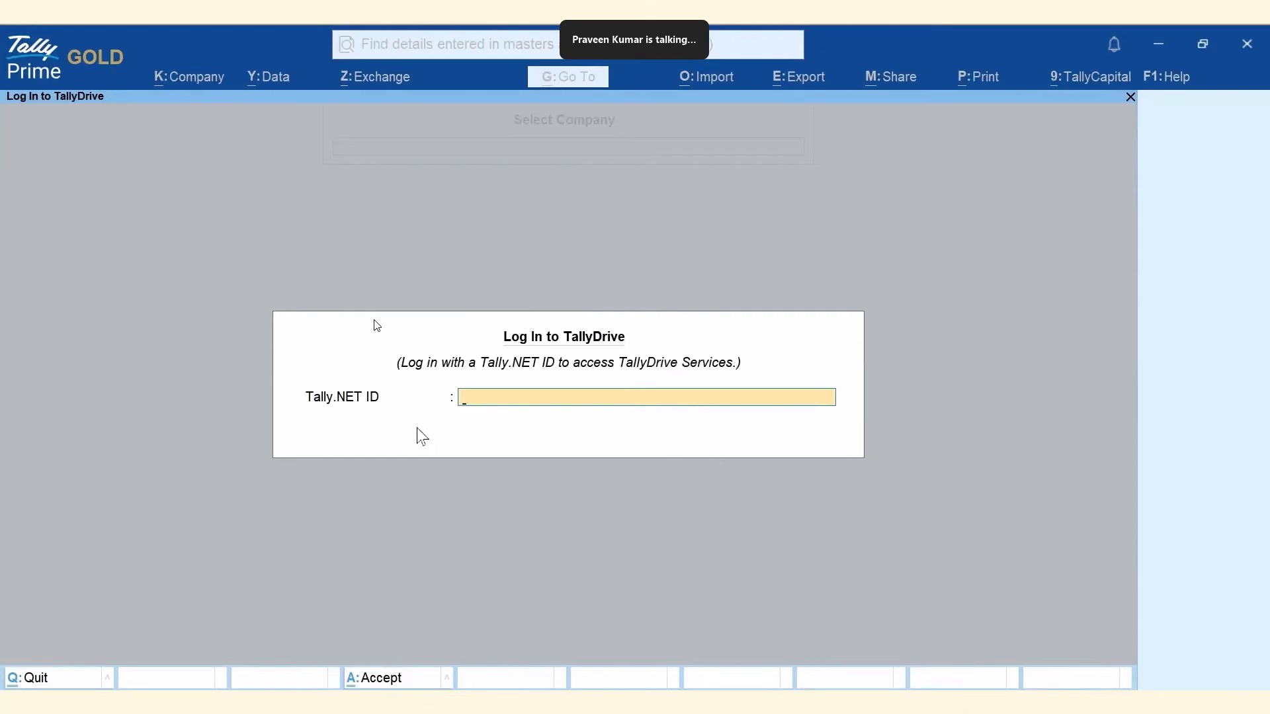
Log in to TallyDrive with the Tally.NET account ID and password, then dismiss the success message.
key(ctrl+v)
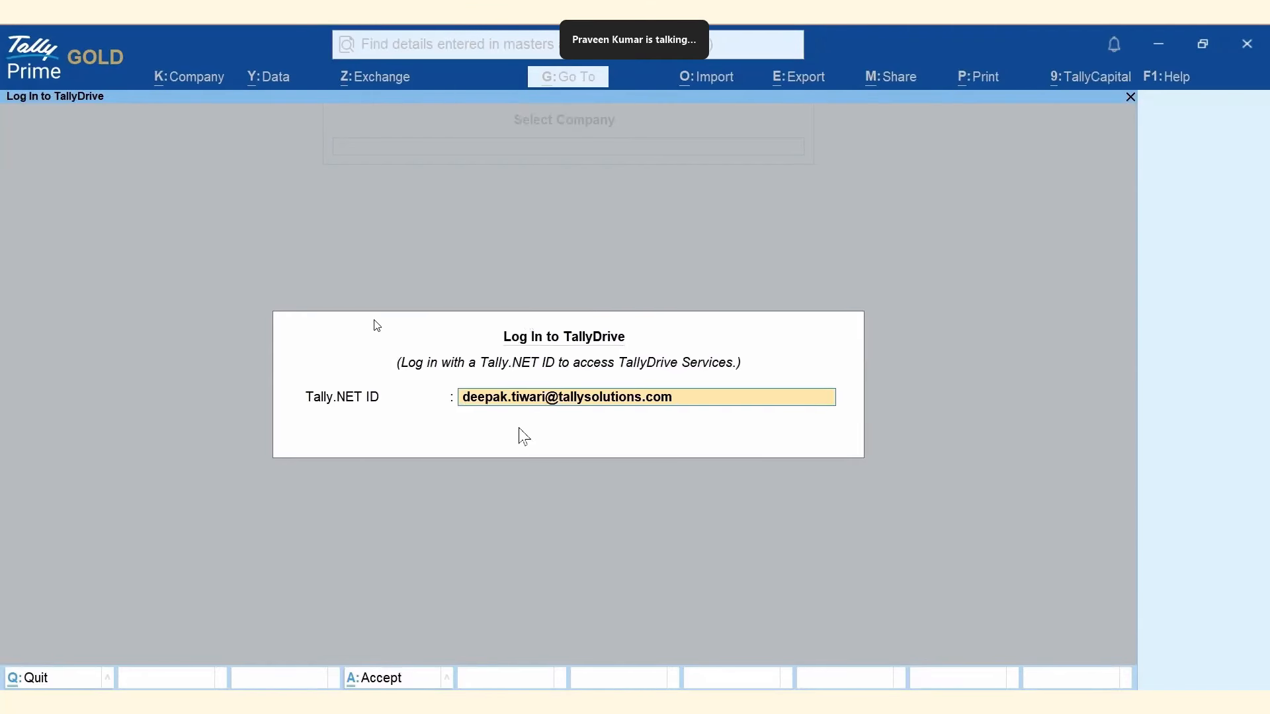
key(Return)
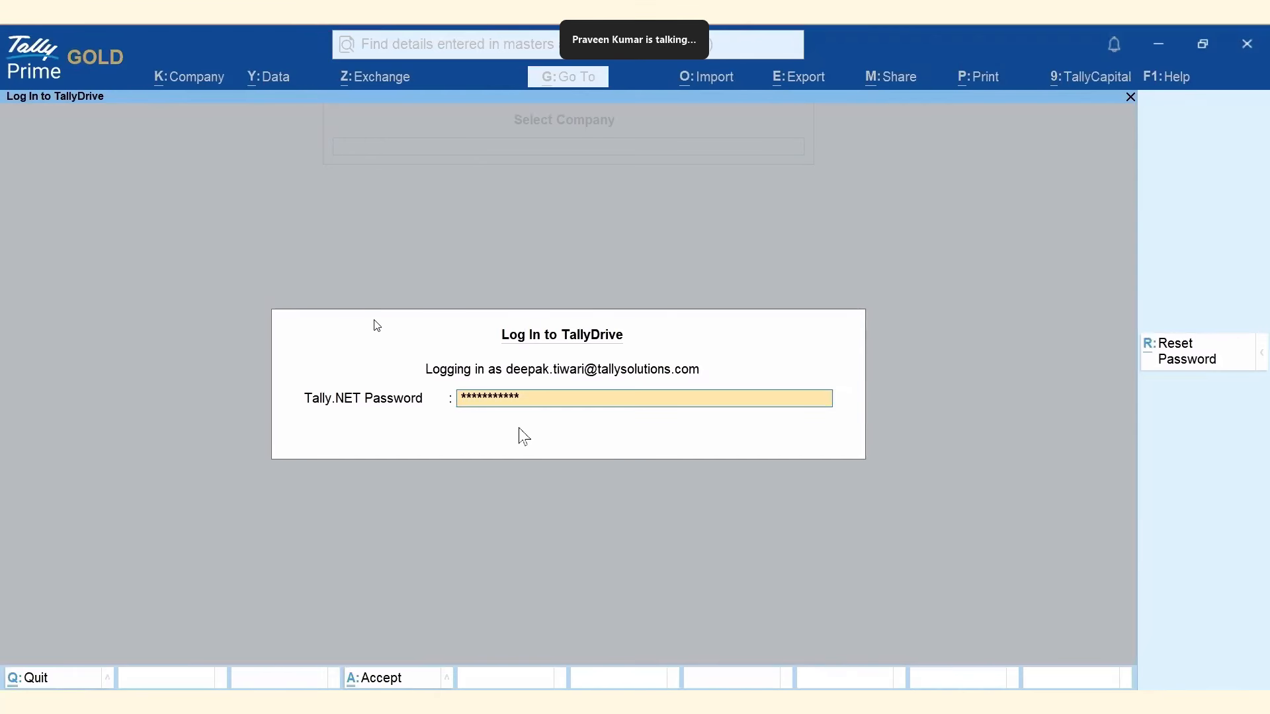
key(Return)
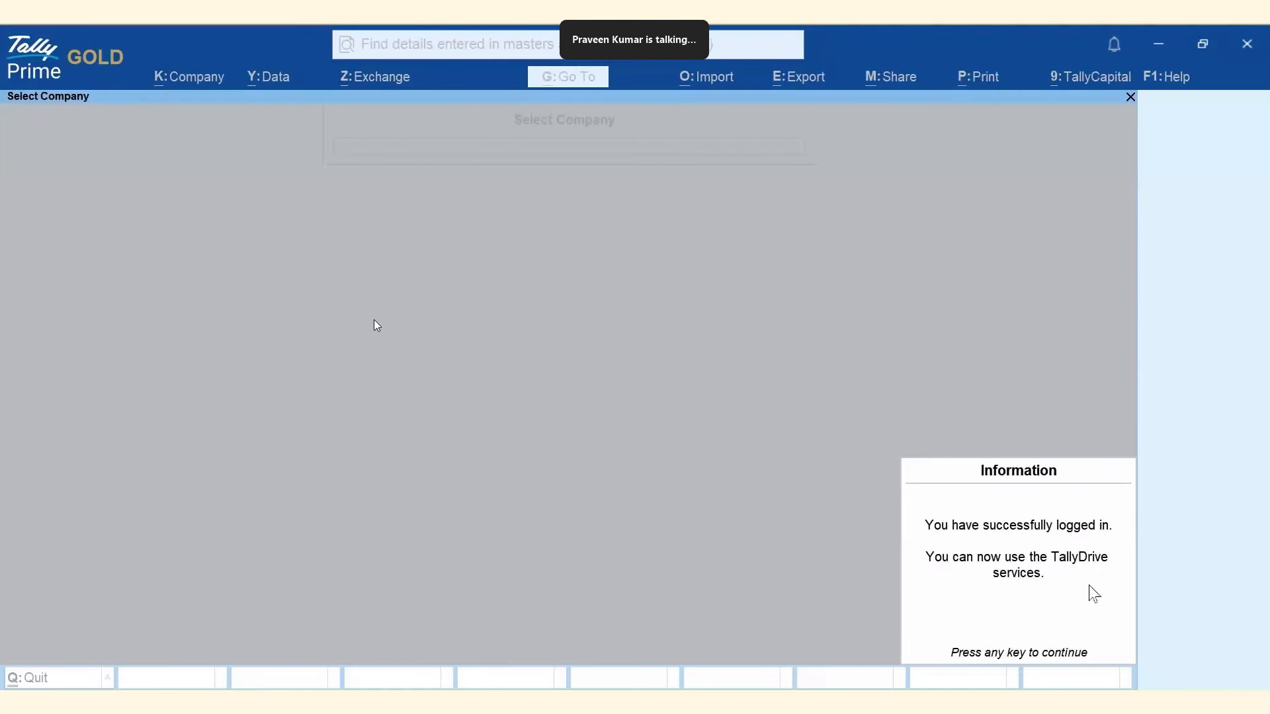
key(Return)
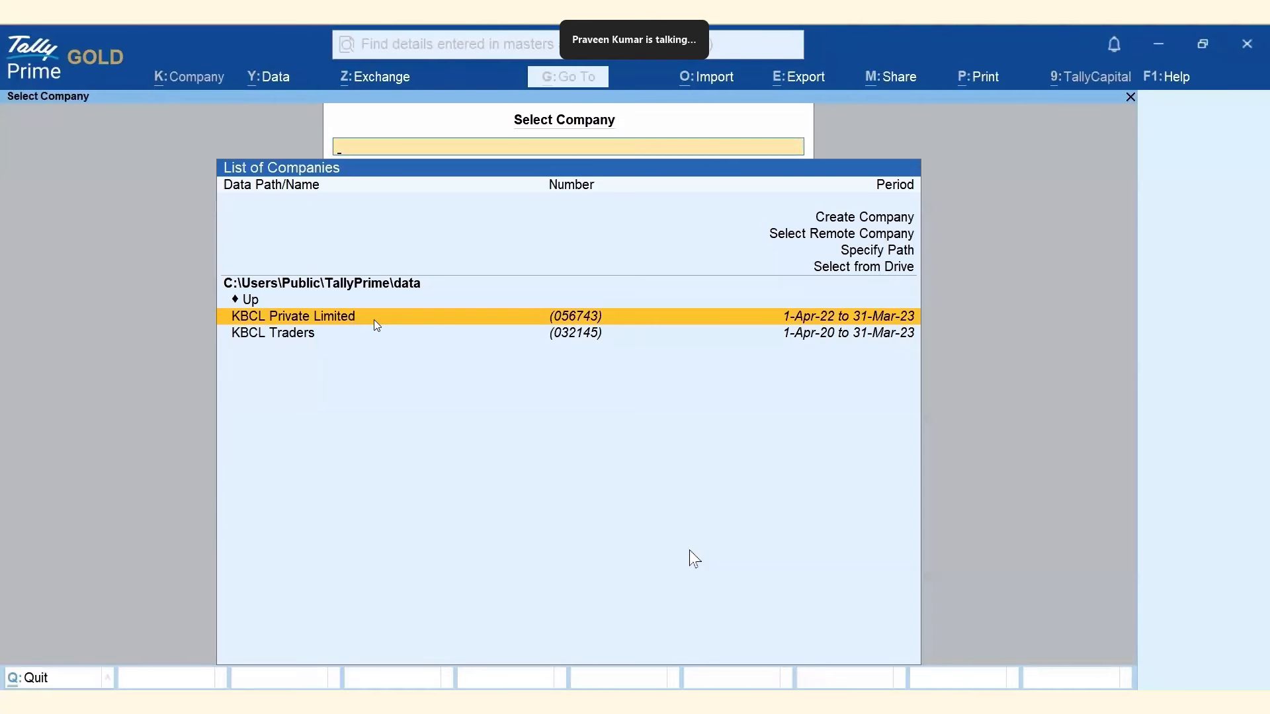
Start a company backup and set the Backup Data Path to TallyDrive.
click(264, 84)
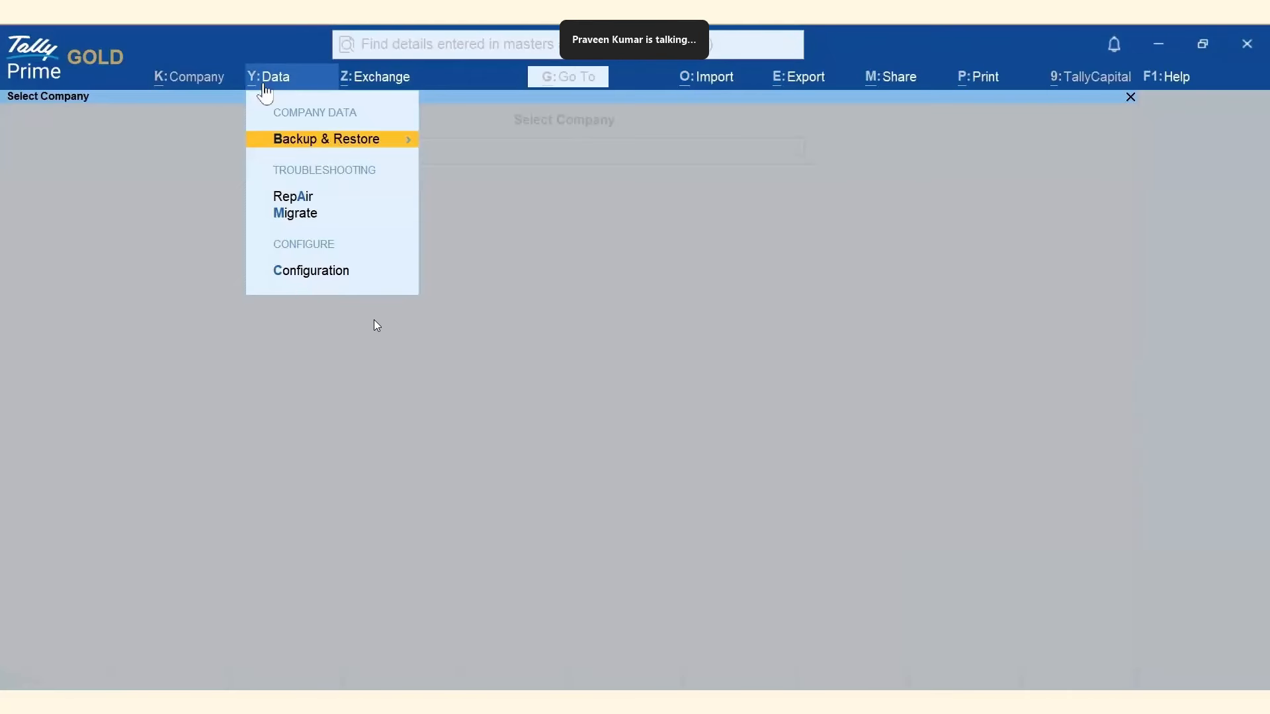
click(305, 139)
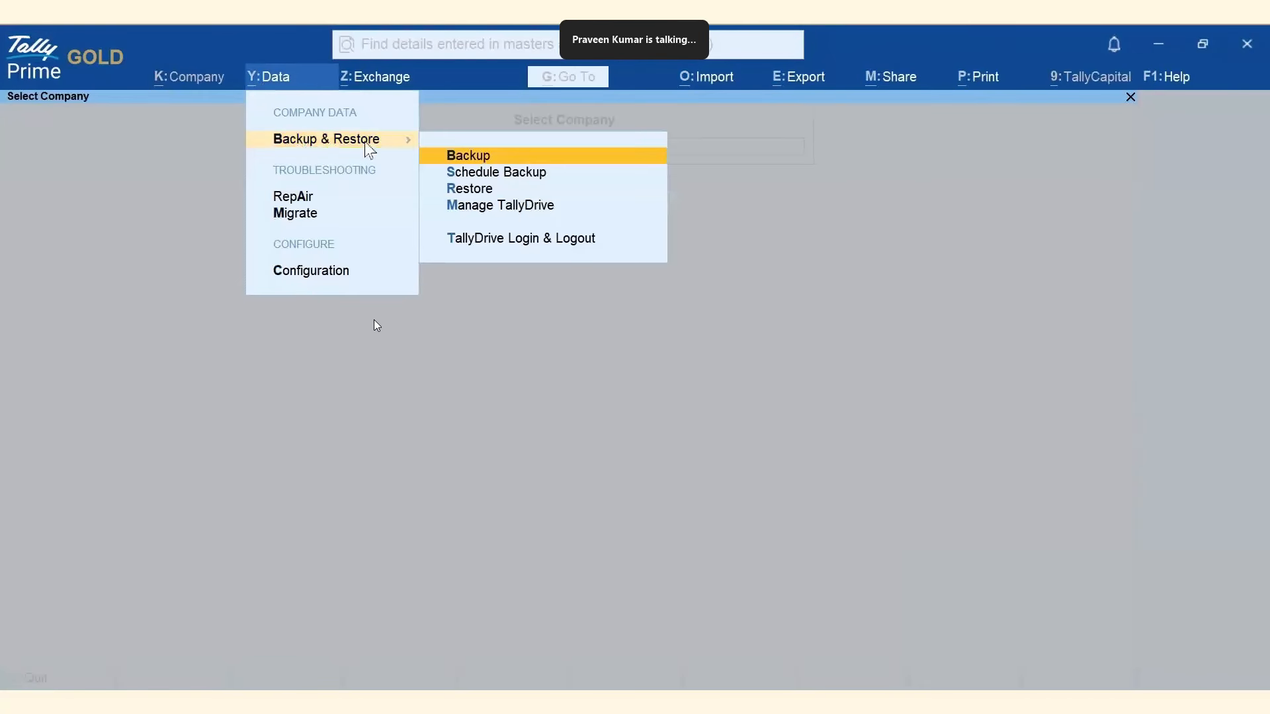
click(487, 165)
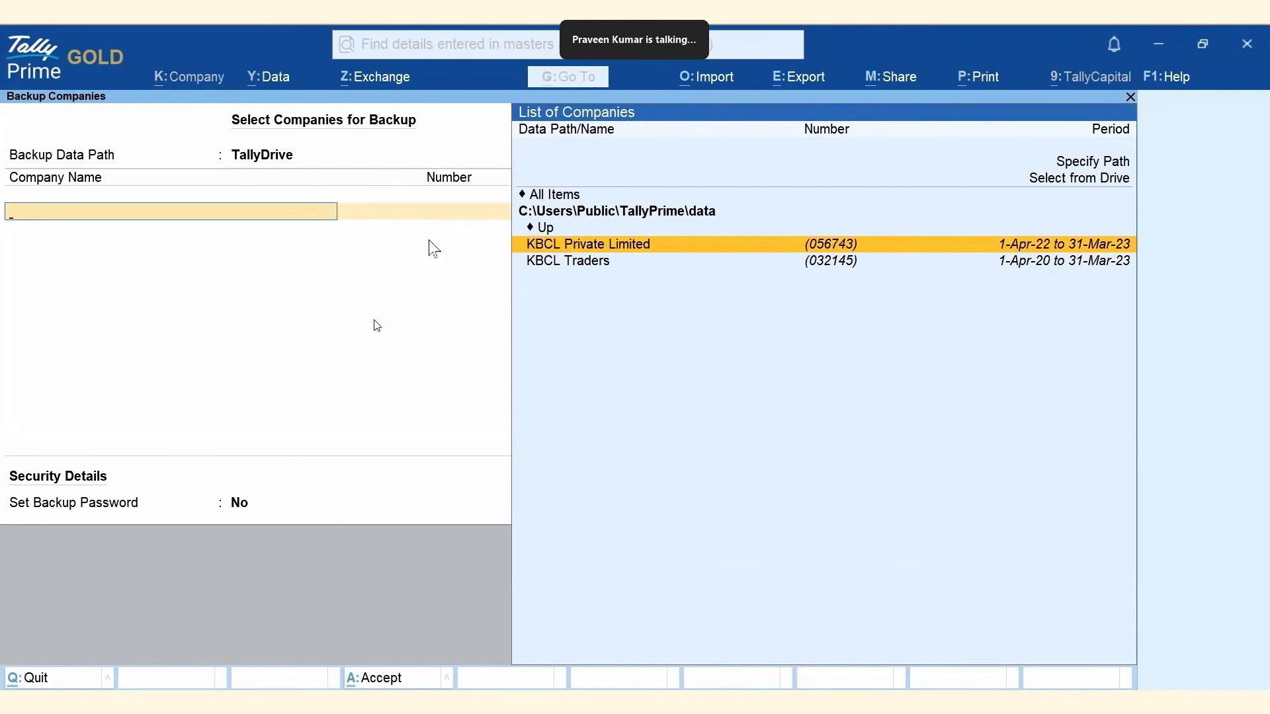
key(BackSpace)
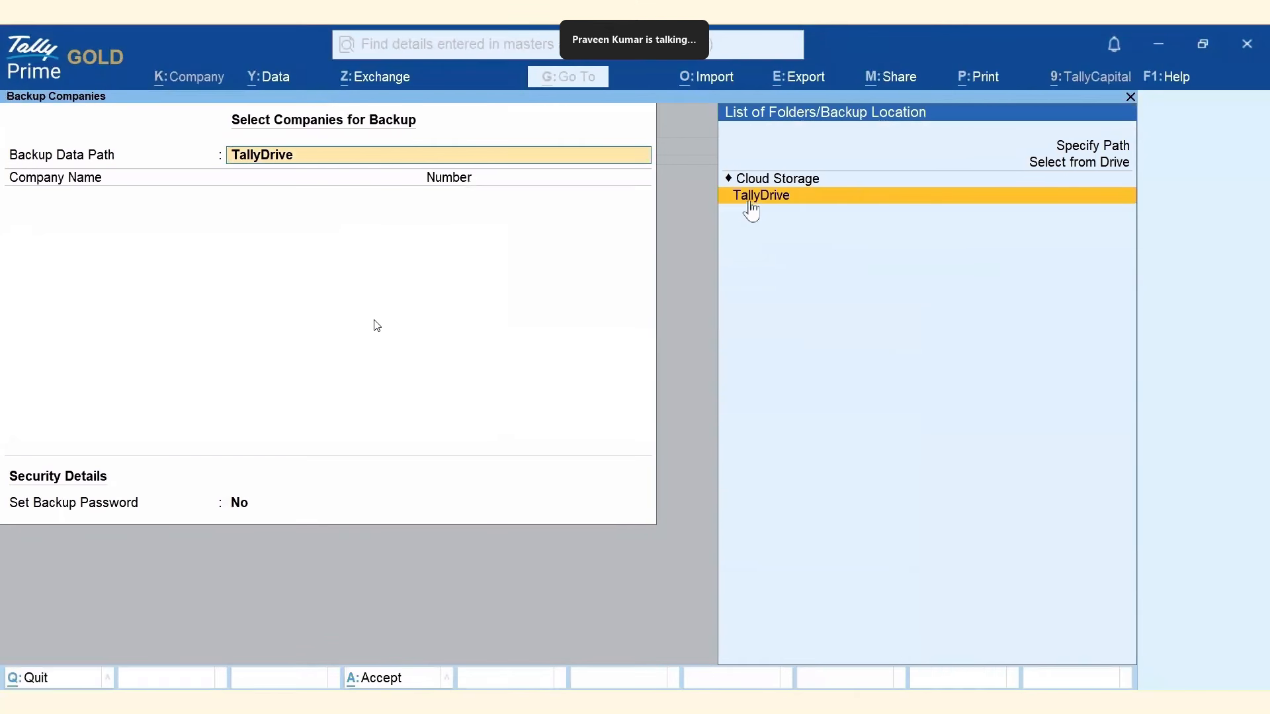
click(1124, 173)
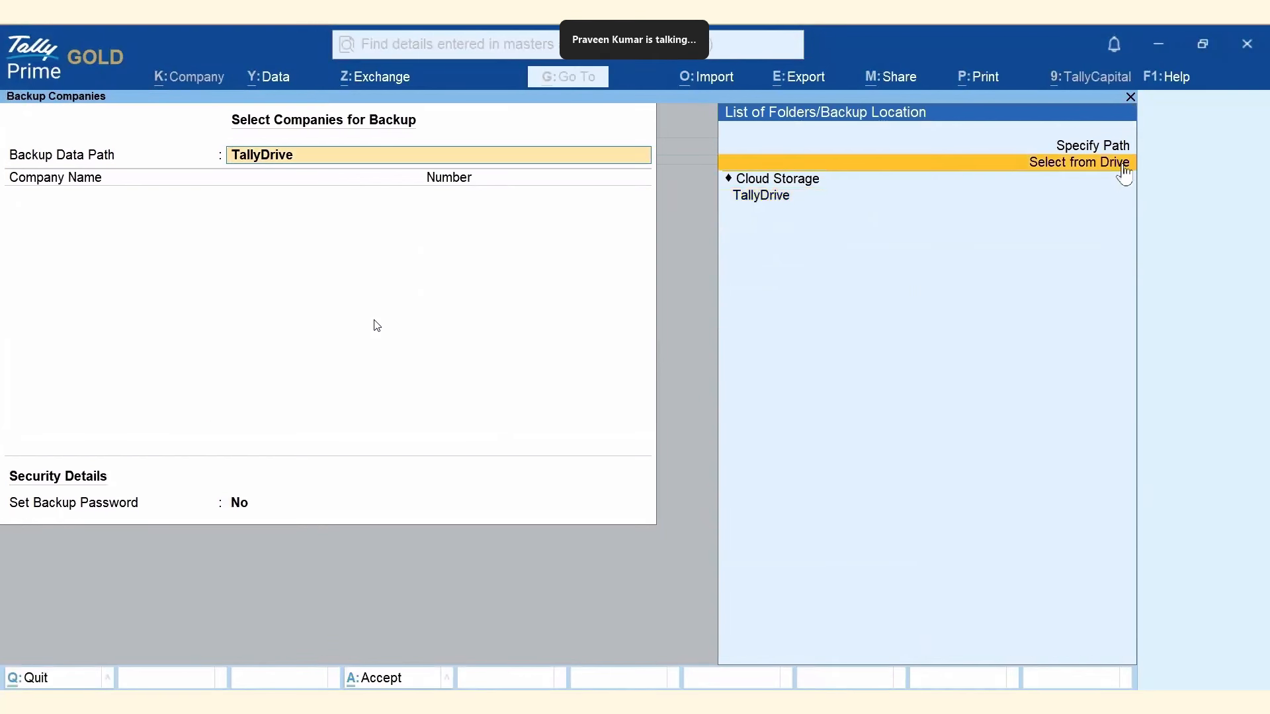
key(Return)
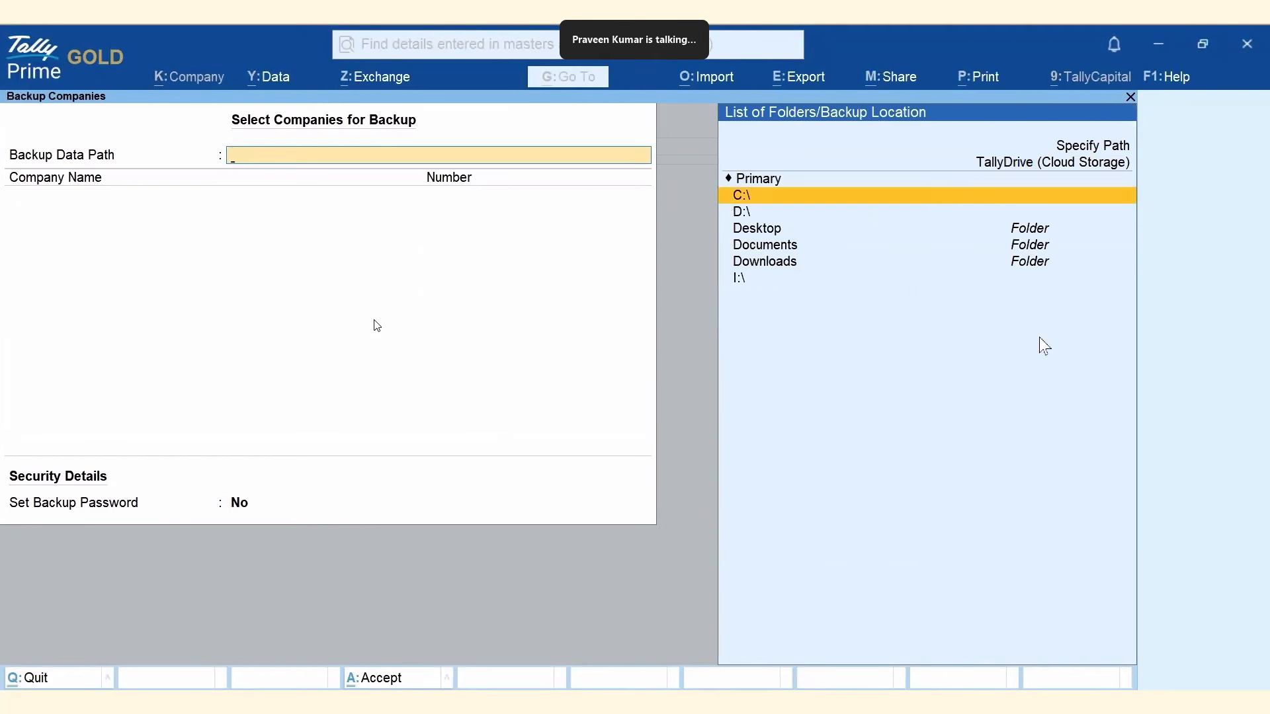
key(Down)
key(Down)
key(Down)
key(Up)
key(Up)
key(Up)
key(Up)
key(Return)
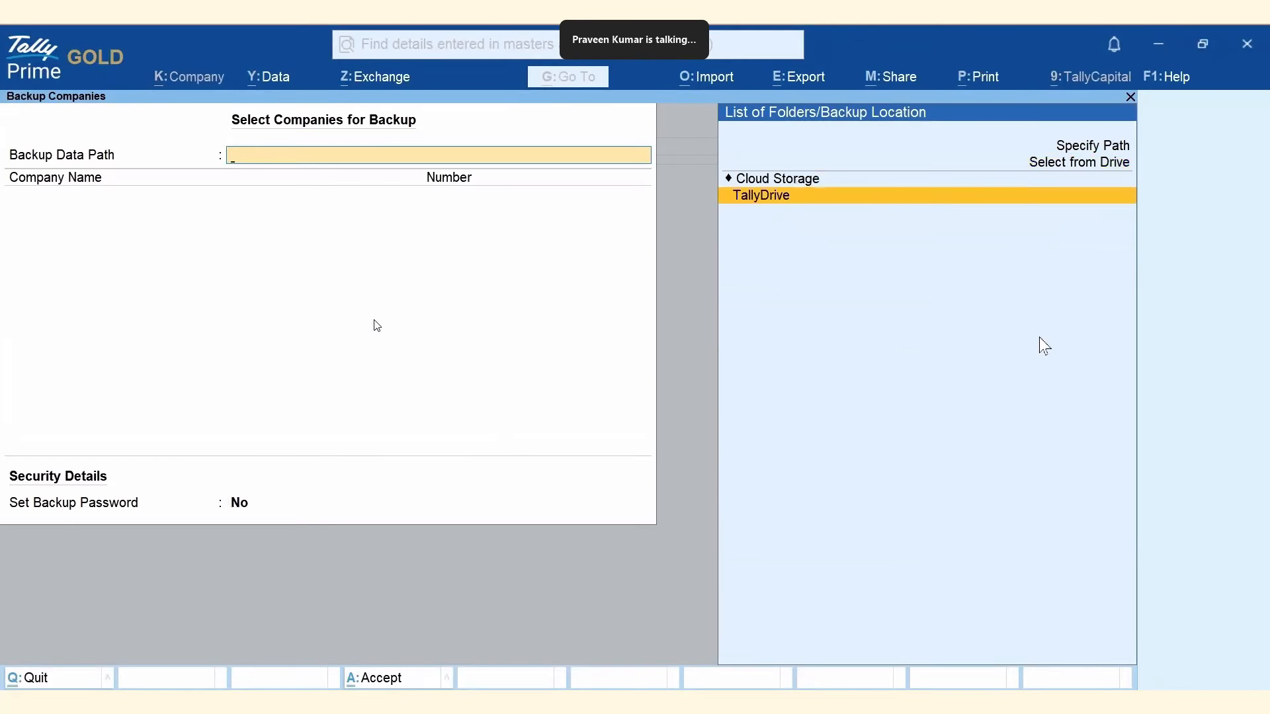
click(755, 197)
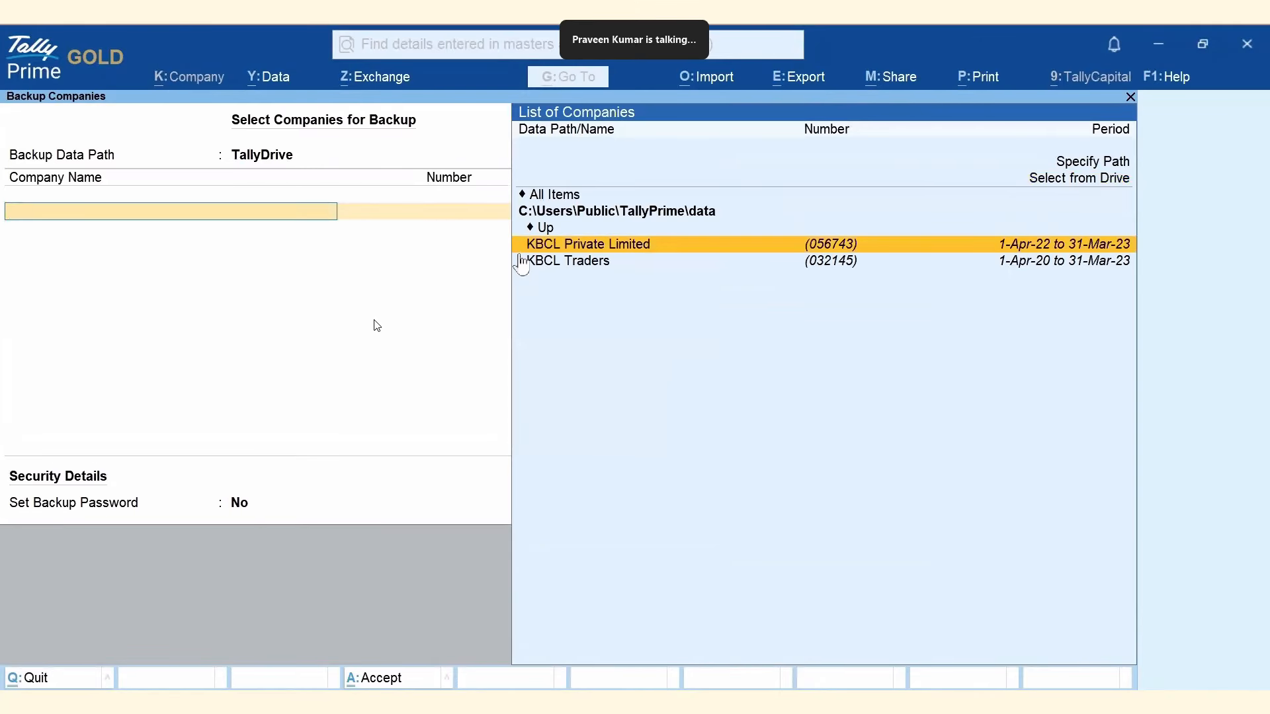
Add KBCL Private Limited and KBCL Traders to the backup list and end the list.
click(559, 246)
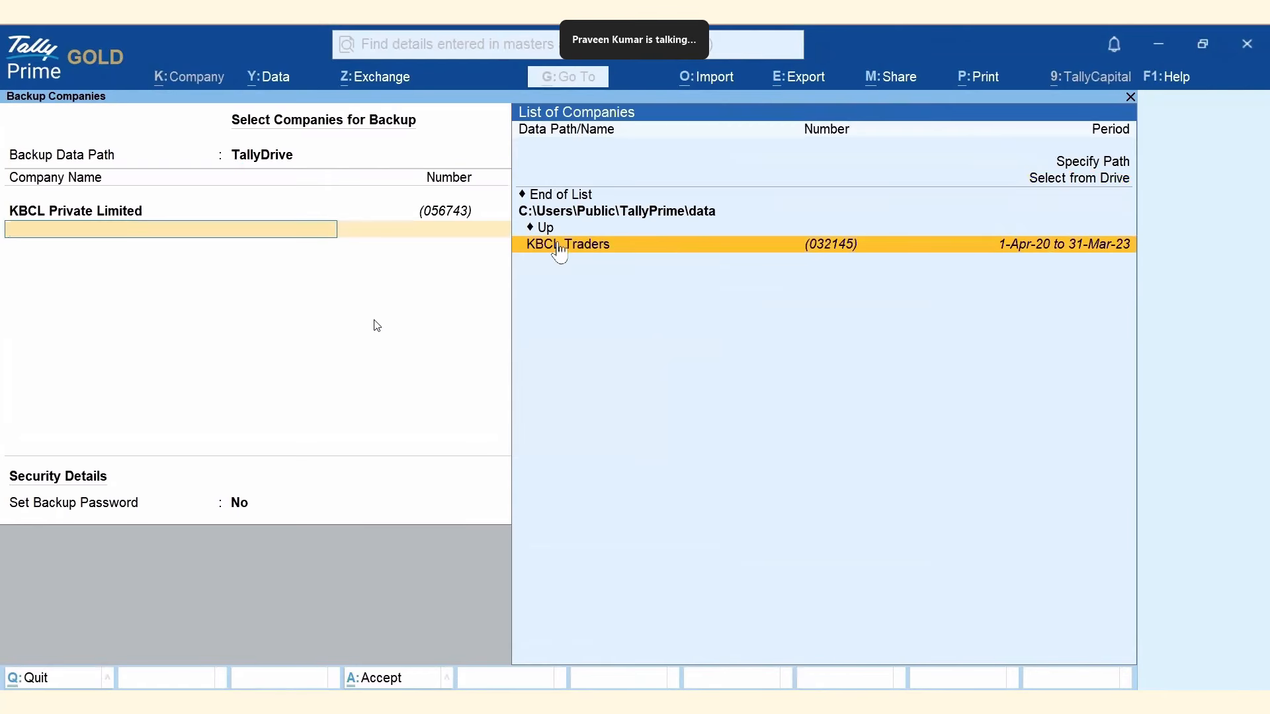
click(559, 246)
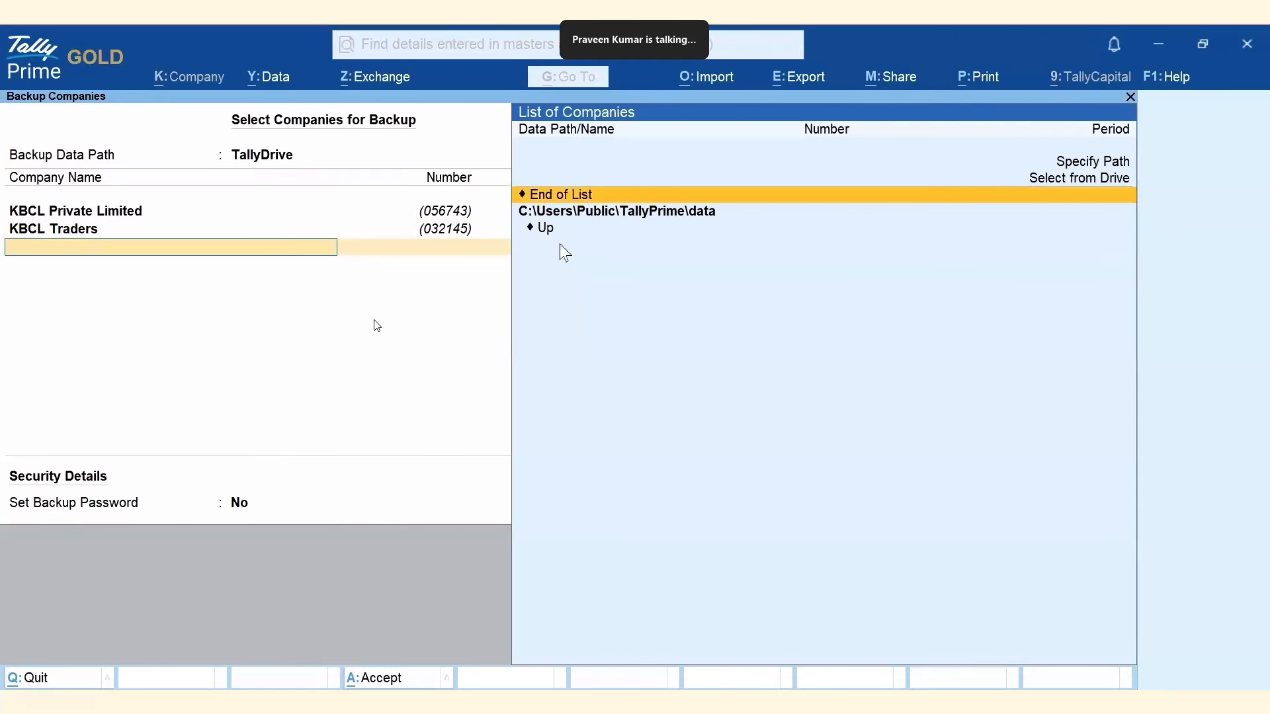
click(562, 196)
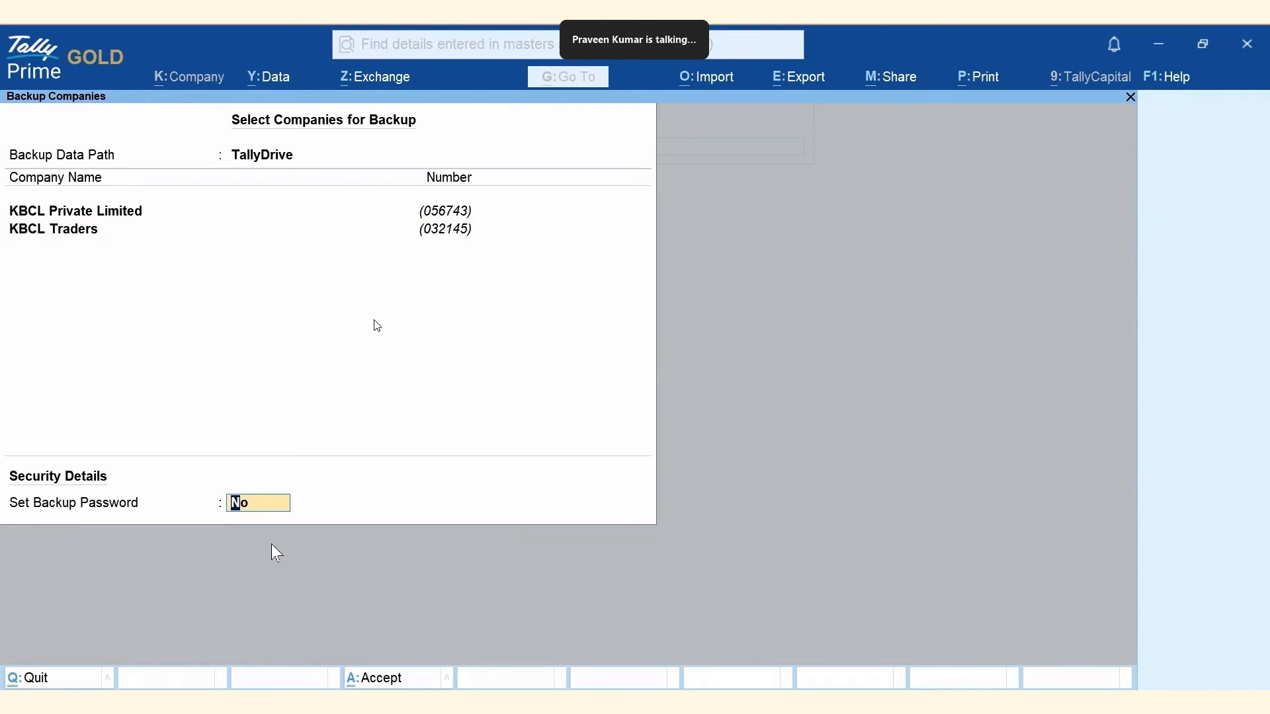
Decline backing up without a password, and enter and confirm a backup password.
key(Return)
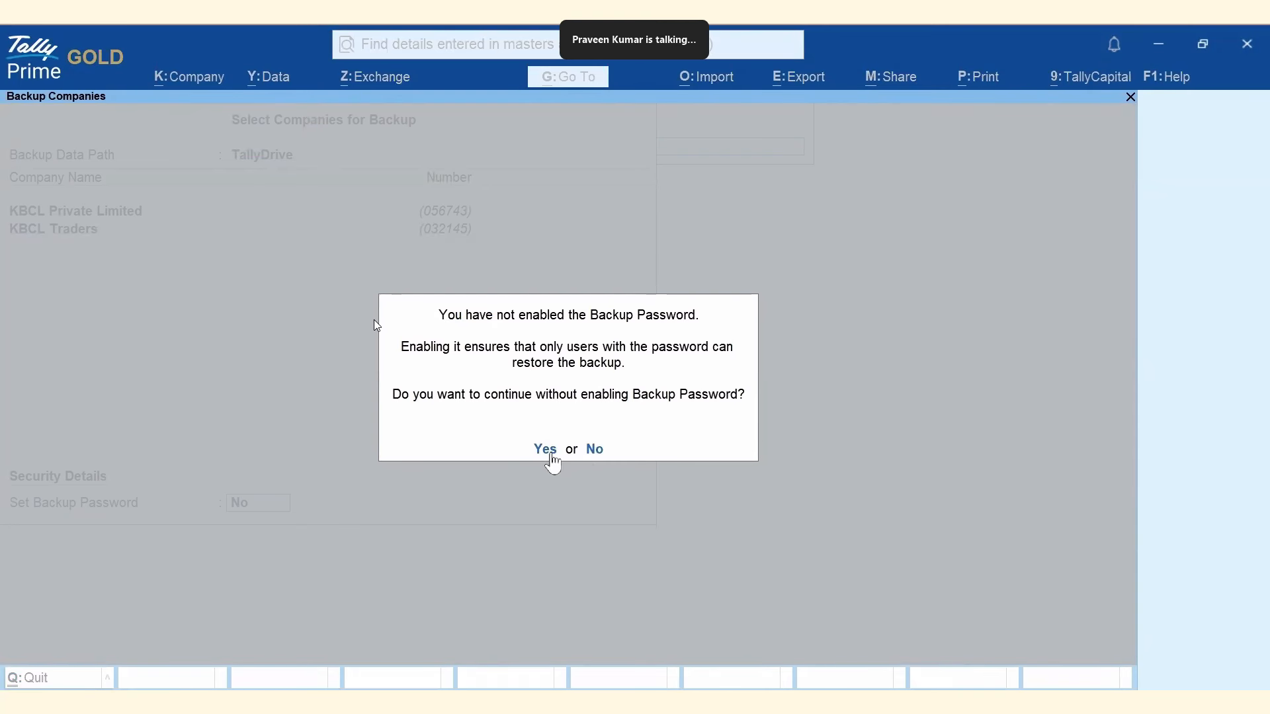
click(595, 453)
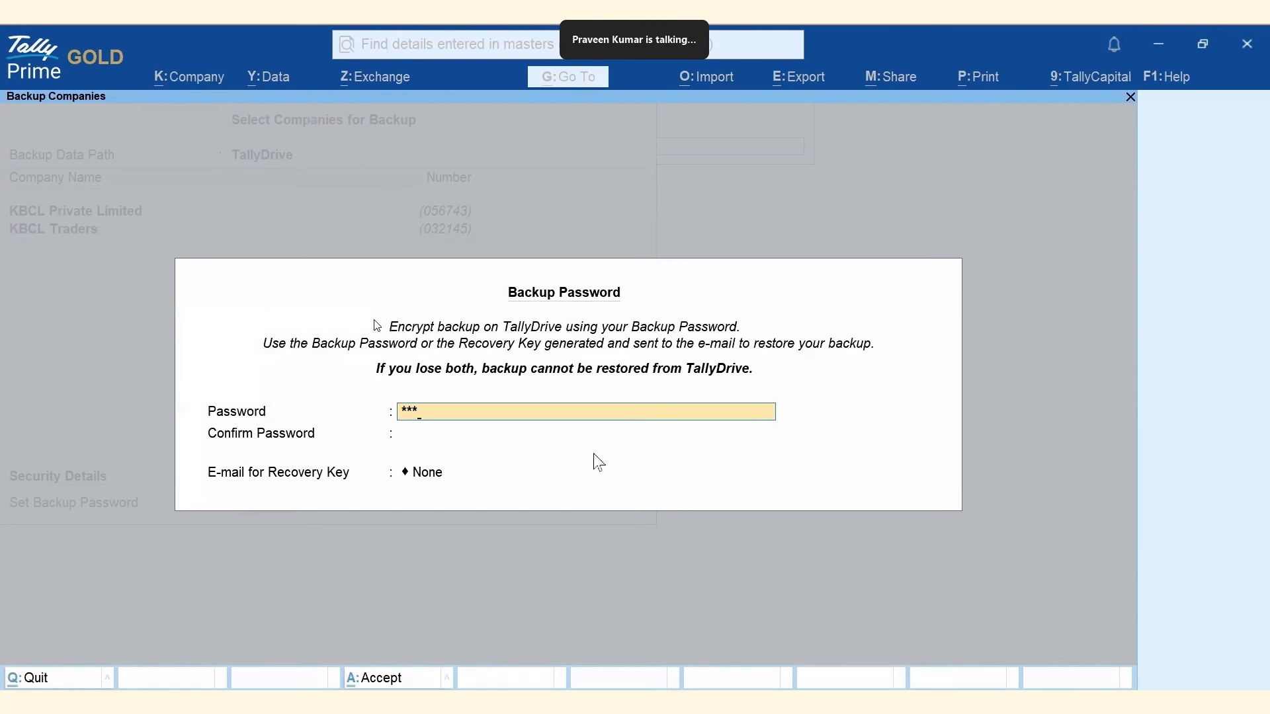
key(Return)
text(***)
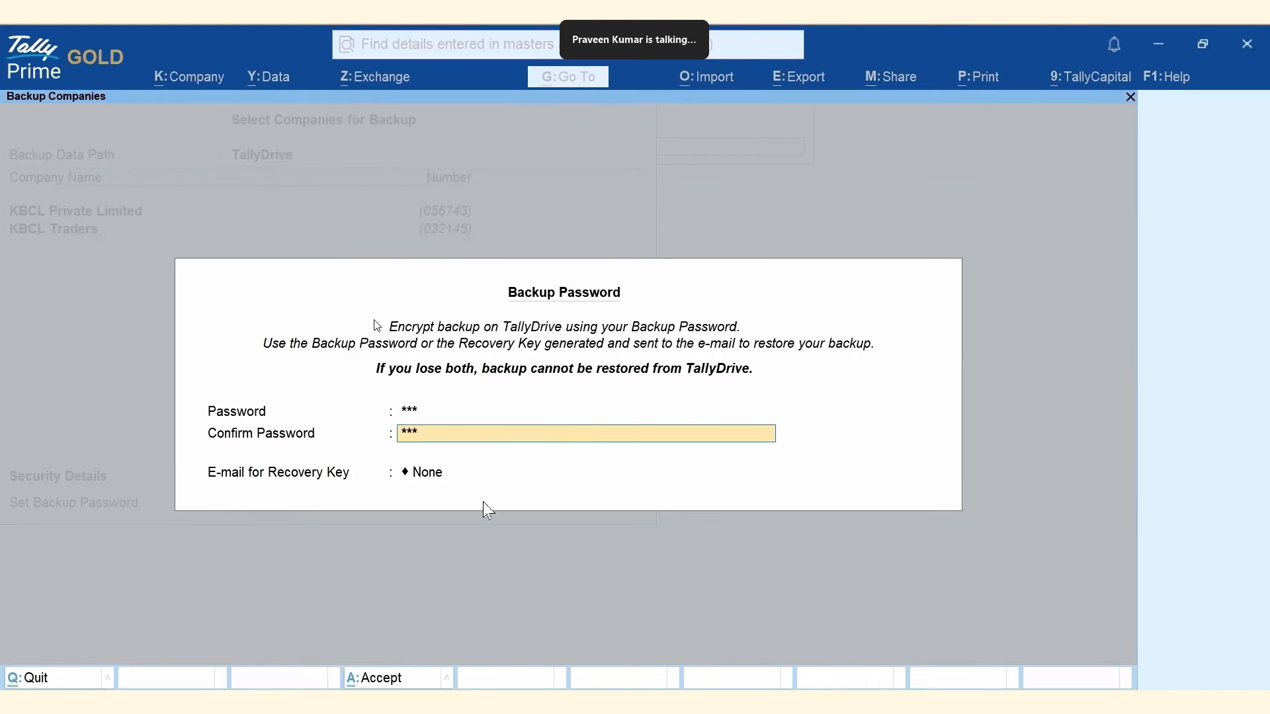
Add a new recovery-key e-mail address and confirm the password settings.
click(421, 479)
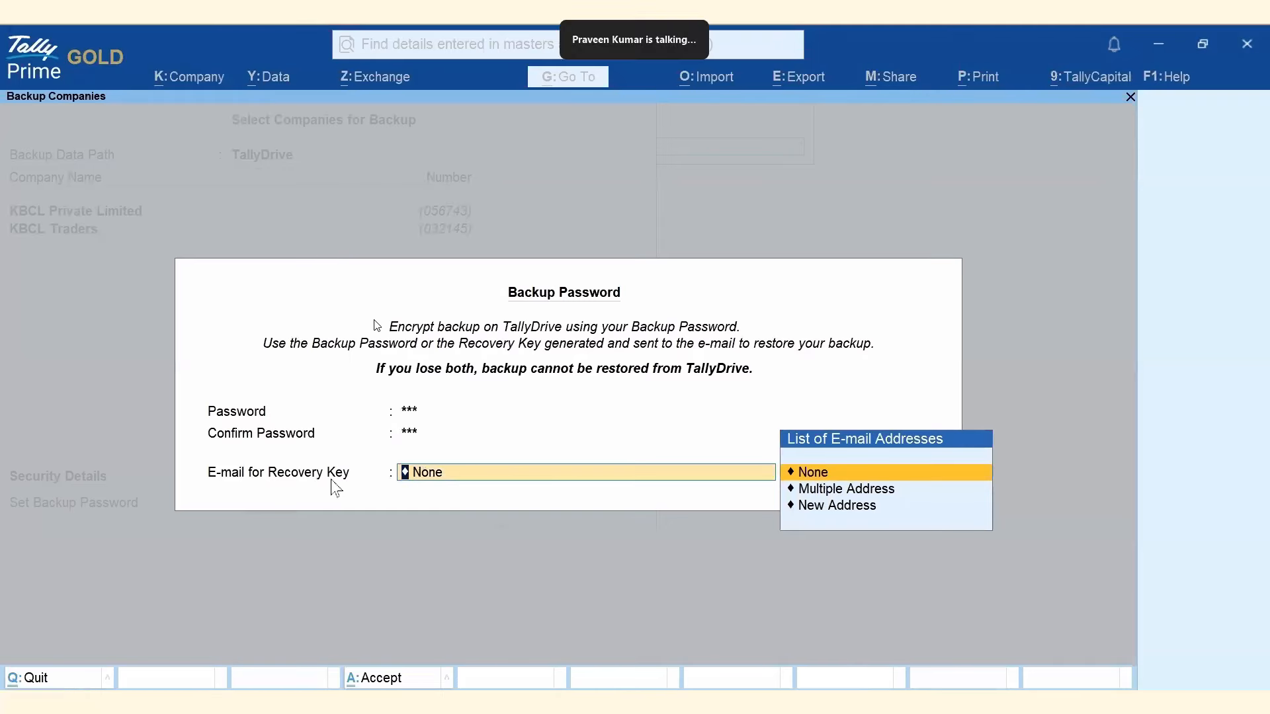
click(826, 510)
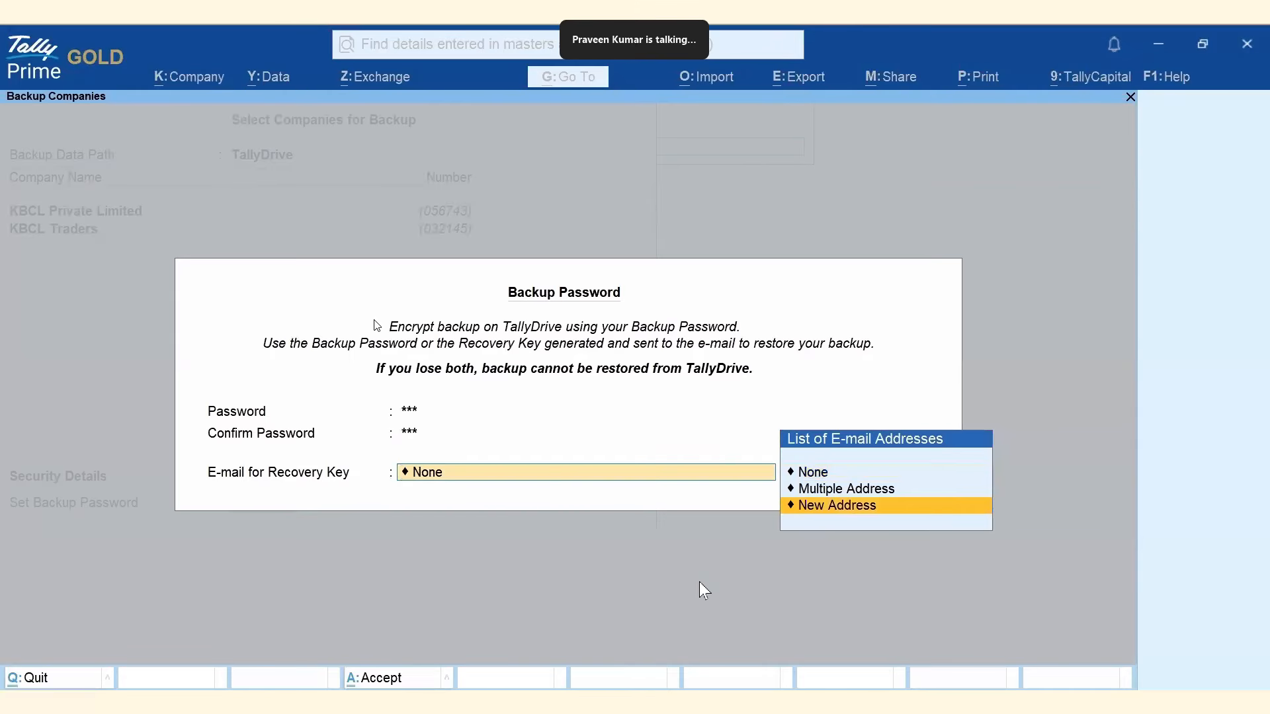
key(Return)
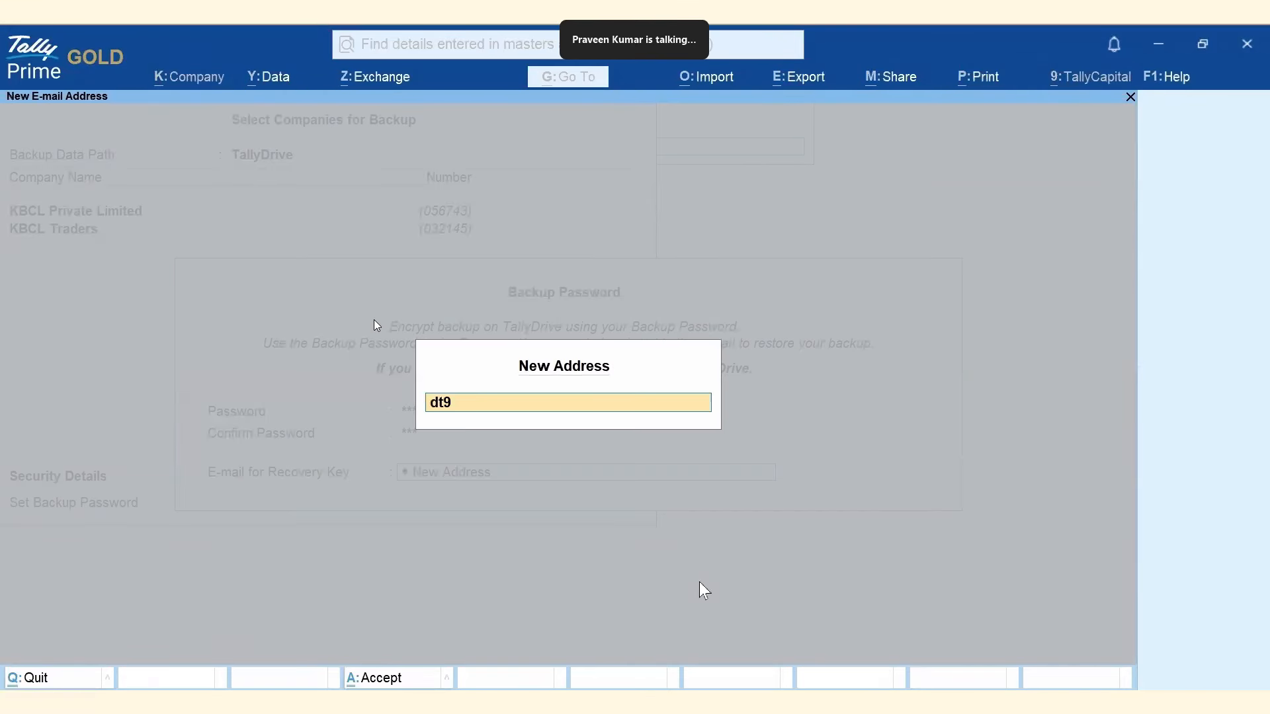
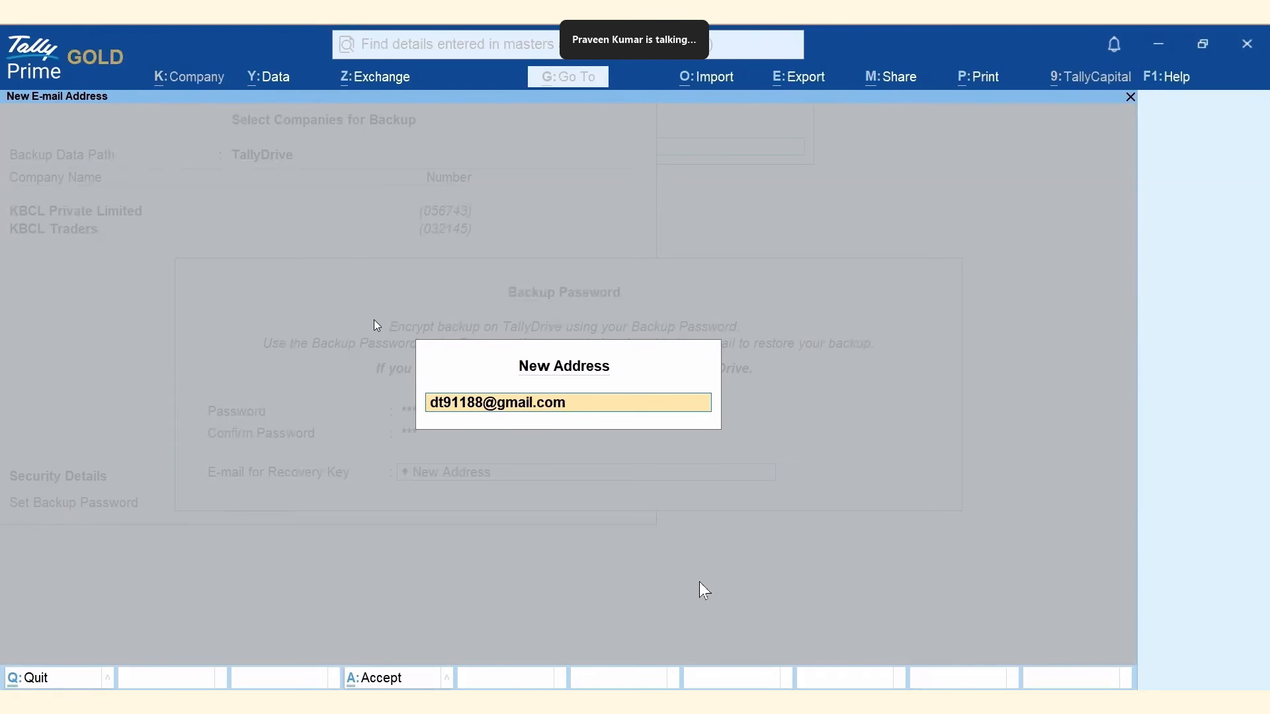
key(Return)
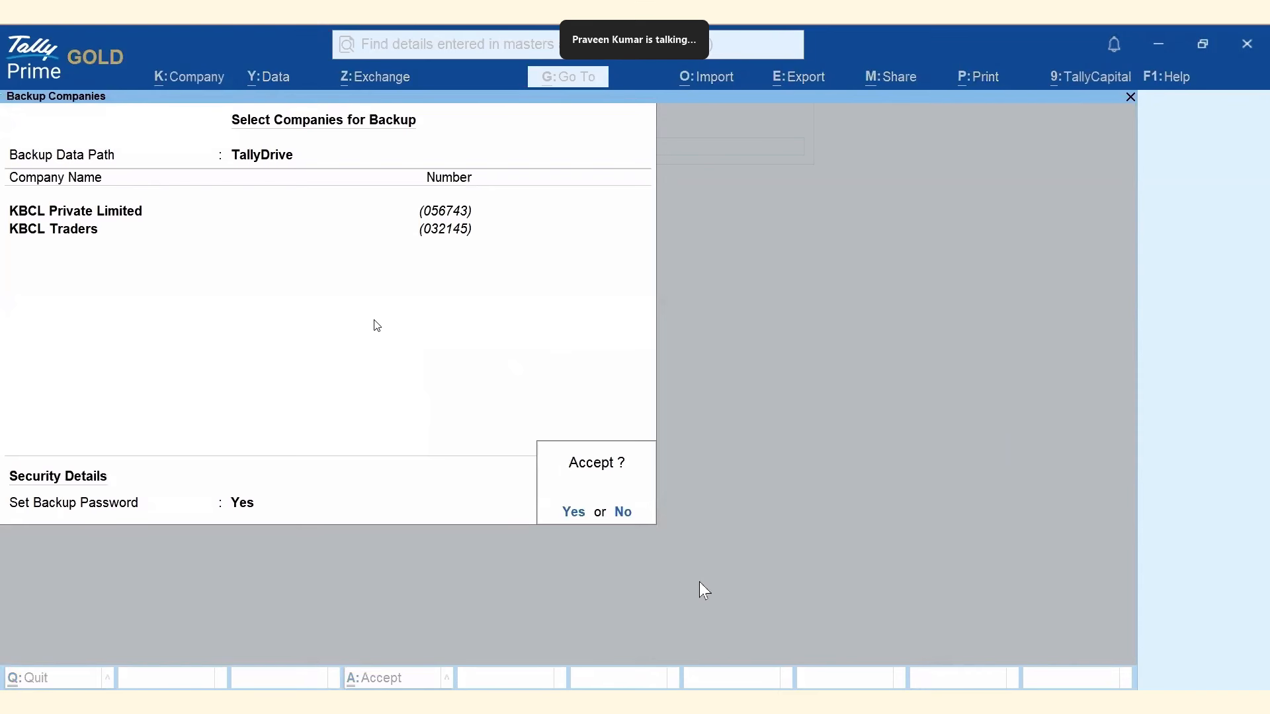
Accept the backup setup and start it as the logged-in TallyDrive user.
click(573, 514)
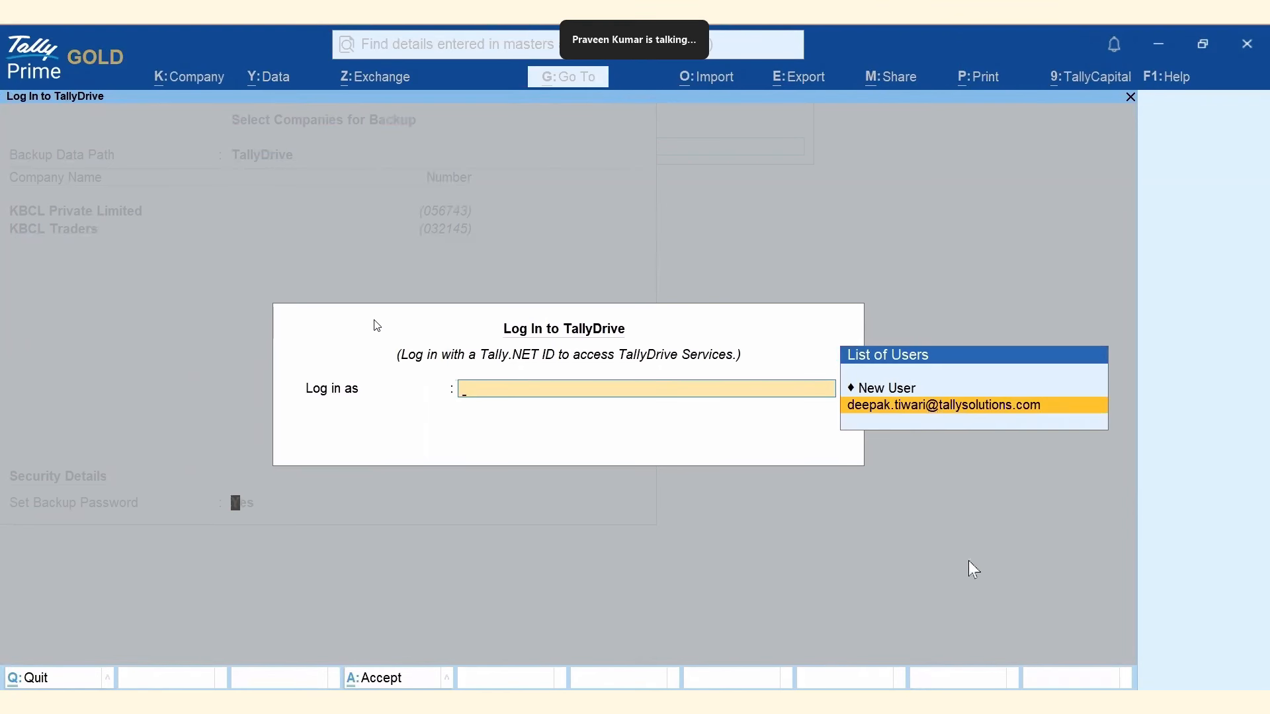
key(Return)
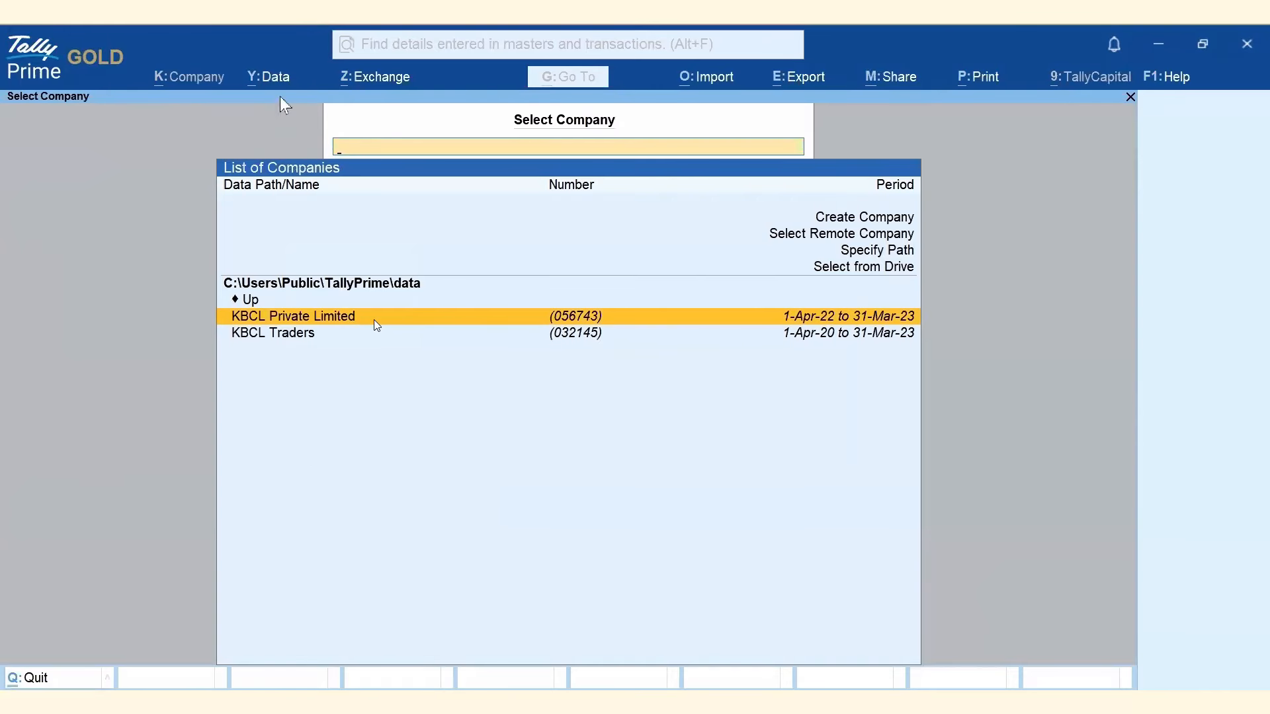
Open TallyDrive Management as the existing Tally.NET user for the current Primary site.
click(278, 78)
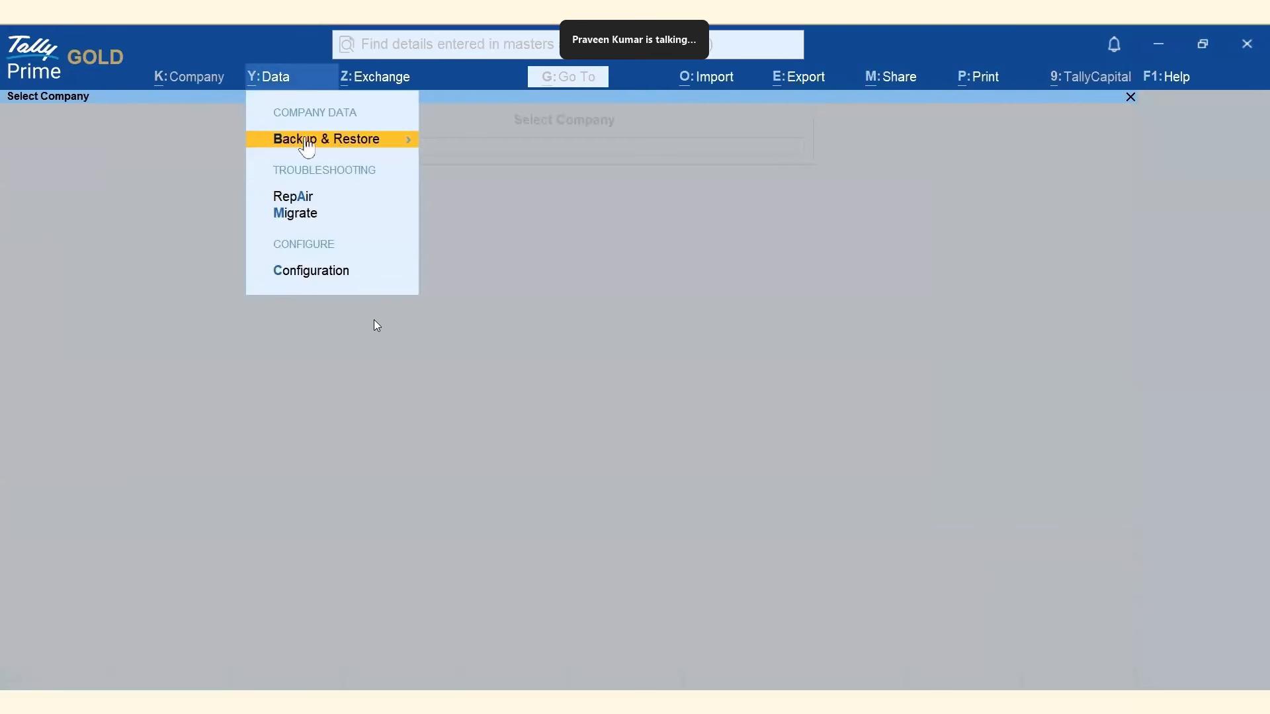
click(325, 146)
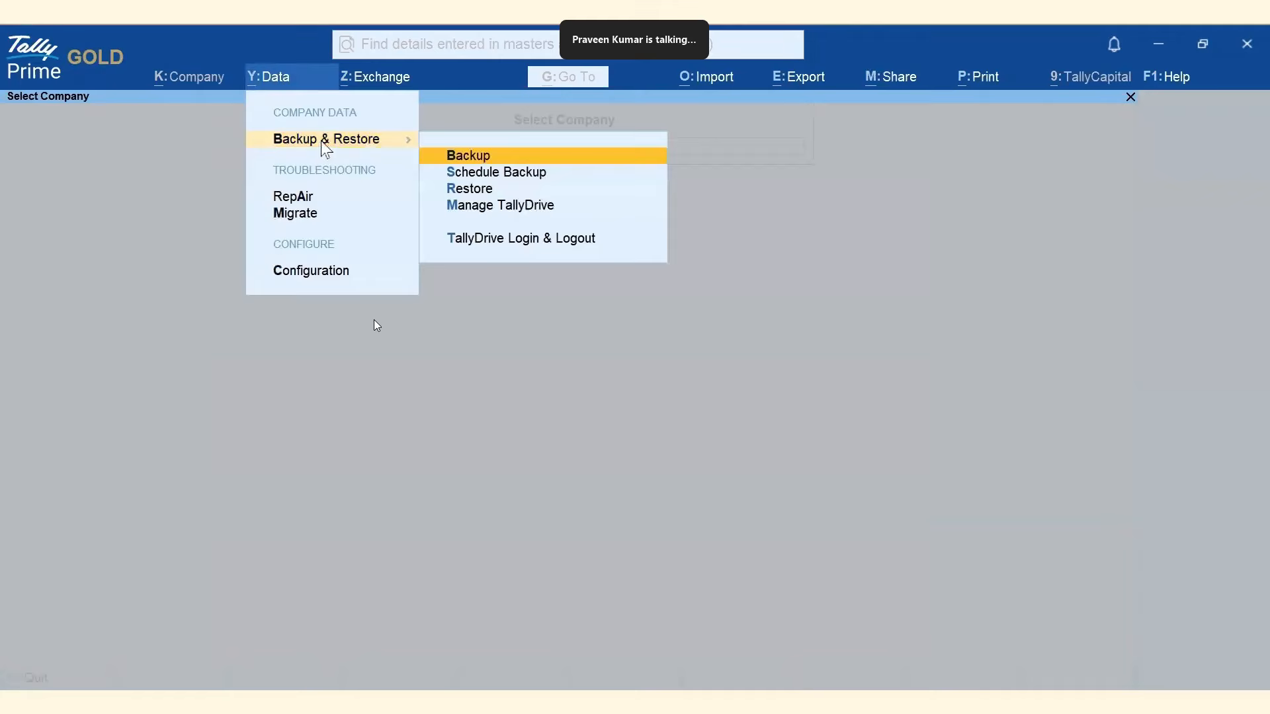
click(493, 209)
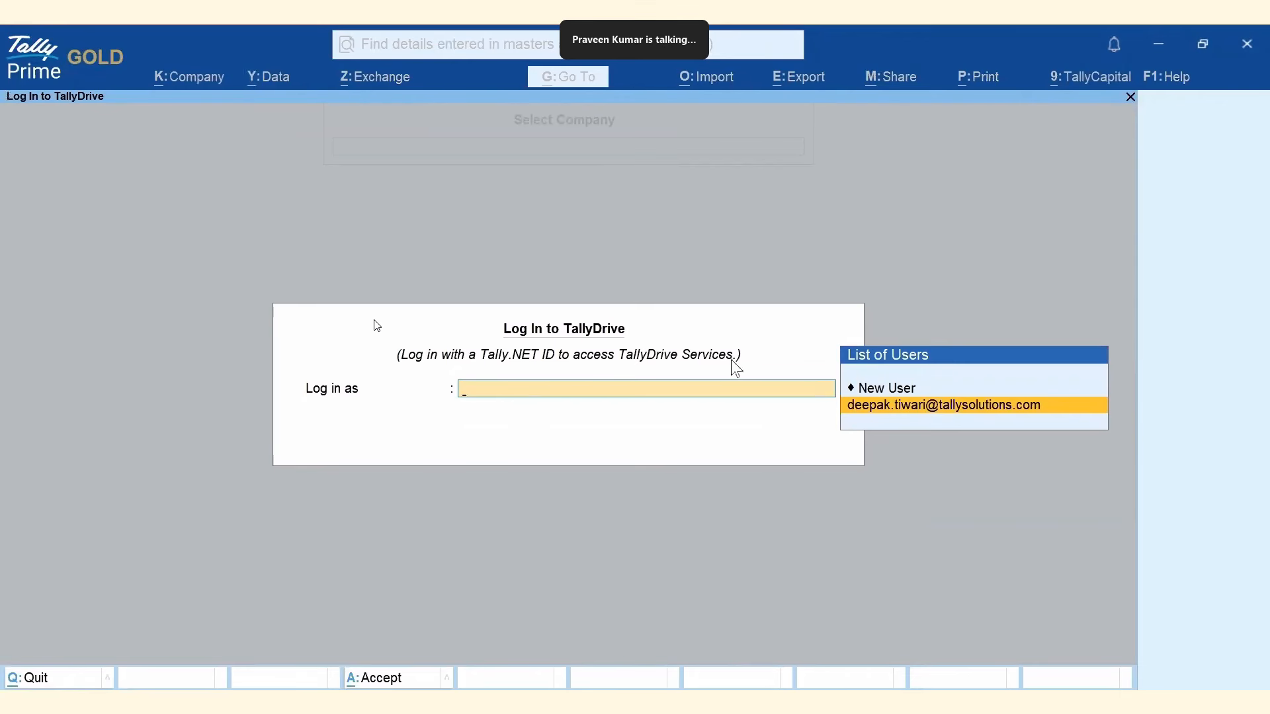
click(945, 411)
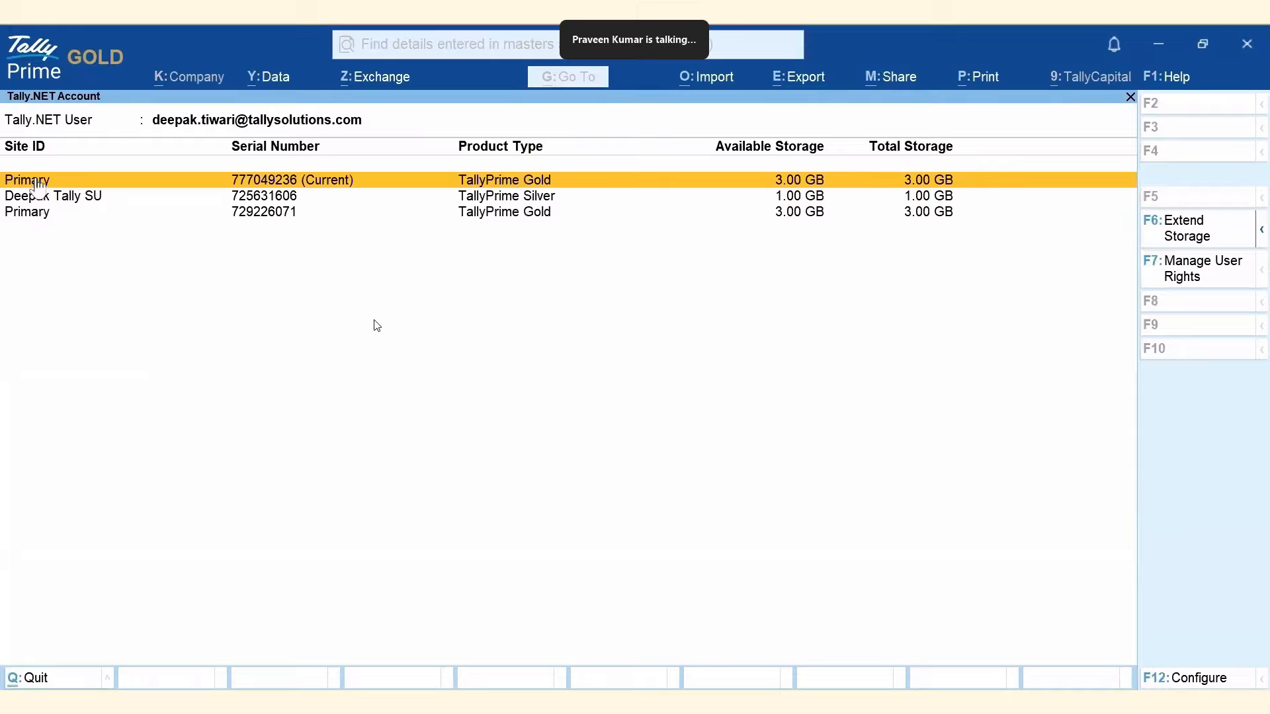
click(58, 197)
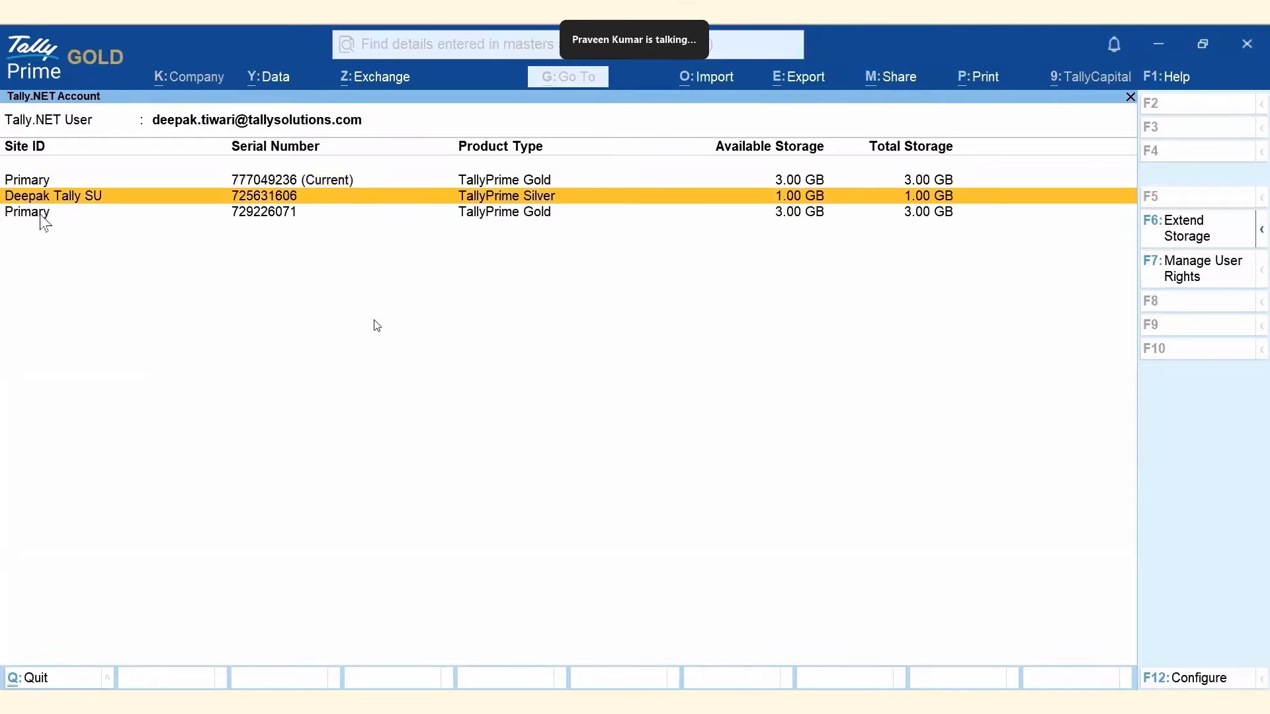
click(104, 213)
click(42, 184)
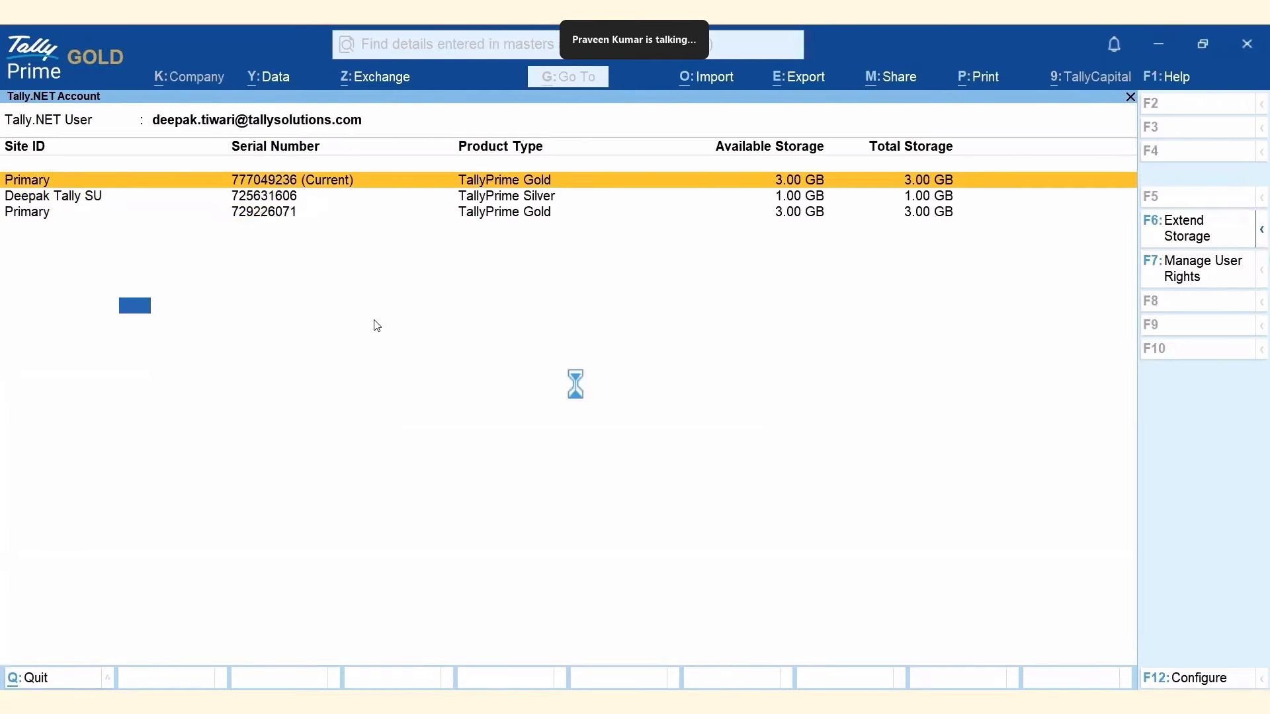
key(Return)
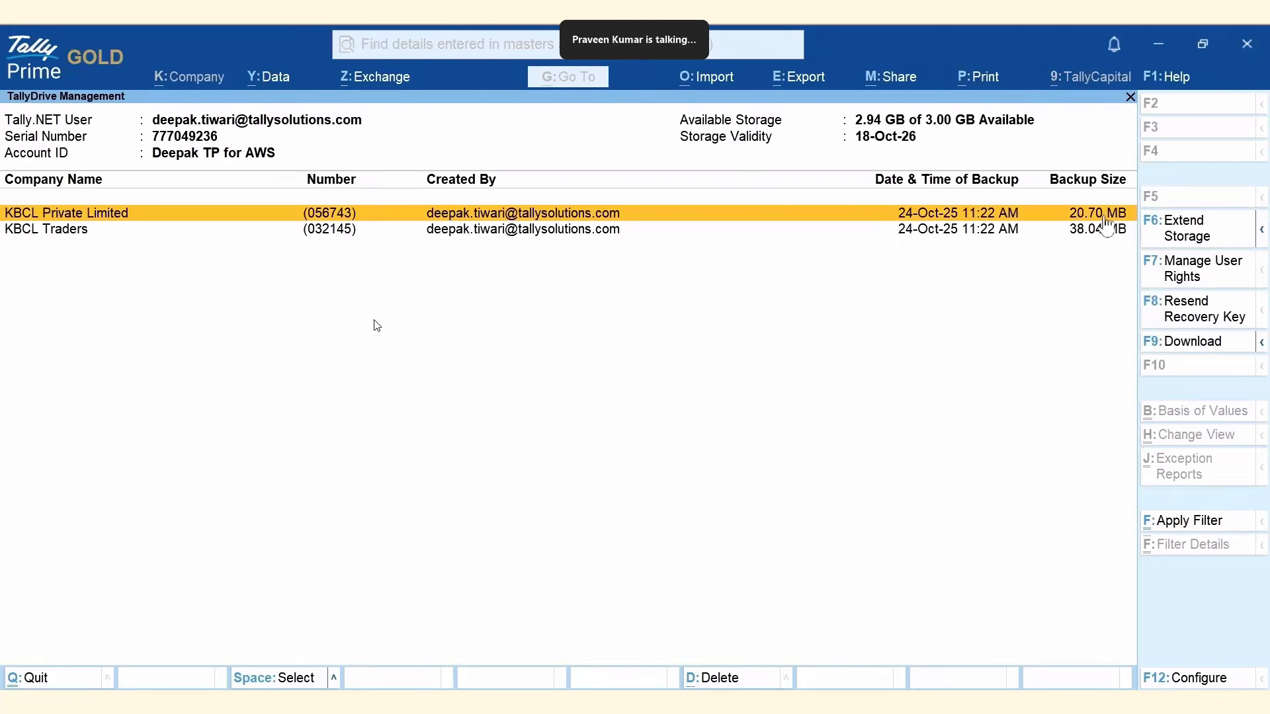
Select the KBCL Traders and KBCL Private Limited backups, then view the local company data folders.
click(60, 232)
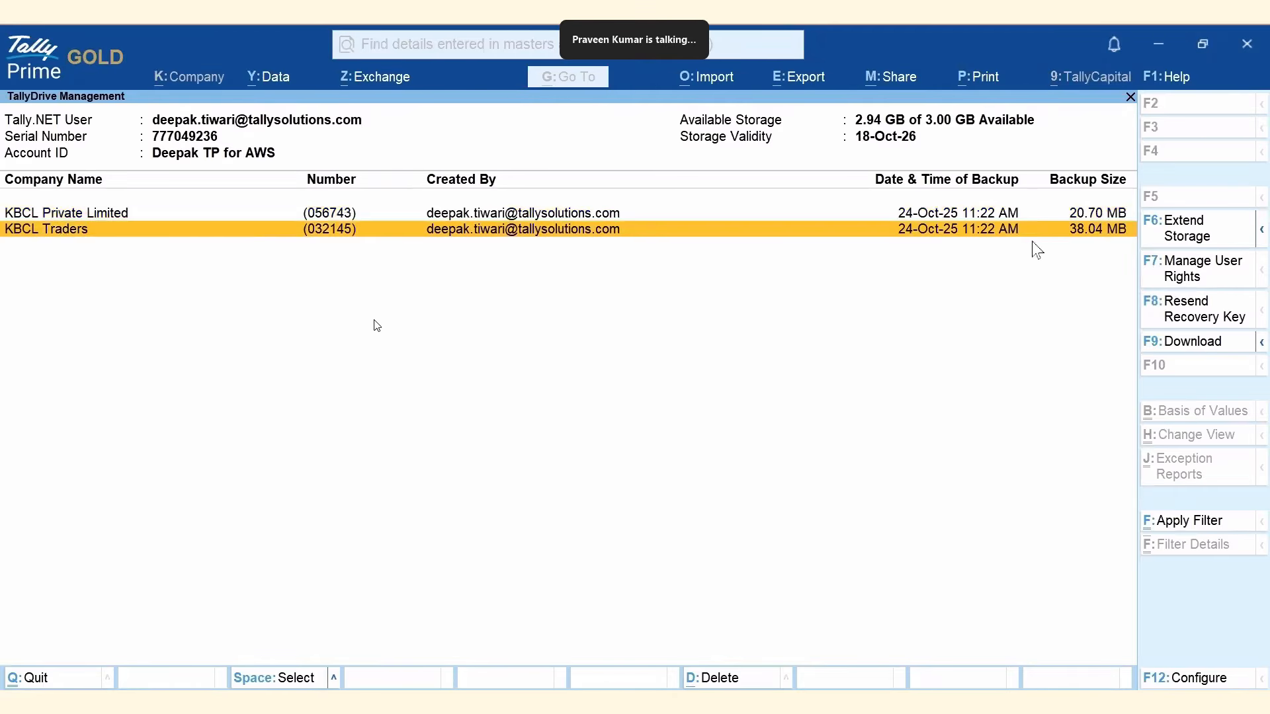
click(1119, 218)
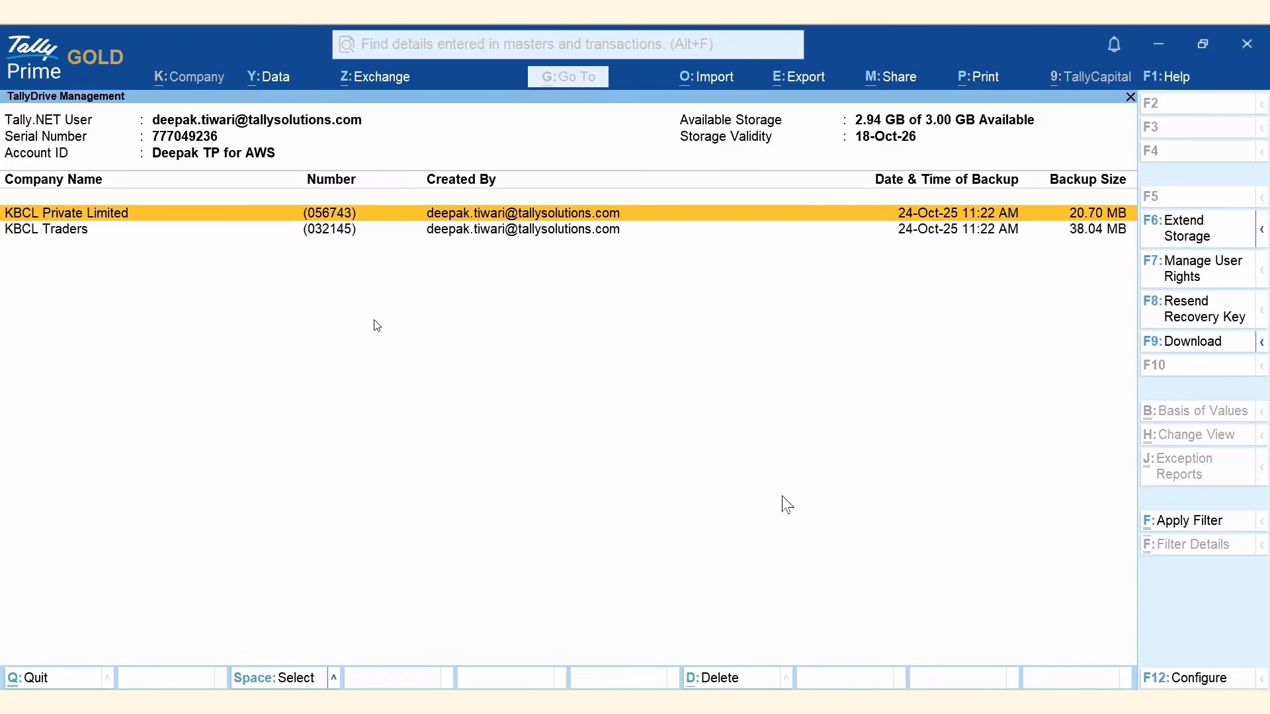
click(705, 701)
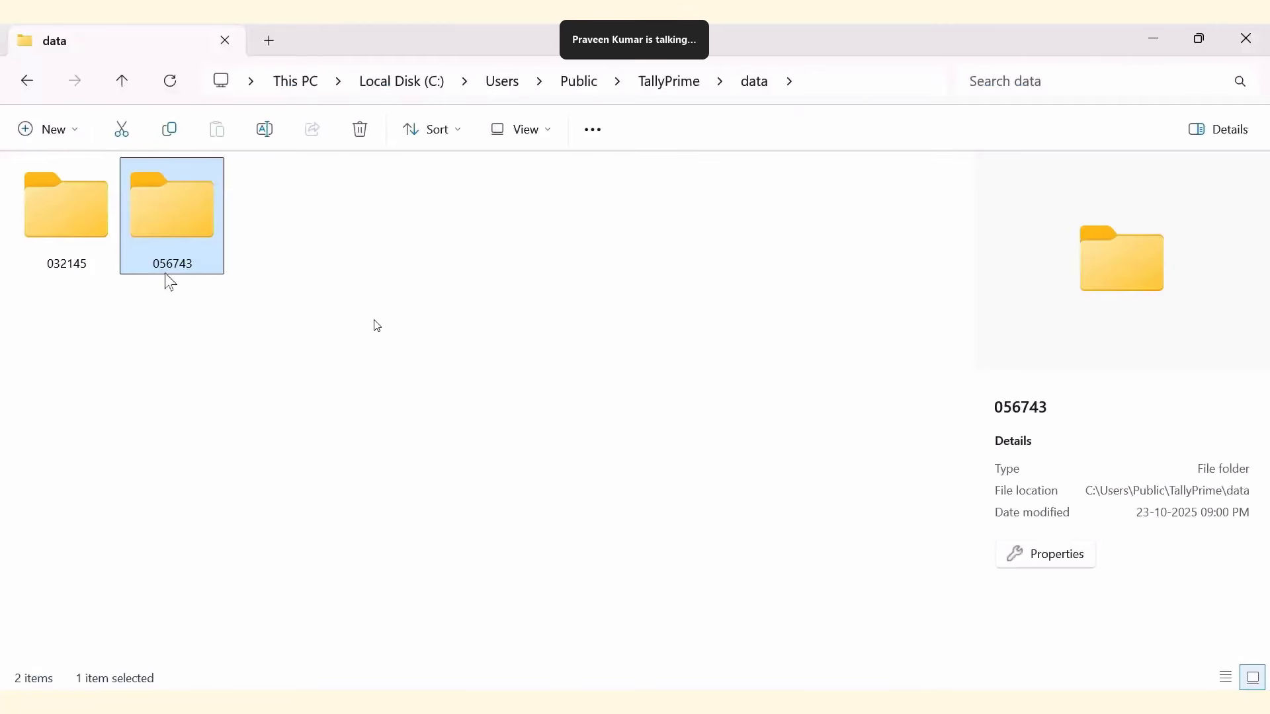
Confirm folder 056743 is 157 MB on disk, then return to TallyPrime's backup list.
click(1044, 556)
drag(997, 406, 1037, 409)
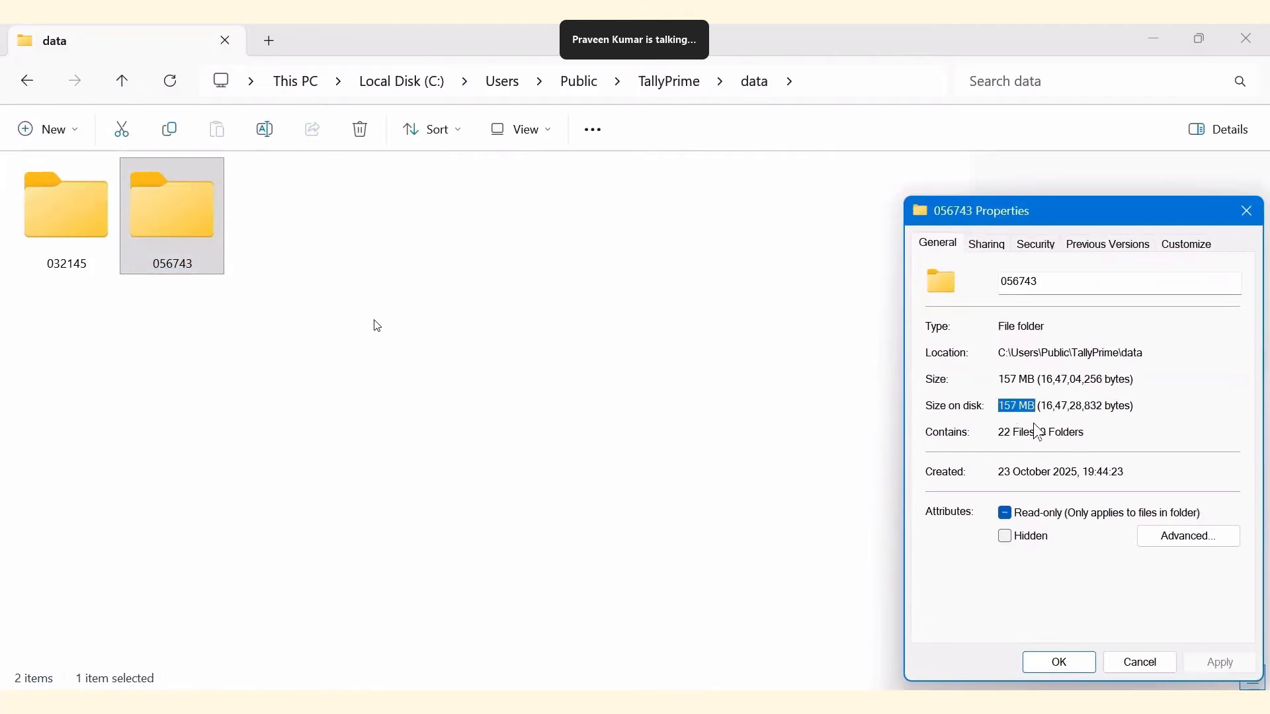
click(1247, 211)
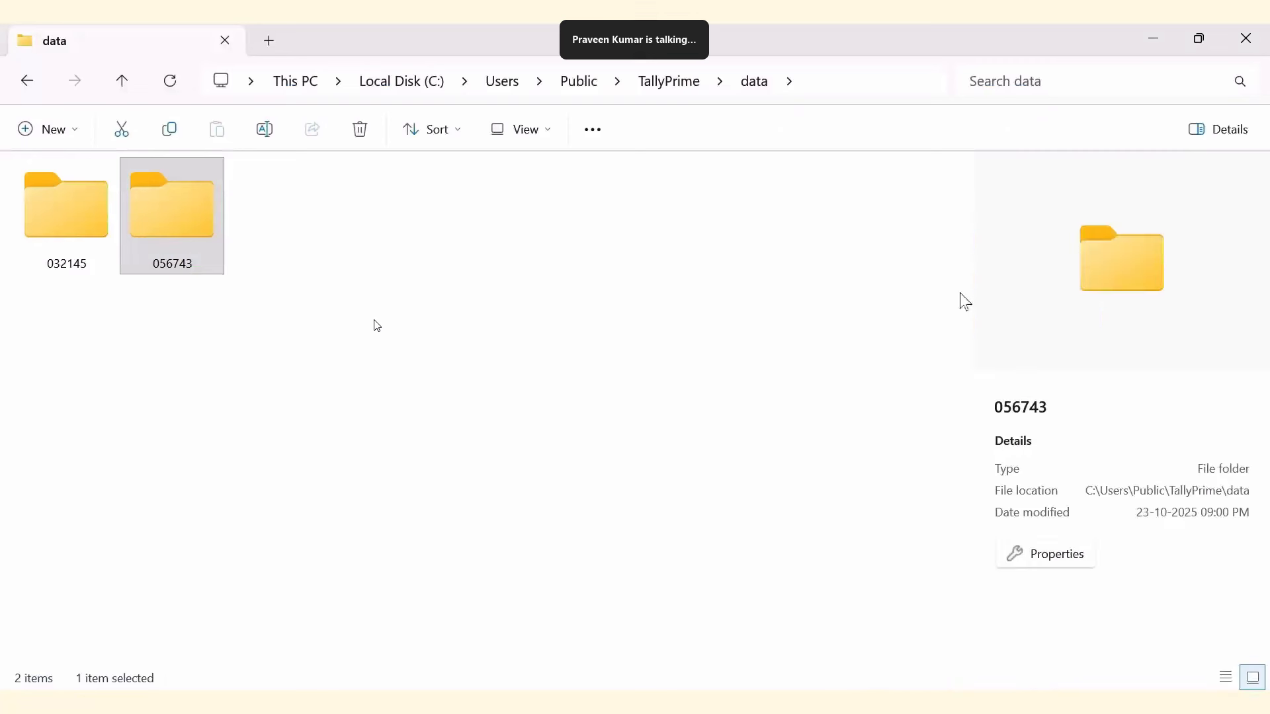
click(655, 702)
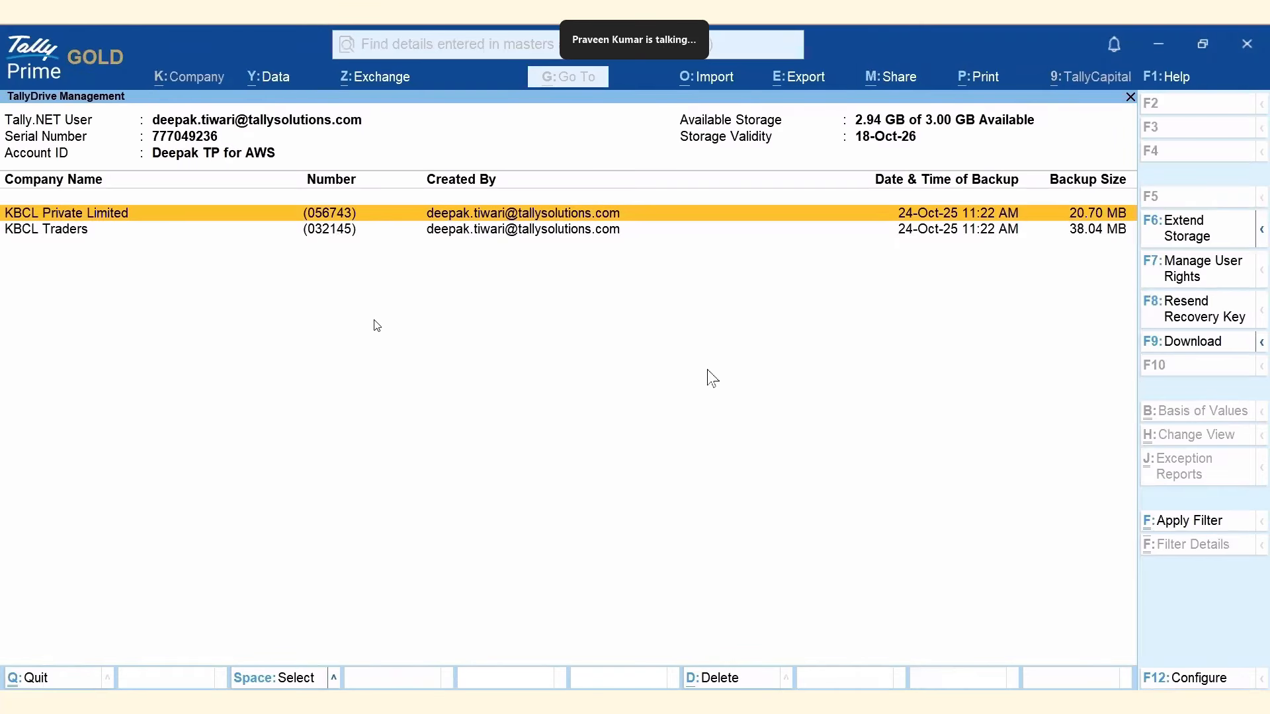
Switch to Outlook and check which account is signed in.
click(619, 702)
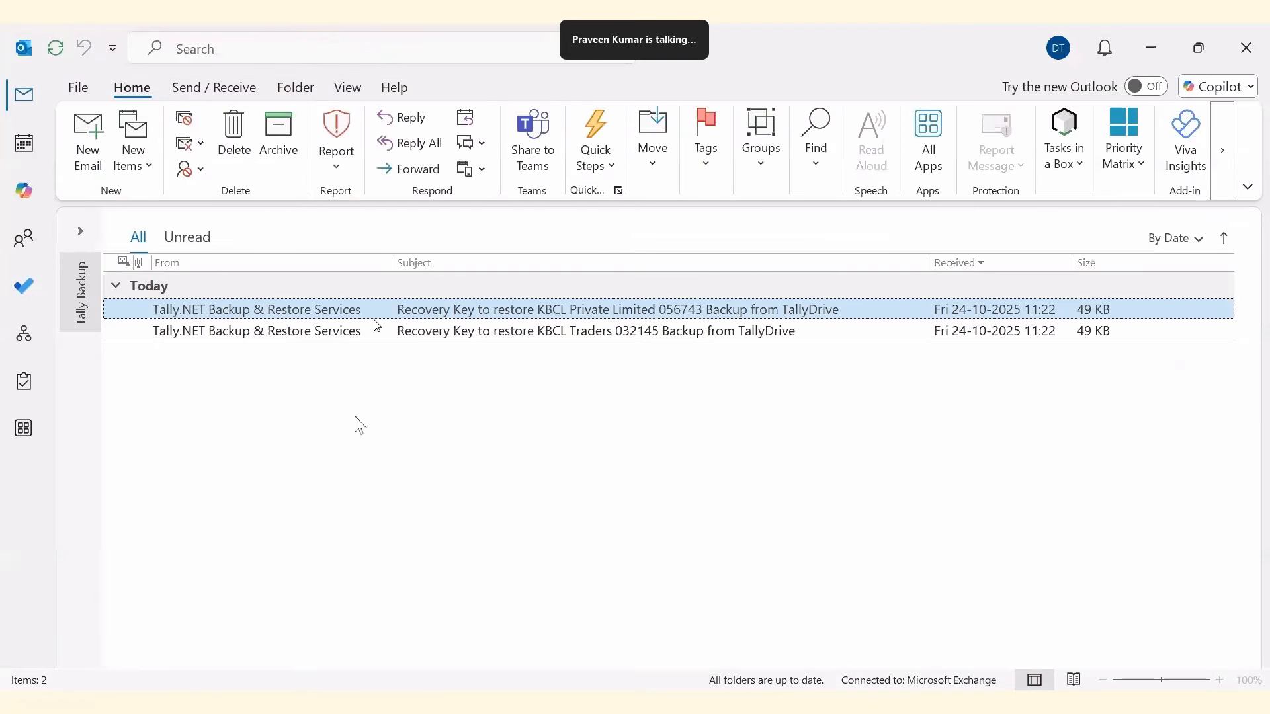
click(1052, 59)
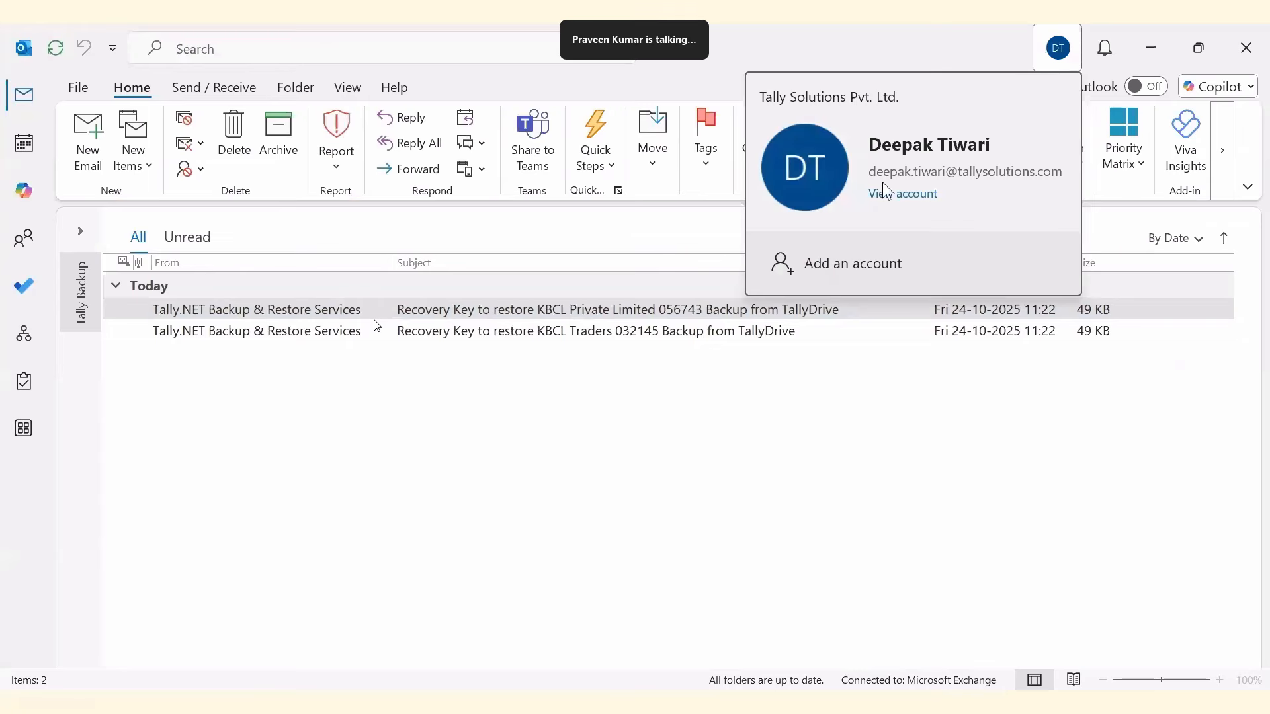
click(902, 448)
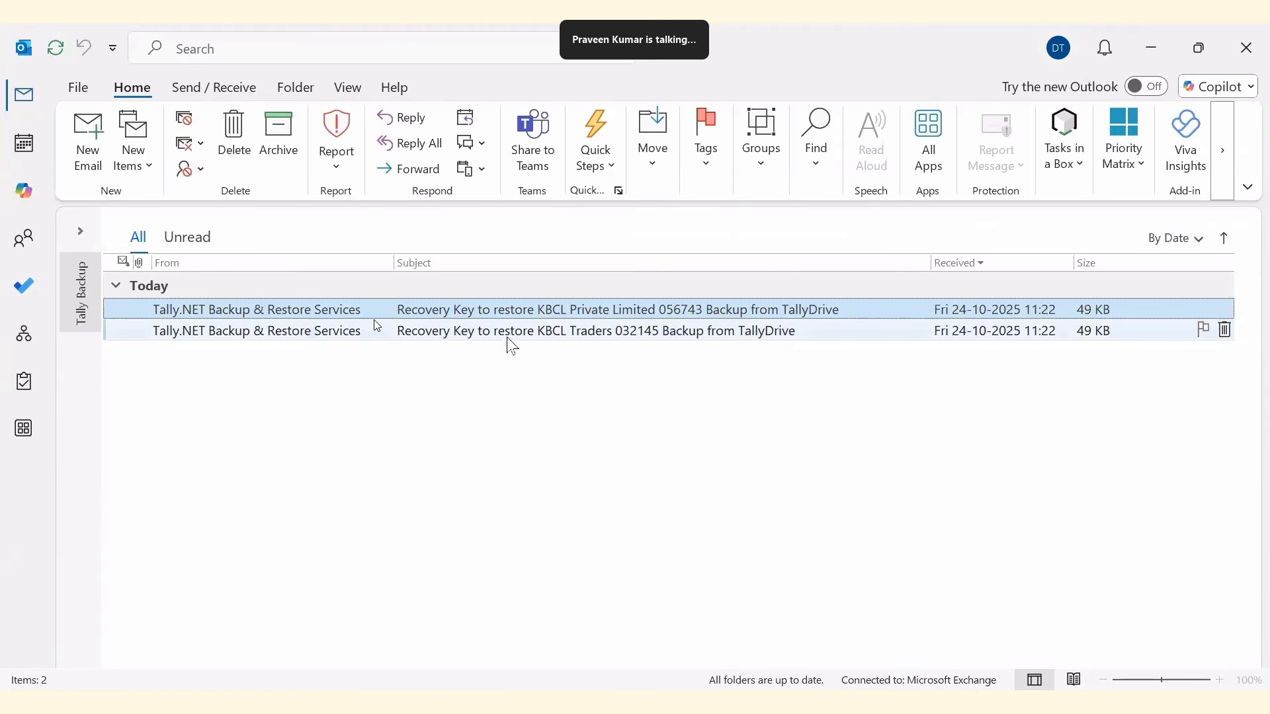
Read the KBCL Traders and KBCL Private Limited recovery-key e-mails, then move to Gmail.
double_click(723, 333)
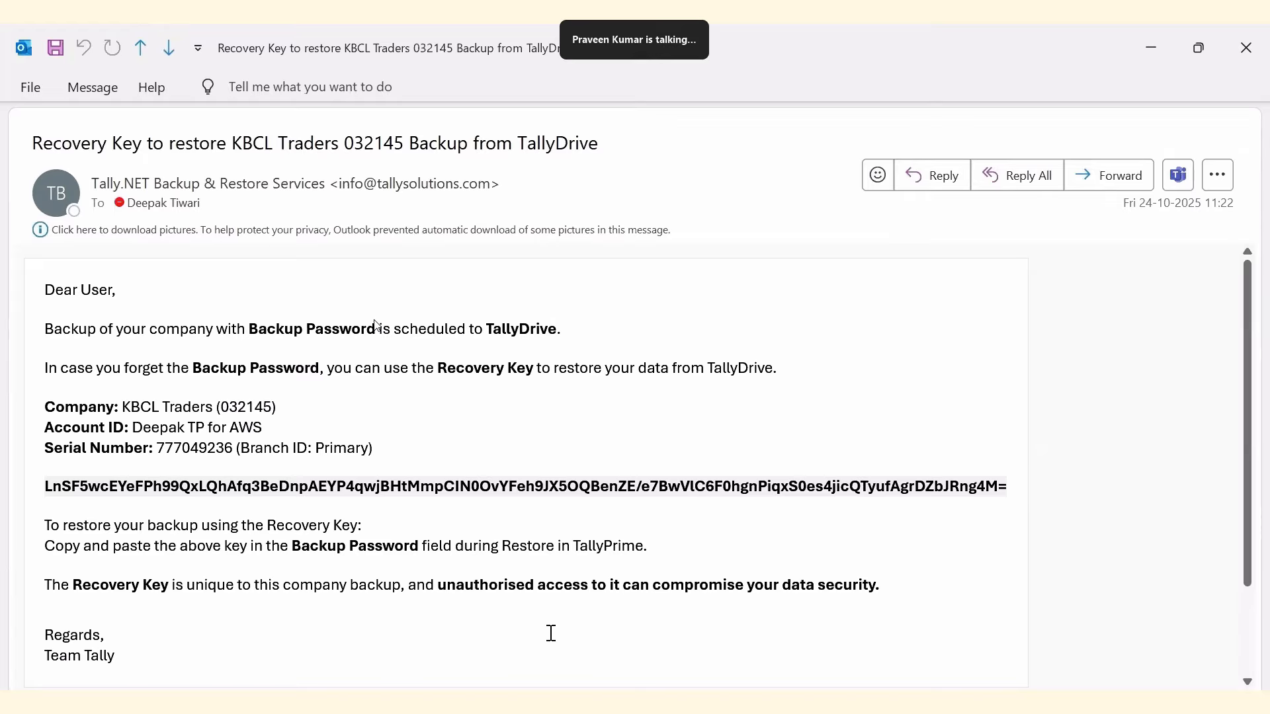
key(Escape)
click(531, 315)
double_click(531, 316)
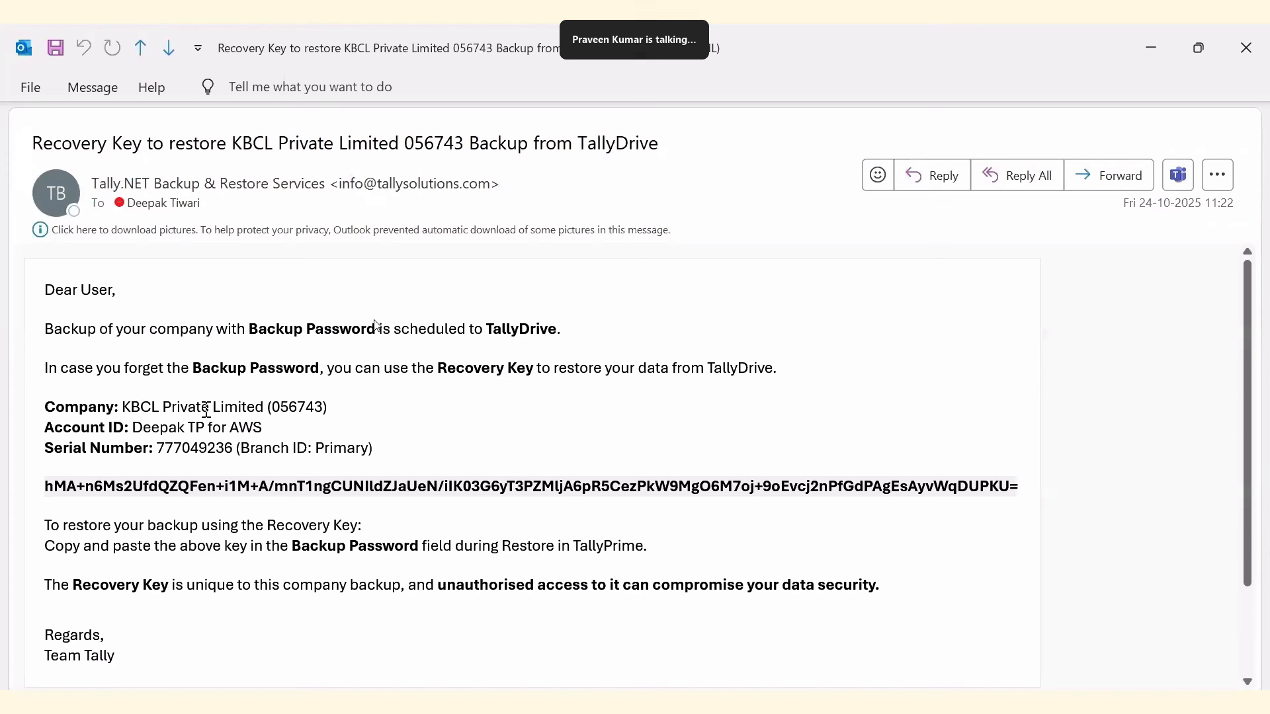
key(Escape)
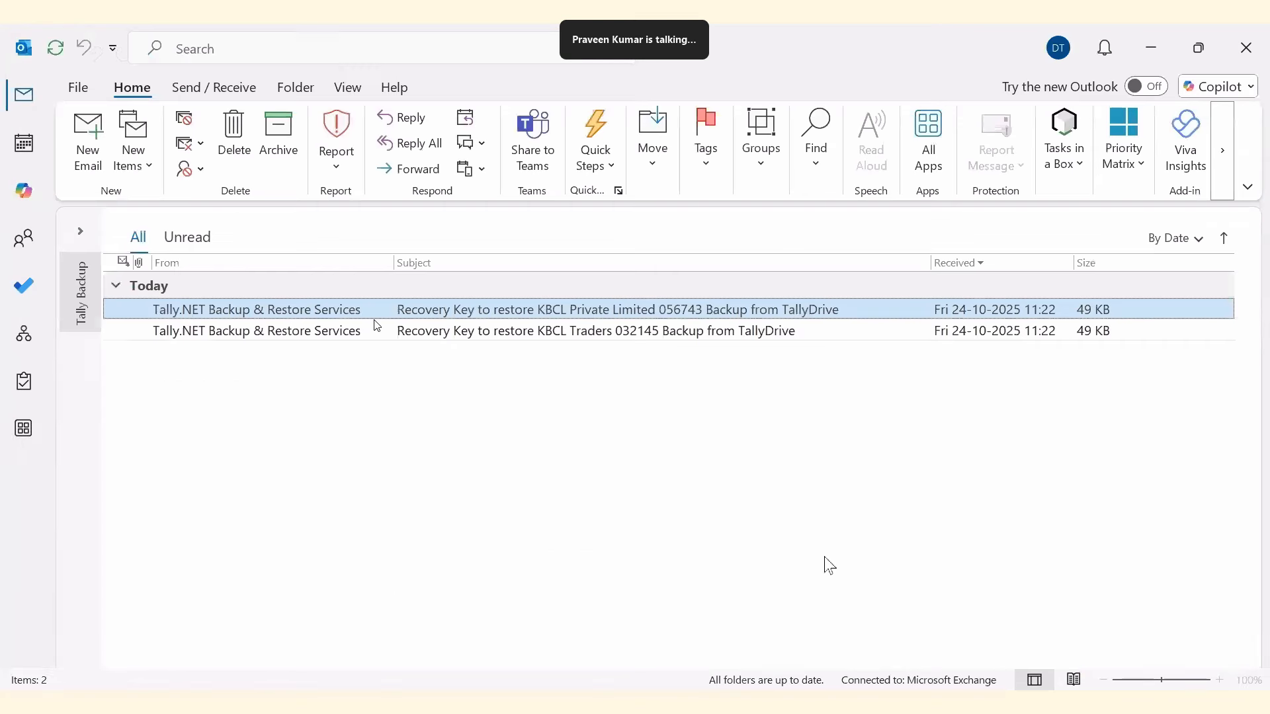
key(alt+Tab)
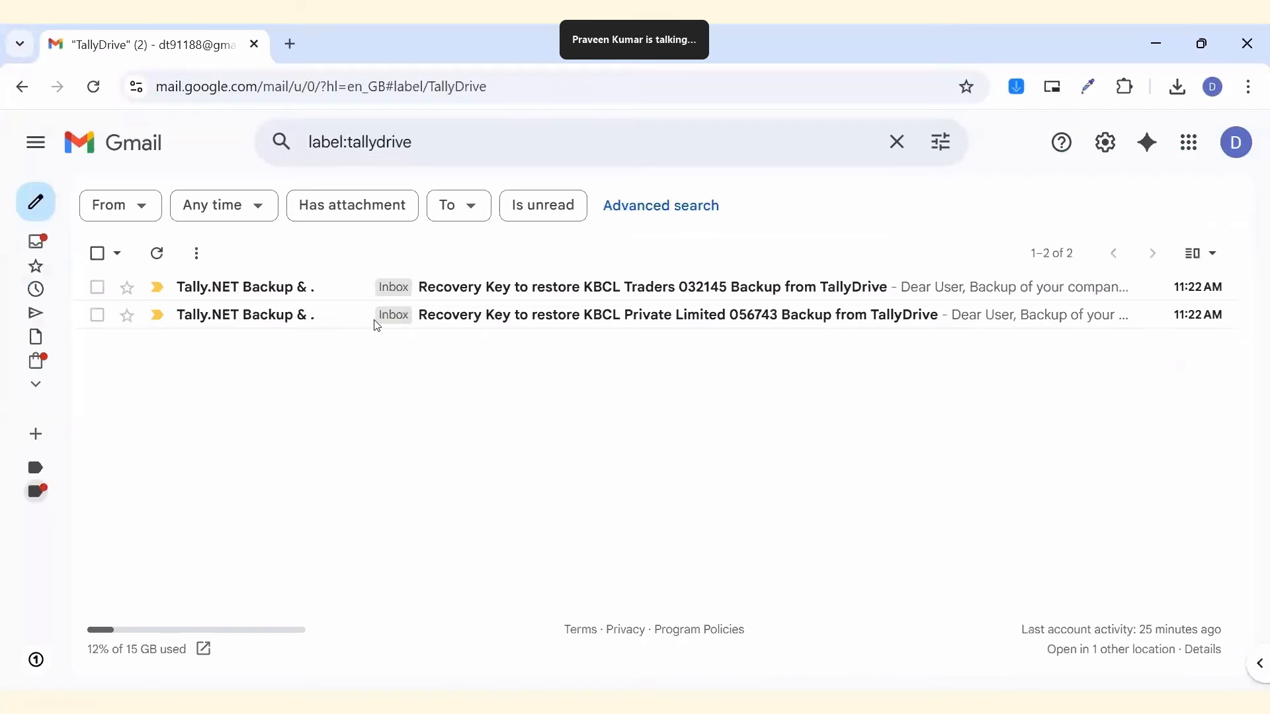
Check which Google account is signed in to Gmail.
click(1235, 142)
triple_click(1017, 203)
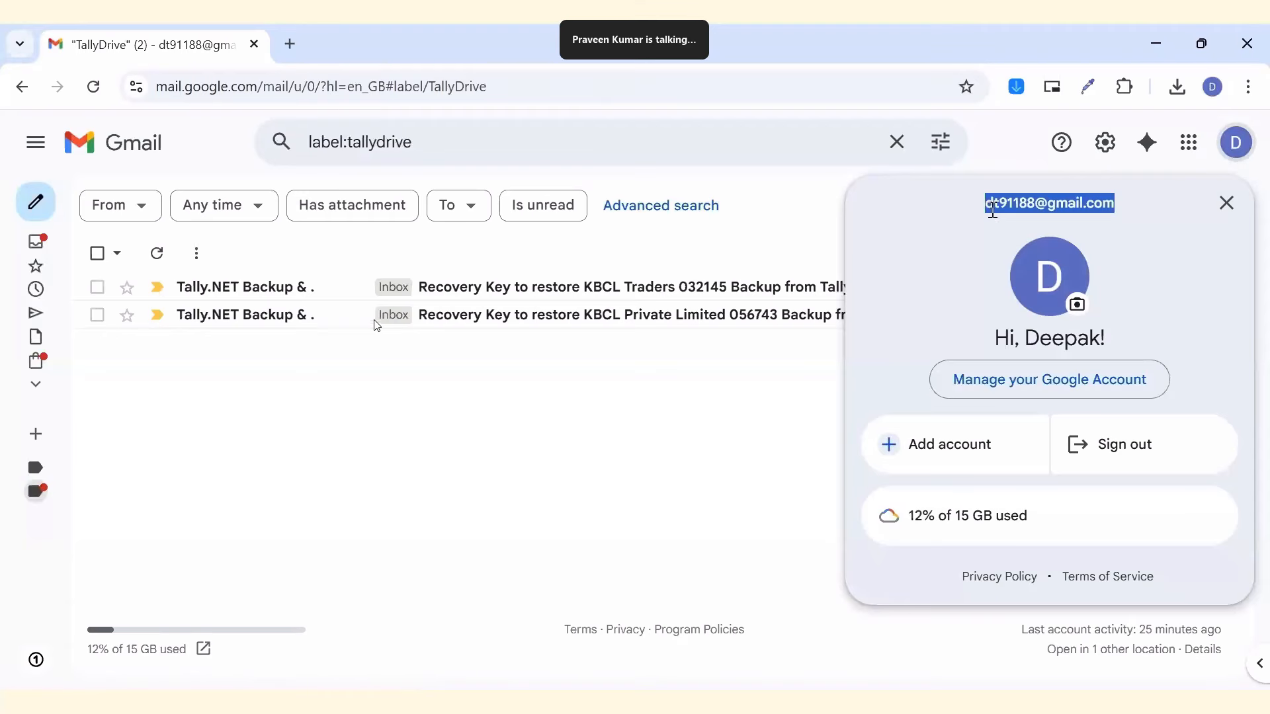
click(606, 447)
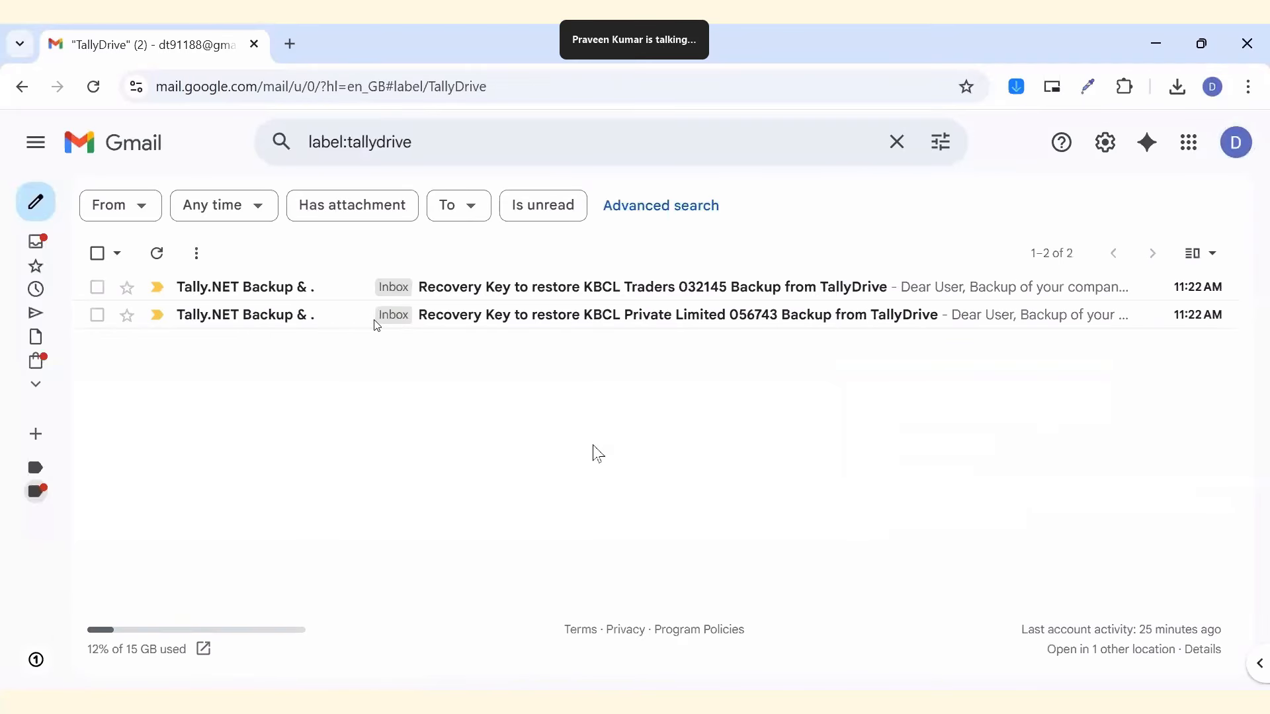
Read the KBCL Private Limited and KBCL Traders recovery-key e-mails, then return to TallyPrime.
click(526, 331)
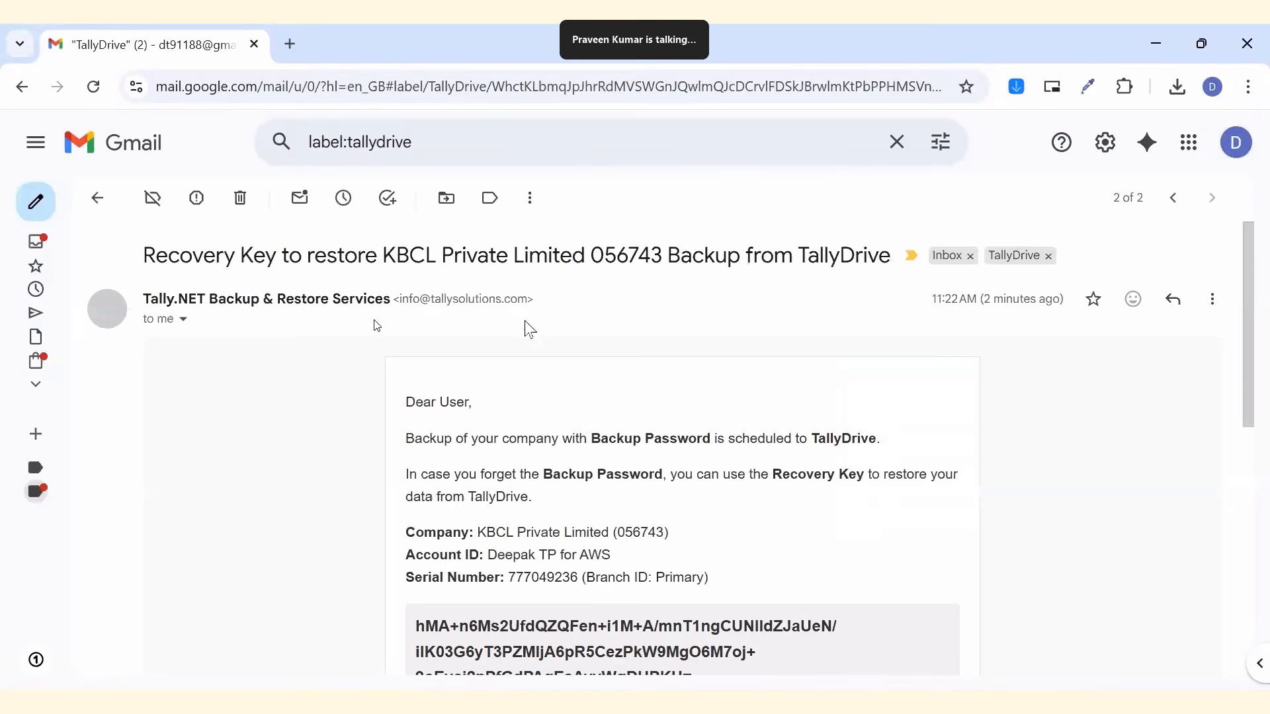
scroll(889, 452, down, 1)
scroll(896, 505, down, 6)
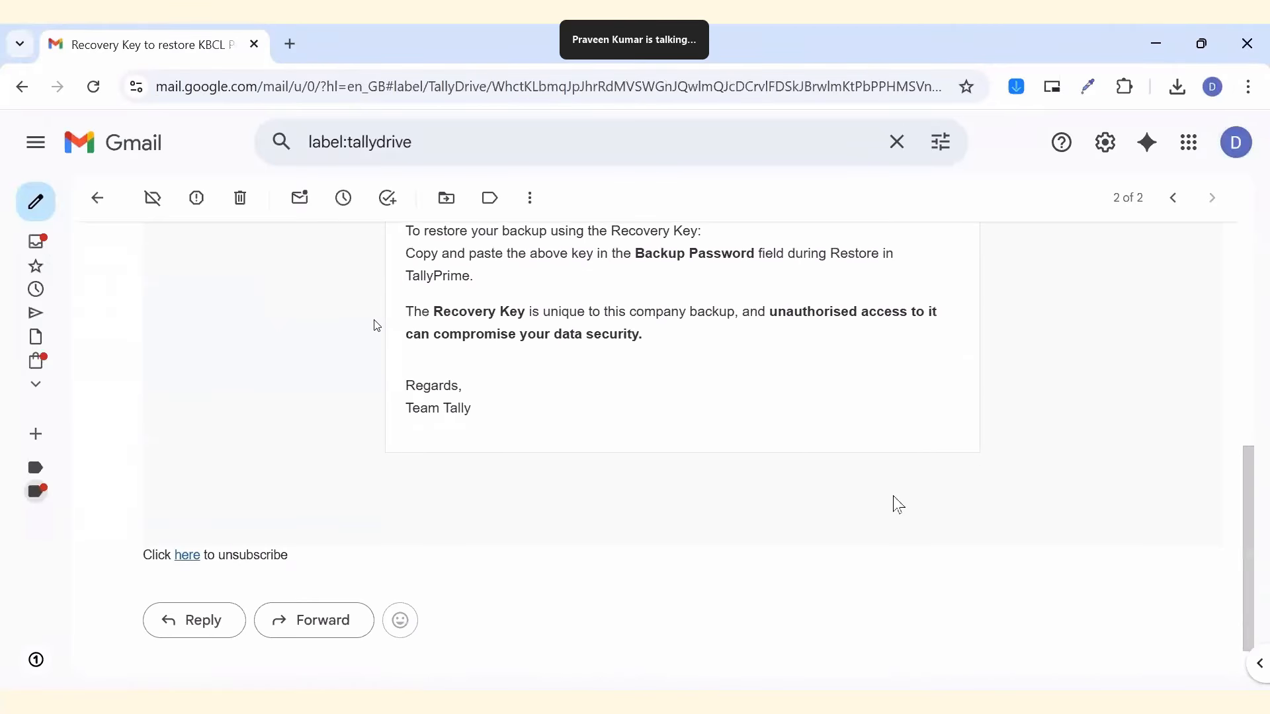
scroll(895, 505, up, 7)
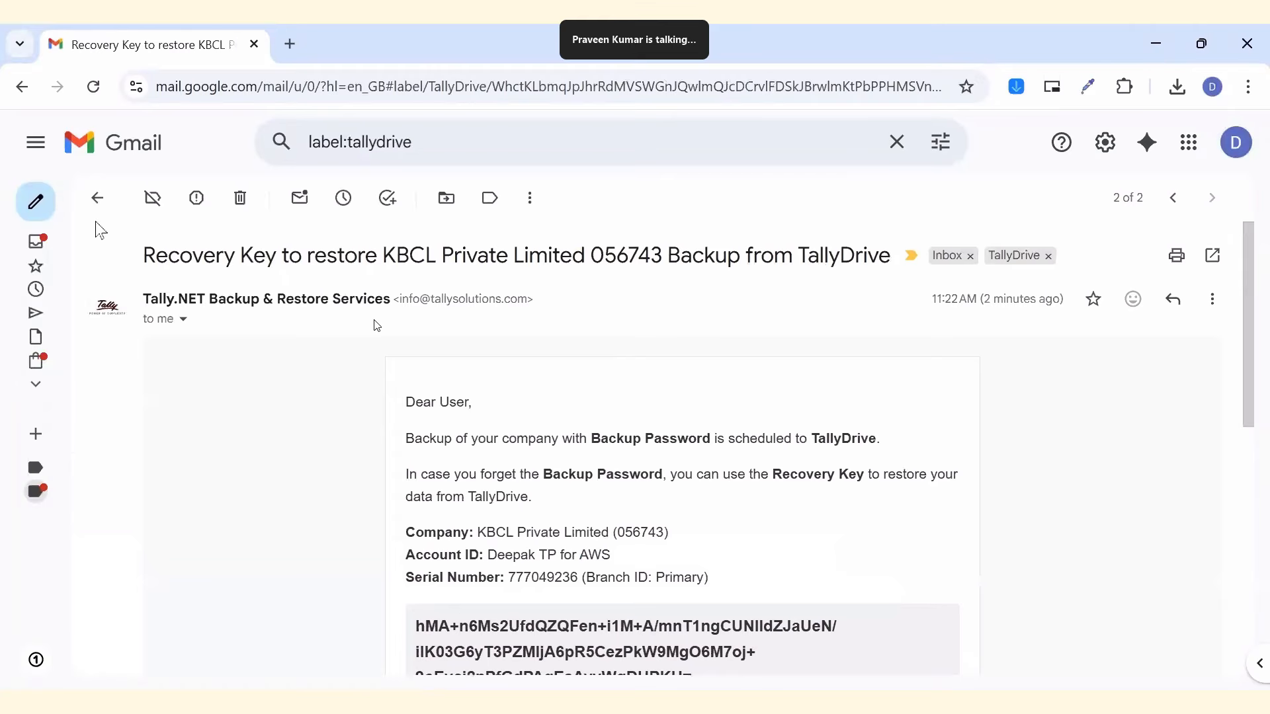
click(98, 198)
click(497, 291)
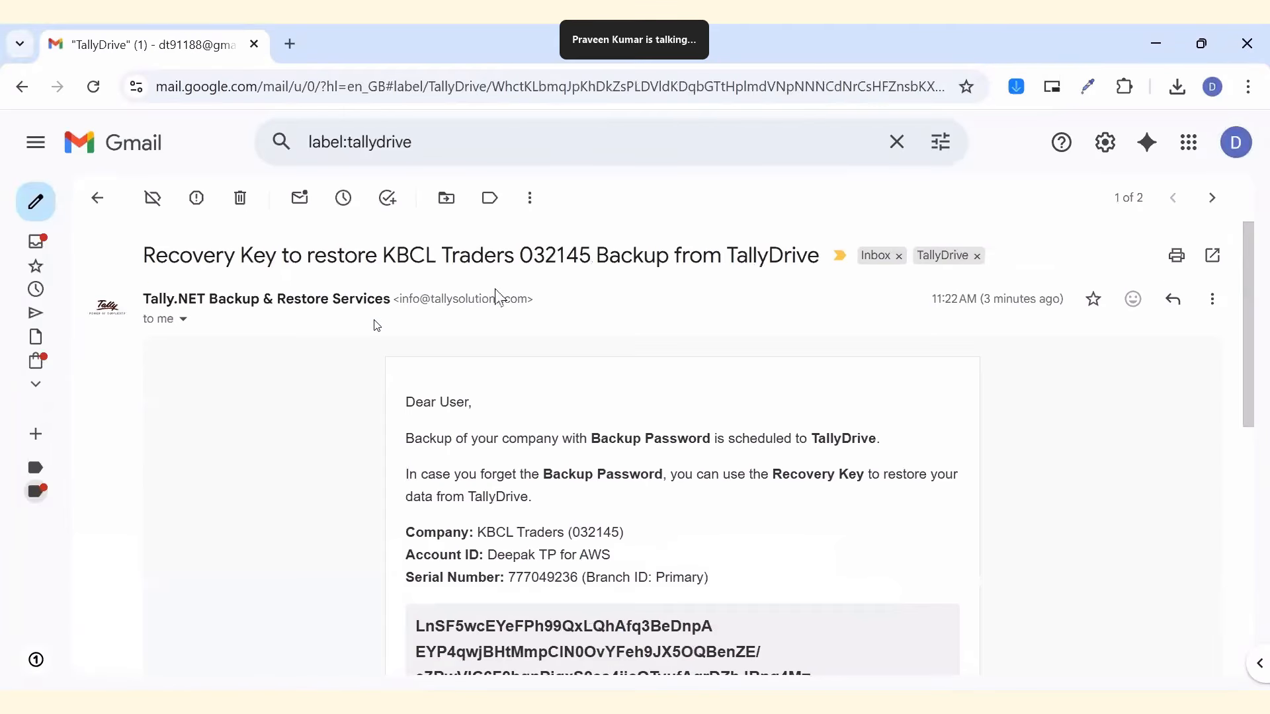
scroll(269, 490, down, 4)
scroll(269, 490, up, 5)
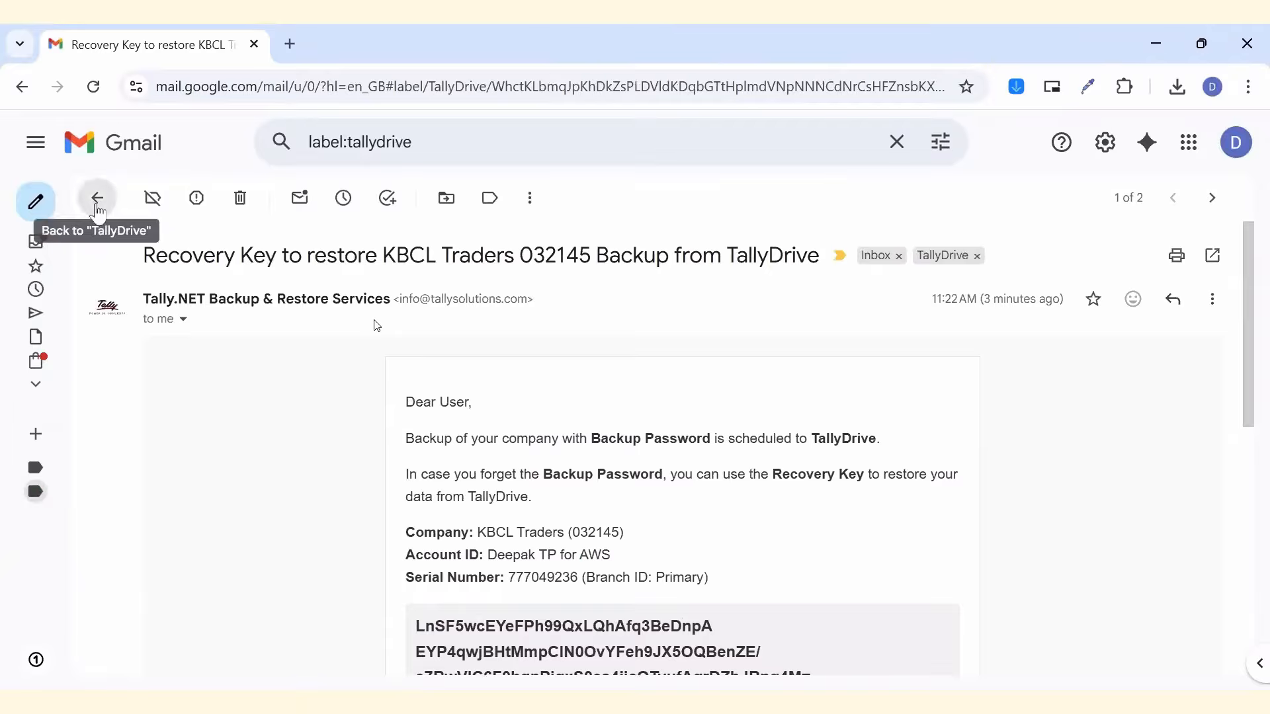
click(97, 198)
key(alt+Tab)
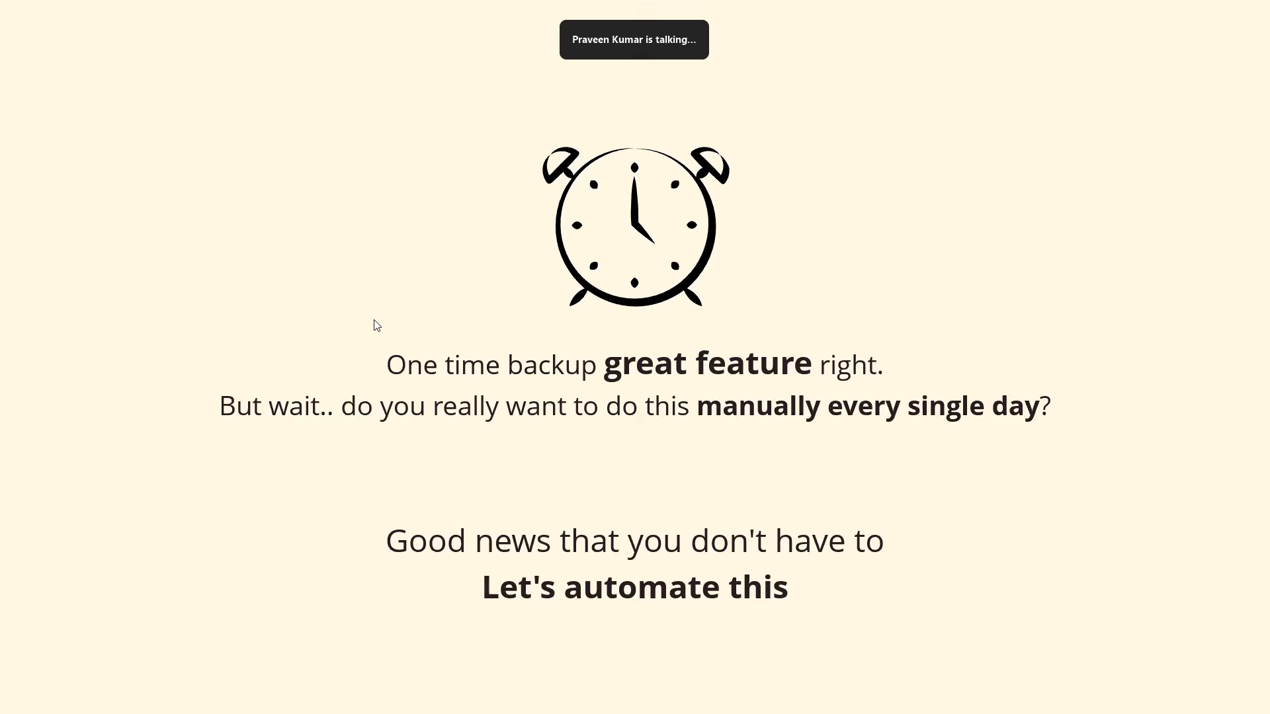
Advance the slides to the Schedule Backup section and company selection screen.
key(Right)
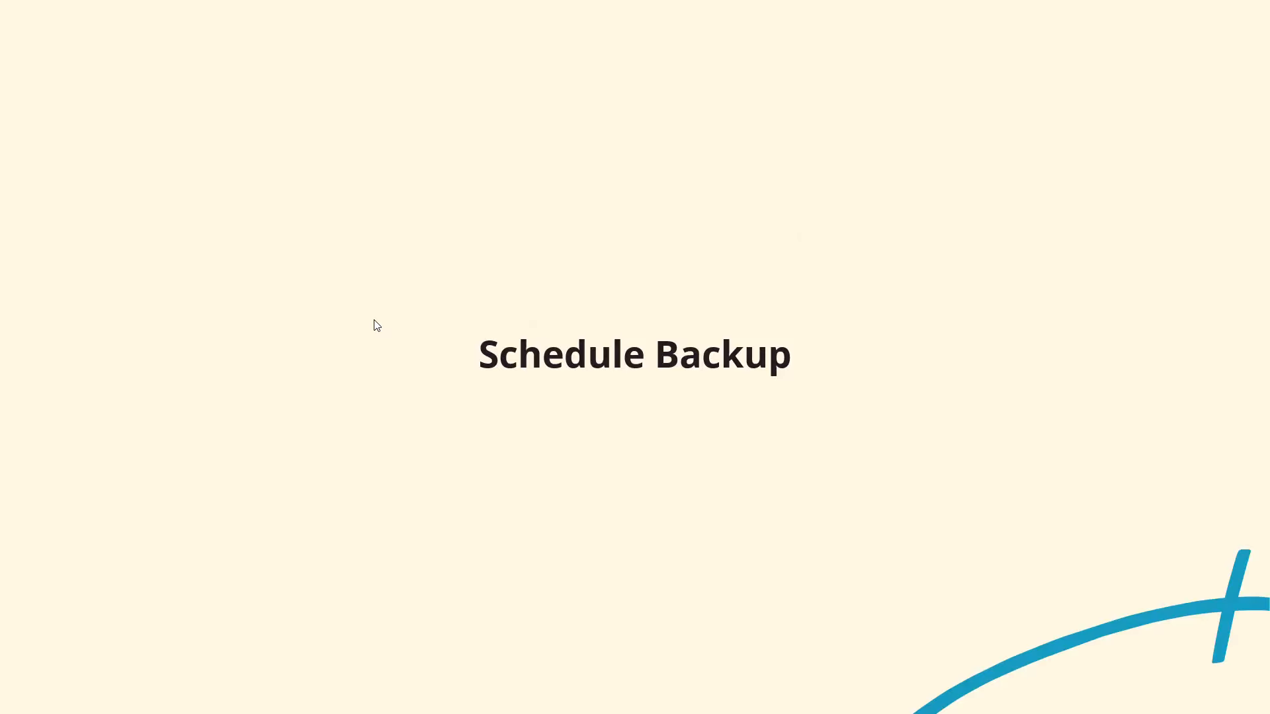
key(Right)
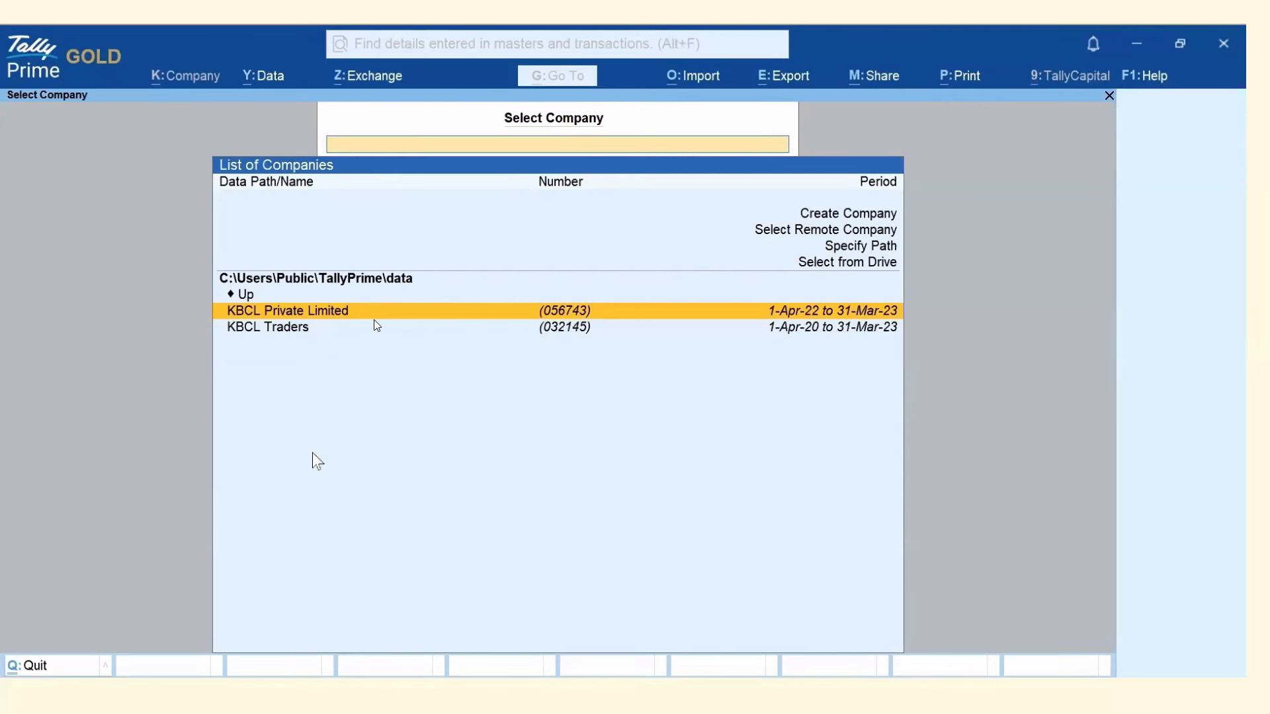
Check the current 14:01 IST time, then open Data > Backup & Restore > Schedule Backup.
key(Right)
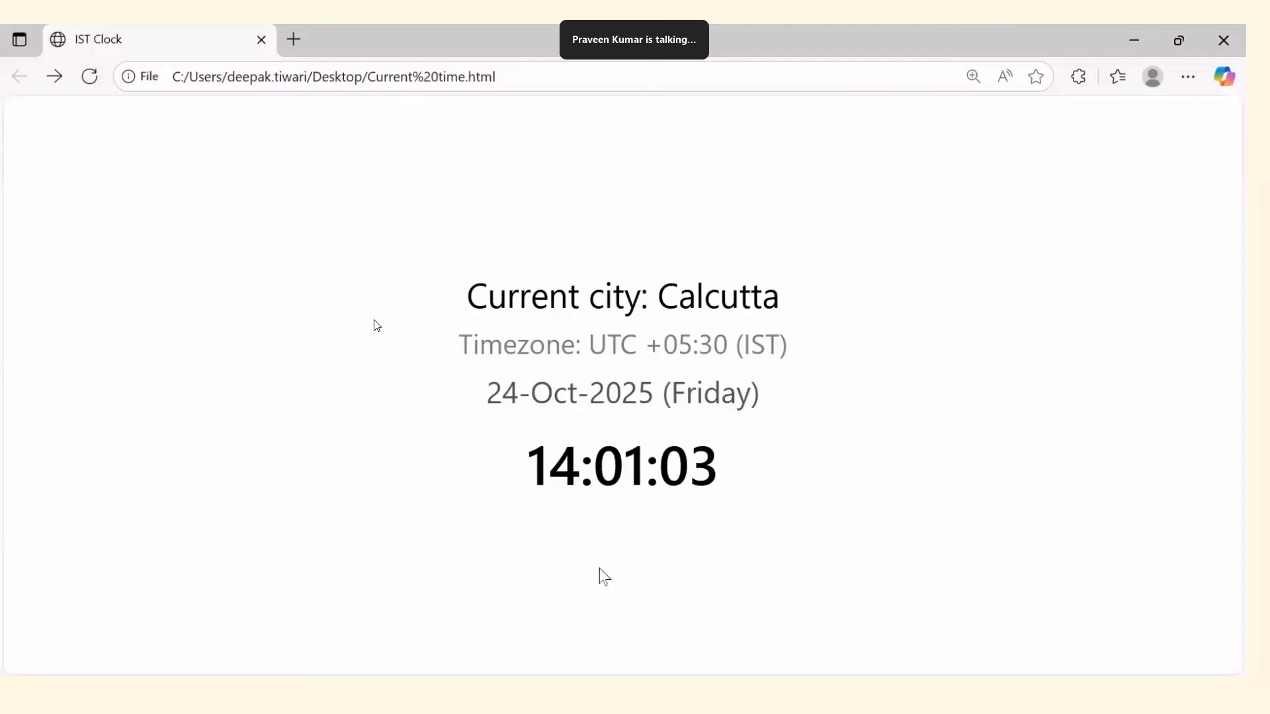
key(Right)
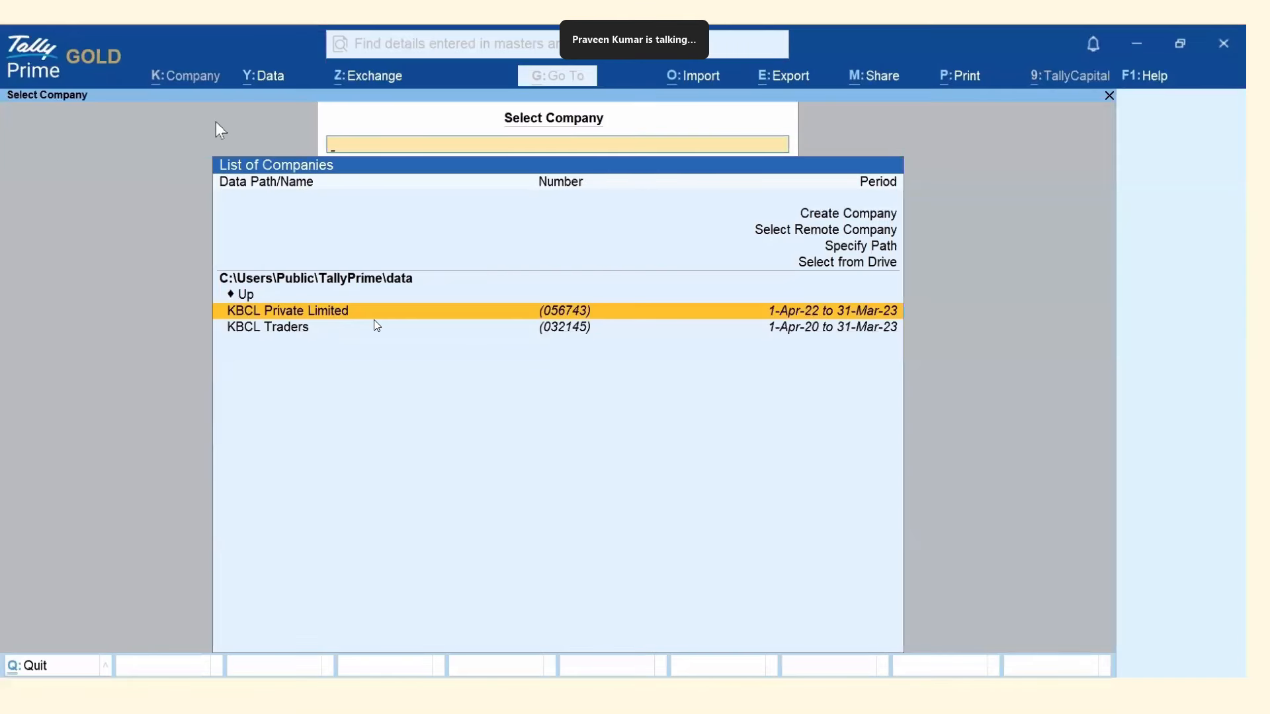
click(257, 76)
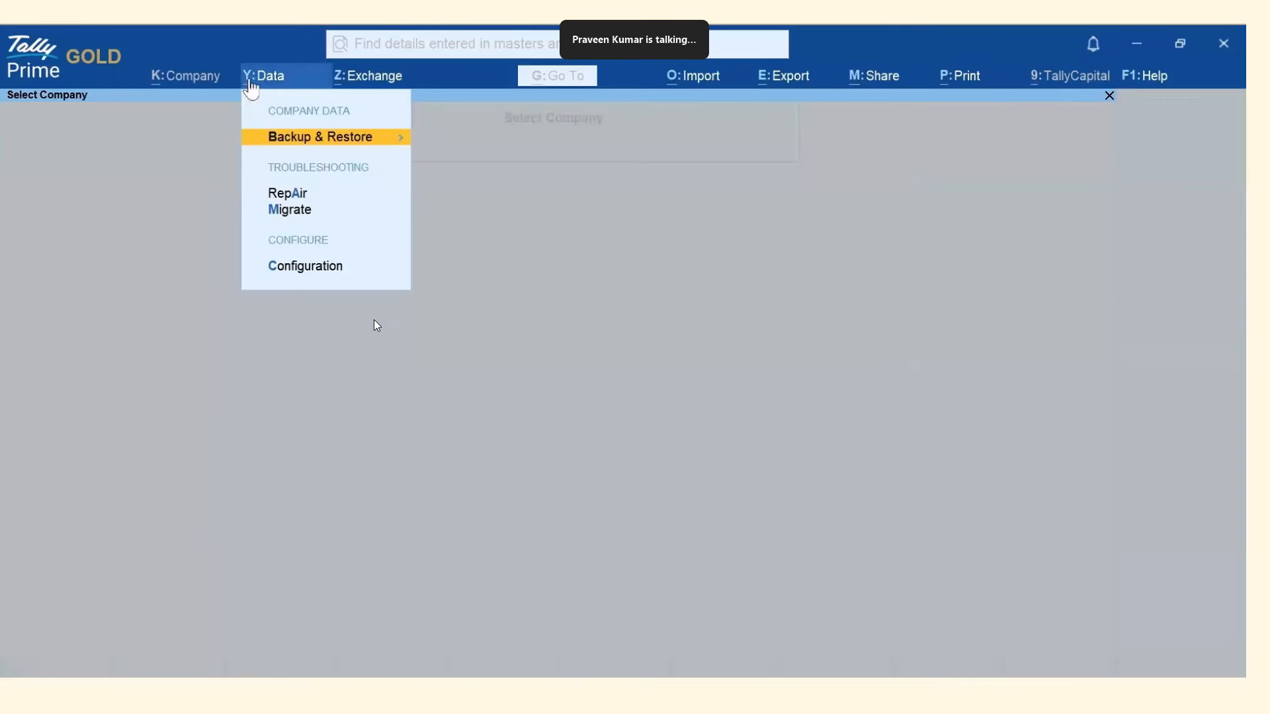
click(305, 143)
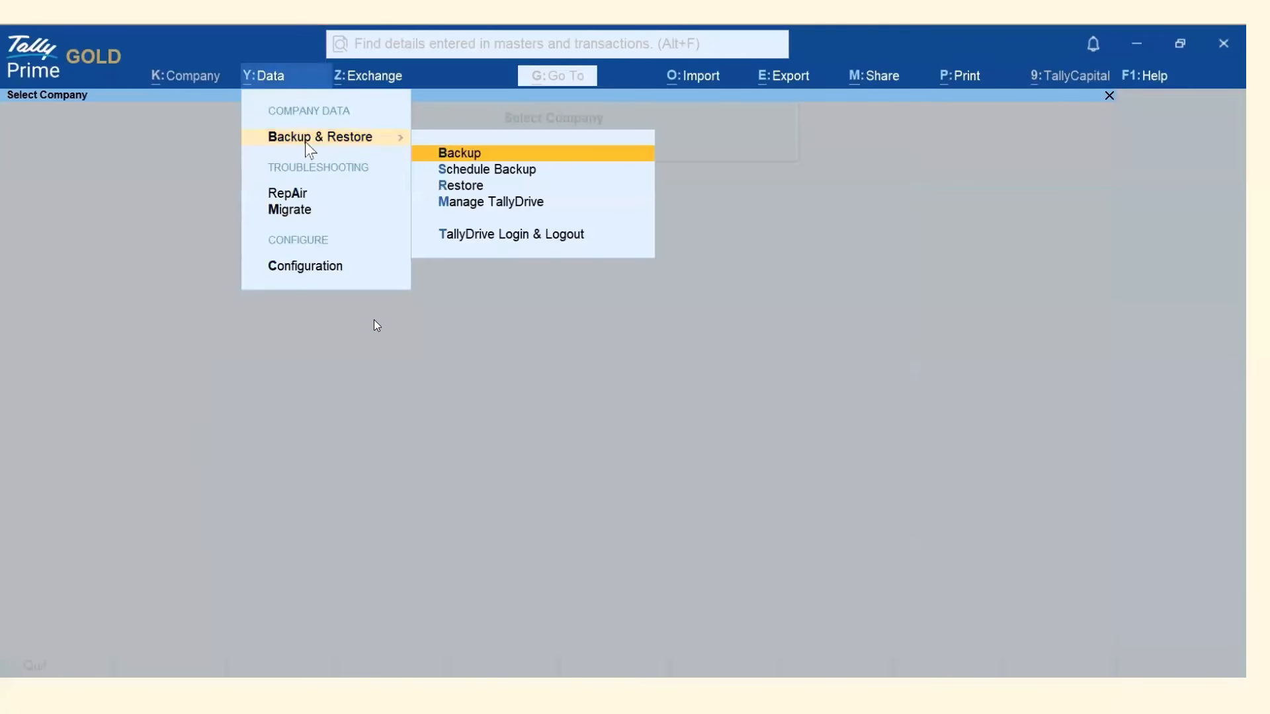
click(527, 171)
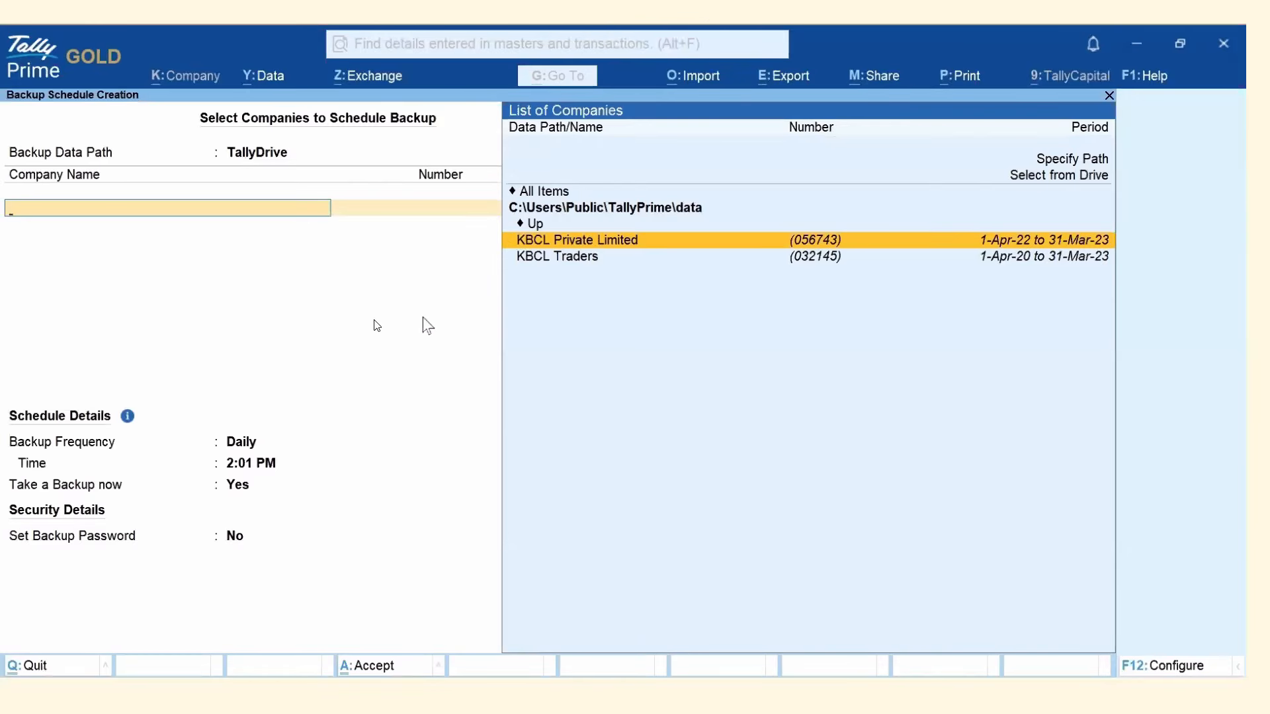
Choose TallyDrive as the backup path and select KBCL Private Limited, then End of List.
key(BackSpace)
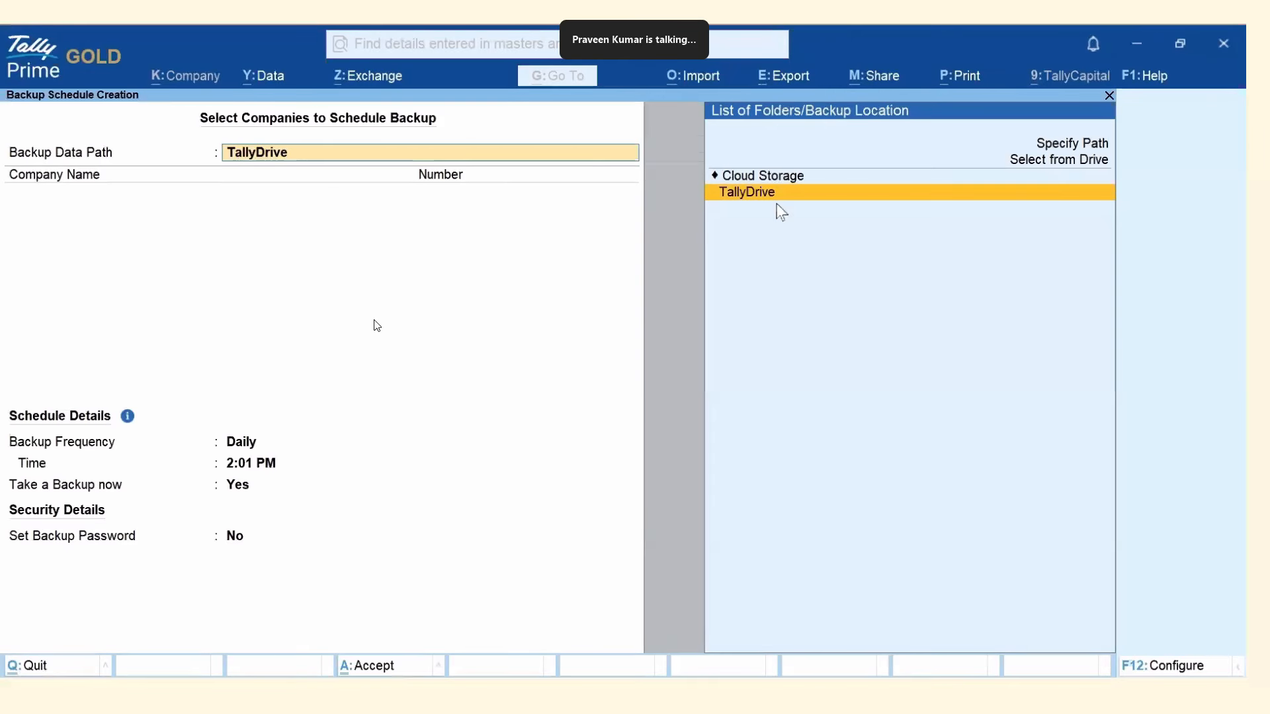
click(761, 195)
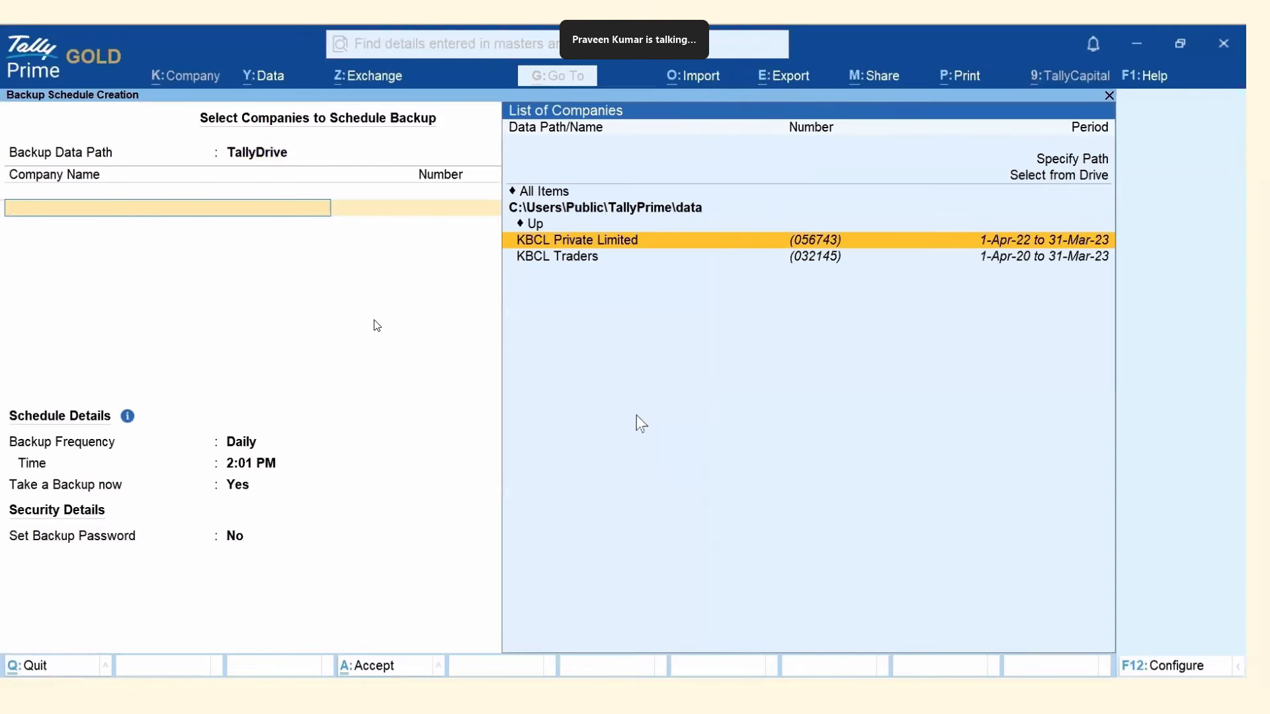
key(Return)
key(Up)
key(Up)
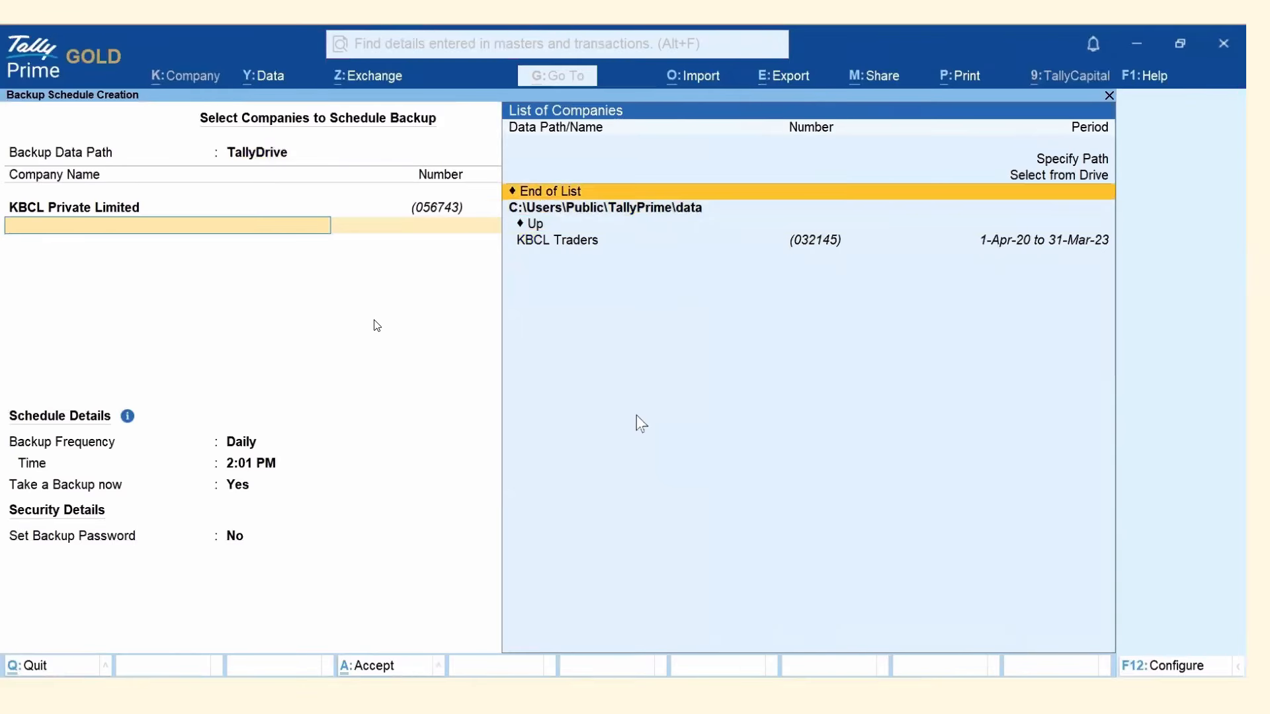
key(Return)
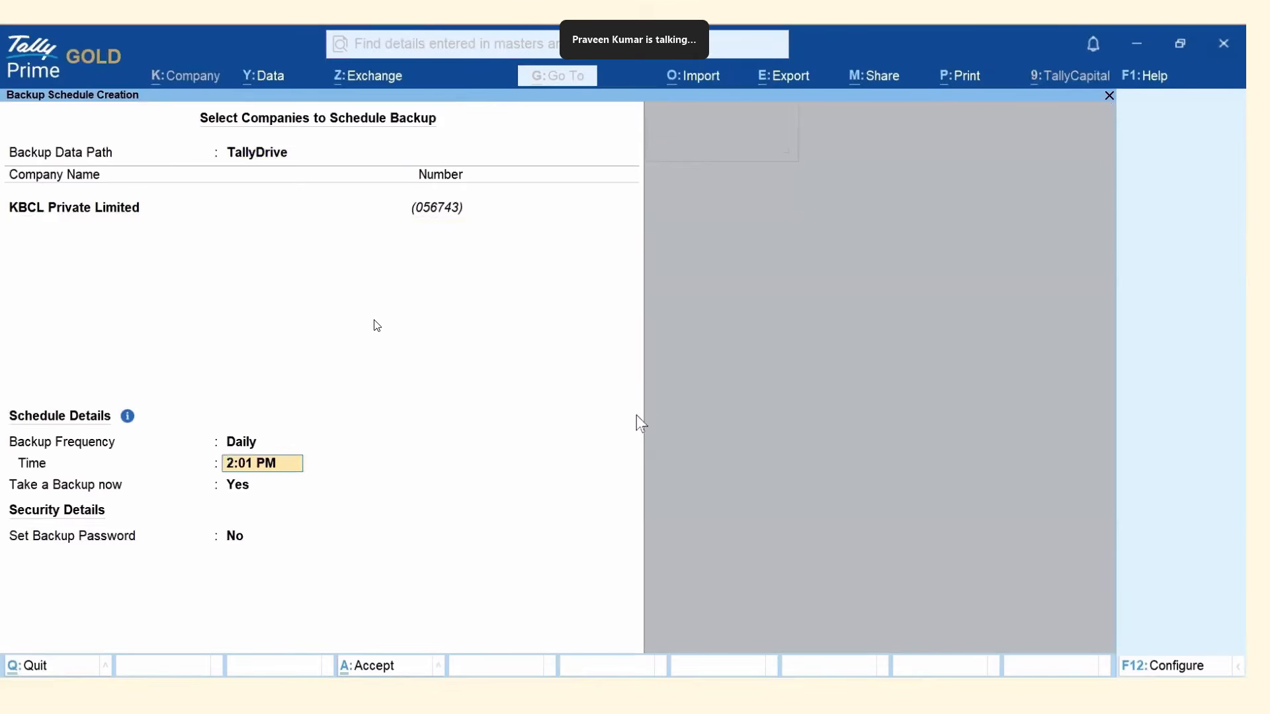
Try the Once backup frequency, then switch it to Daily.
key(Up)
key(Up)
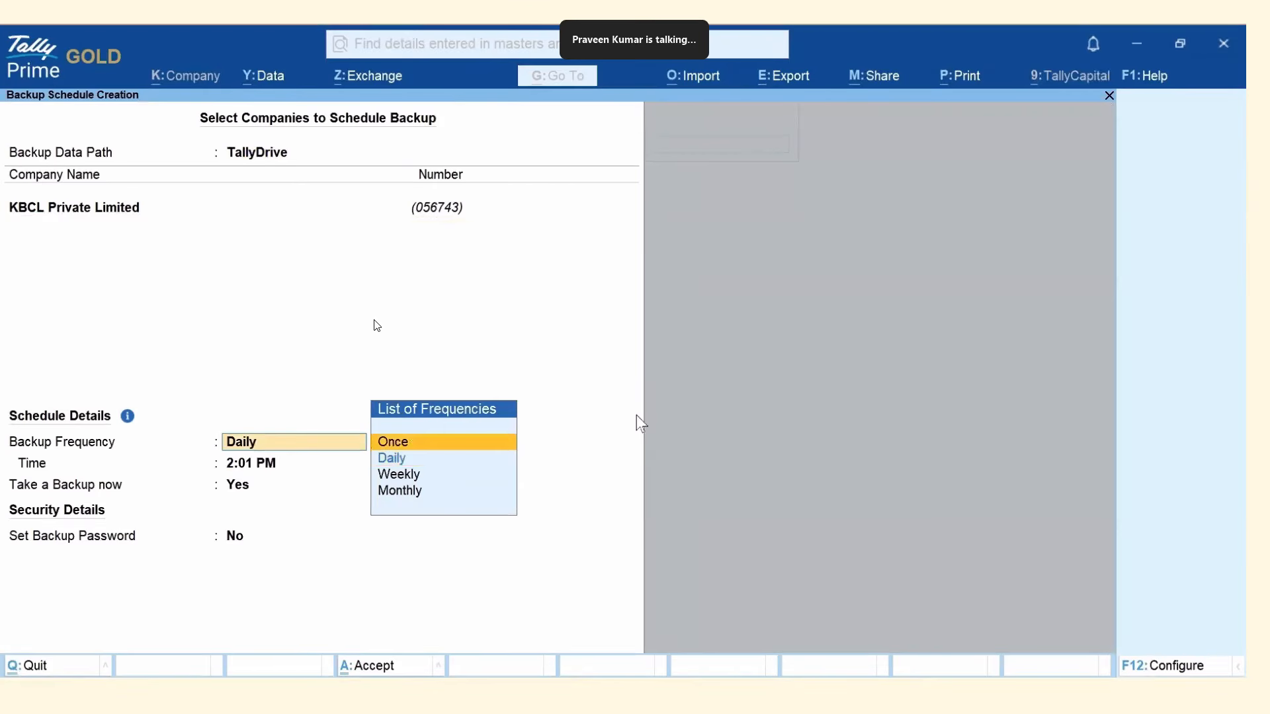
key(Return)
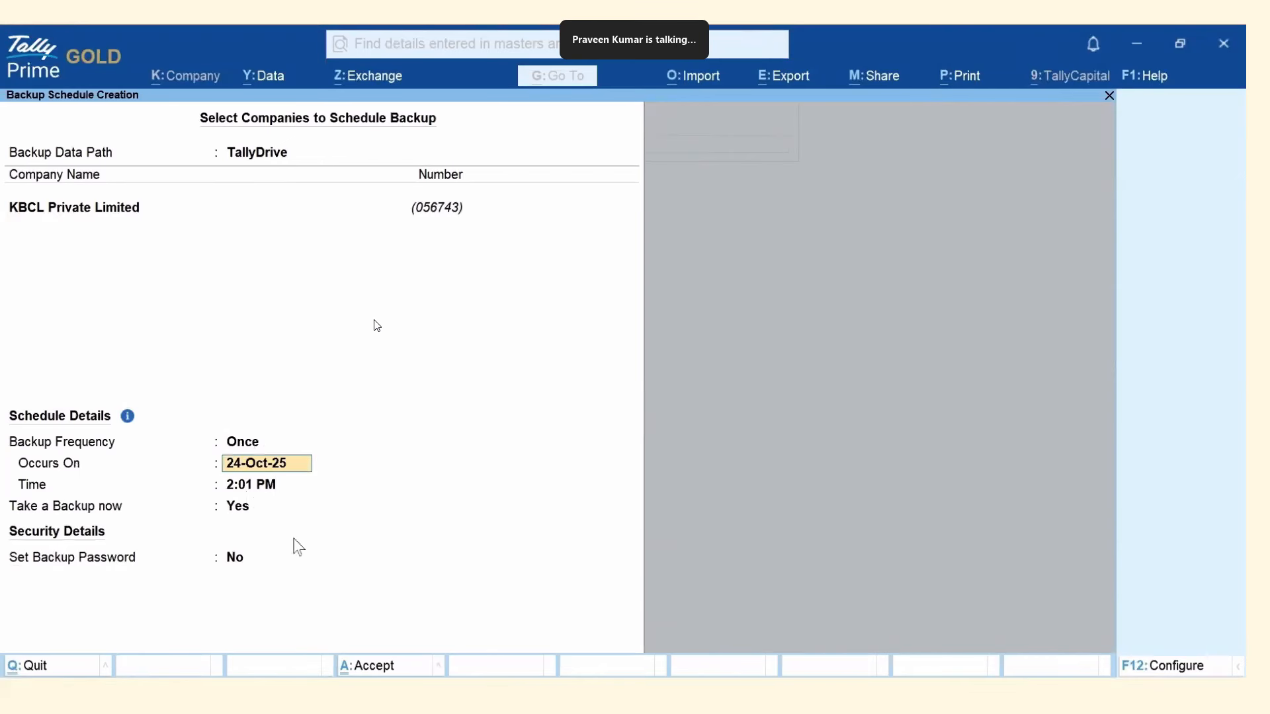
key(BackSpace)
key(Down)
key(Return)
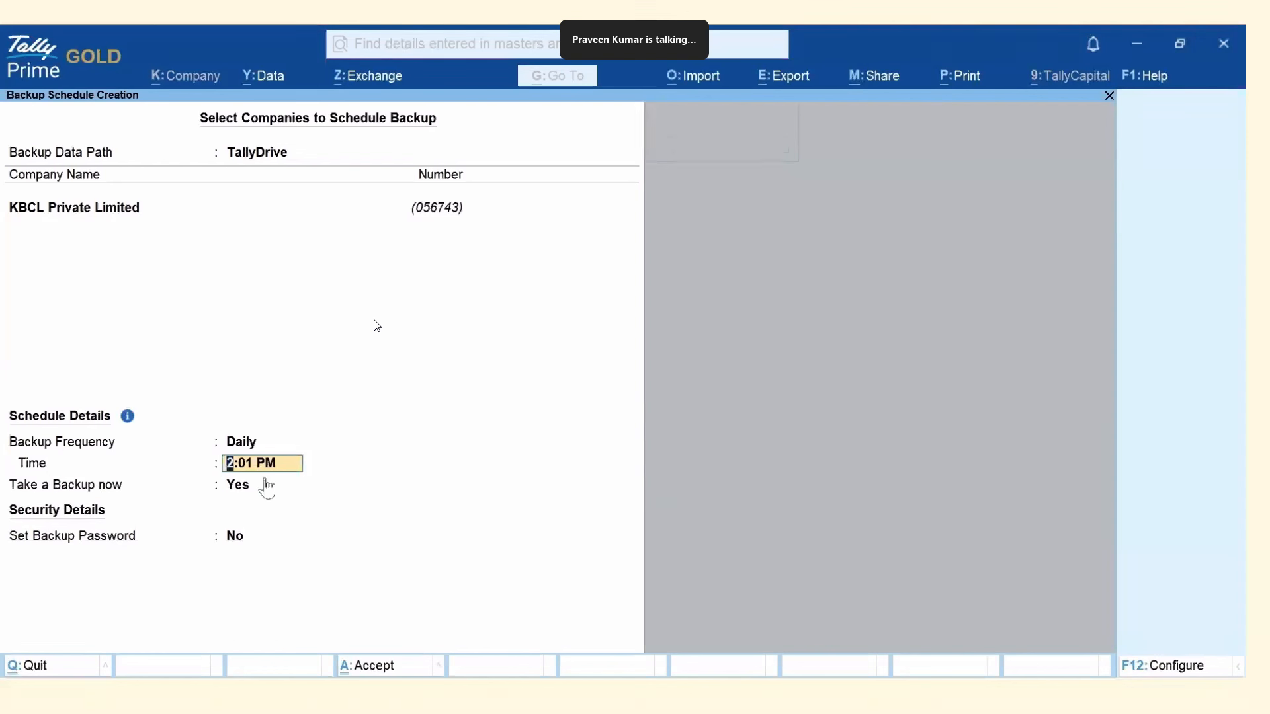
Set the frequency to Weekly on multiple days: Sunday and Thursday.
key(BackSpace)
key(Down)
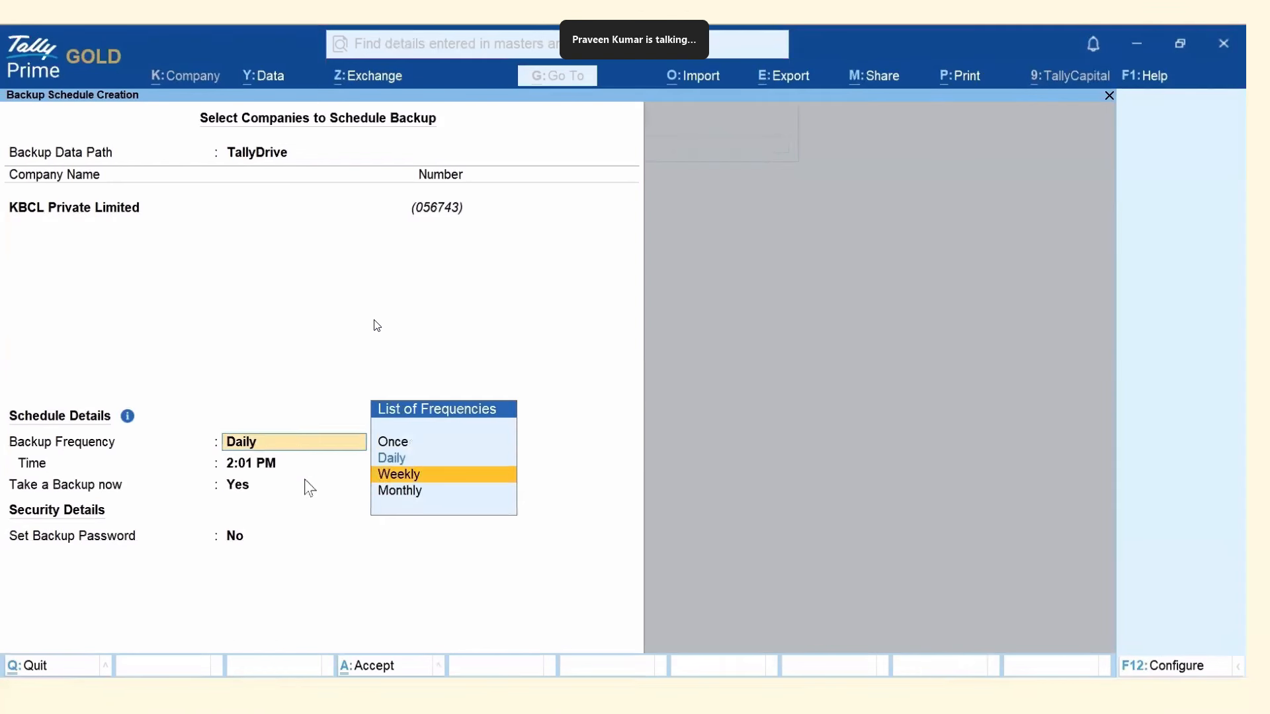
key(Return)
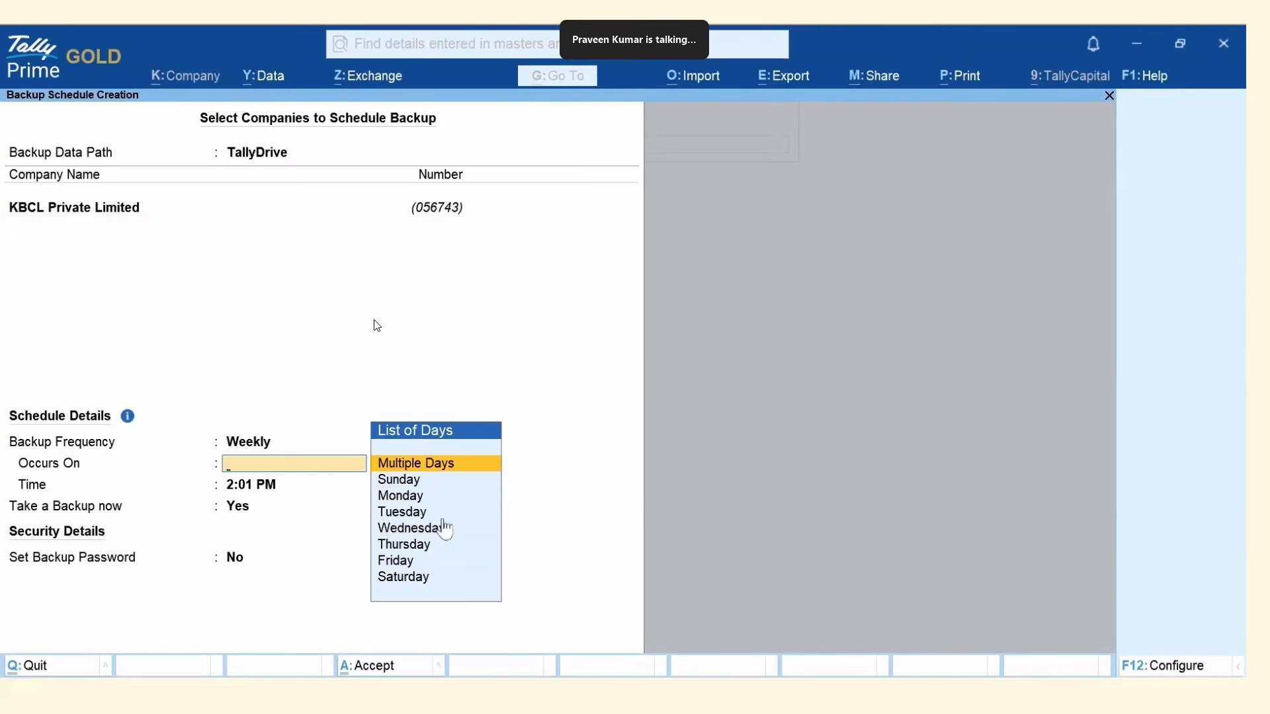
click(438, 469)
key(Return)
key(Down)
key(Down)
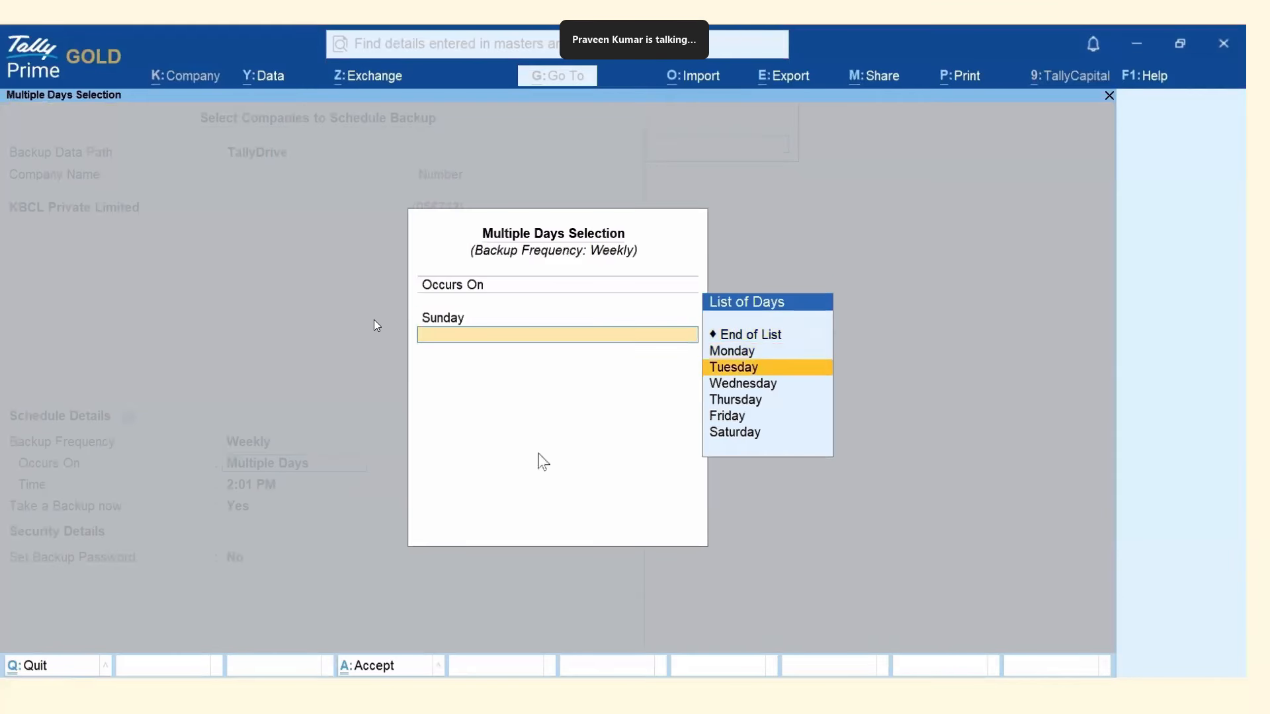
key(Down)
key(Down)
key(Return)
key(Return)
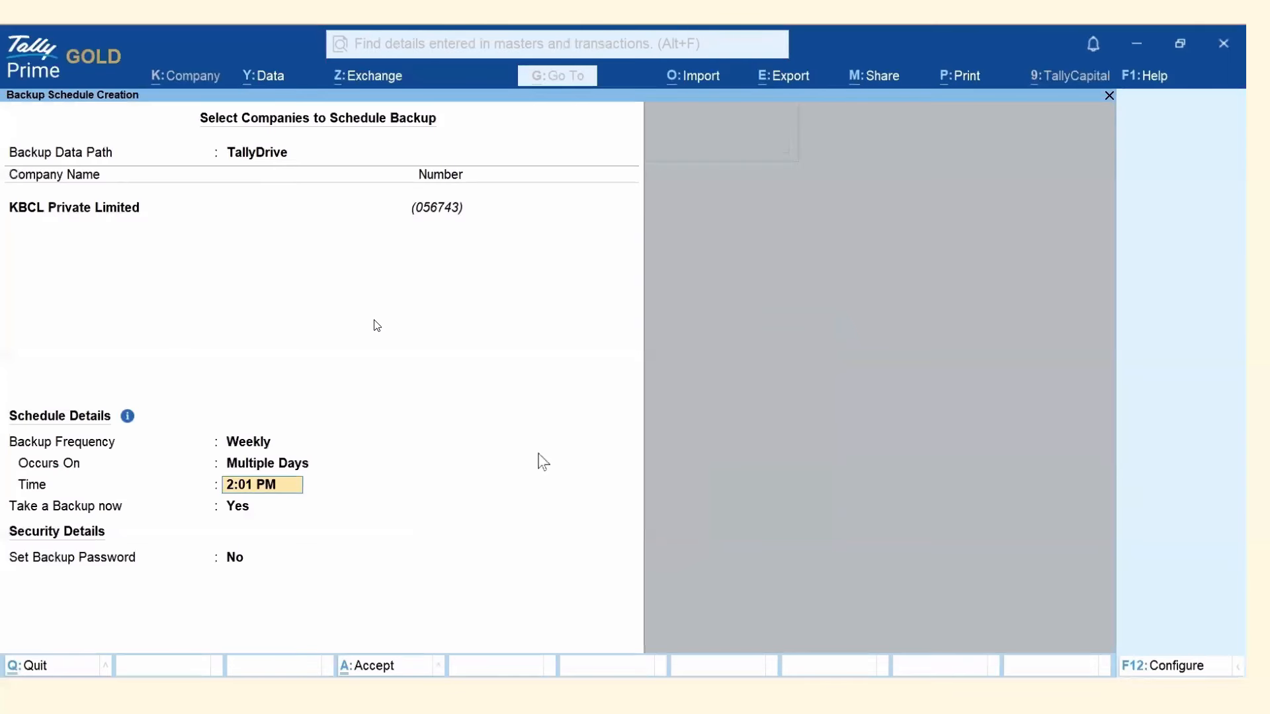
key(BackSpace)
key(BackSpace)
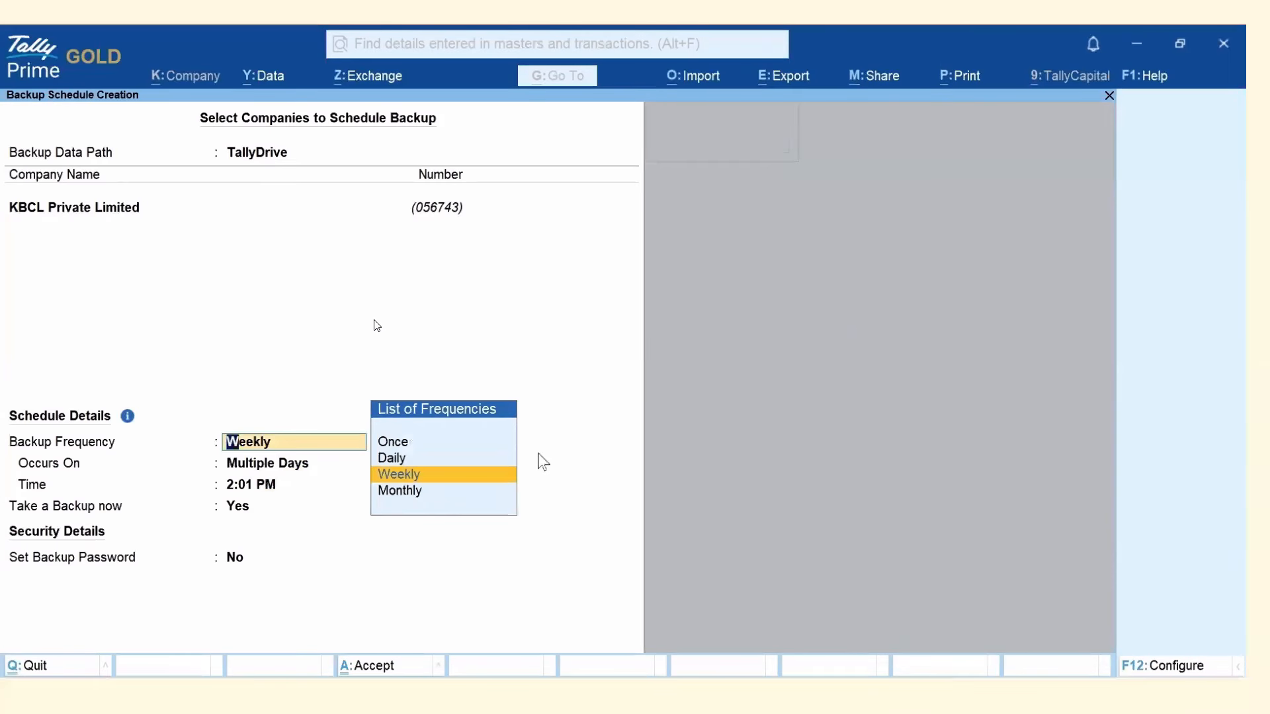
Change the frequency to Monthly on multiple dates: 1st, 15th and 26th Day.
key(Down)
key(Return)
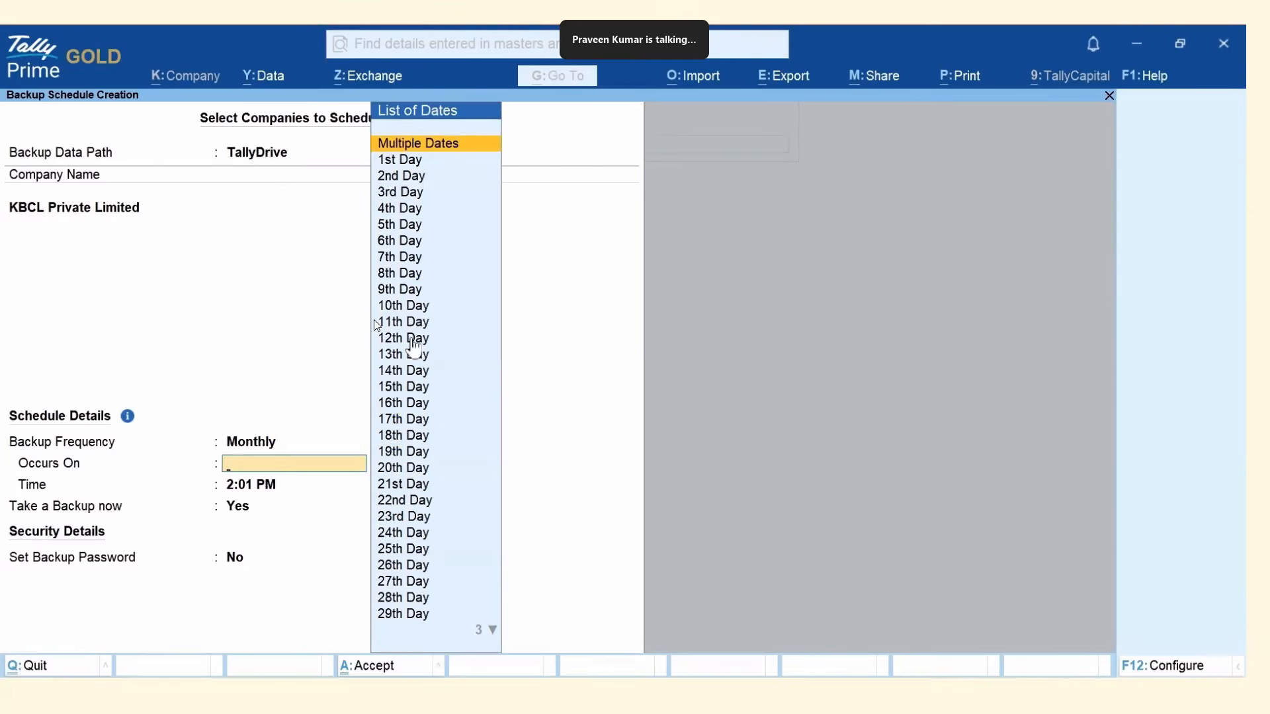
click(442, 150)
key(Return)
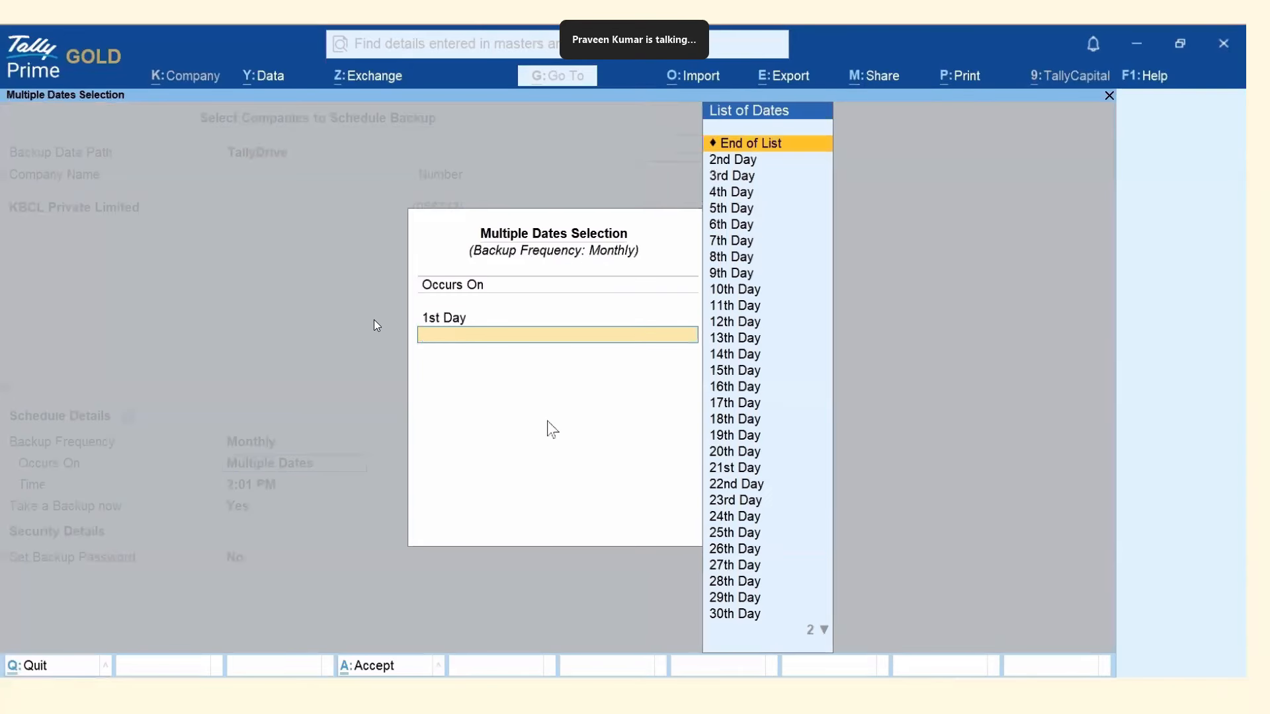
key(Down)
key(Down)
key(Down)
key(Down)
key(Down)
key(Down)
key(Down)
key(Down)
key(Down)
key(Down)
key(Down)
key(Down)
key(Down)
key(Down)
key(Return)
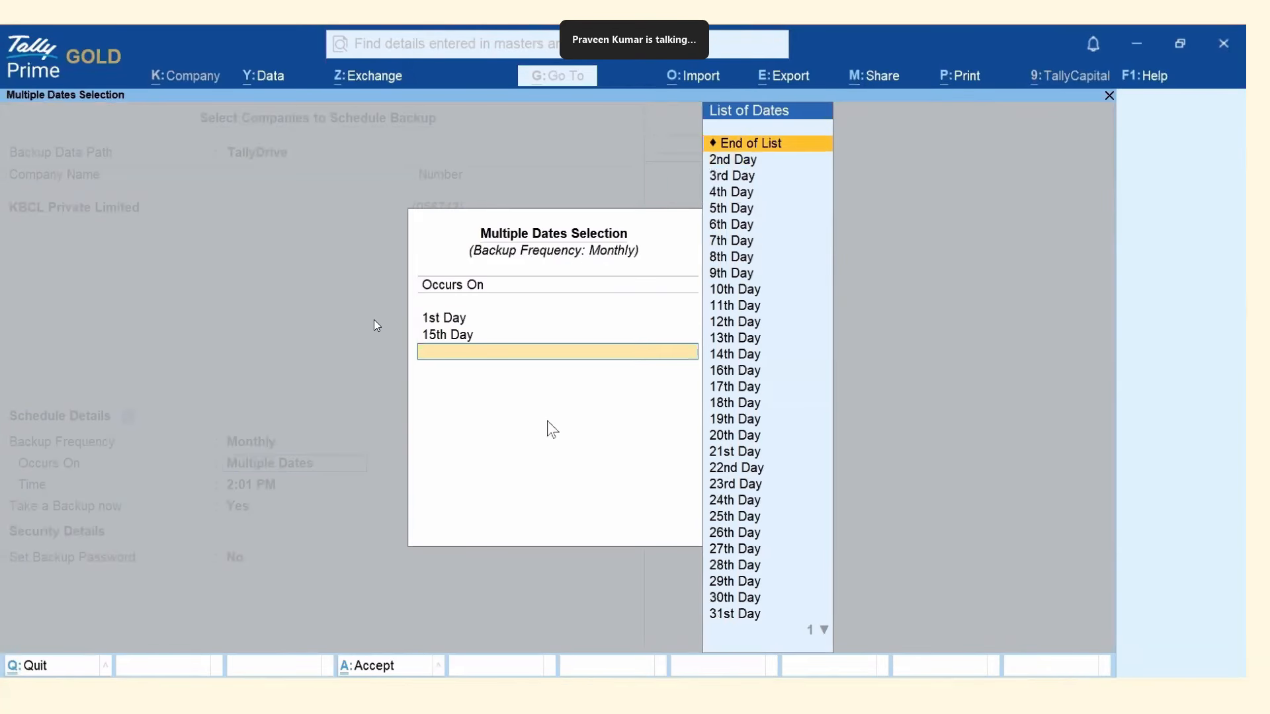
key(Down)
key(Down)
key(Down)
key(Down)
key(Down)
key(Down)
key(Down)
key(Down)
key(Down)
key(Down)
key(Down)
key(Down)
key(Down)
key(Down)
key(Down)
key(Down)
key(Down)
key(Down)
key(Down)
key(Down)
key(Down)
key(Return)
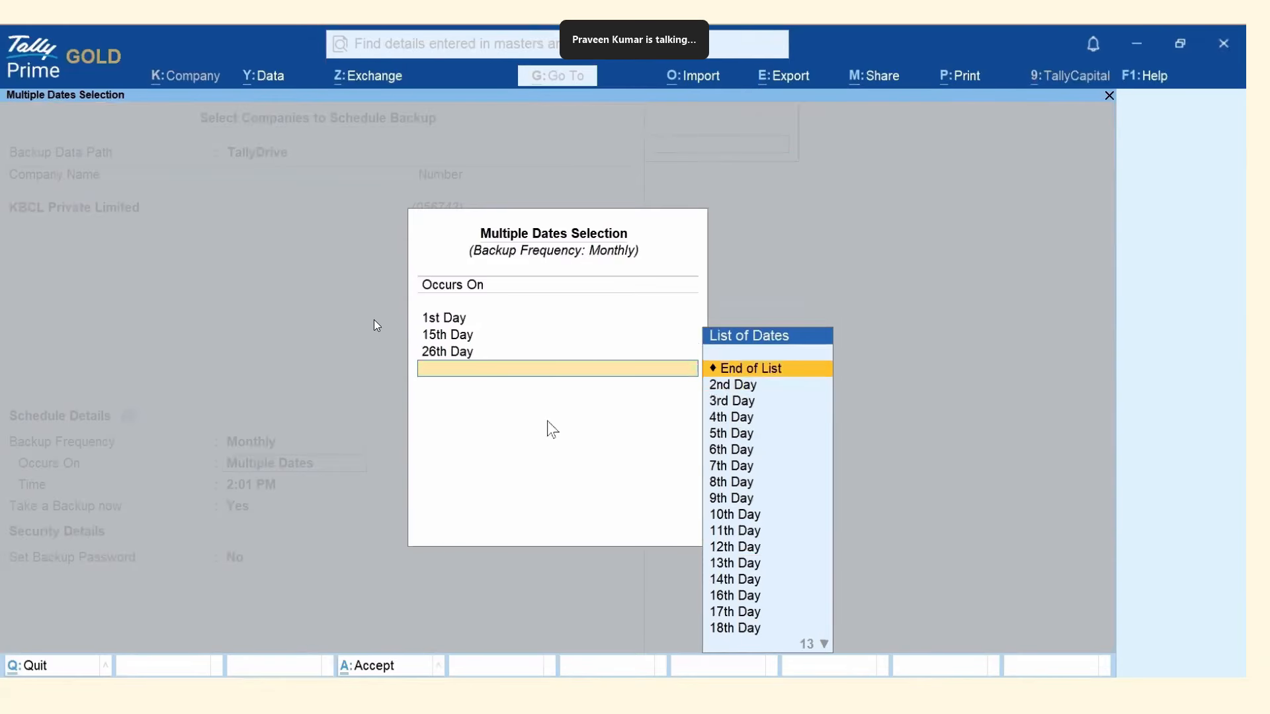
key(Return)
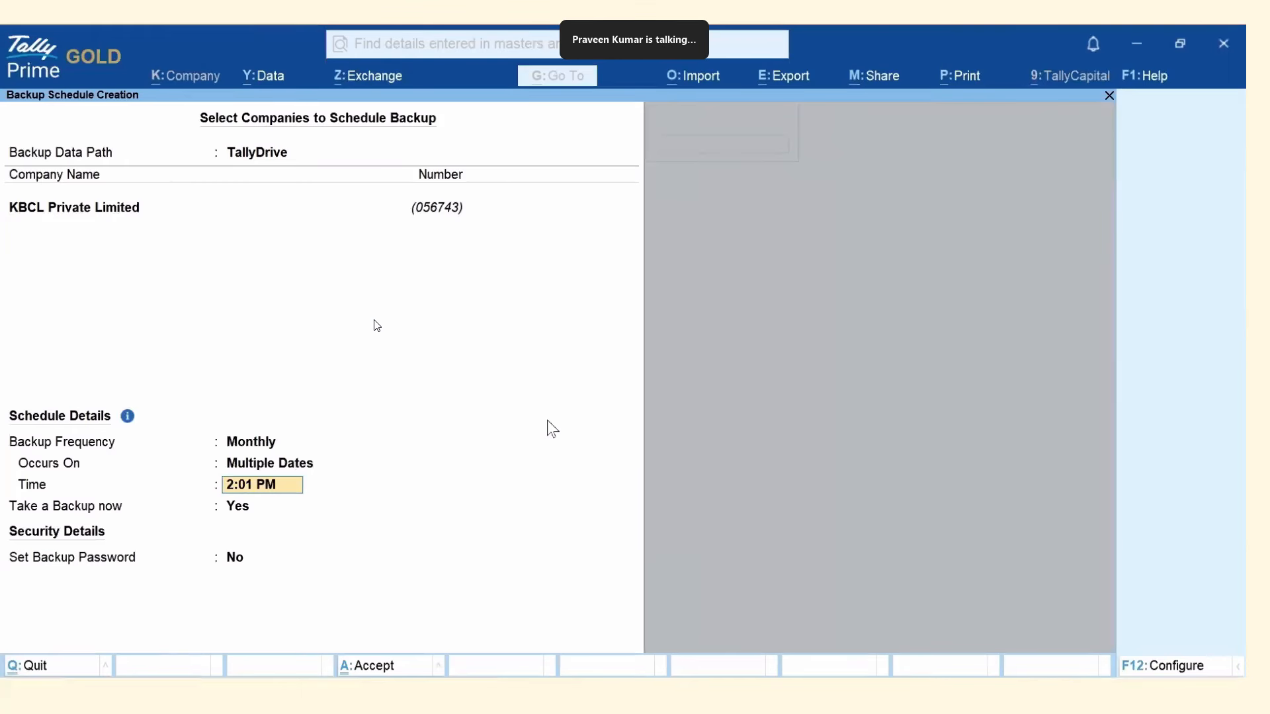
key(BackSpace)
key(BackSpace)
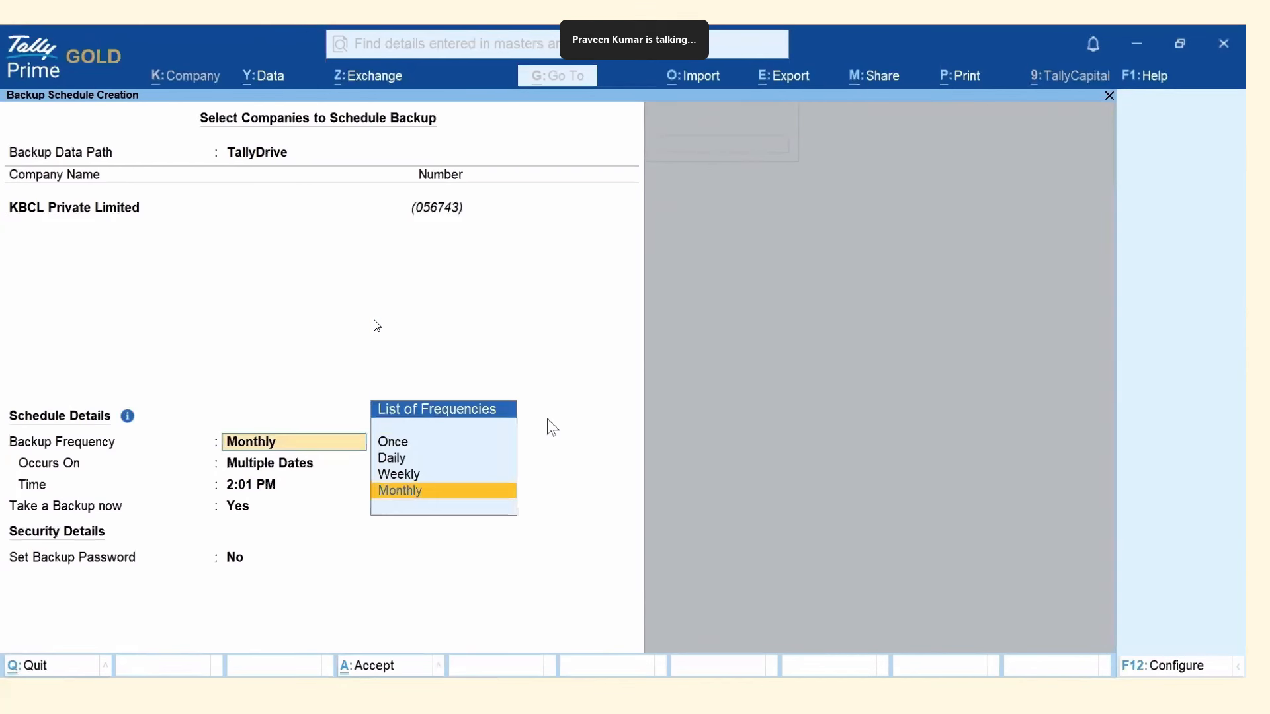
Set the backup to Daily at 14:05, keeping immediate backup on.
key(Up)
key(Return)
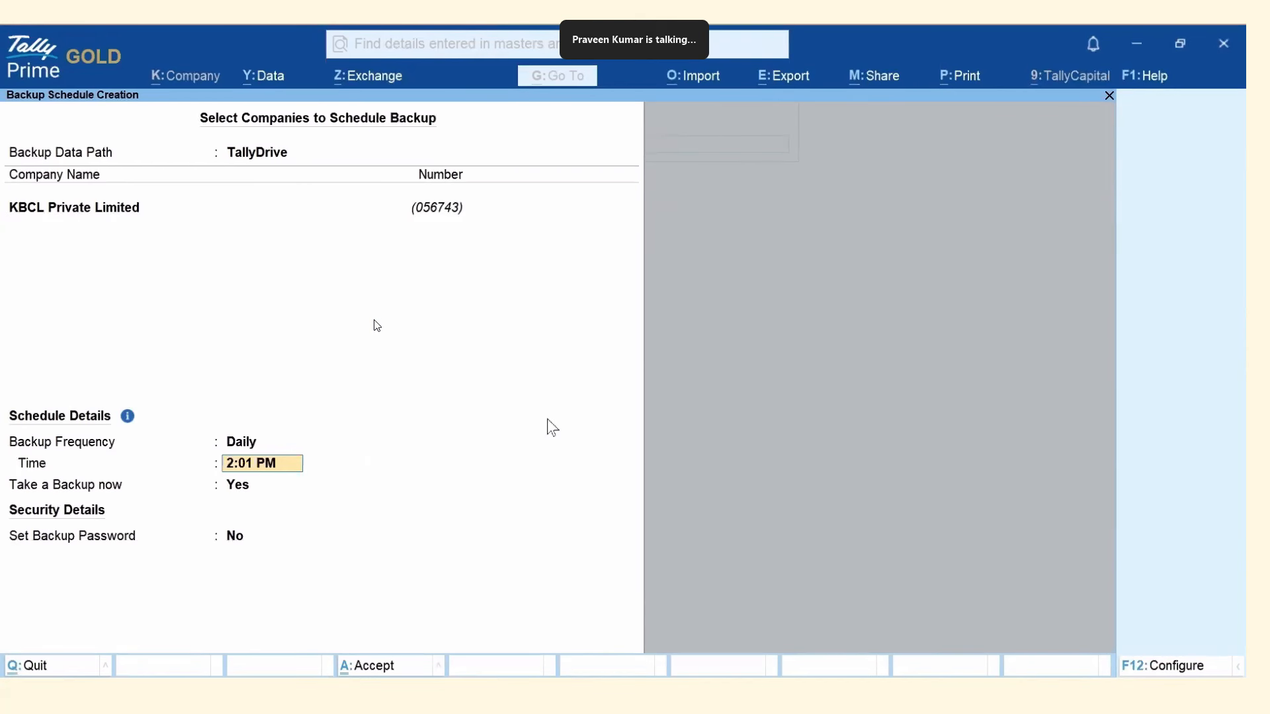
text(14:)
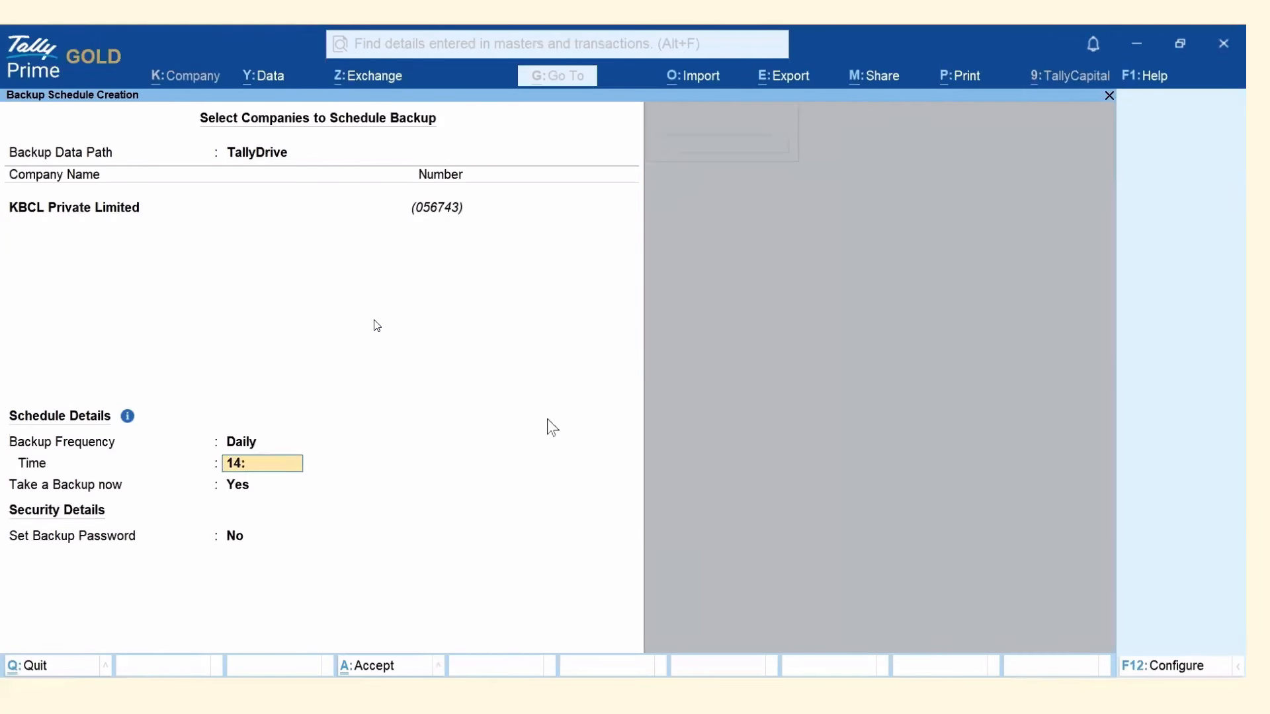
text(05)
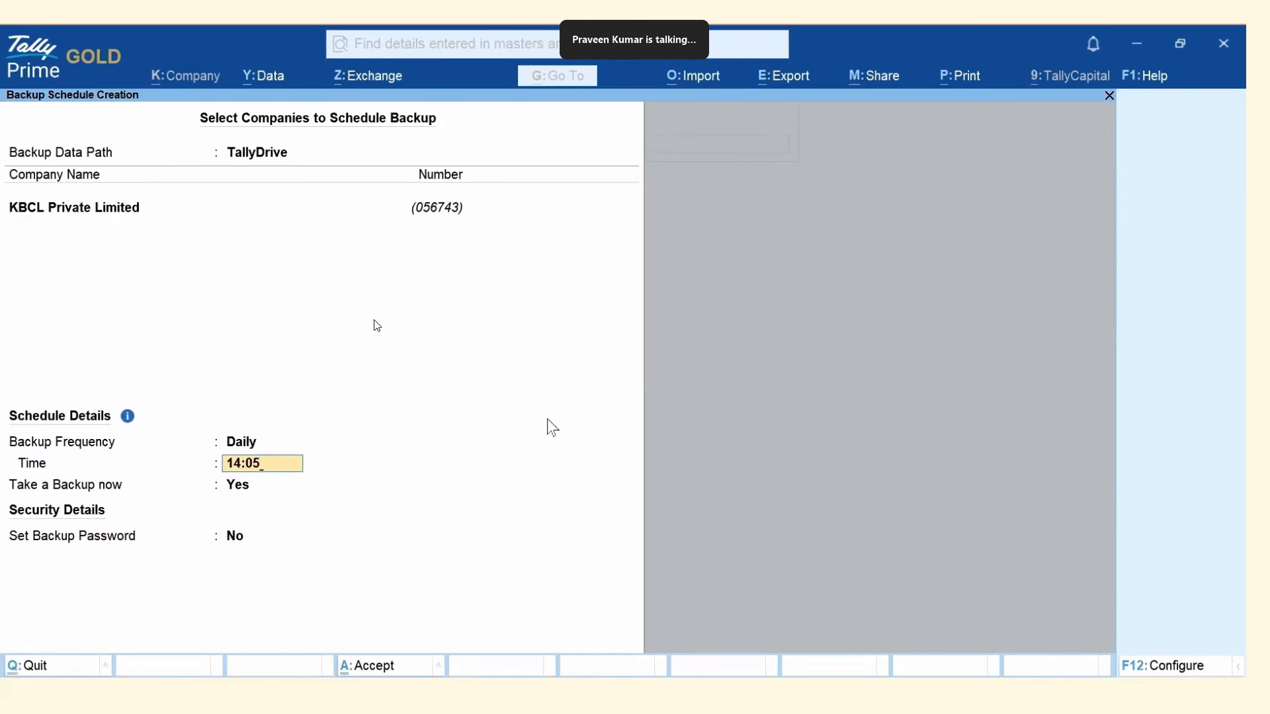
key(Return)
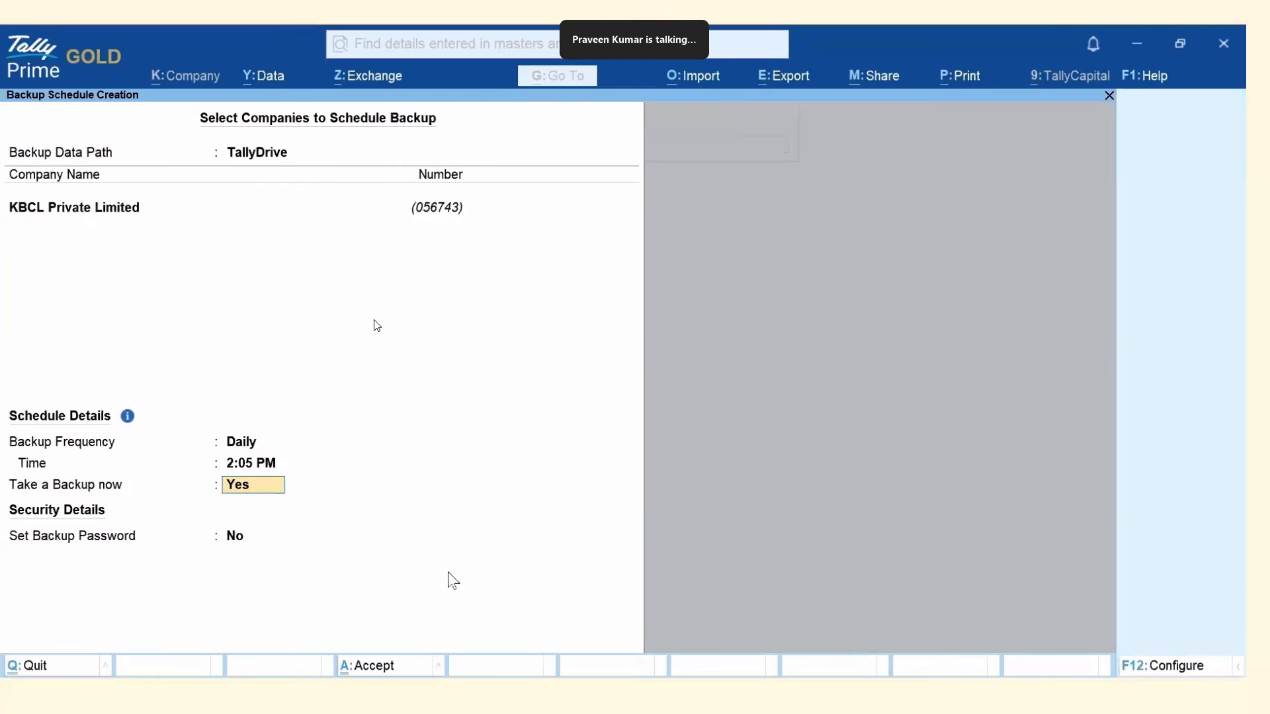
key(Return)
Protect the backup with a password, set recovery-key e-mail to None, and accept the schedule.
key(y)
key(Return)
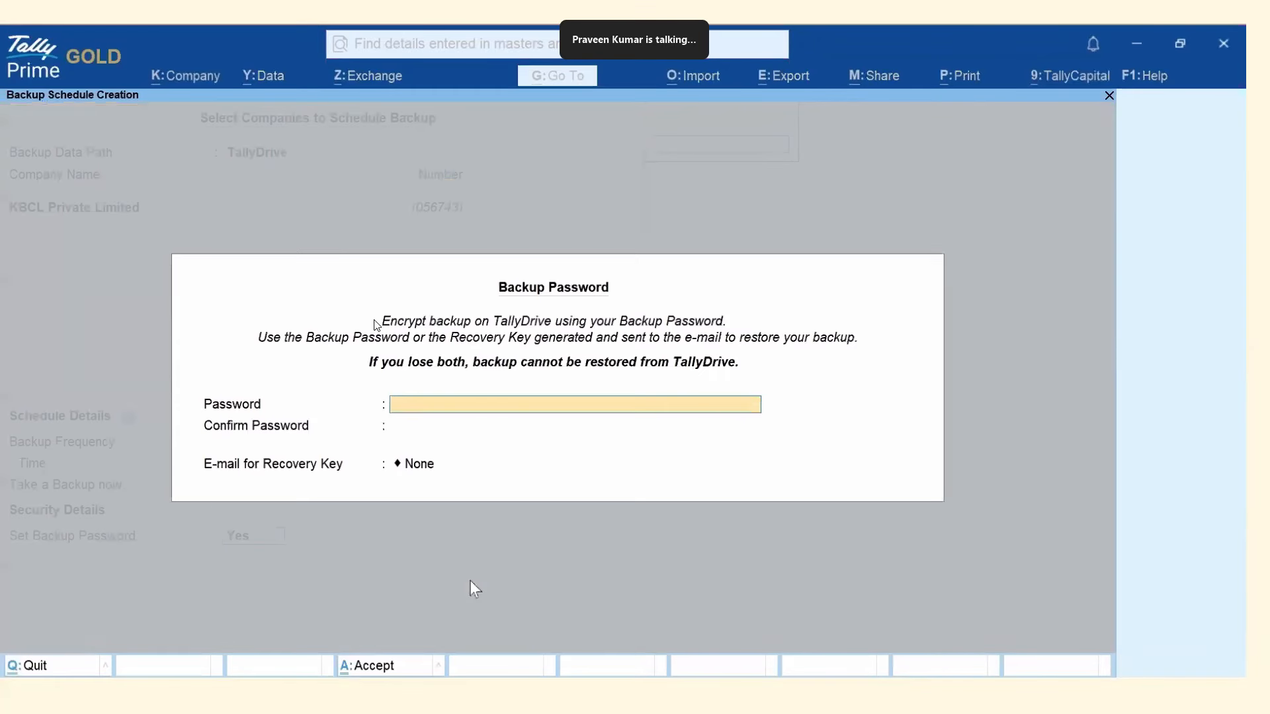
text(***)
key(Return)
text(***)
key(Return)
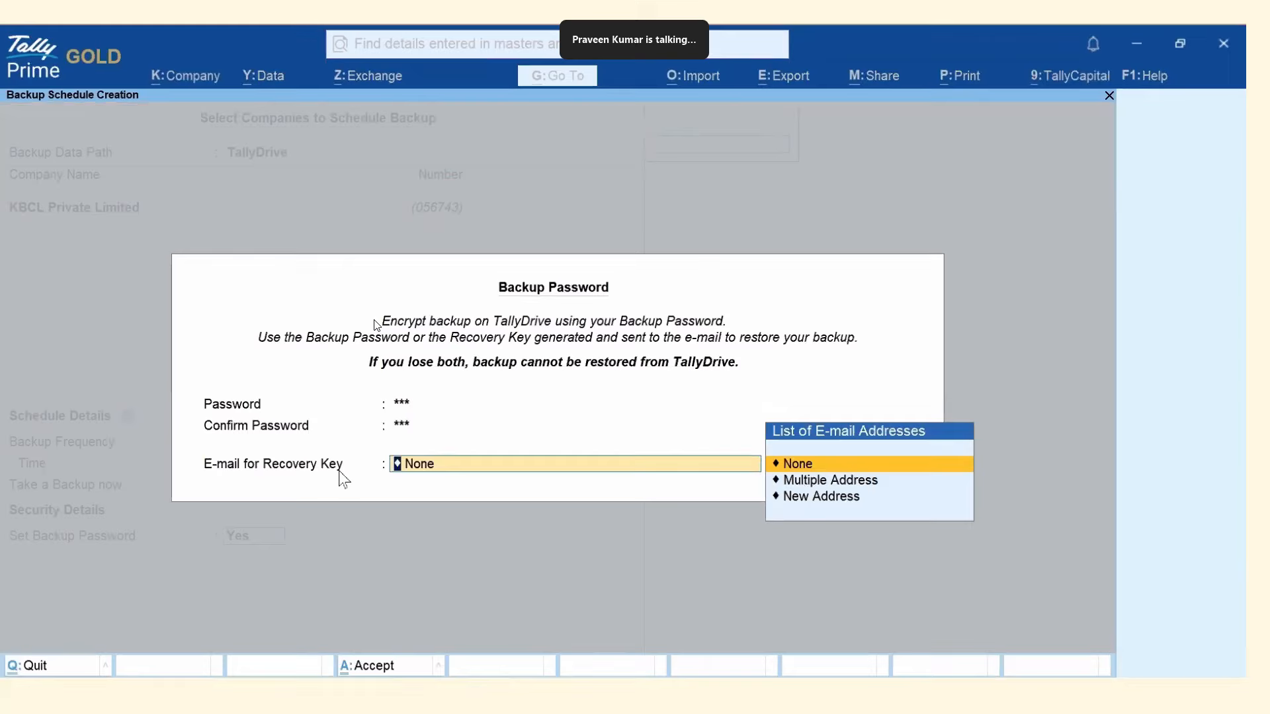
click(793, 464)
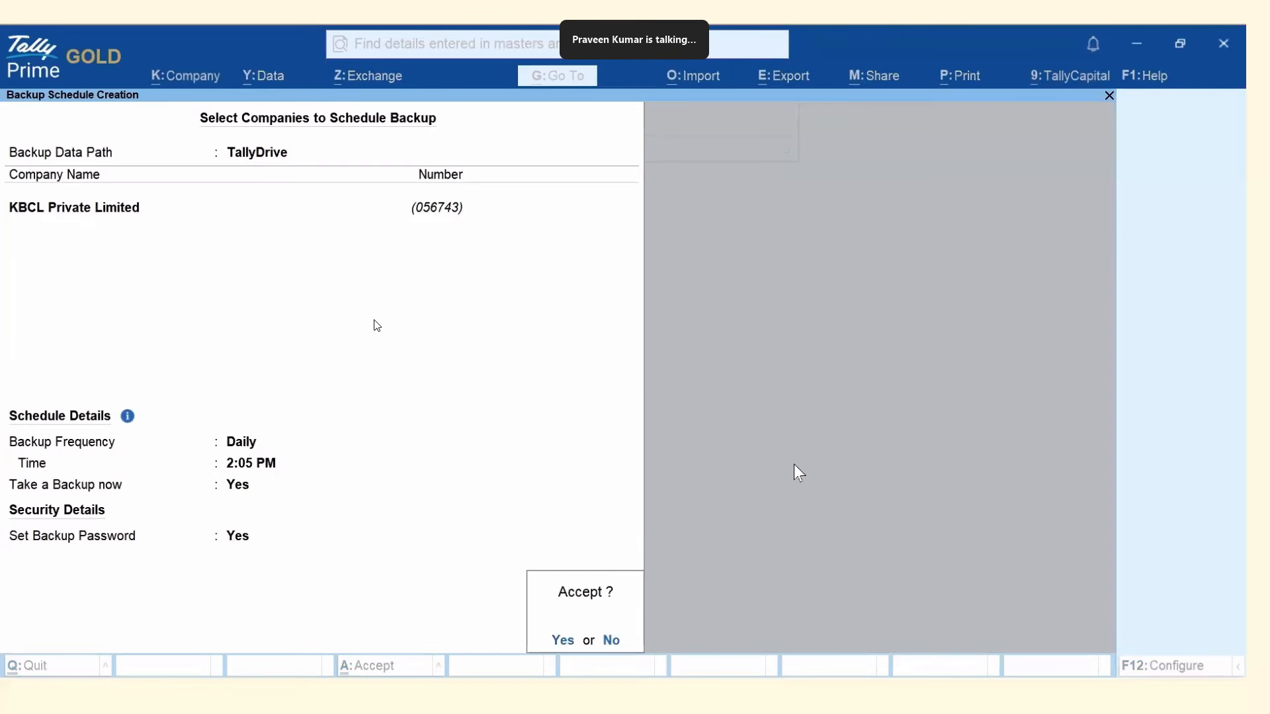
click(563, 641)
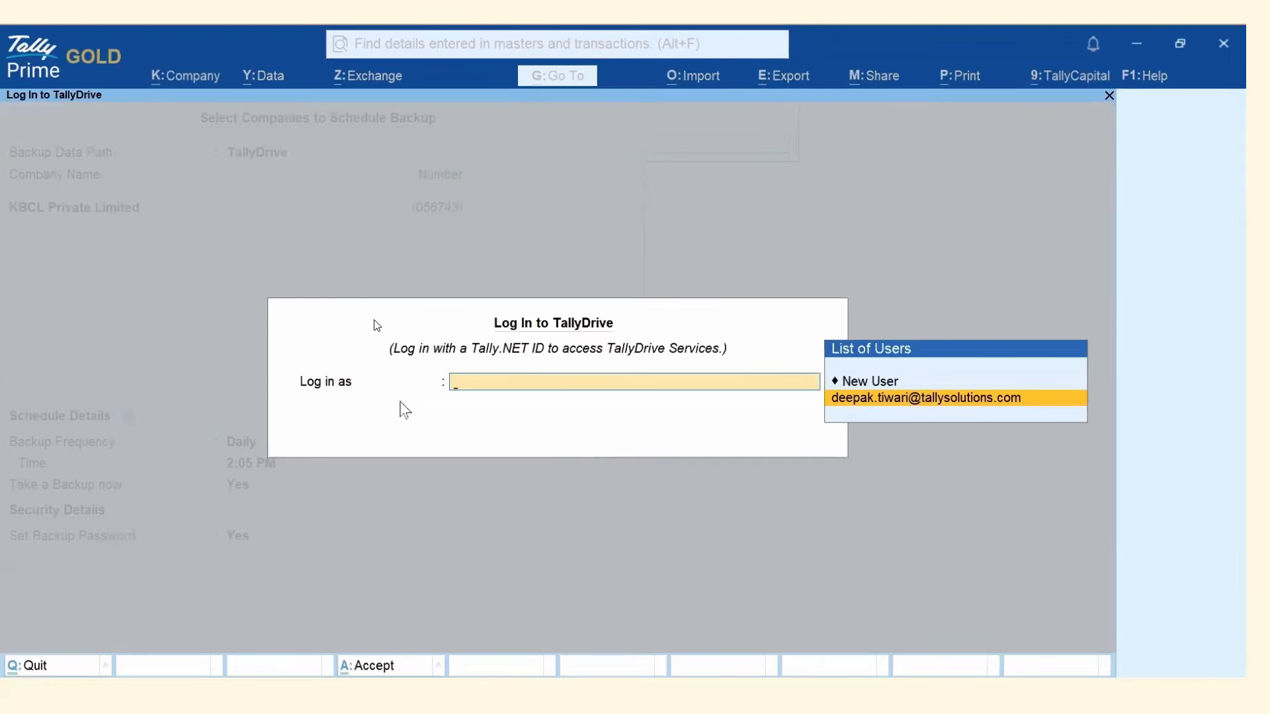
Log in to TallyDrive as the existing user, then refresh the Schedule Backup details.
click(898, 398)
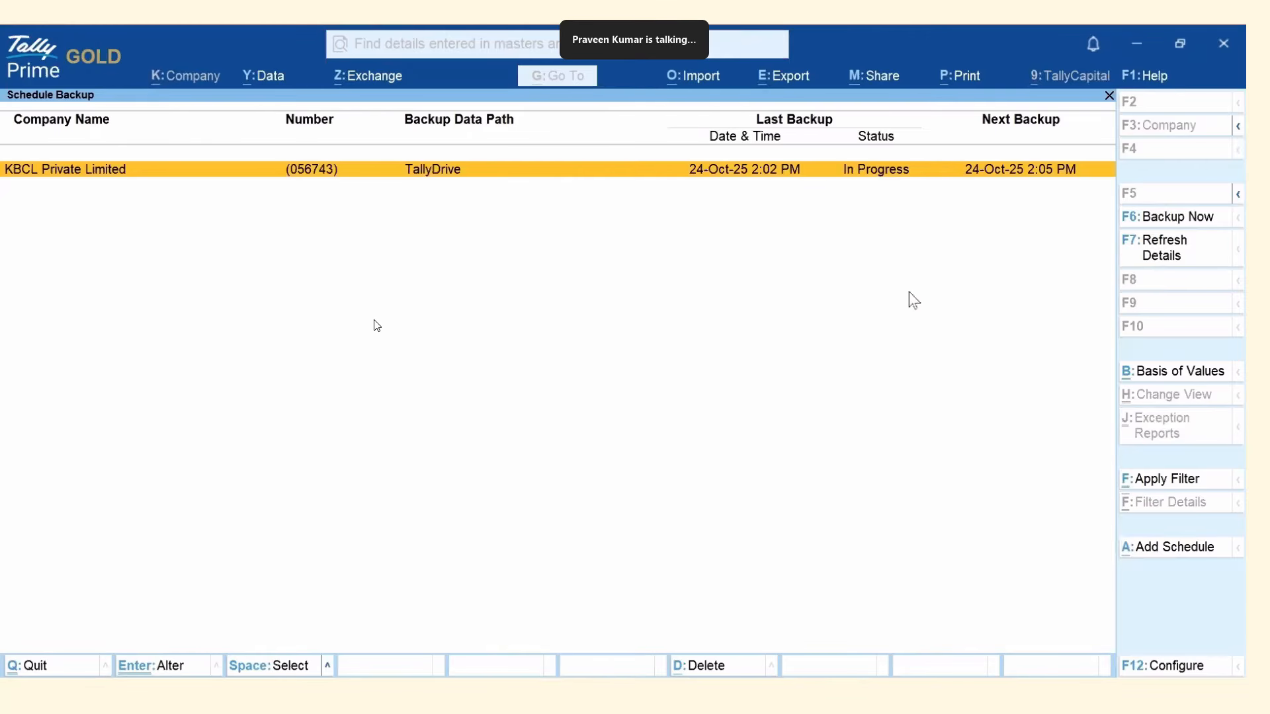
click(1178, 264)
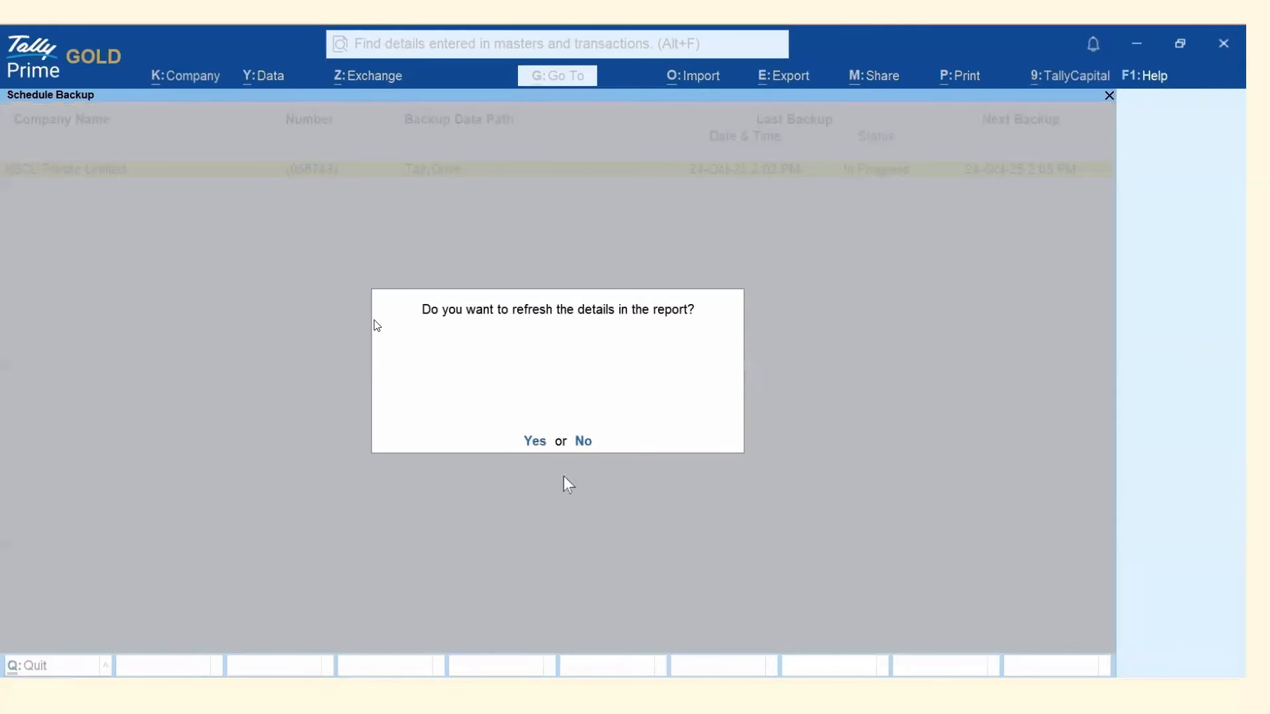
Confirm the refresh showing the 2:02 PM backup as Success, review its log, then return to Select Company.
click(538, 443)
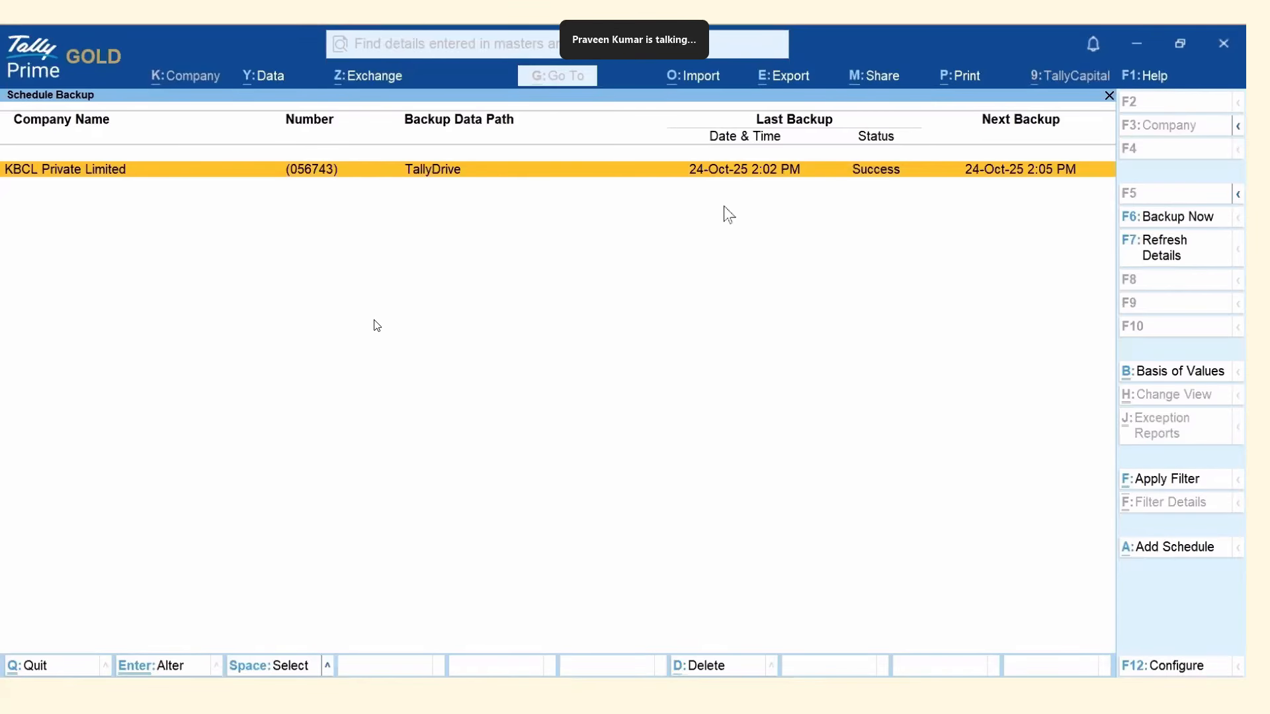
key(Return)
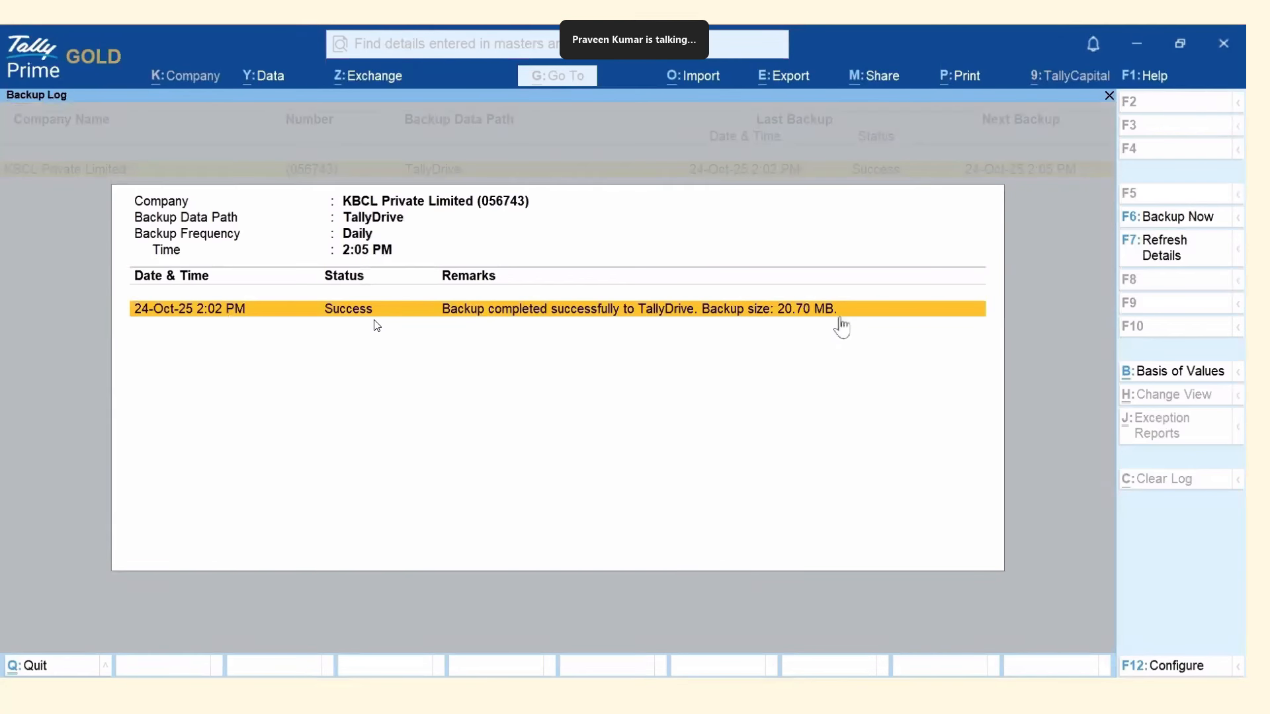
click(78, 334)
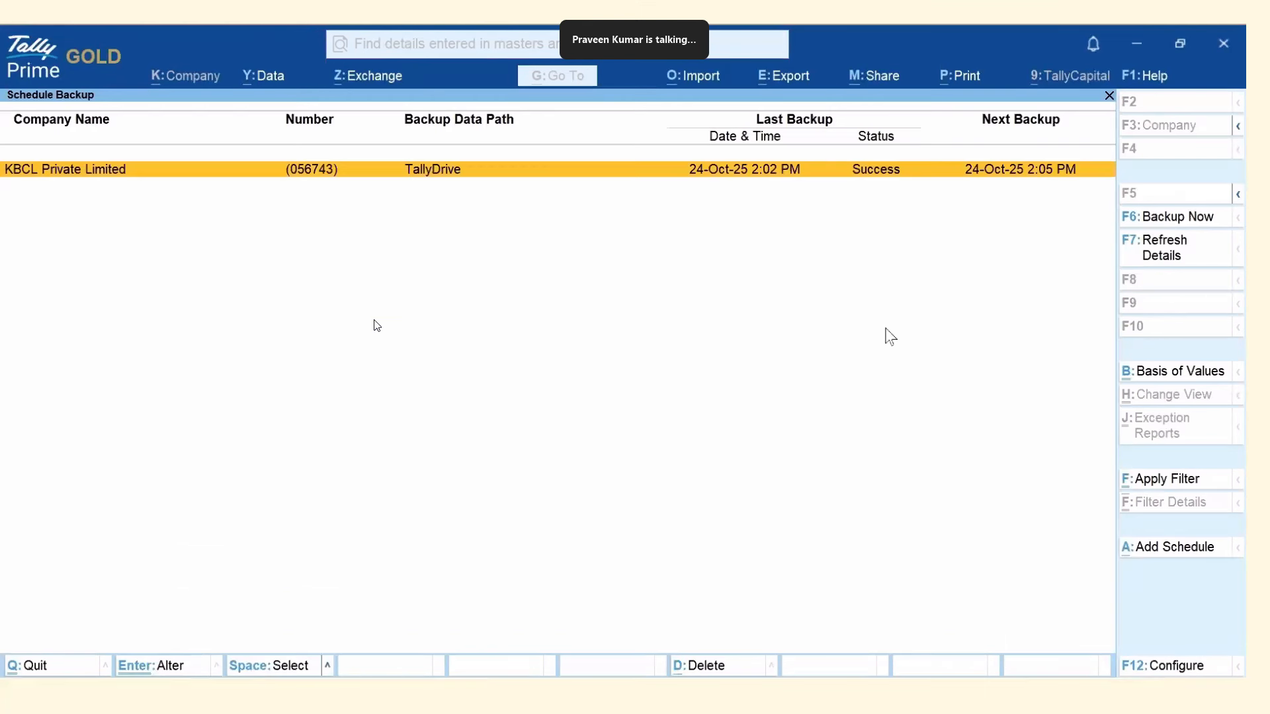
key(Escape)
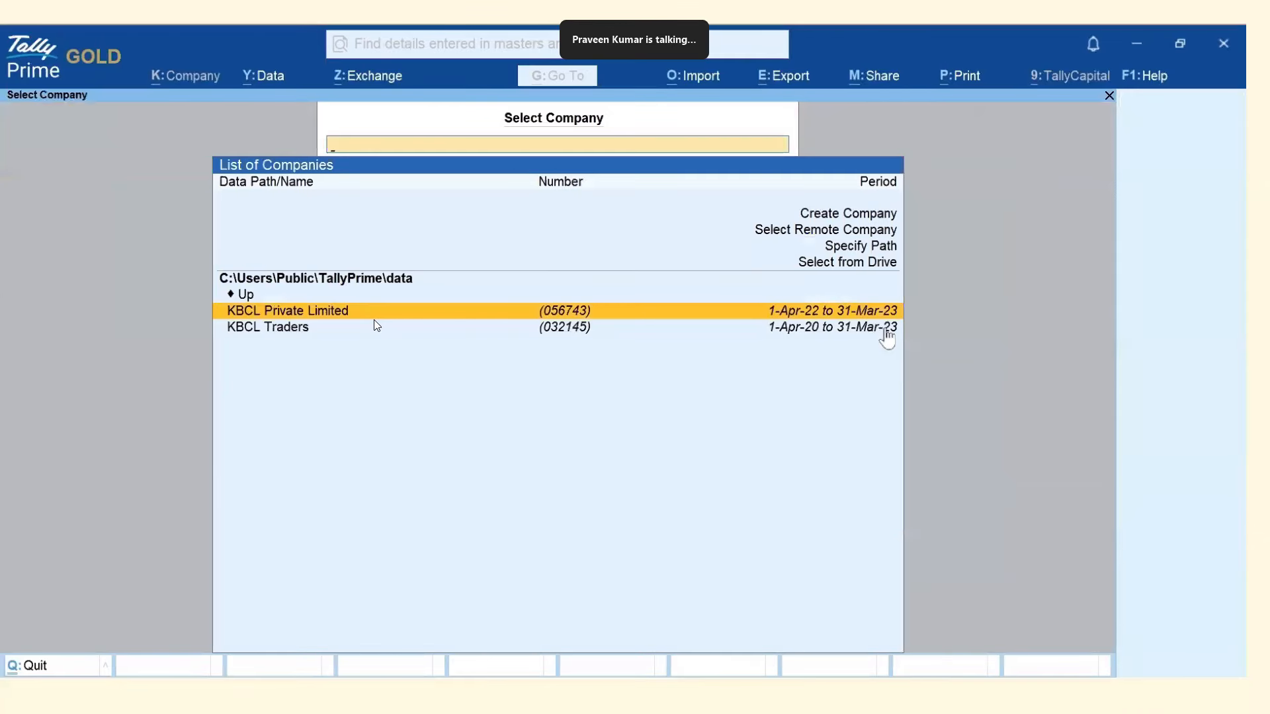
Open KBCL Private Limited and start a Payment voucher from the SBI Vasai account.
key(Return)
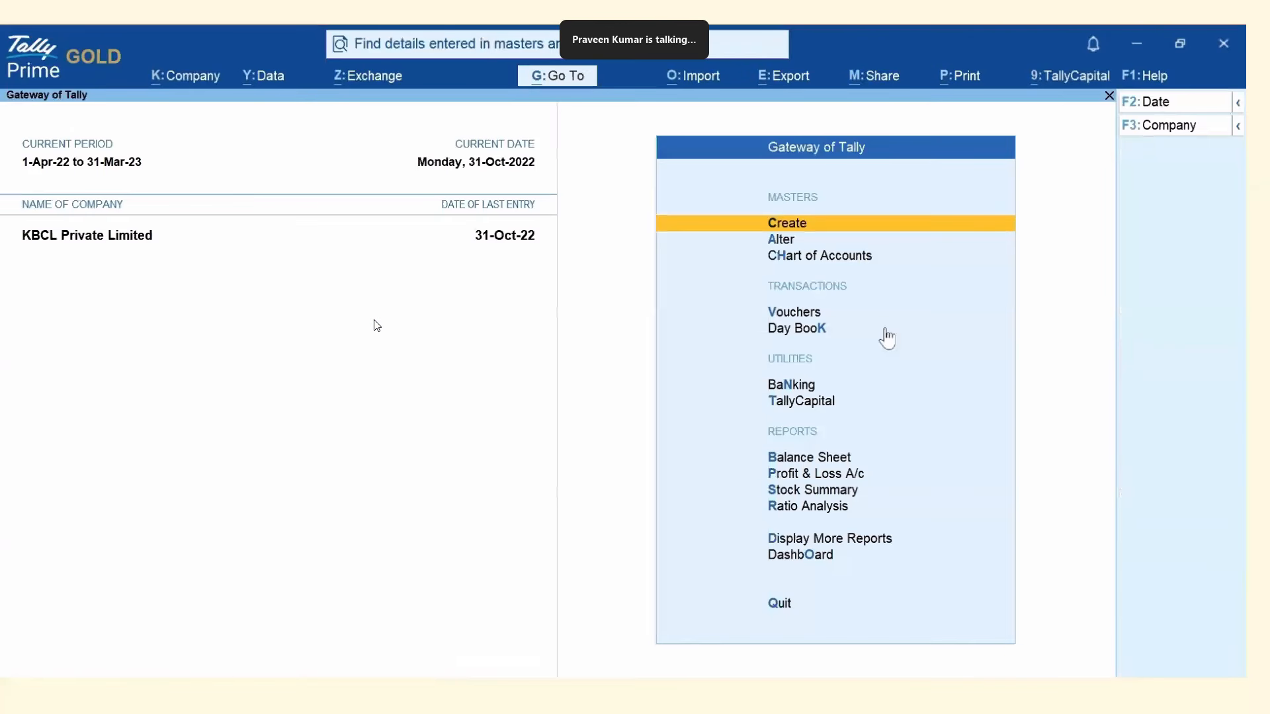
key(v)
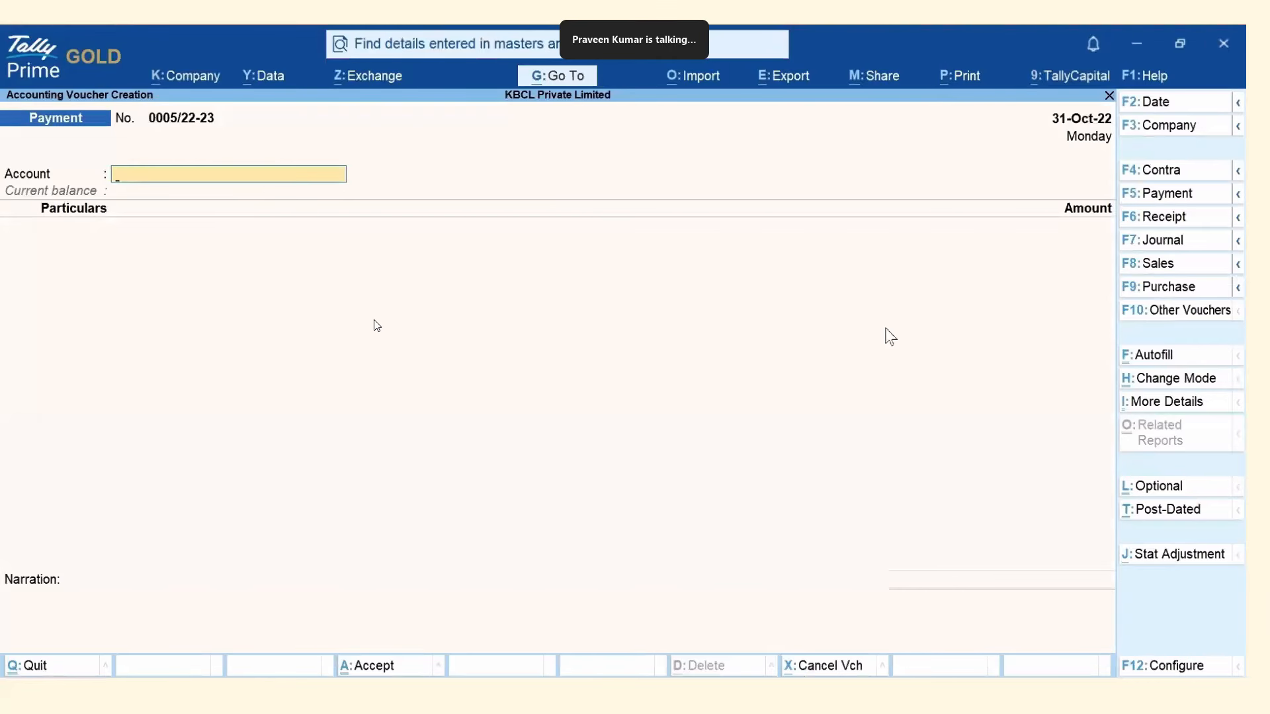
text(Sb)
key(Down)
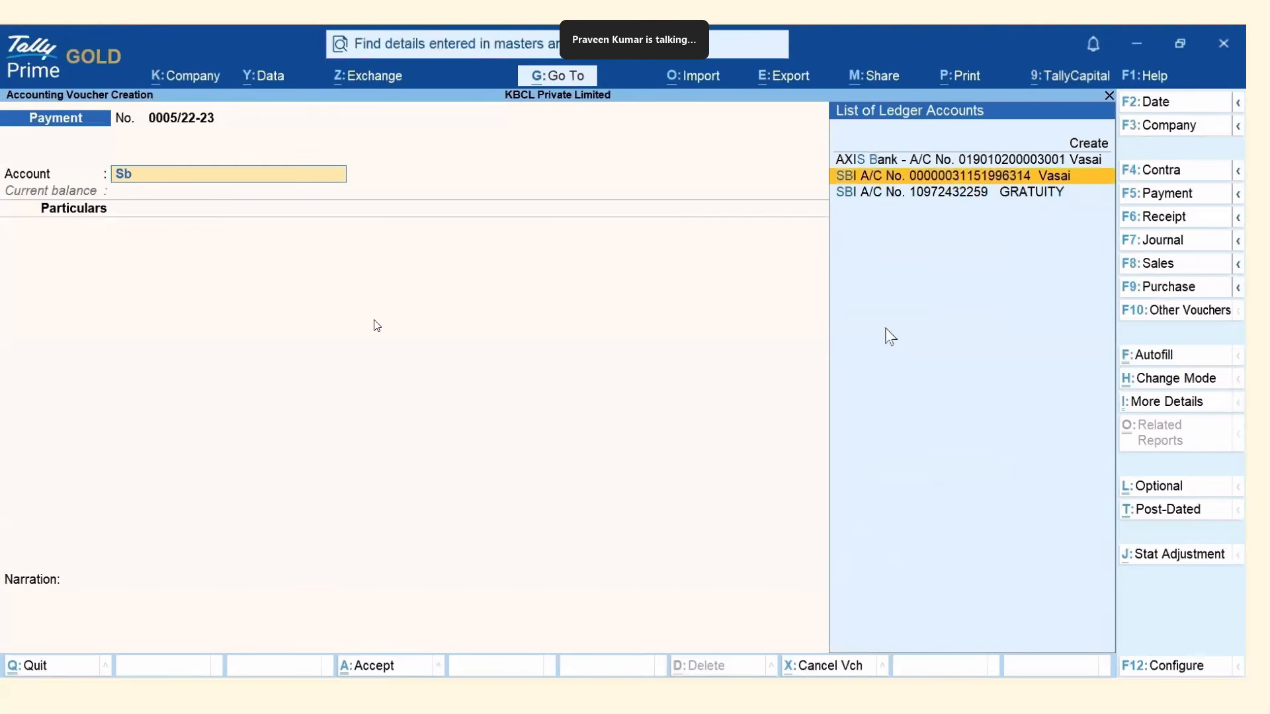
key(Return)
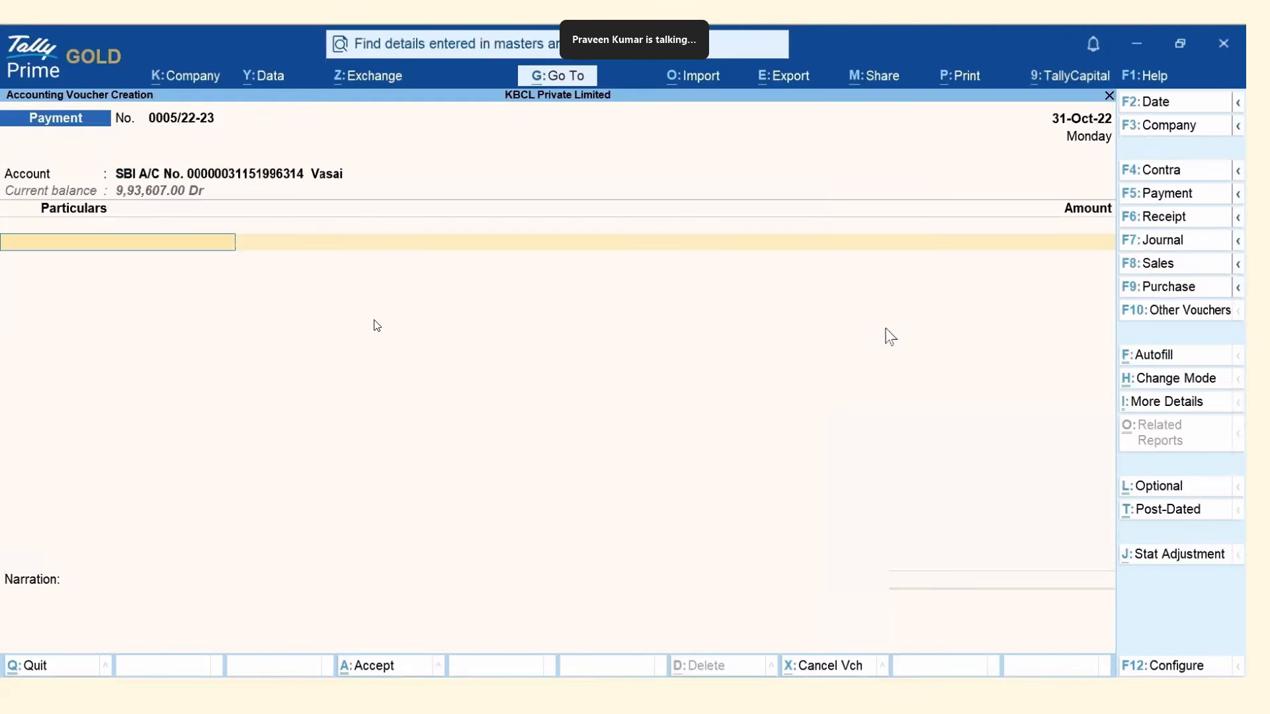
Pay 9,000 to Advertisement, save the voucher, and check the clock reads 14:05.
text(Adv)
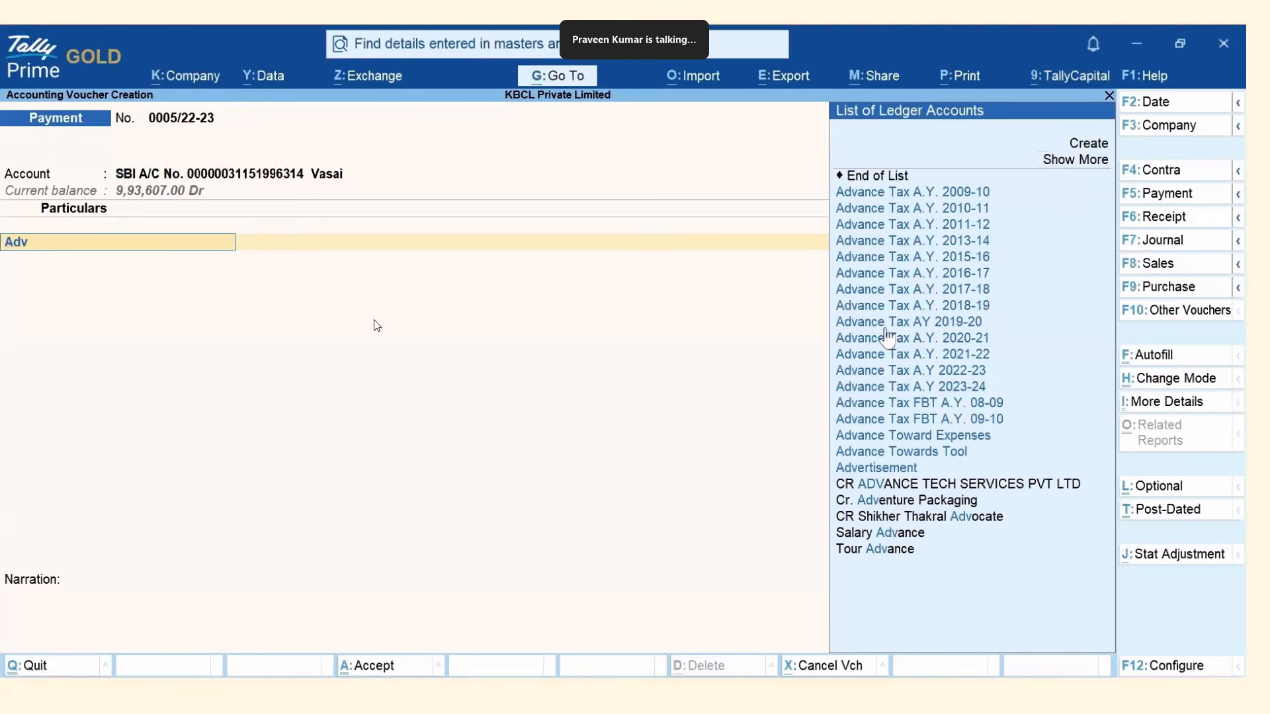
click(862, 470)
text(9000)
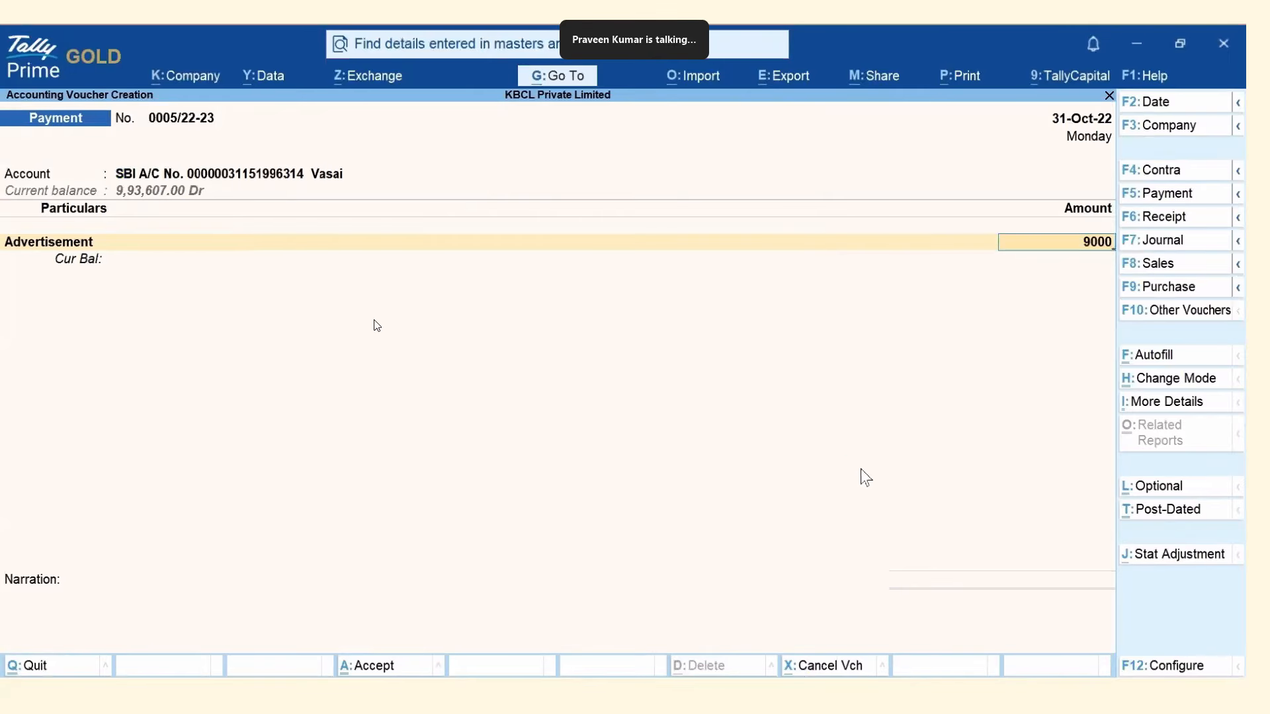
key(Return)
key(Return)
key(Return)
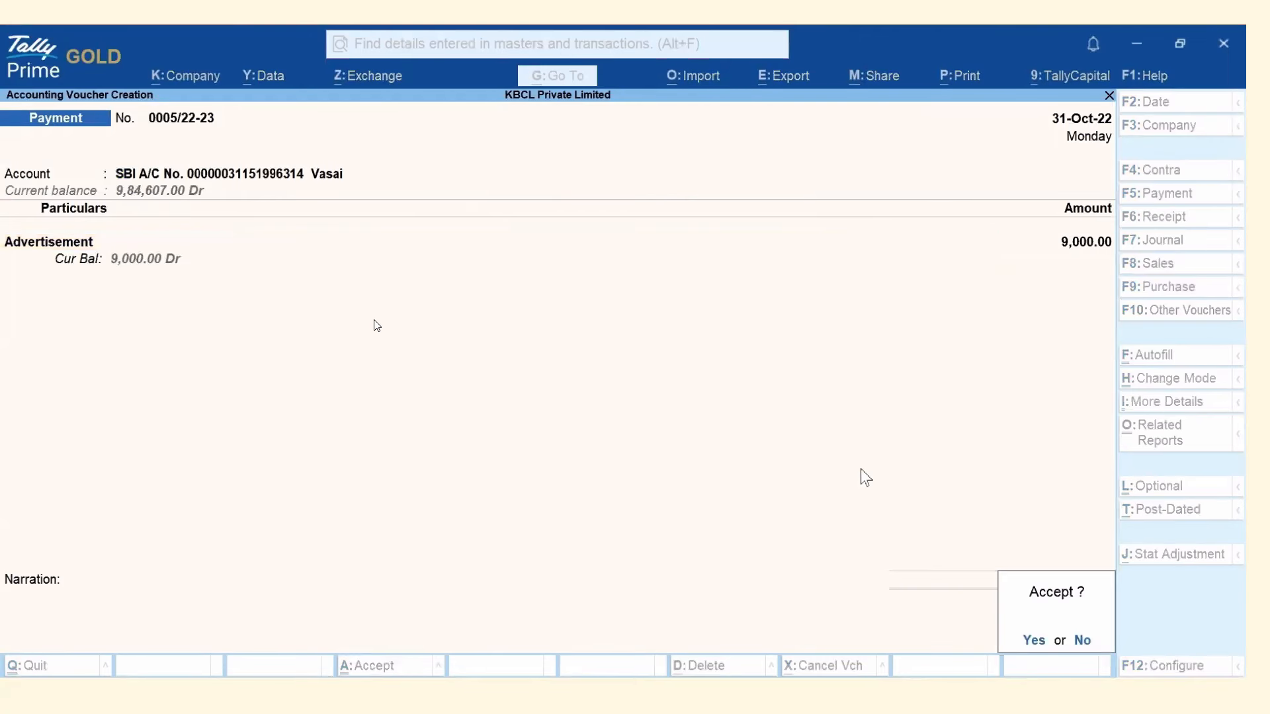
key(Return)
key(Escape)
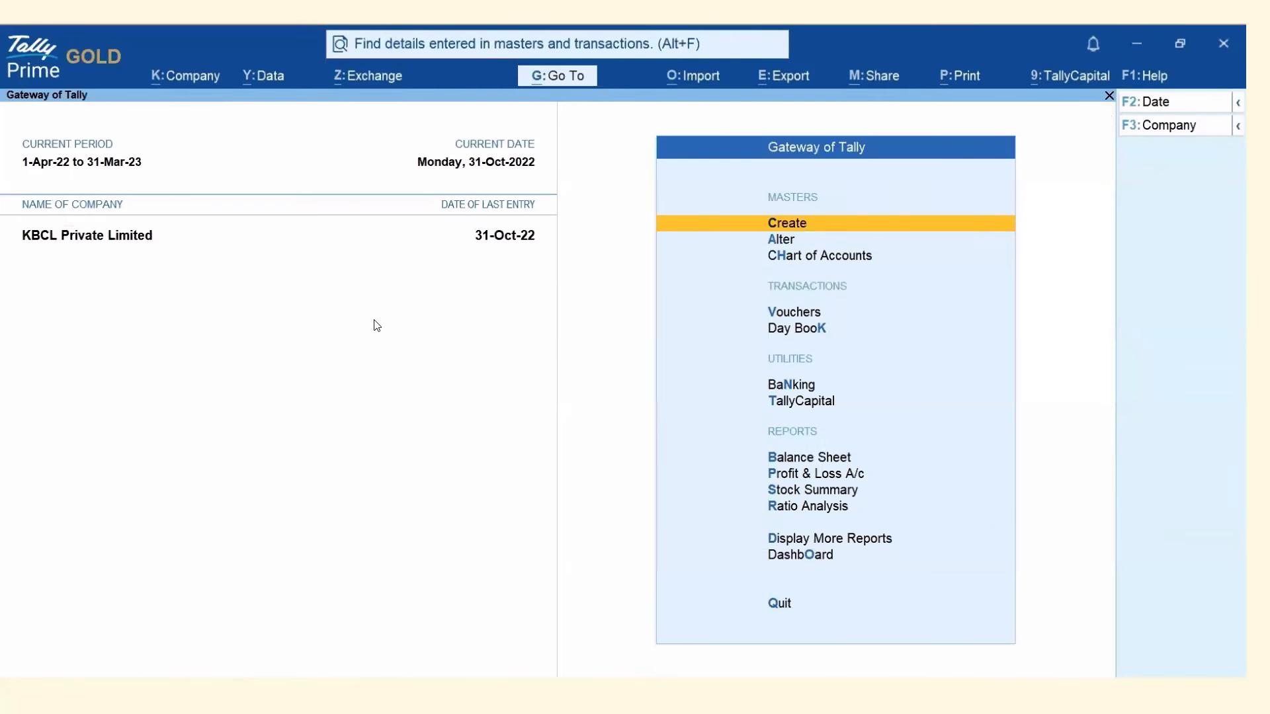
key(alt+Tab)
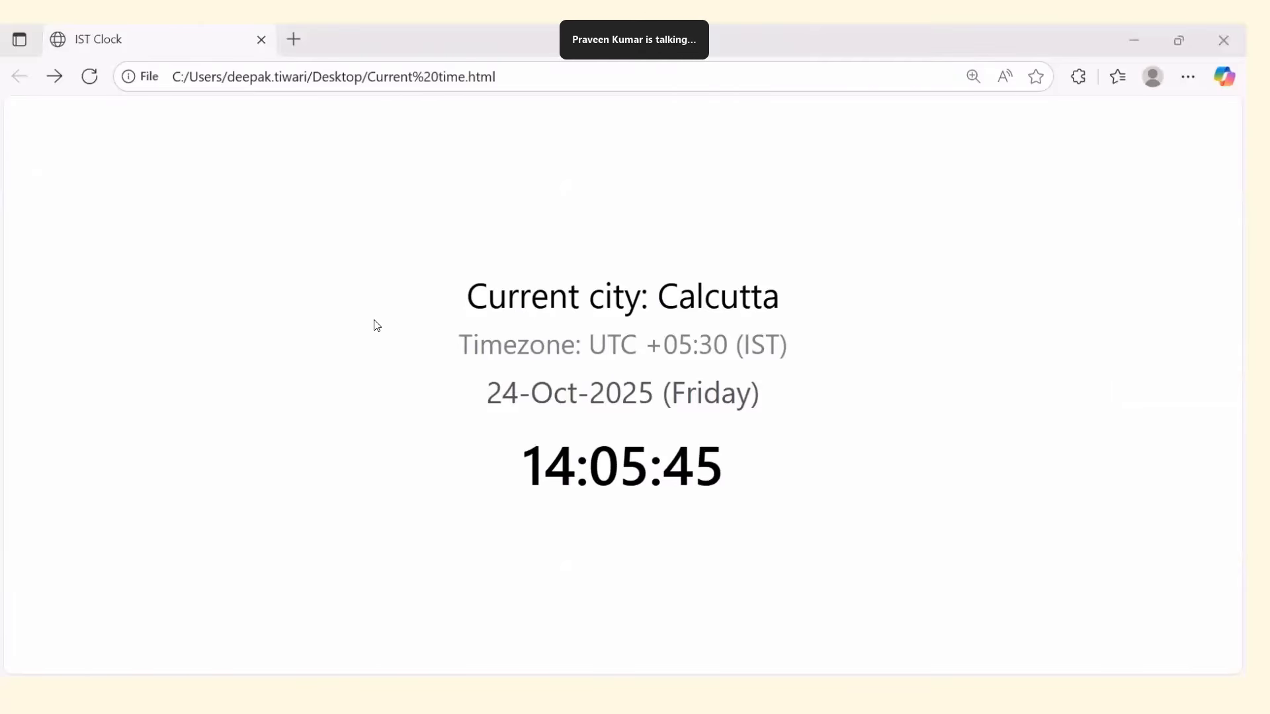
key(alt+Tab)
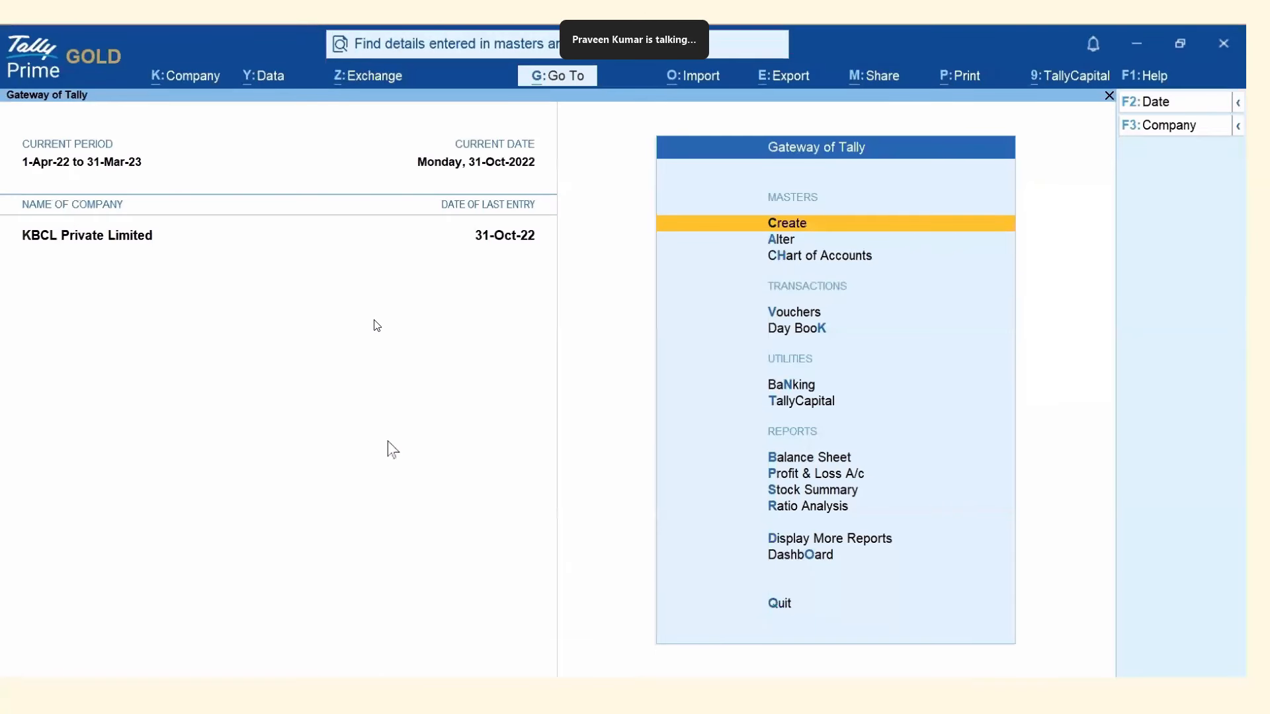
Open Schedule Backup, refresh it, and view the log showing the 2:05 PM 24.24 KB backup succeeded.
click(272, 81)
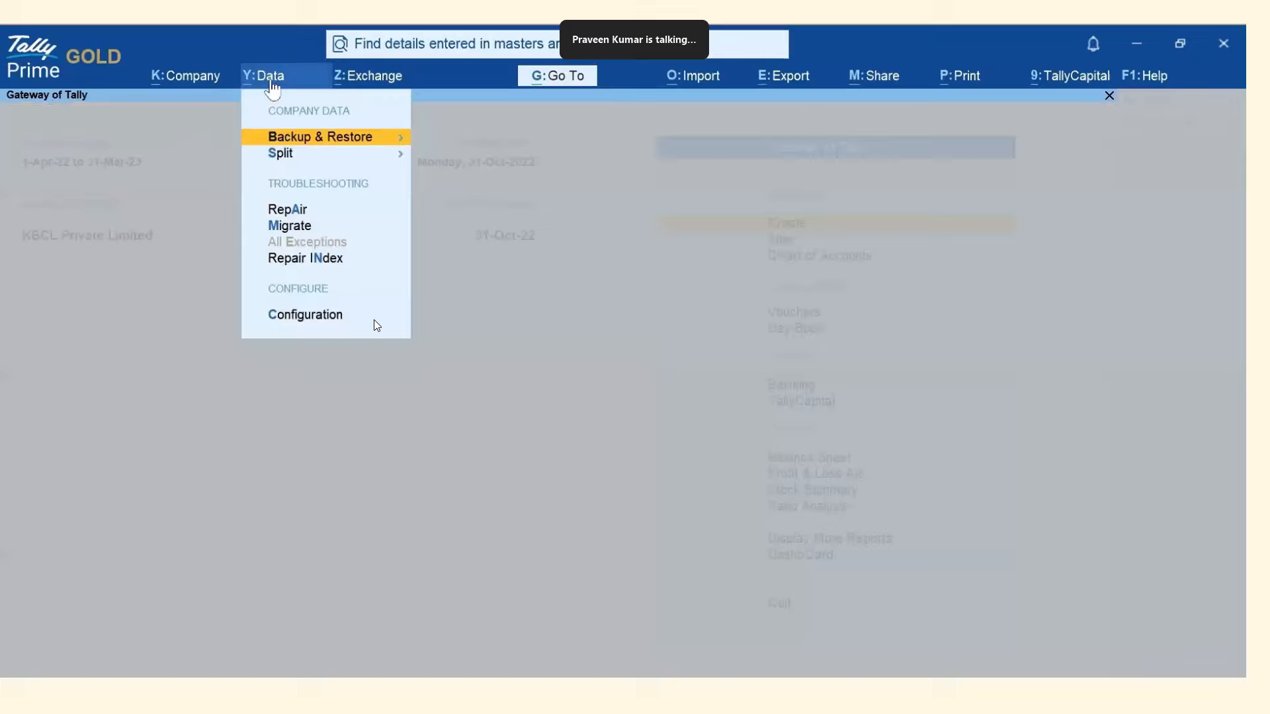
click(349, 138)
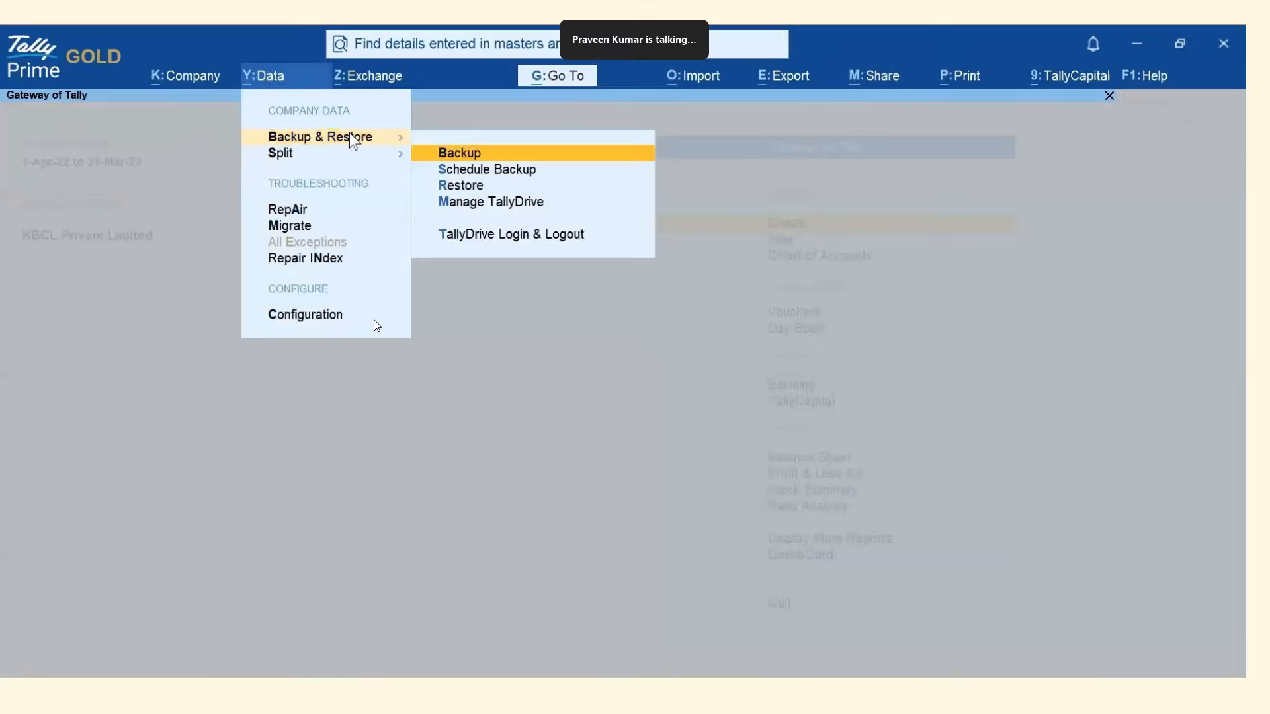
click(507, 170)
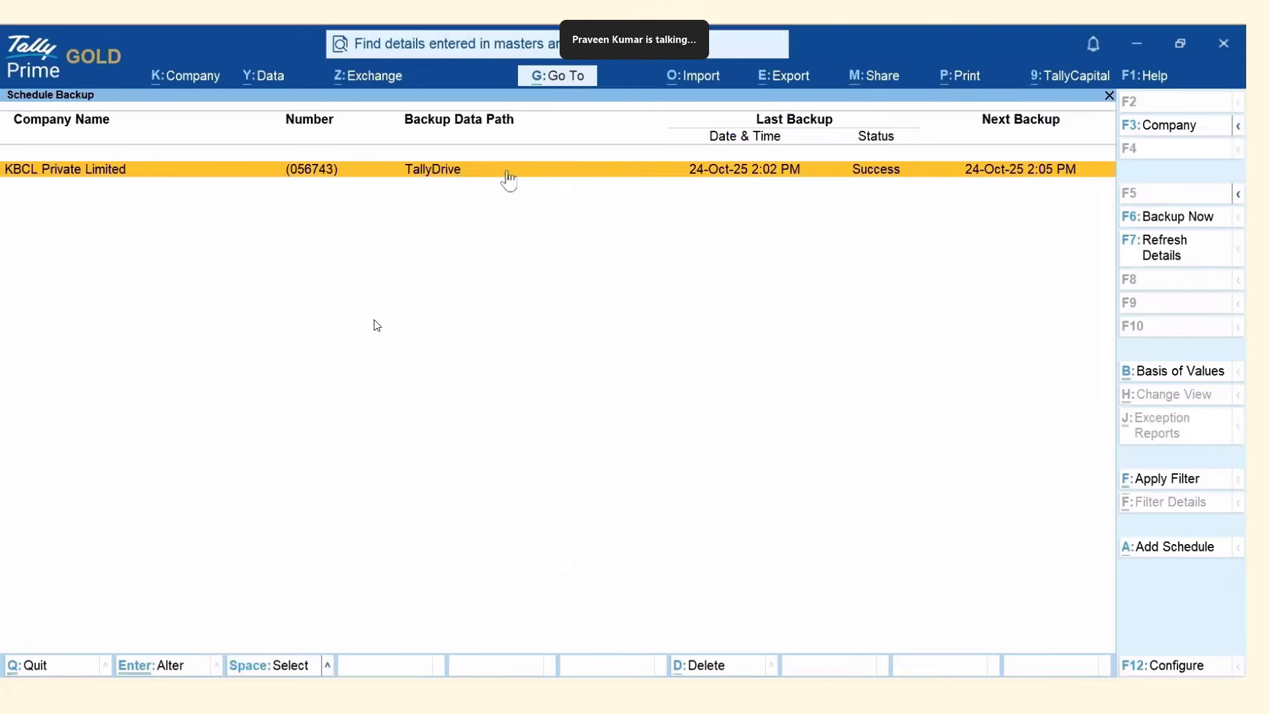
click(1167, 263)
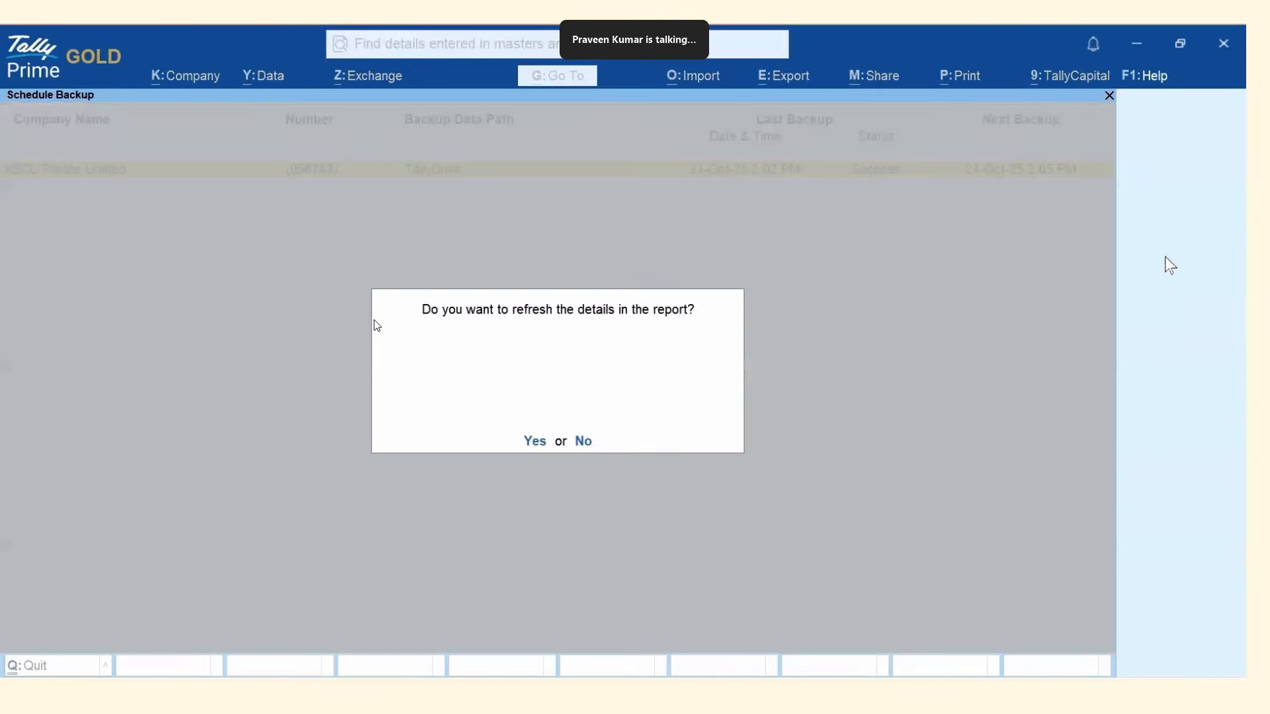
click(536, 441)
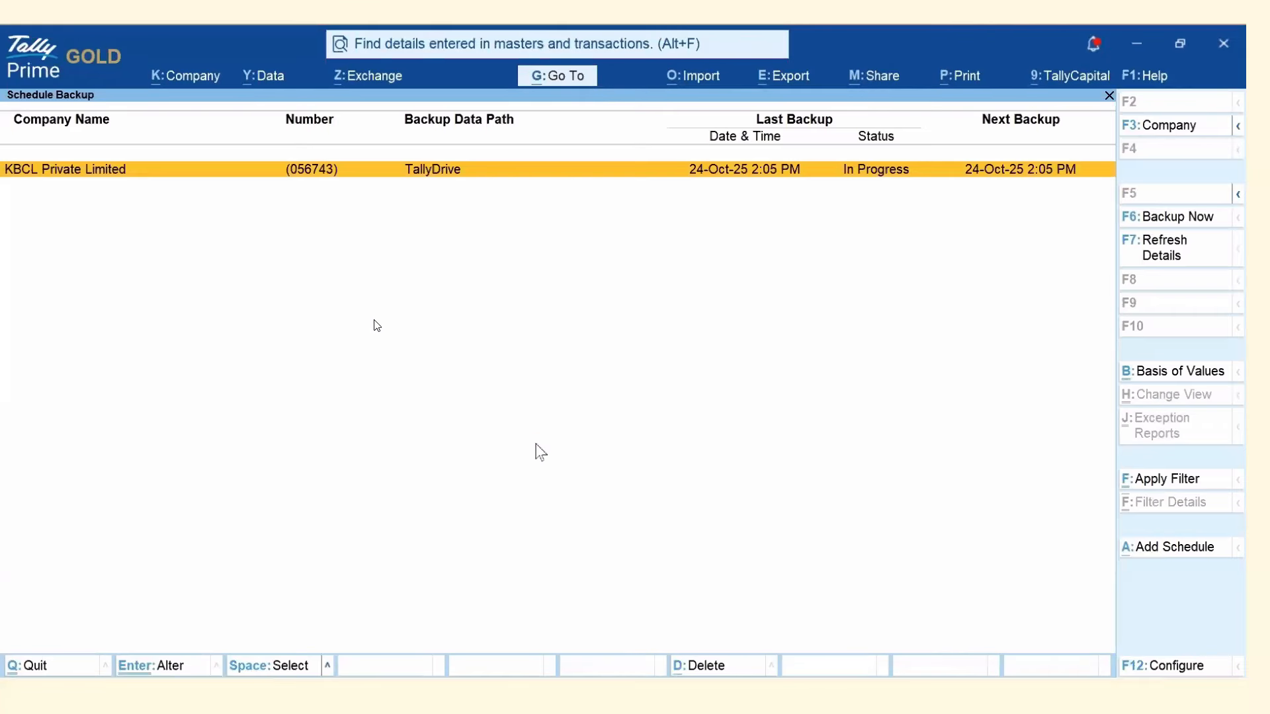
click(682, 169)
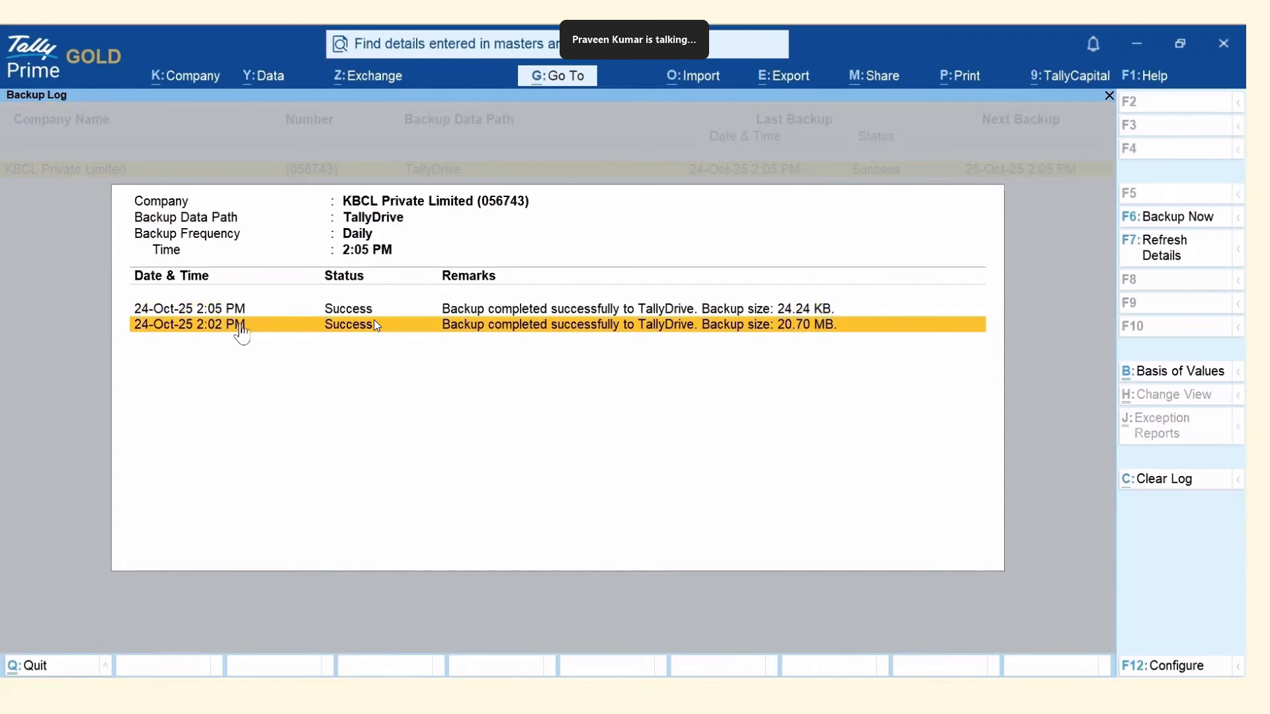
click(207, 312)
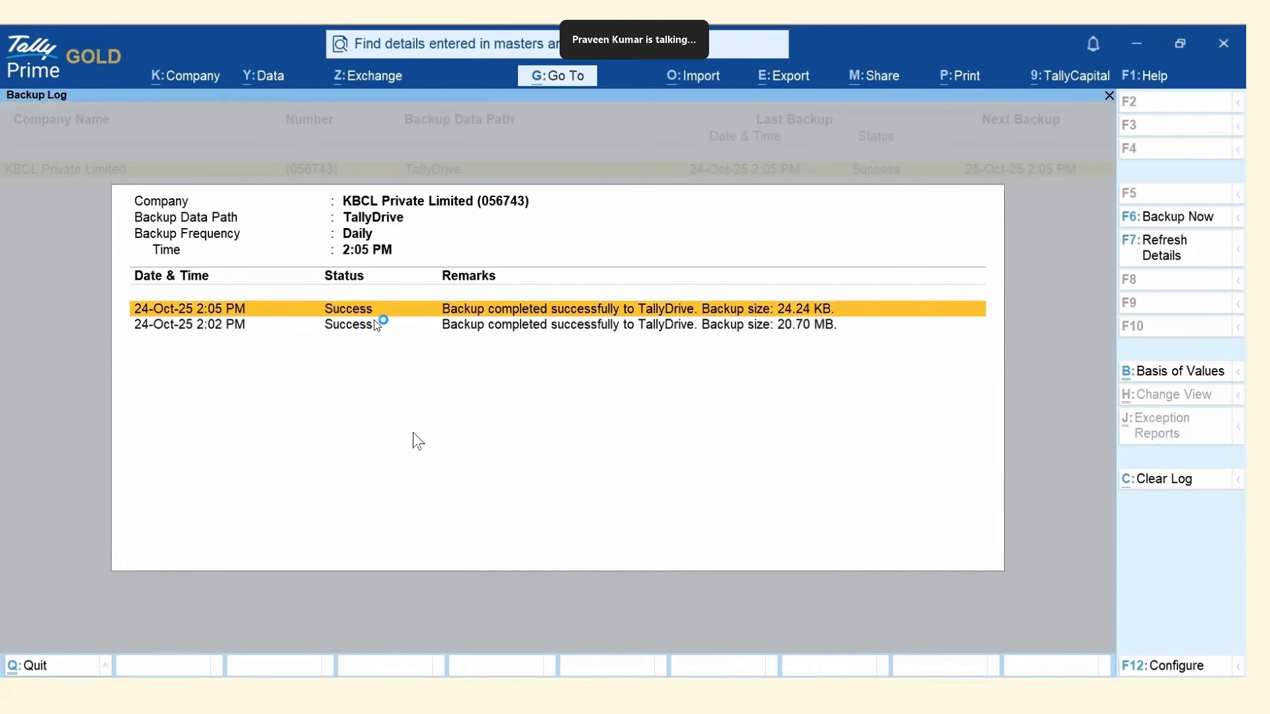
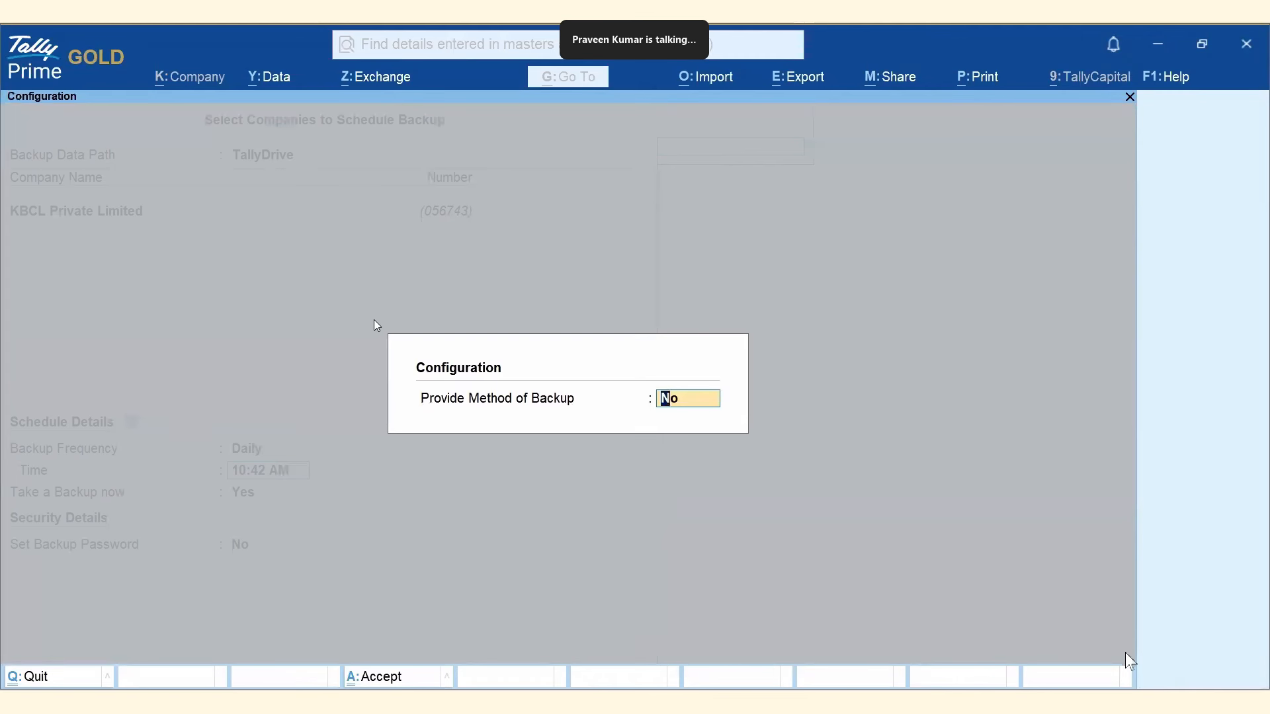
Enable backup method choice and set Daily at 11:00 AM, Incremental, keeping 7 versions.
text(Yes)
key(Return)
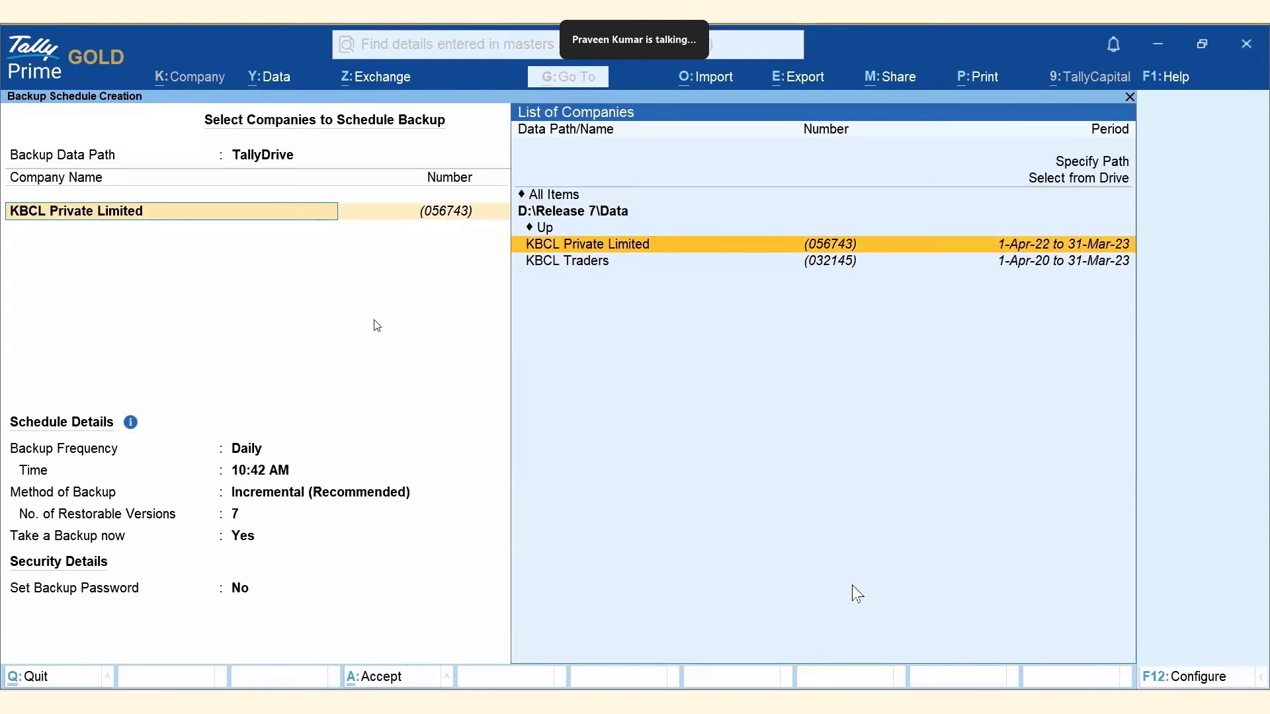
click(240, 450)
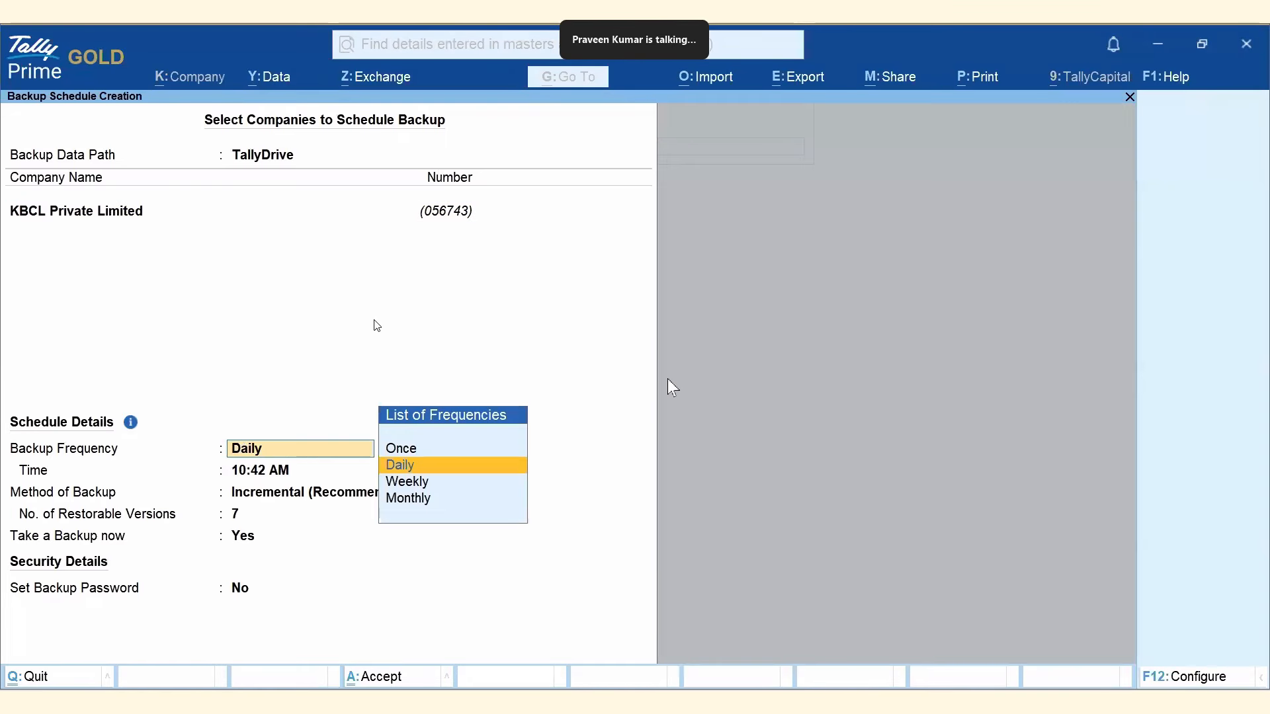
key(Return)
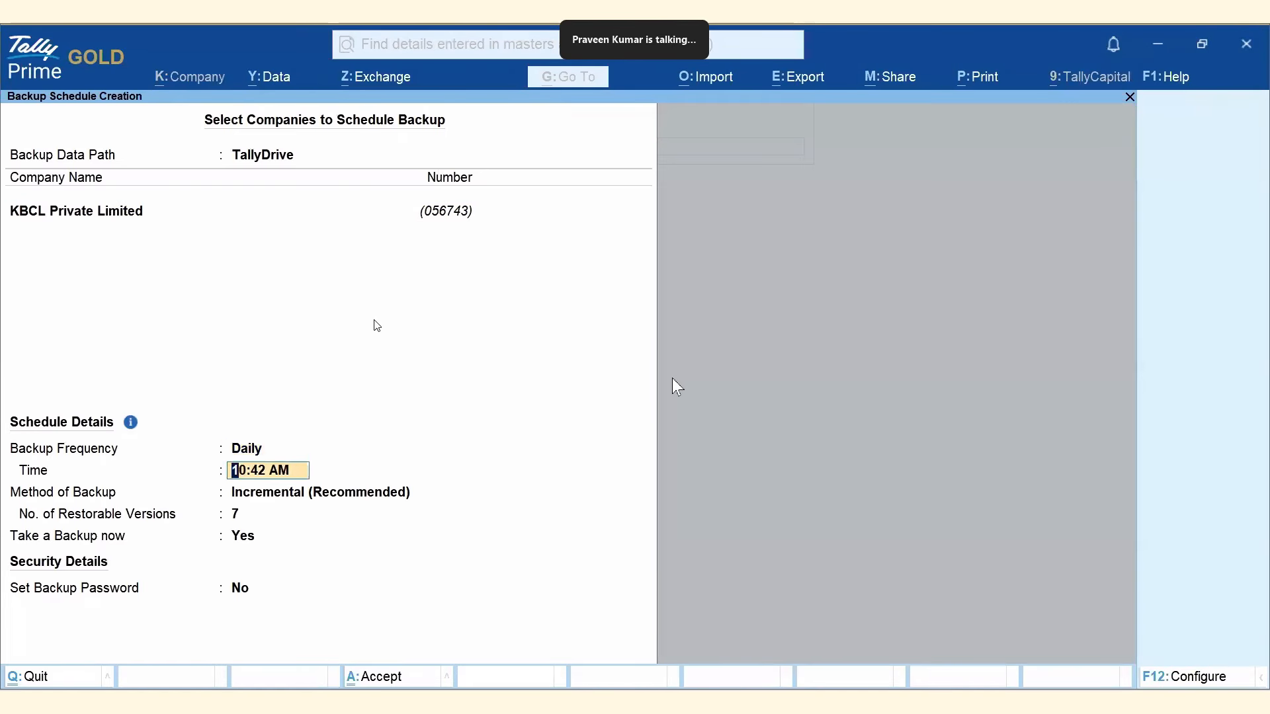
text(11:00)
key(Return)
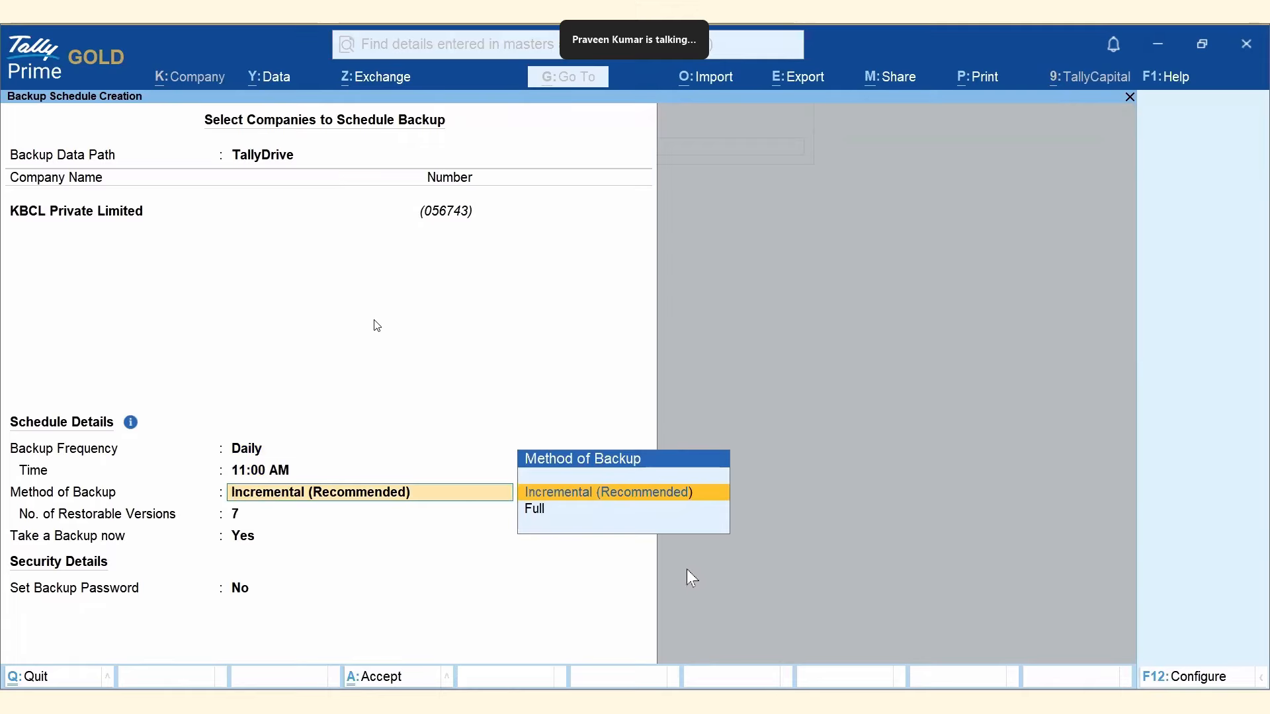
key(Return)
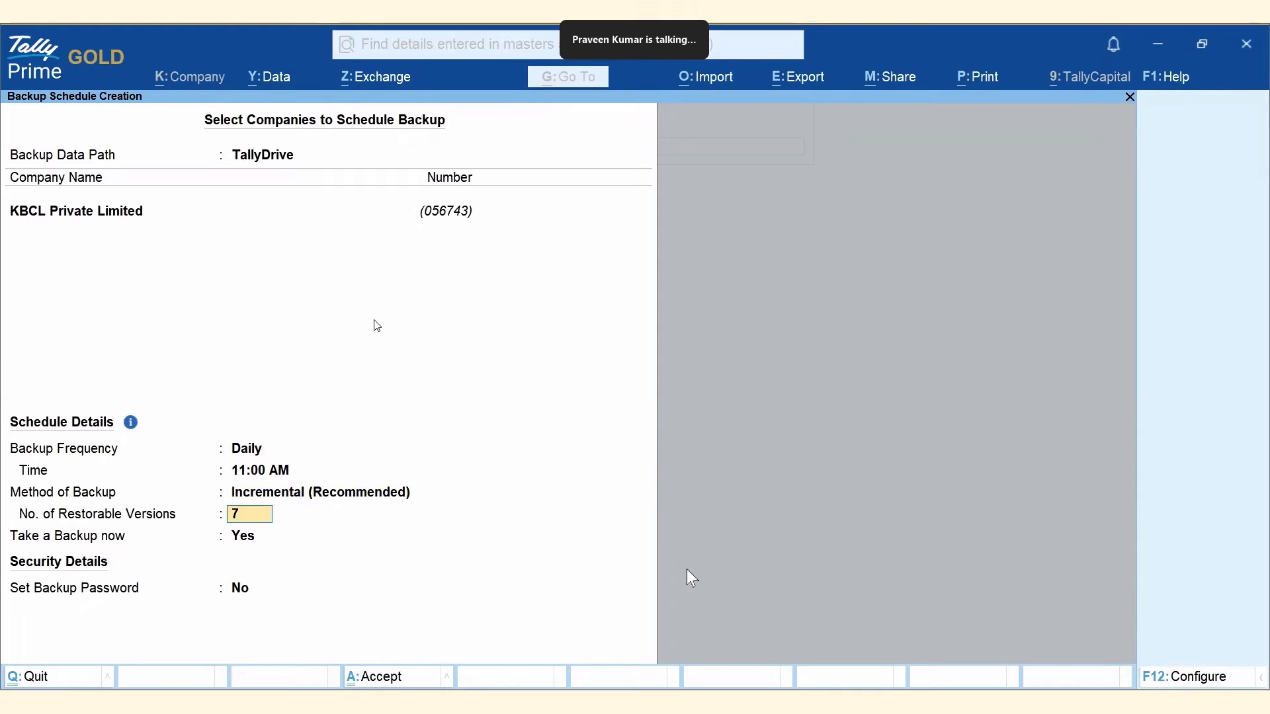
key(BackSpace)
text(0)
key(Return)
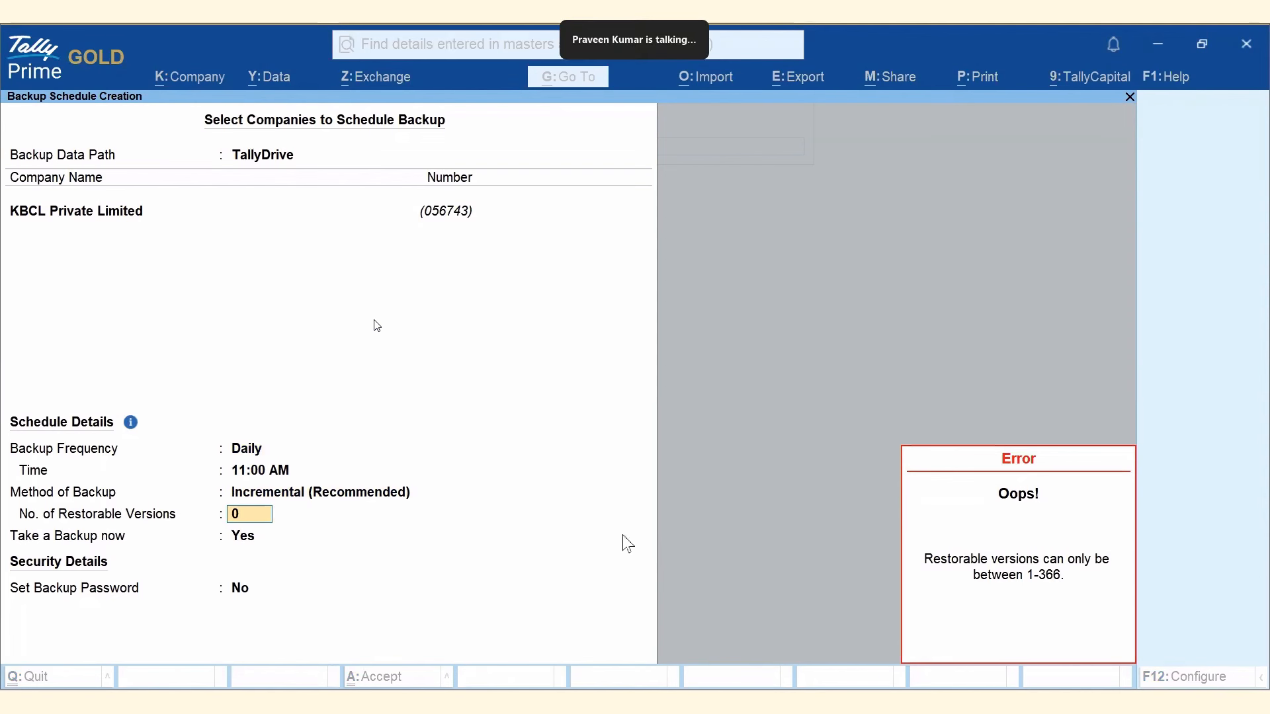
key(Escape)
text(7)
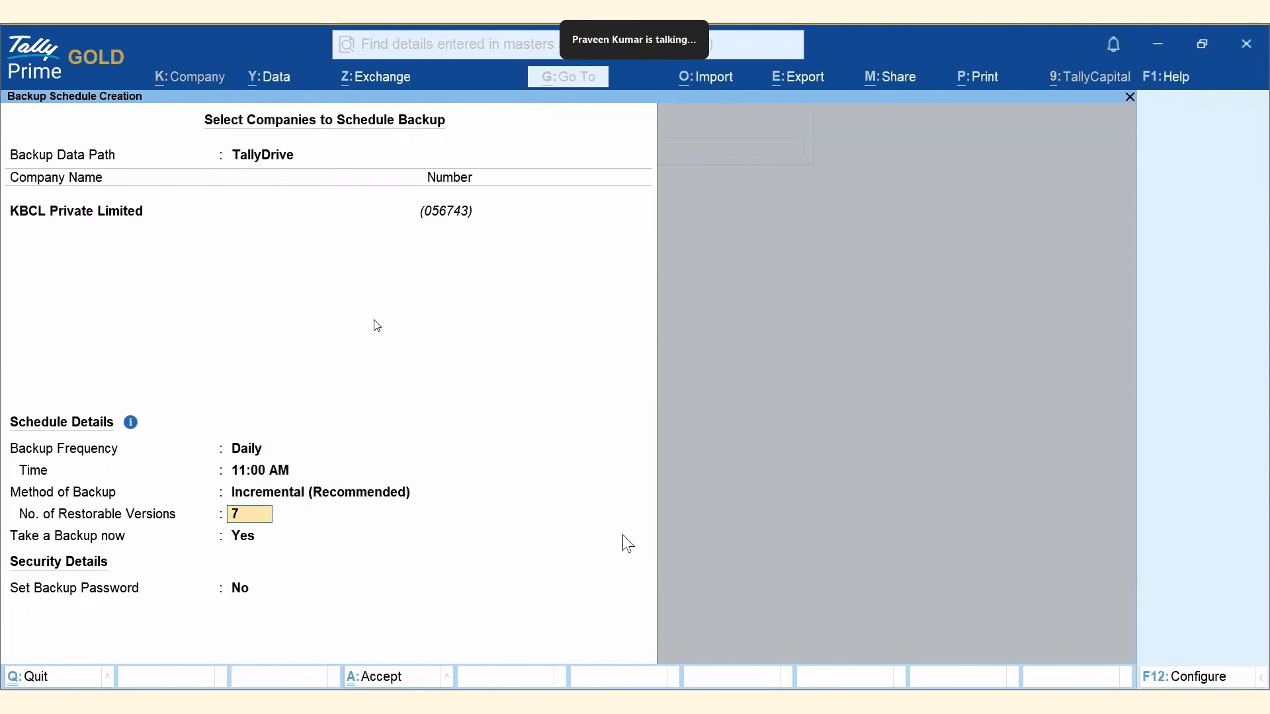
key(Return)
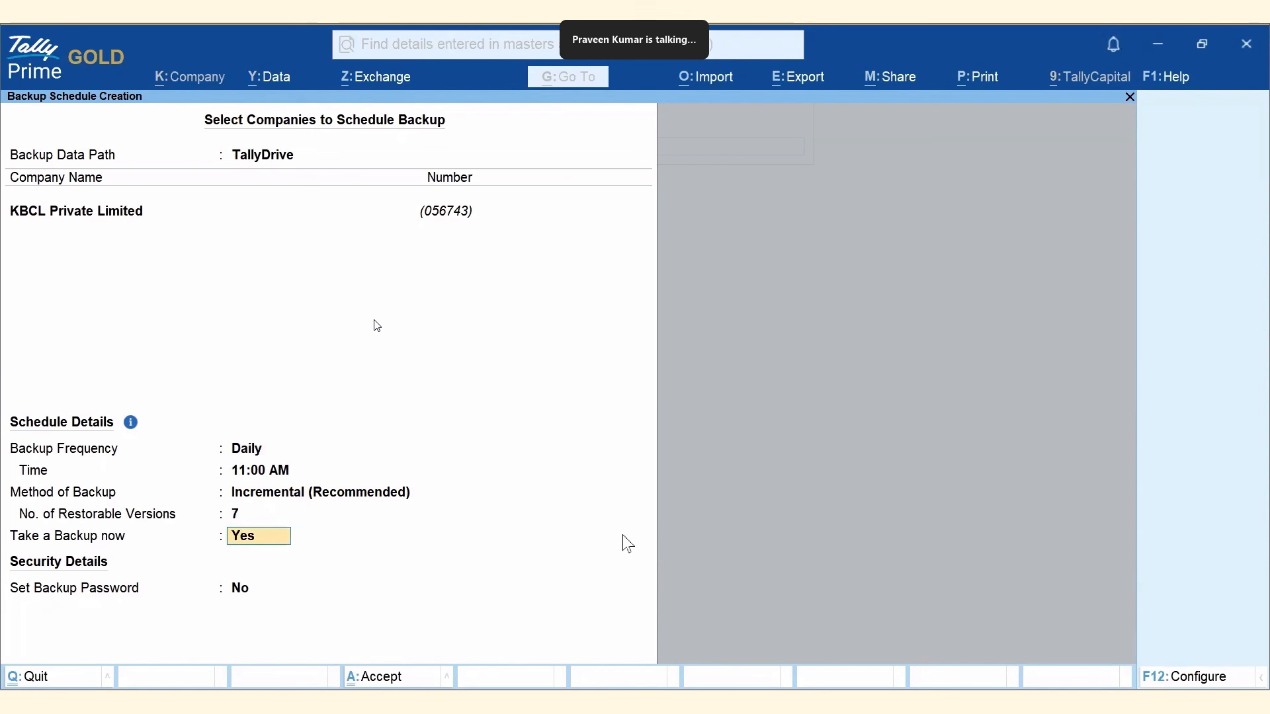
Skip the immediate backup, set a backup password, and leave recovery e-mail as None.
text(n)
key(Return)
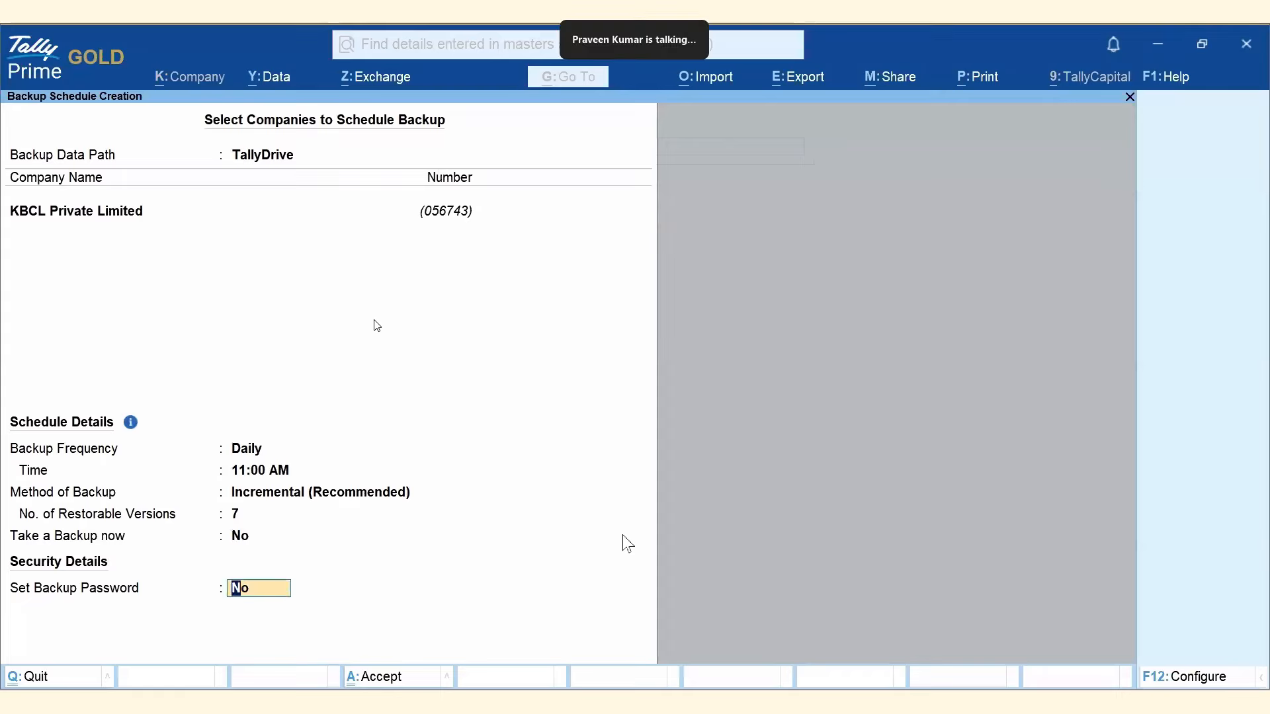
text(y)
key(Return)
text(***)
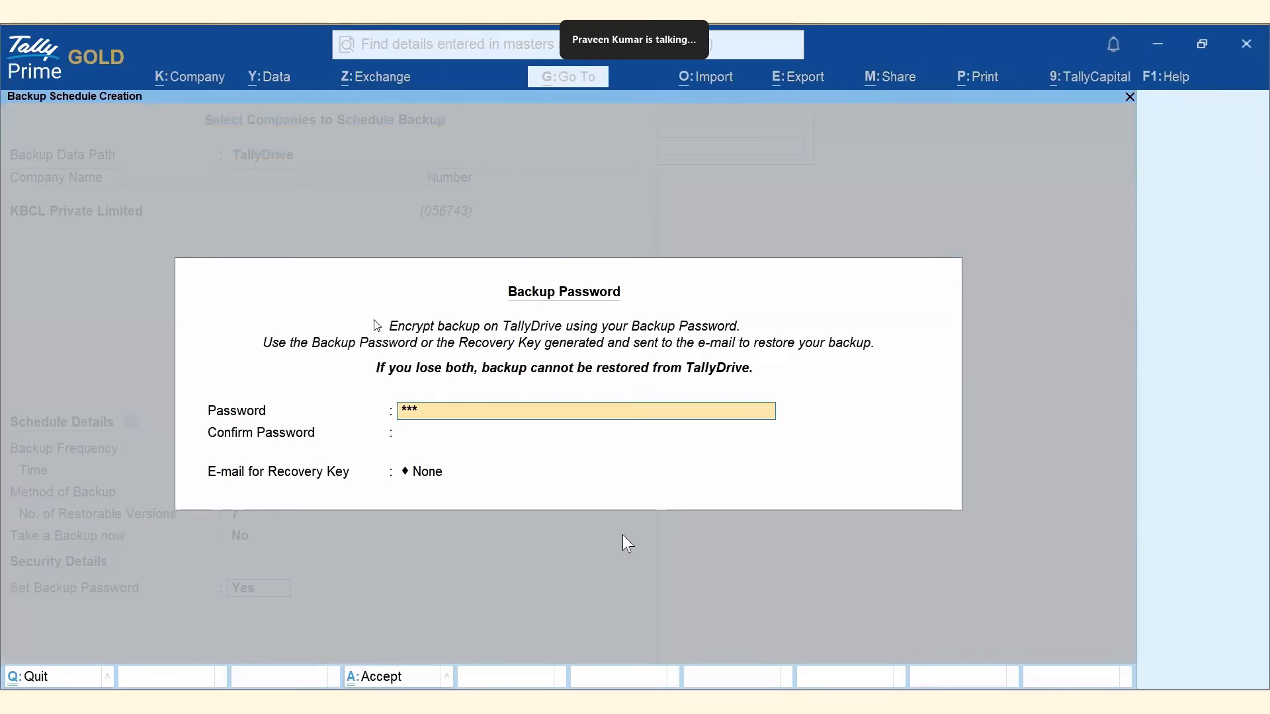
key(Return)
text(***)
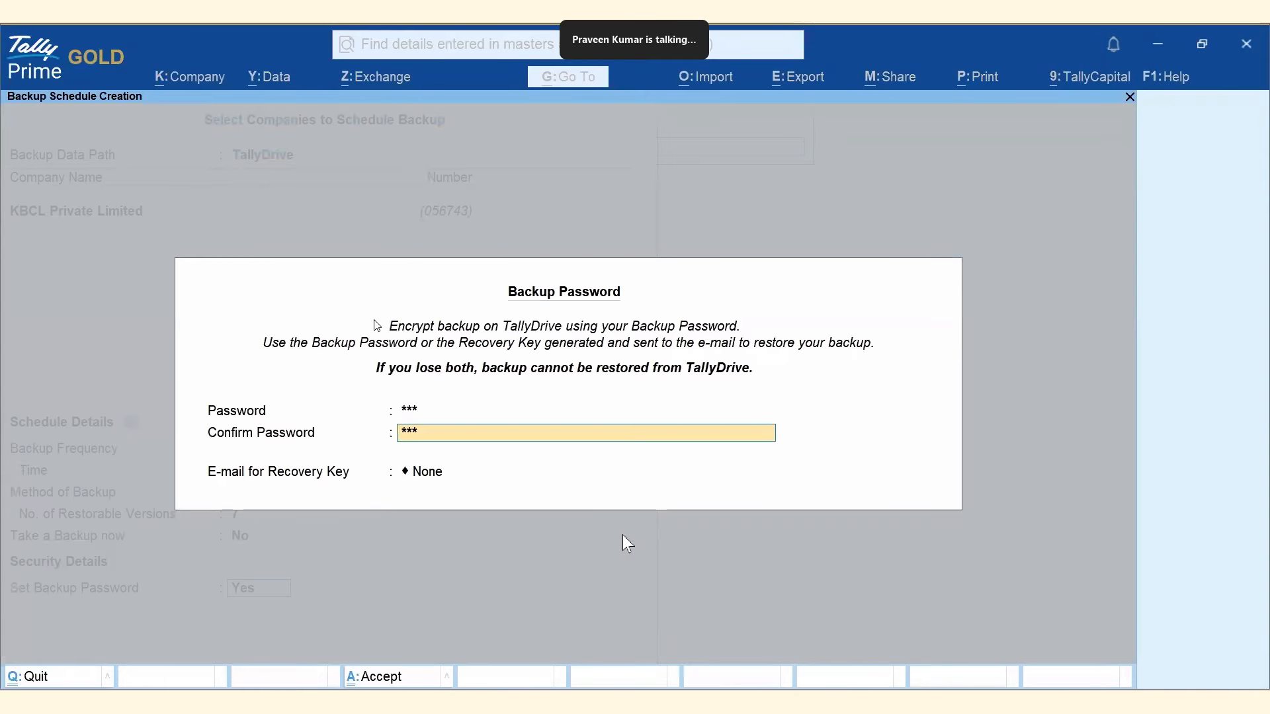
key(Return)
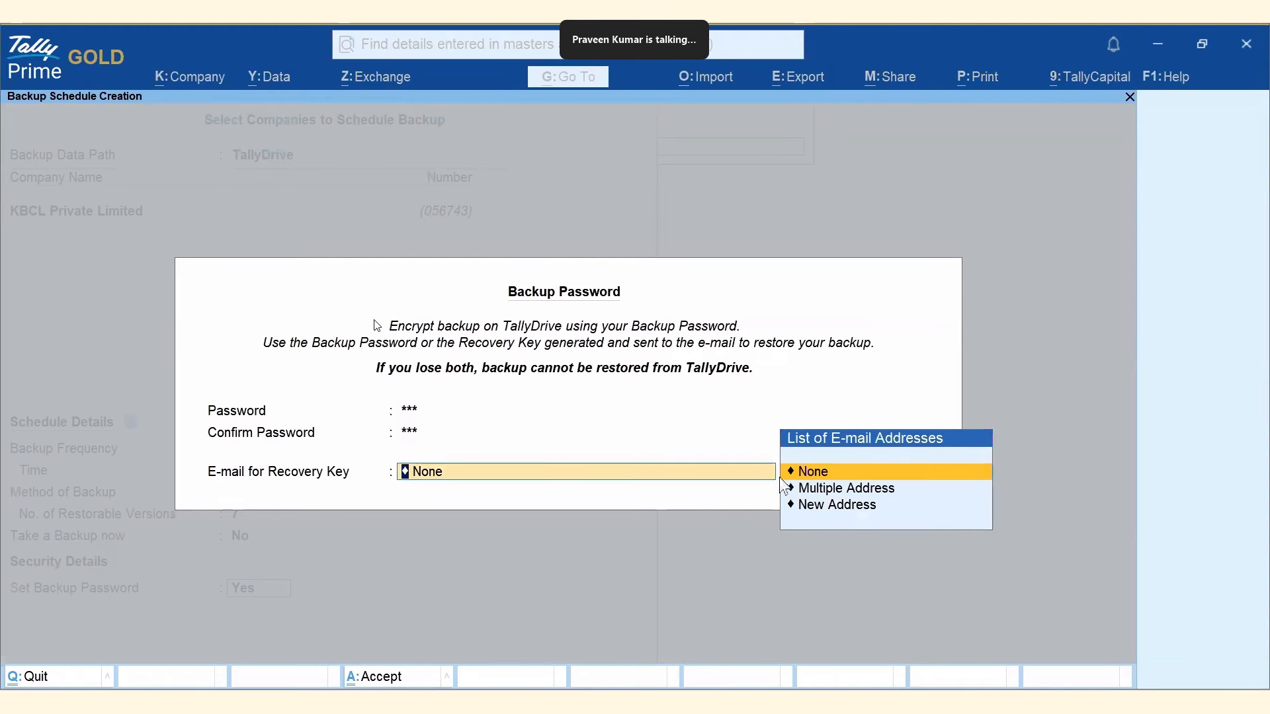
click(819, 471)
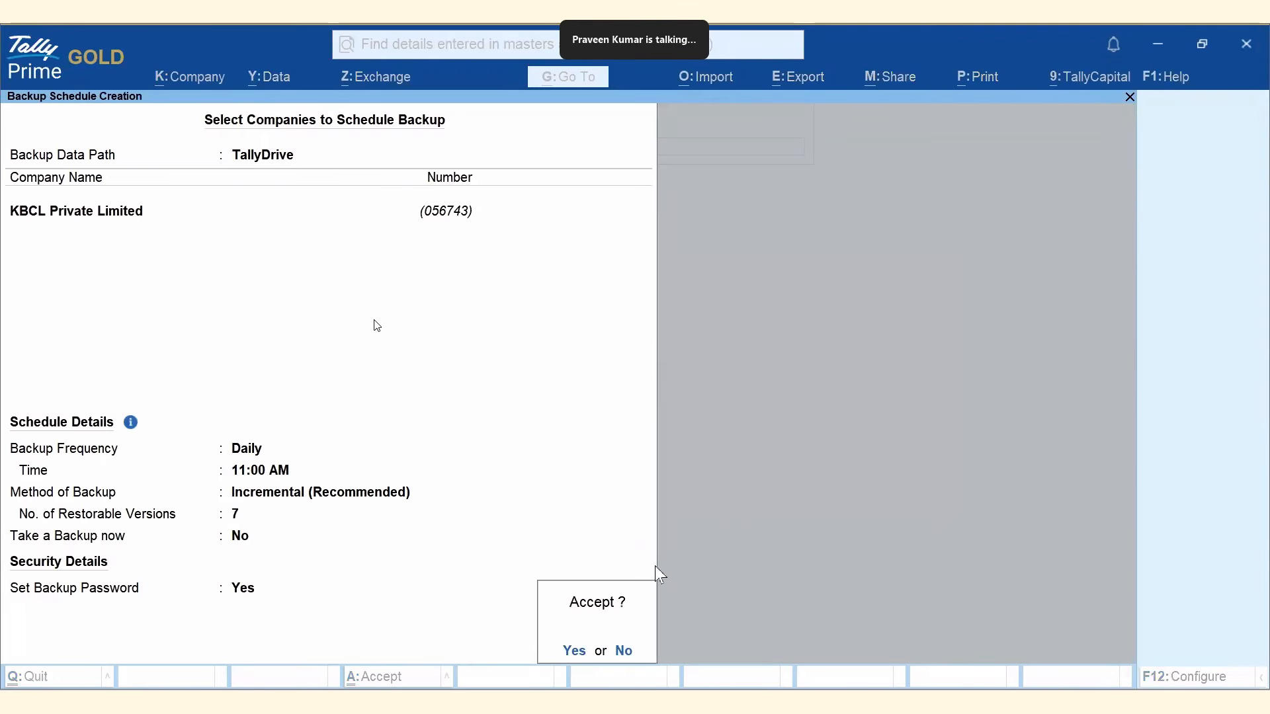
Accept KBCL Private Limited's schedule, log in as the existing TallyDrive user, and add KBCL Traders.
click(574, 651)
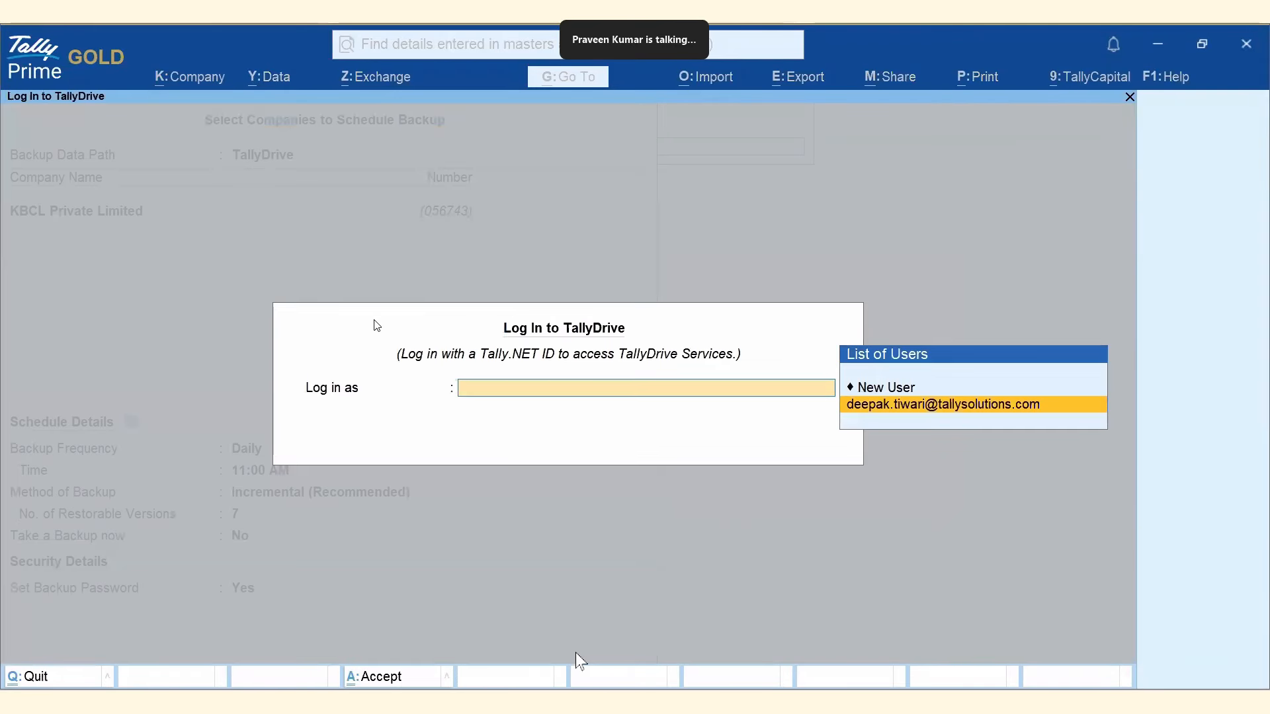
click(975, 406)
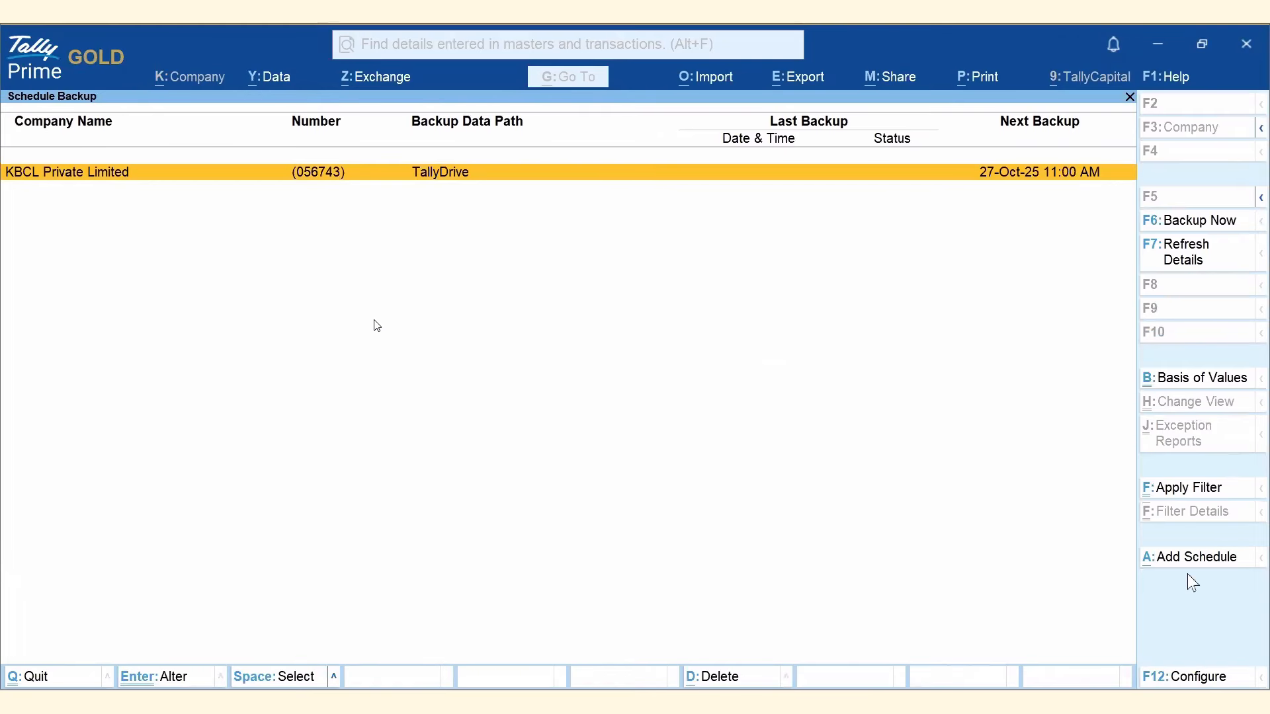
click(1203, 562)
click(567, 260)
key(Return)
key(Return)
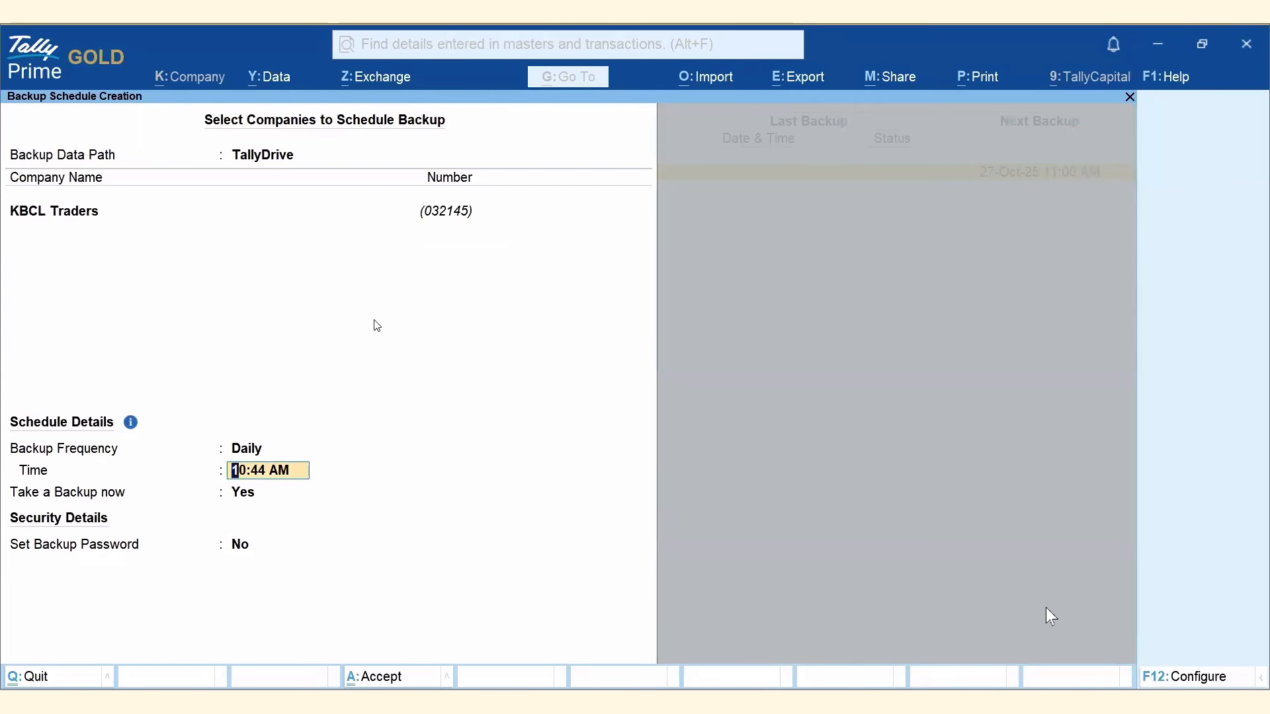
Enable backup method choice and set 11:00 AM, Full method, with no immediate backup.
click(1165, 673)
text(Y)
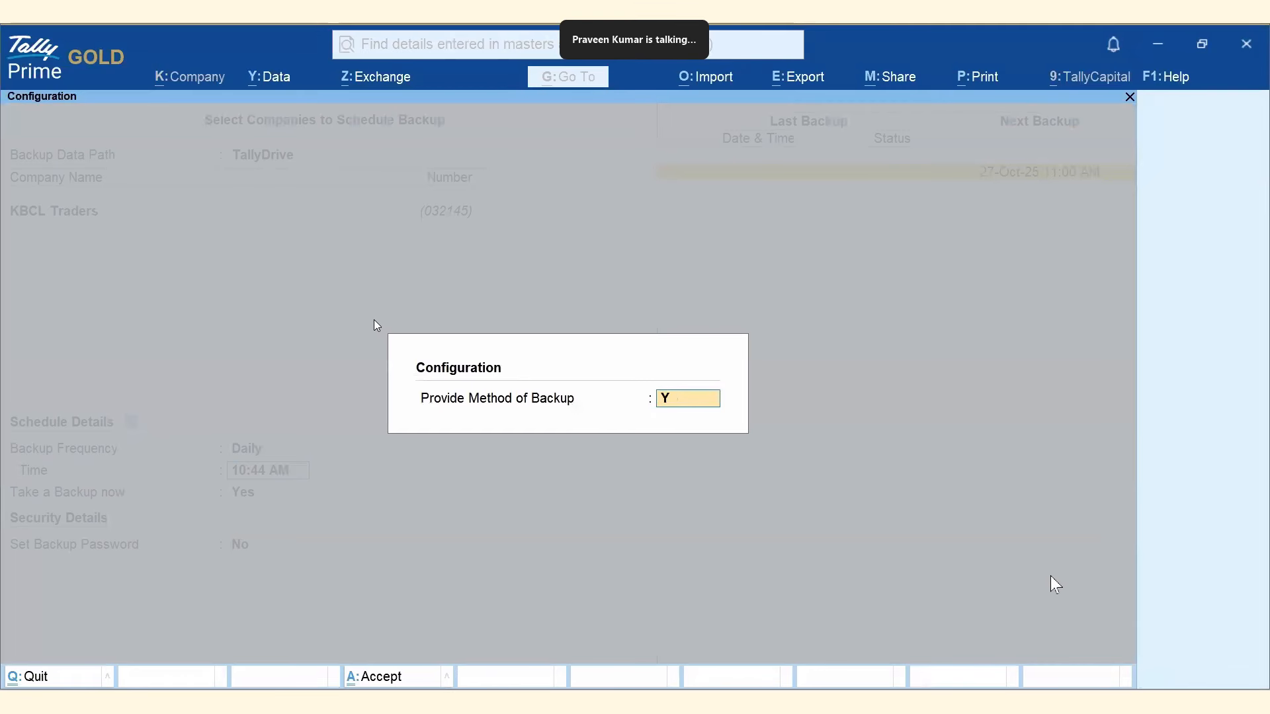
key(Return)
text(11)
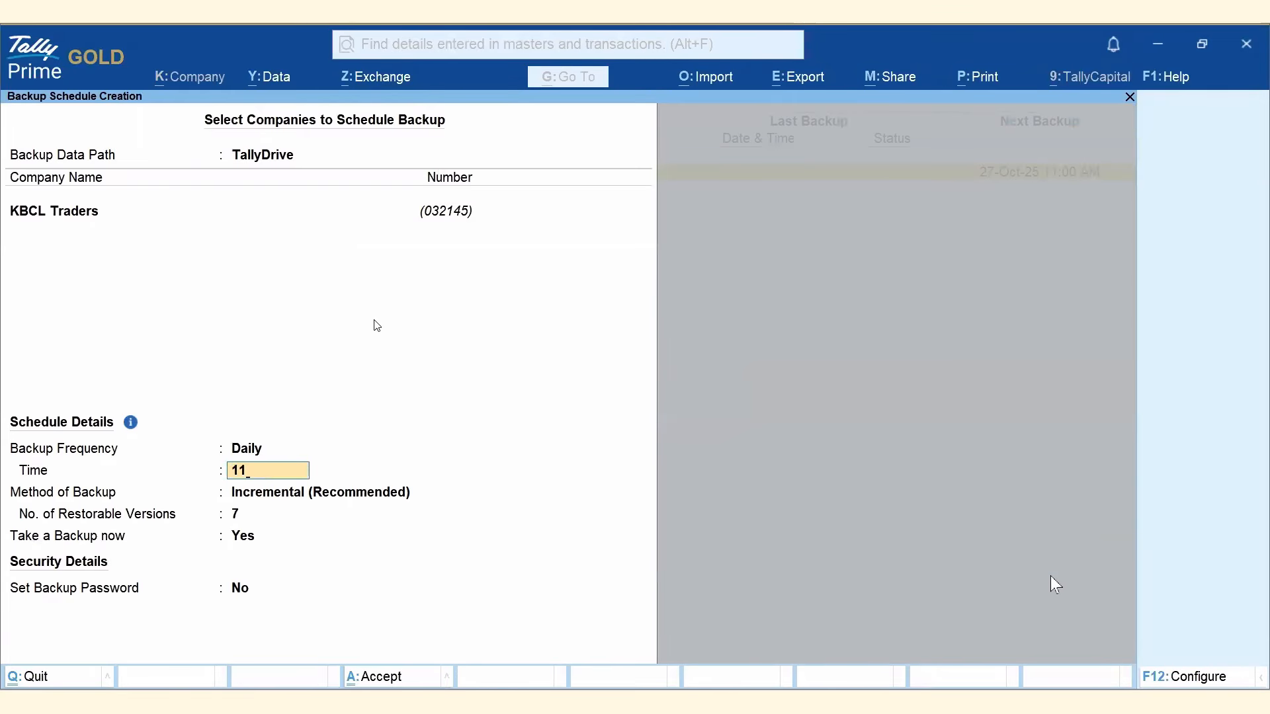
key(Return)
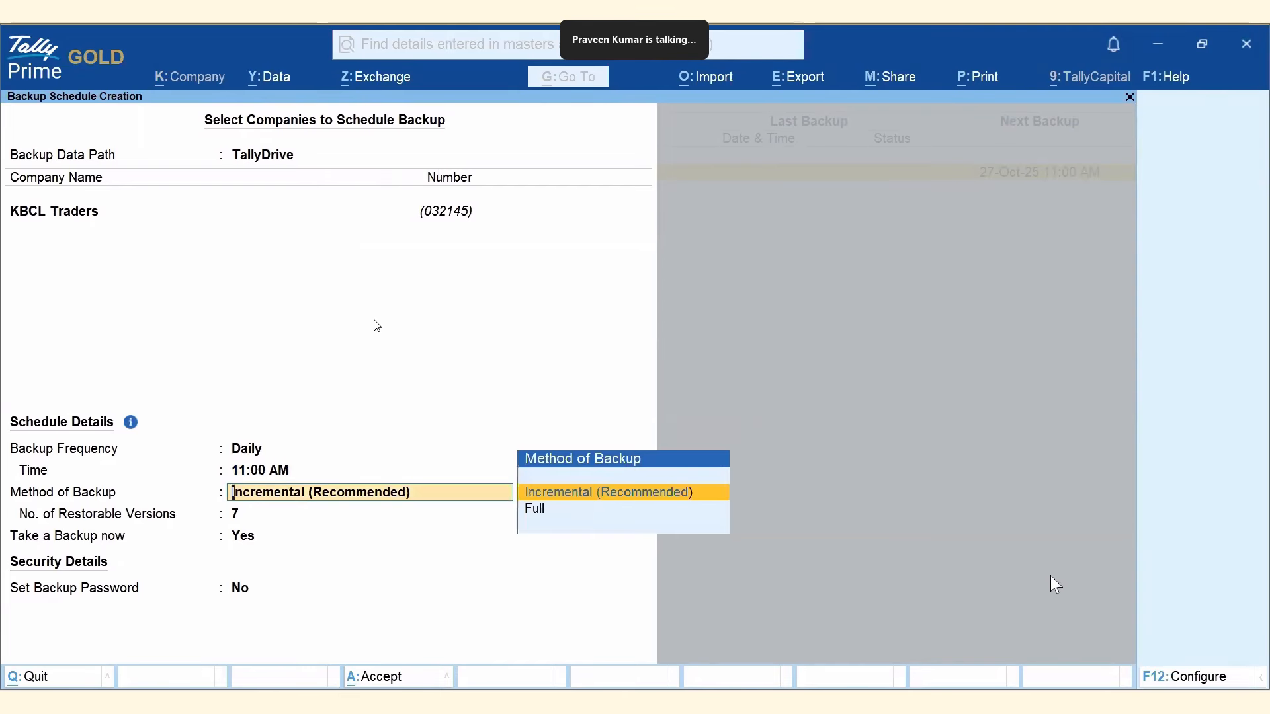
key(Down)
key(Return)
key(Return)
key(n)
key(Return)
Password-protect the backup with no recovery e-mail, then accept and log in to TallyDrive.
text(Yes)
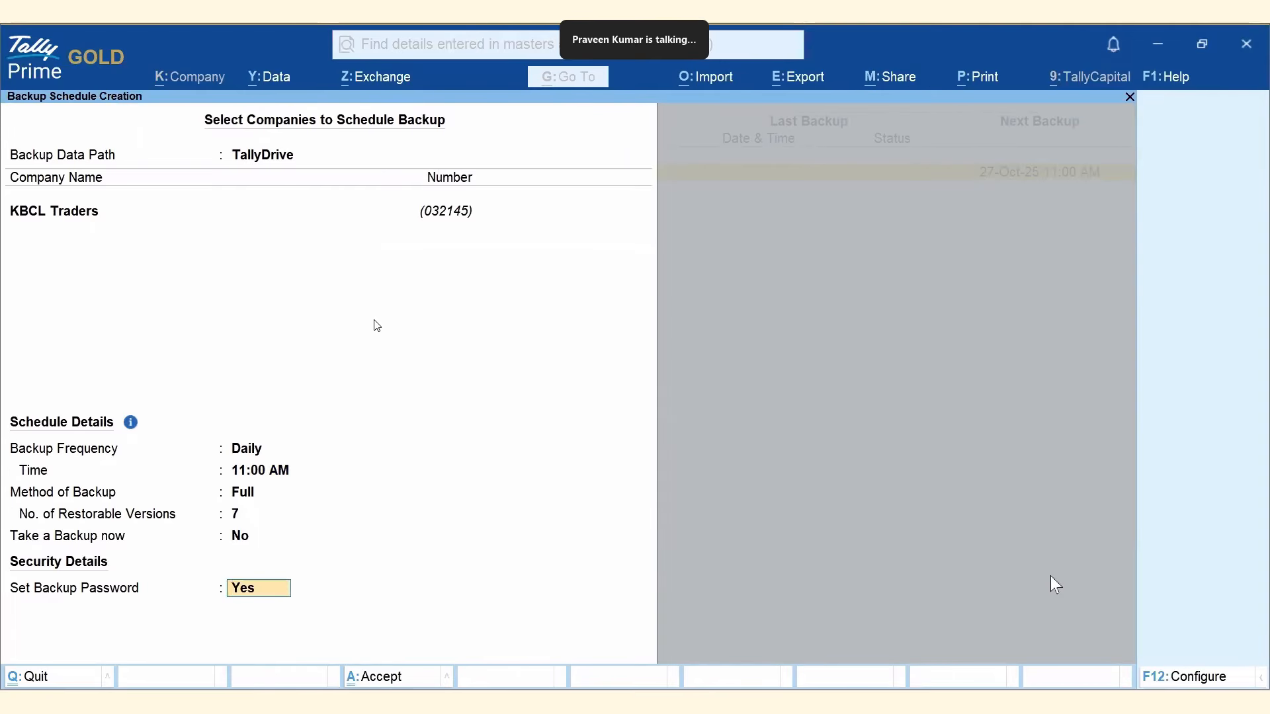
key(Return)
text(*)
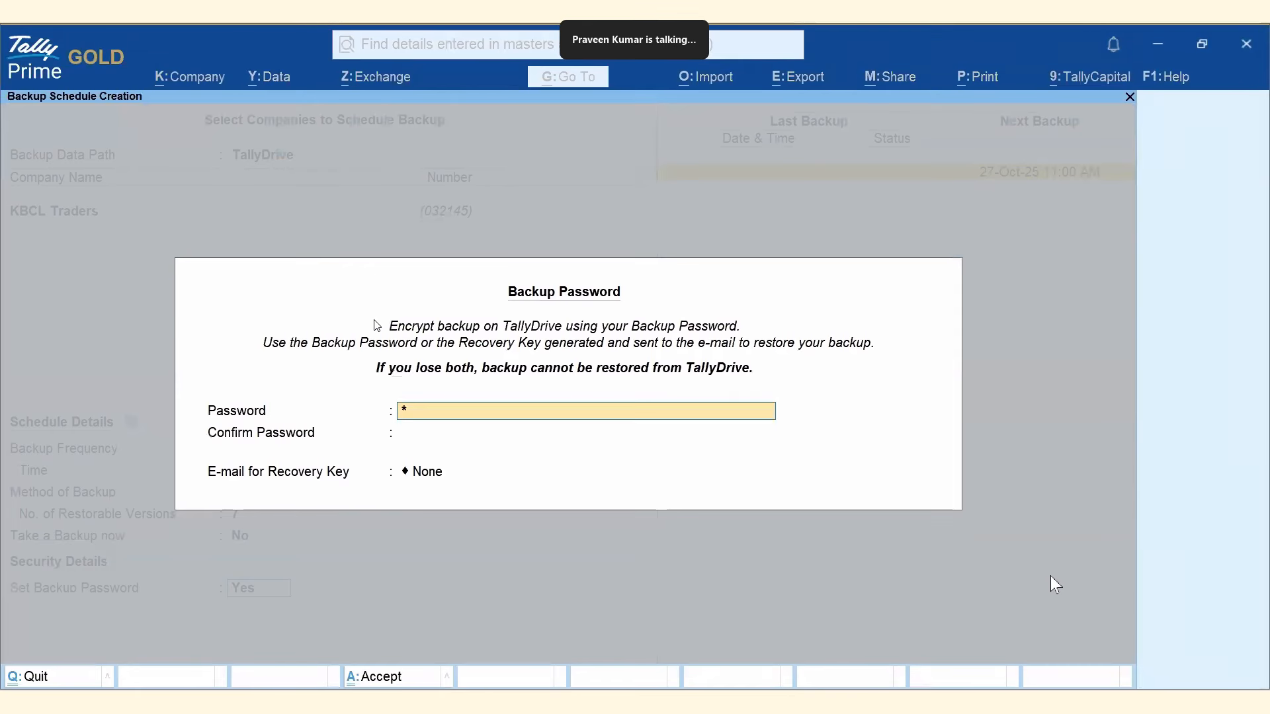
text(**)
key(Return)
text(***)
key(Return)
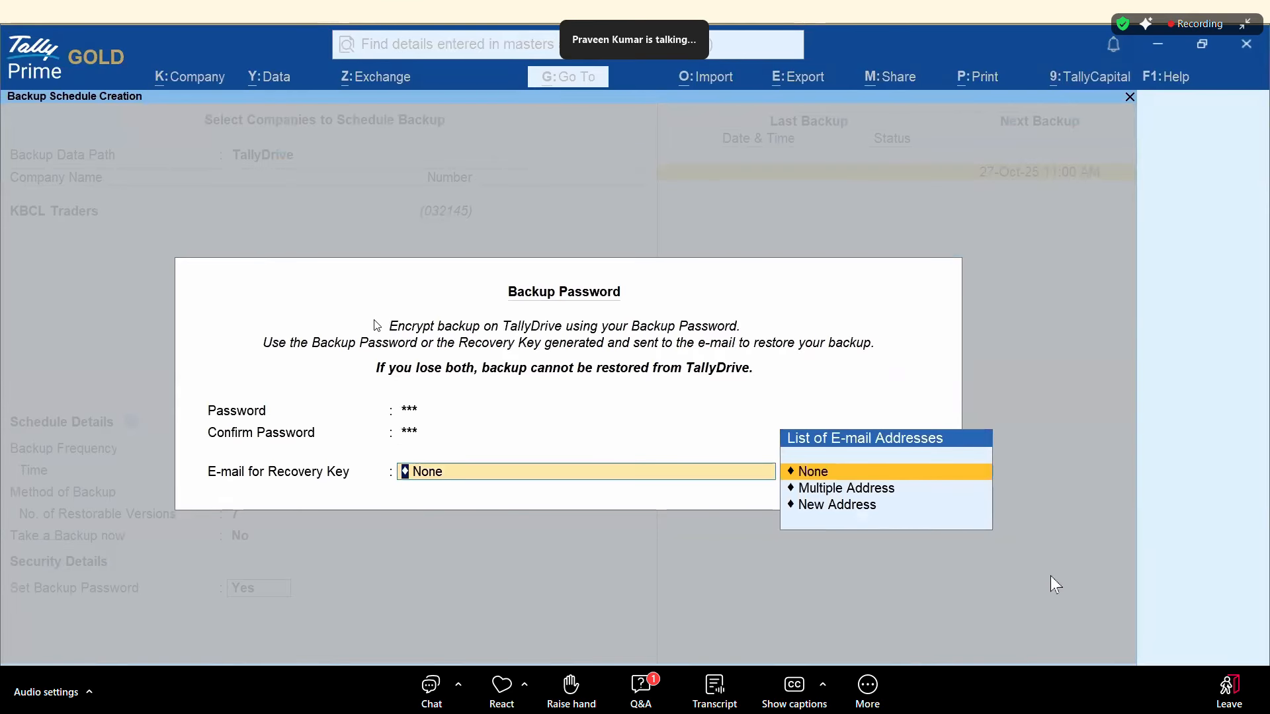
key(Return)
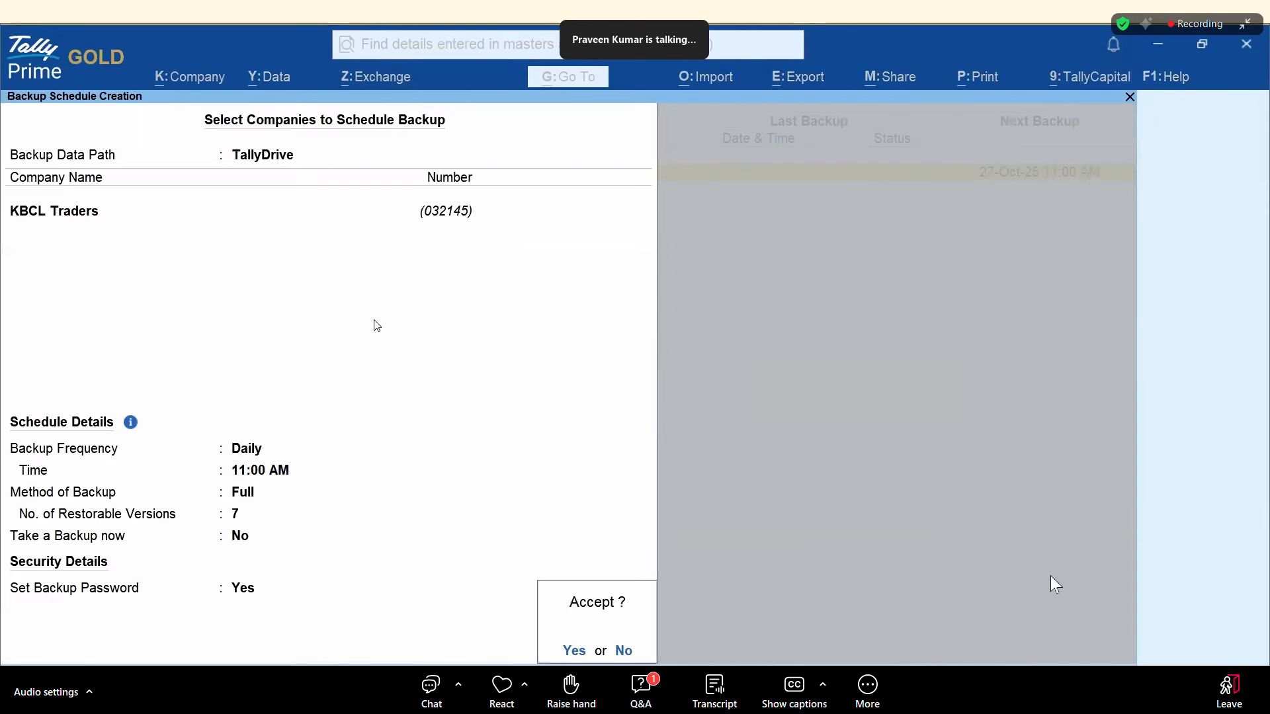
click(573, 651)
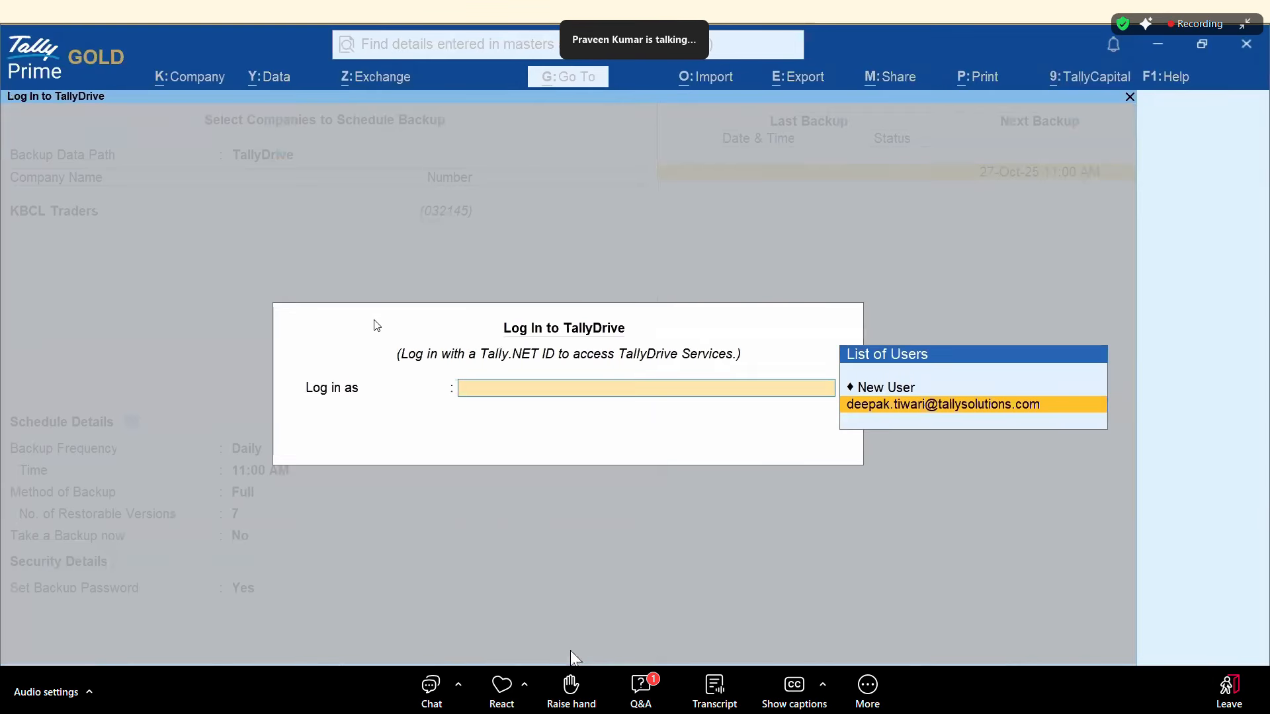
click(918, 407)
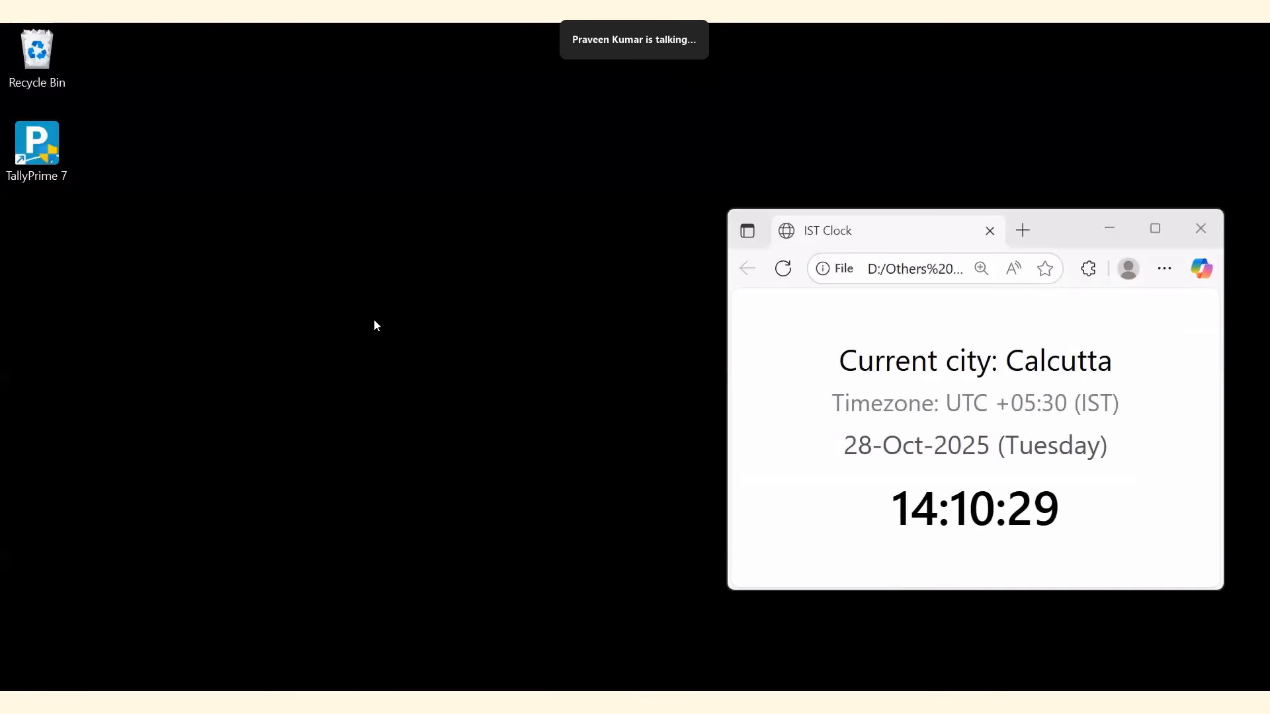
Return to TallyPrime and open Data > Backup & Restore > Schedule Backup.
click(463, 702)
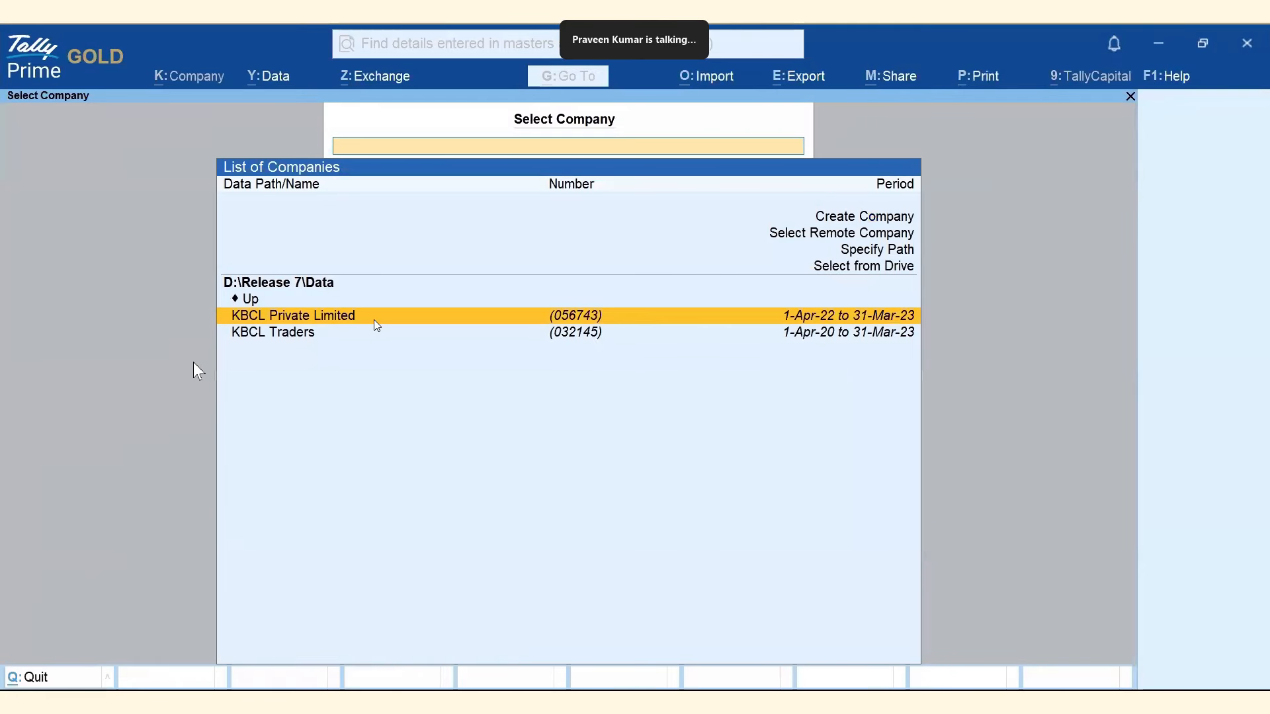
click(275, 80)
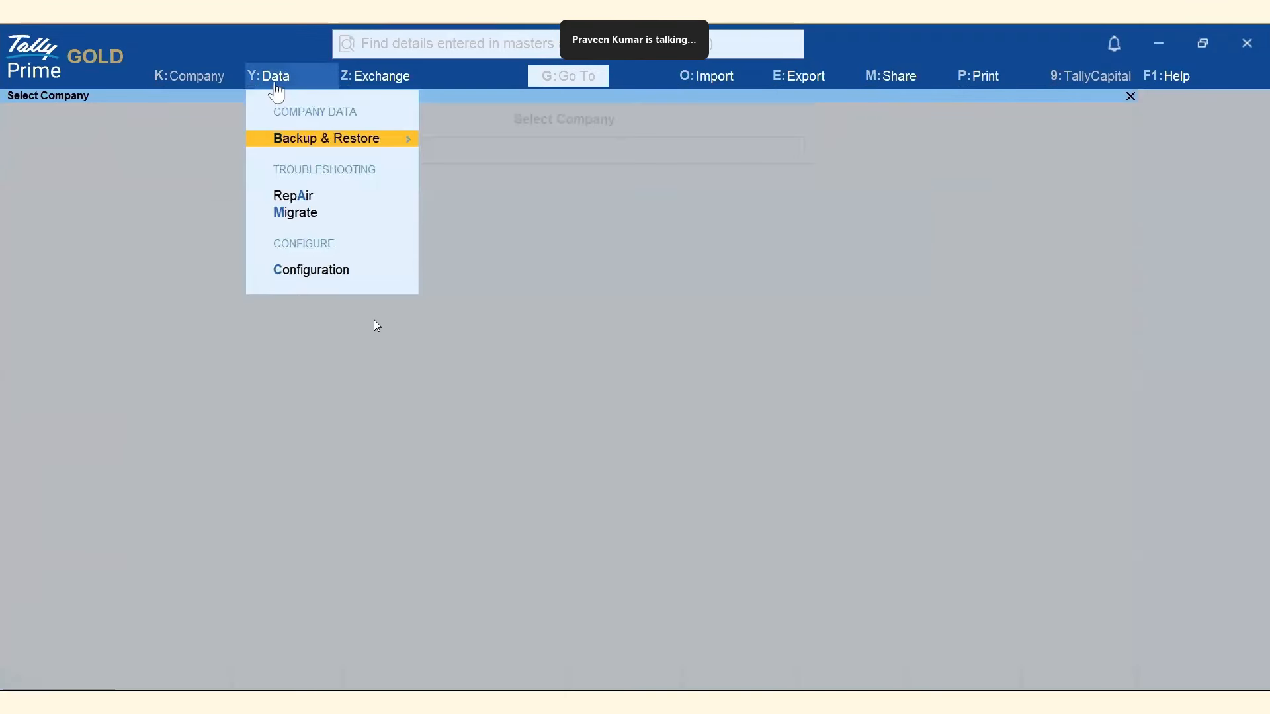
click(349, 145)
click(496, 172)
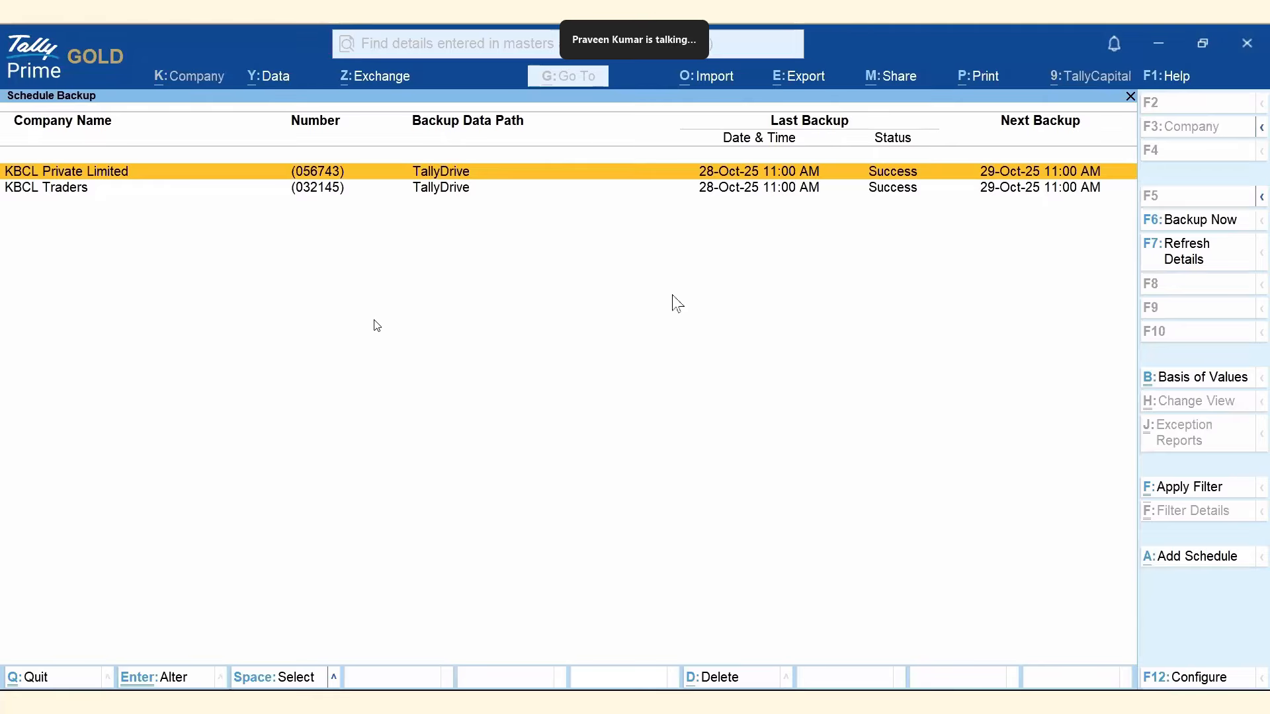
Open KBCL Private Limited's backup log and inspect its 27-Oct-25 and 28-Oct-25 entries.
key(Return)
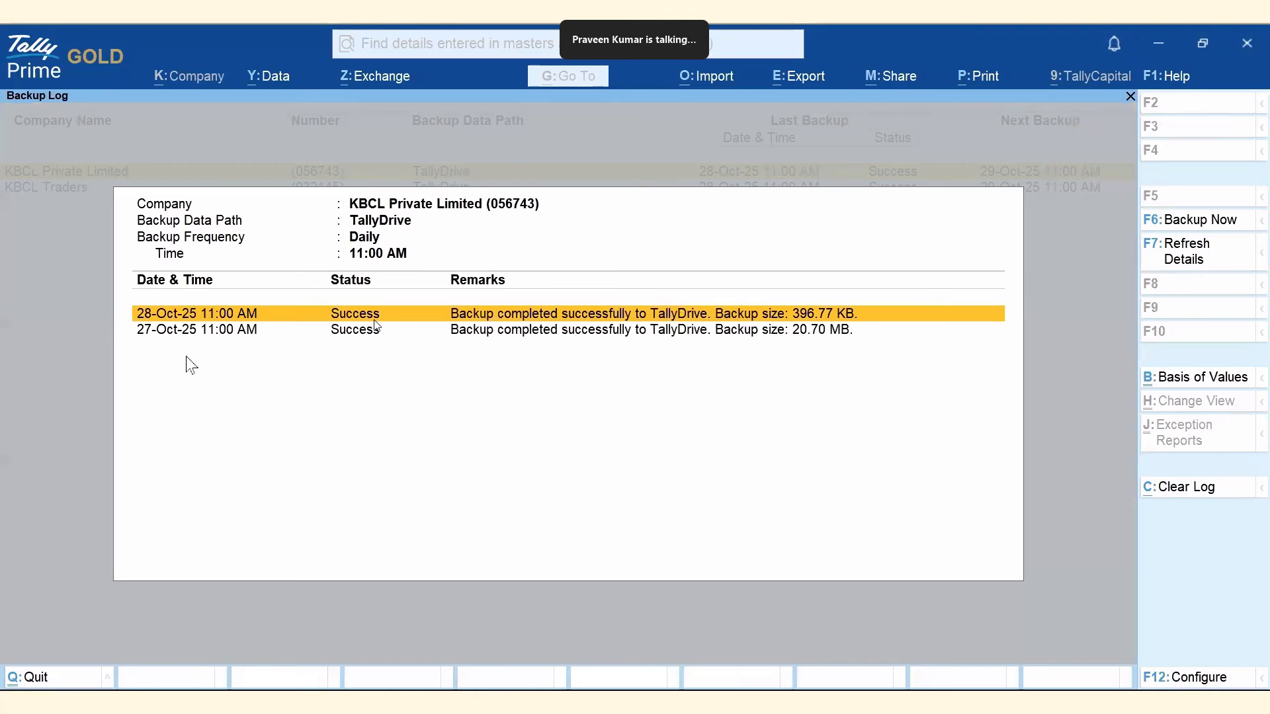
click(173, 332)
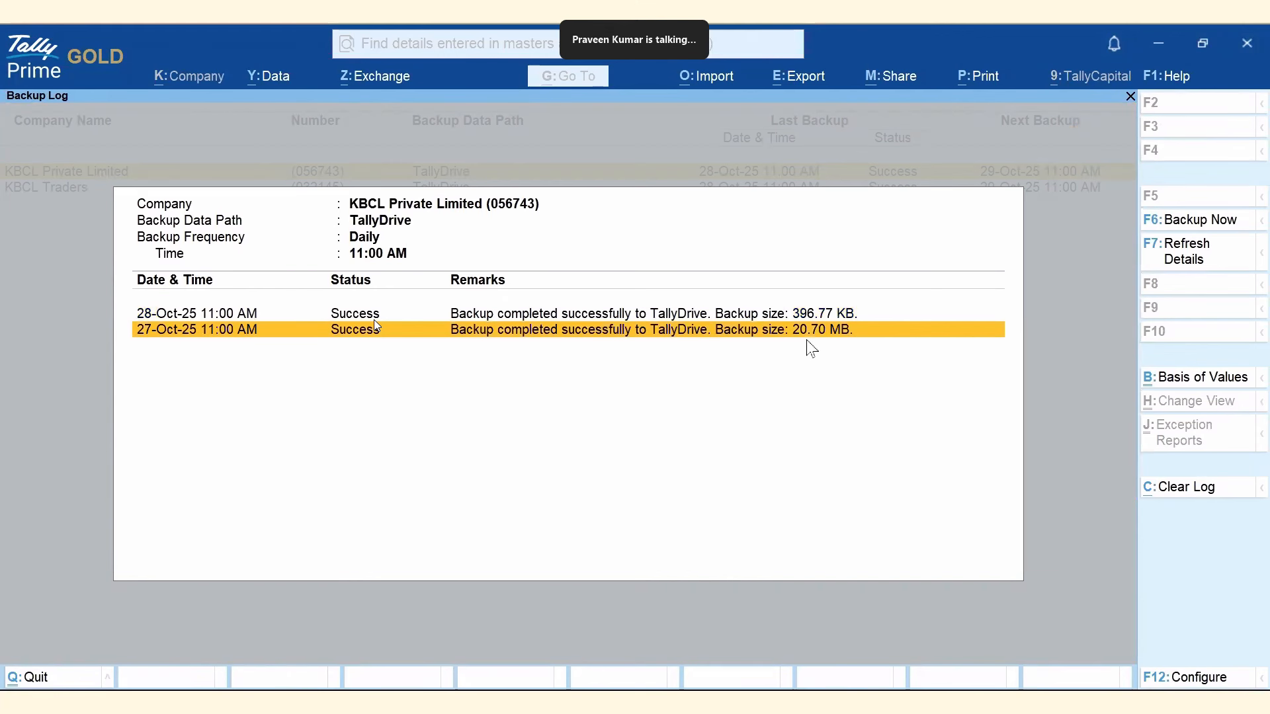
click(218, 318)
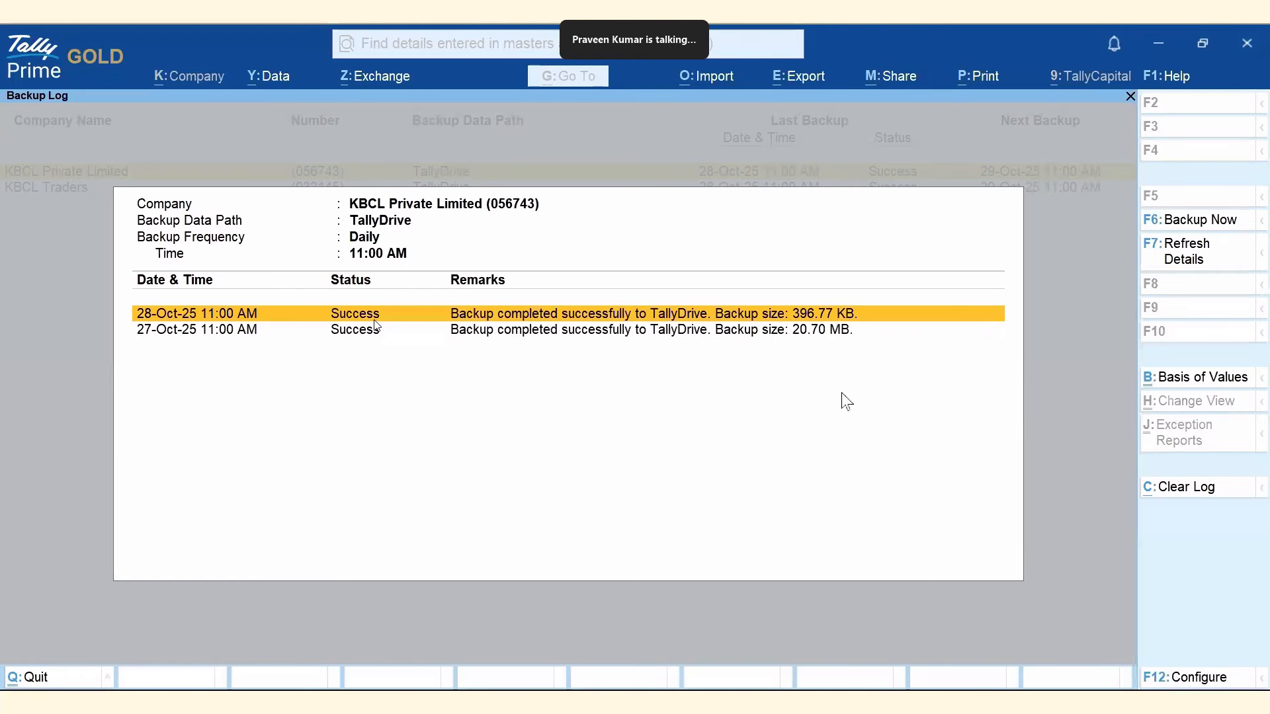
Open KBCL Traders' backup log and review its 27-Oct-25 and 28-Oct-25 backups of about 38 MB.
key(Escape)
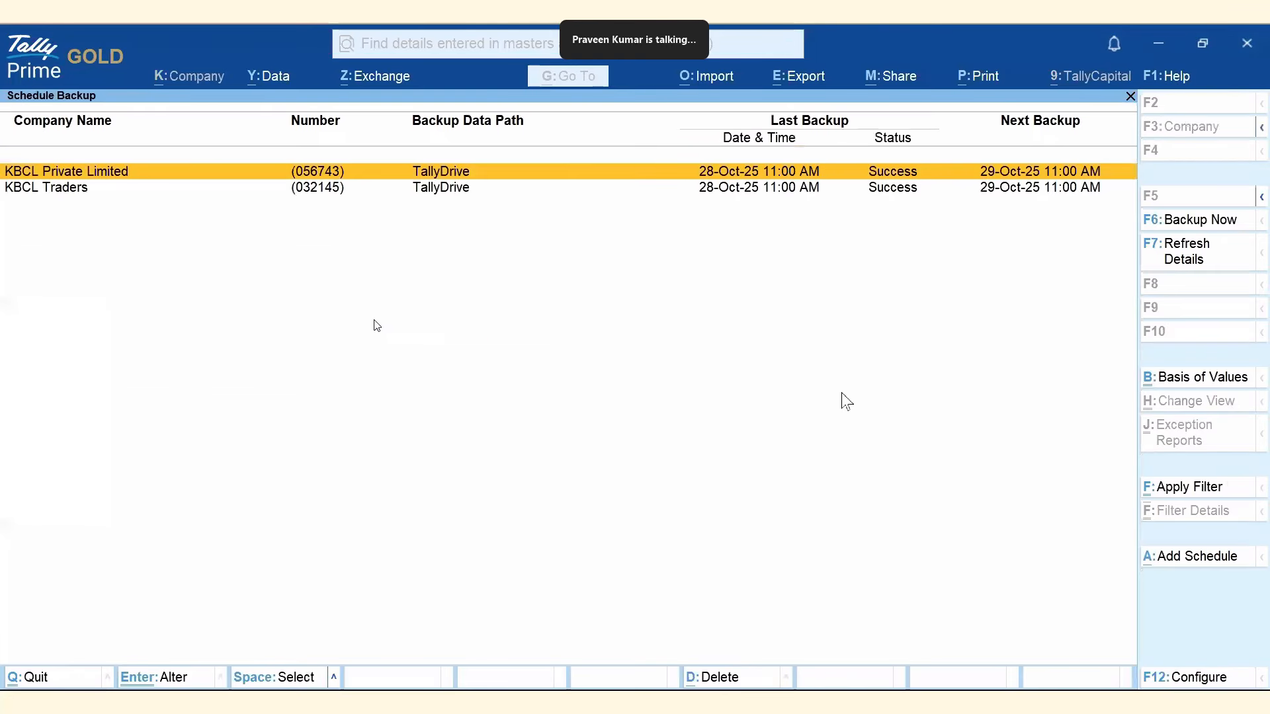
key(Down)
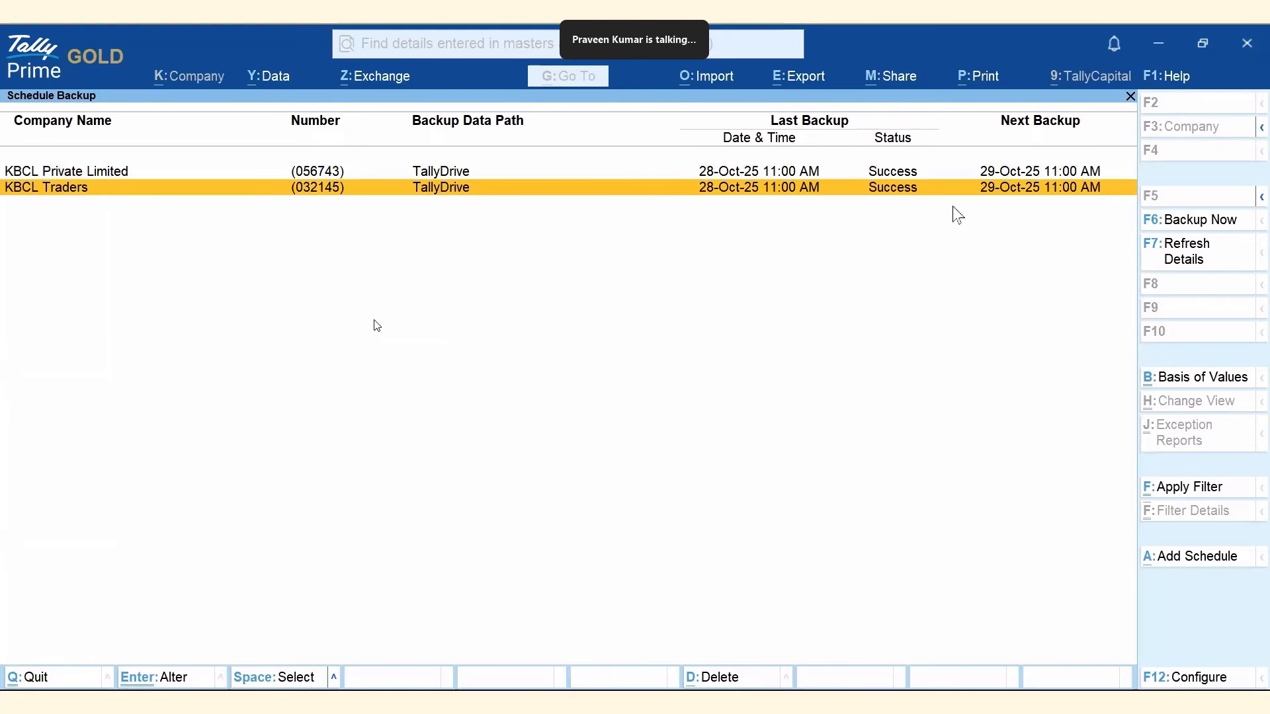
key(Return)
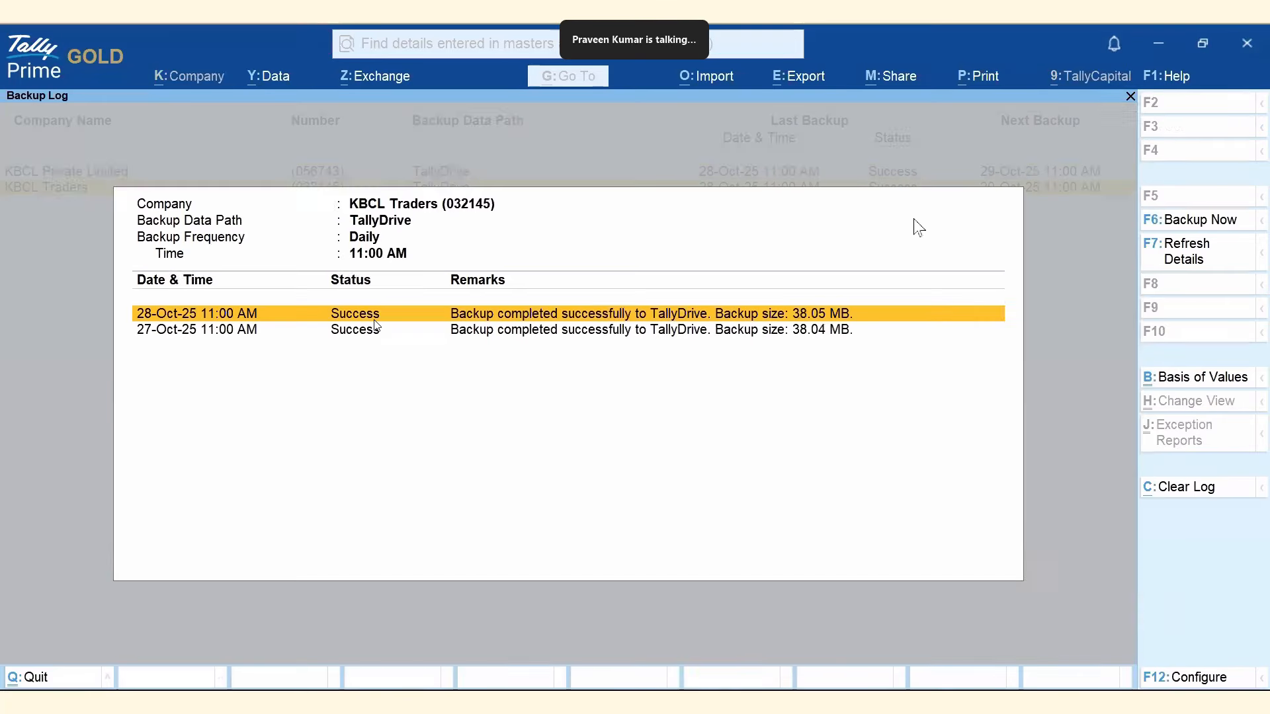
click(234, 334)
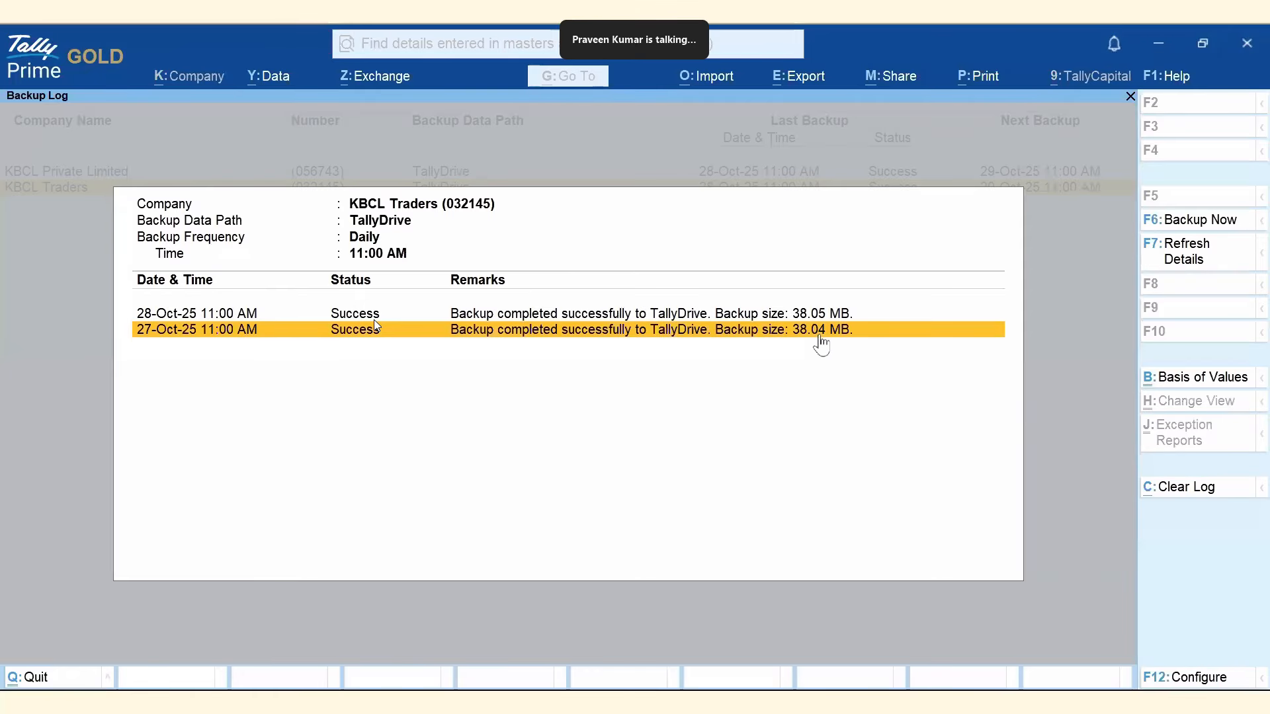
click(242, 317)
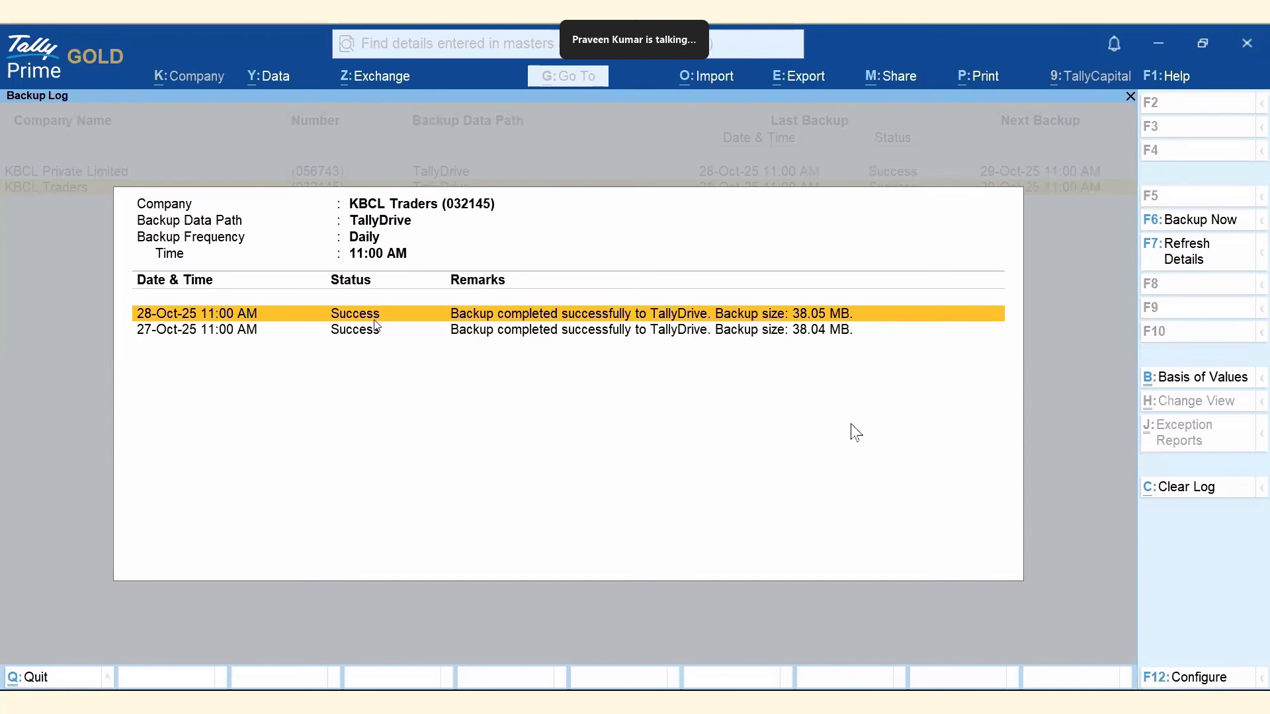
Close the KBCL Traders backup log.
key(Escape)
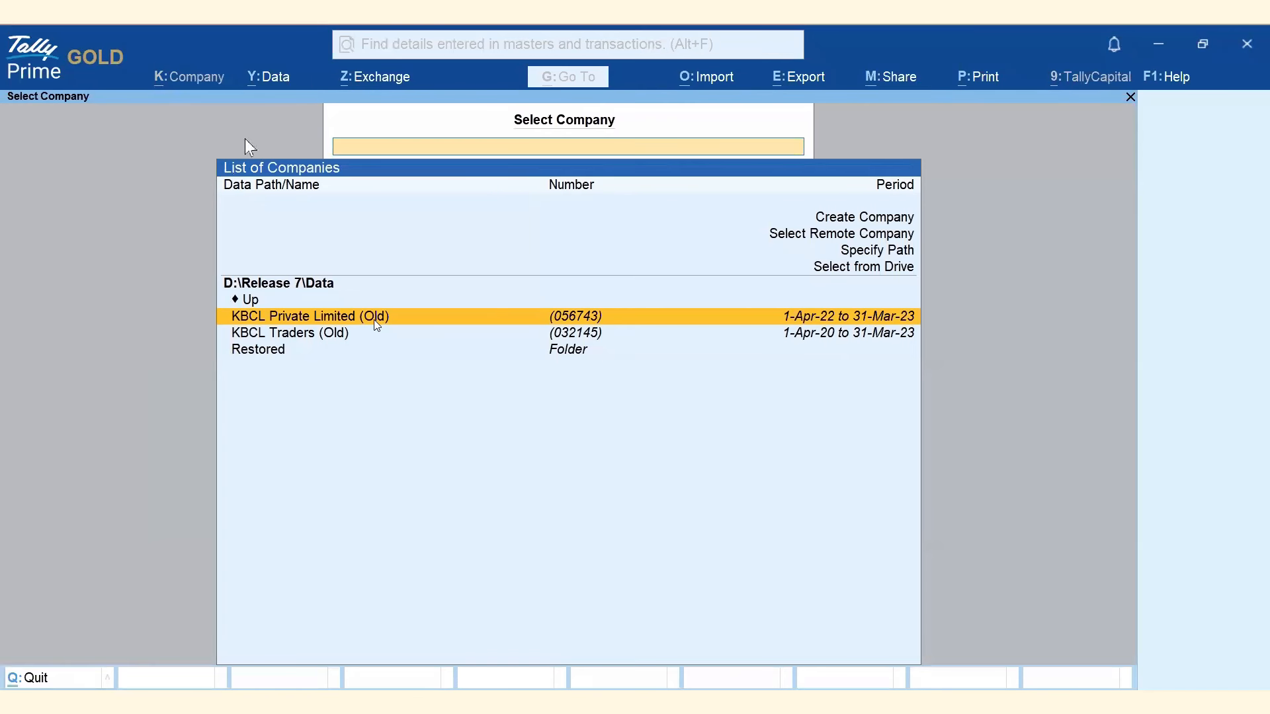
Start a restore into D:\Release 7\Data\Restored with TallyDrive as the backup source.
click(270, 79)
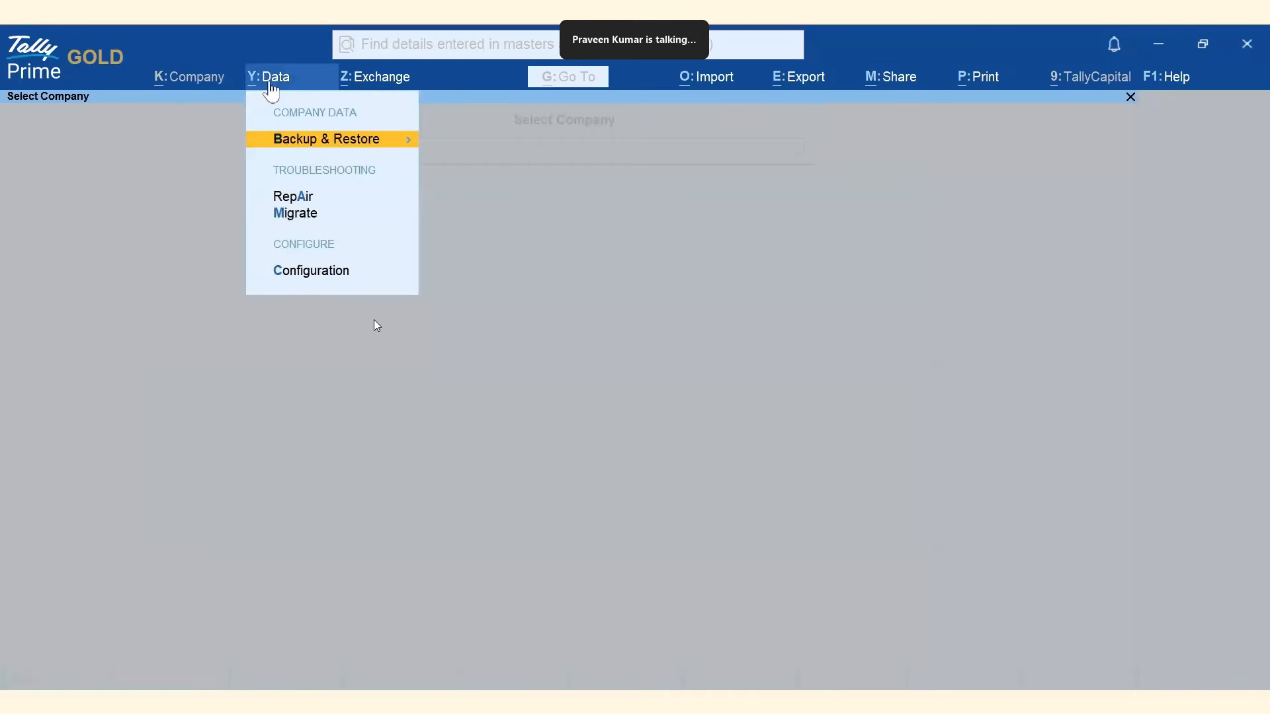
click(303, 140)
click(474, 191)
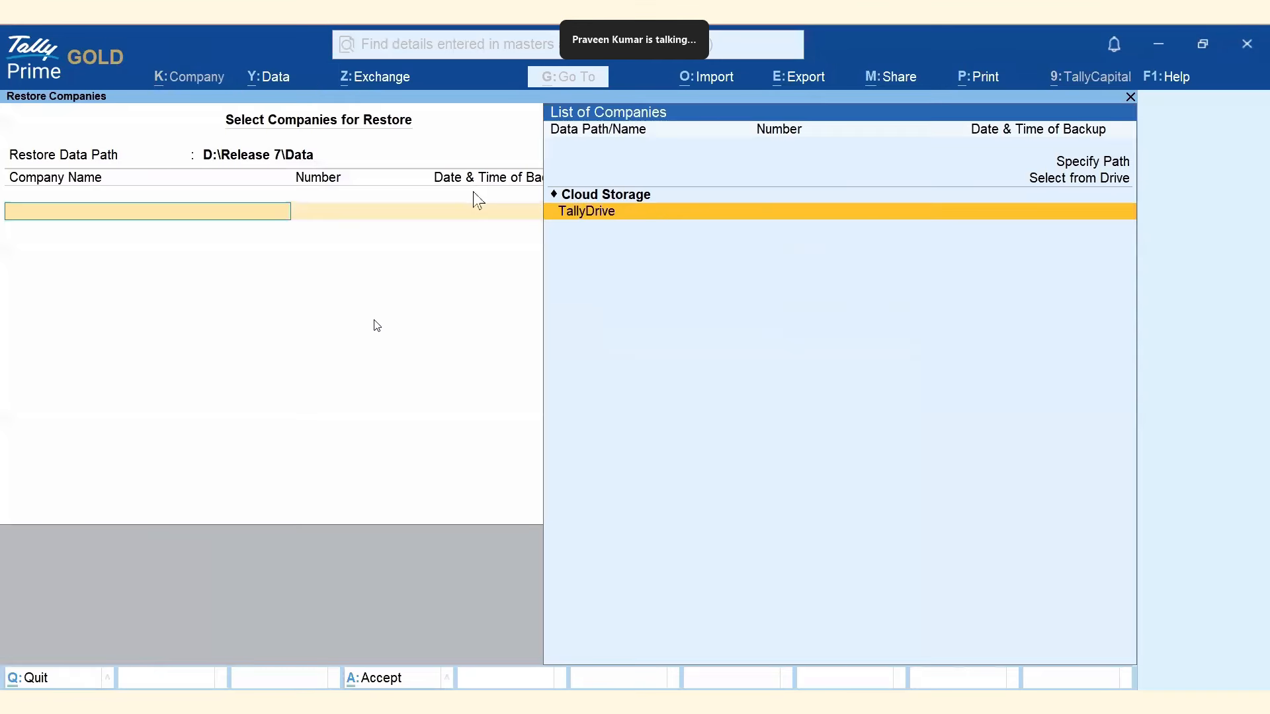
key(BackSpace)
key(Down)
key(Down)
key(Down)
key(Down)
key(Return)
key(Return)
click(594, 215)
key(Return)
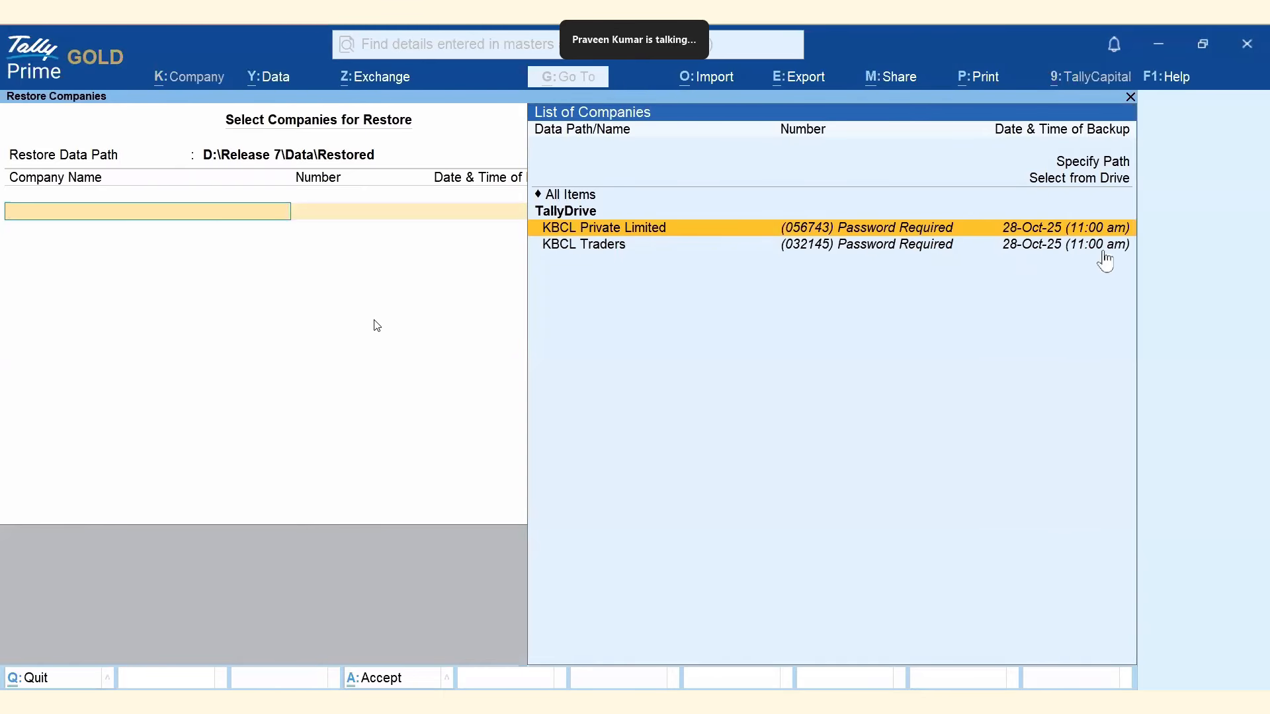
Add KBCL Private Limited and KBCL Traders with their 28-Oct-25 versions and accept.
click(643, 231)
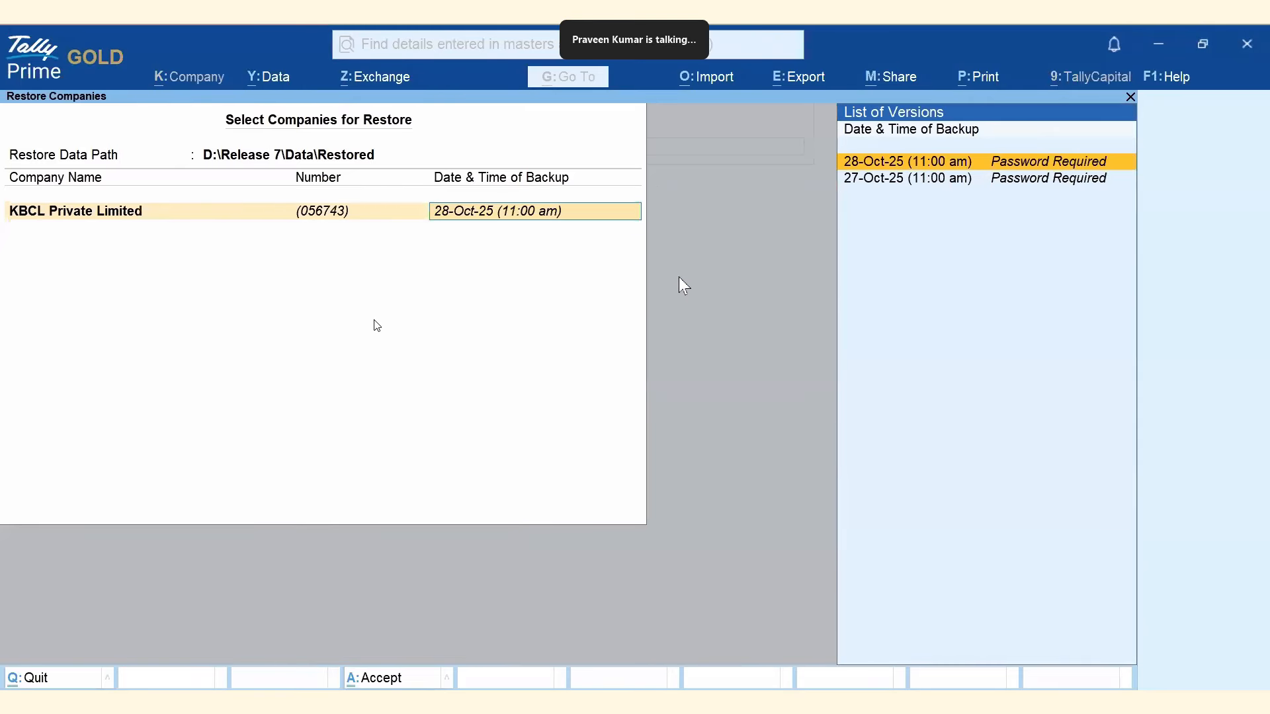
click(885, 165)
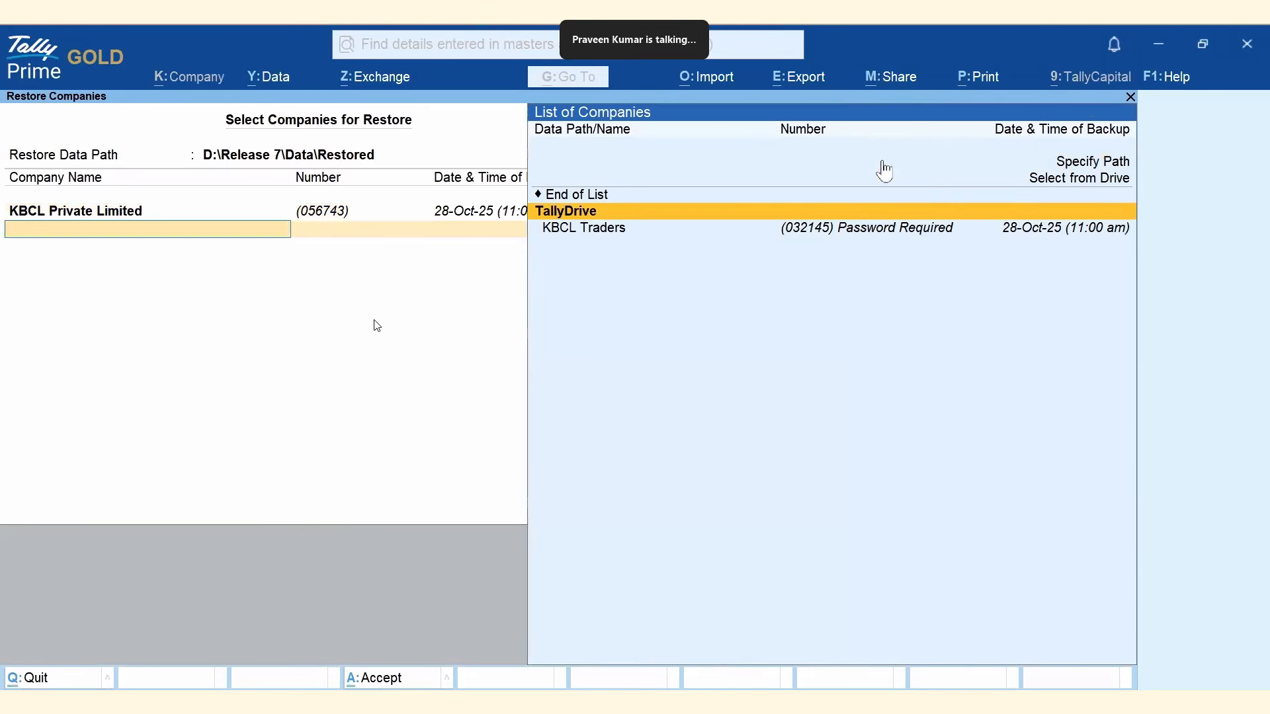
click(598, 228)
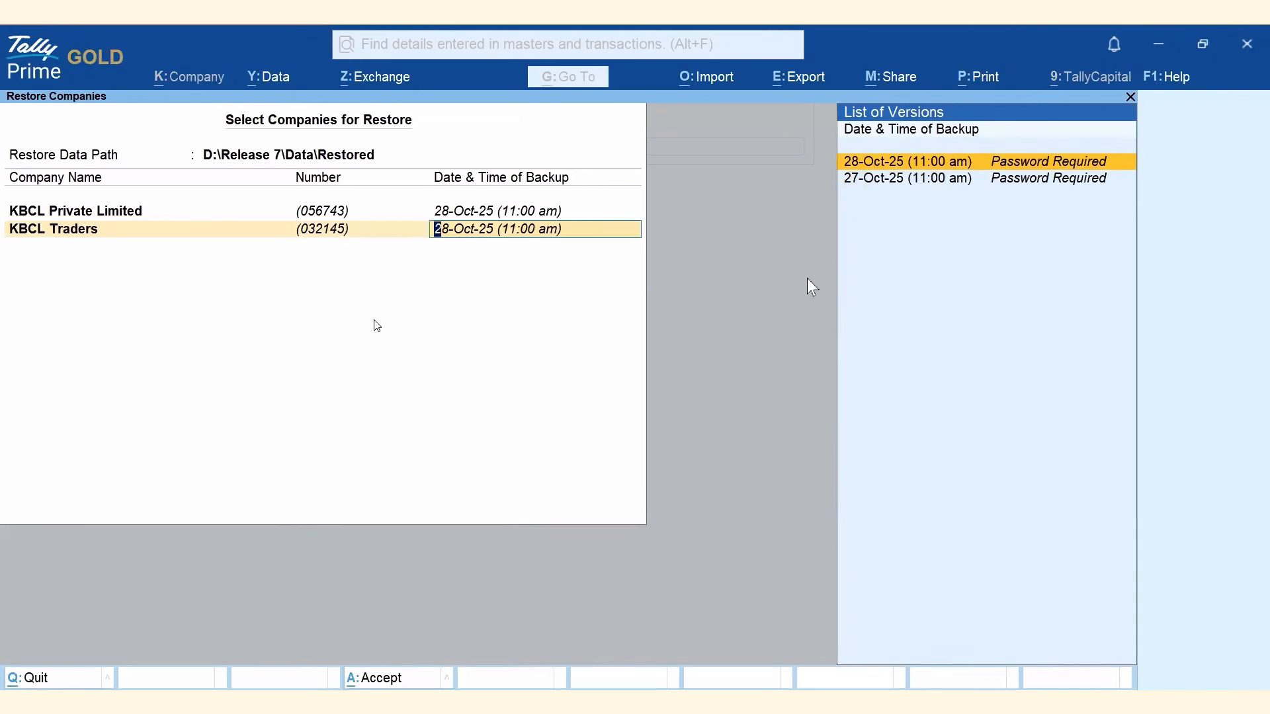
key(Return)
key(Return)
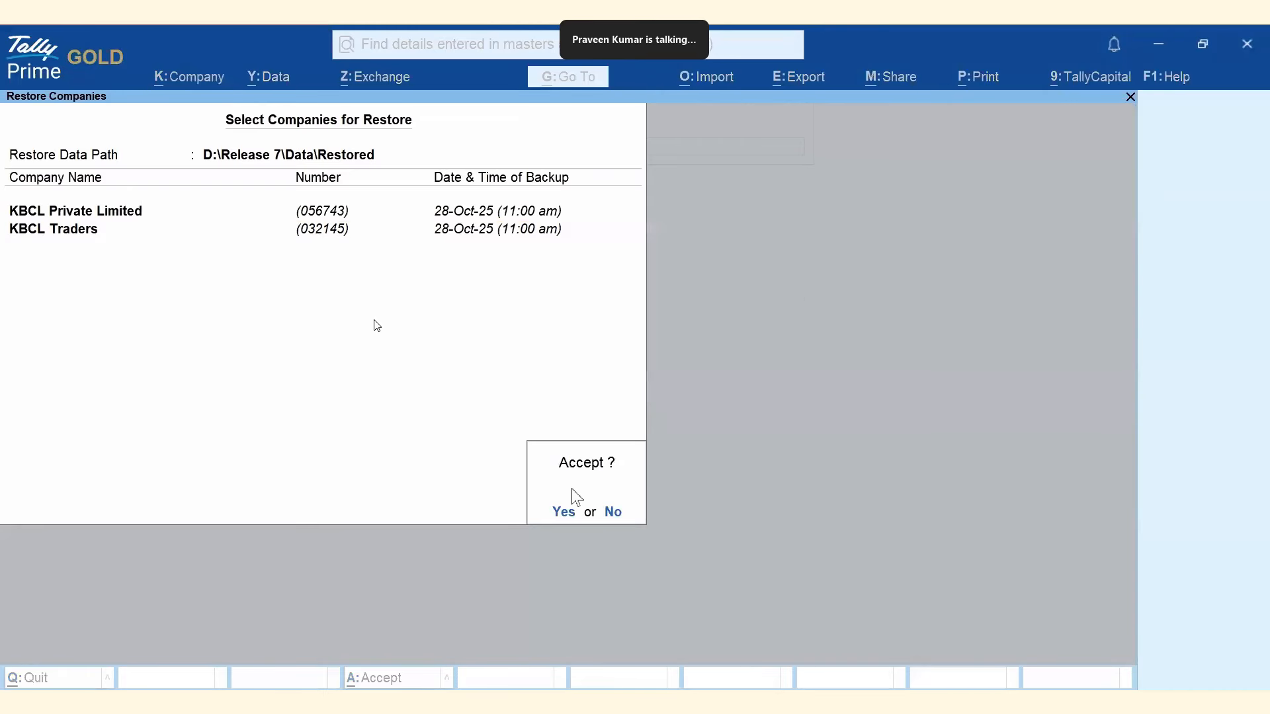
click(564, 512)
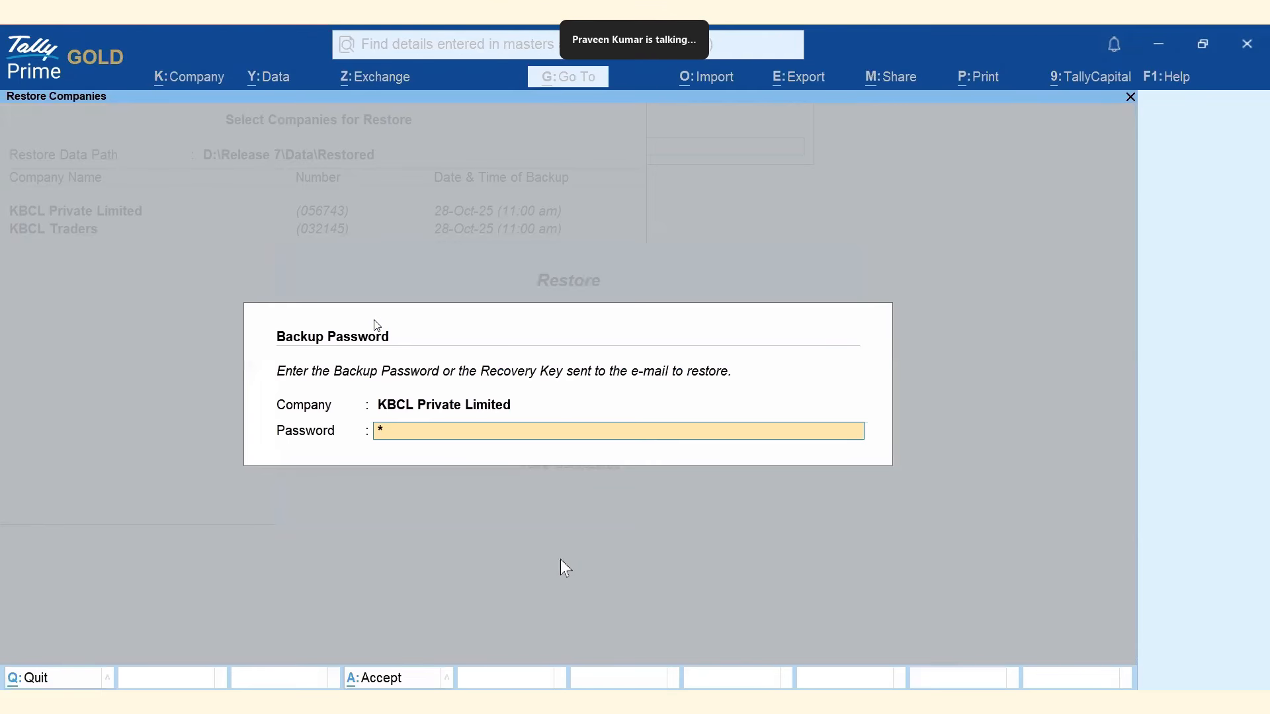
Submit the backup password so the restore of both companies finishes.
key(Return)
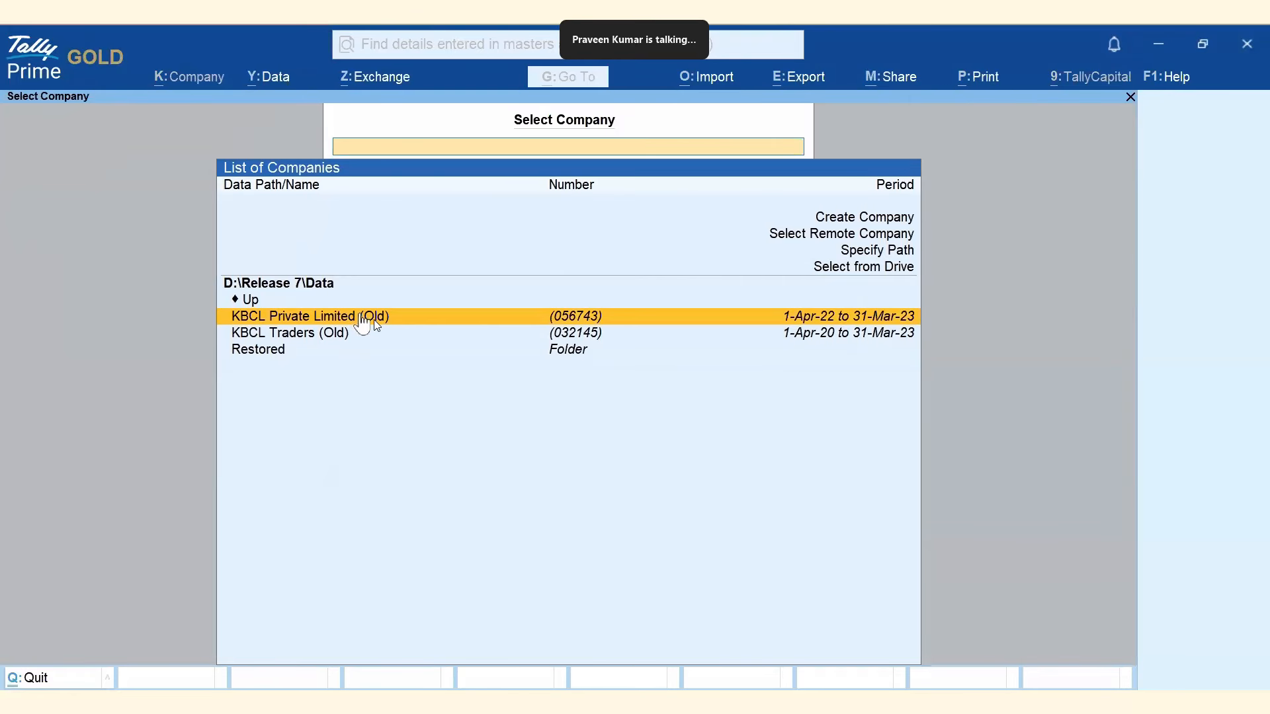
Open KBCL Private Limited (Old), check Statistics showing 7,260 vouchers and 1,238 ledgers, then return.
click(363, 324)
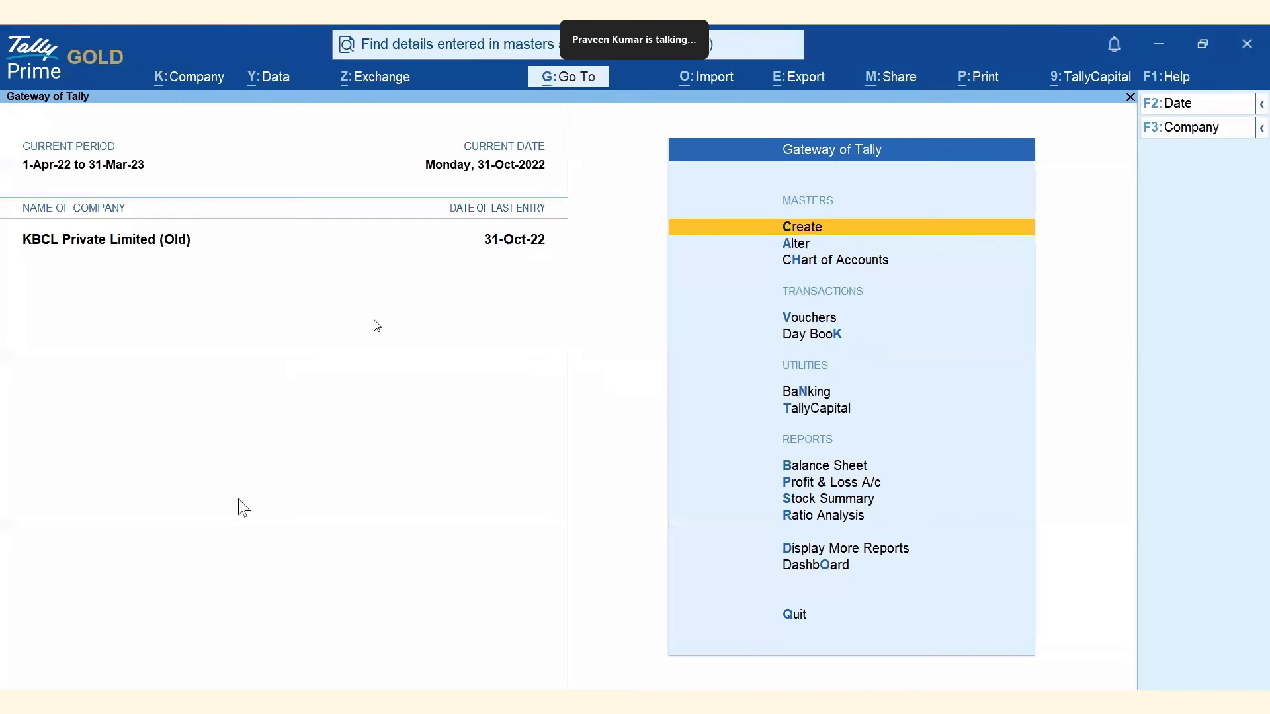
key(d)
key(s)
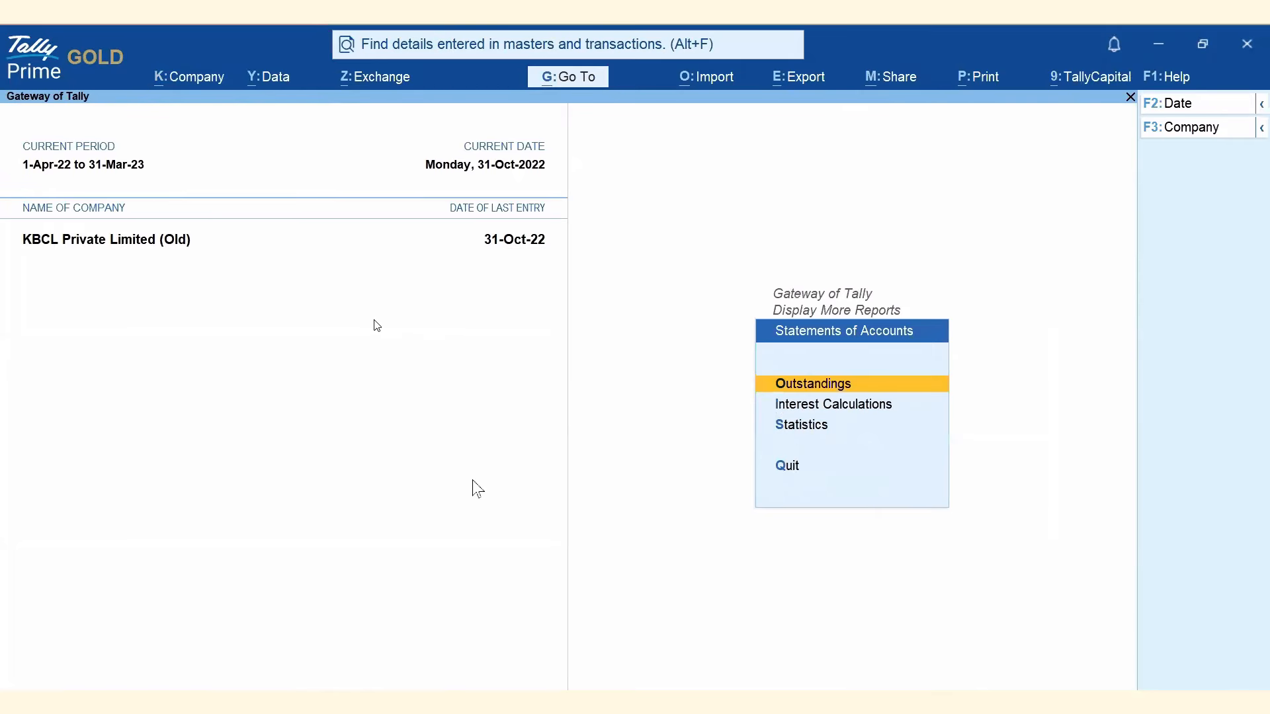
key(Down)
key(Down)
key(Return)
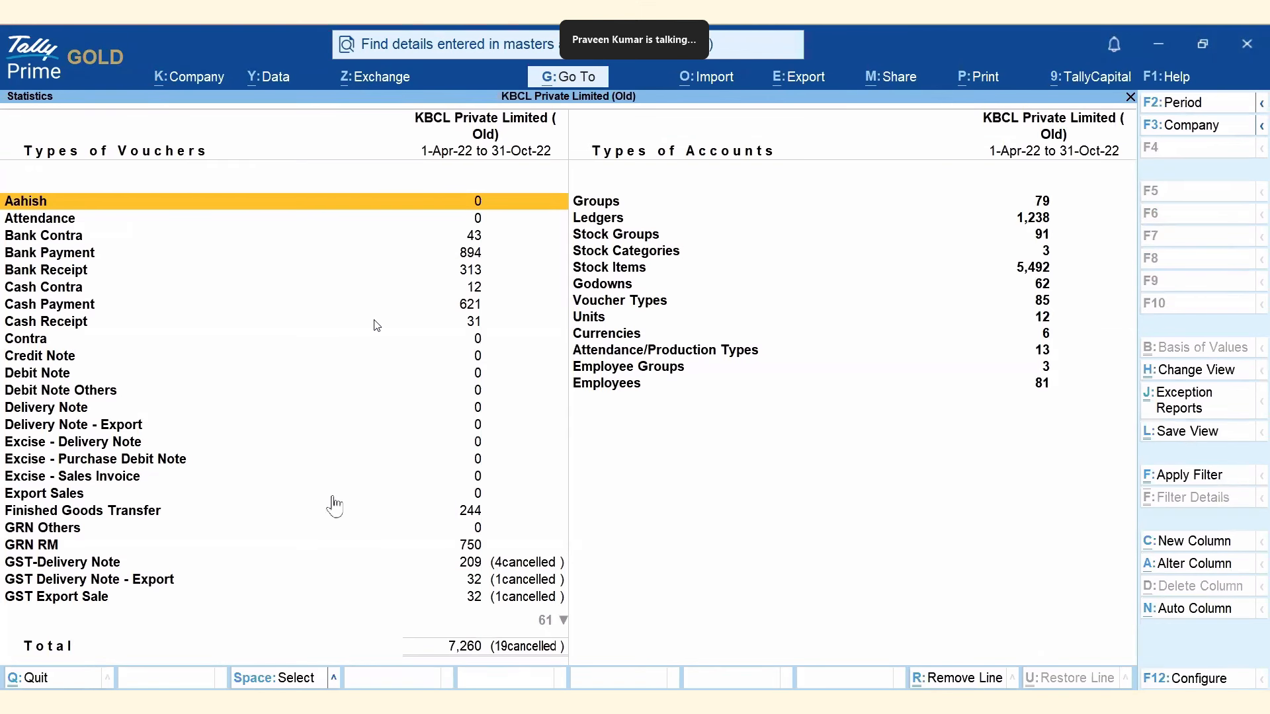
key(Escape)
key(Escape)
key(Escape)
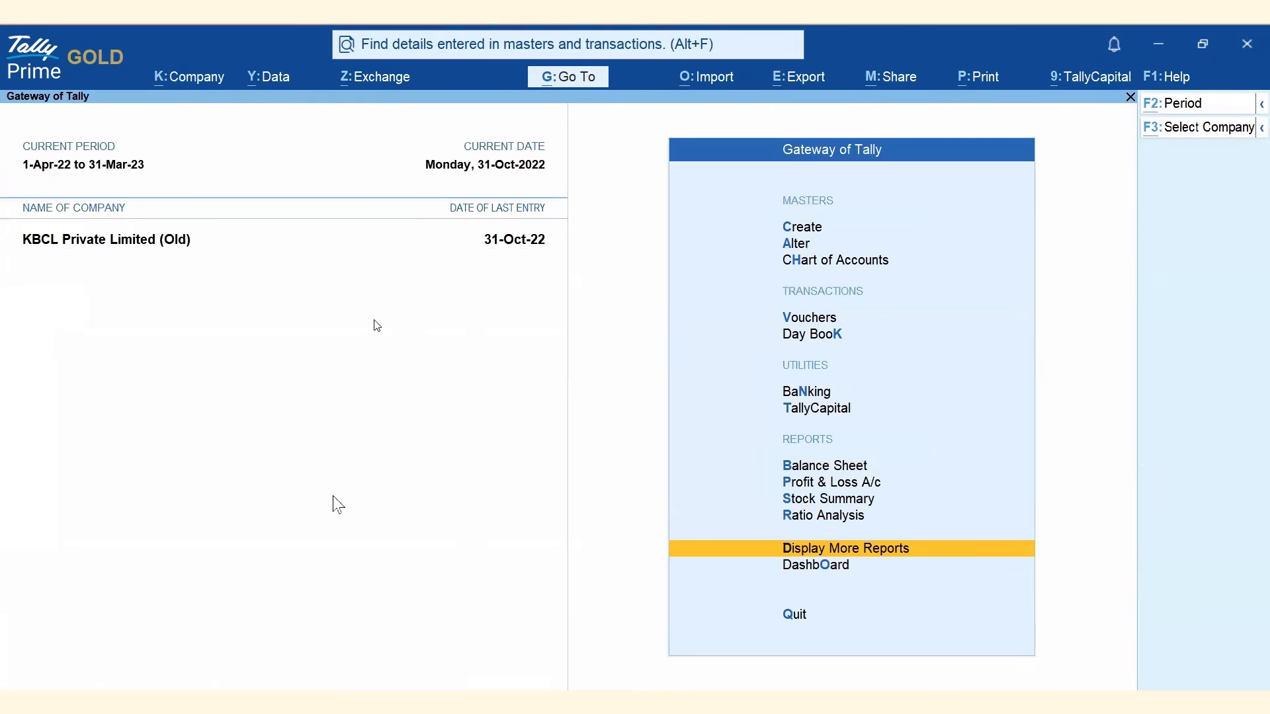
Load the restored KBCL Private Limited from the Restored folder.
key(alt+k)
key(Down)
key(Down)
key(Down)
key(Return)
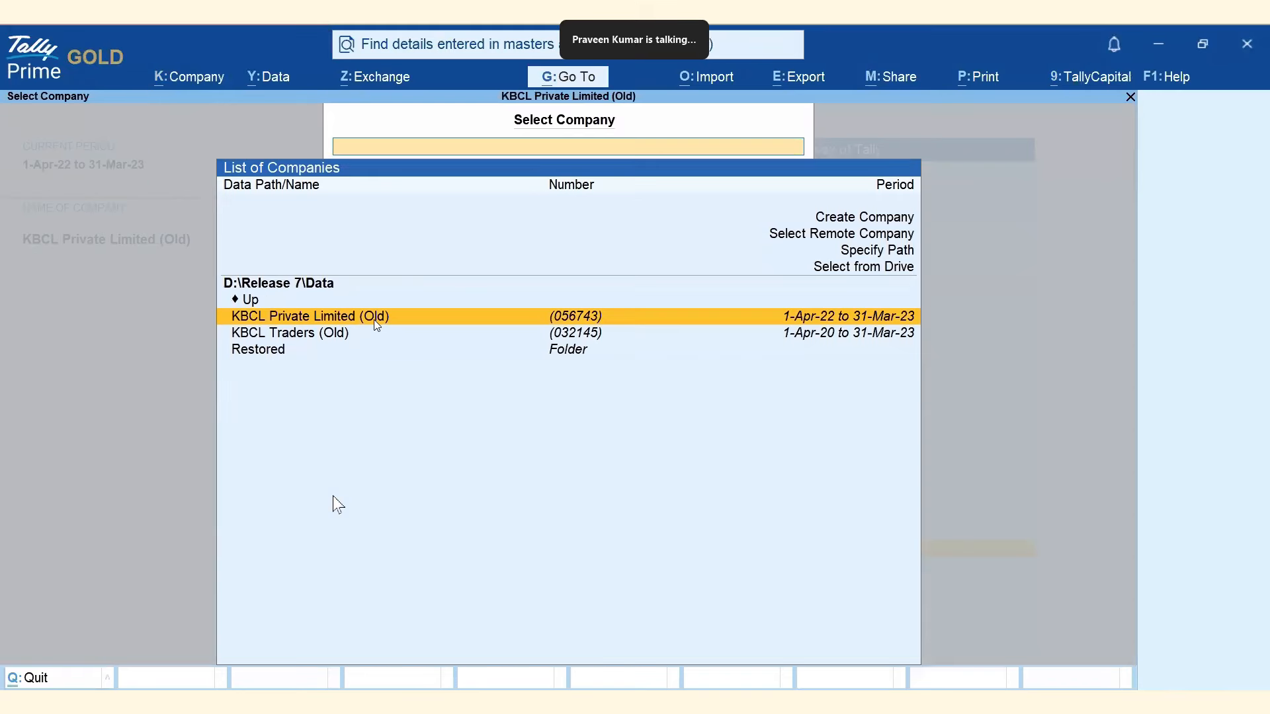
key(Down)
key(Down)
key(Return)
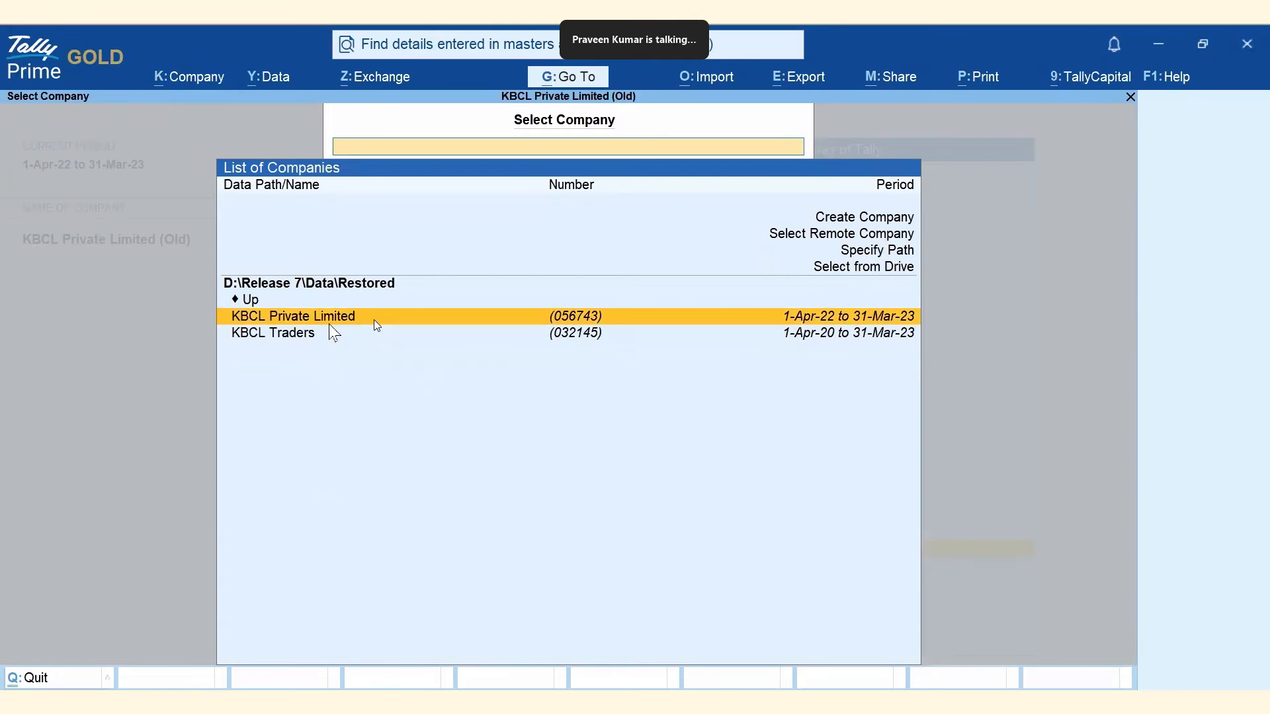
key(Return)
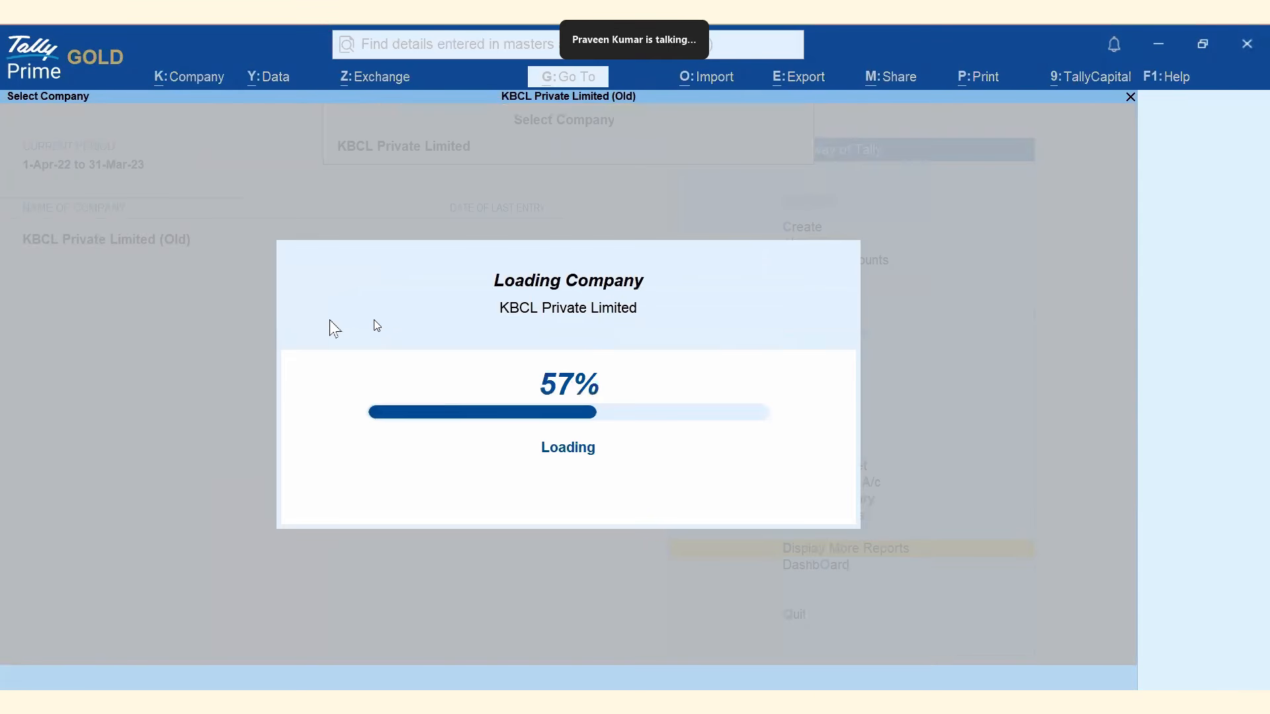
View its Statistics, confirming 7,260 vouchers and 1,238 ledgers, then return to the gateway.
key(Return)
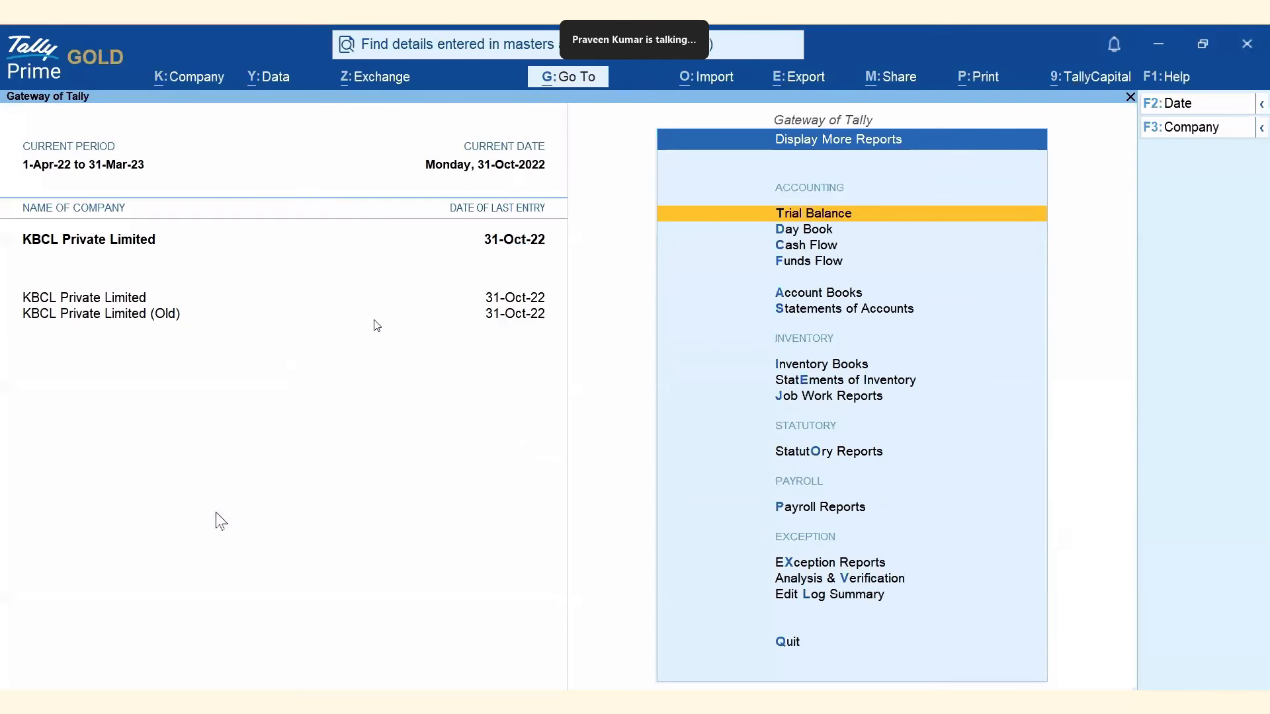
key(s)
key(s)
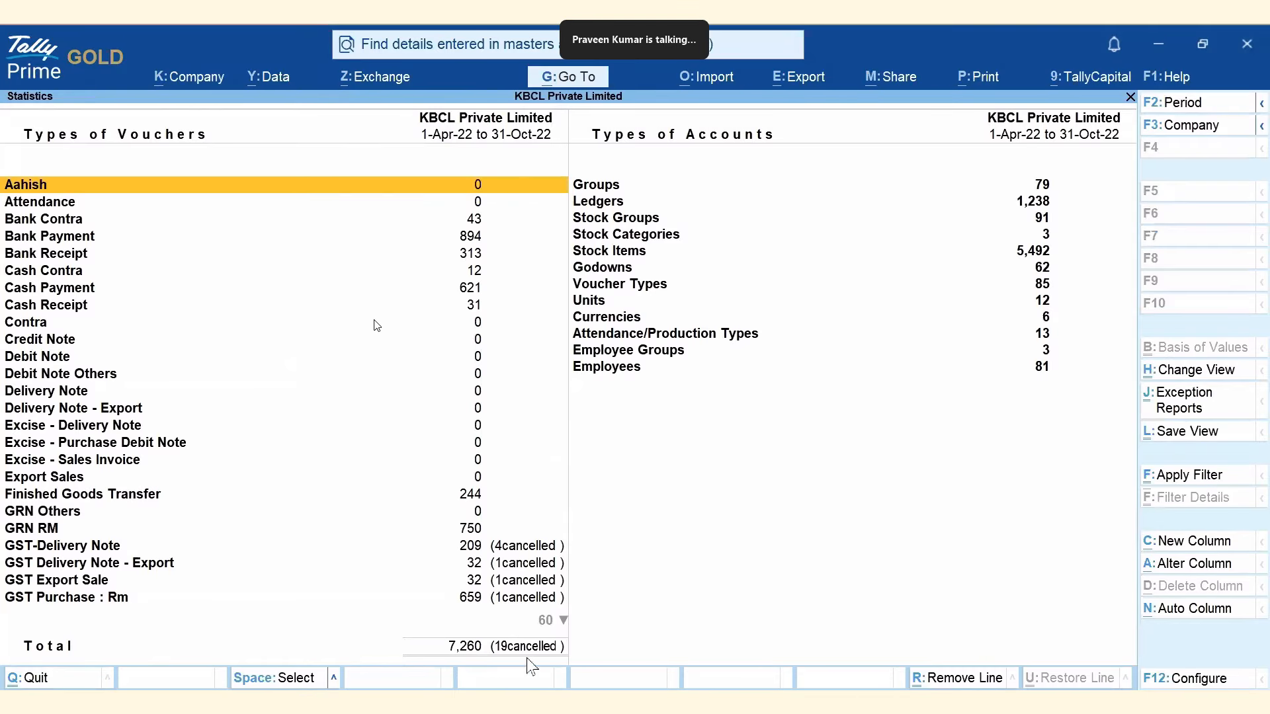
key(Escape)
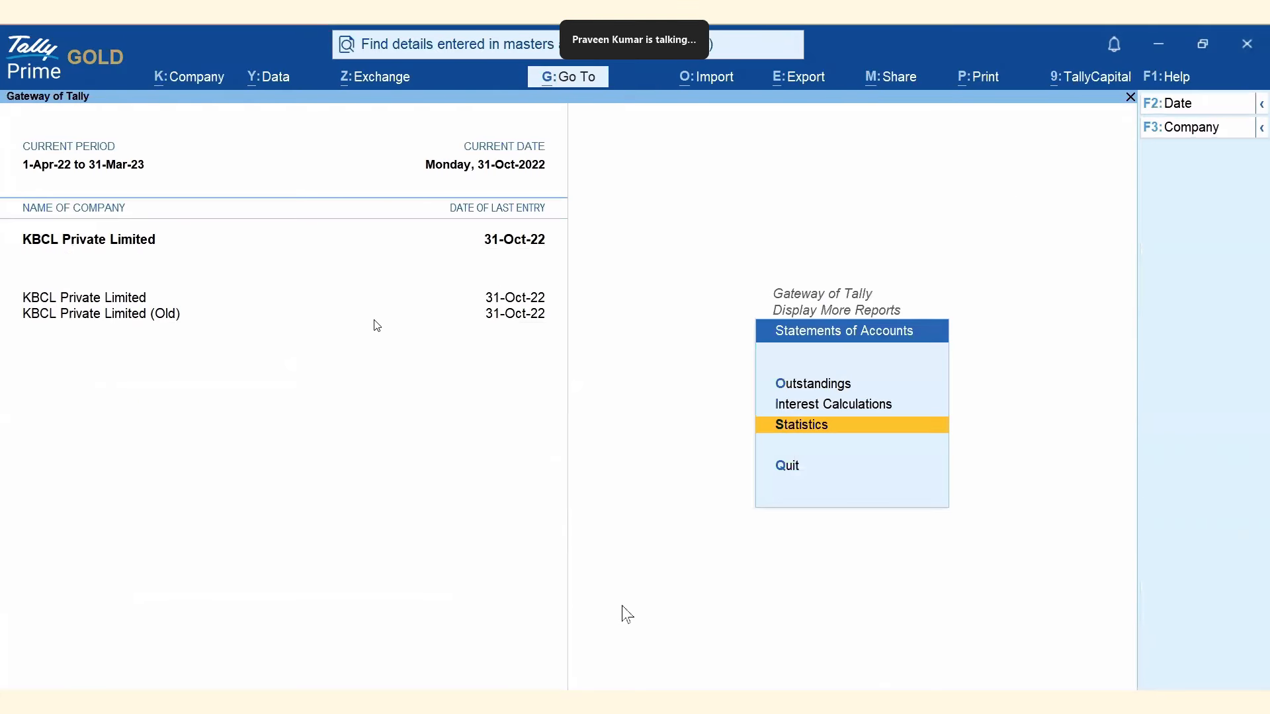
key(Escape)
key(Escape)
key(alt+k)
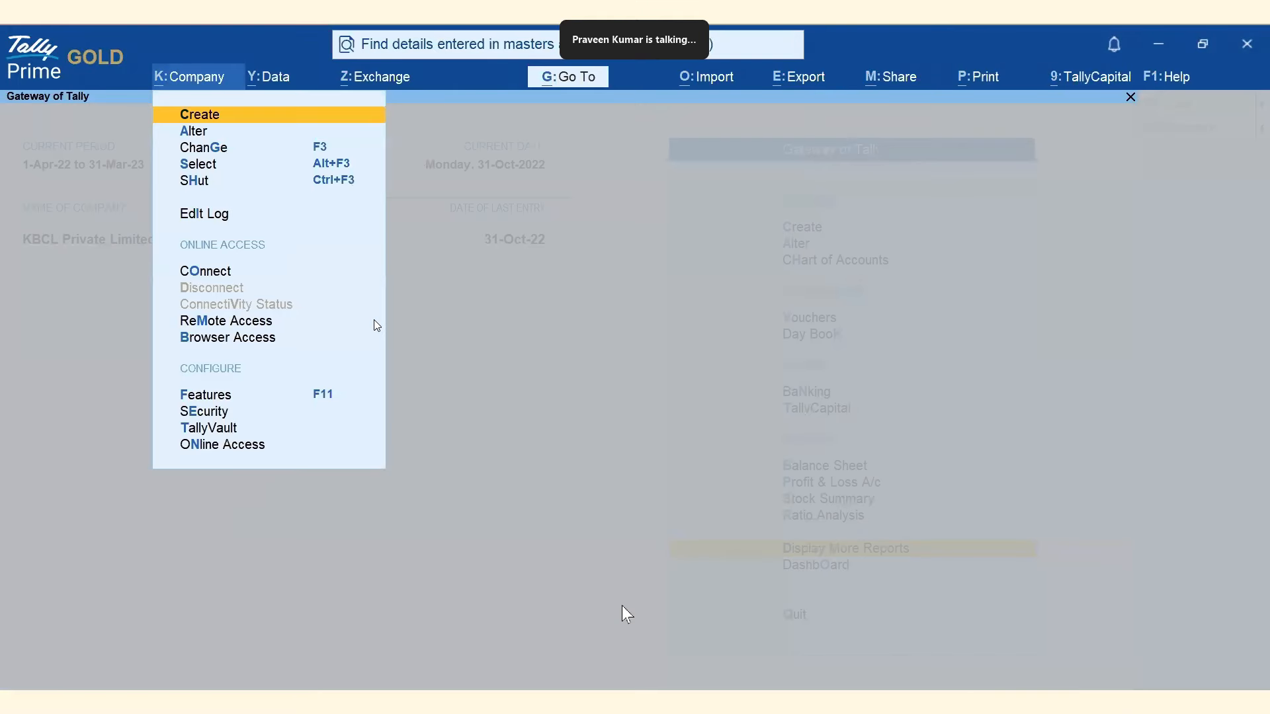
Shut the loaded company, load KBCL Traders (Old) from D:\Release 7\Data, and view its Statistics.
key(Down)
key(Down)
key(Down)
key(Down)
key(Return)
key(Return)
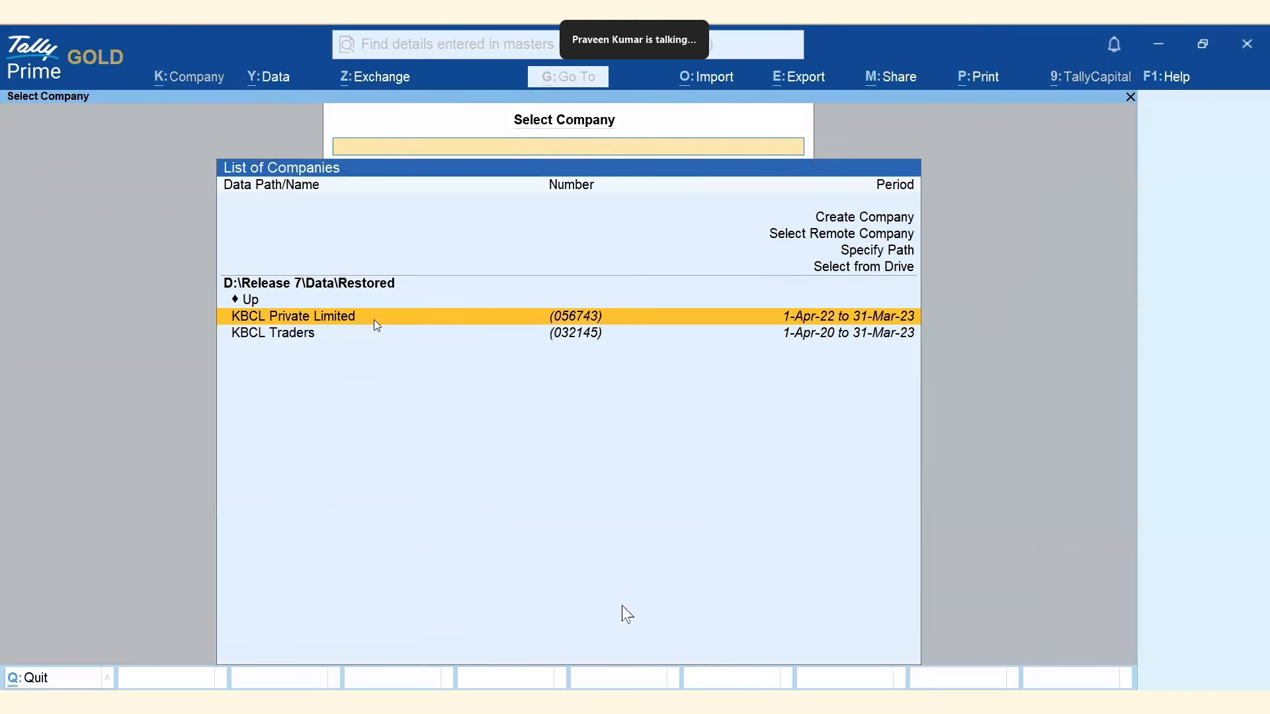
key(Down)
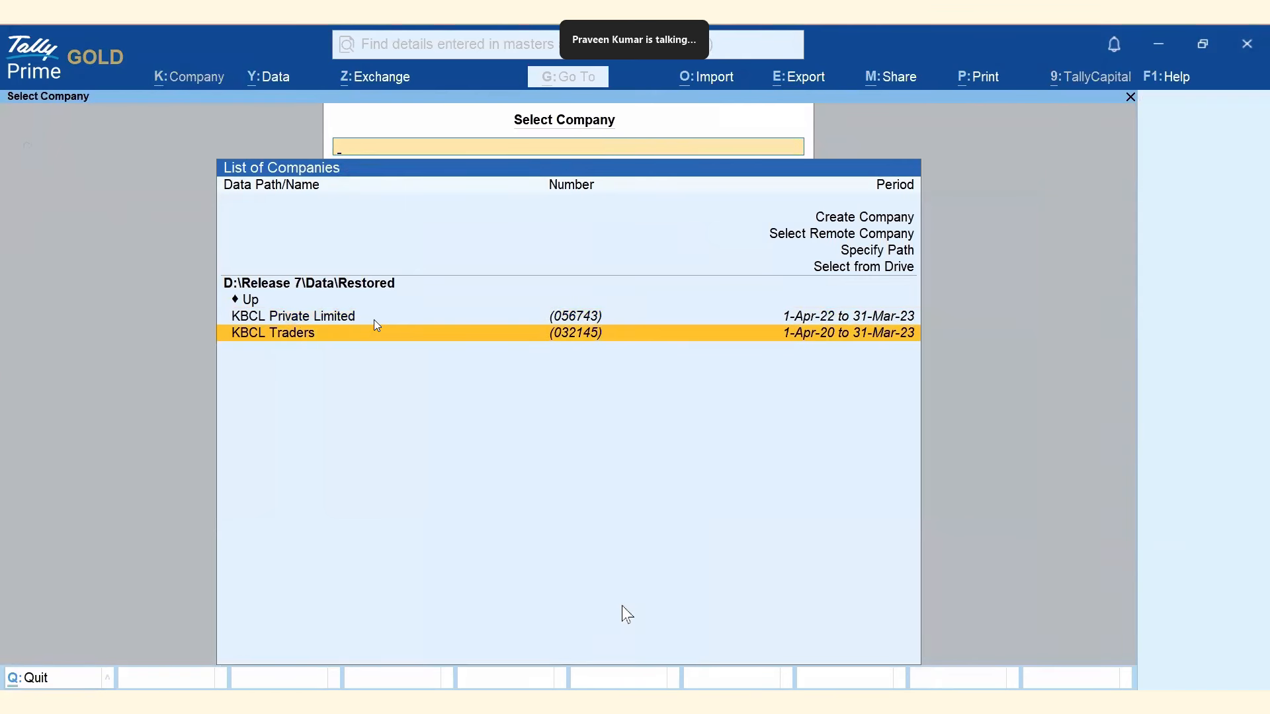
key(Up)
key(Up)
key(Return)
key(Down)
key(Down)
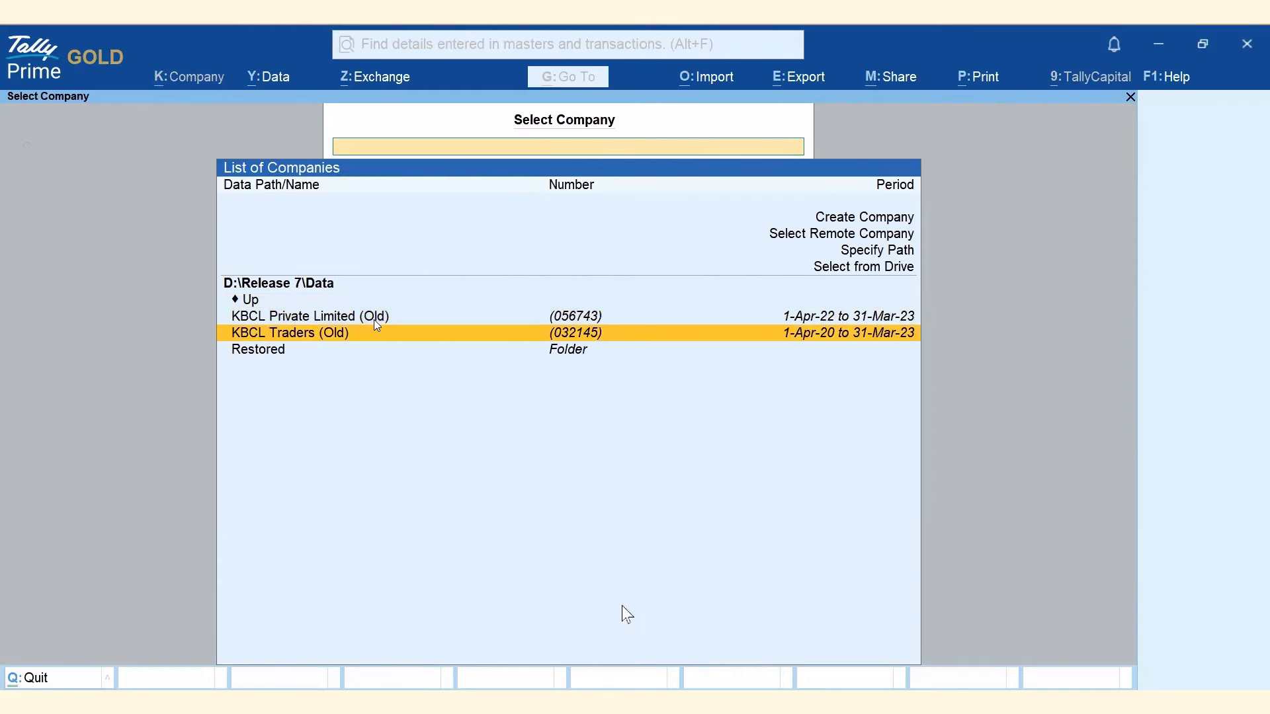
key(Return)
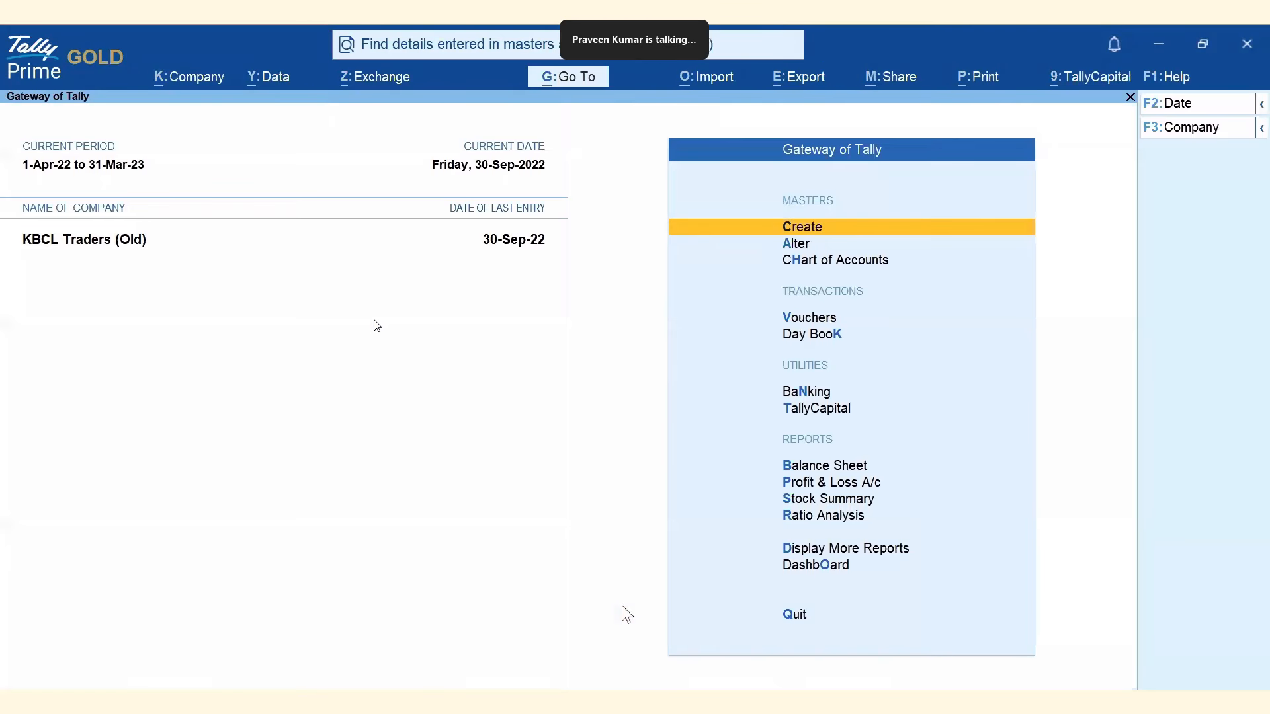
key(d)
key(s)
key(s)
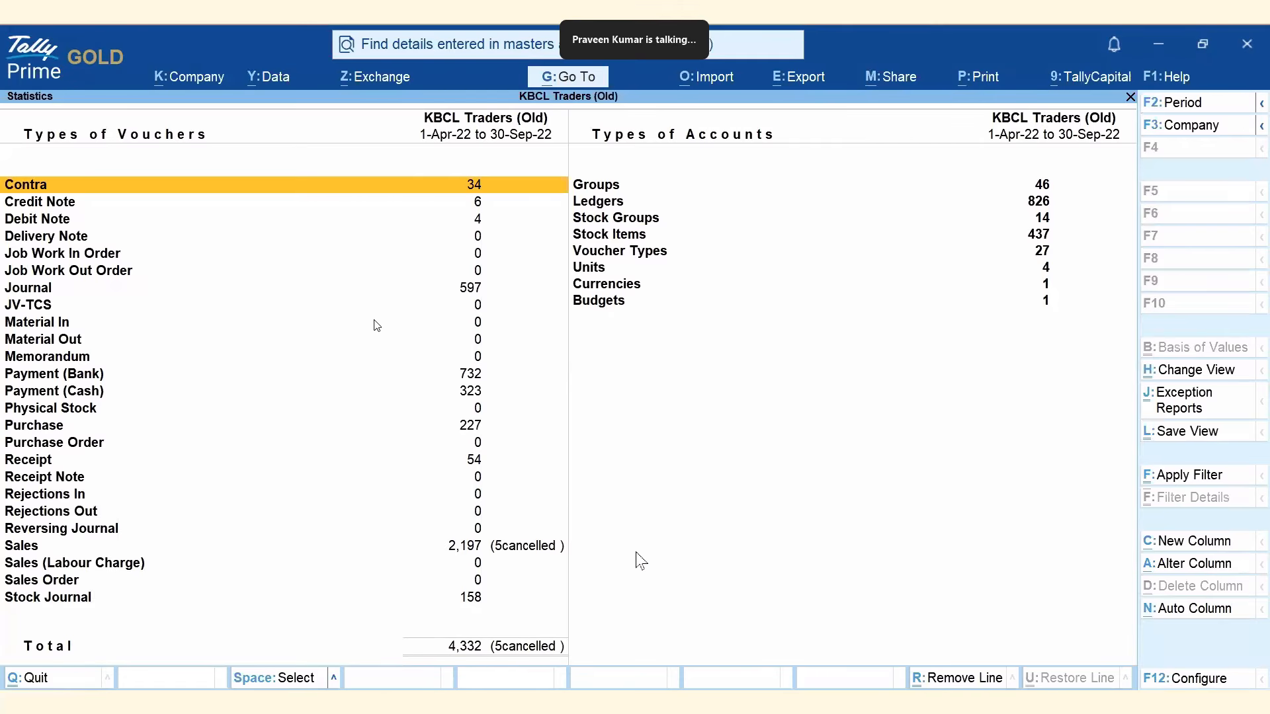
key(Escape)
Load the restored KBCL Traders from the Restored folder and open its Statistics report.
key(alt+k)
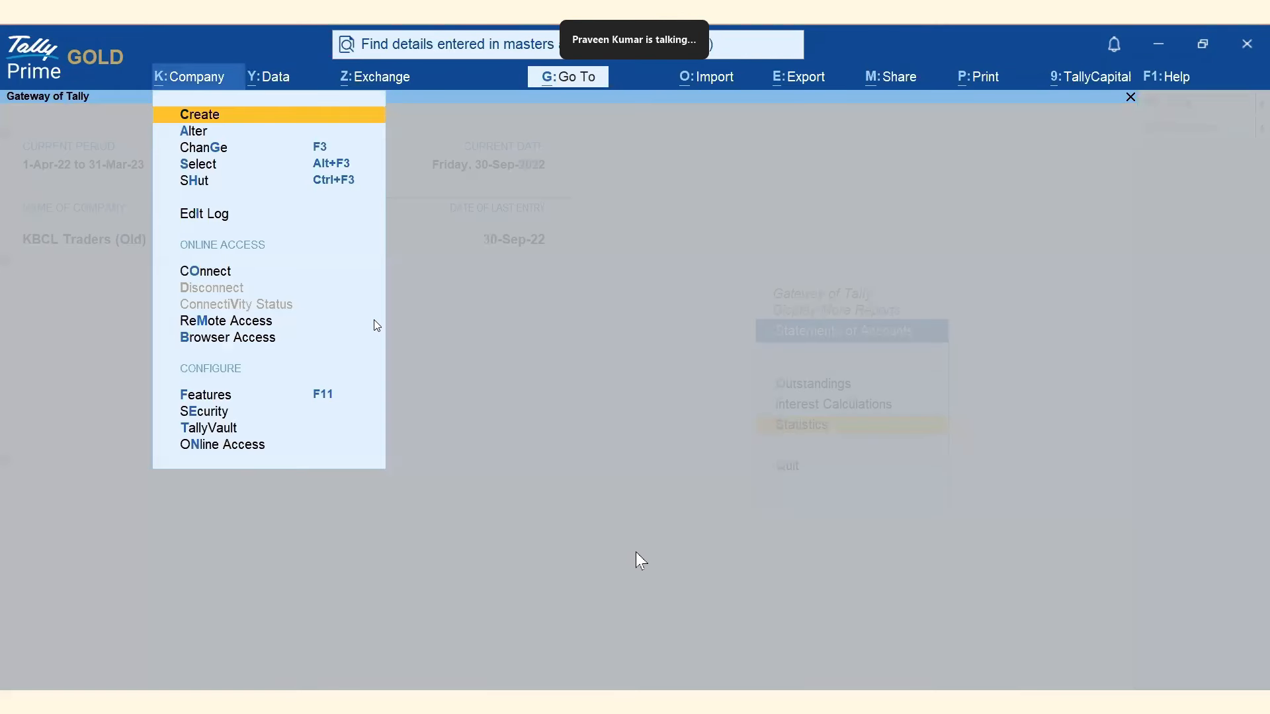
key(Down)
key(Down)
key(Down)
key(Return)
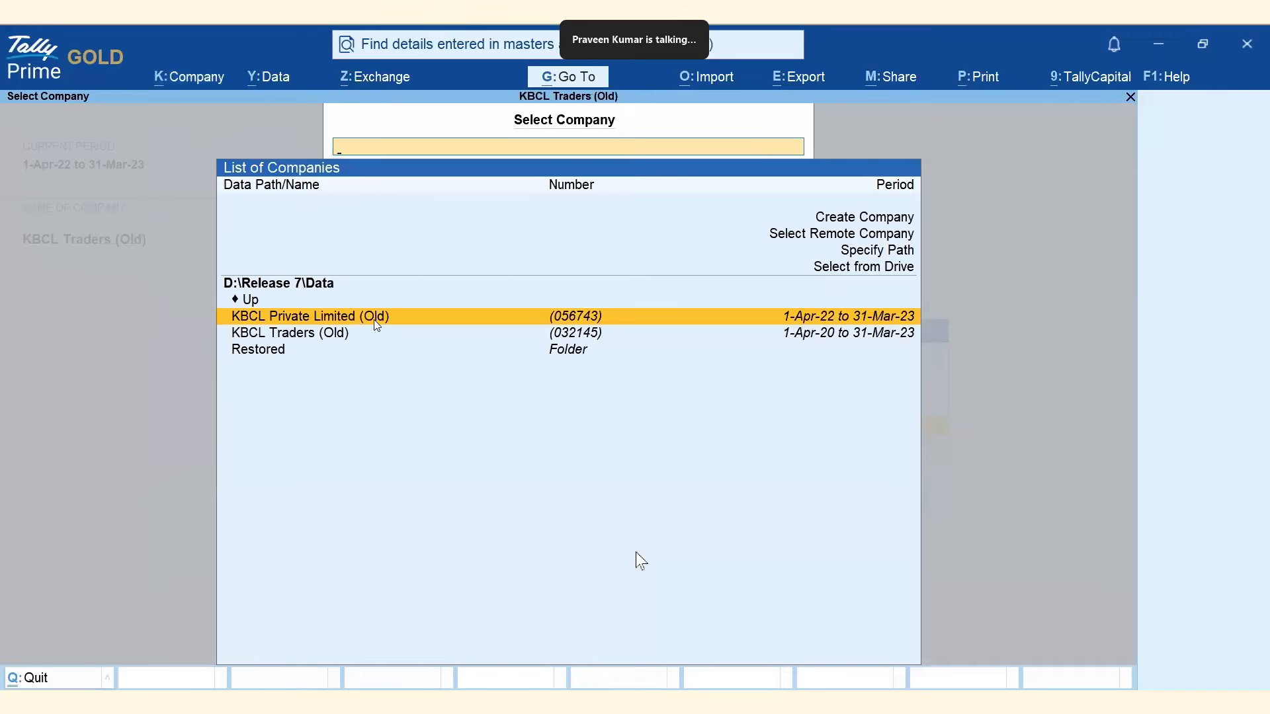
key(Down)
key(Down)
key(Return)
key(Down)
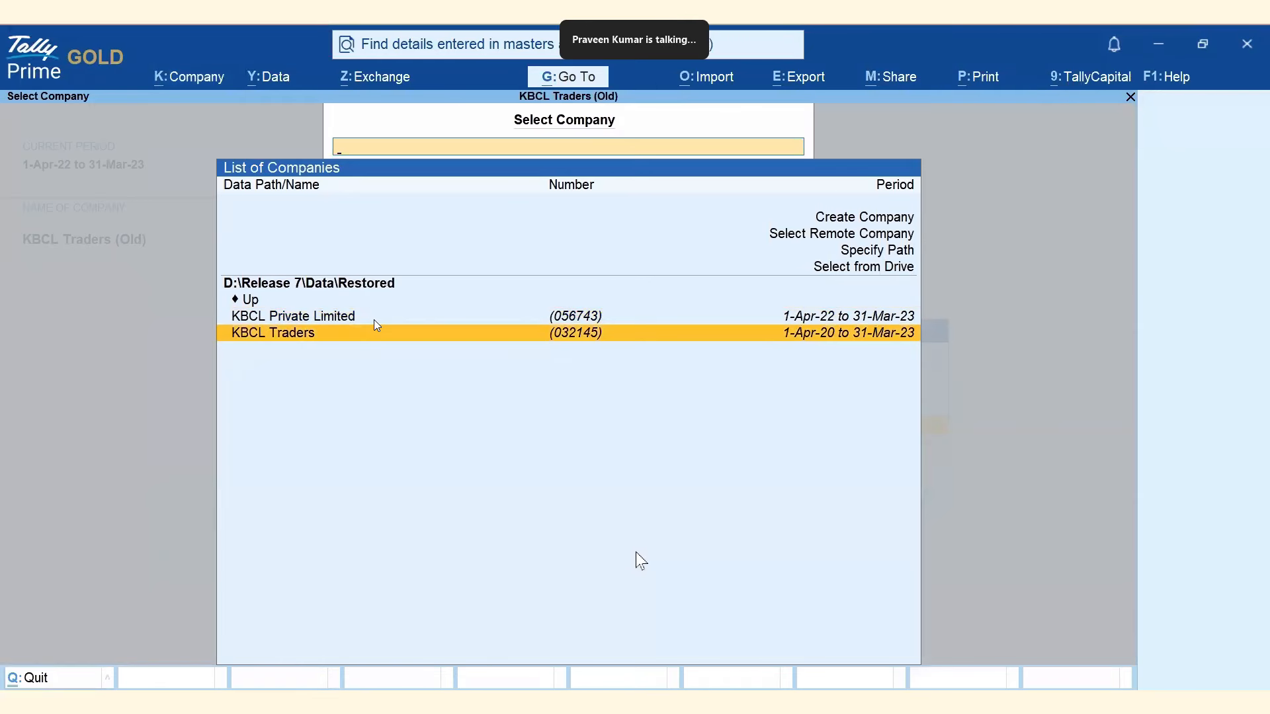
key(Return)
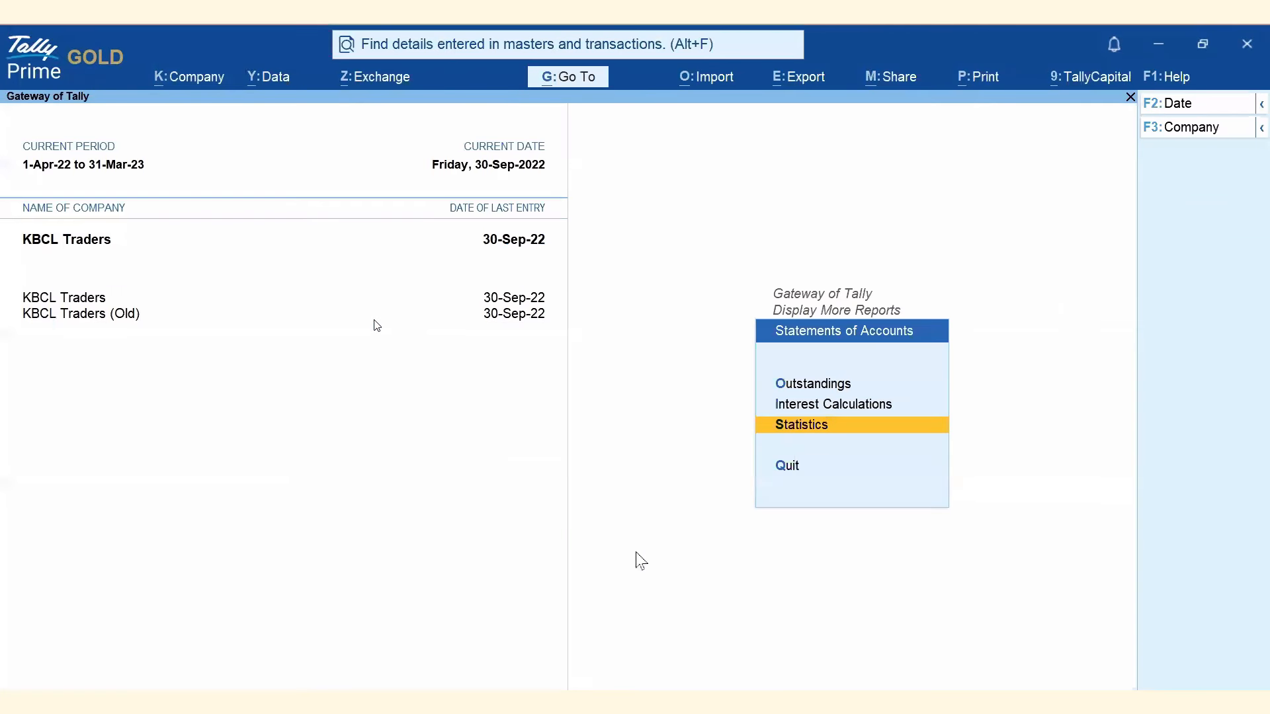
key(Return)
key(Up)
key(Up)
key(Up)
key(Up)
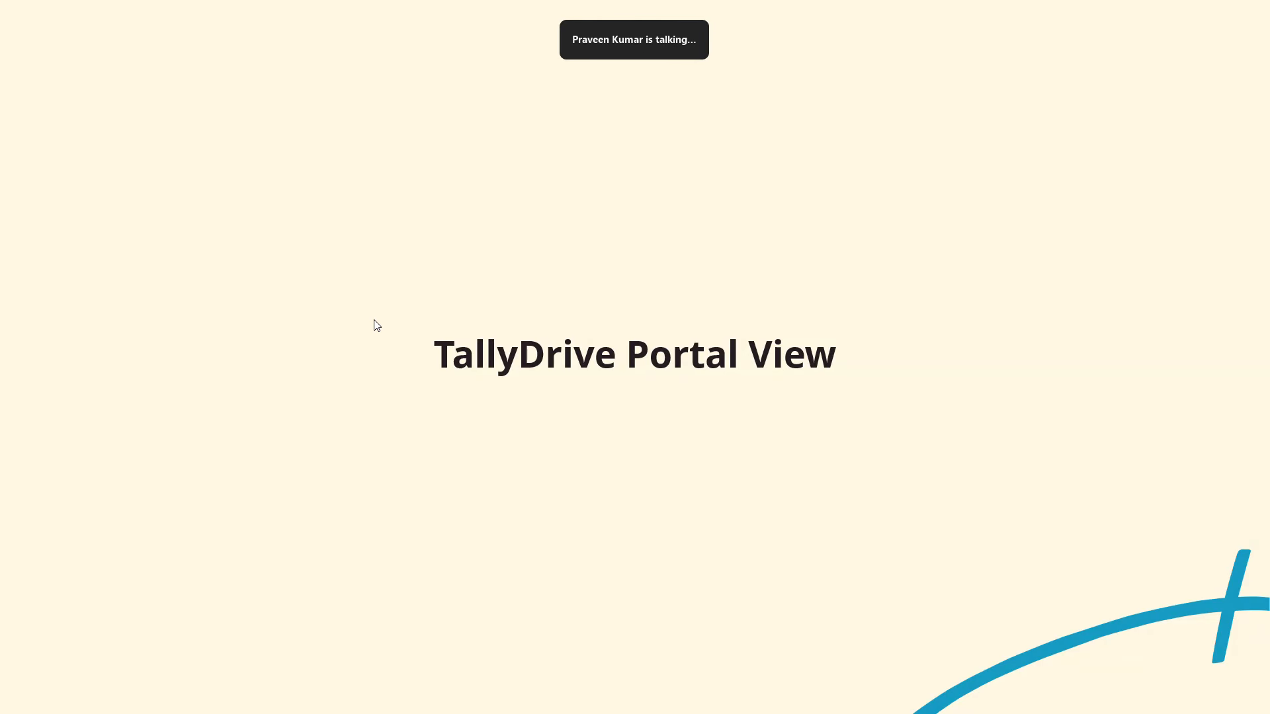
Advance the presentation to the next slide.
click(377, 326)
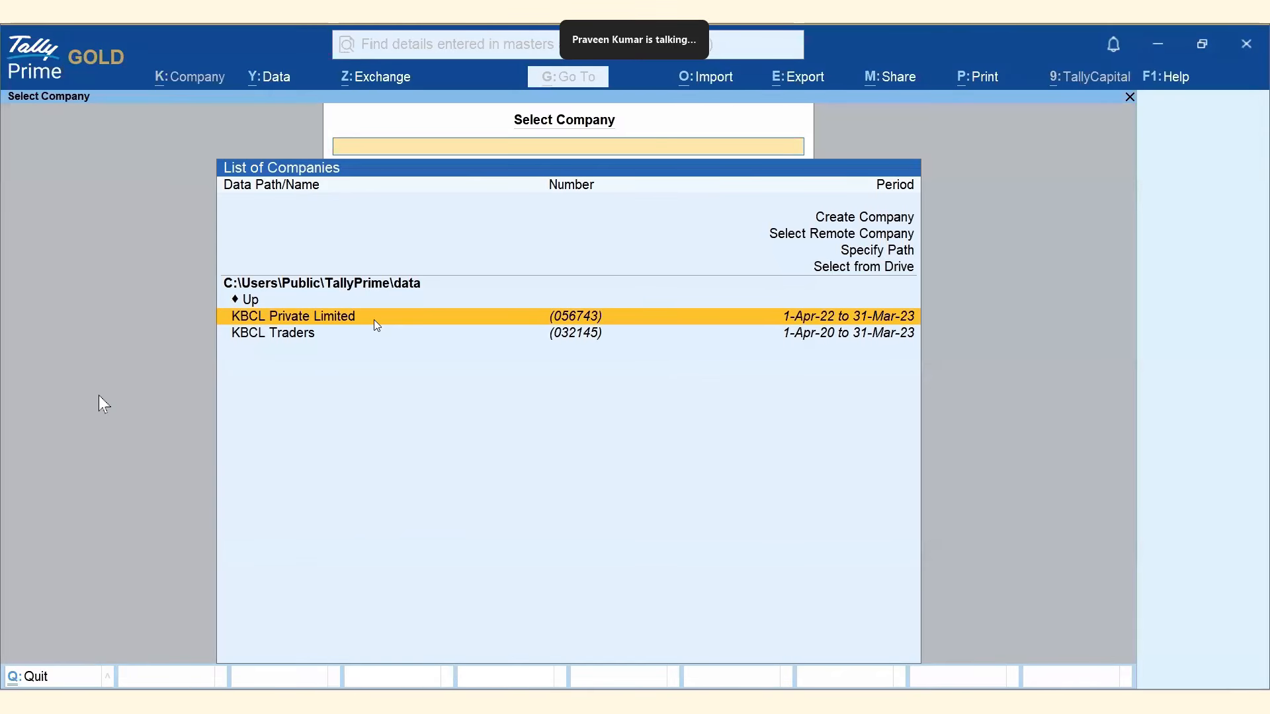
Log in to TallyDrive as the saved user and list the Primary site's KBCL backups in the portal.
click(267, 76)
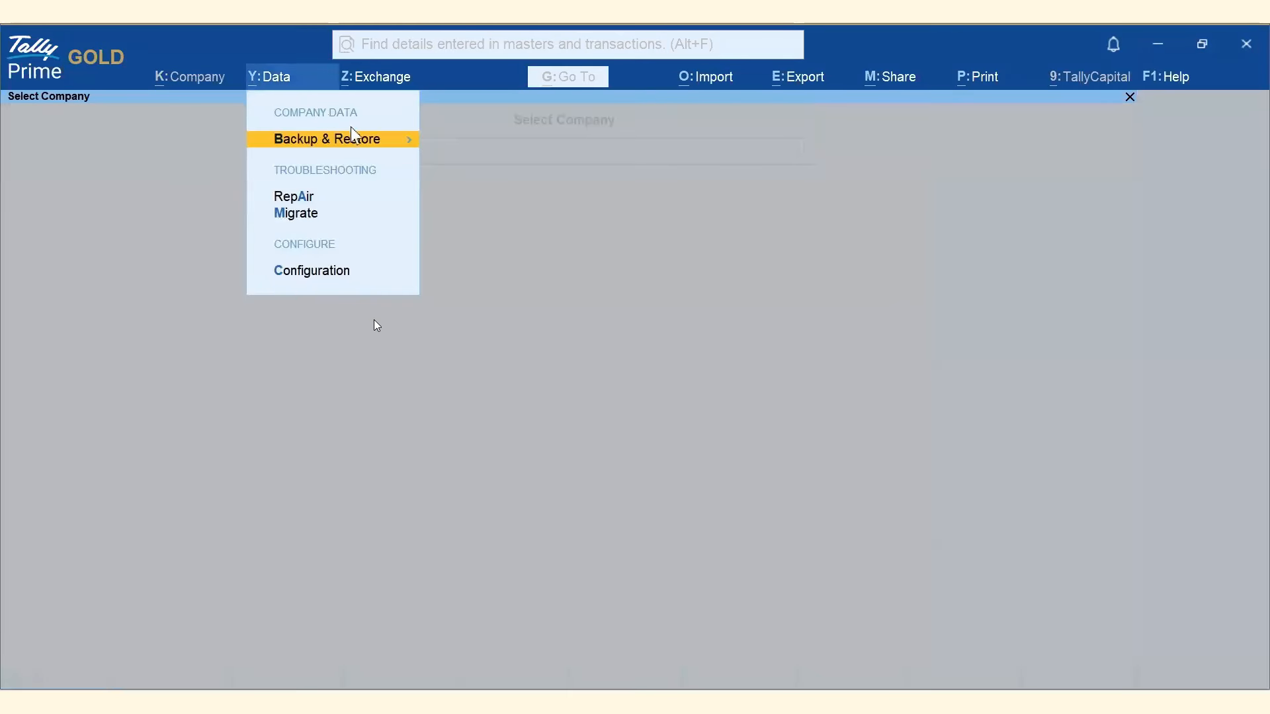
click(367, 142)
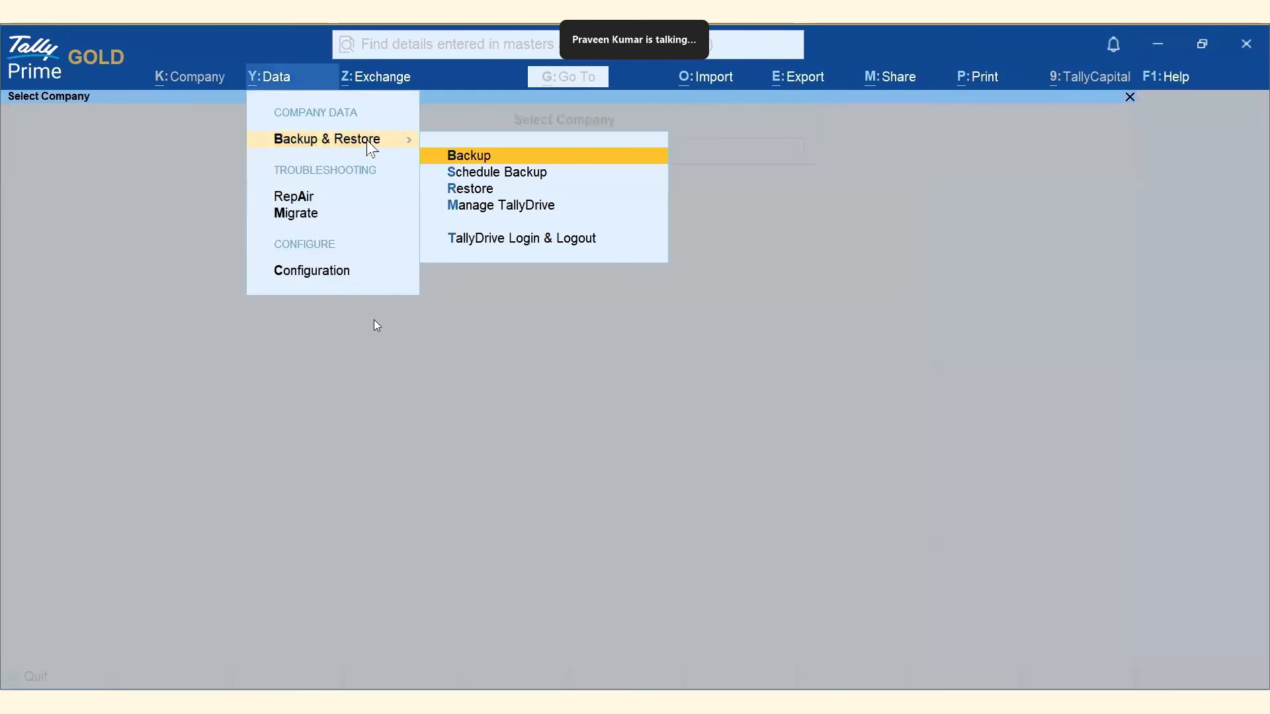
click(521, 208)
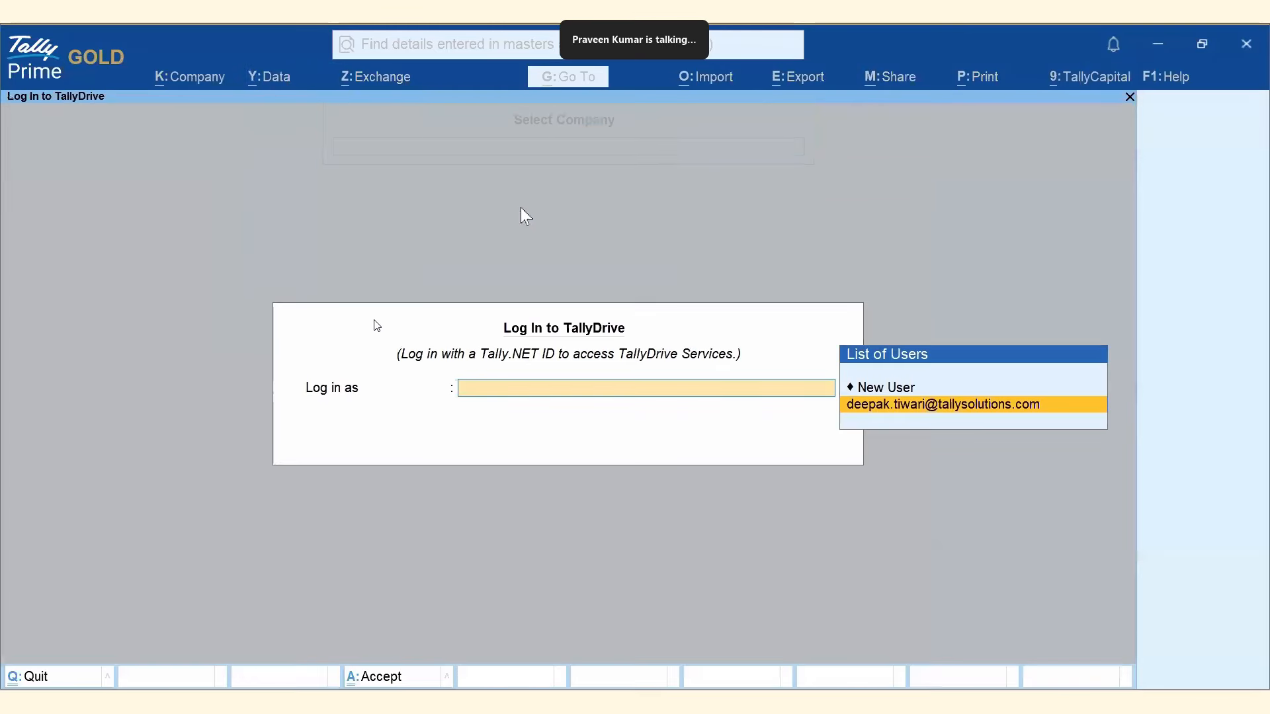
click(925, 406)
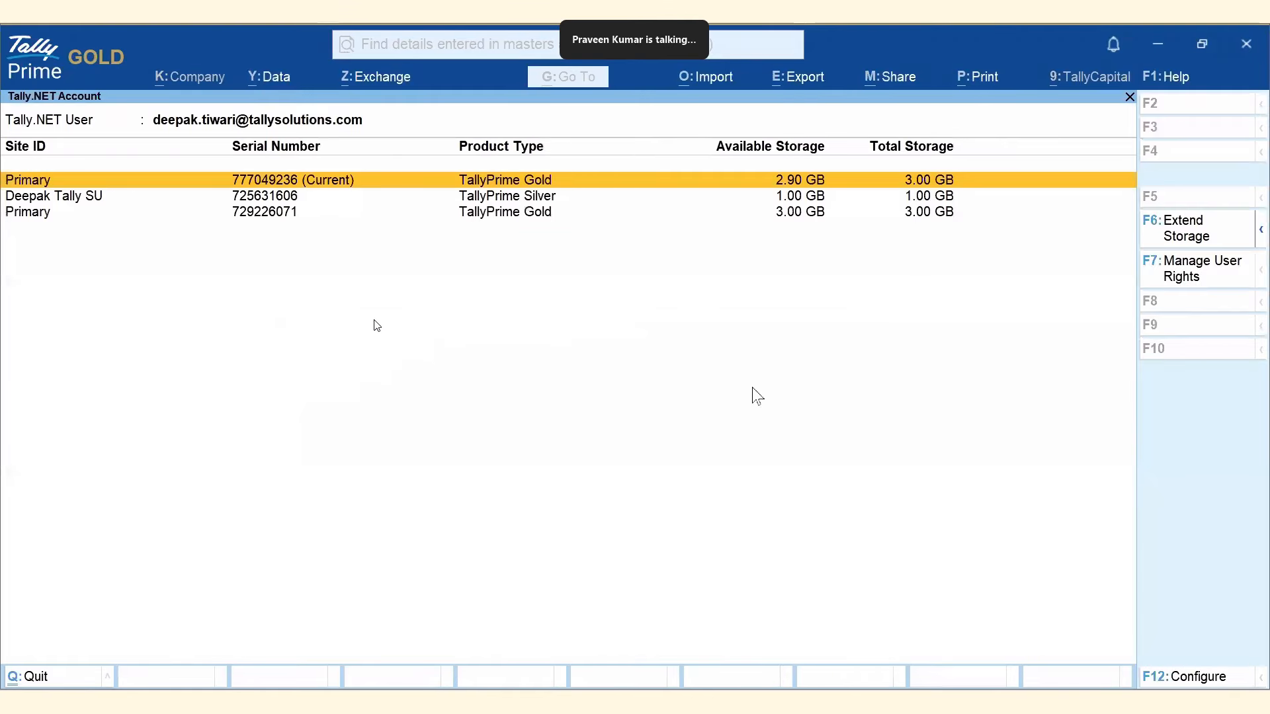
click(259, 185)
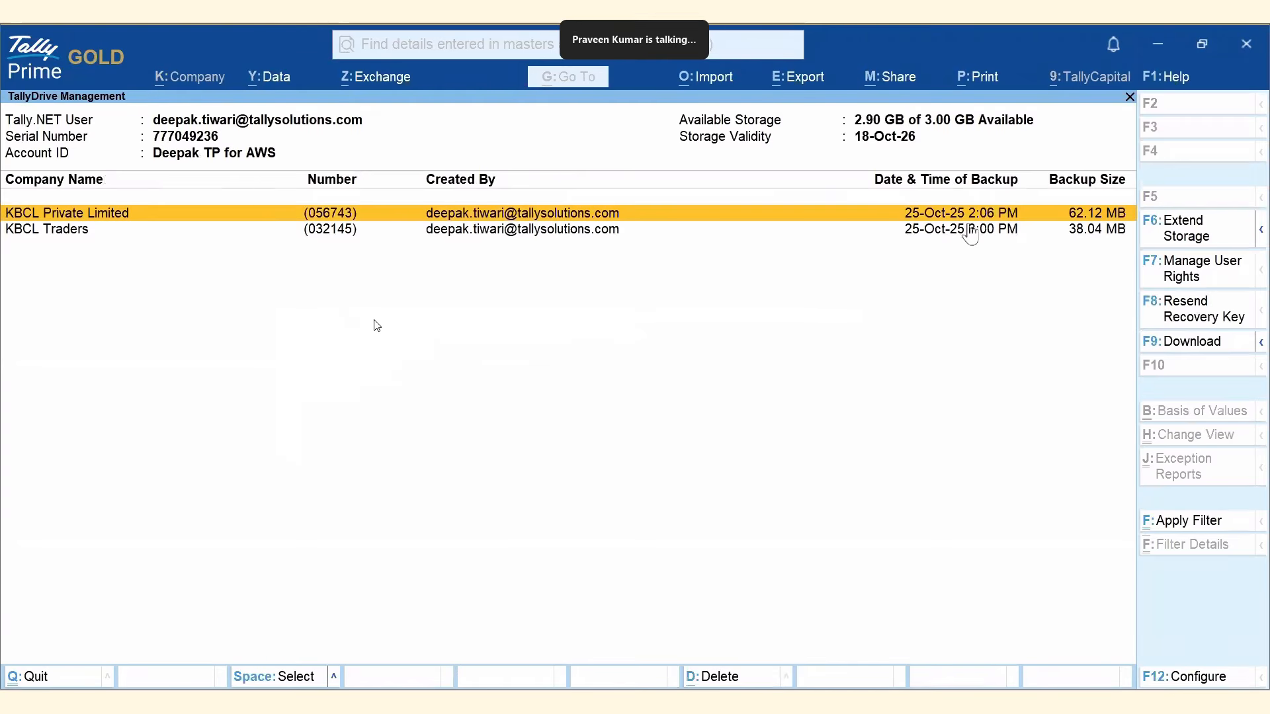
click(81, 230)
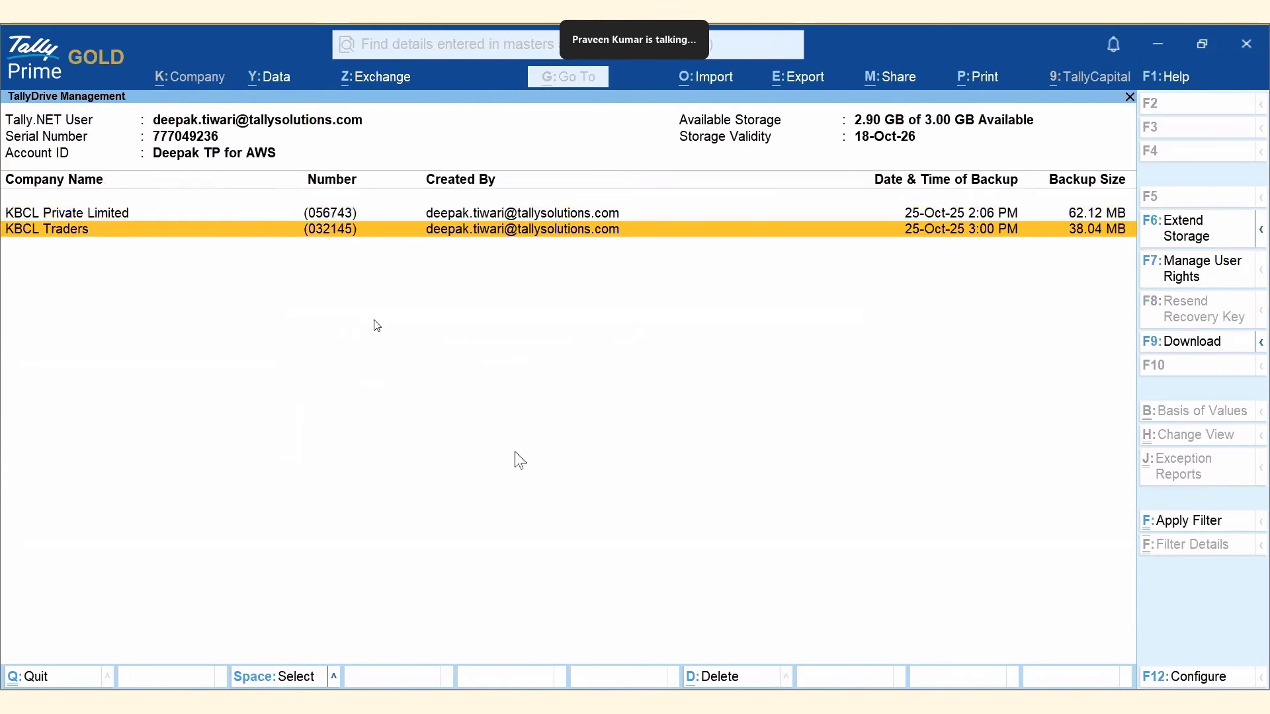
click(688, 699)
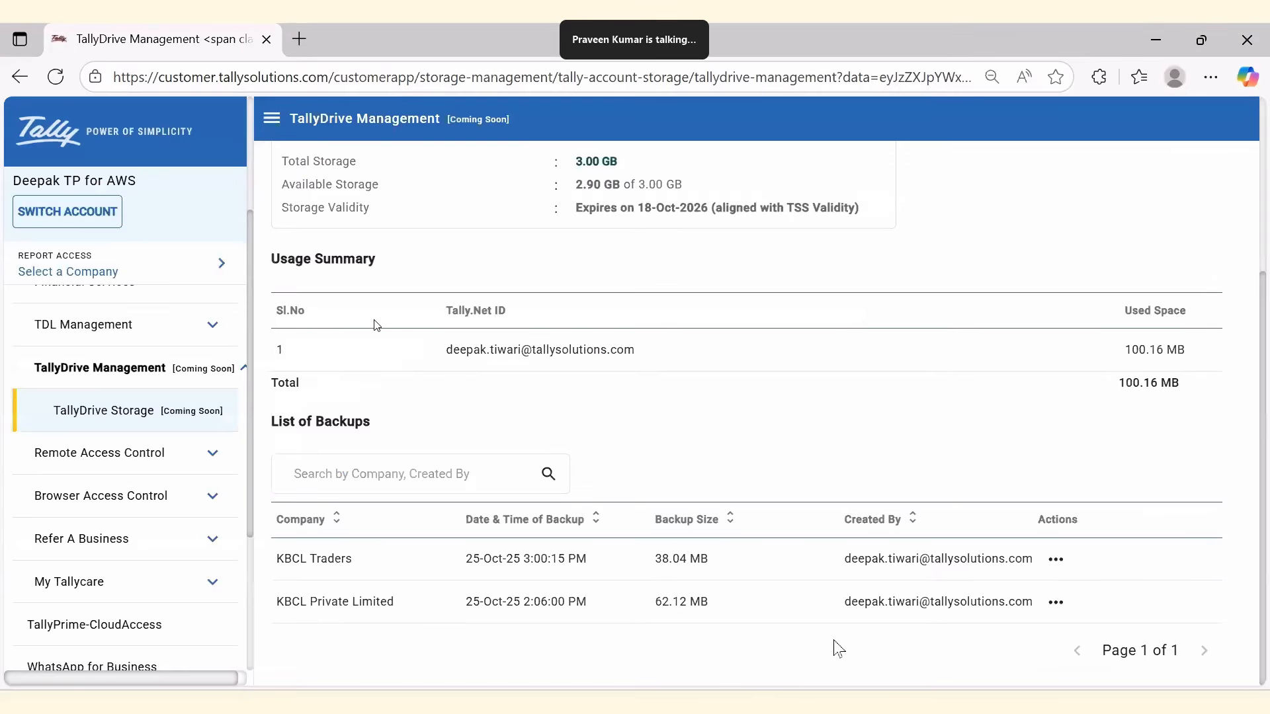
Delete the KBCL Private Limited backup from the List of Backups, confirming with YES and OK.
click(1056, 603)
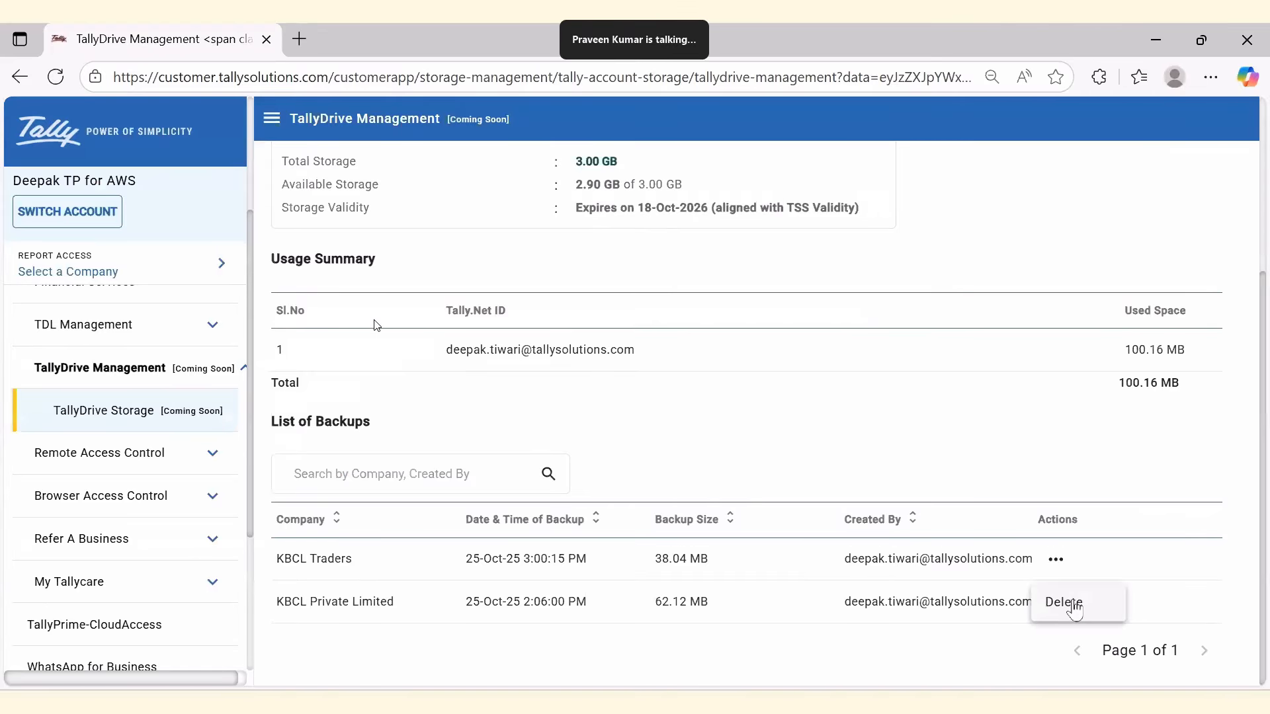
click(1073, 605)
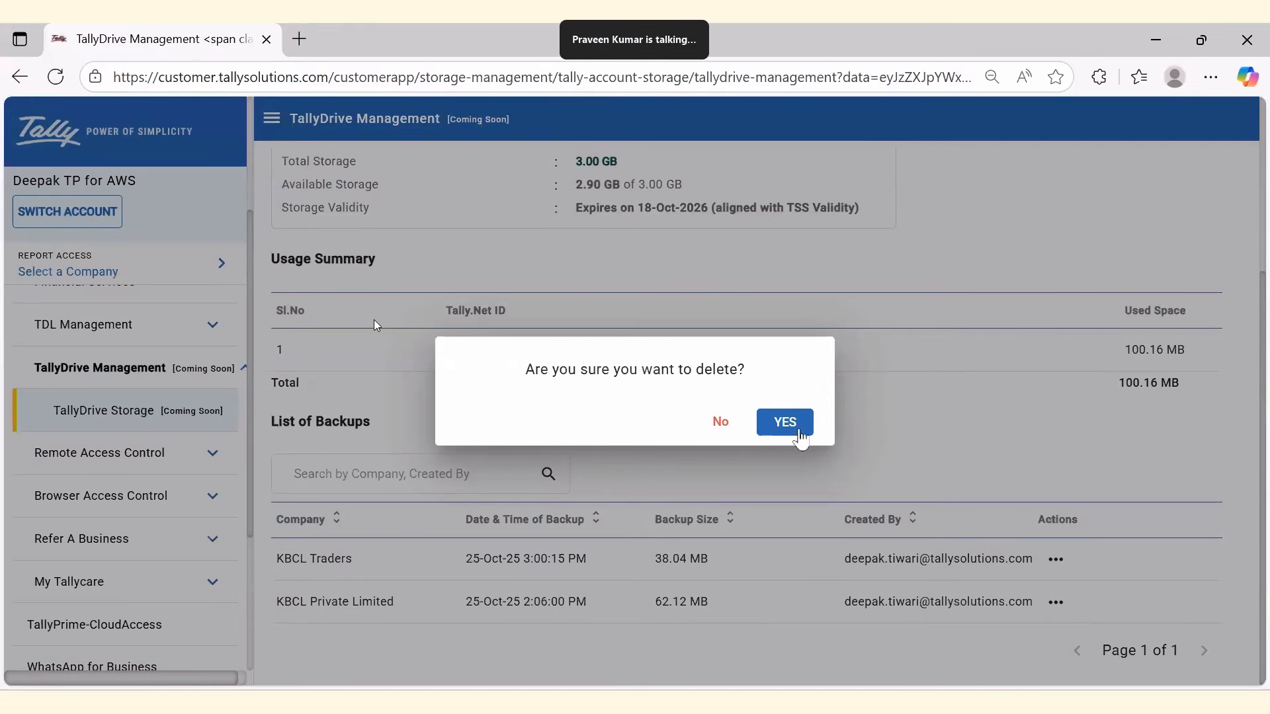
click(785, 424)
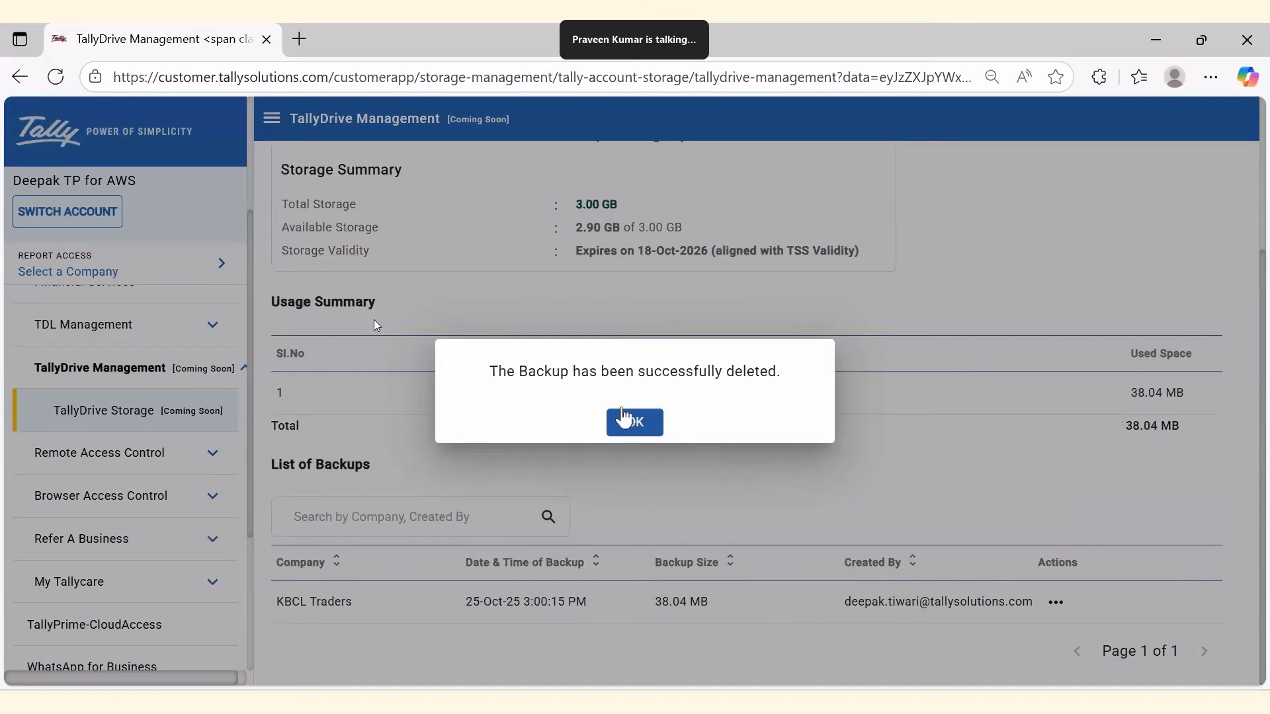
click(649, 428)
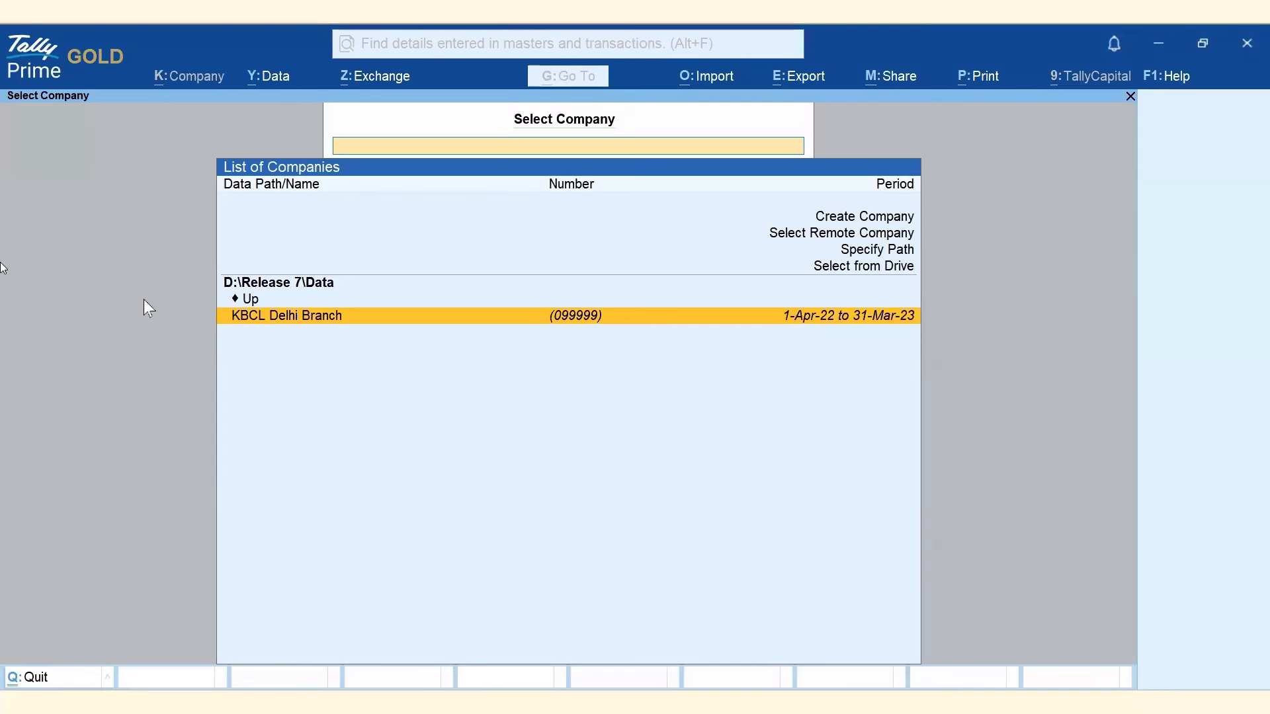
Start a scheduled TallyDrive backup with KBCL Delhi Branch as the selected company.
click(264, 79)
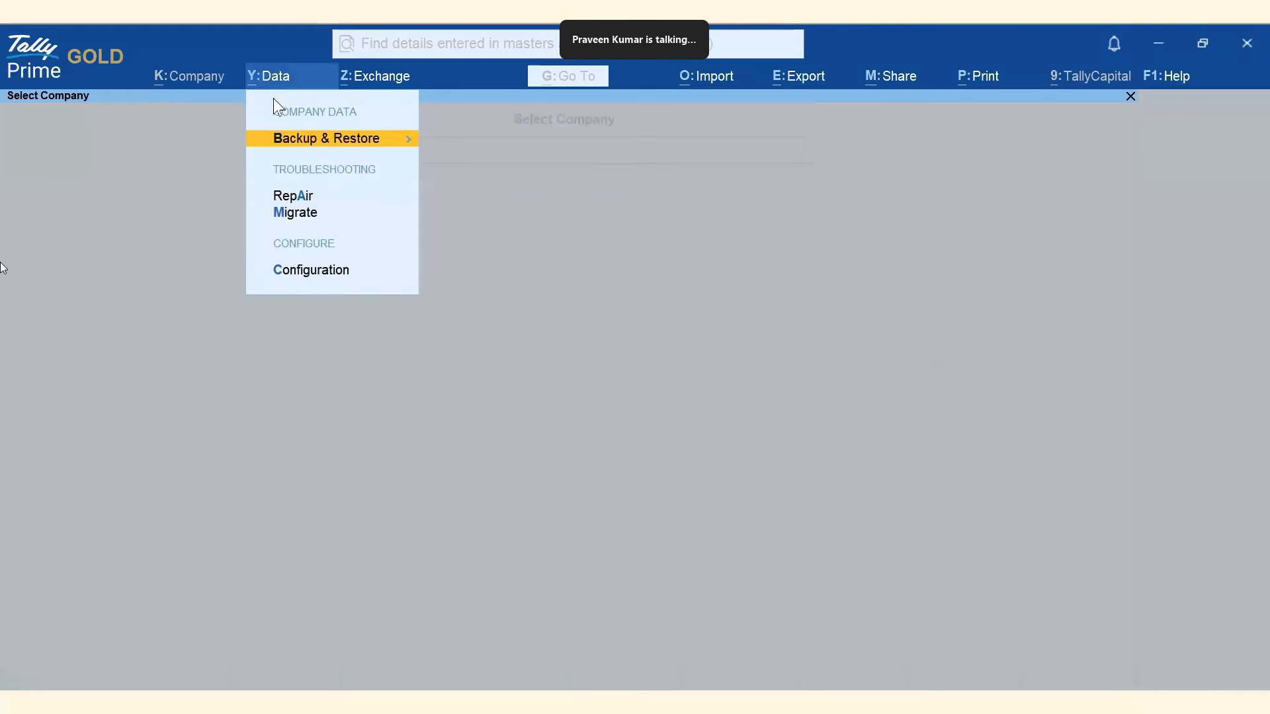
click(322, 141)
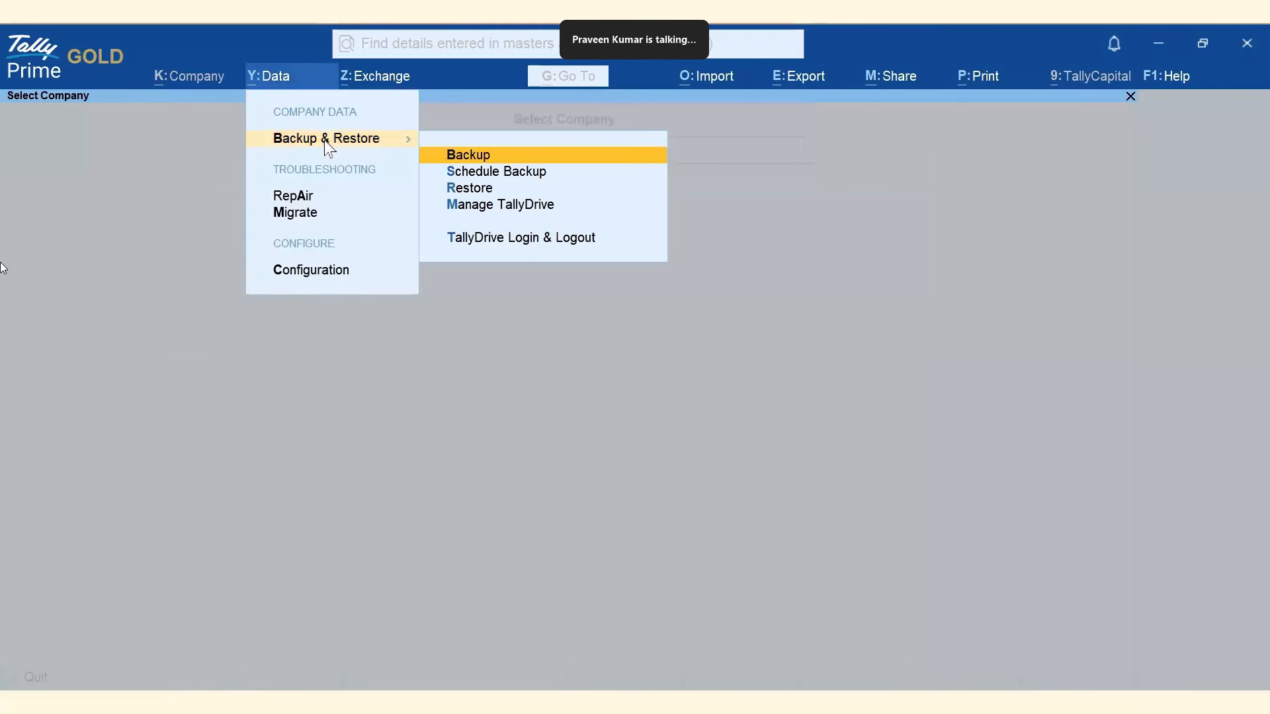
click(522, 179)
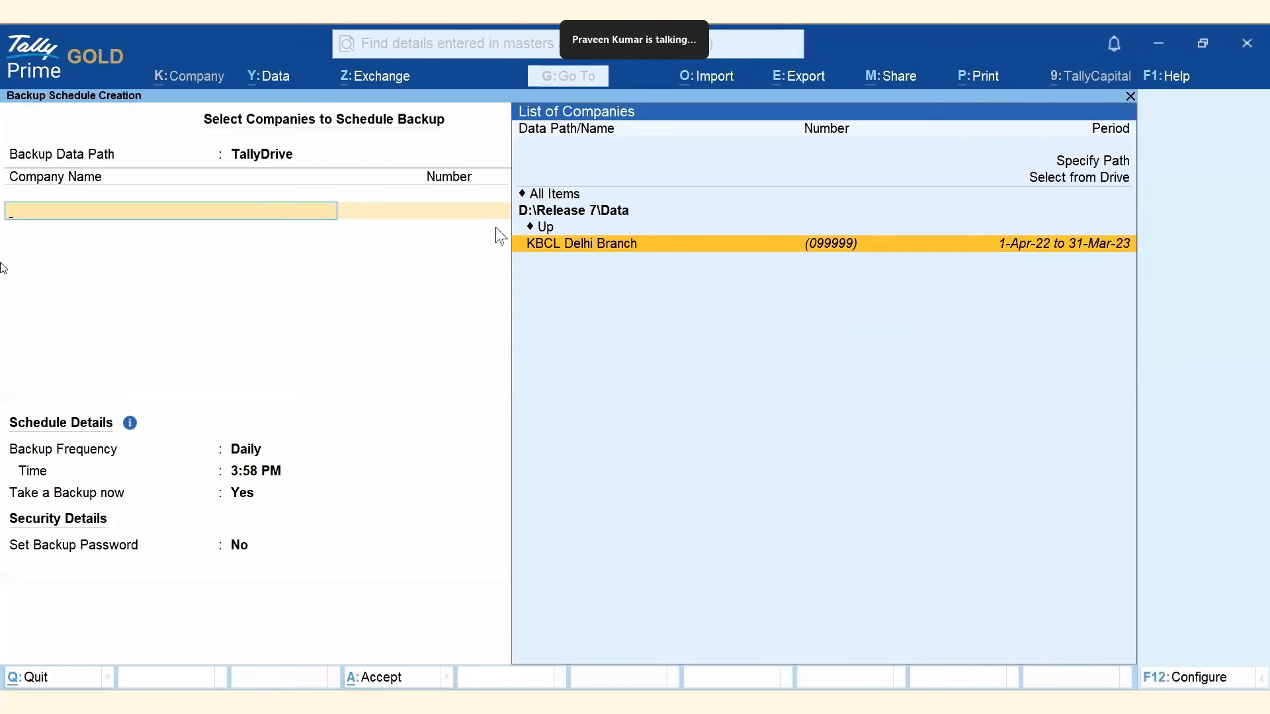
click(603, 245)
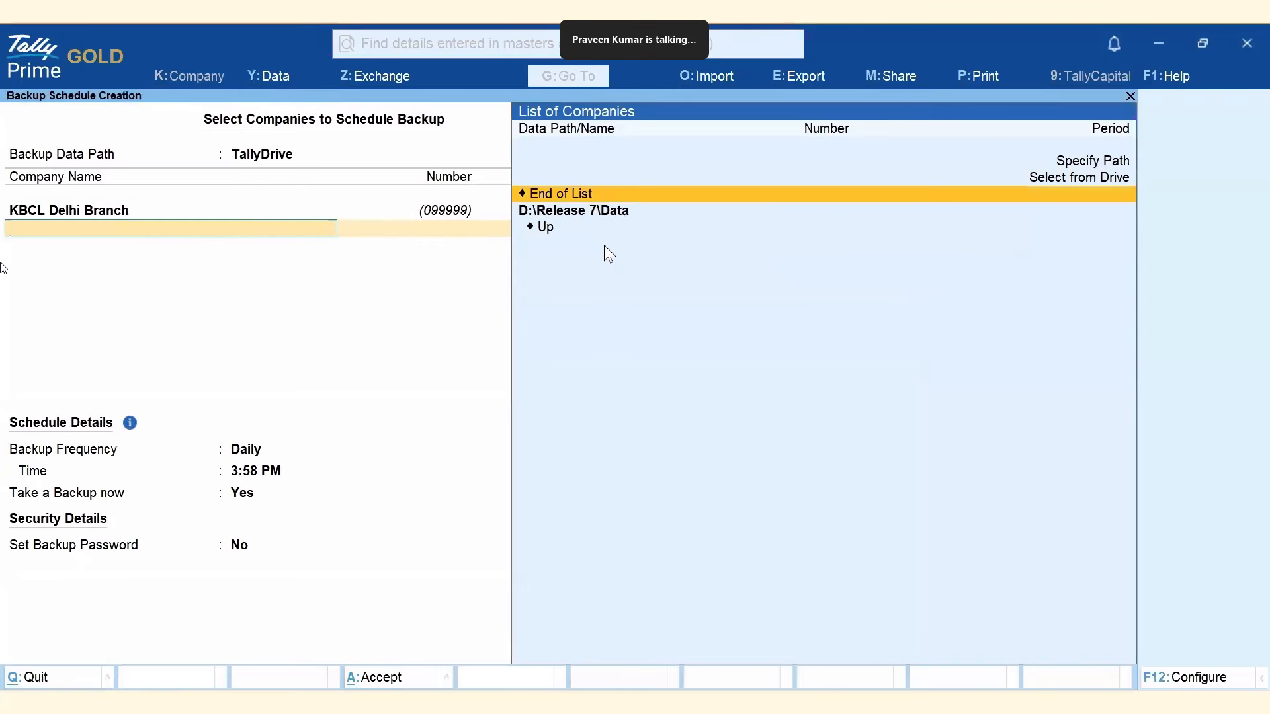
click(574, 194)
Schedule daily backup at 4:10 PM, no immediate backup, password-protected without recovery e-mail, and accept.
text(4:10 pm)
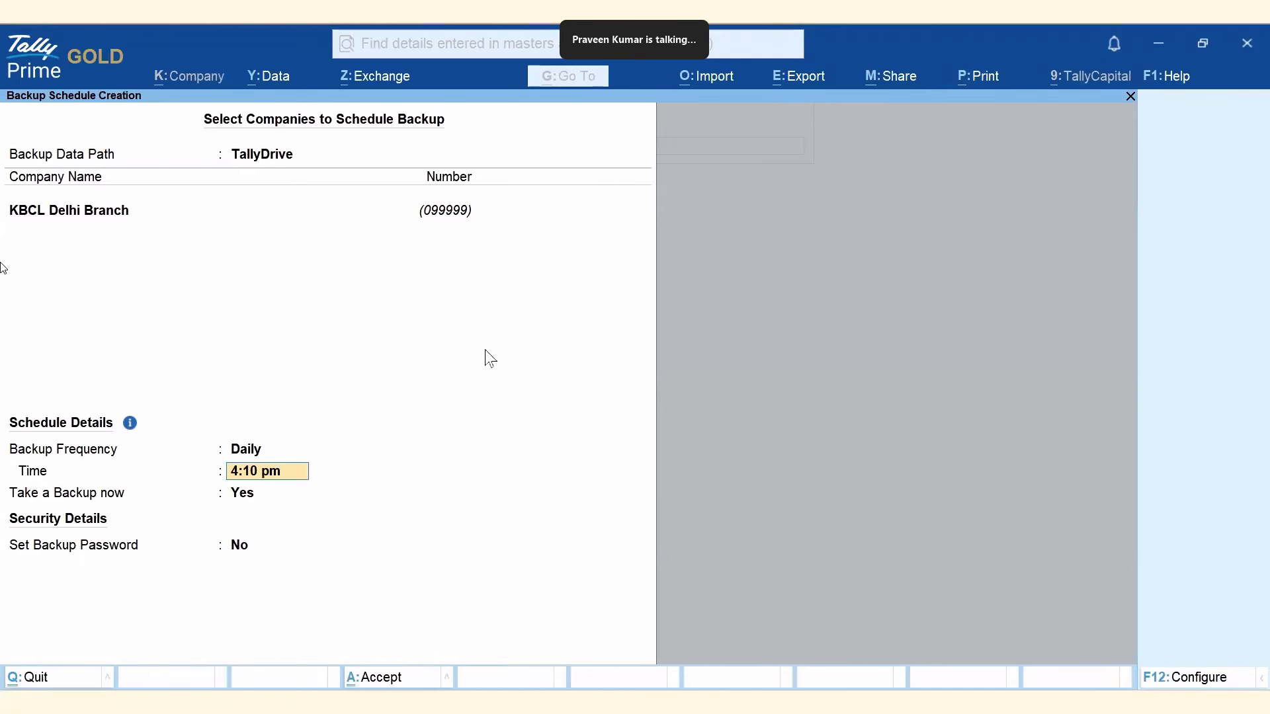
key(Return)
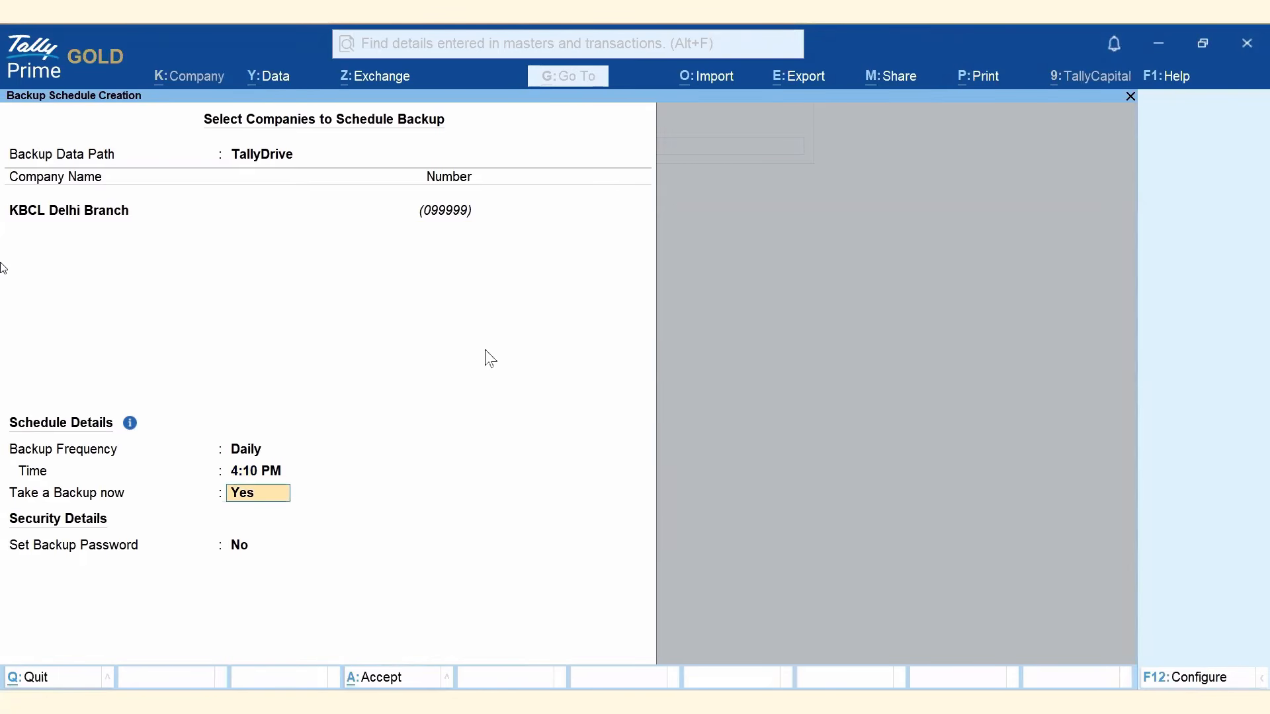
text(n)
key(Return)
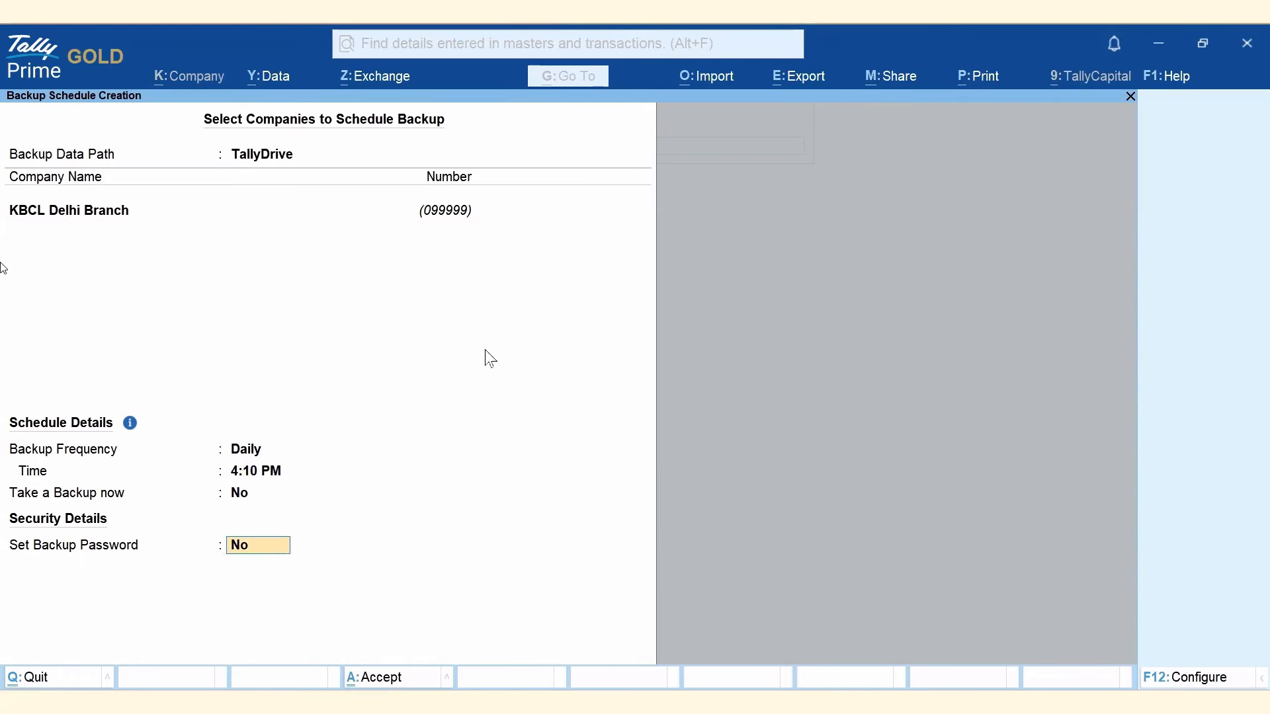
text(ye)
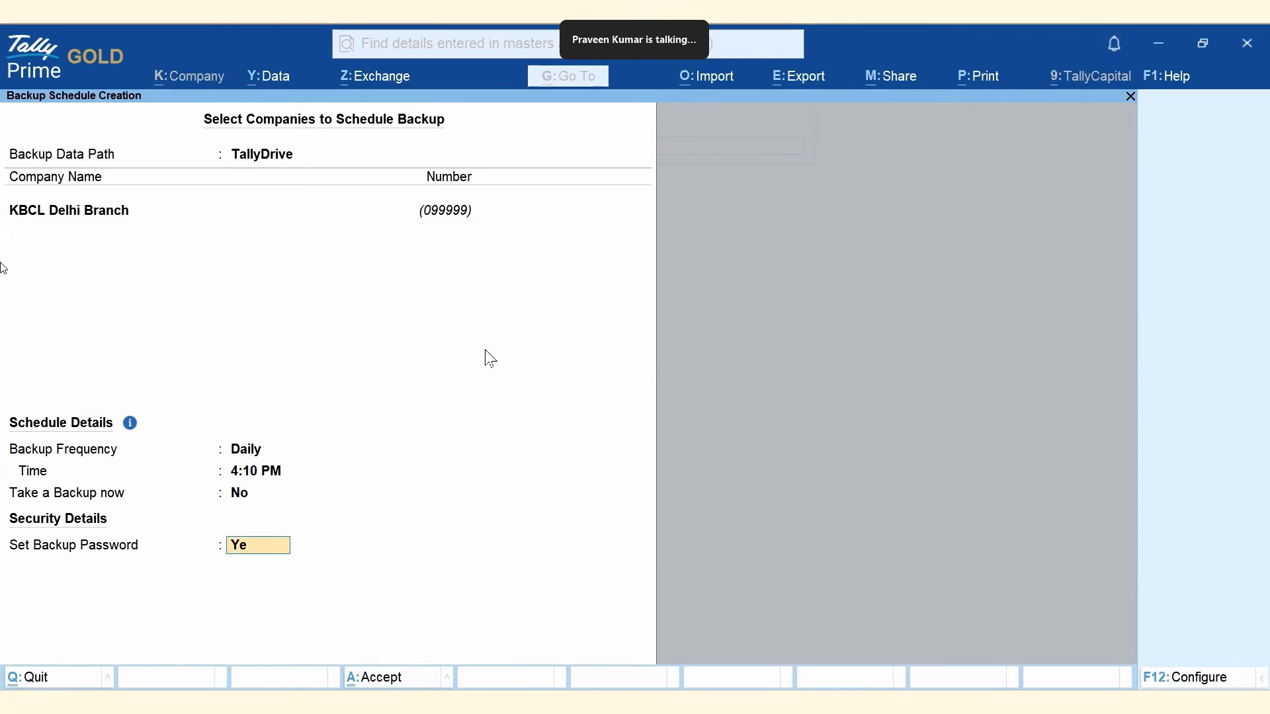
text(s)
key(Return)
text(***)
key(Return)
text(*)
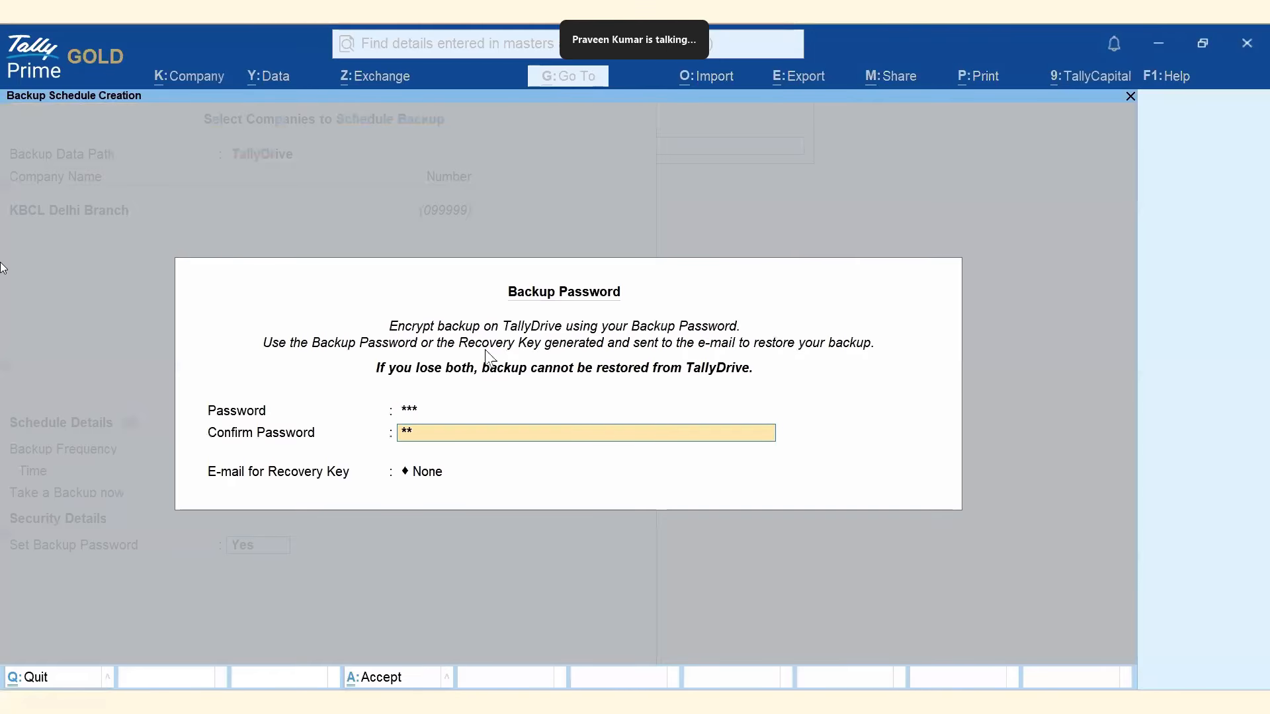
text(**)
key(Return)
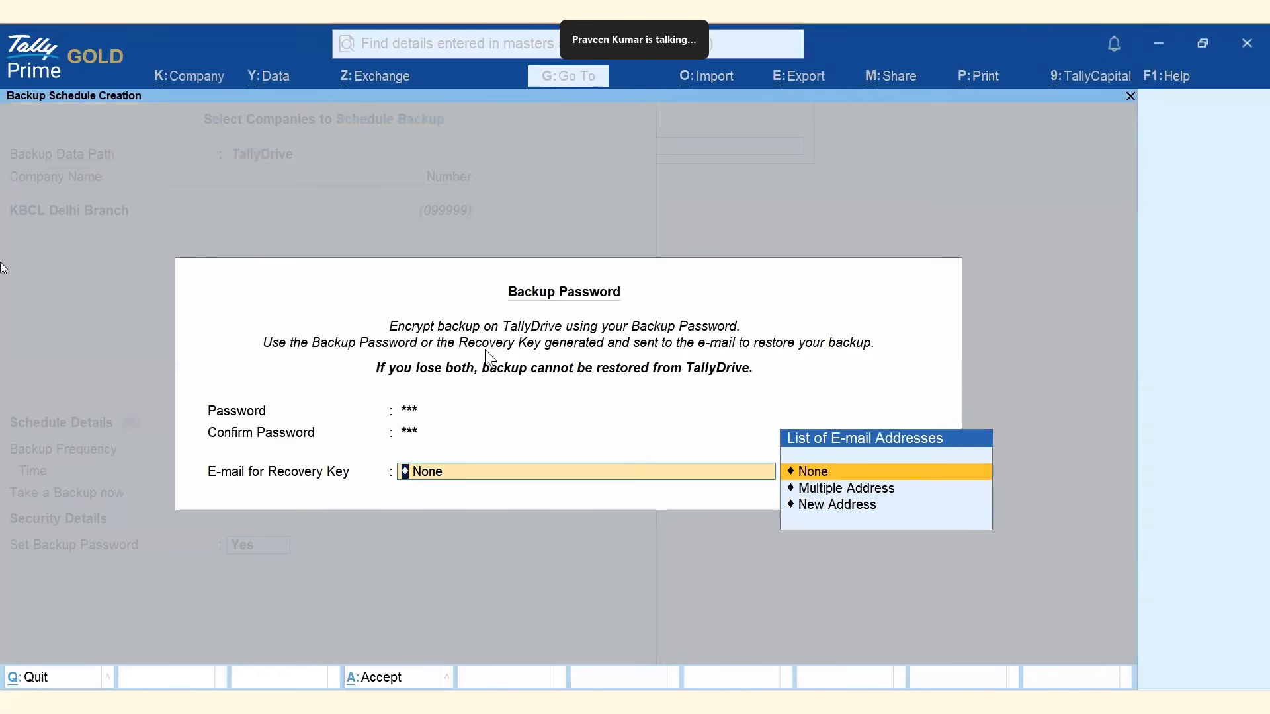
key(Return)
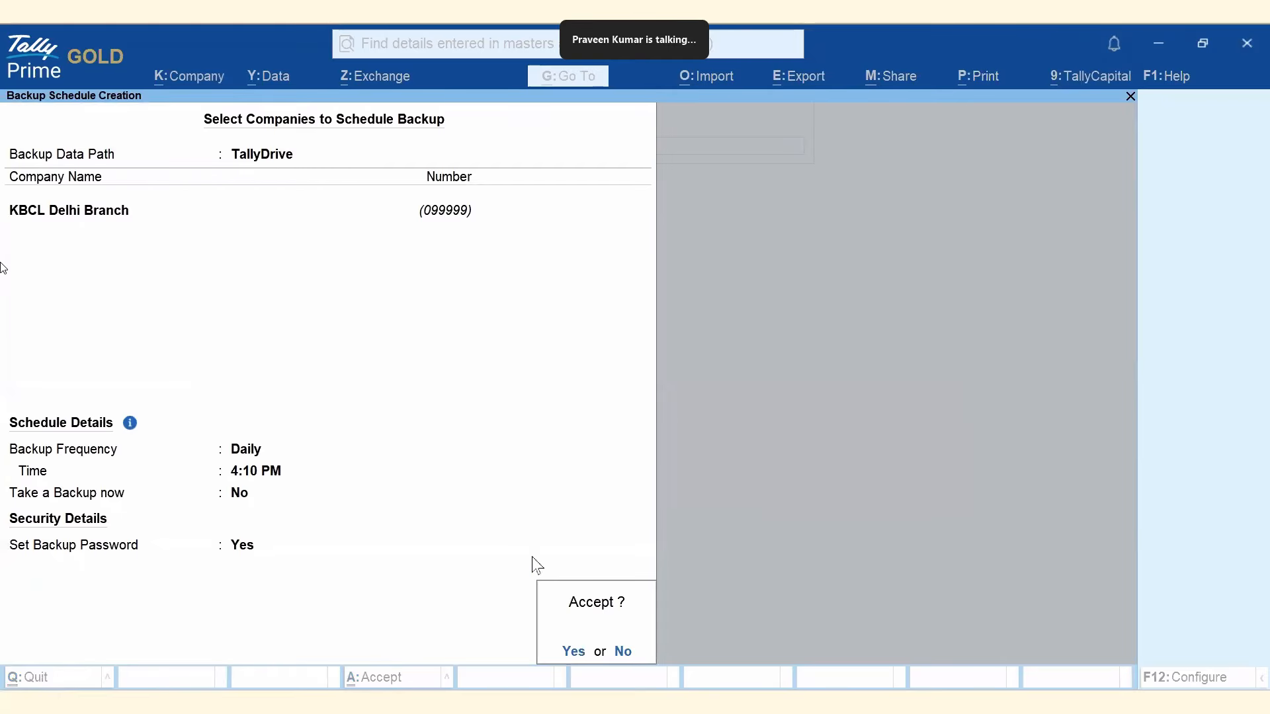
click(574, 652)
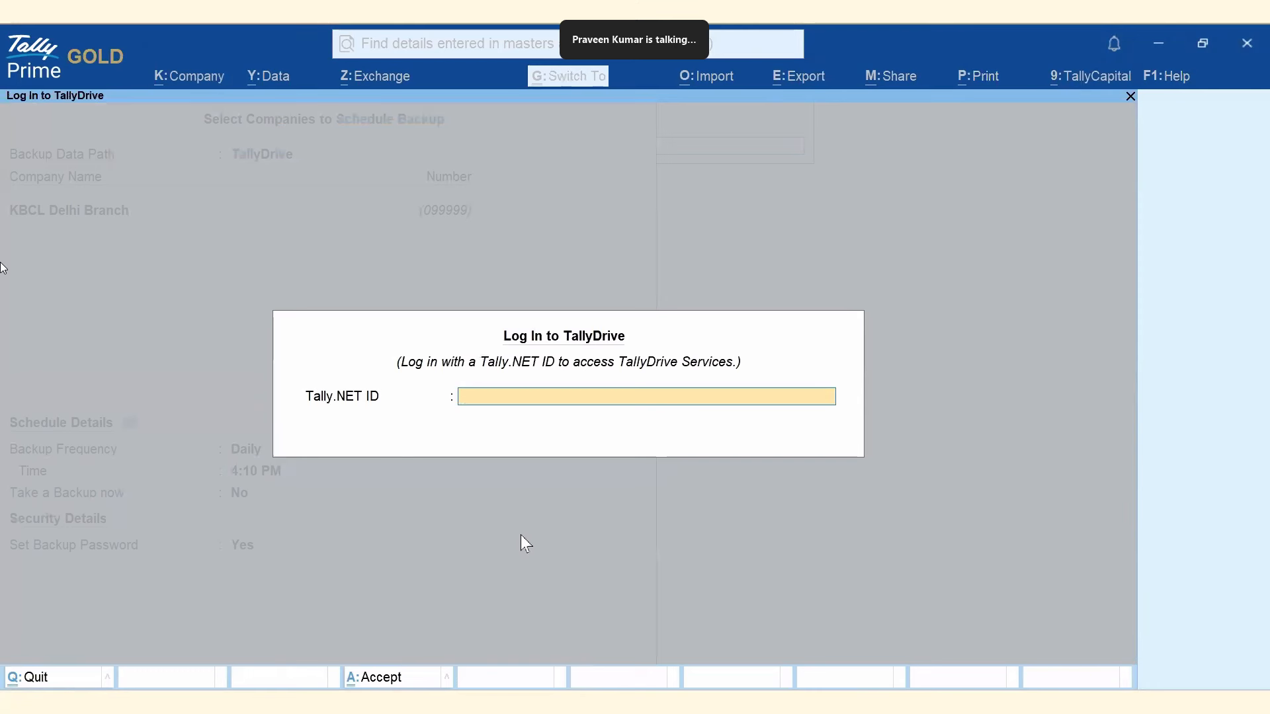
Log in with the user's Tally.NET ID, add it as a license user, and choose Approve Now as Admin.
key(ctrl+v)
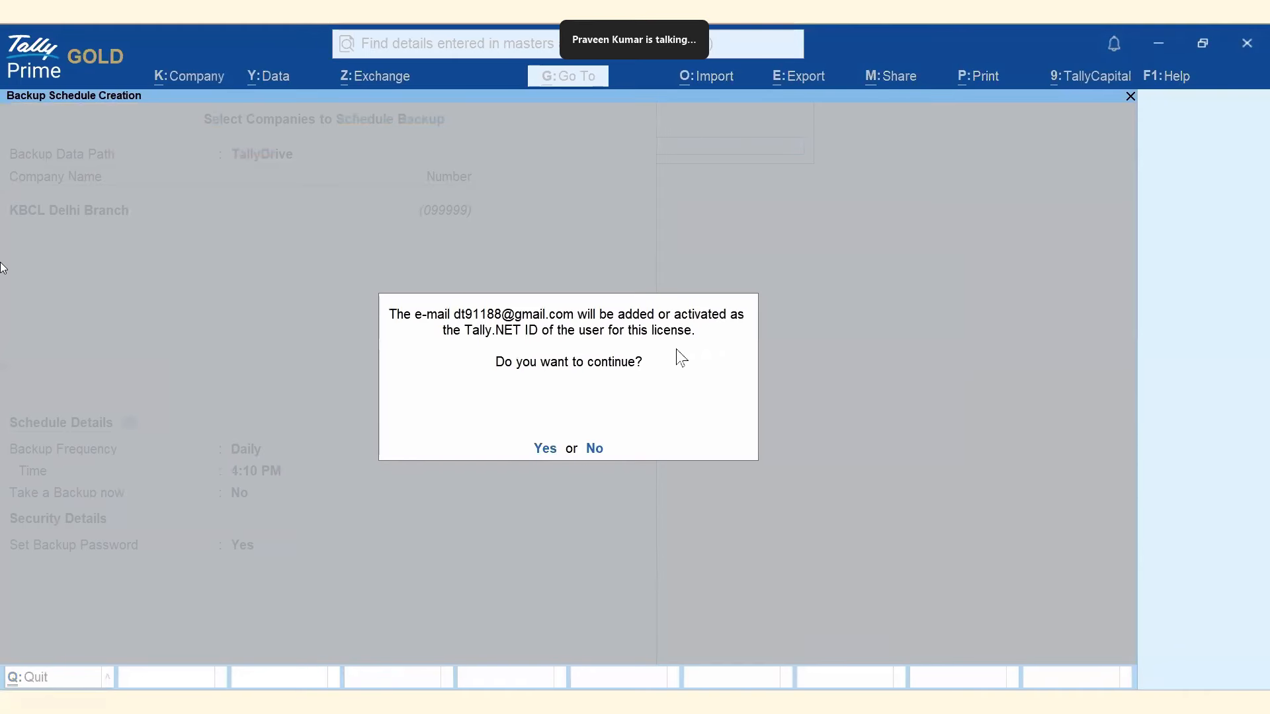
click(545, 449)
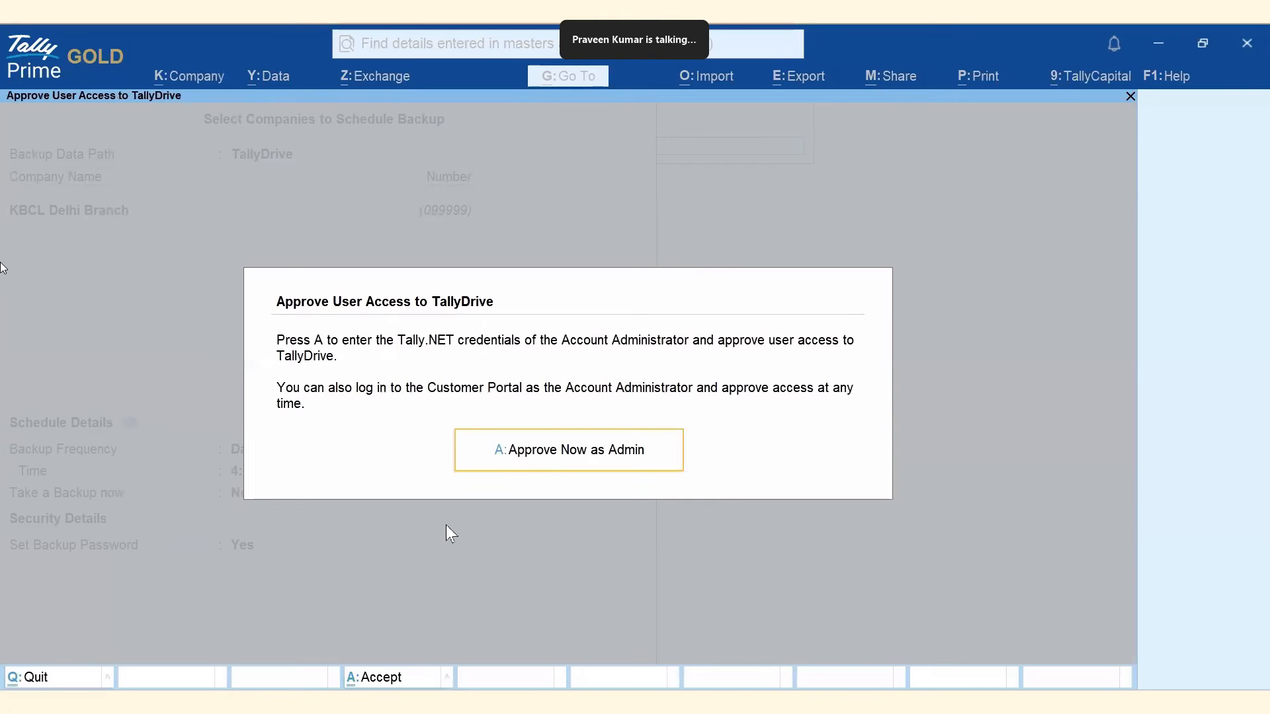
click(583, 474)
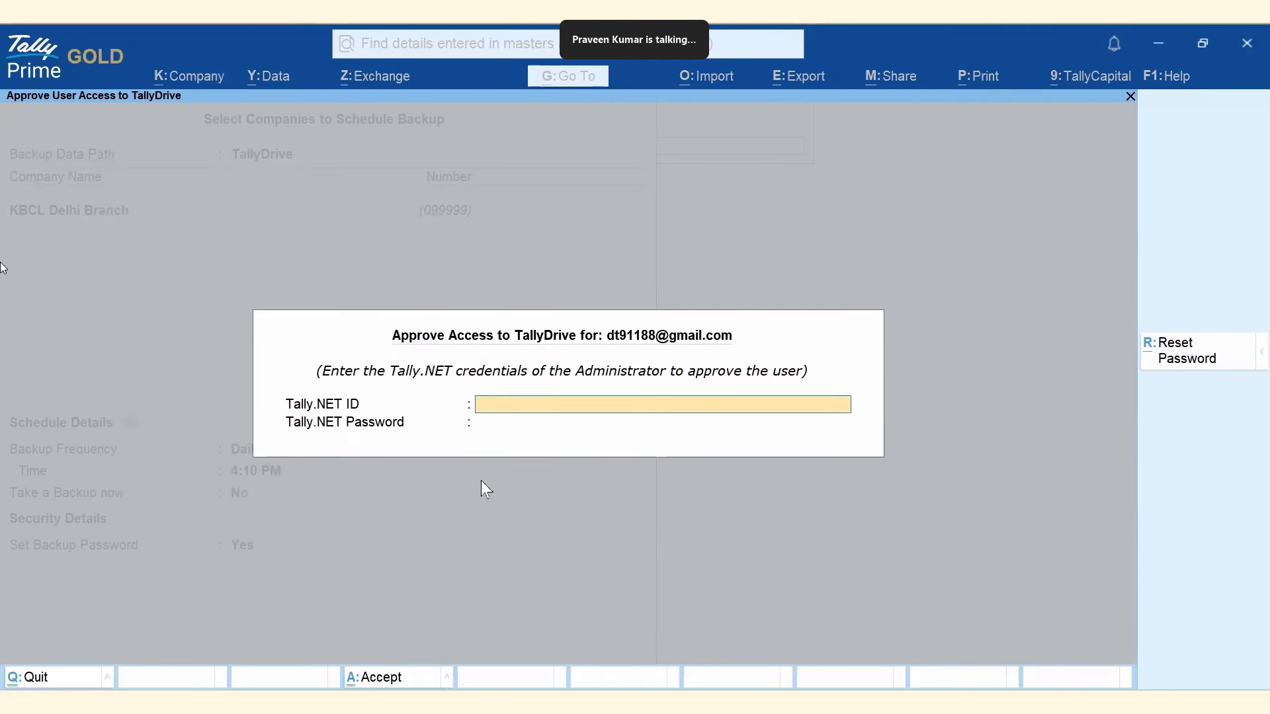
key(alt+Tab)
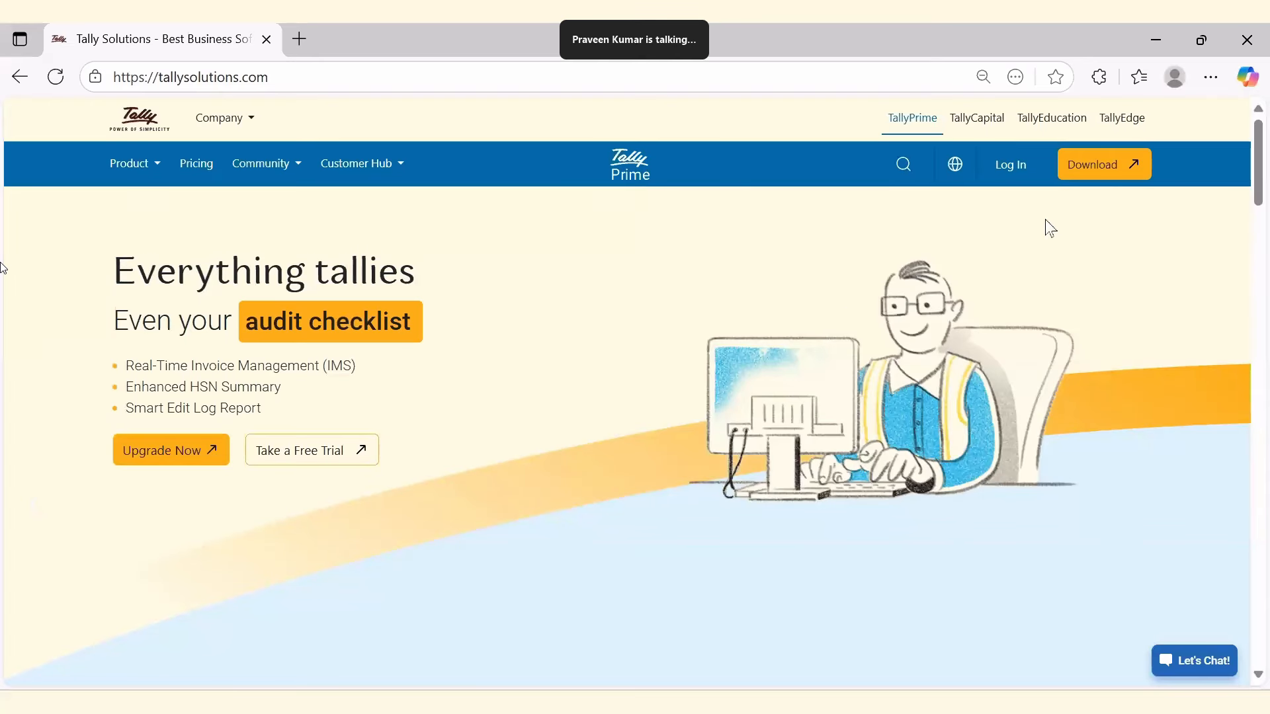
Sign in to the Tally website, open the chosen account's customer portal, and go to Manage Users.
click(1012, 166)
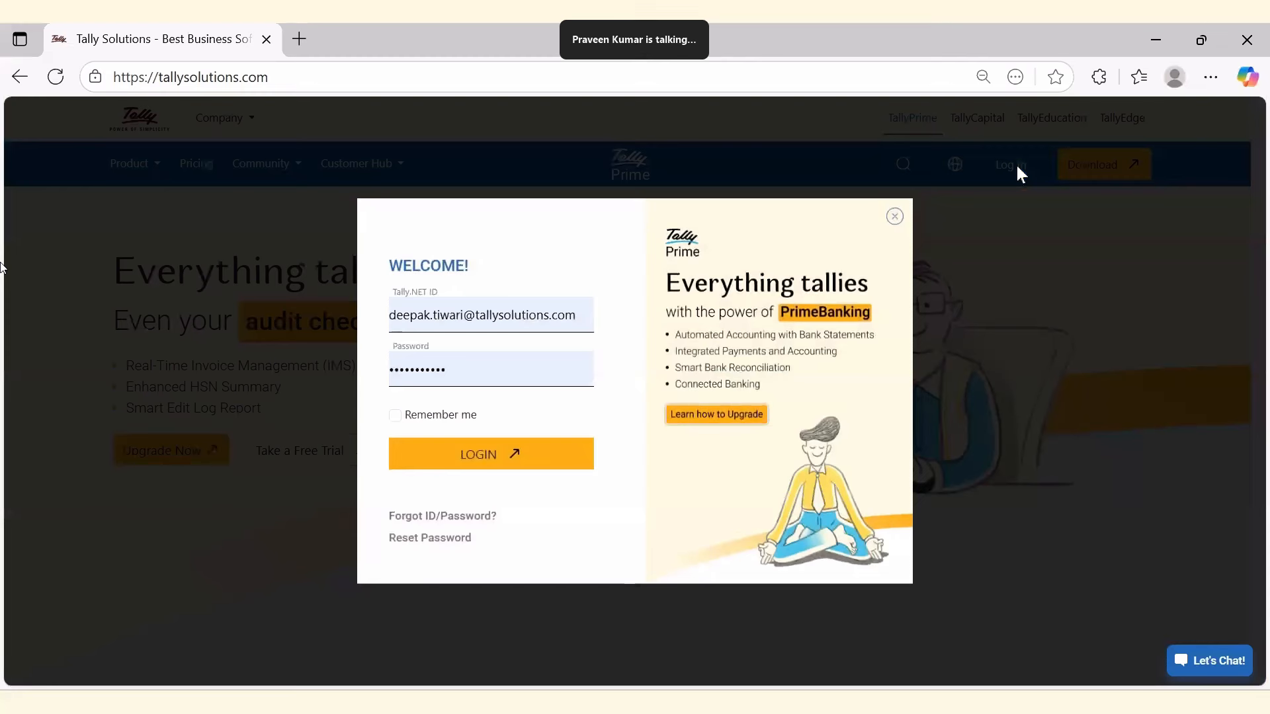
click(490, 463)
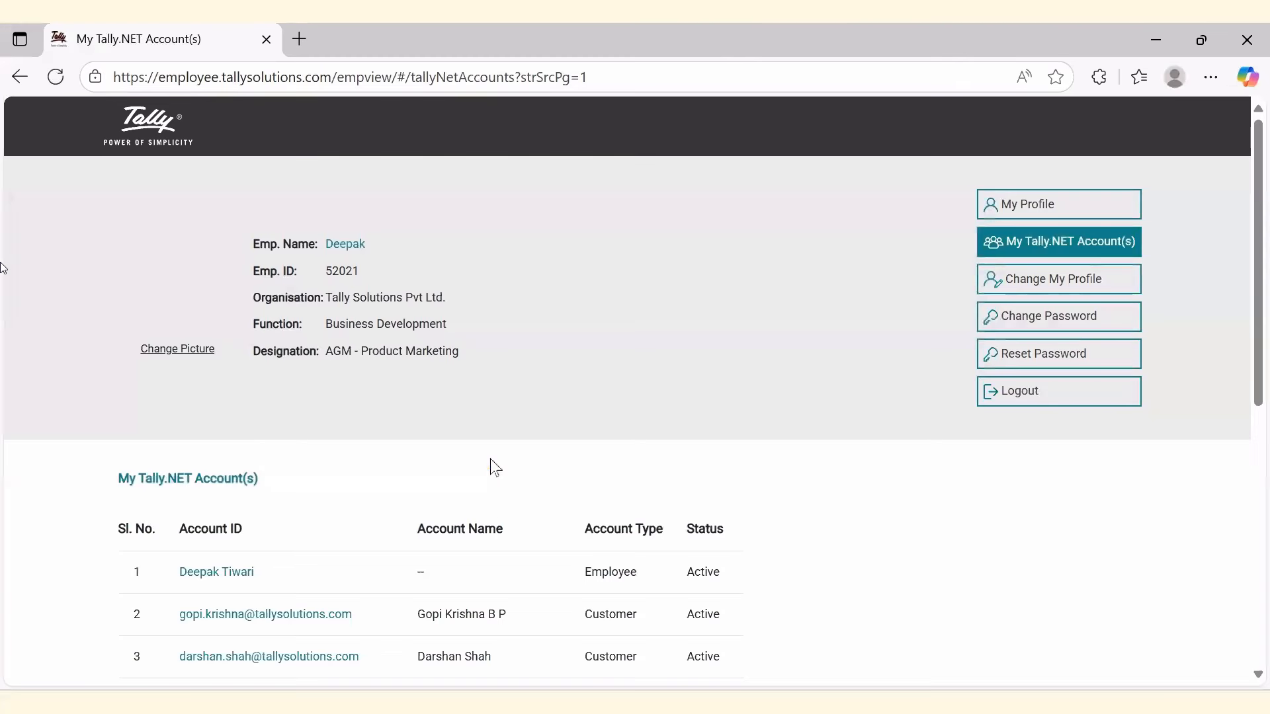
scroll(407, 479, down, 5)
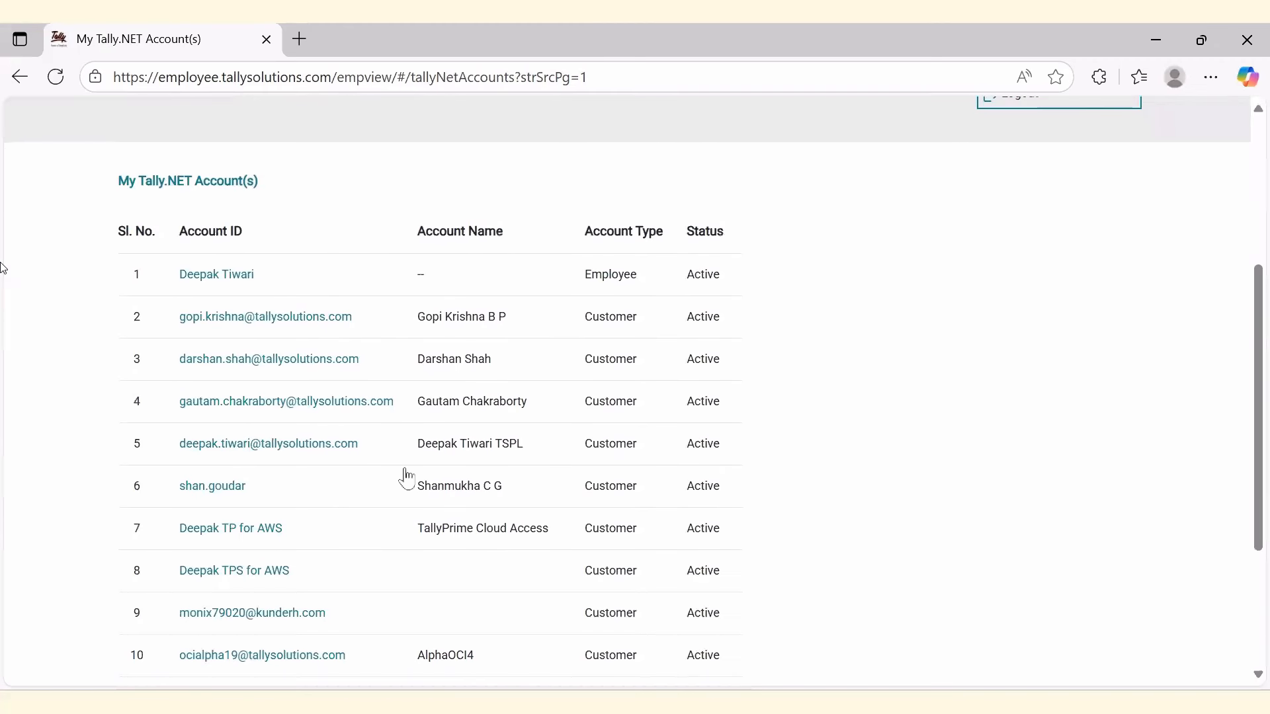
scroll(368, 505, down, 2)
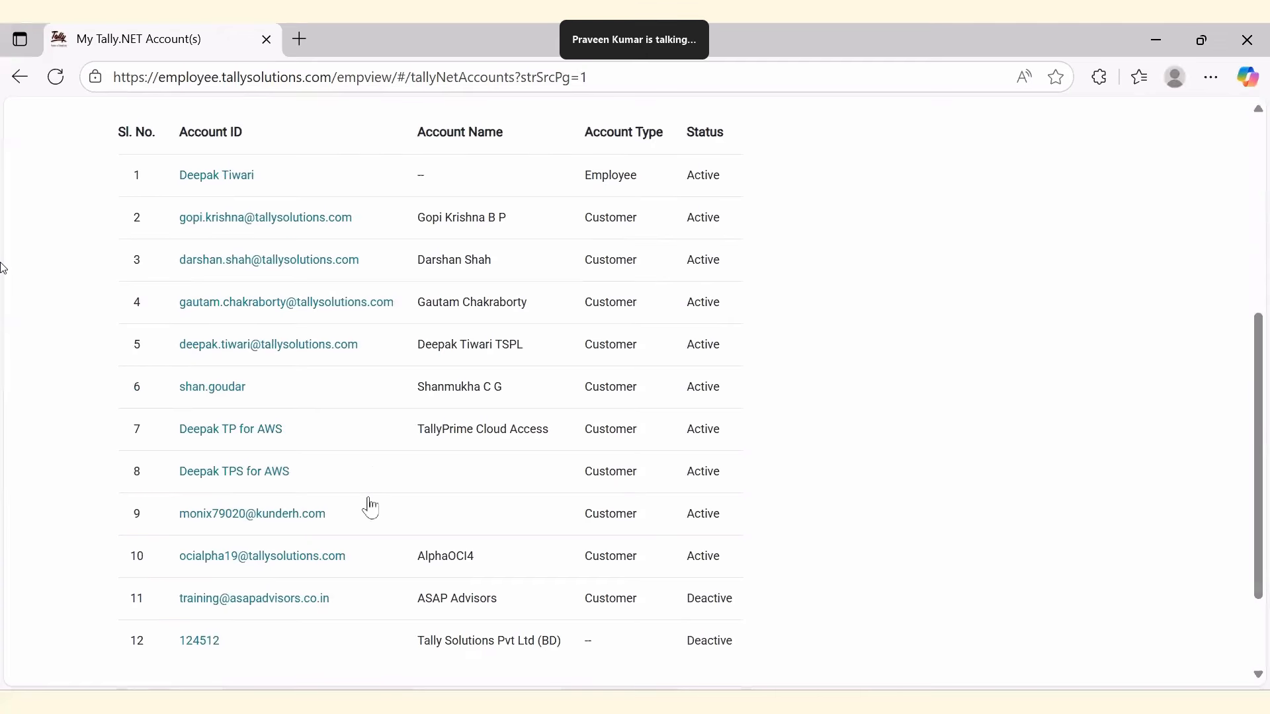
click(248, 431)
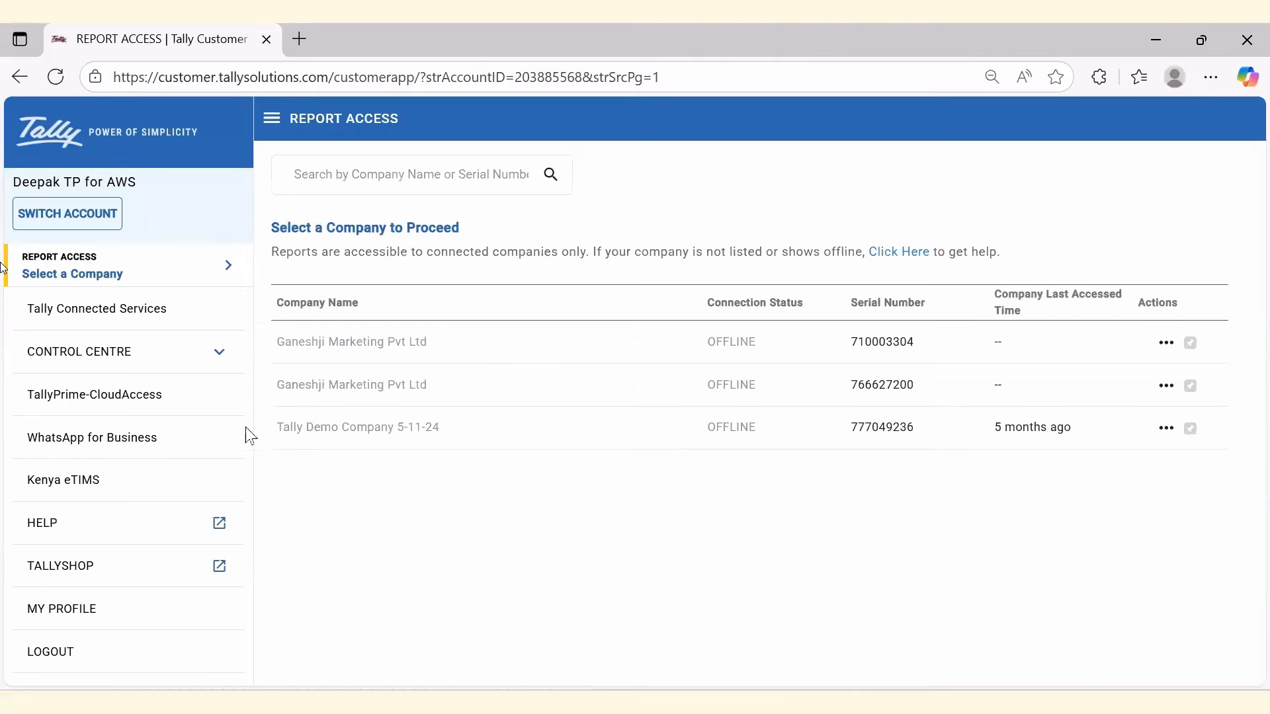
click(126, 361)
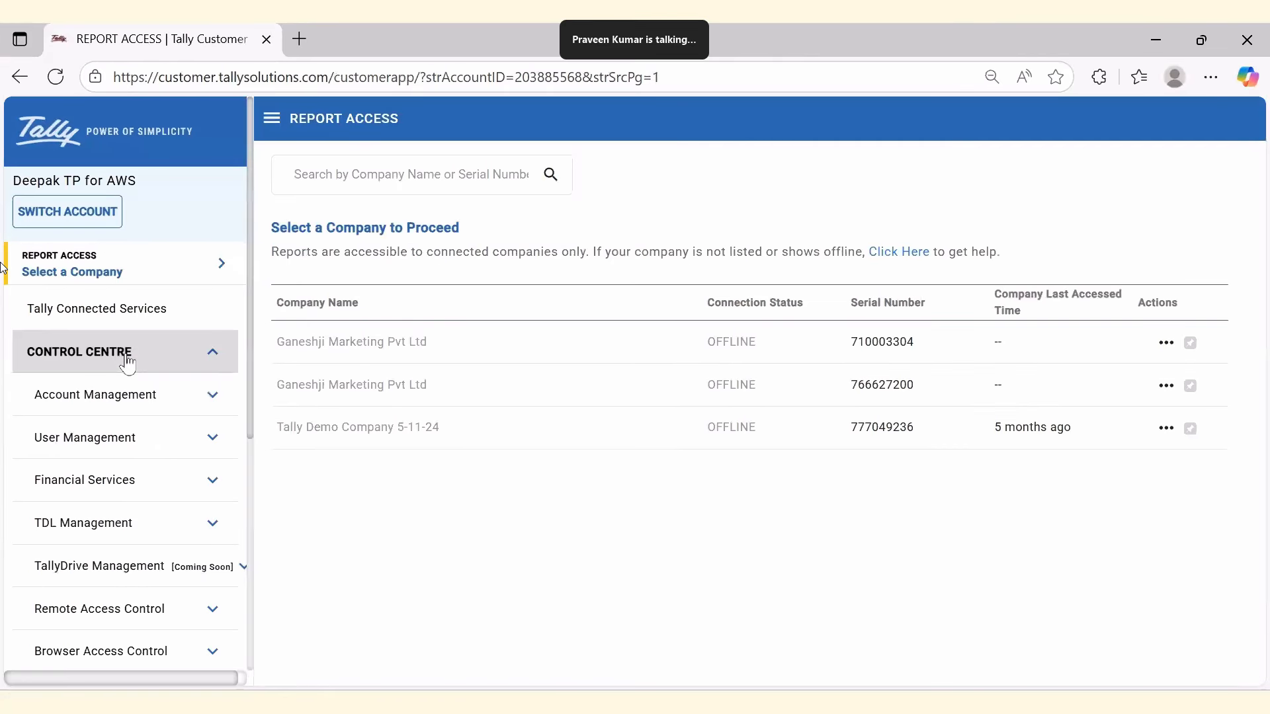
click(119, 455)
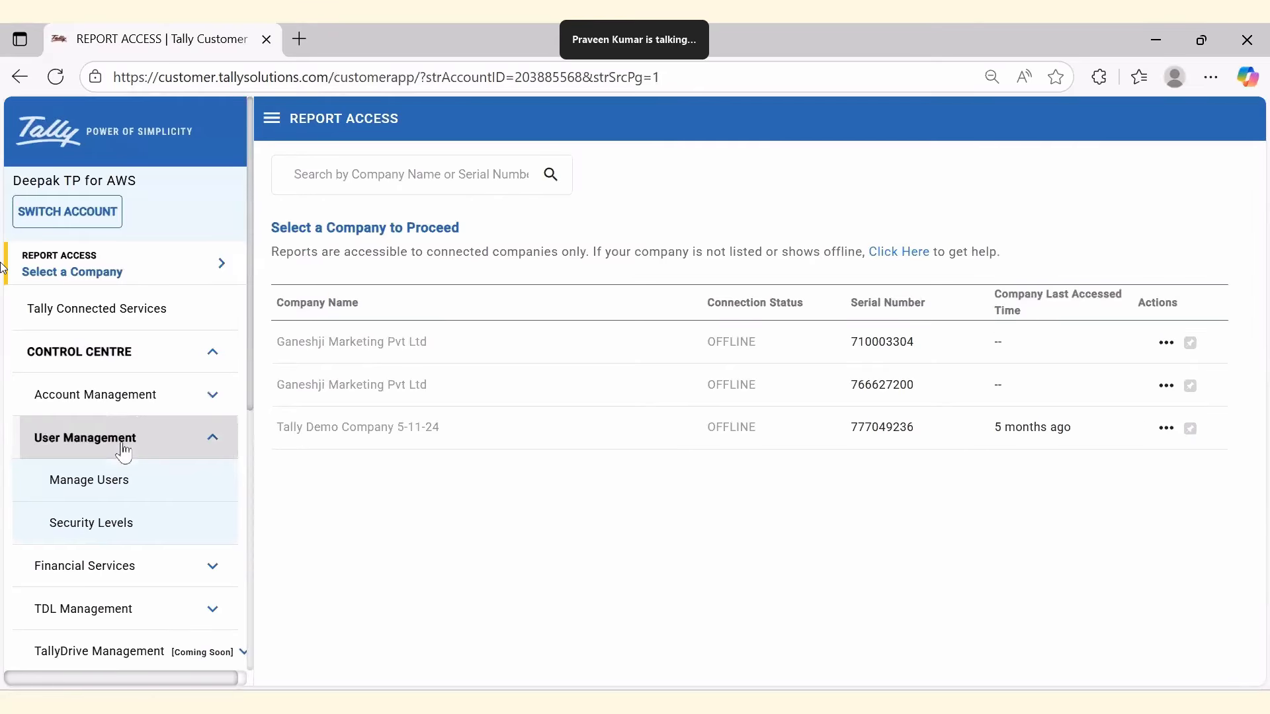
click(119, 488)
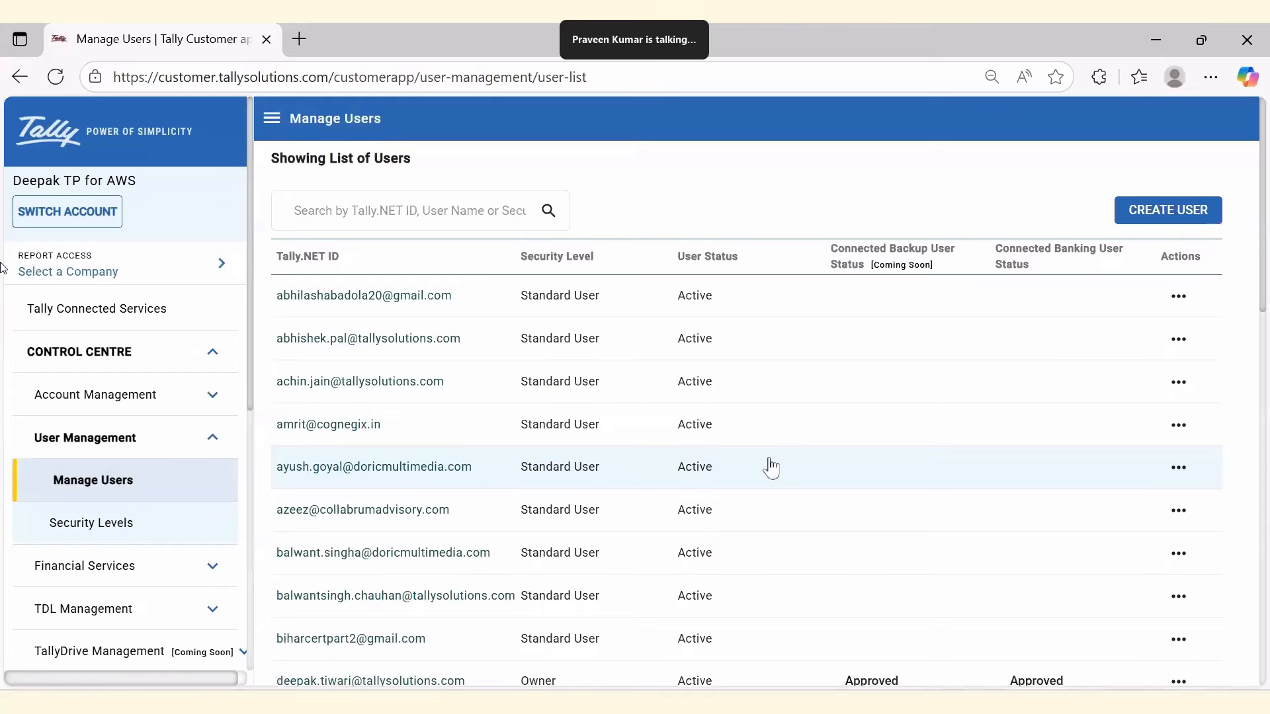
Open the pending user's View/Edit User form and toggle Enable TallyDrive Backup and Restore on, then off.
scroll(771, 467, down, 3)
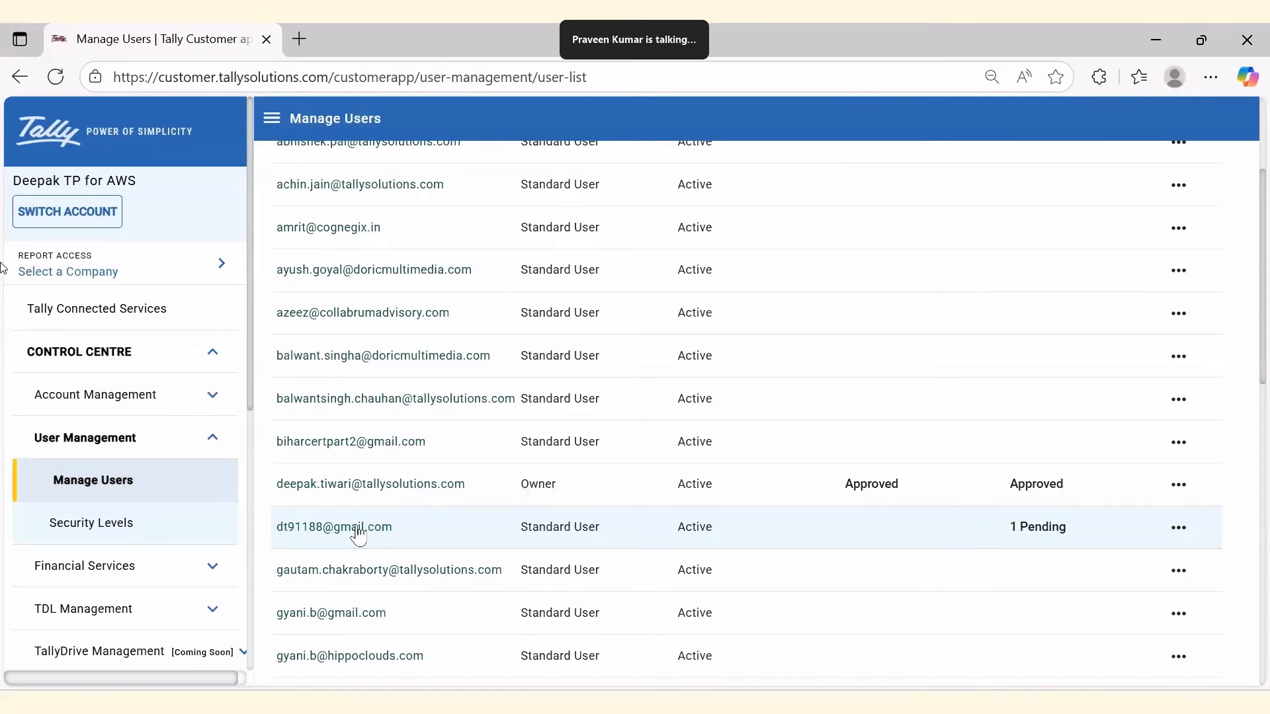
click(1179, 529)
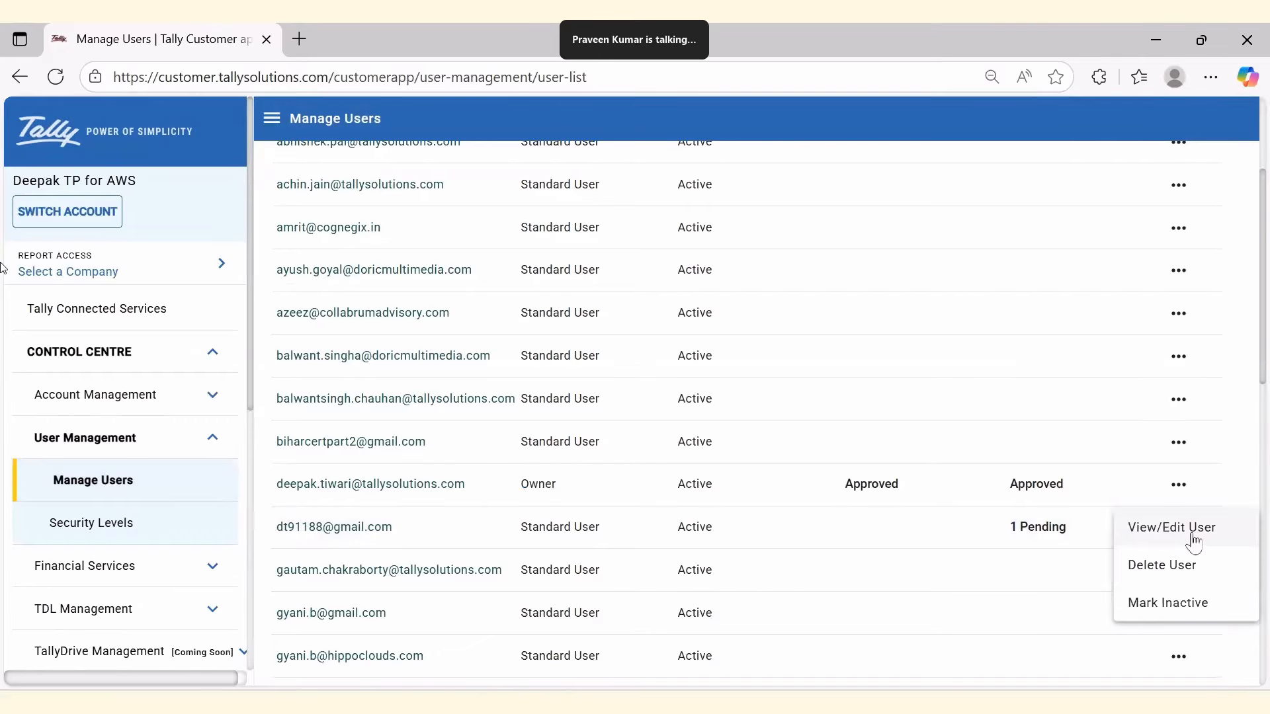
click(1194, 541)
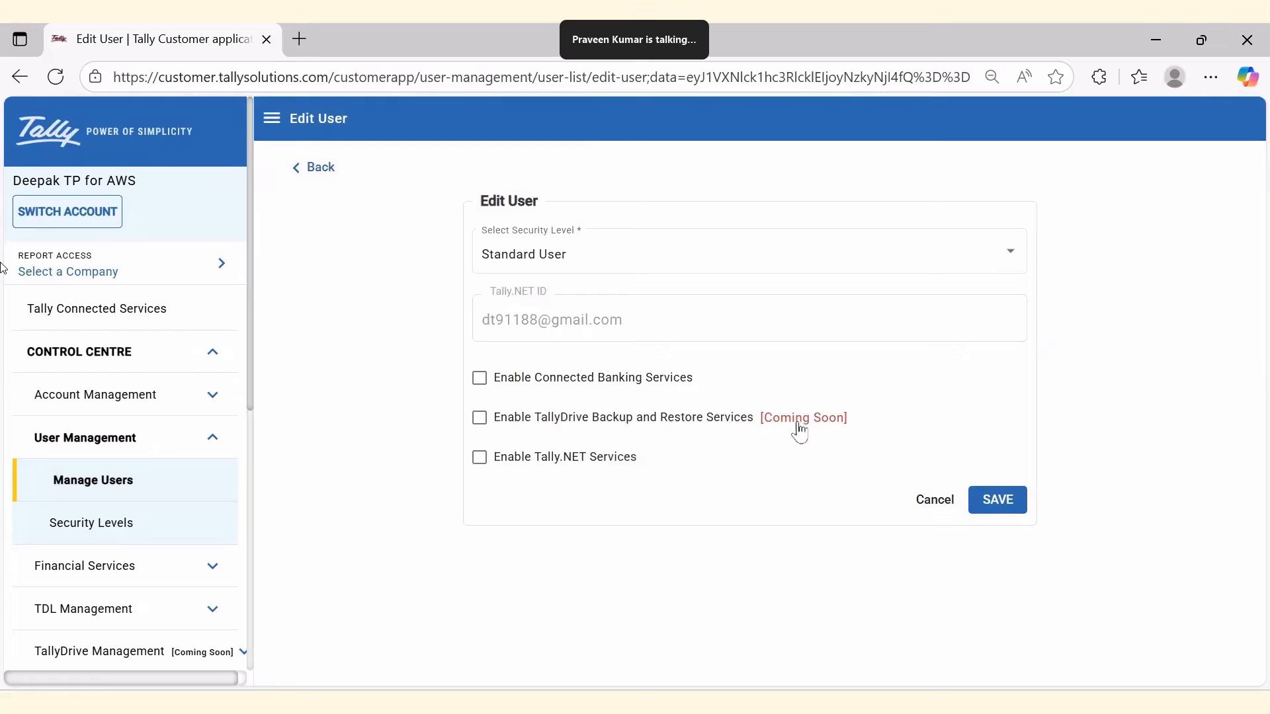
click(479, 423)
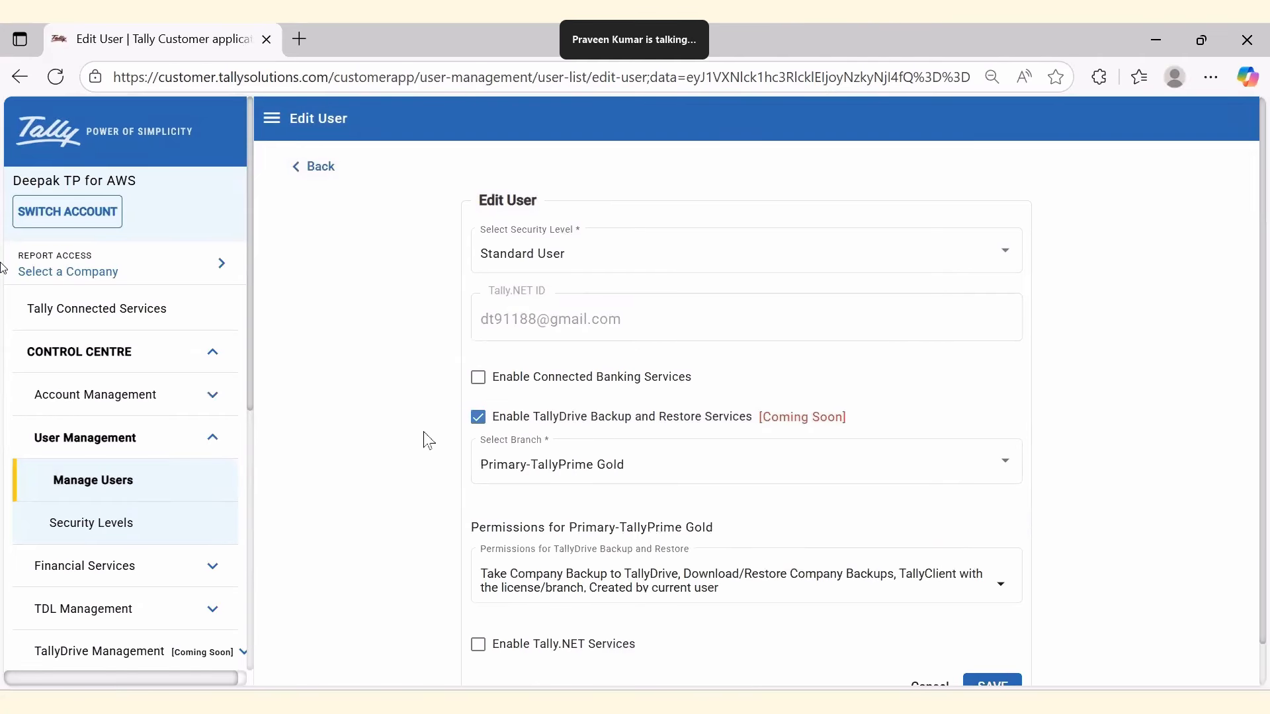
scroll(428, 439, down, 1)
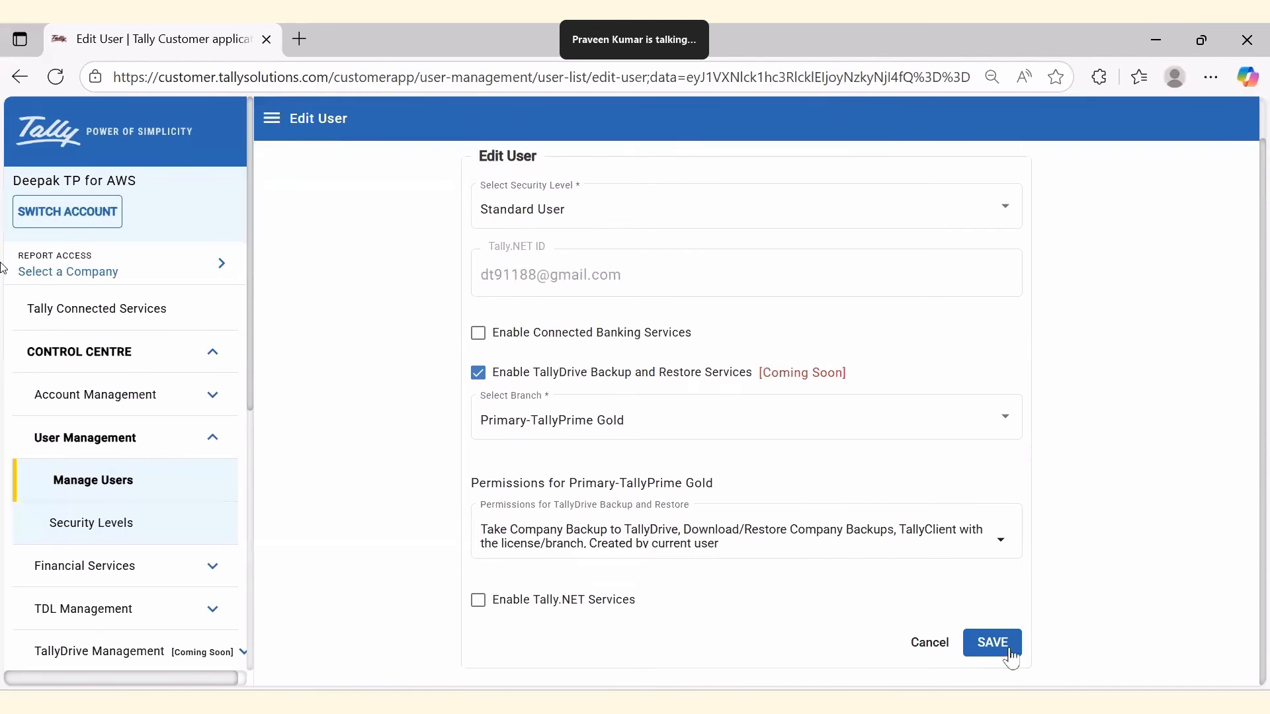
click(475, 376)
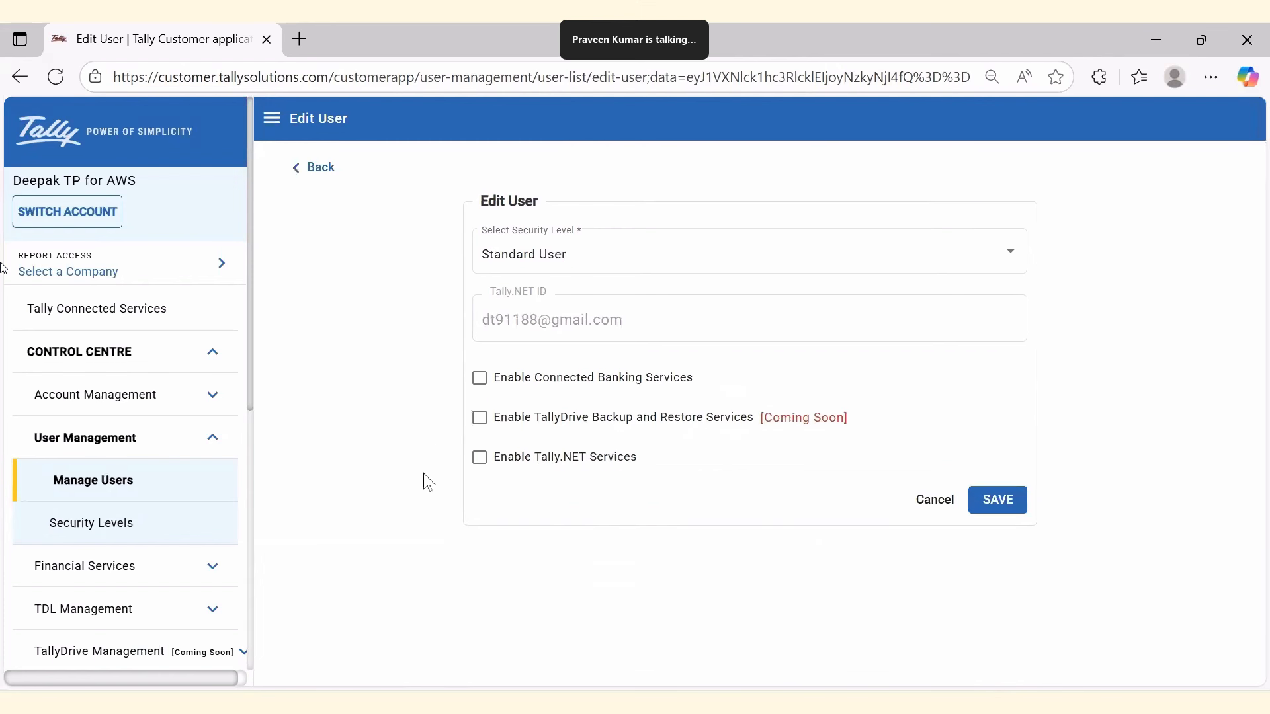
click(668, 701)
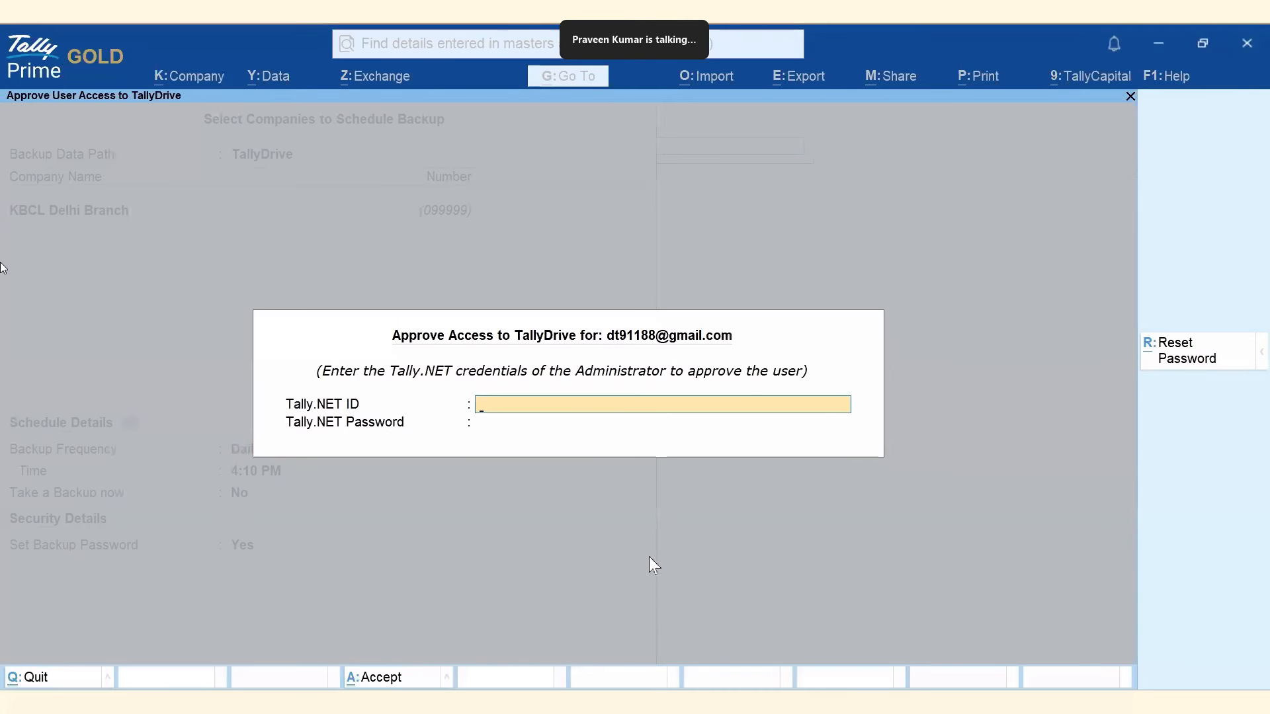
Approve the user's TallyDrive access with the administrator's Tally.NET ID and password, dismissing the confirmation.
key(ctrl+v)
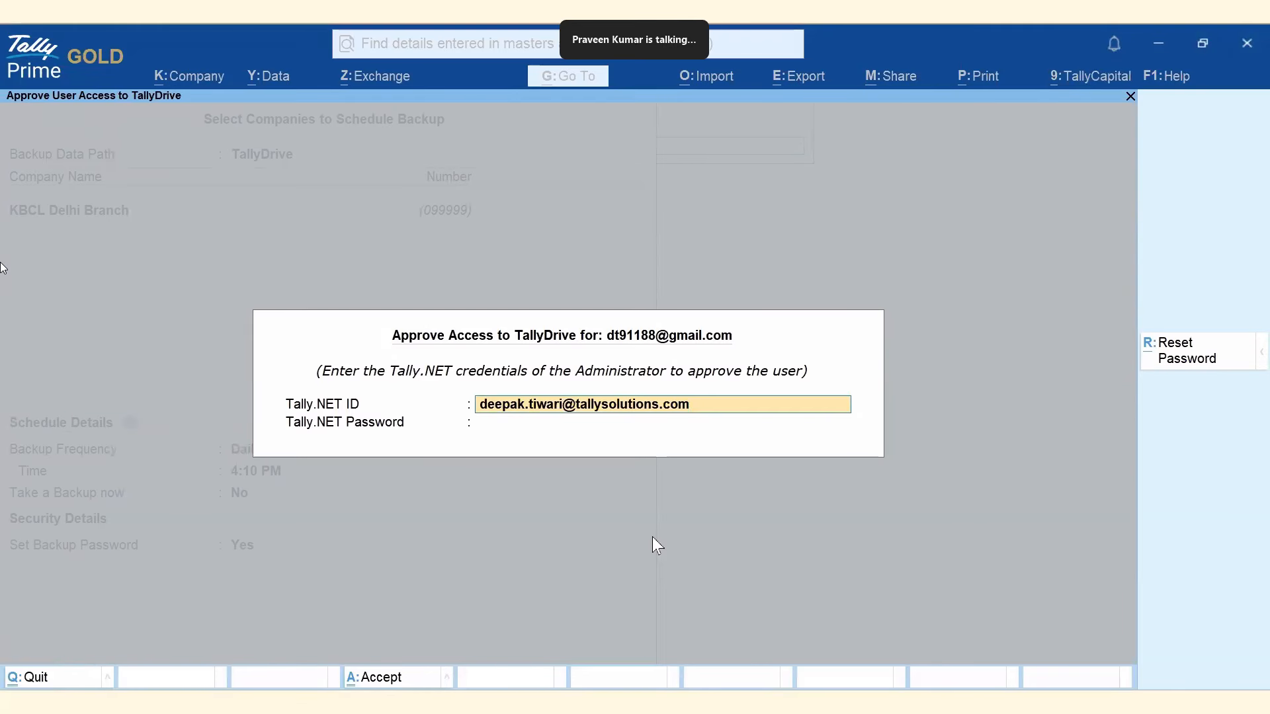
key(Return)
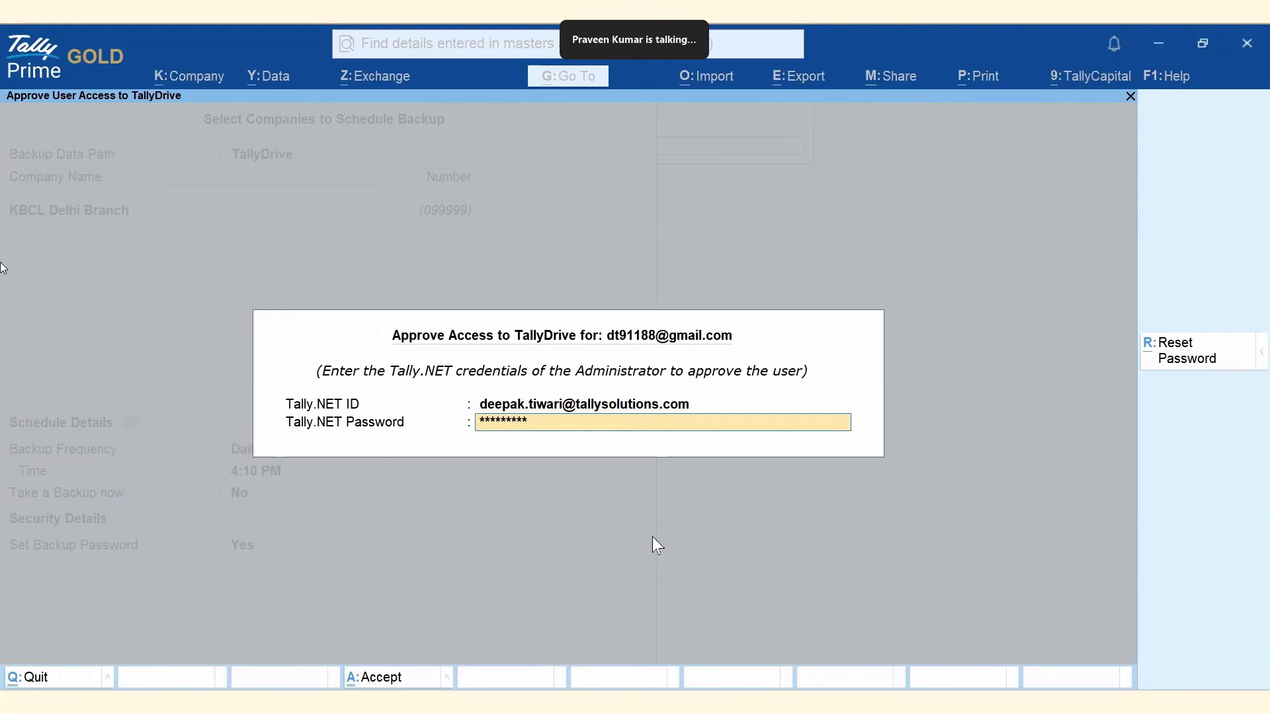
key(Return)
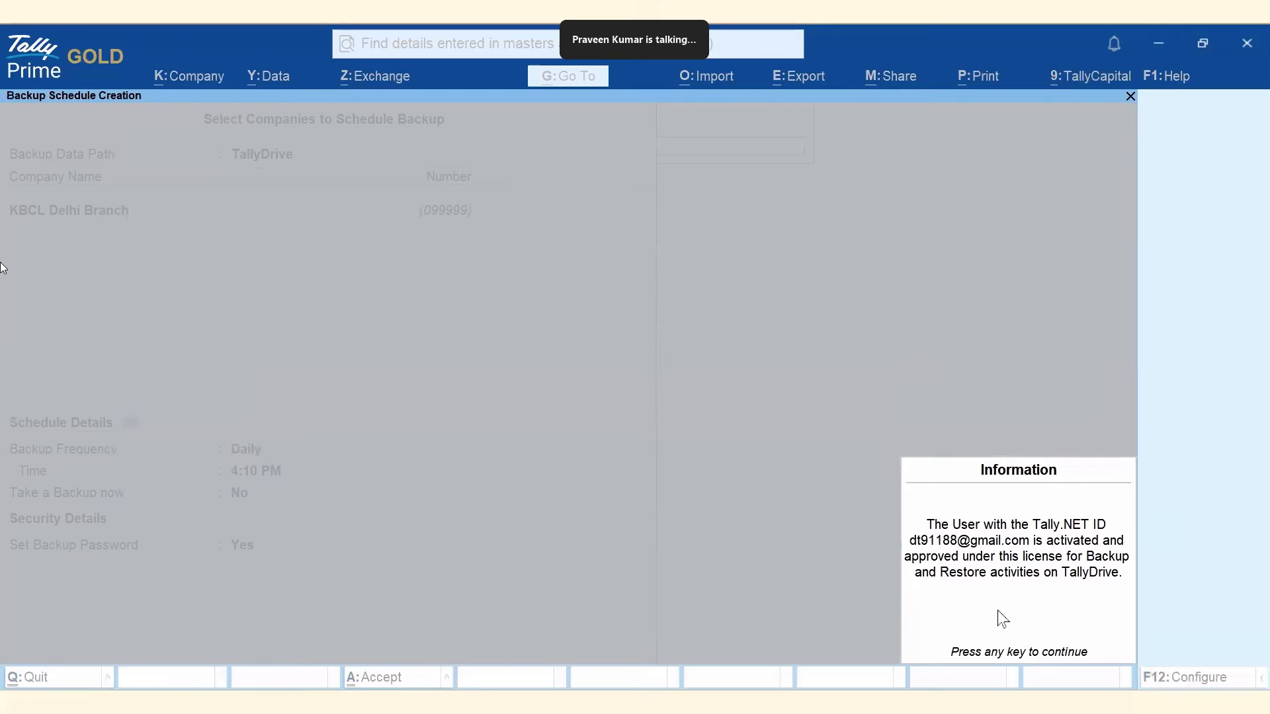
key(Return)
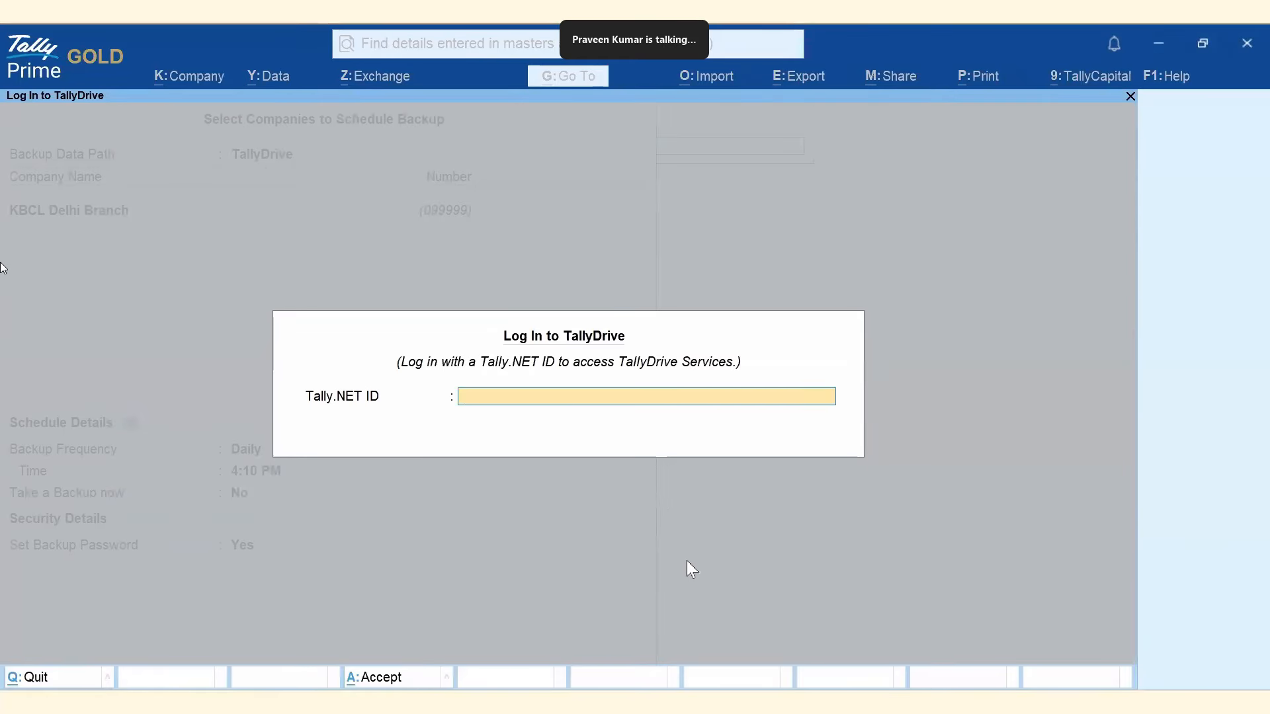
key(alt+Tab)
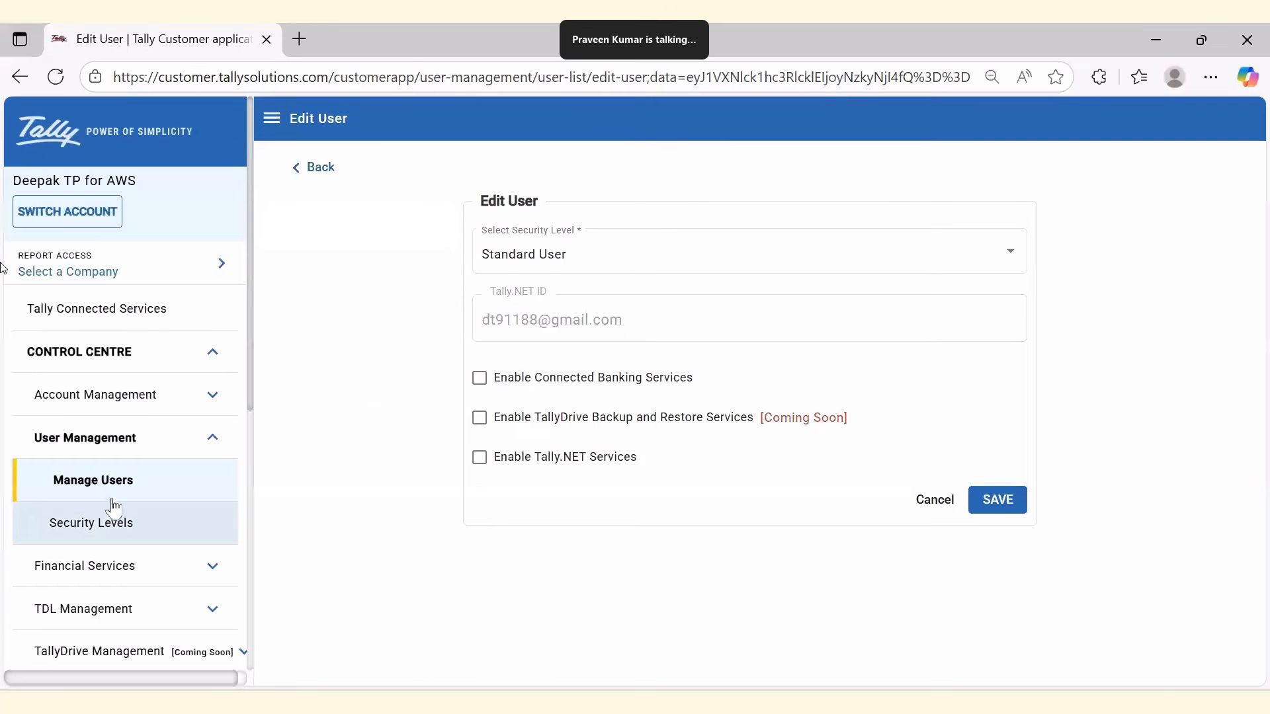
Reopen the user's View/Edit User form from Manage Users to verify TallyDrive backup is approved.
click(73, 485)
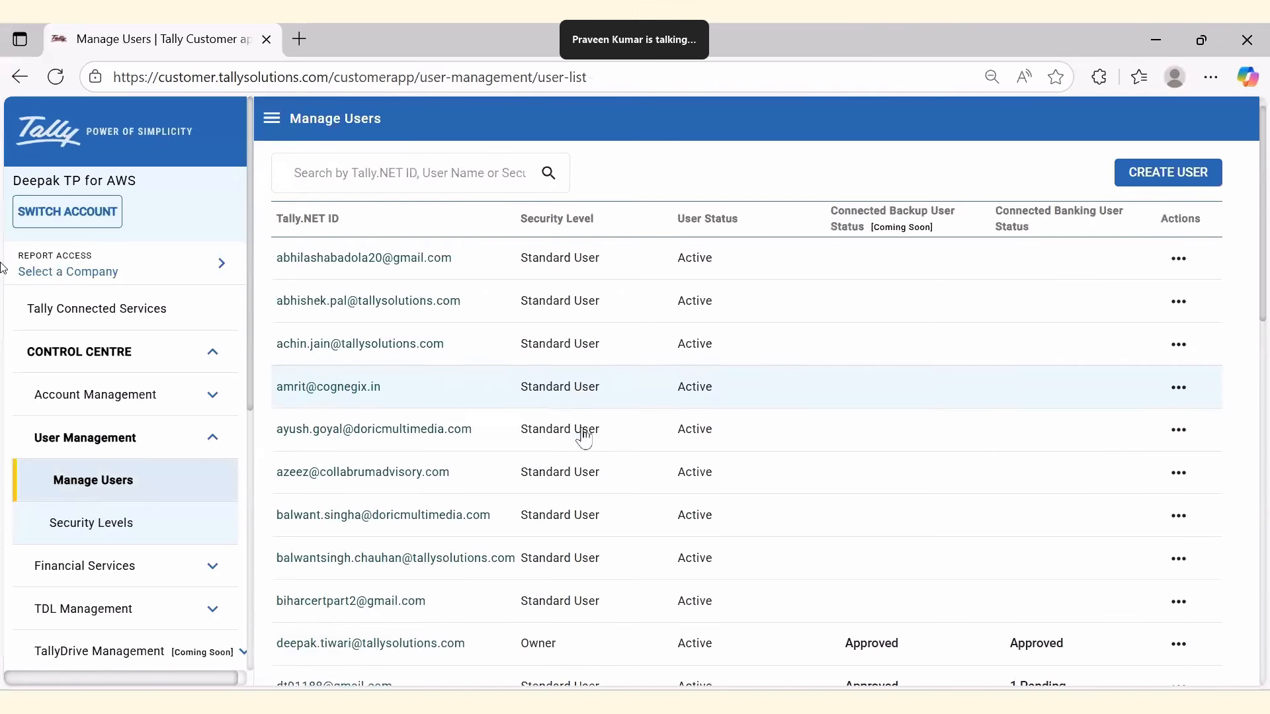
scroll(581, 437, down, 3)
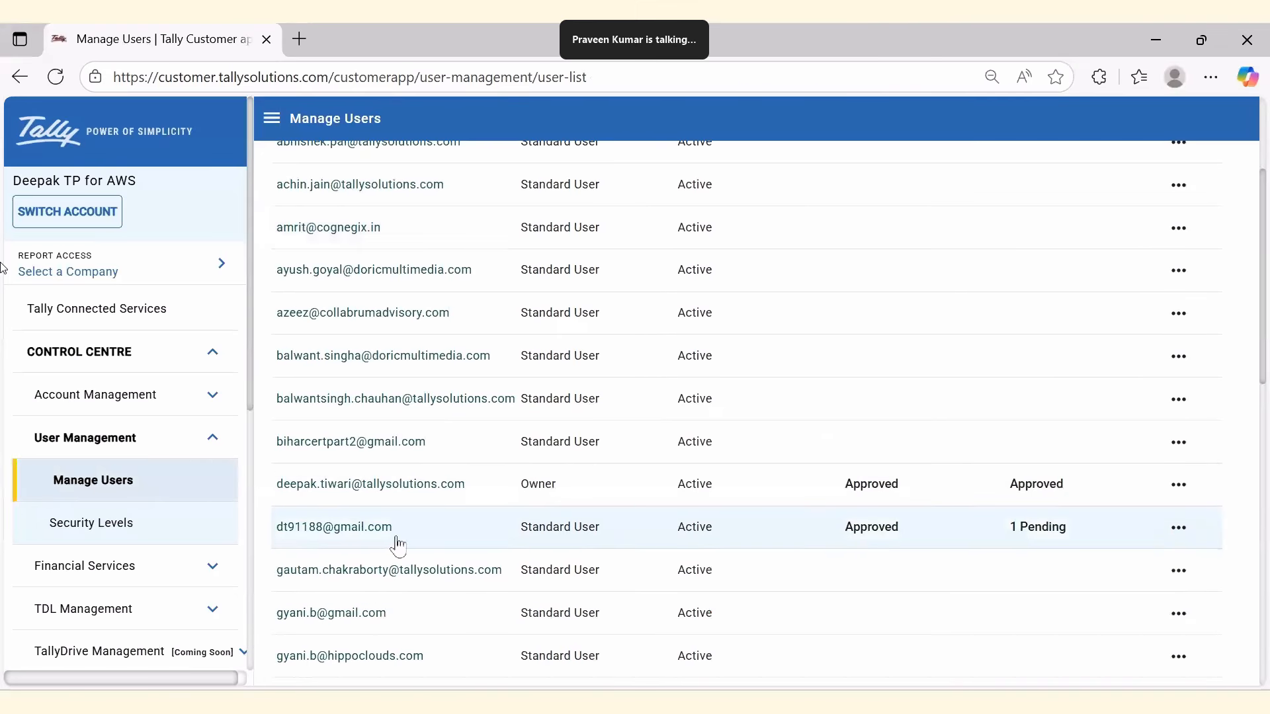
click(1179, 527)
click(1170, 528)
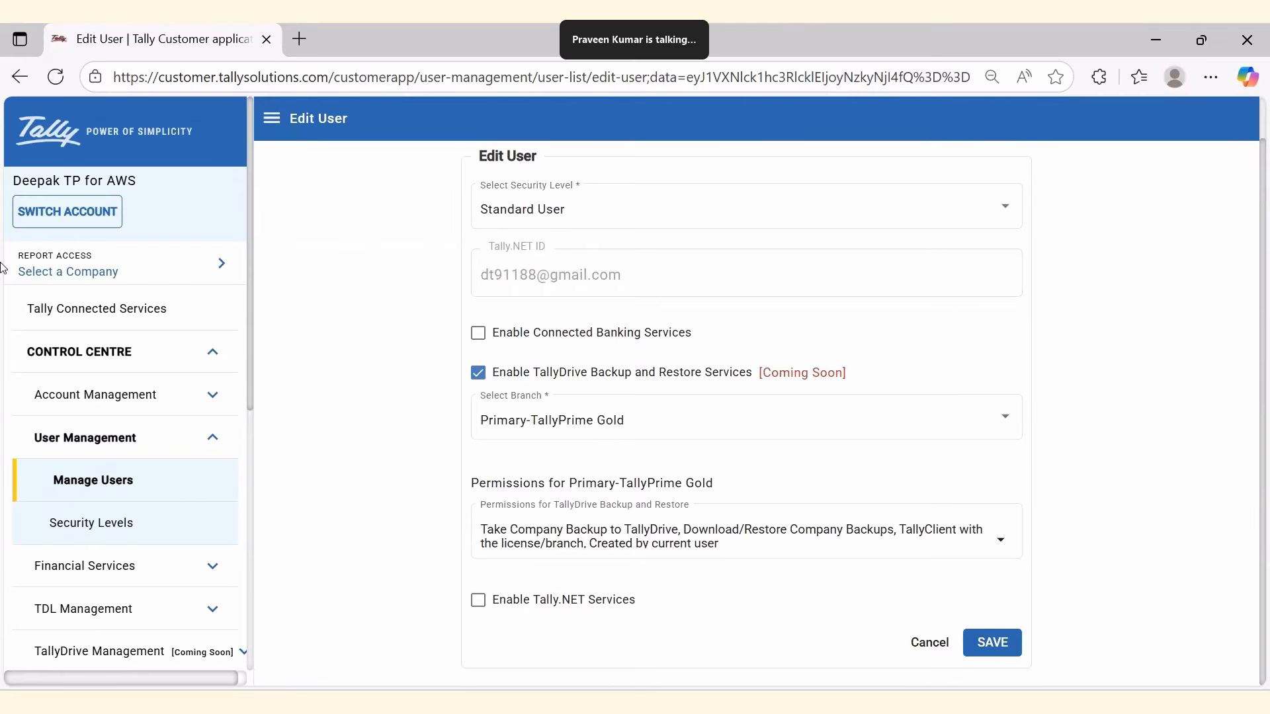
key(alt+Tab)
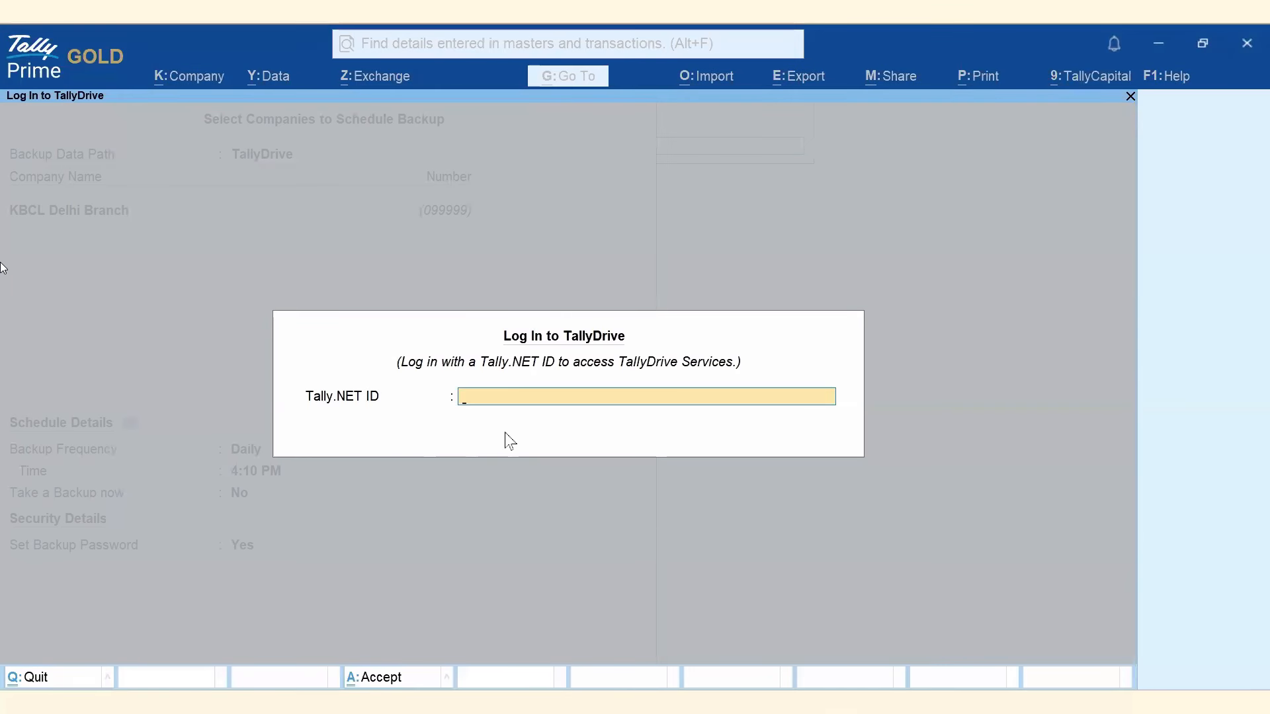
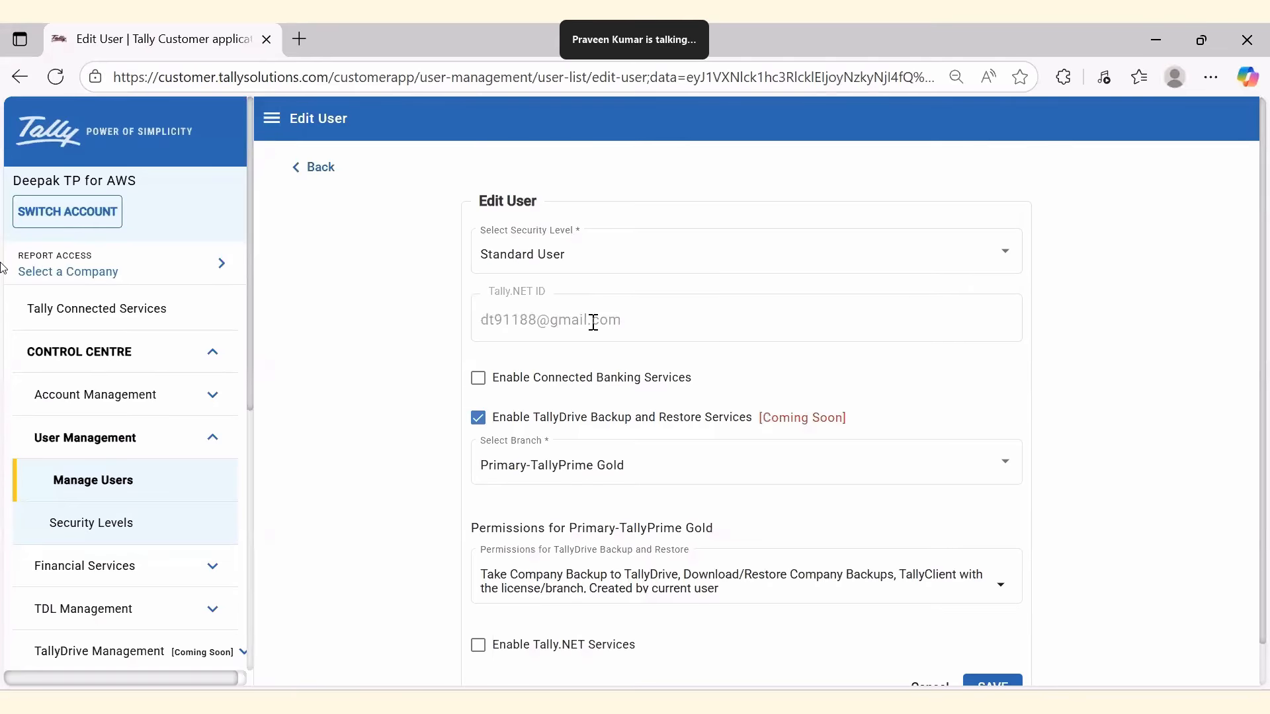
Keep the user's take-backup and download/restore-own-backup permissions unchanged, save, and return to TallyPrime.
scroll(361, 414, down, 1)
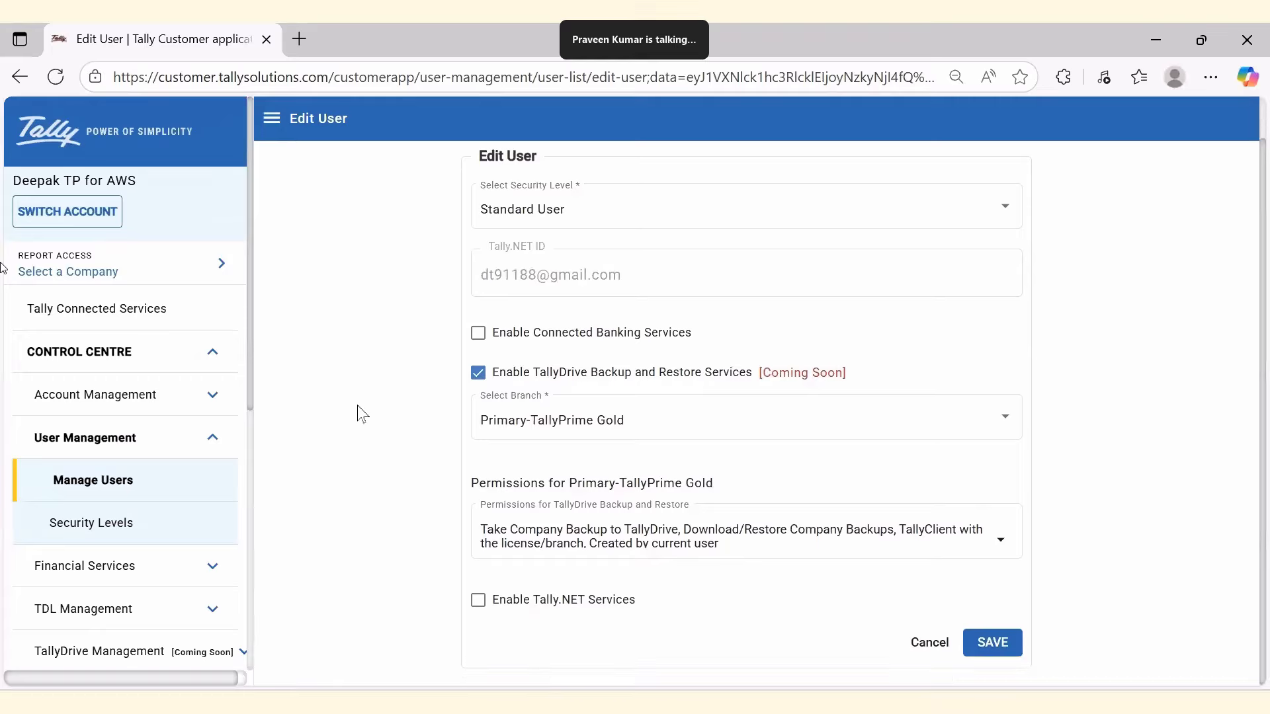
click(955, 544)
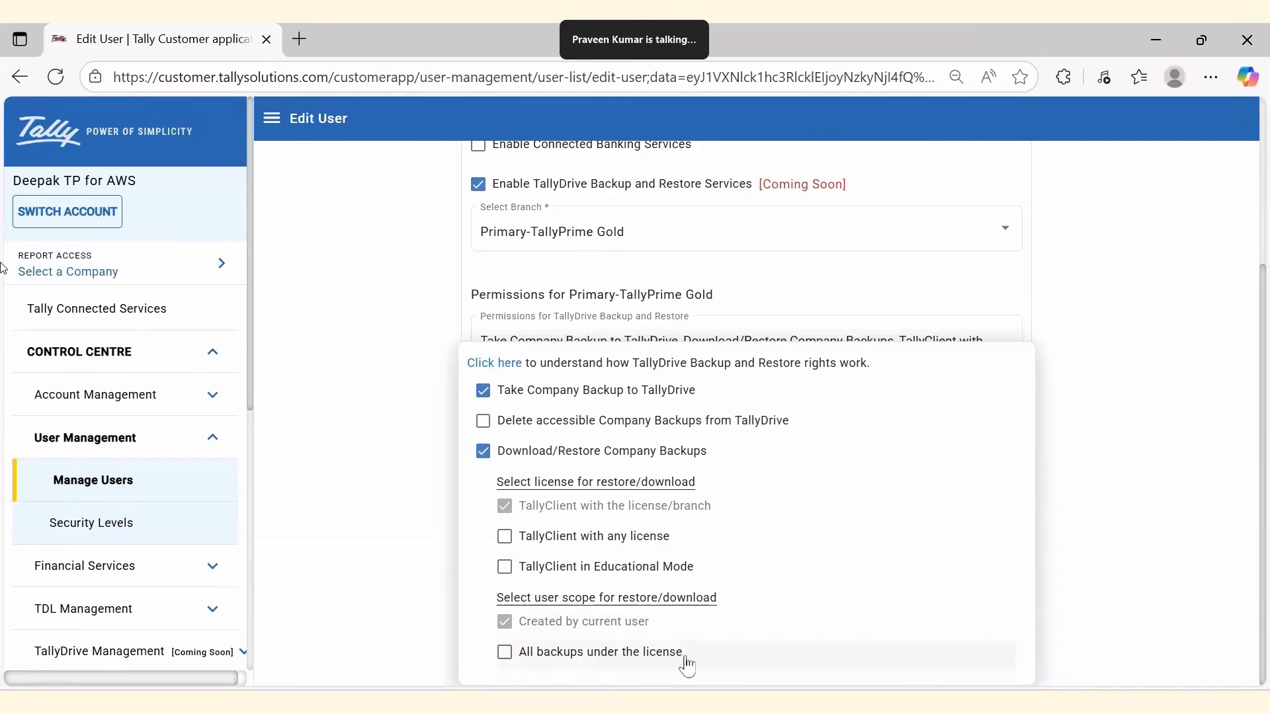
click(425, 533)
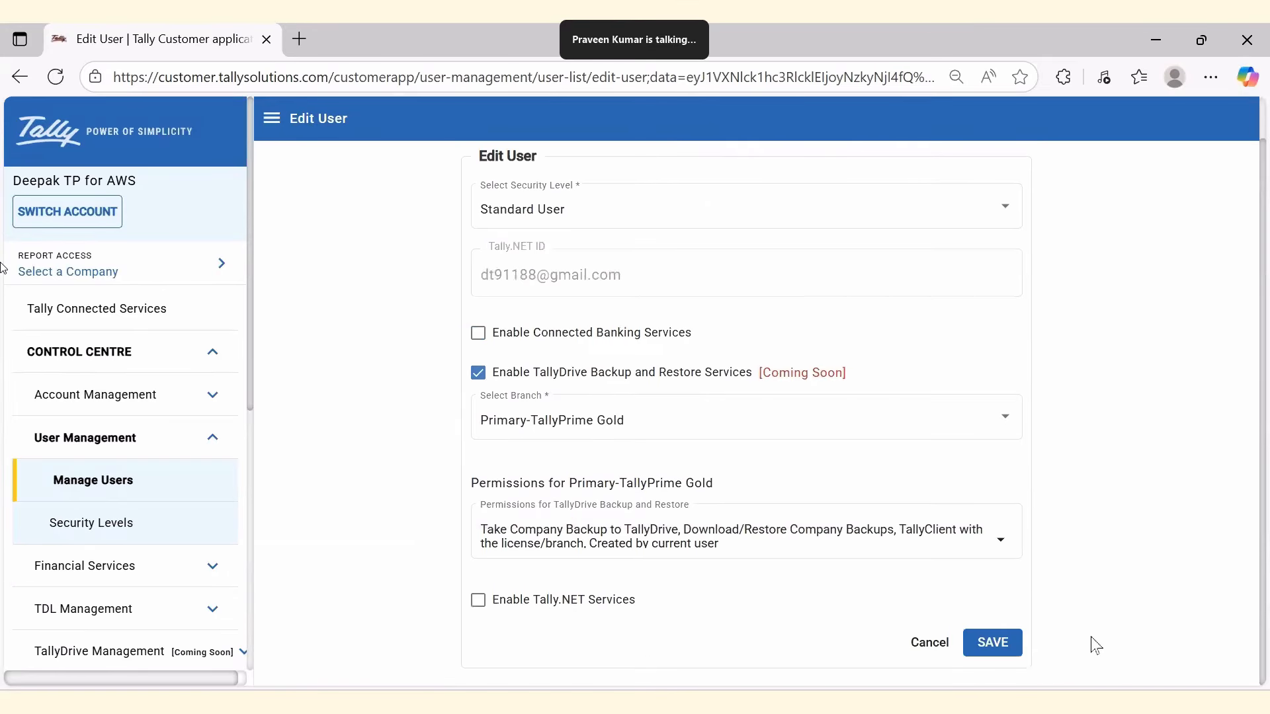
click(1016, 647)
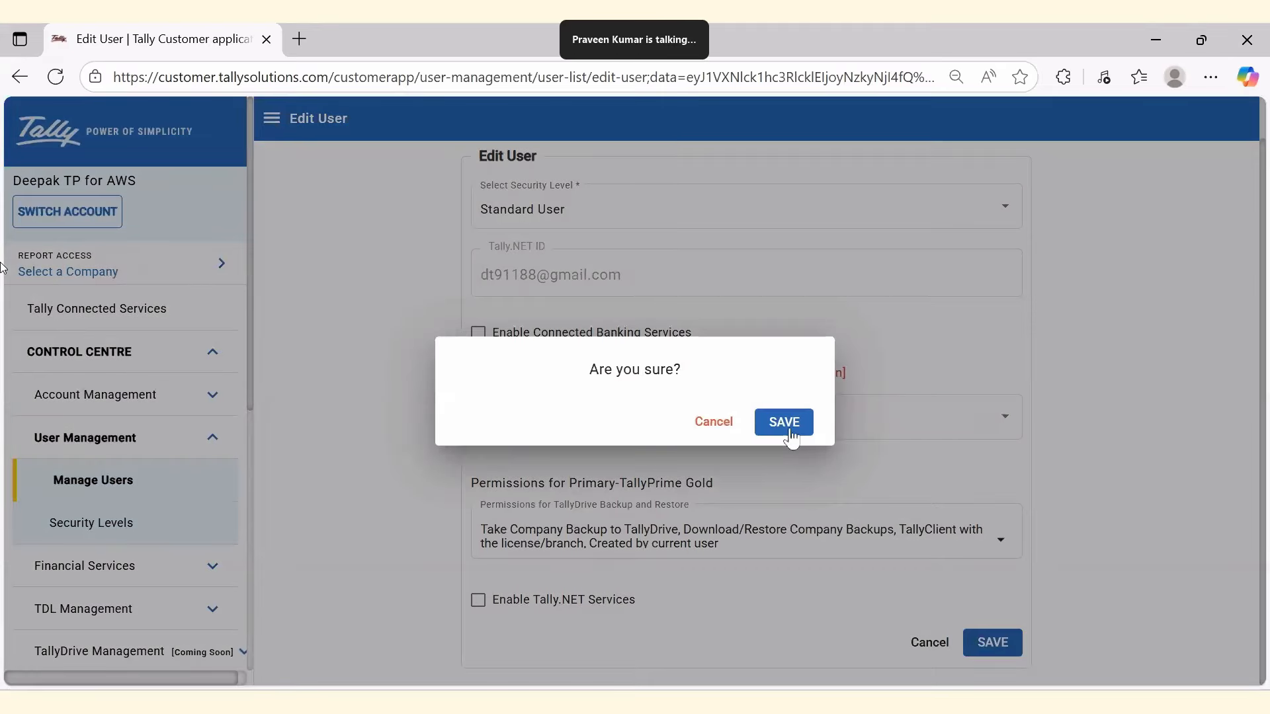
click(791, 429)
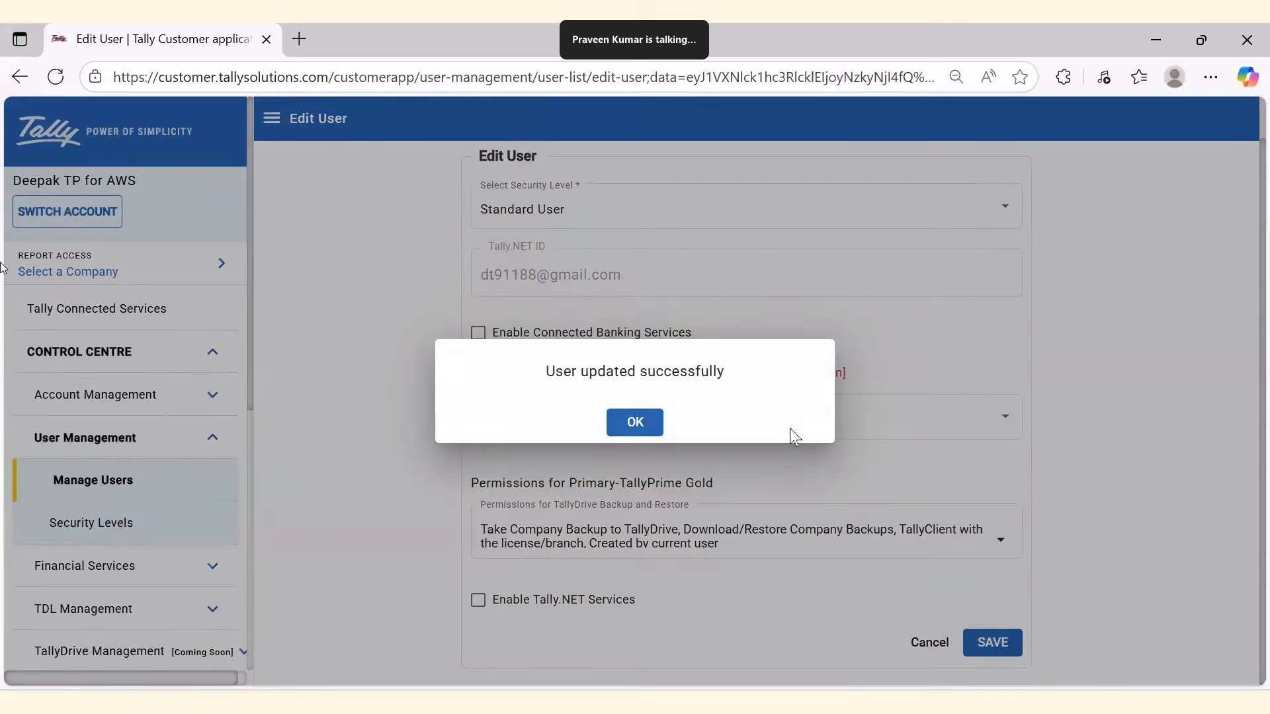
click(638, 422)
key(alt+Tab)
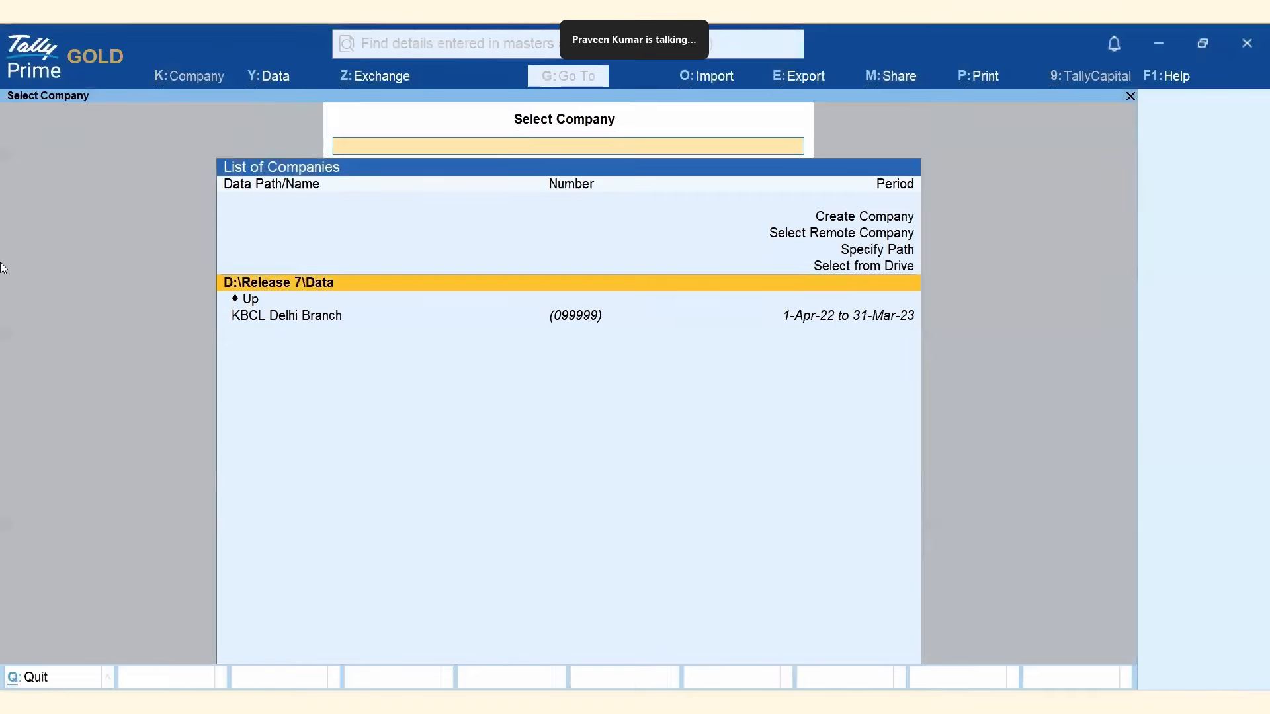
Log in to TallyDrive as the existing user and view KBCL Delhi Branch's 20.70 MB backup.
click(268, 82)
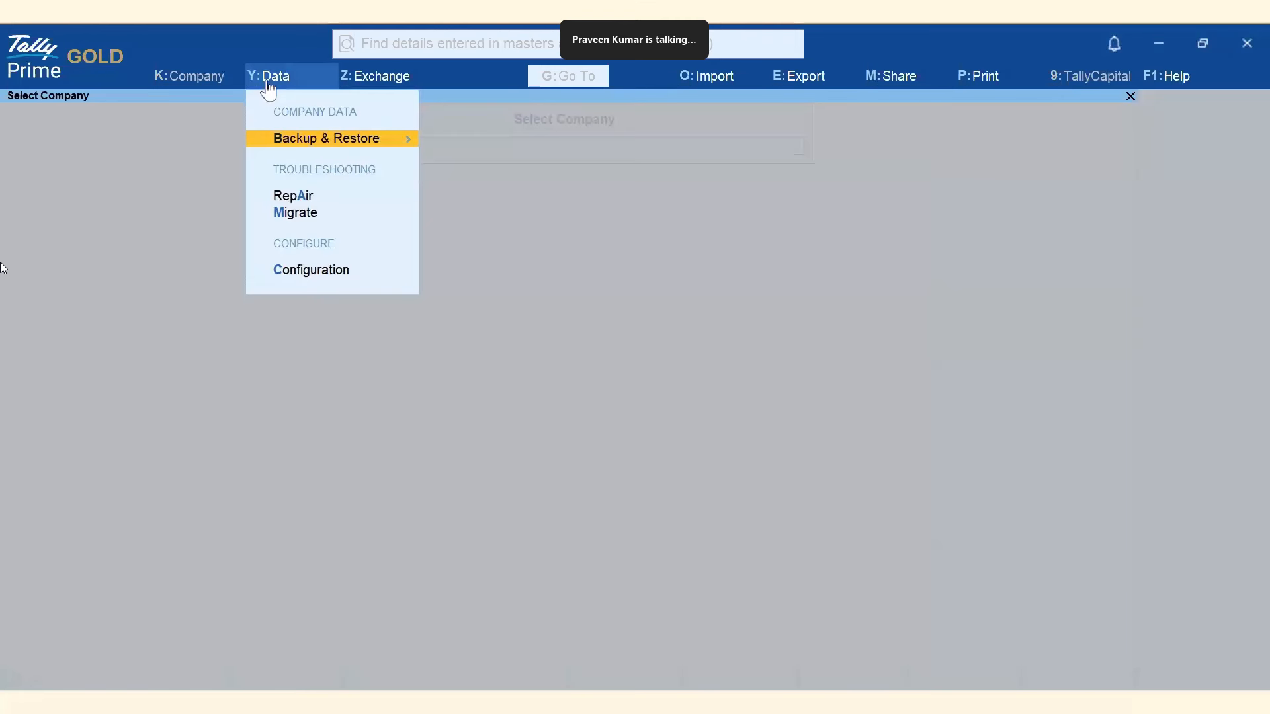
click(350, 157)
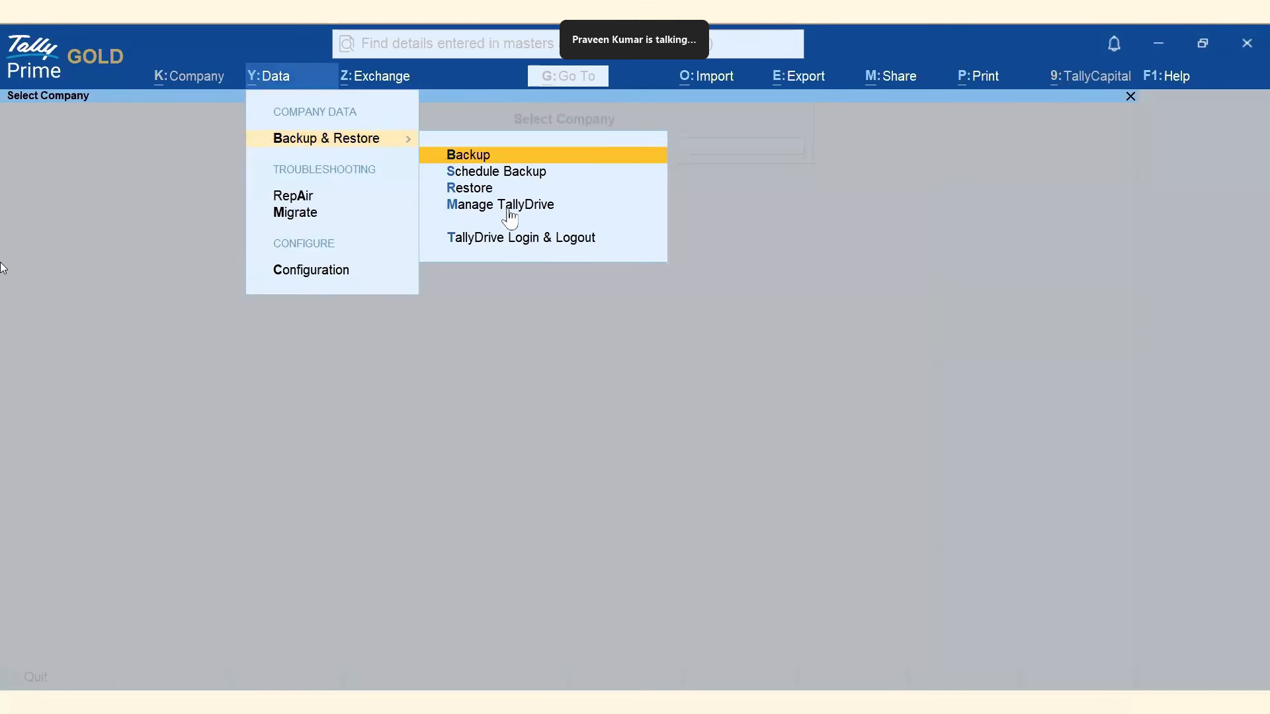
click(544, 231)
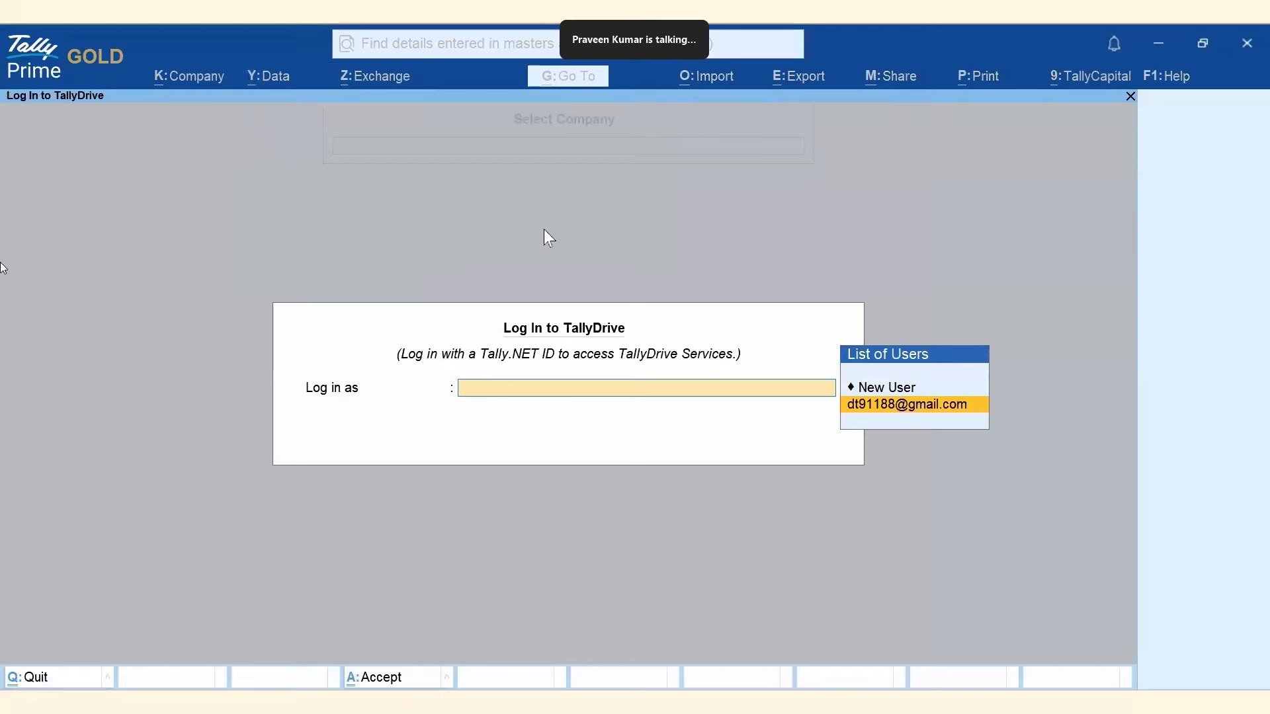
click(929, 406)
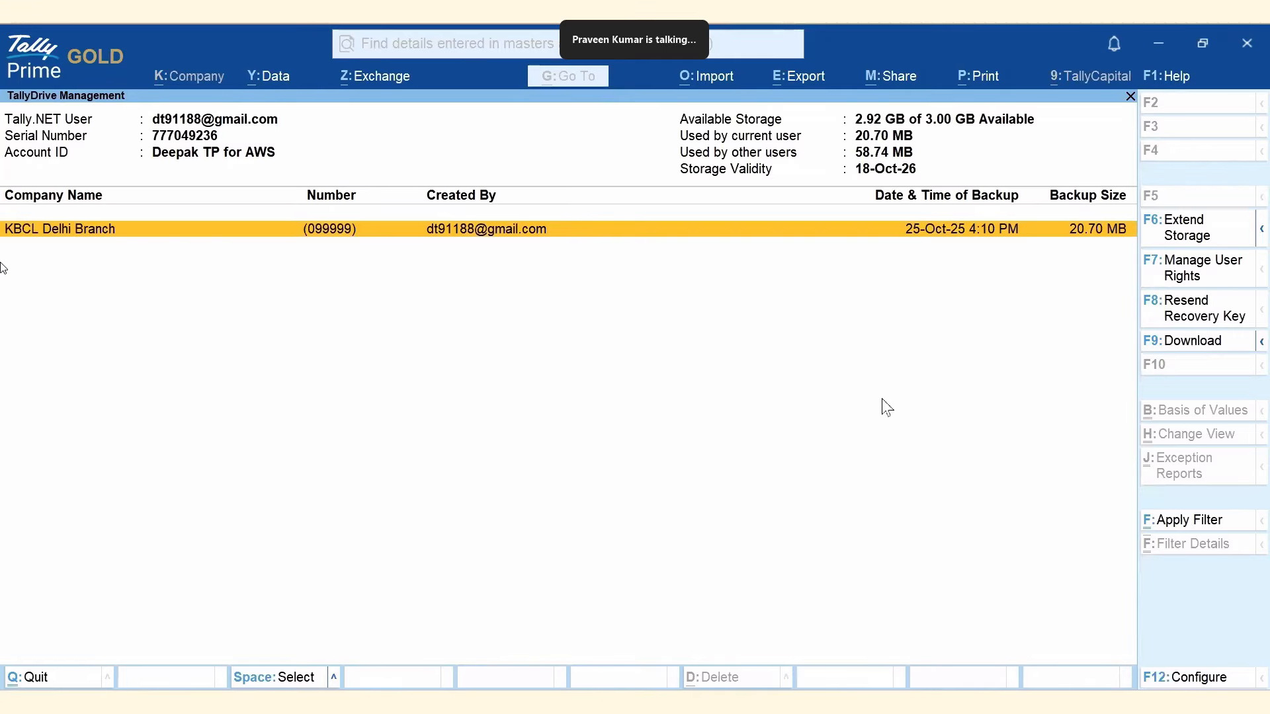
key(alt+Tab)
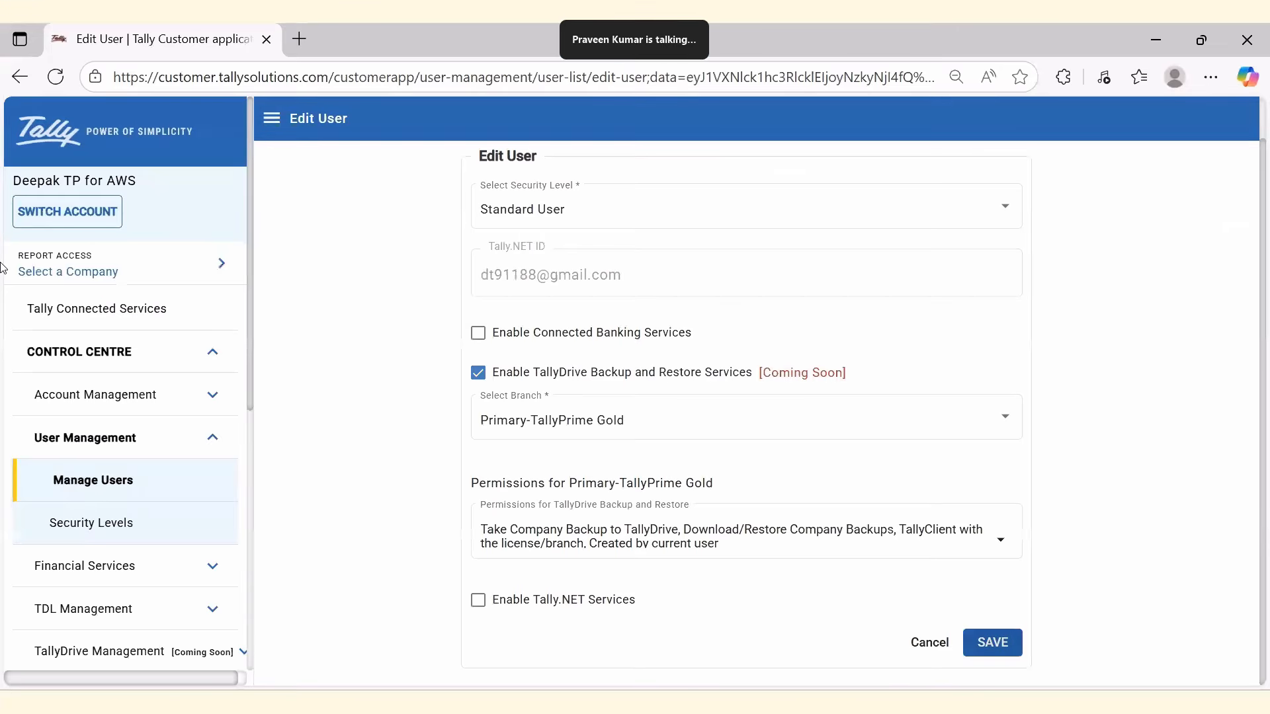
Add the Delete accessible Company Backups permission to the user's TallyDrive rights and save it.
click(879, 553)
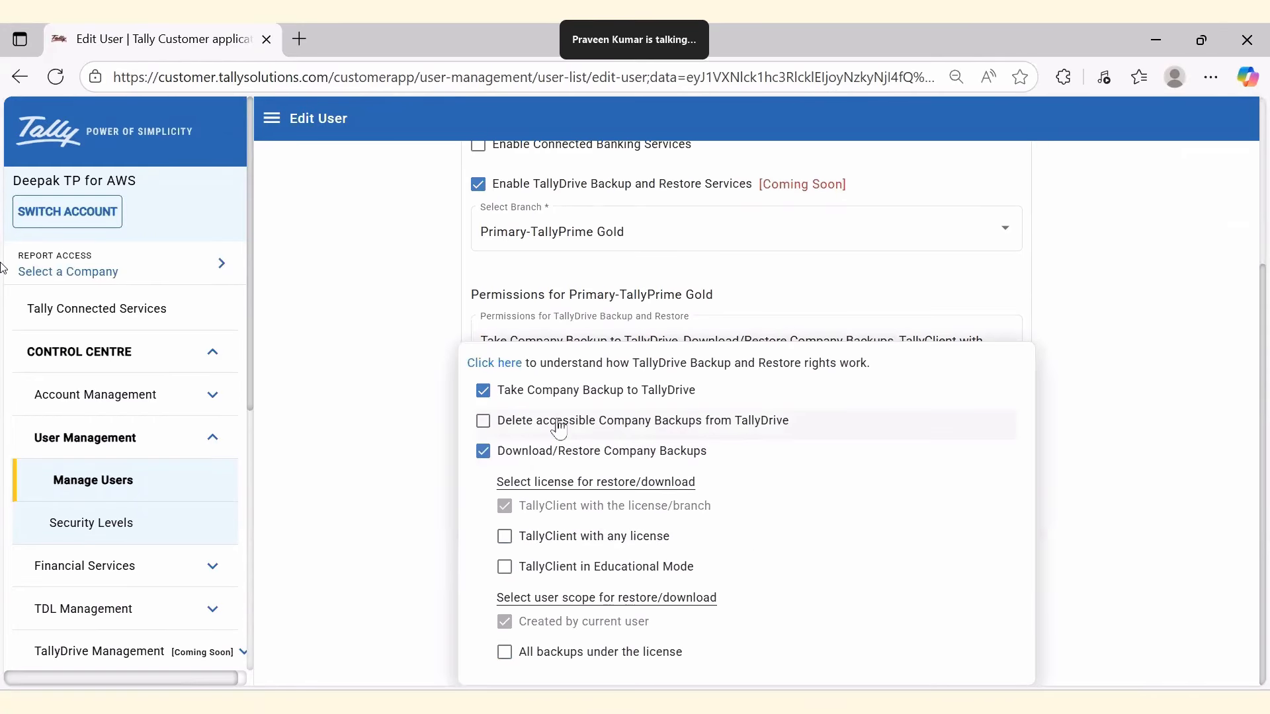
click(524, 431)
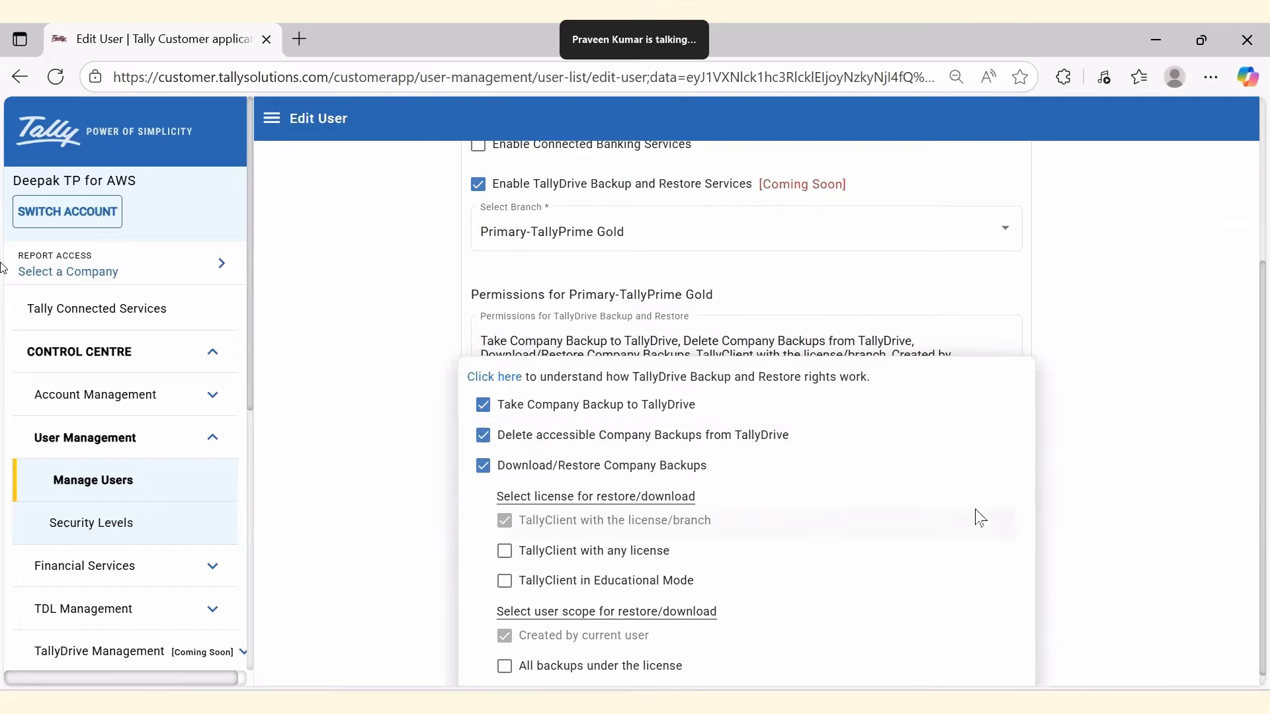
click(1081, 533)
click(996, 641)
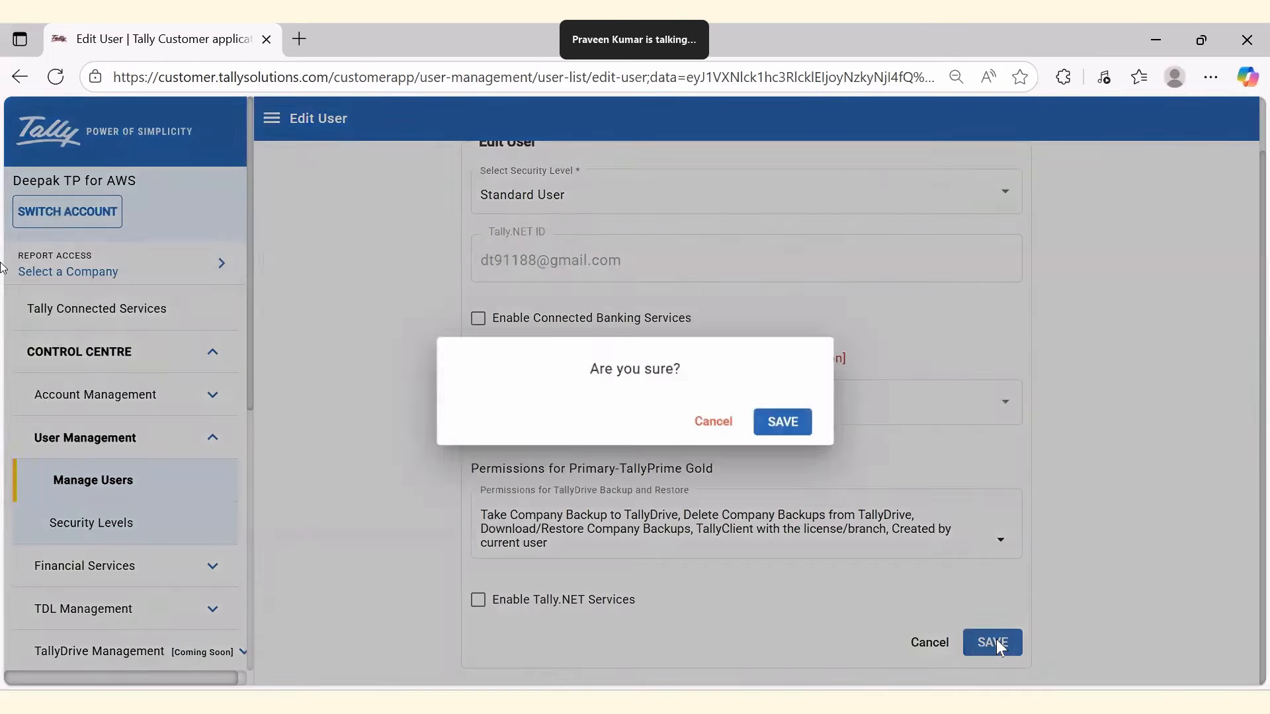
click(781, 427)
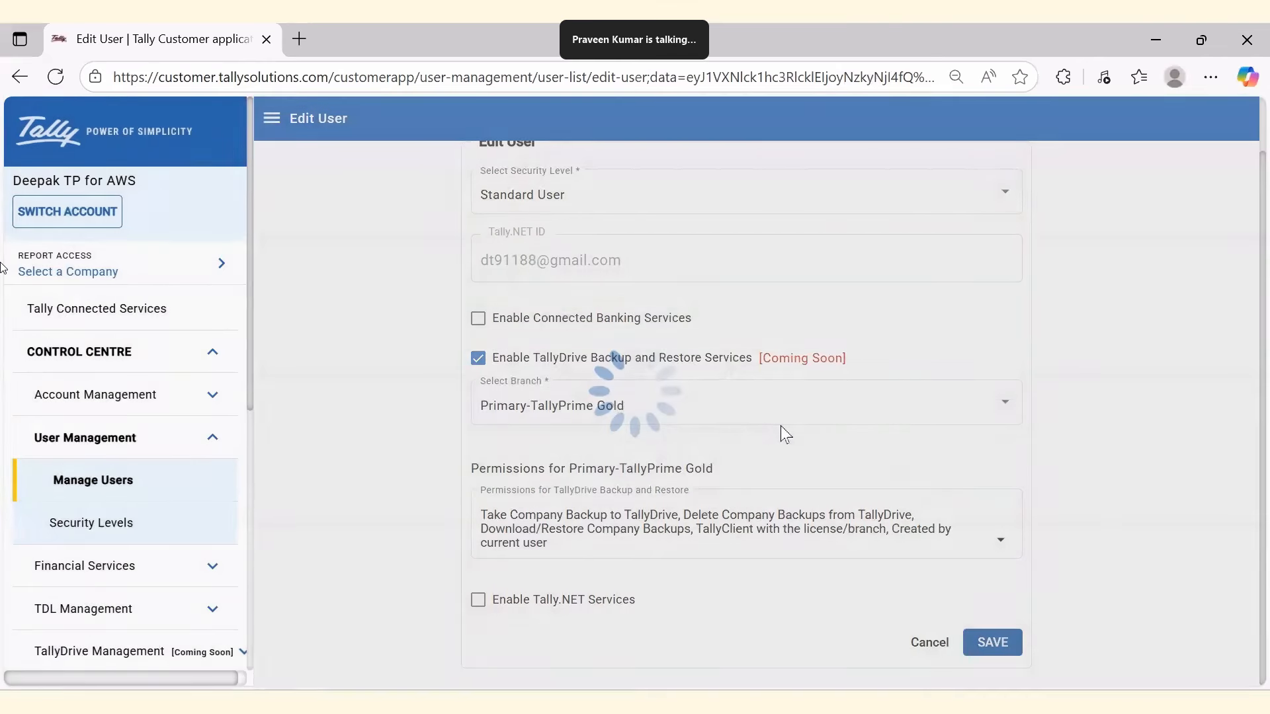
click(635, 423)
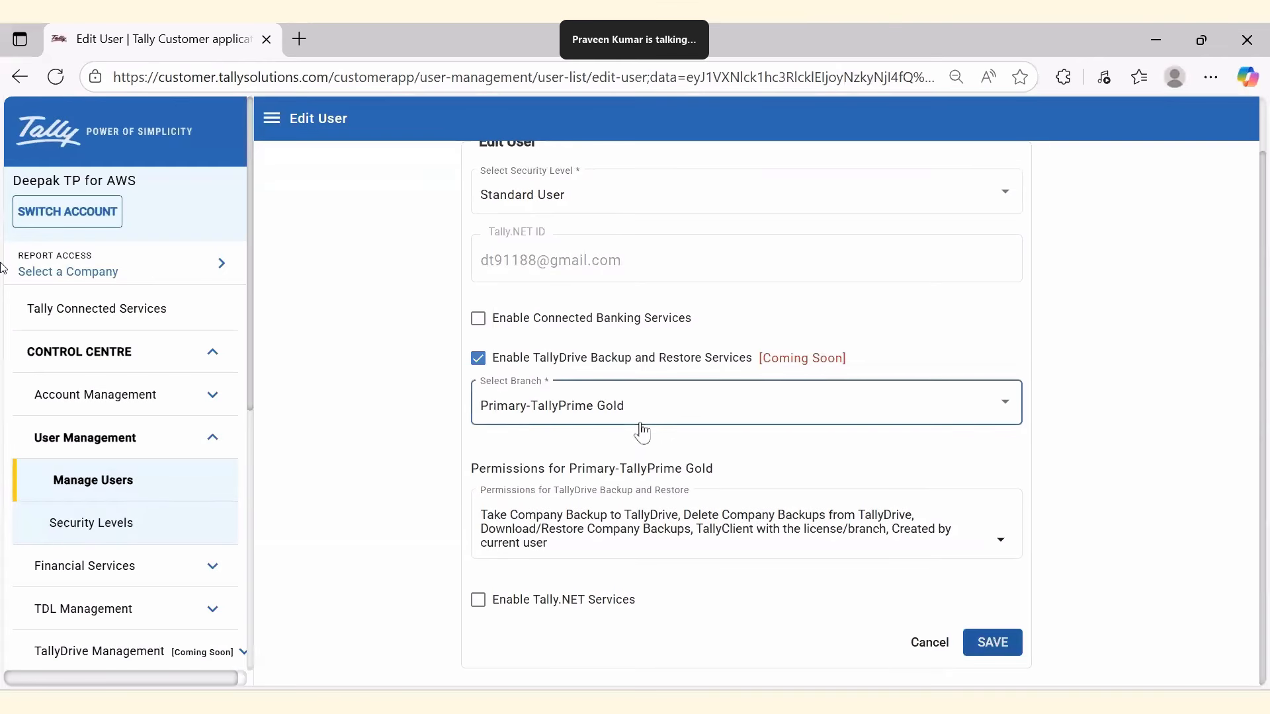
click(637, 701)
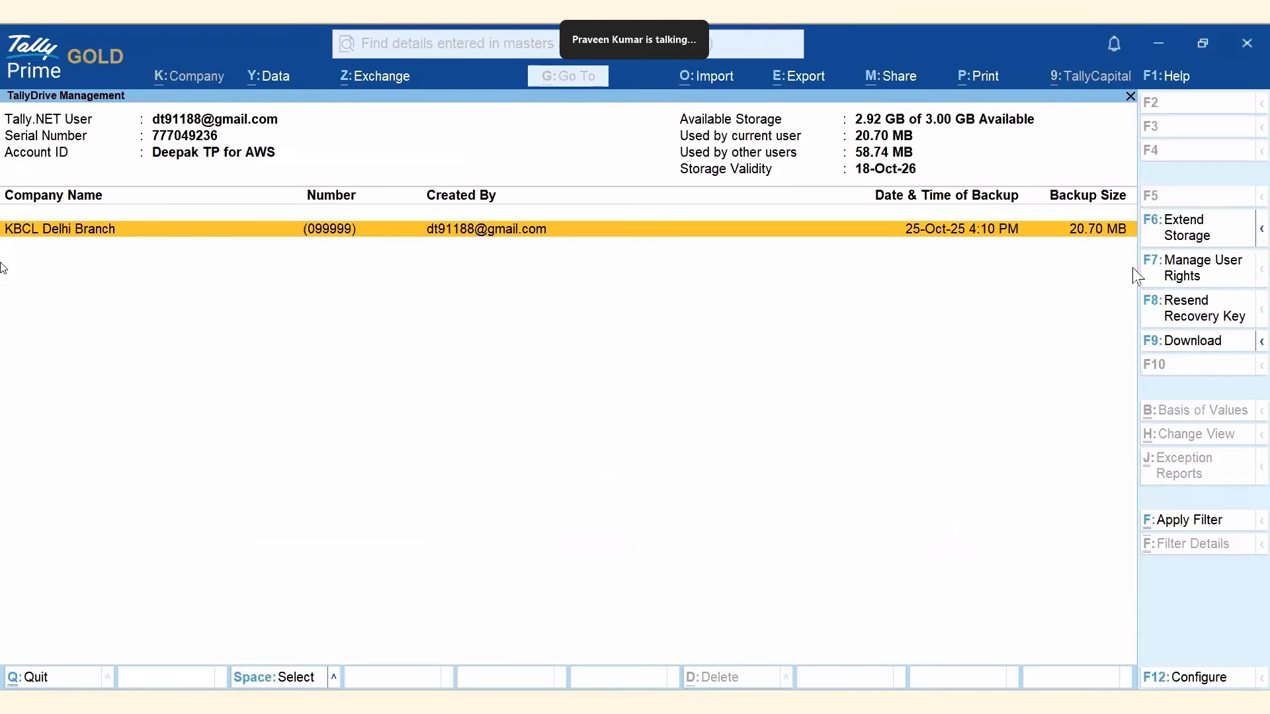
Refresh the TallyDrive storage details with F6 Refresh Storage, confirming Yes.
click(1261, 232)
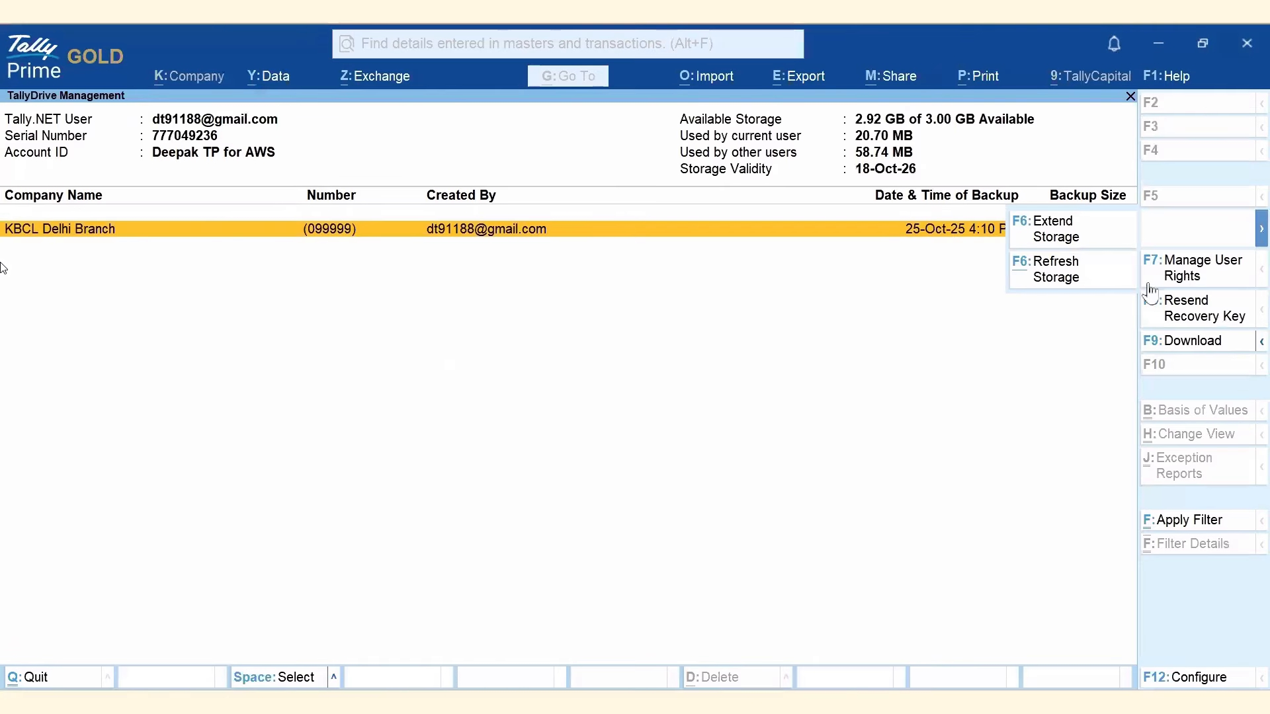
click(1063, 278)
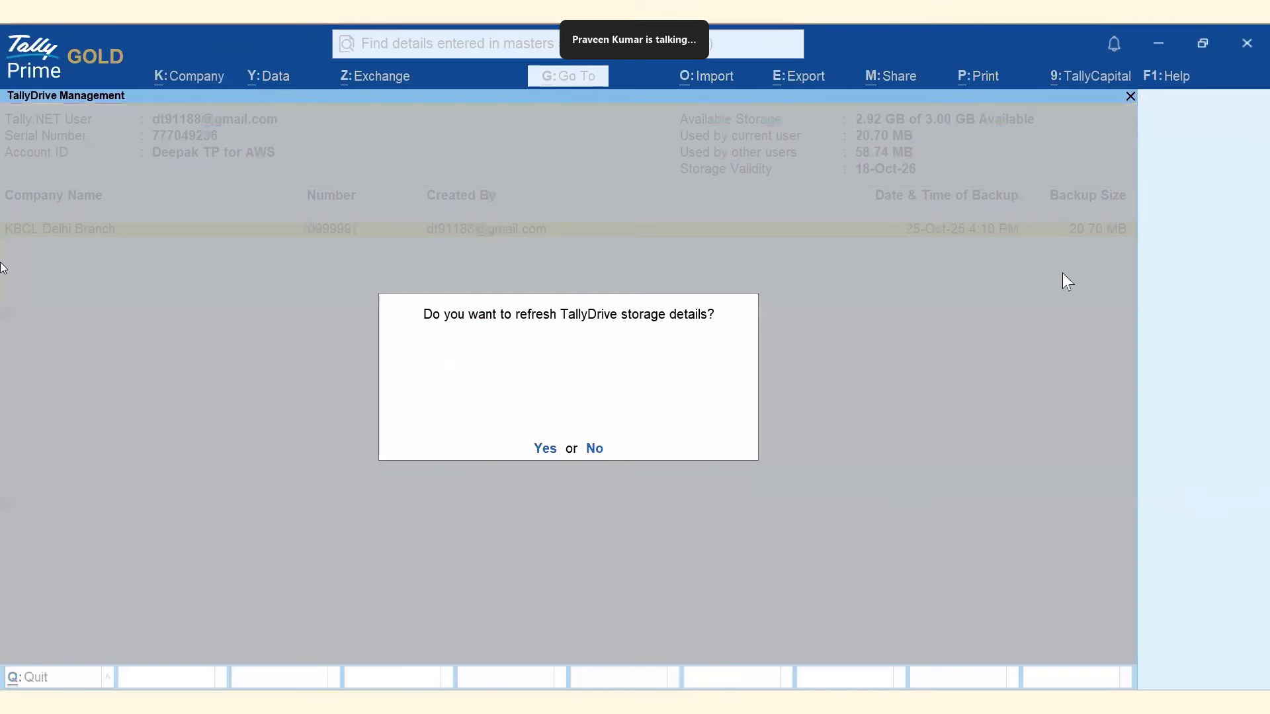
click(546, 449)
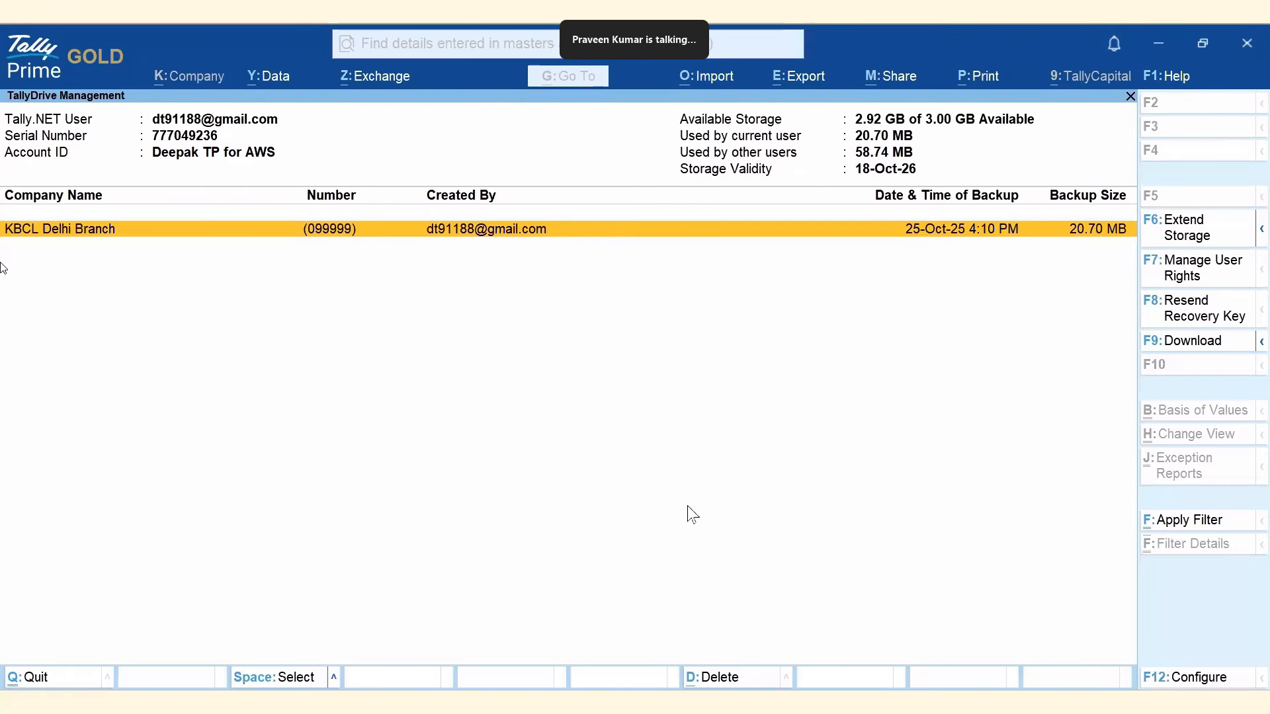
Untick Delete and Download/Restore, leaving only Take Company Backup to TallyDrive, and save.
key(alt+Tab)
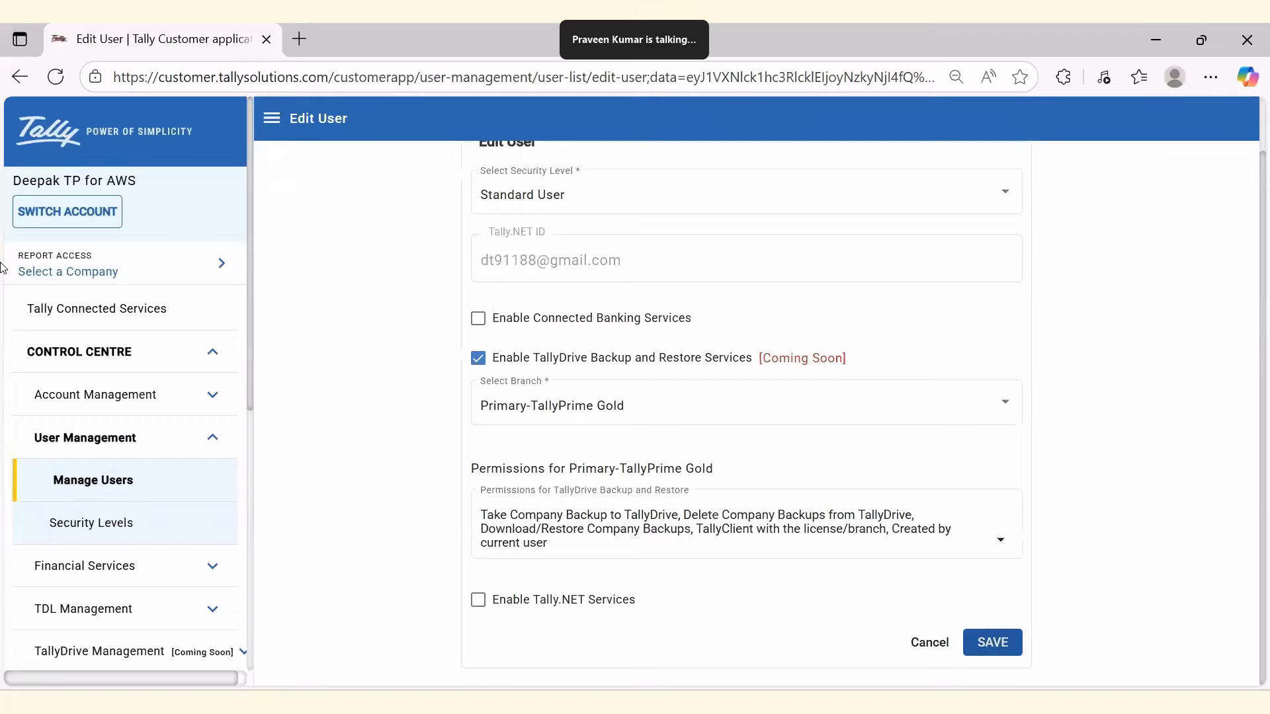
click(729, 537)
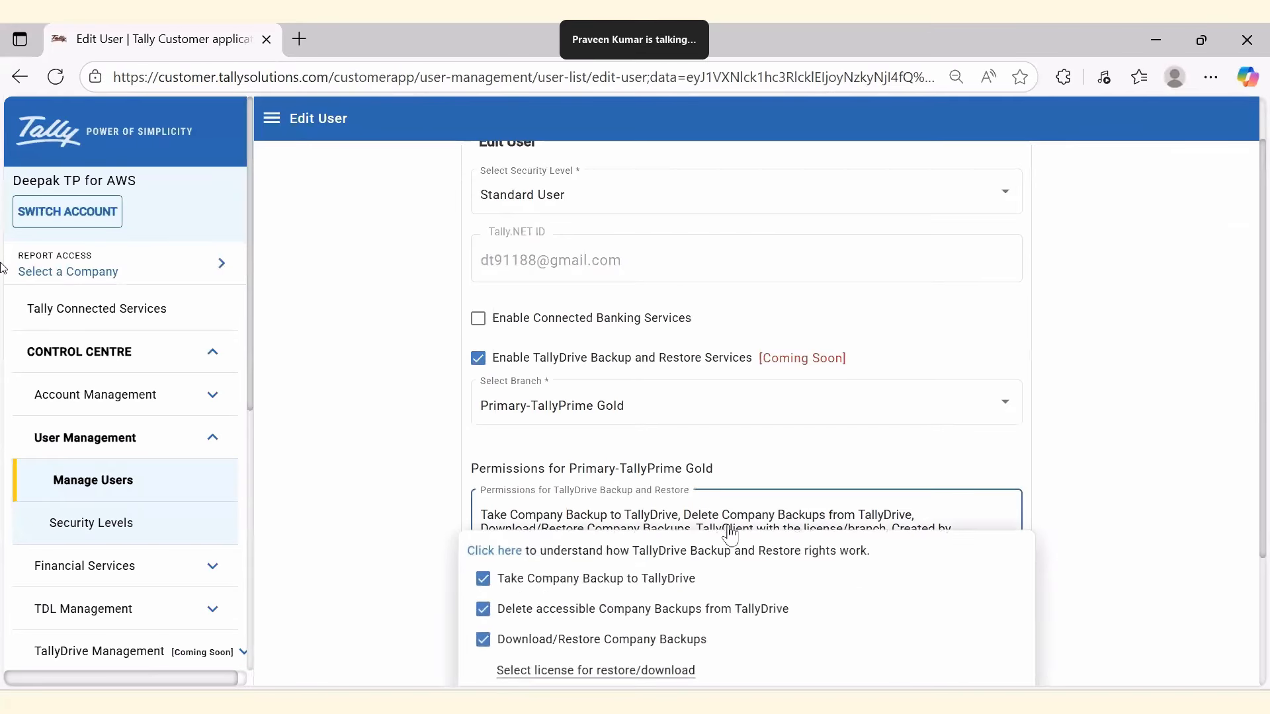
scroll(804, 558, down, 3)
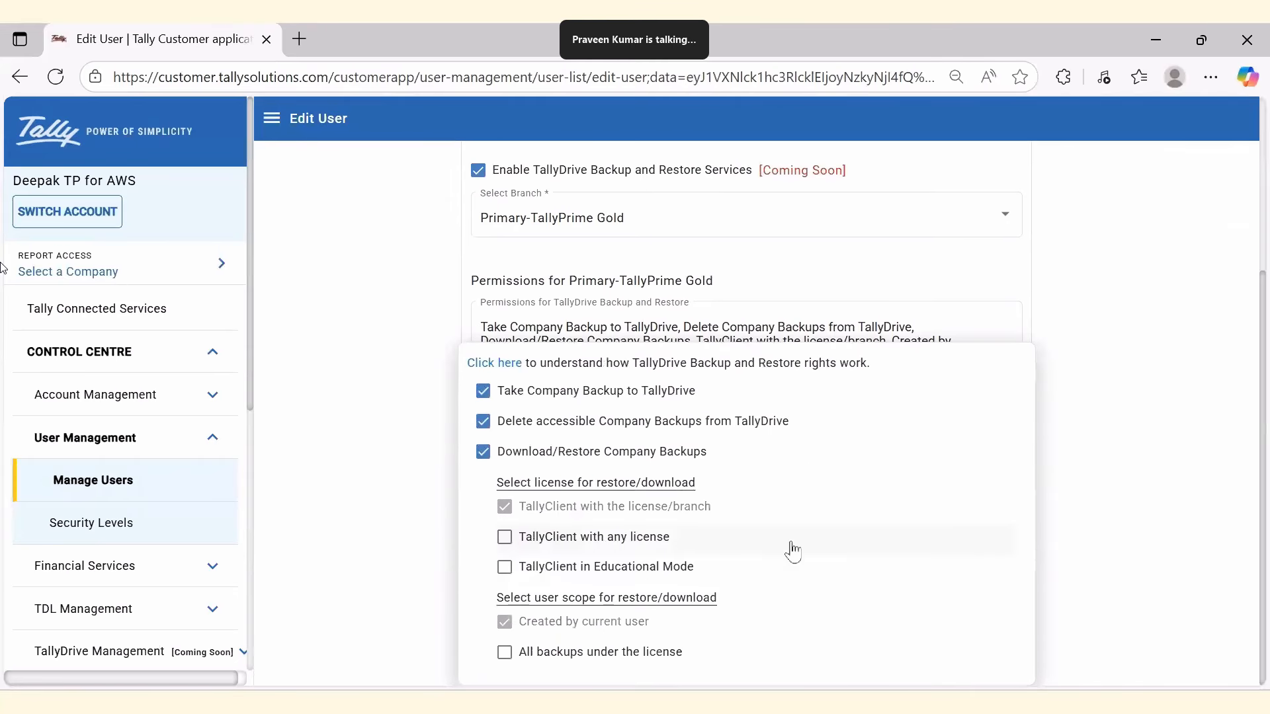
click(553, 429)
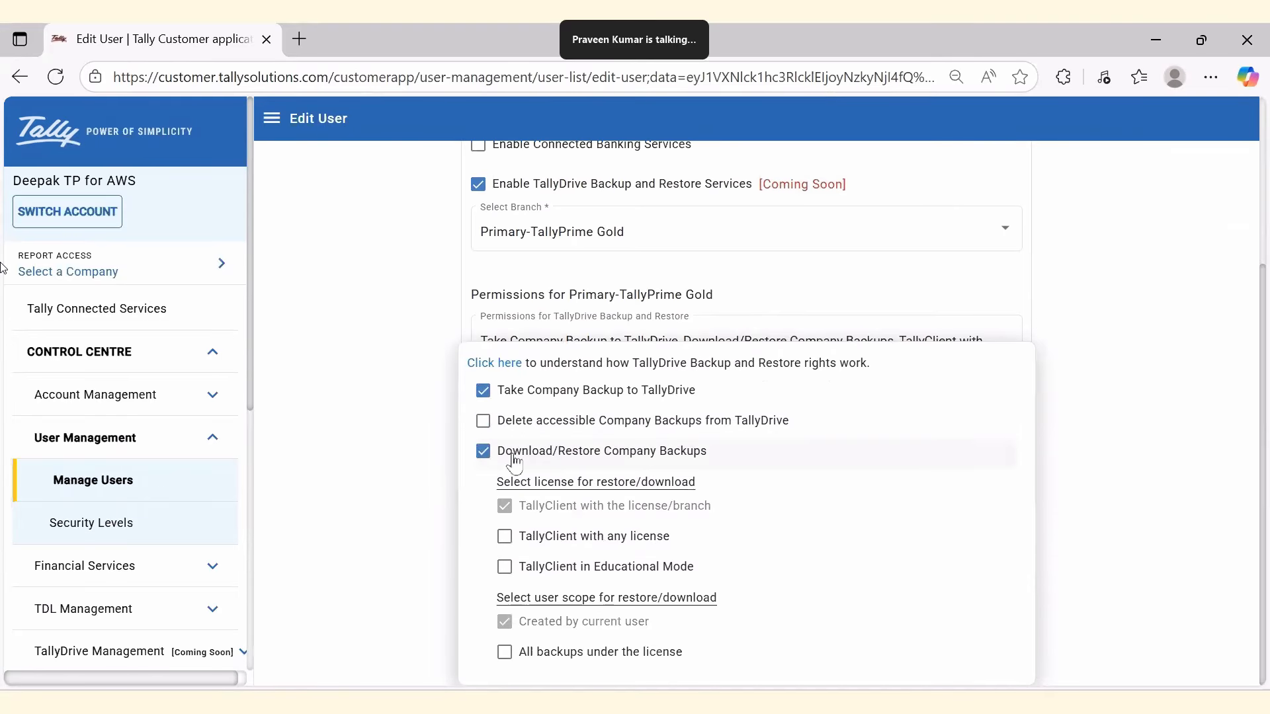
click(522, 456)
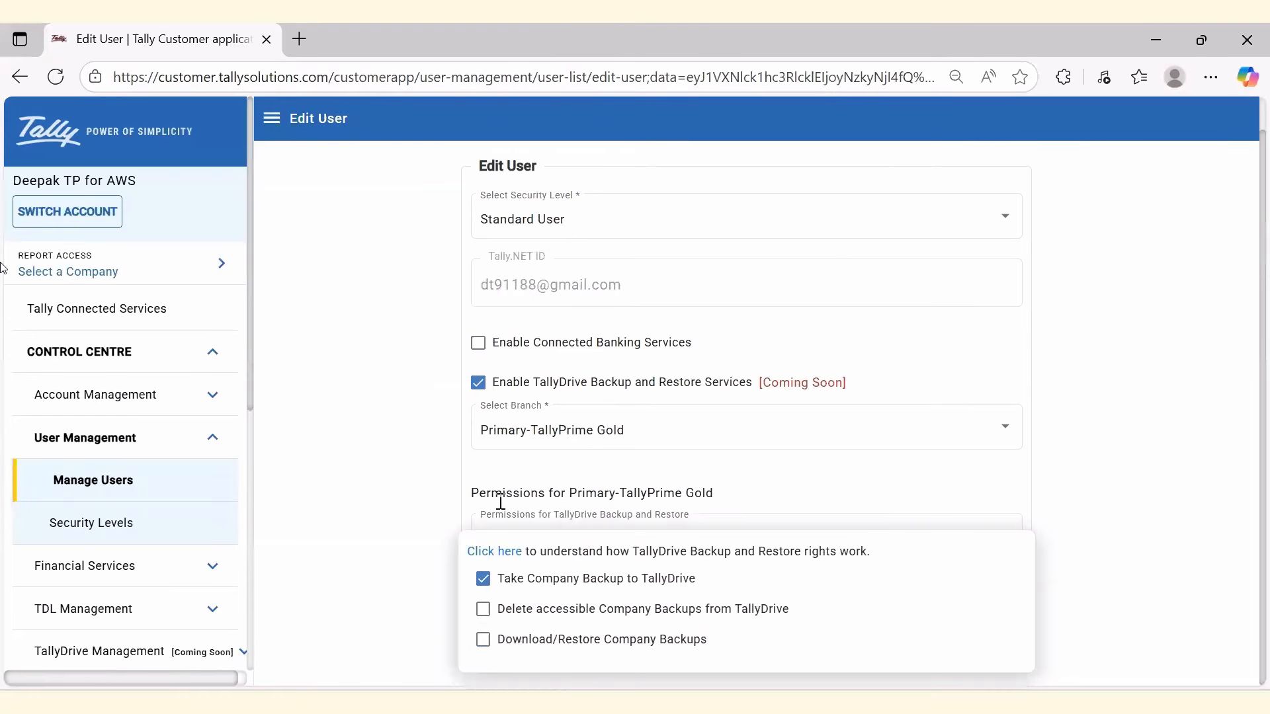
click(1157, 619)
click(1006, 648)
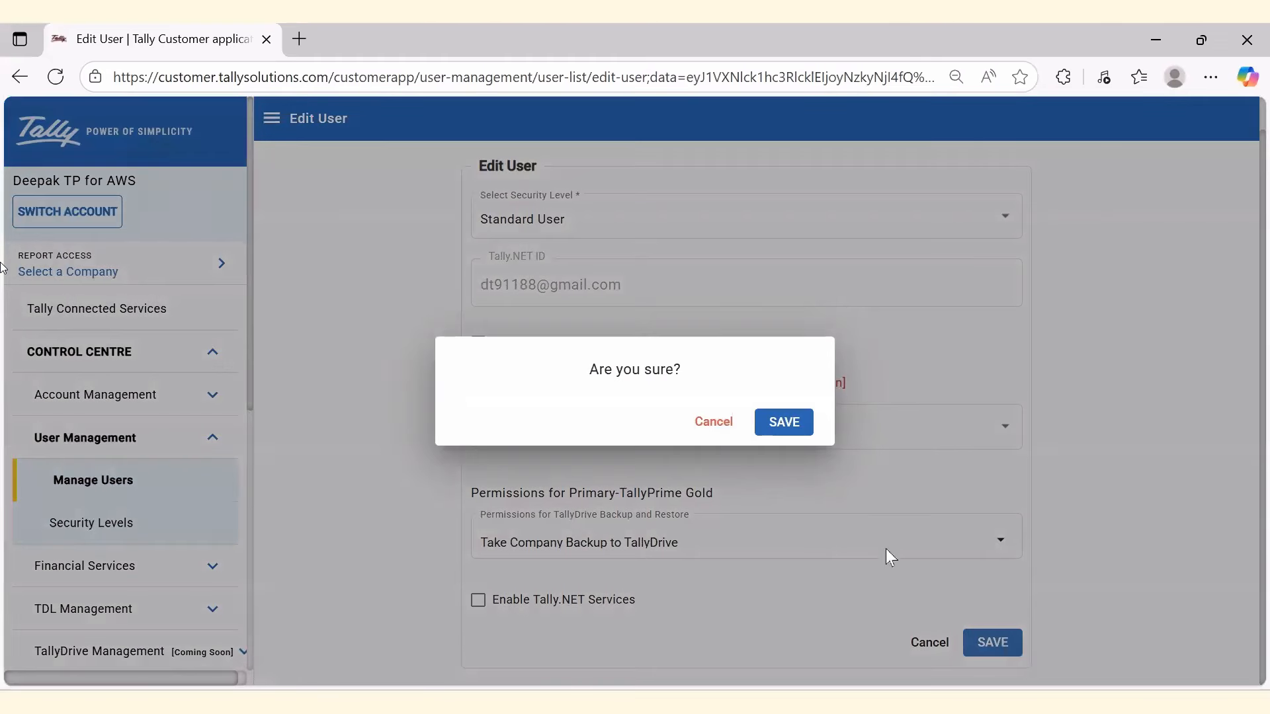
click(784, 425)
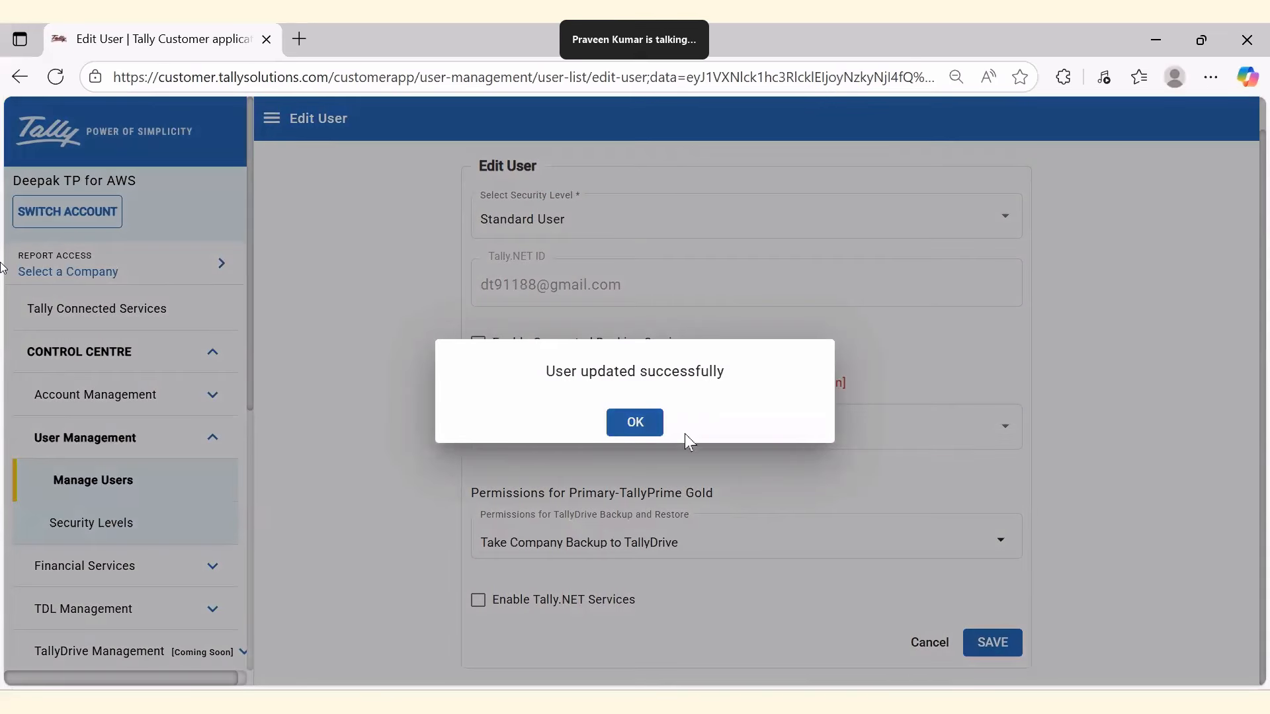
click(639, 427)
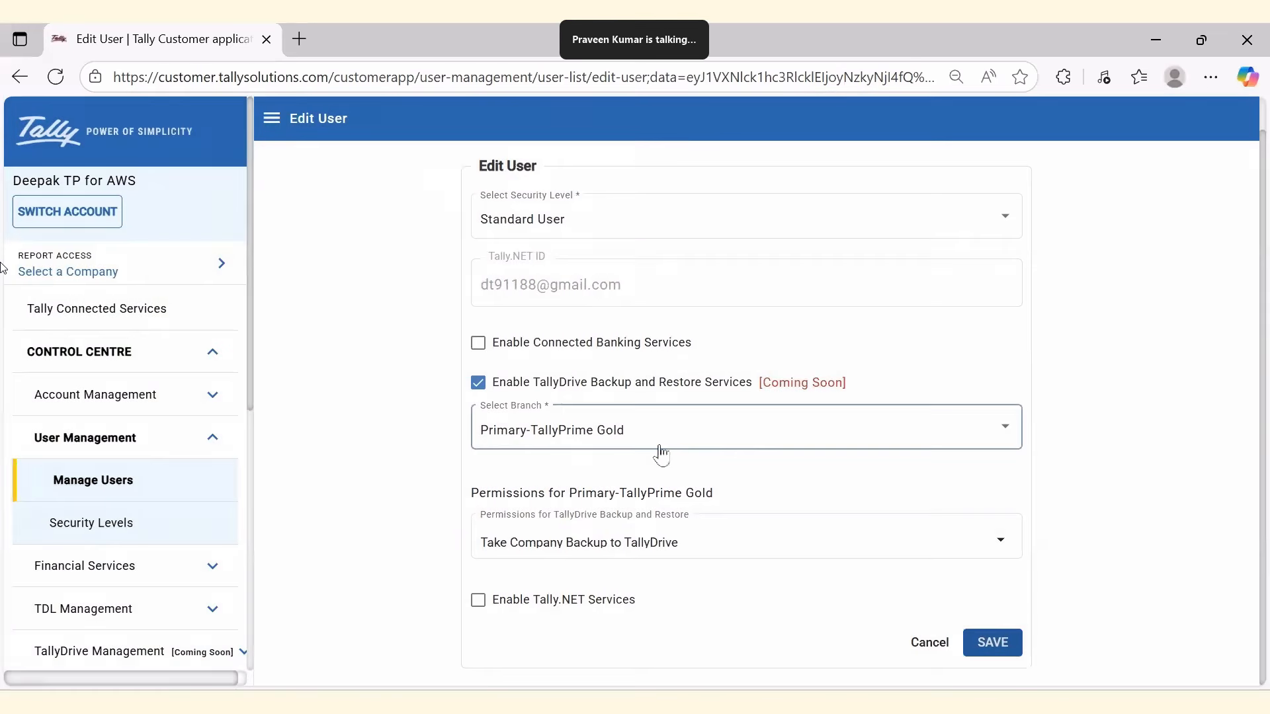
key(alt+Tab)
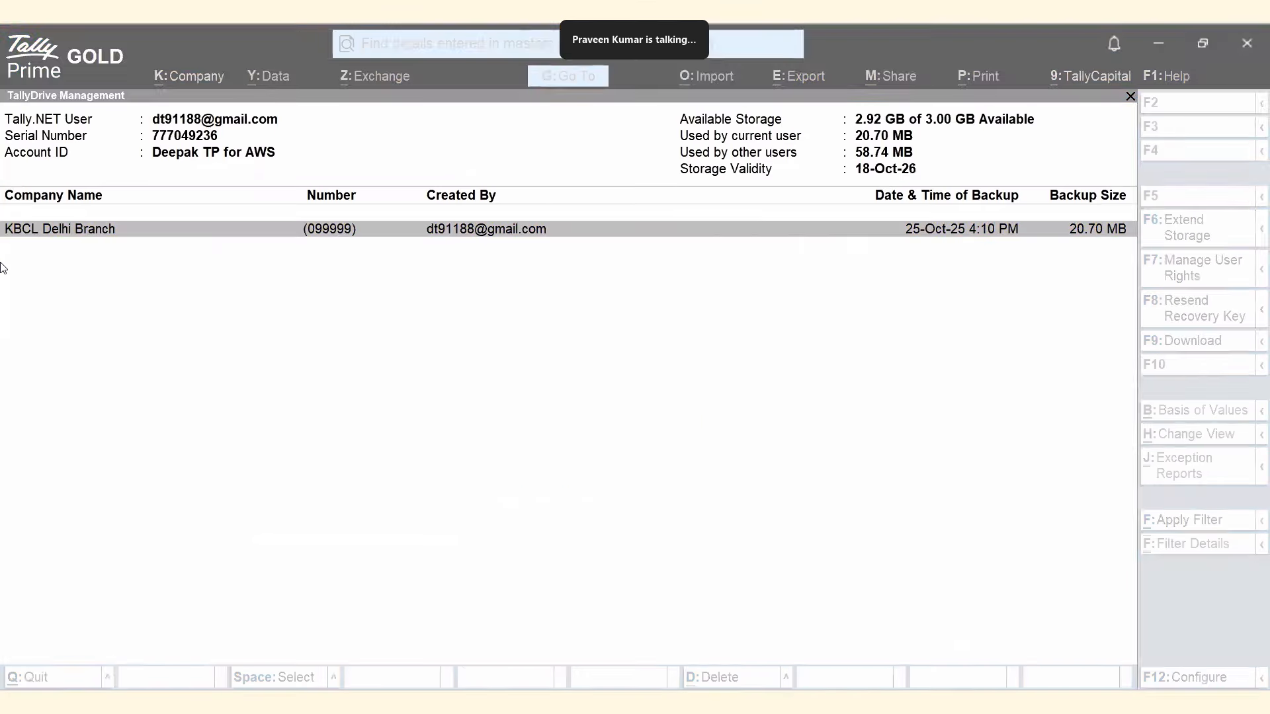
Refresh TallyDrive storage so the backup list becomes empty, then go to the portal's Edit User page.
click(1261, 244)
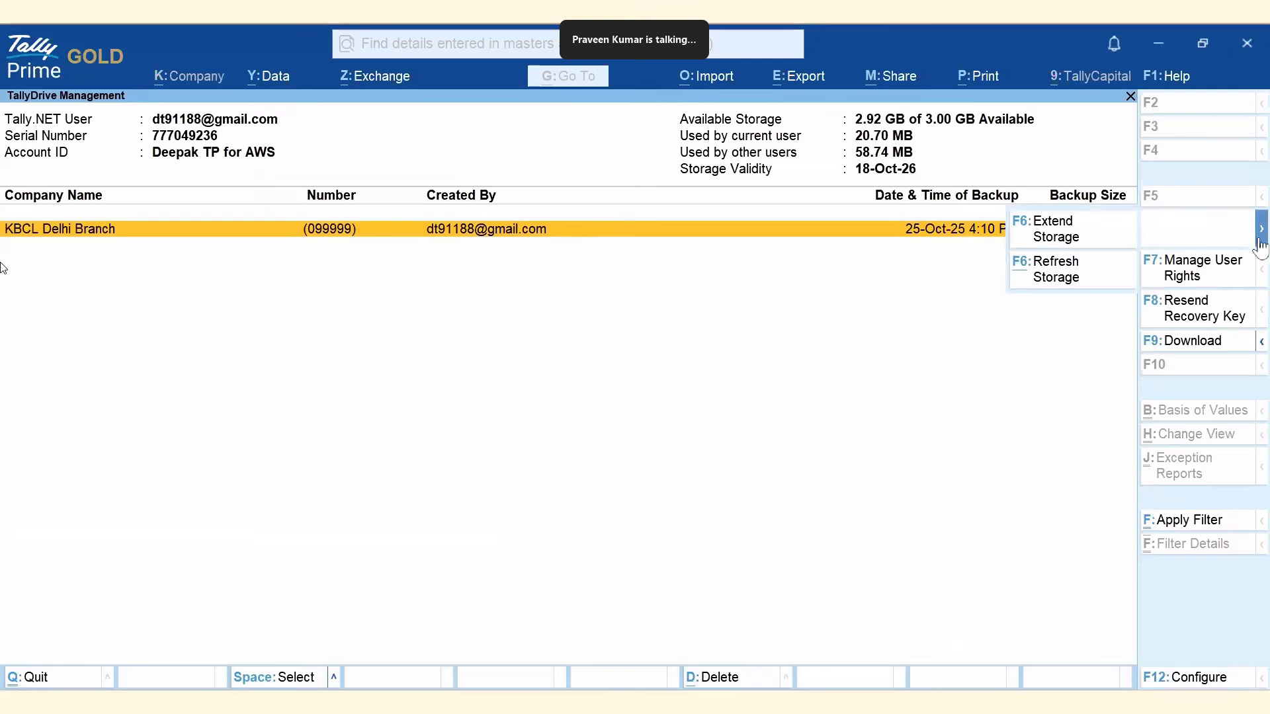
click(1056, 277)
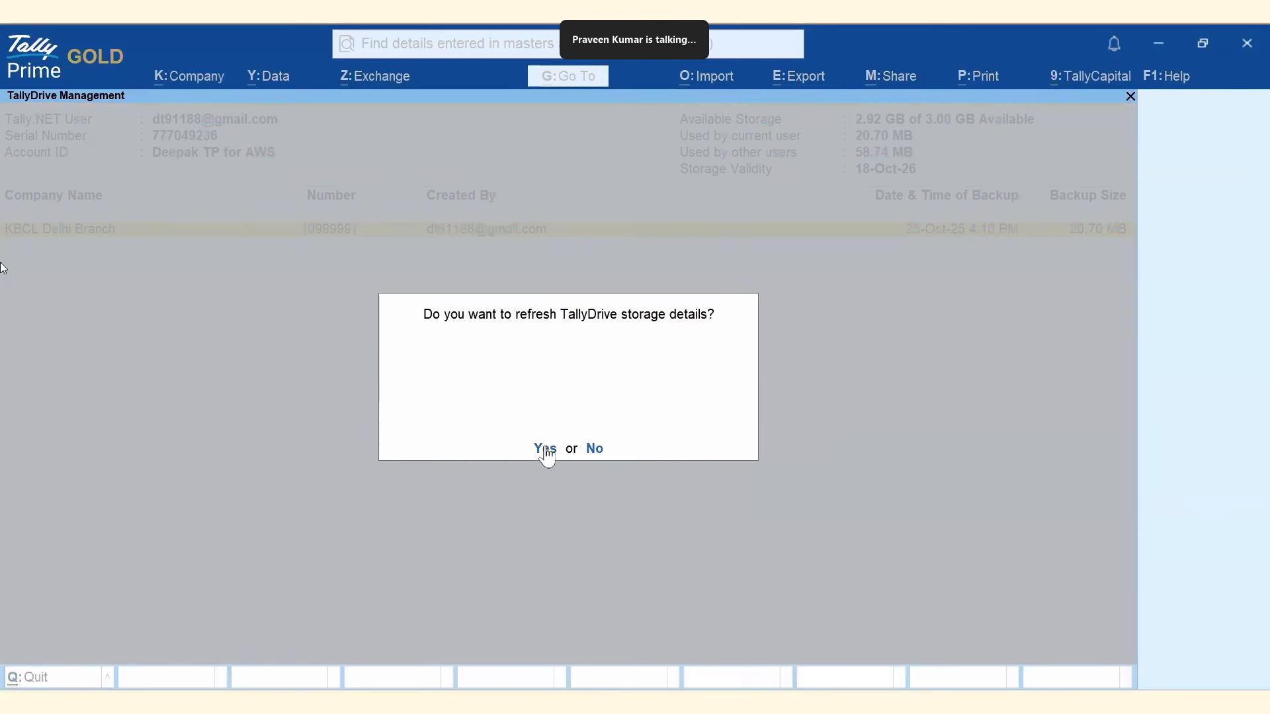
click(546, 451)
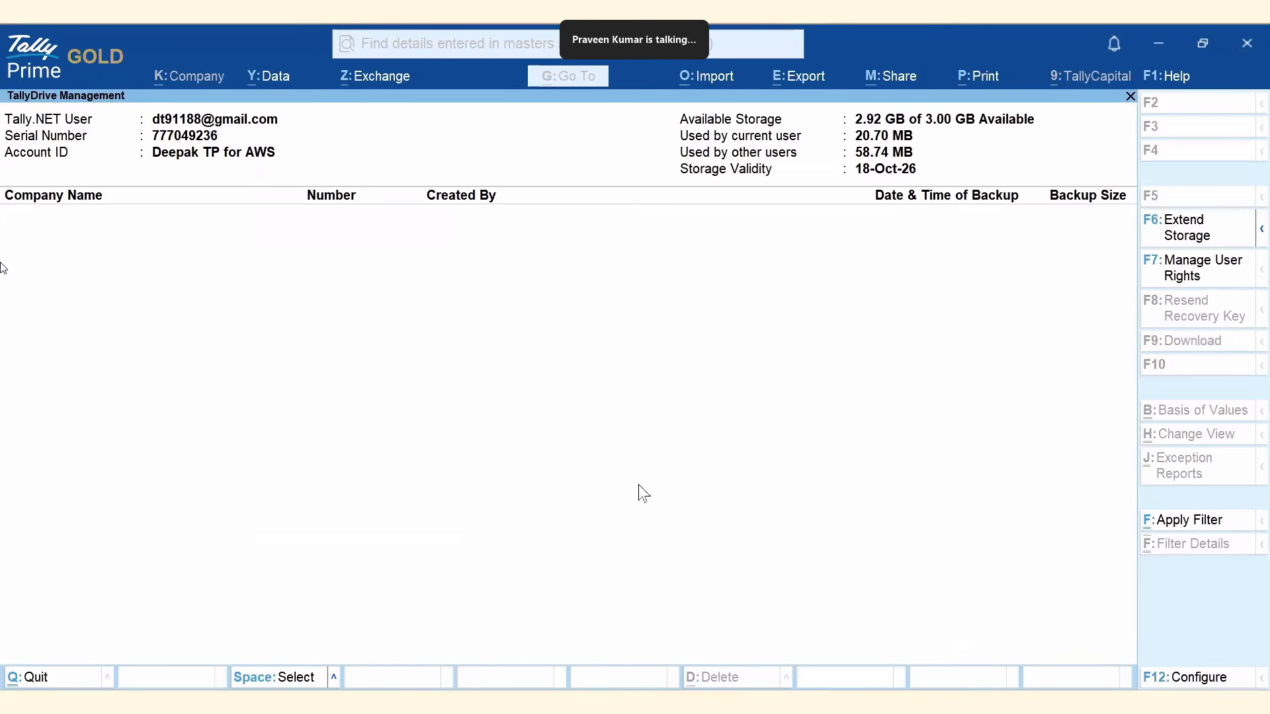
key(alt+Tab)
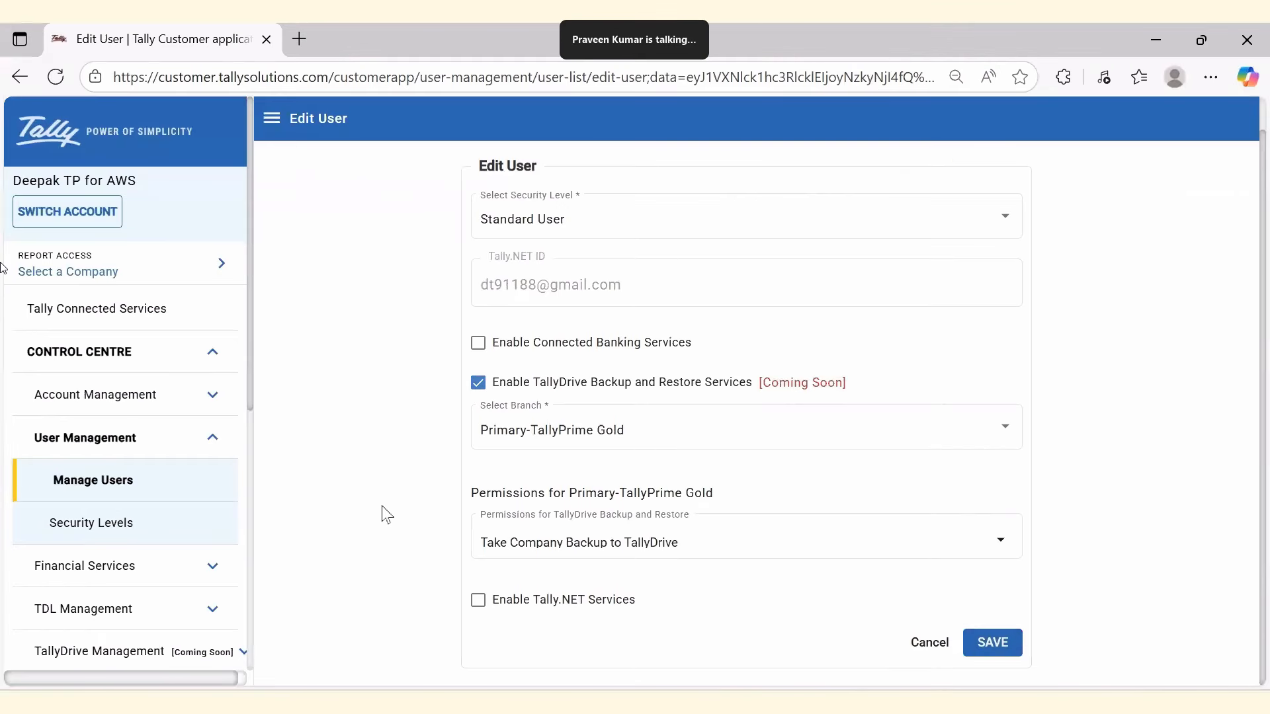
Grant Download/Restore and Delete backup permissions, remove Take Company Backup to TallyDrive, and save.
click(638, 549)
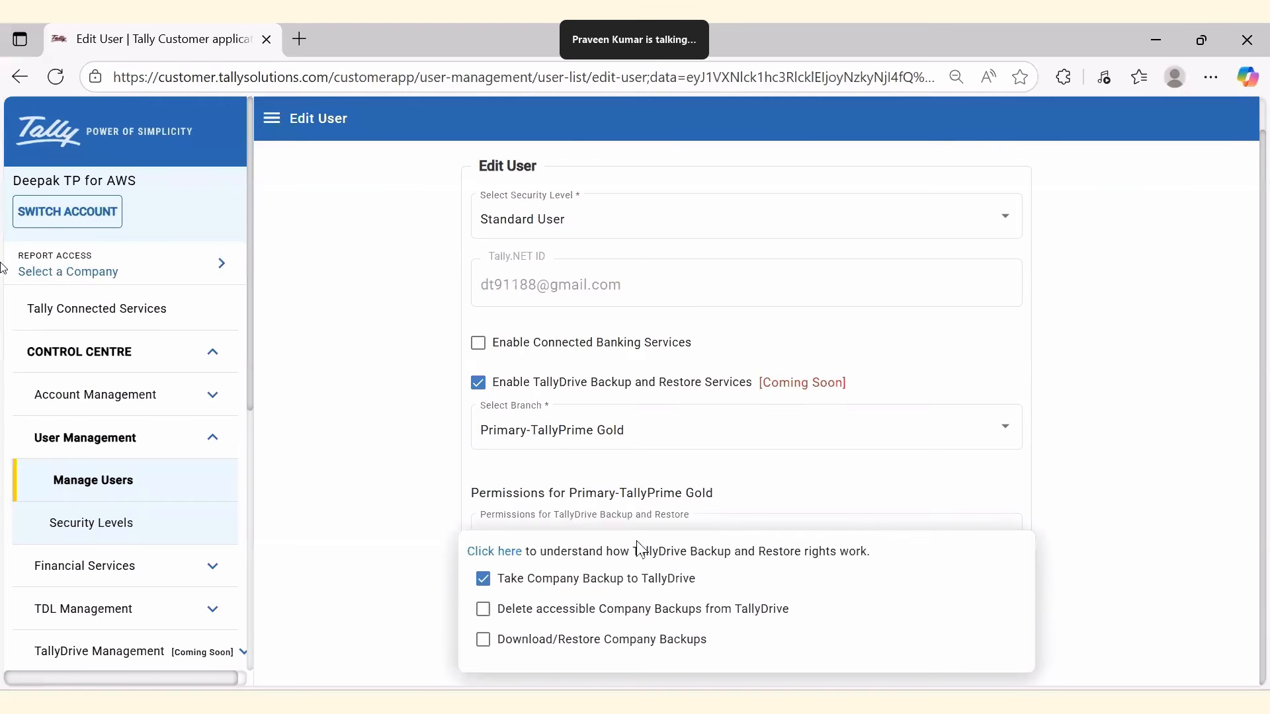
click(575, 651)
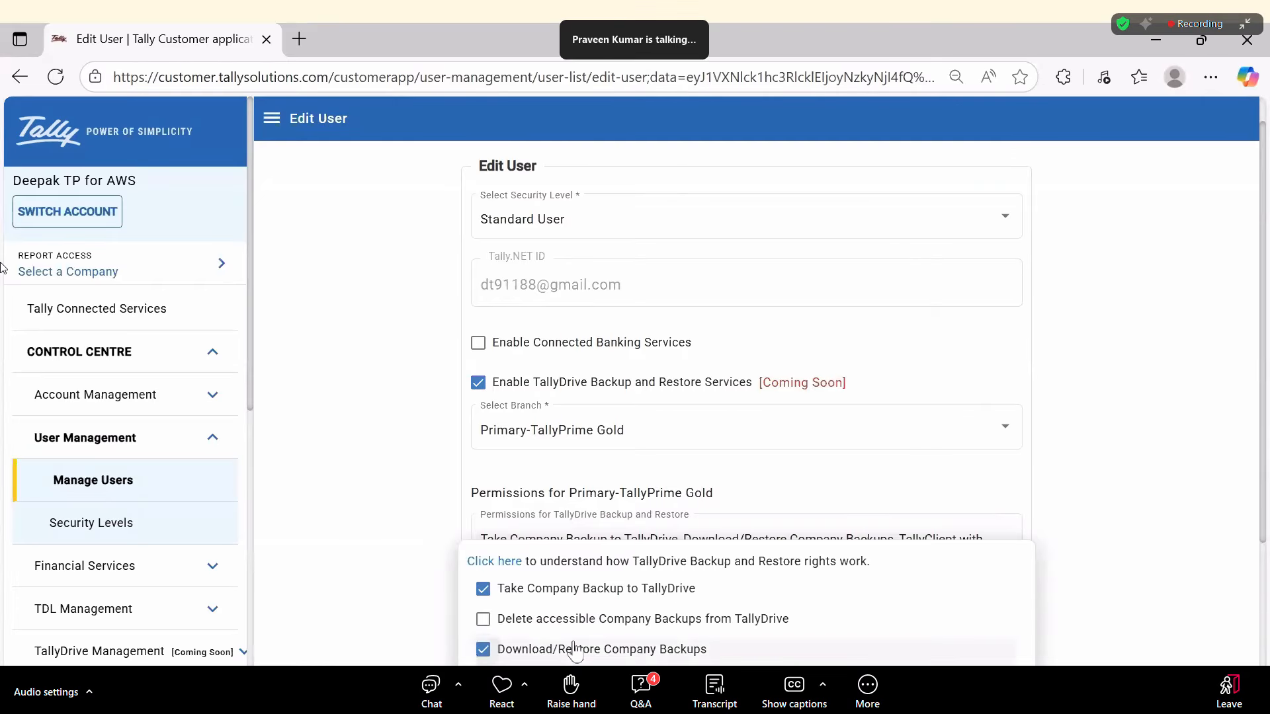
scroll(575, 650, down, 3)
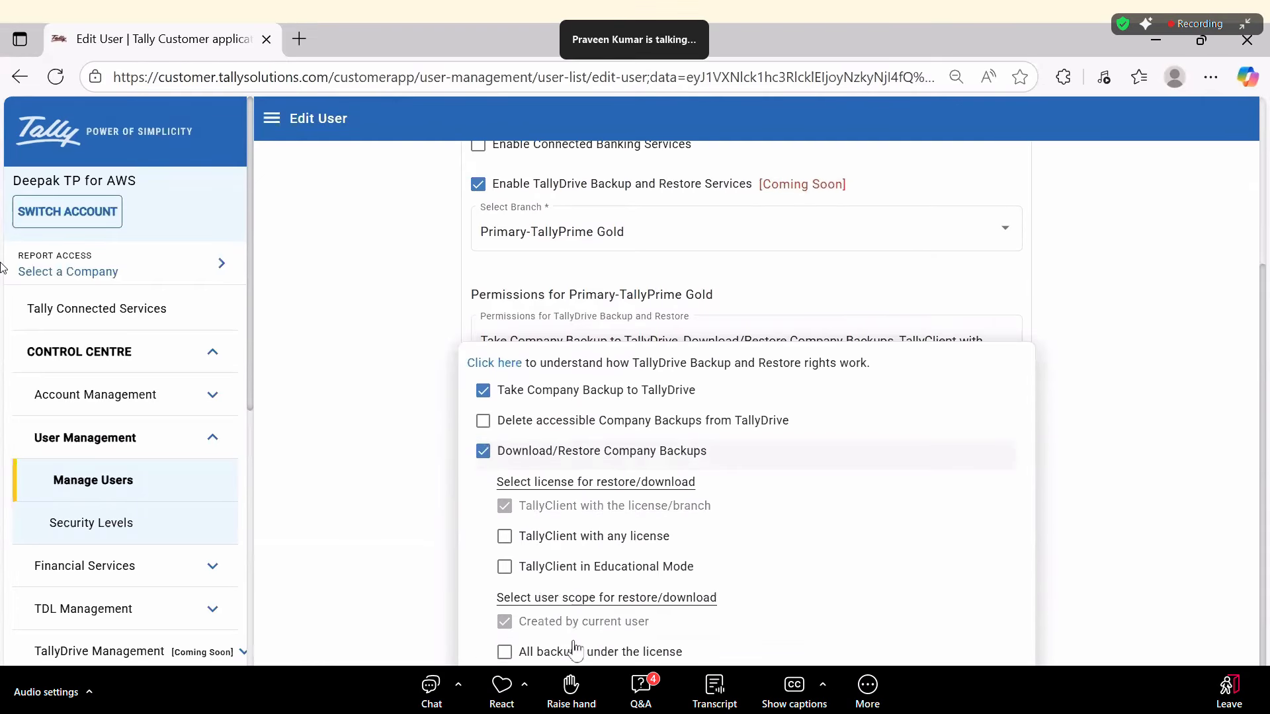
click(548, 422)
click(546, 395)
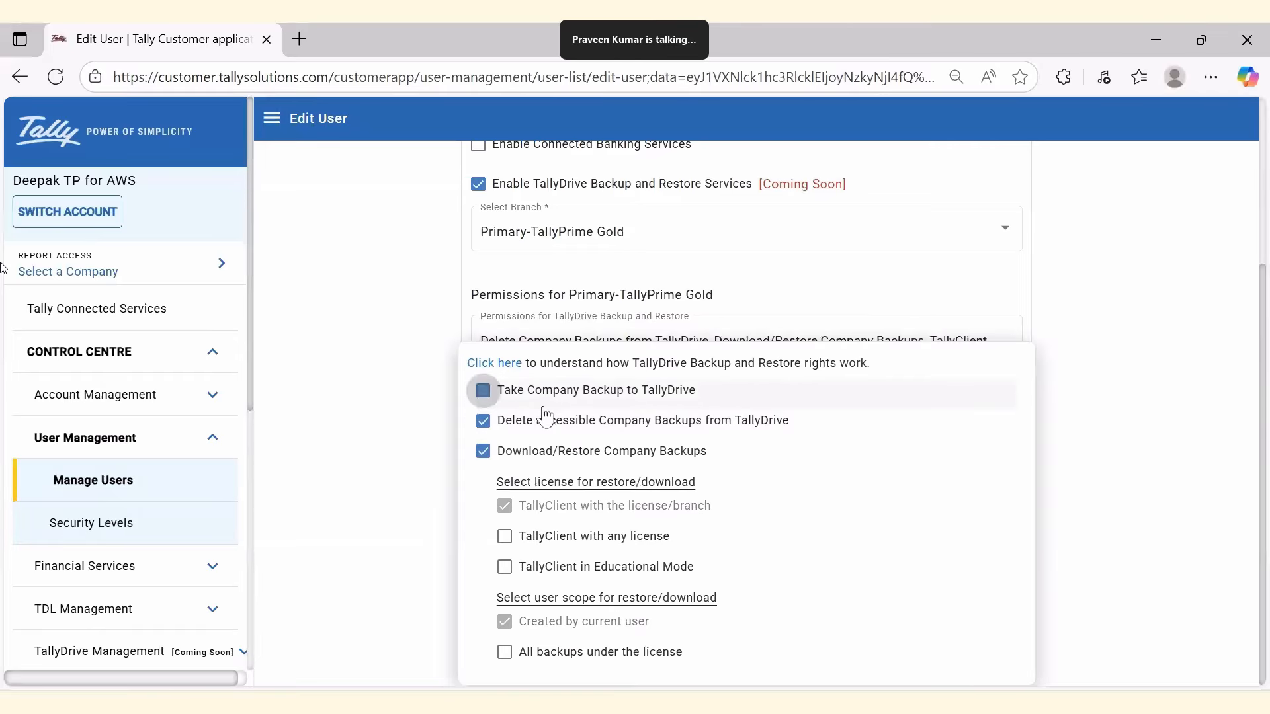
click(1102, 475)
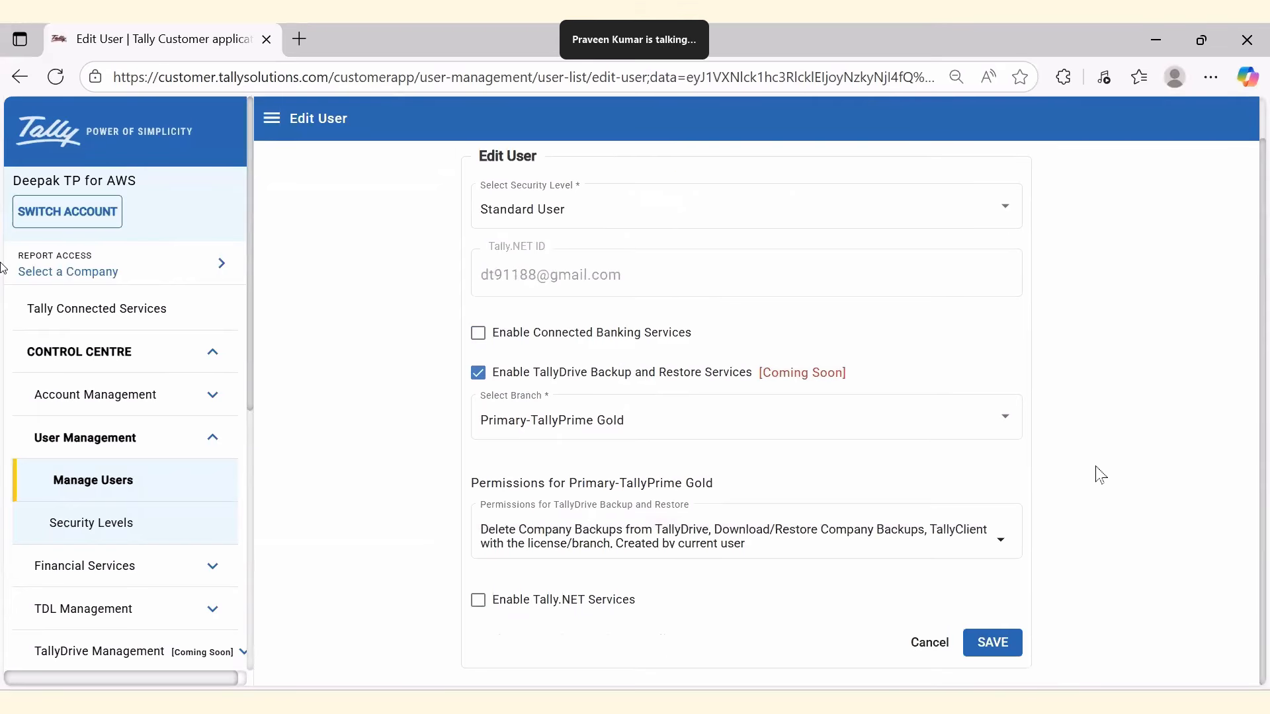
click(1000, 645)
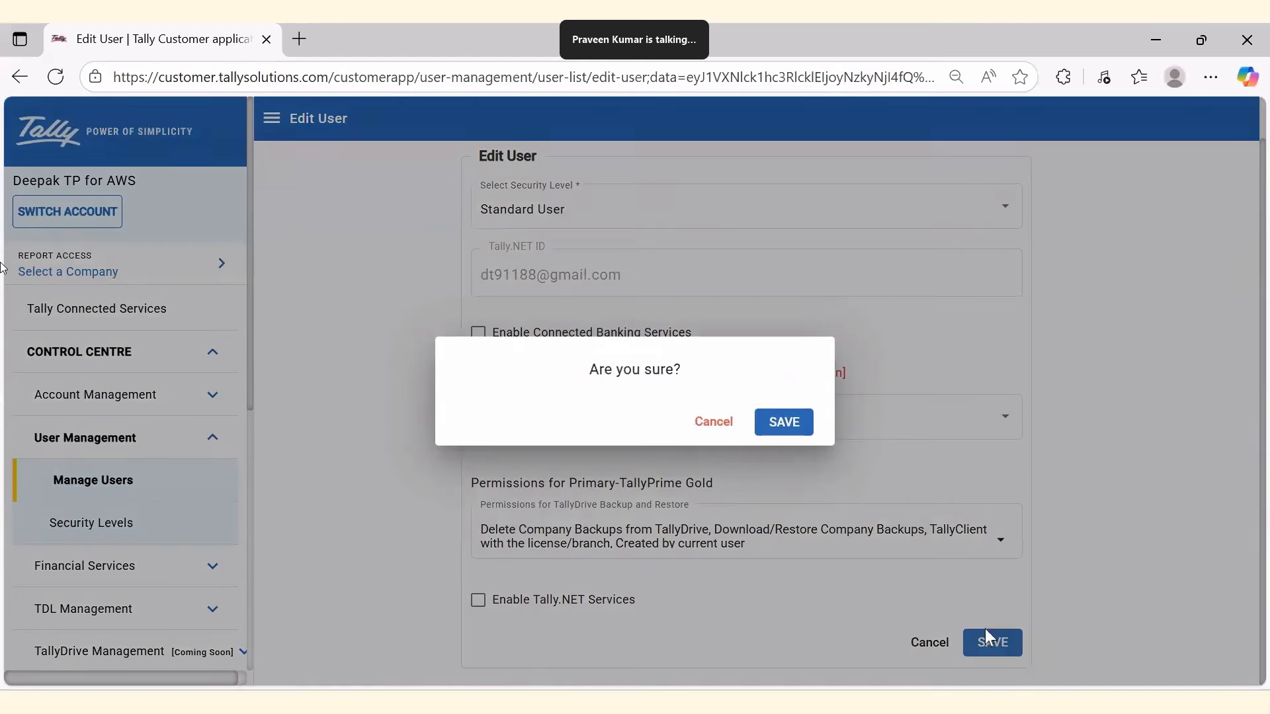
click(797, 427)
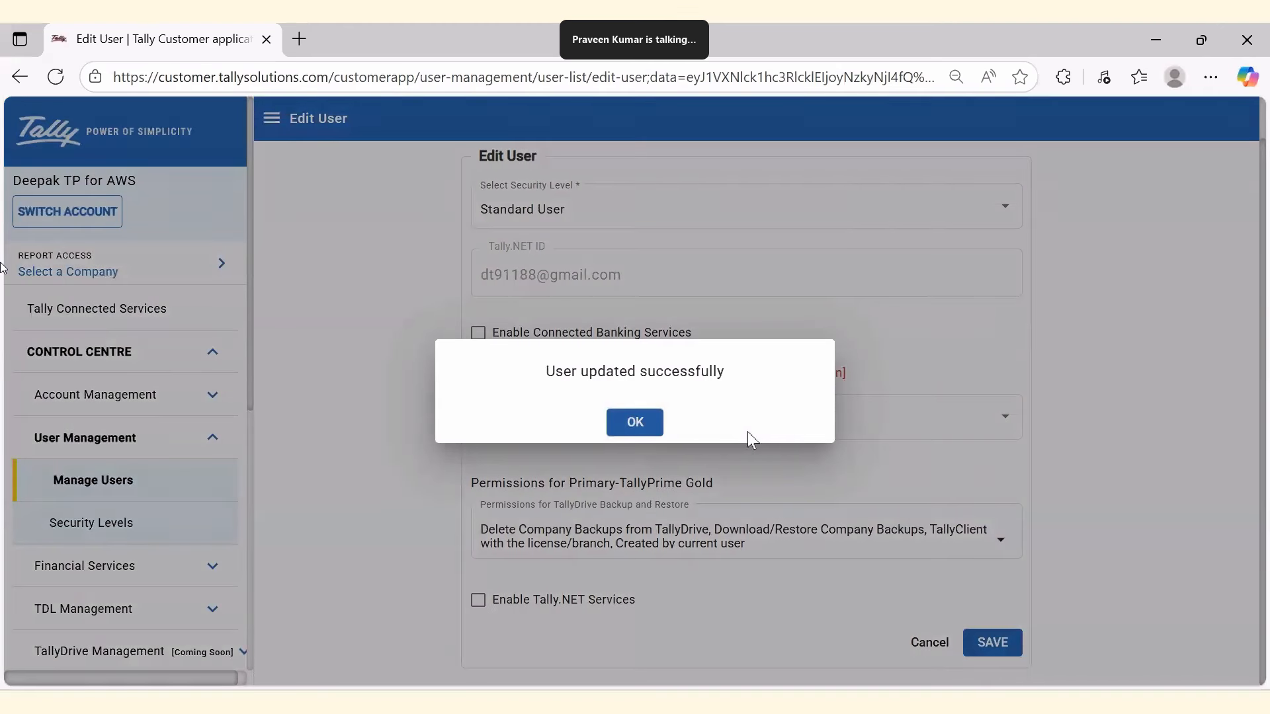
click(646, 426)
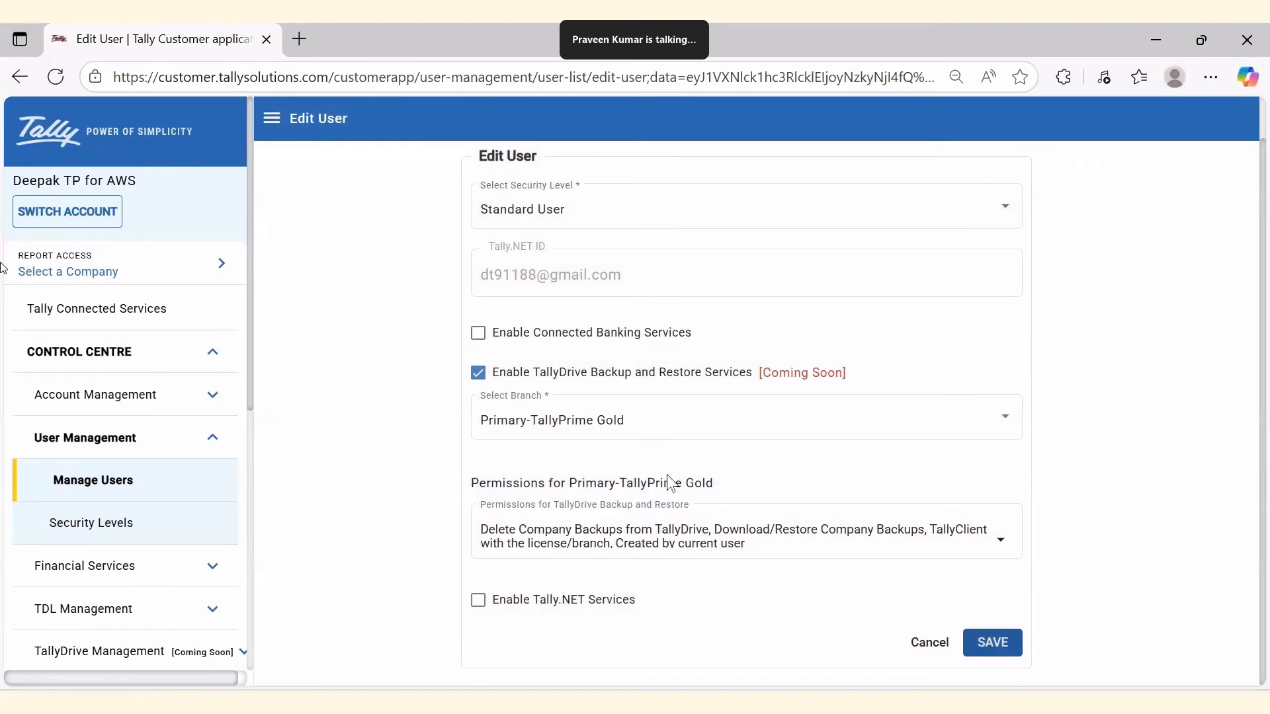
key(alt+Tab)
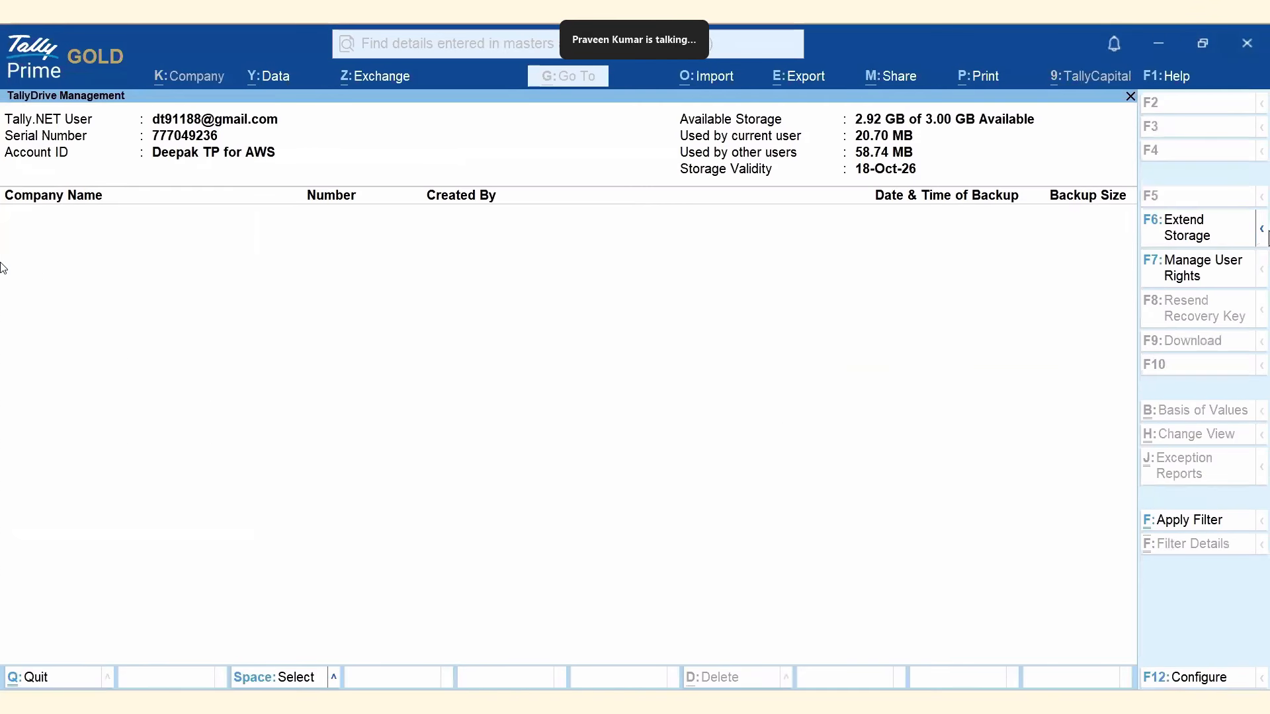
Refresh TallyDrive storage to relist KBCL Delhi Branch's 20.70 MB backup, then exit to Select Company.
mouse_move(1265, 233)
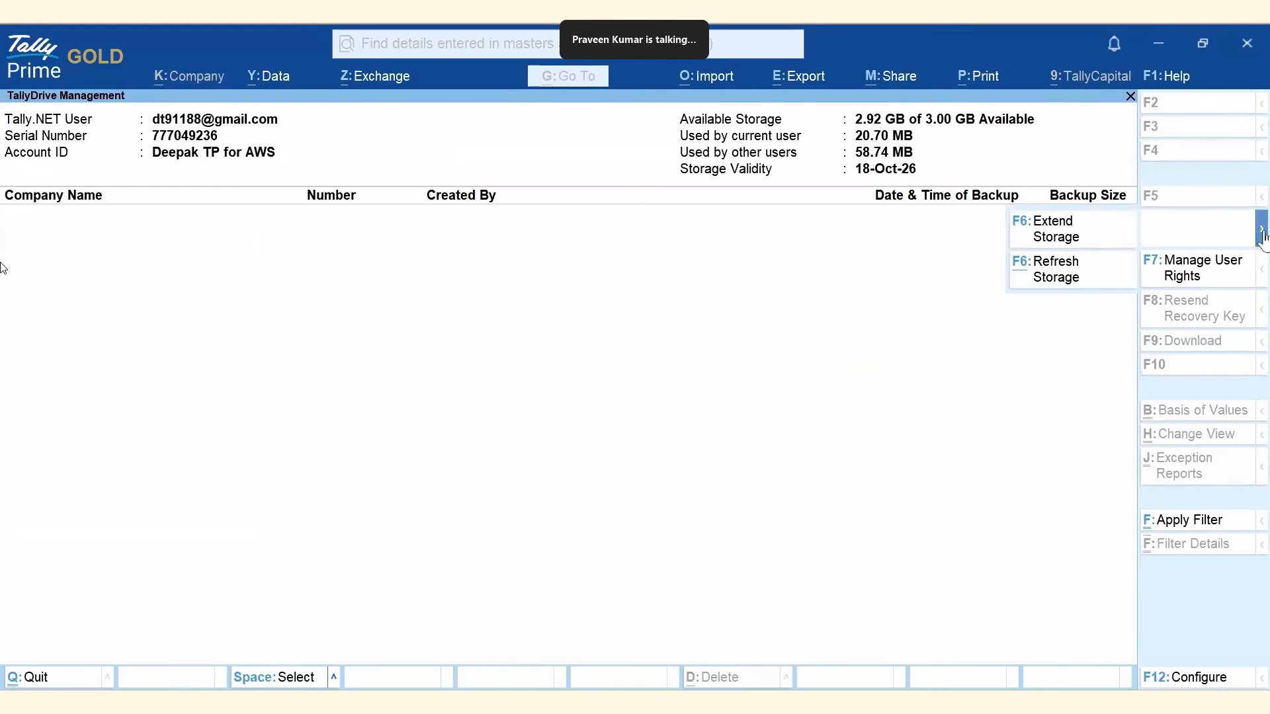
click(1069, 276)
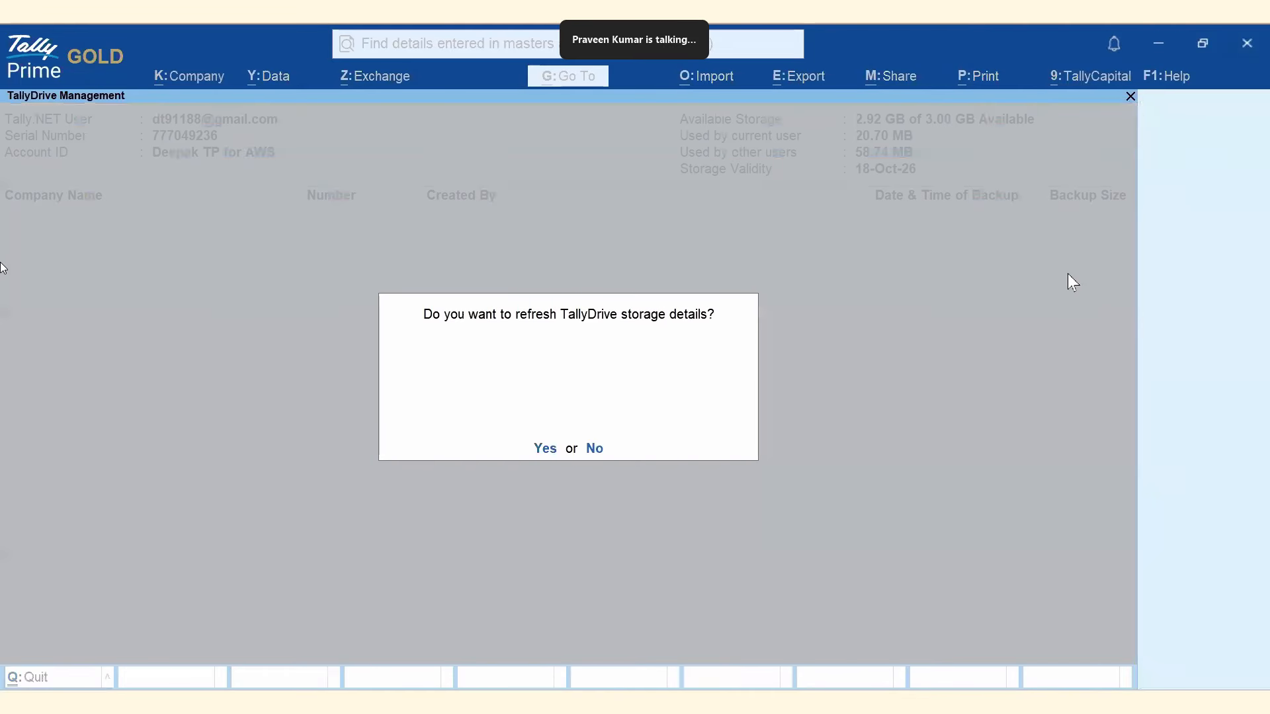
click(545, 449)
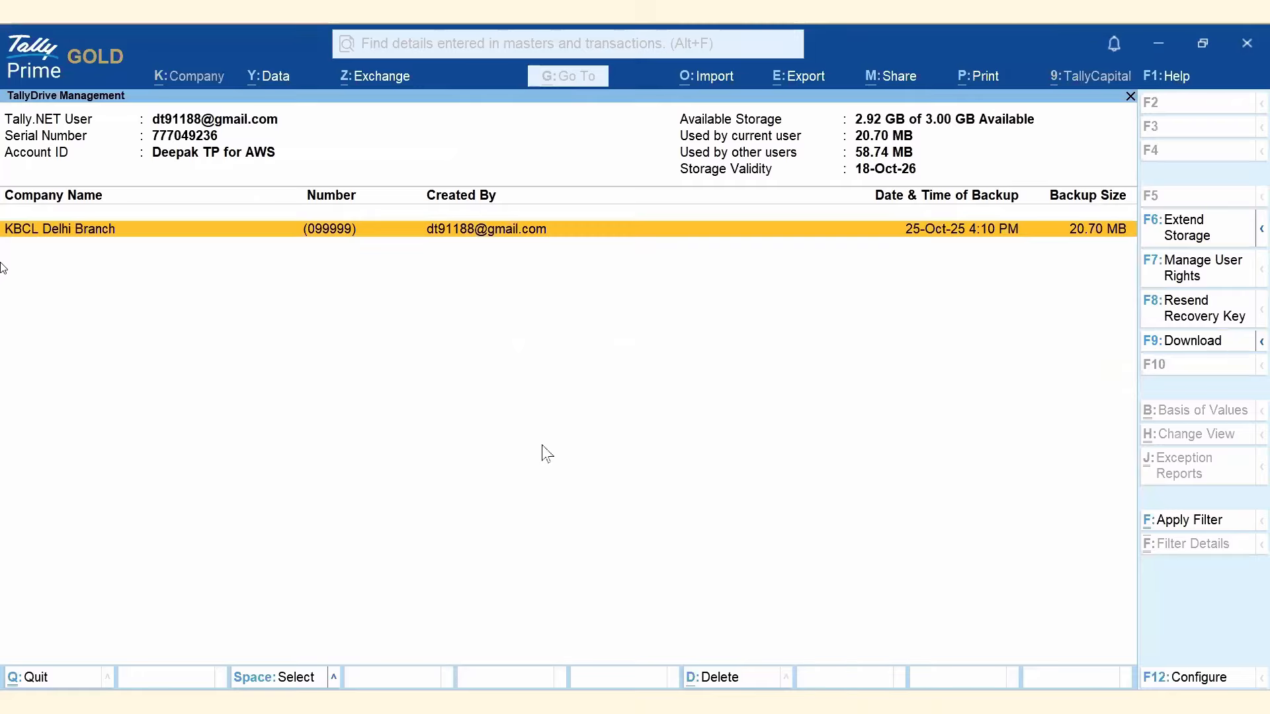
key(Escape)
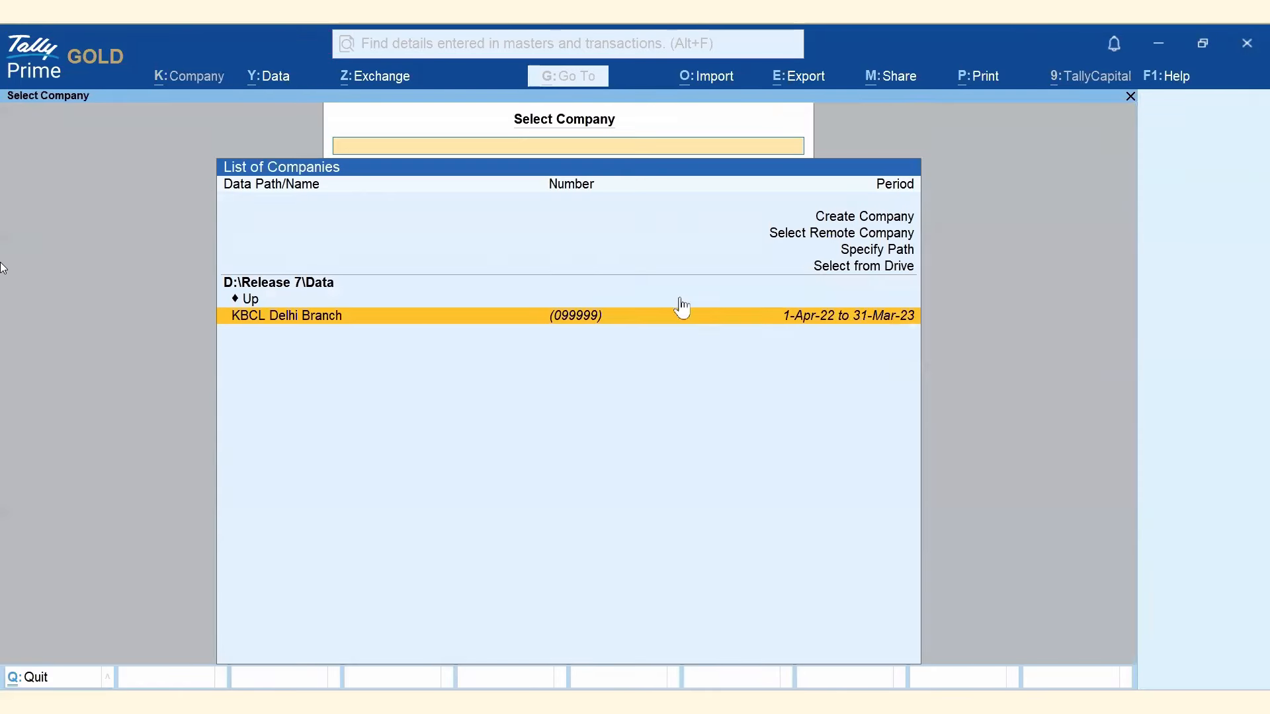
Start a password-free TallyDrive backup of KBCL Delhi Branch and log in as the listed user.
click(264, 78)
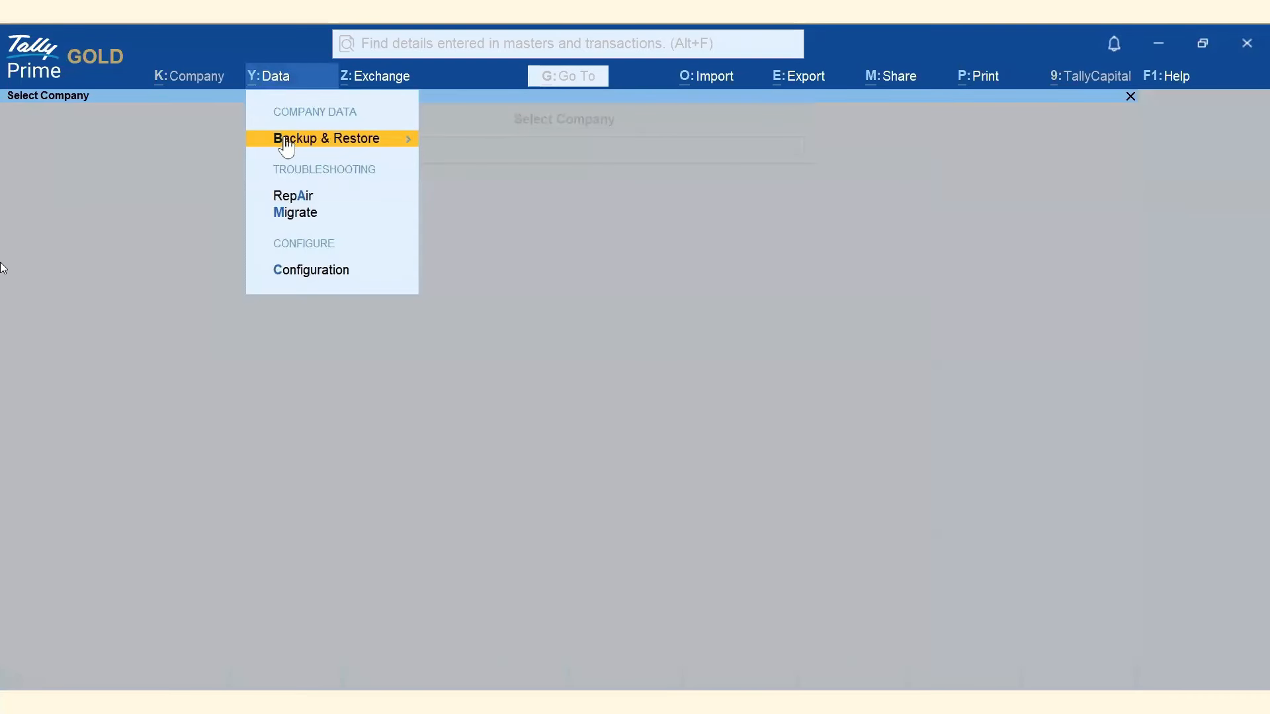
click(285, 140)
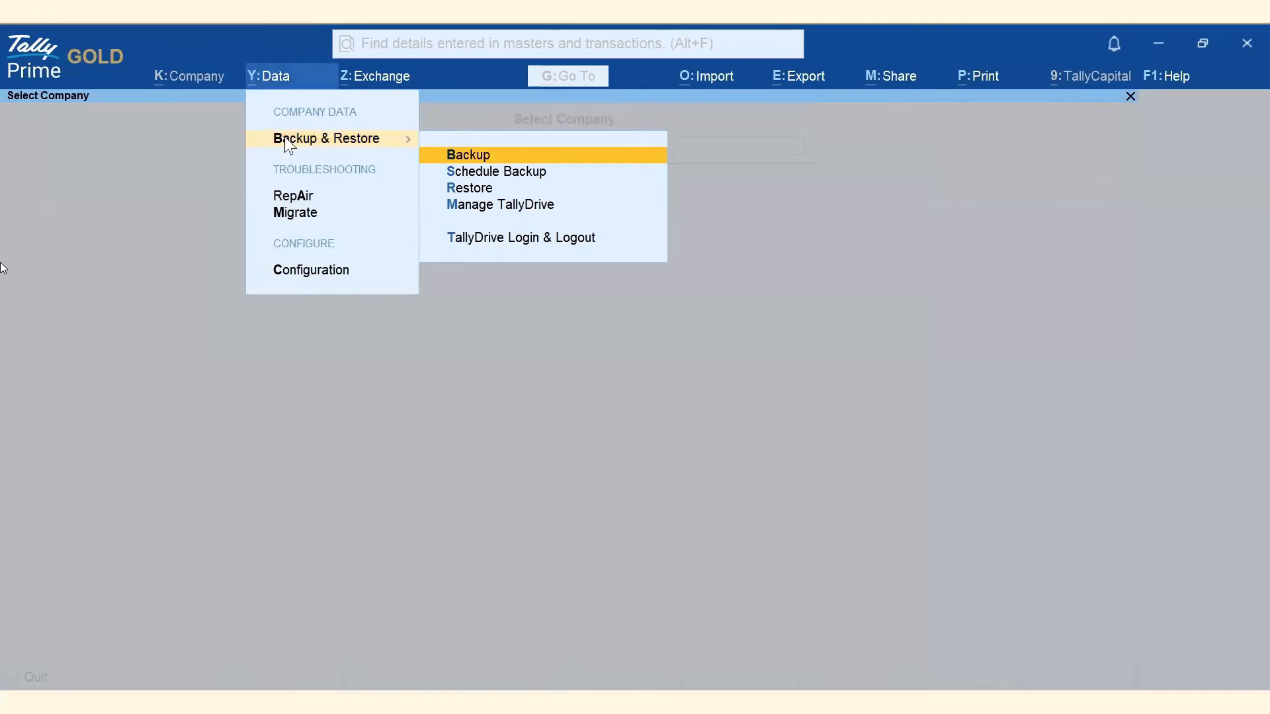
click(536, 159)
click(575, 250)
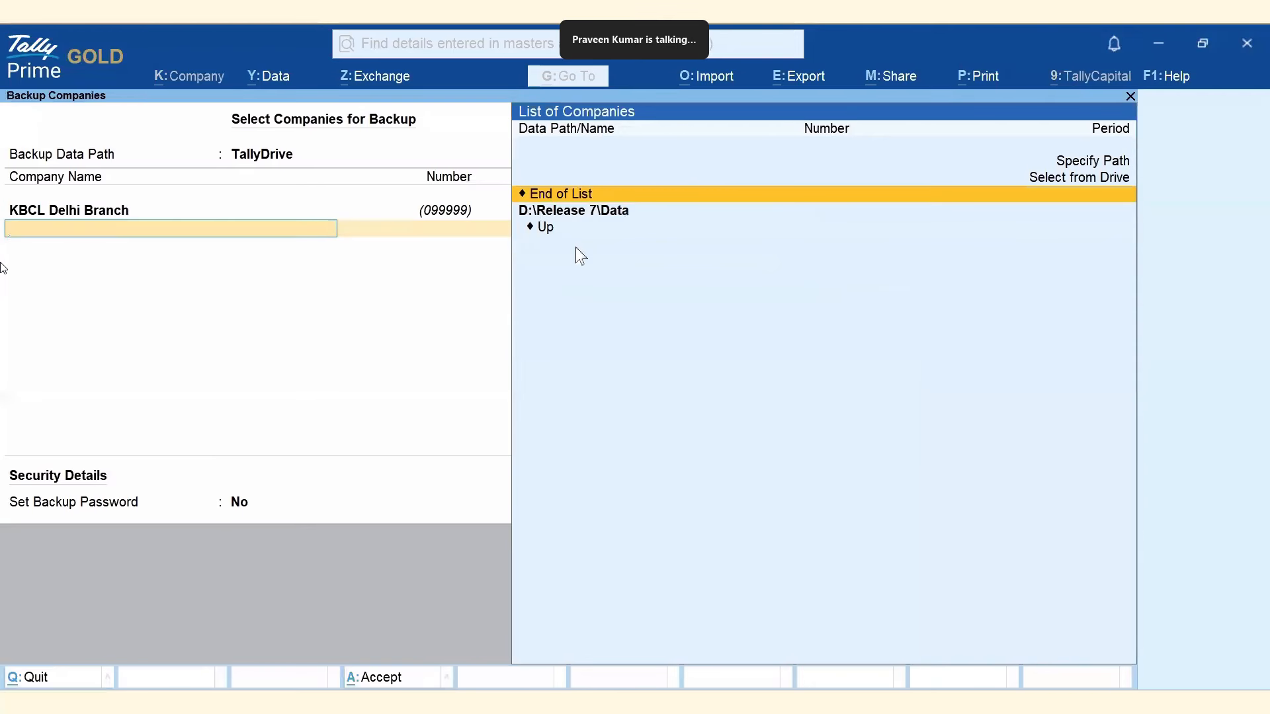
key(Return)
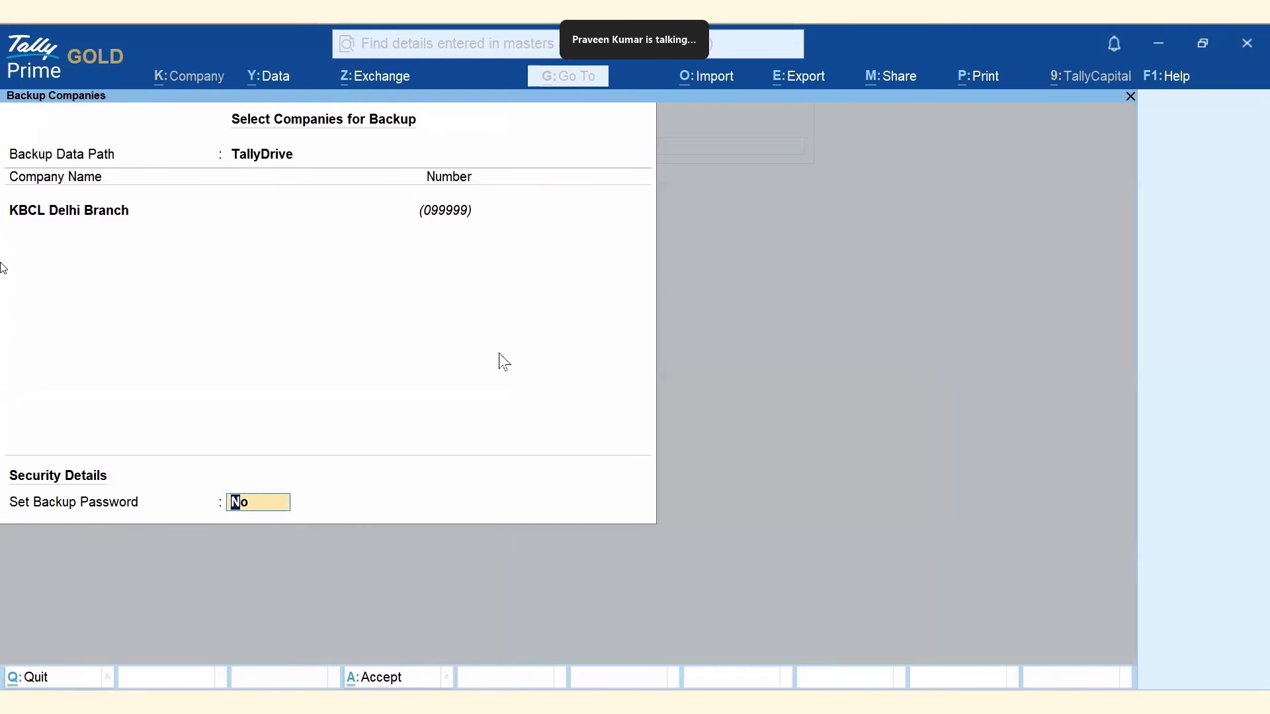
key(Return)
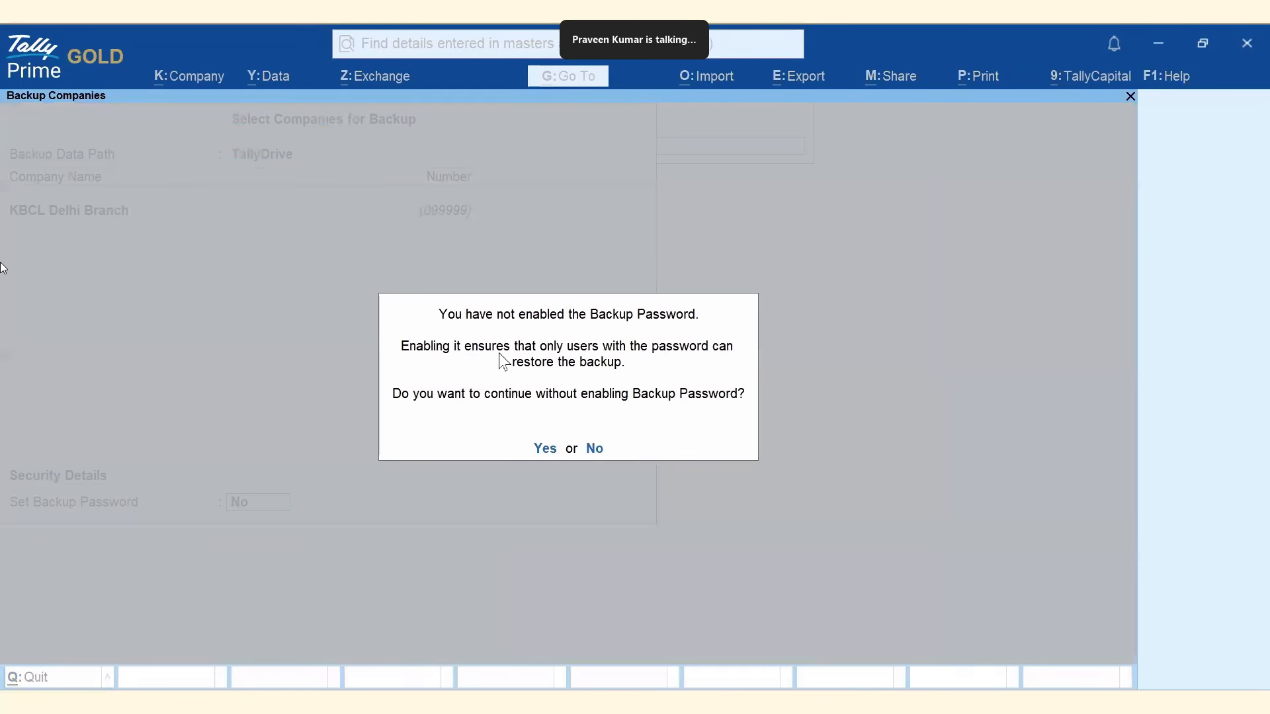
click(548, 450)
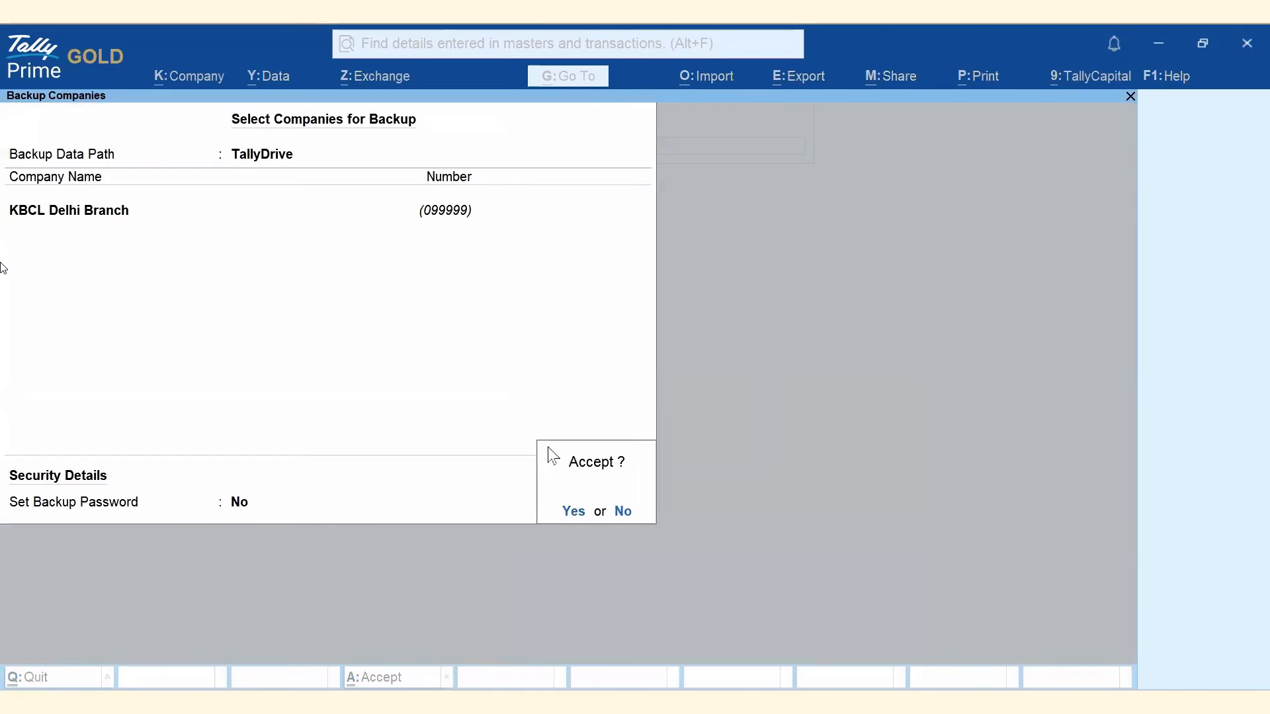
click(575, 515)
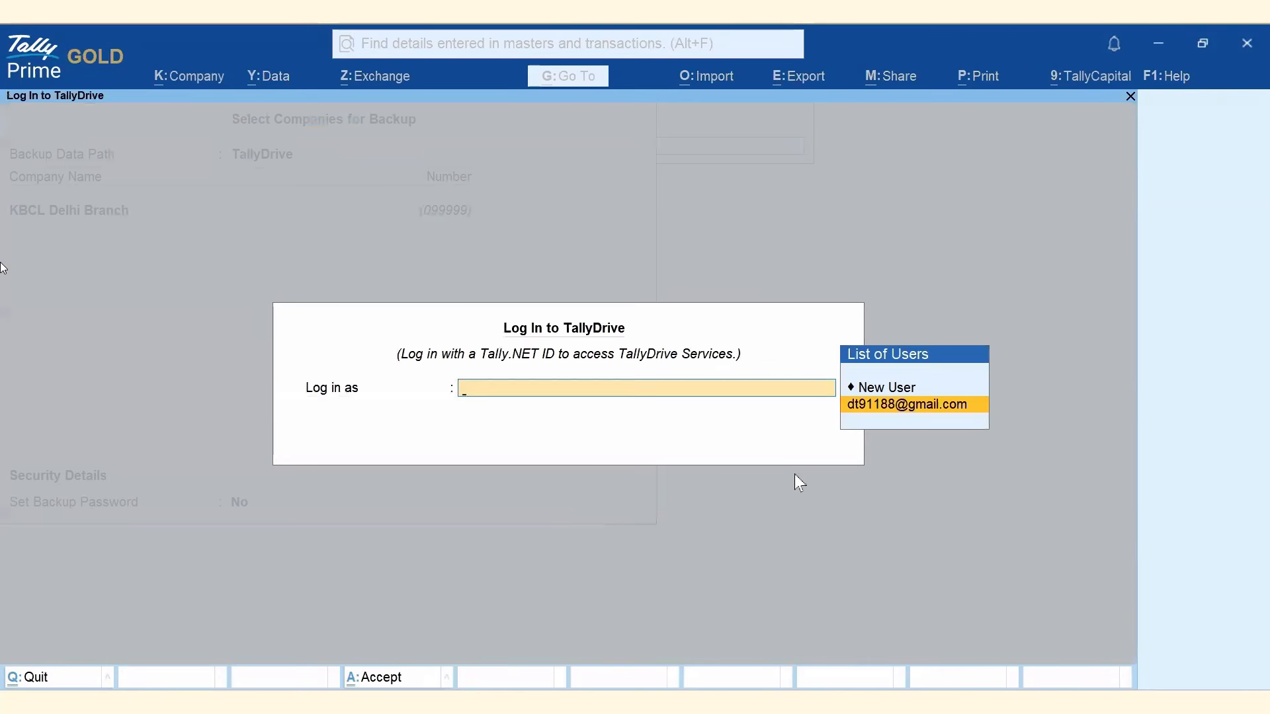
click(915, 404)
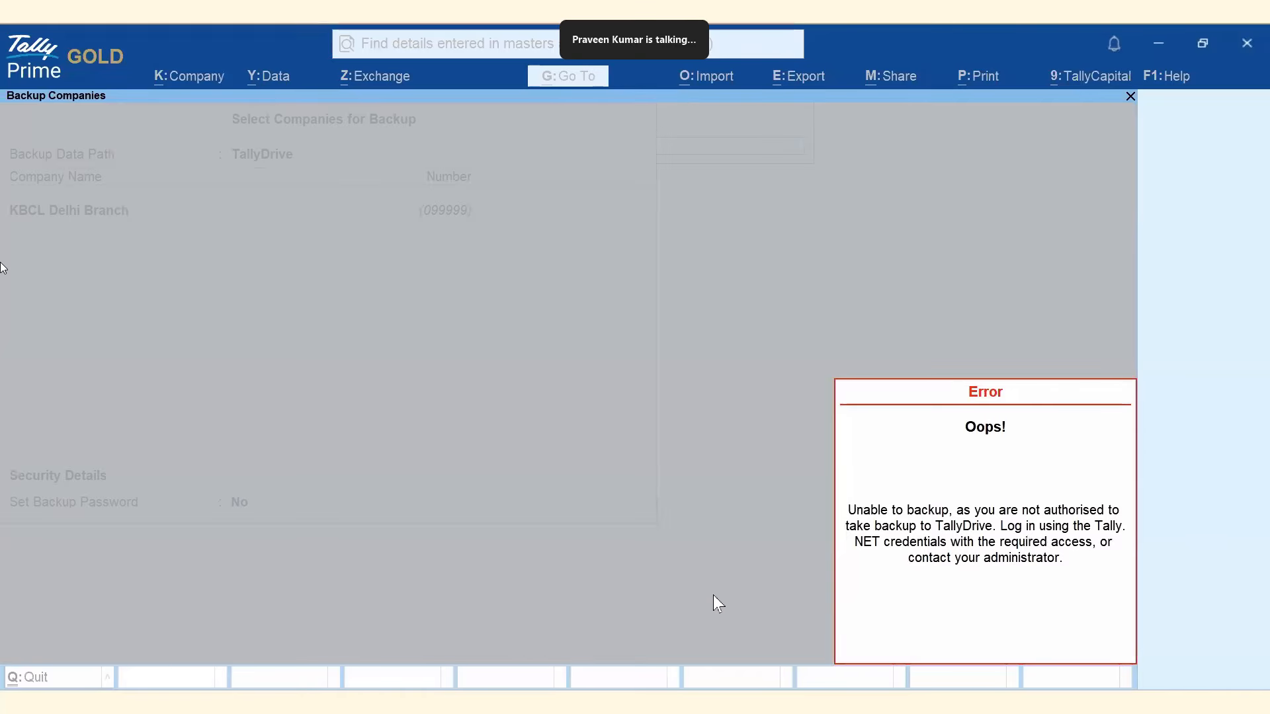
Dismiss the unauthorised-backup error, abandon the backup, and switch to the portal's Edit User page.
key(Escape)
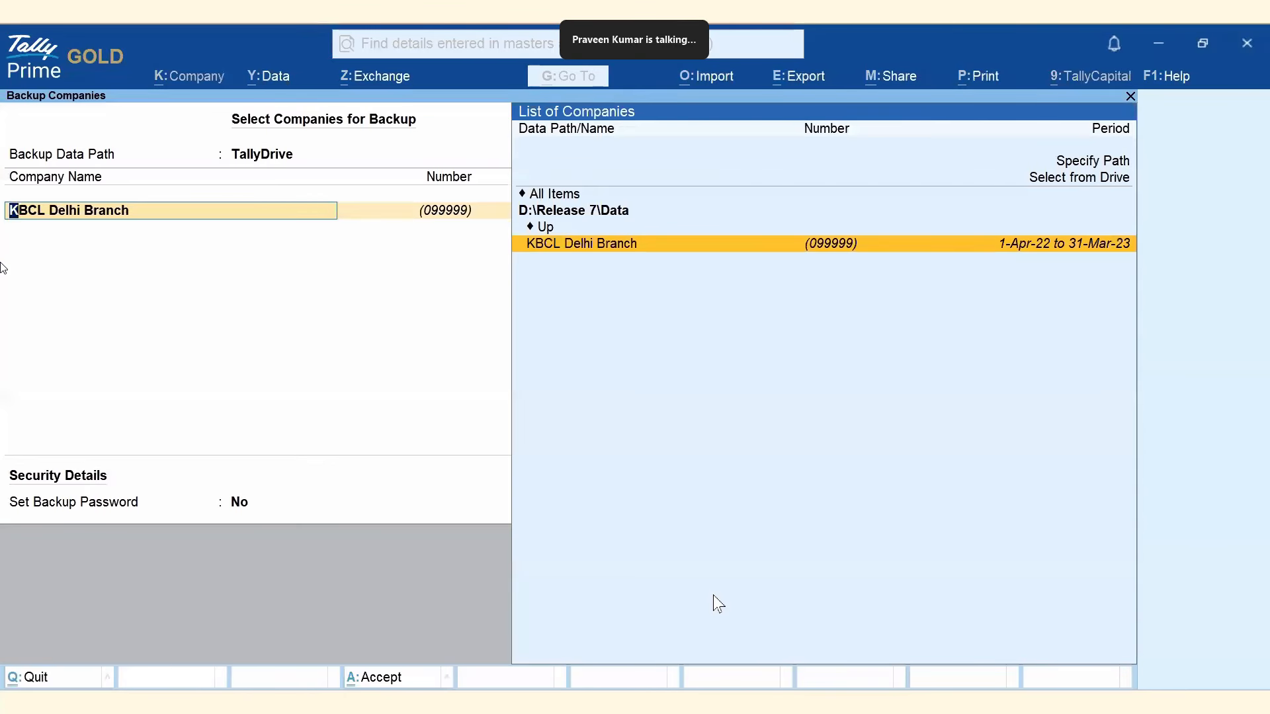
key(Escape)
key(Escape)
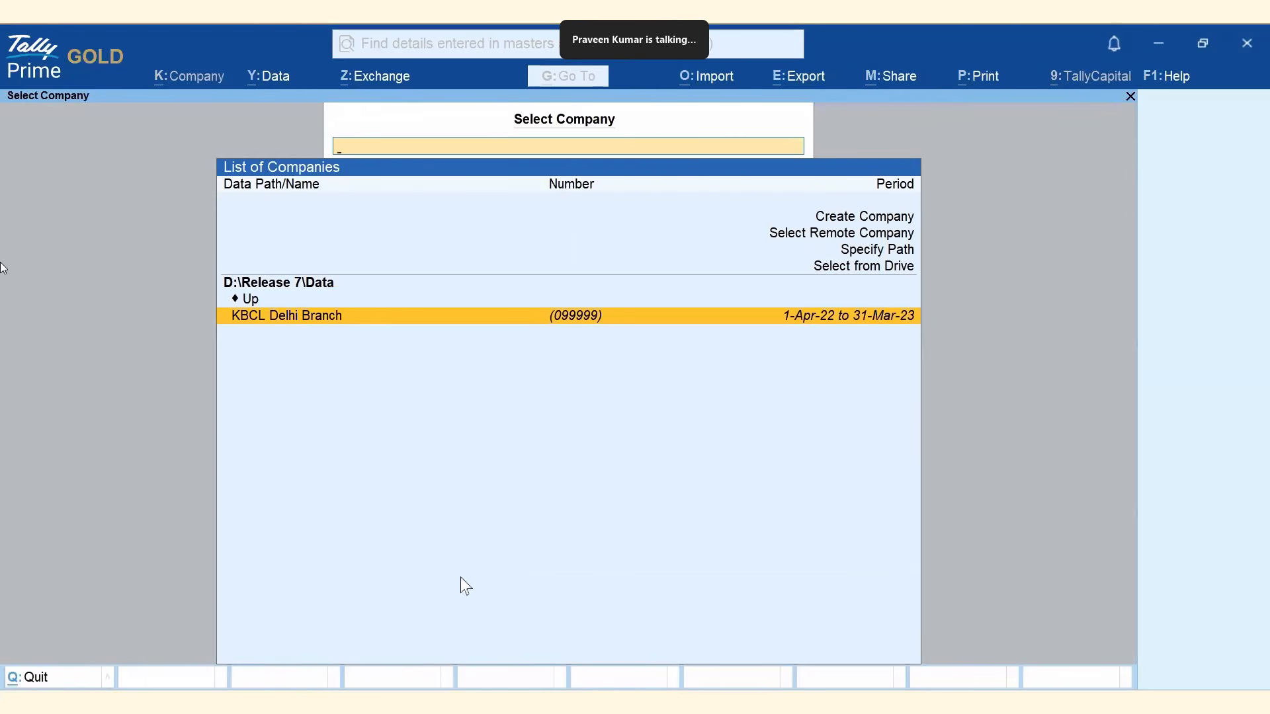
key(alt+Tab)
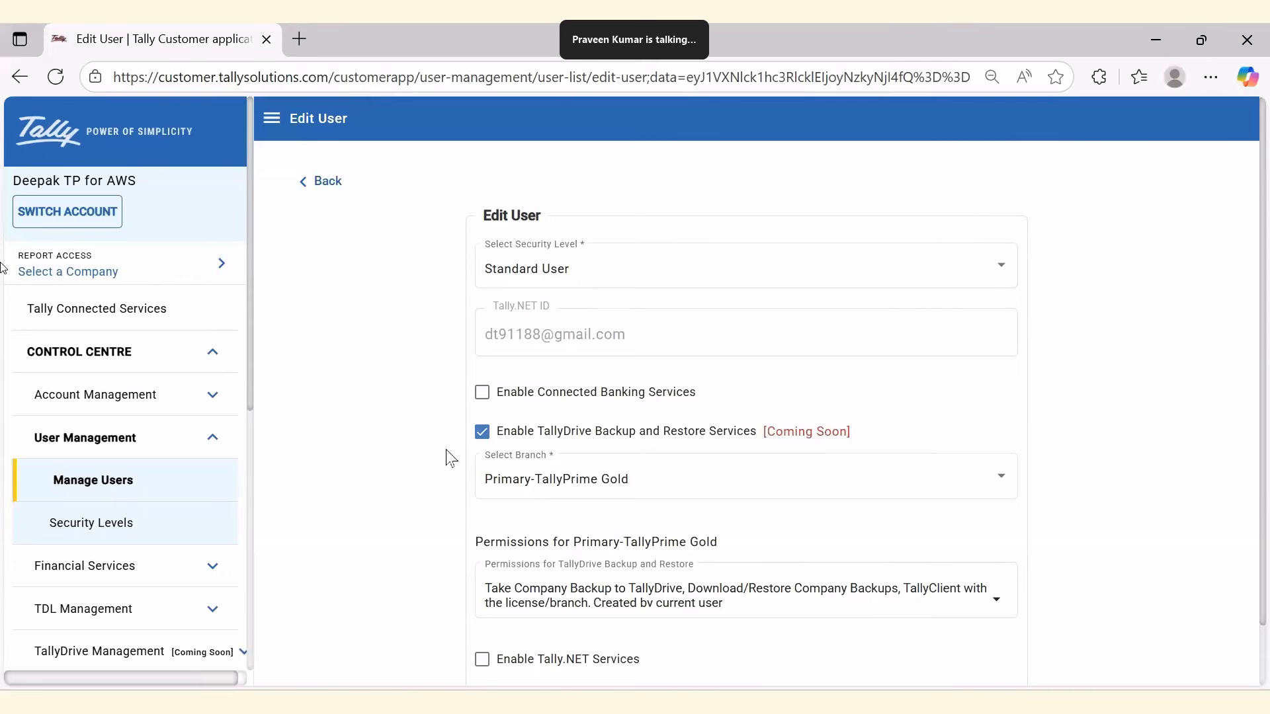
Turn off TallyDrive backup and restore for the user, save, and acknowledge the success message.
click(483, 437)
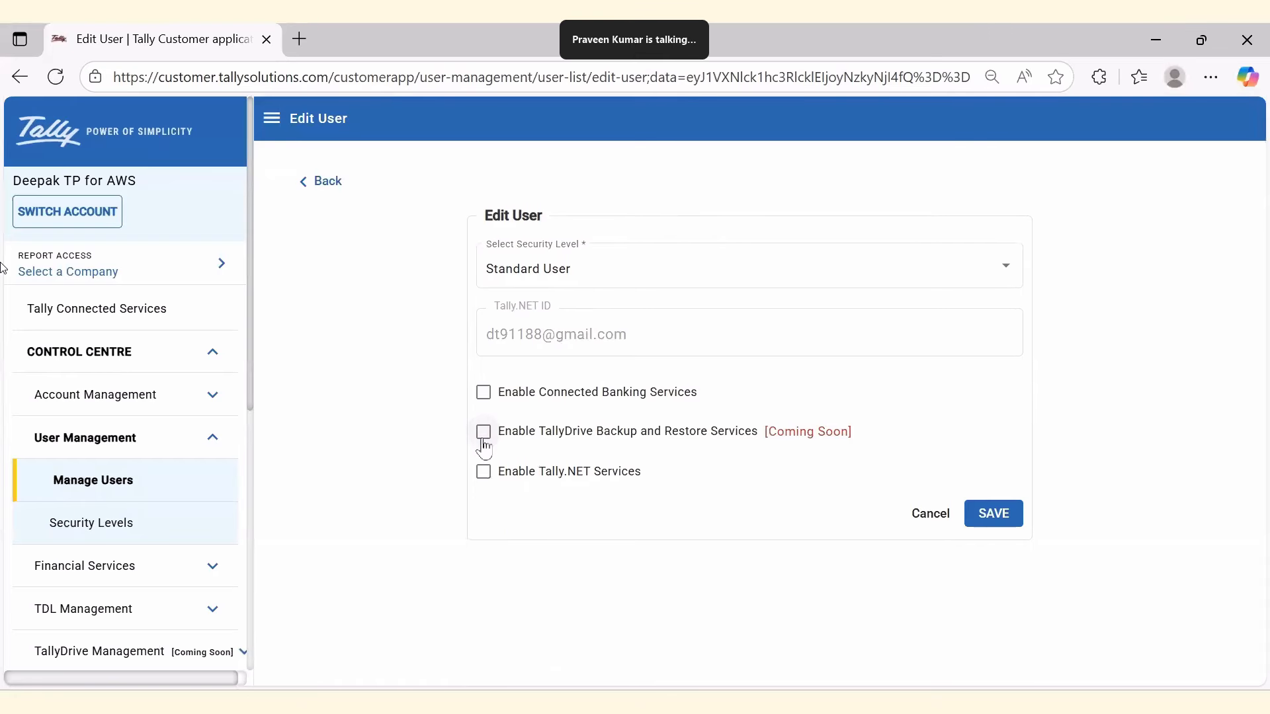
click(1004, 513)
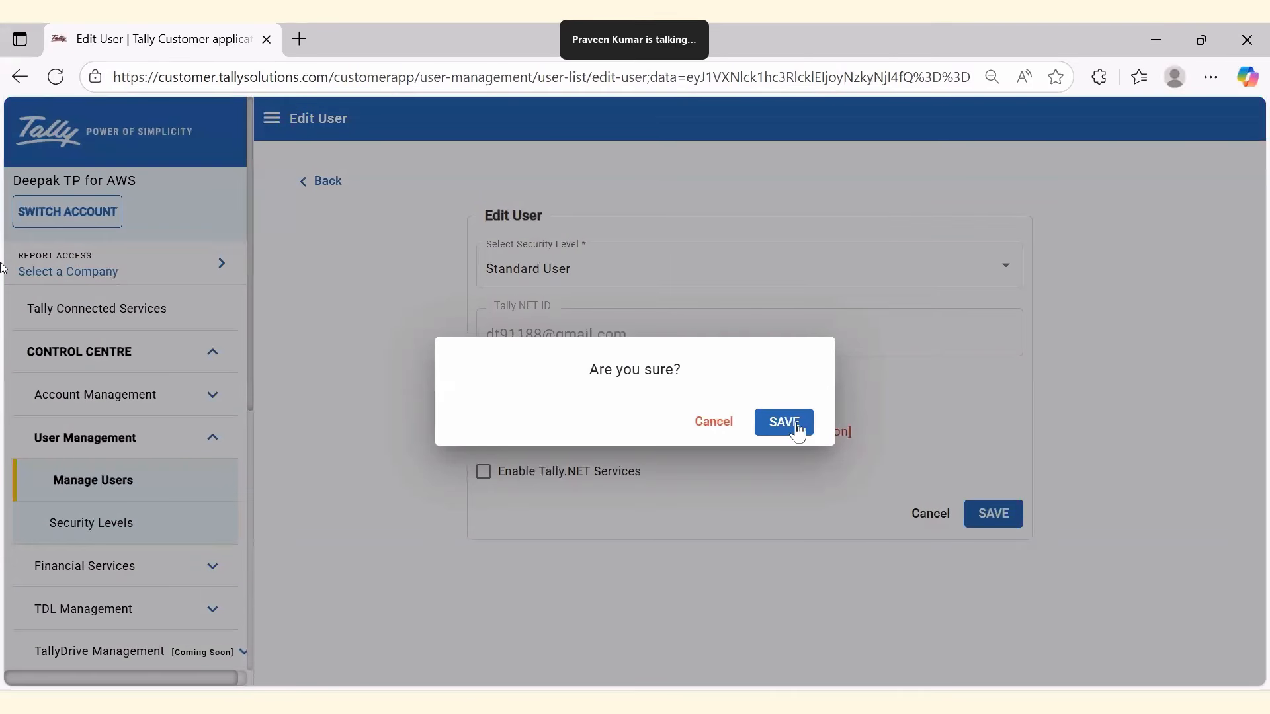
click(796, 423)
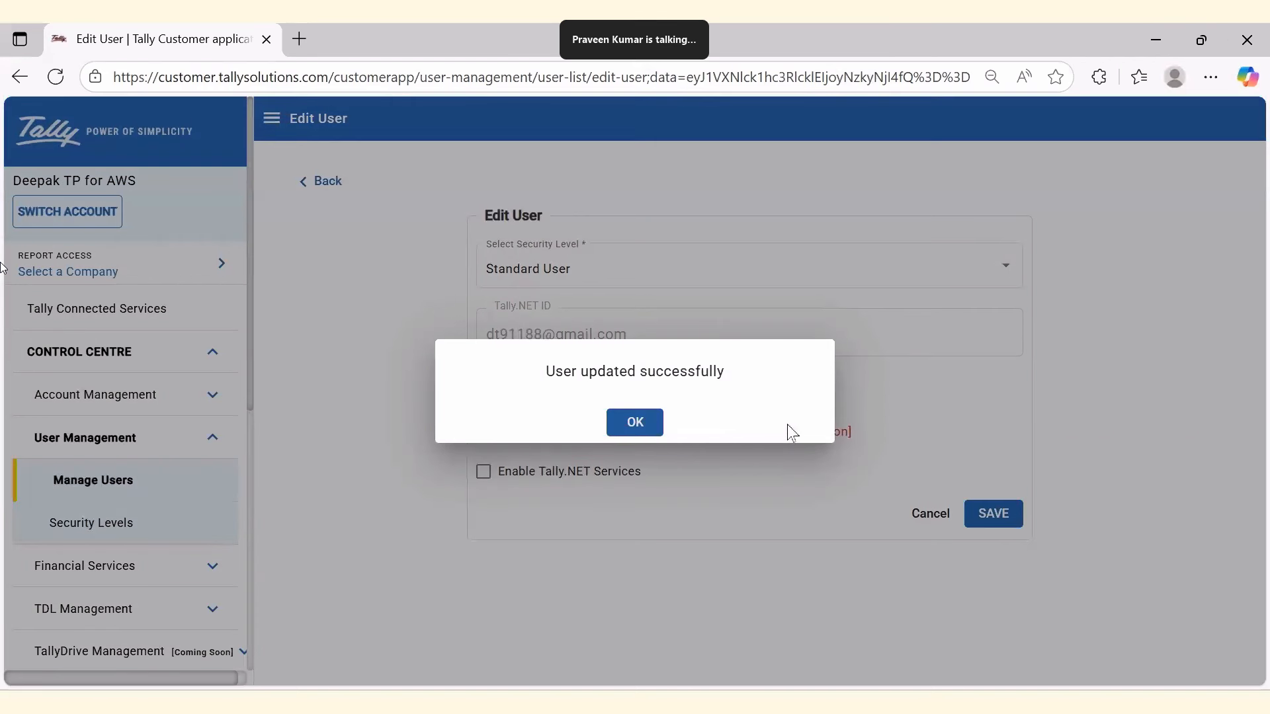
click(643, 424)
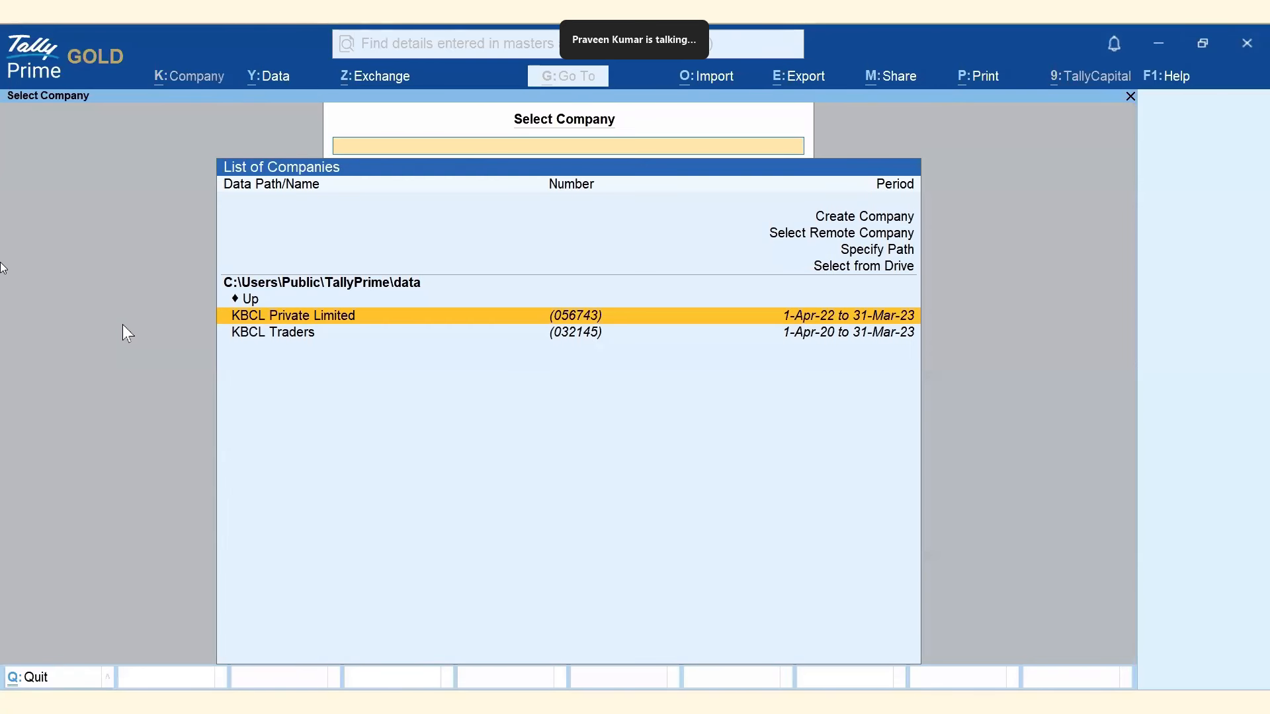
Open Manage TallyDrive under Data > Backup & Restore, log in, and select the Primary site.
click(261, 77)
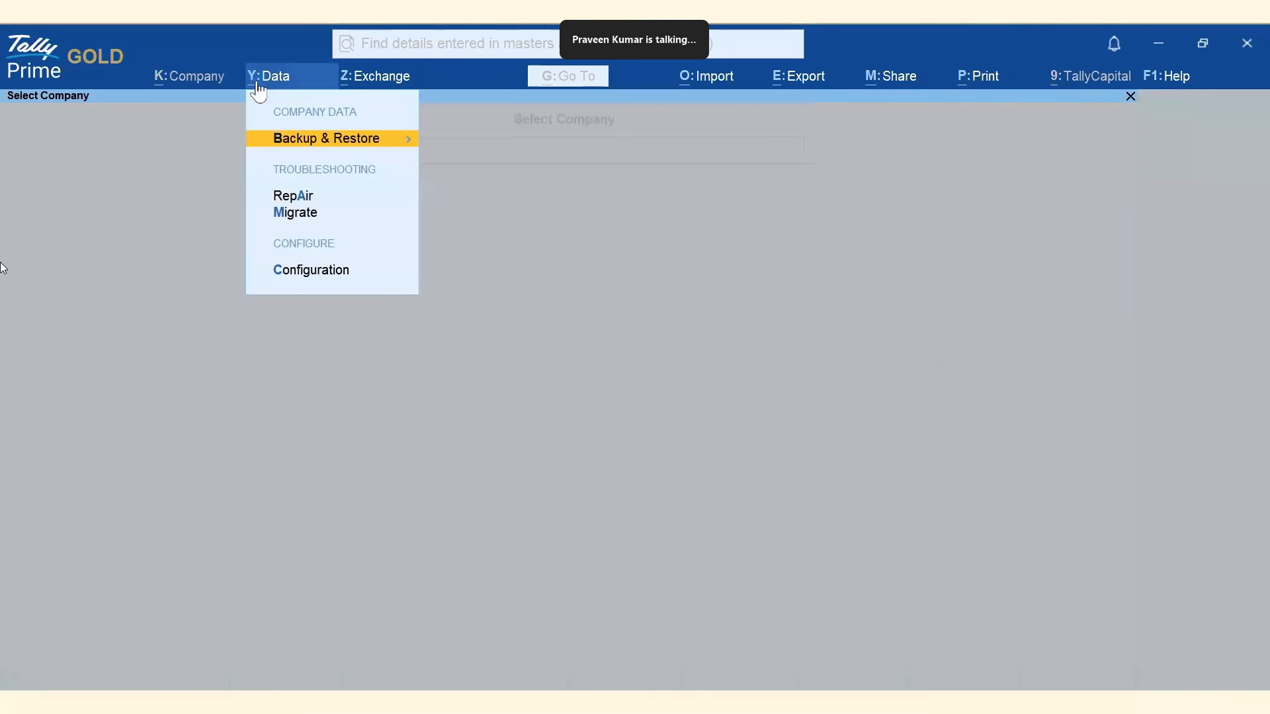
click(332, 141)
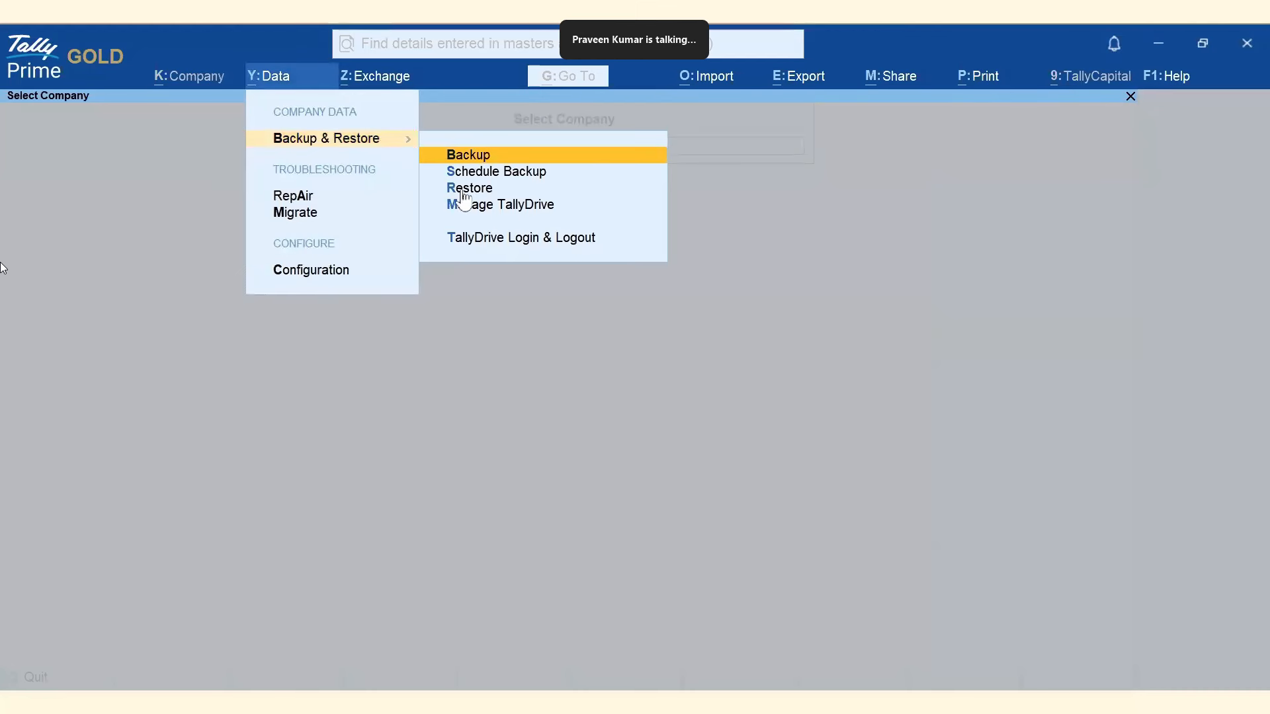
click(522, 204)
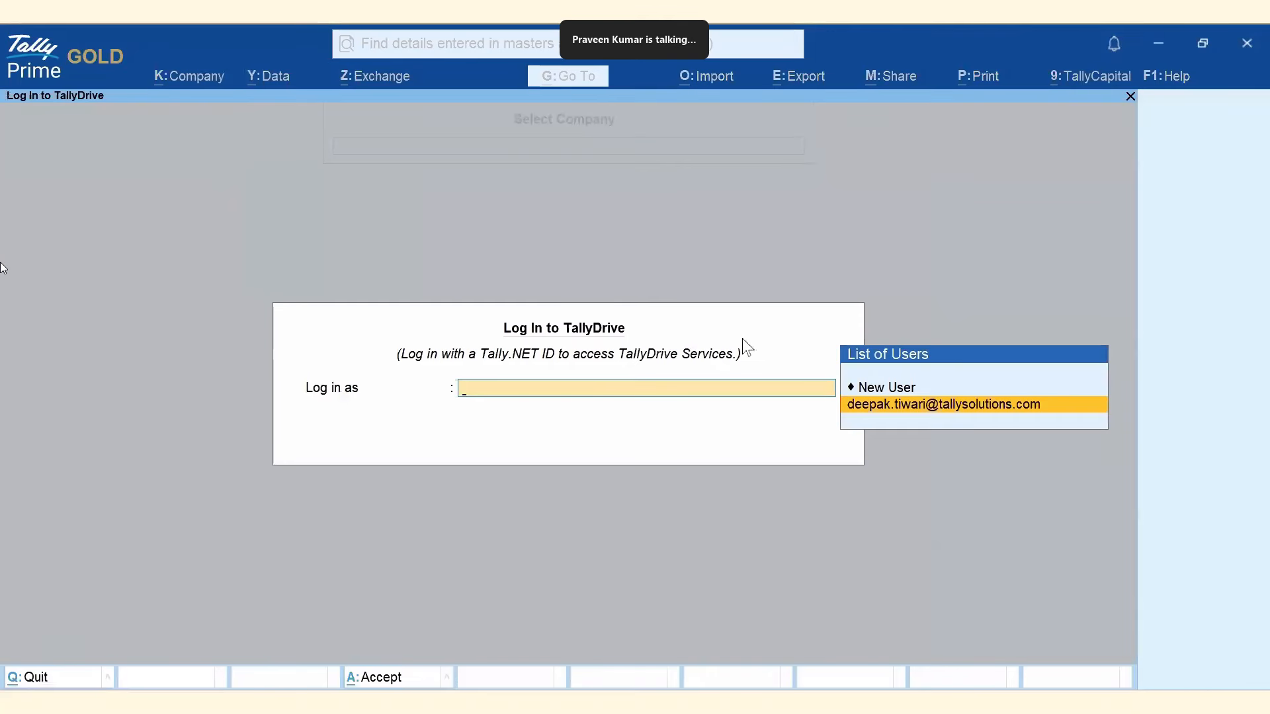
click(943, 411)
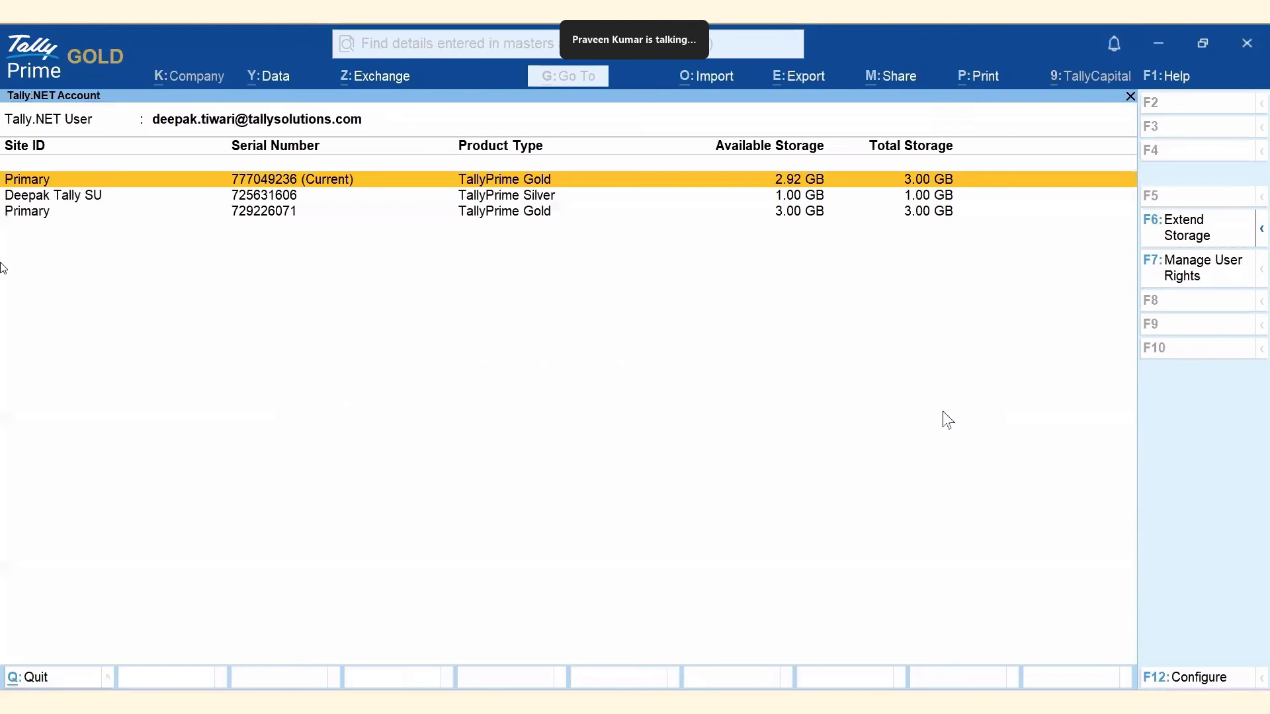
click(319, 185)
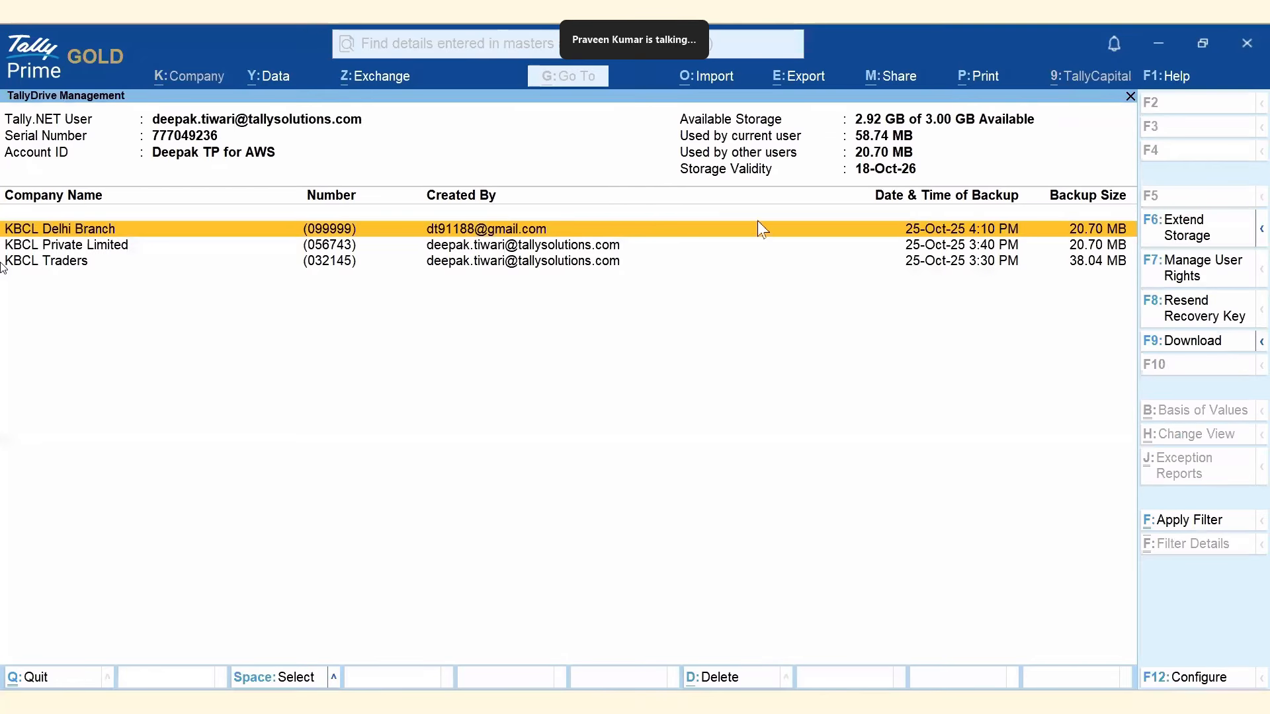
Check the licence details and the extend/refresh storage options.
click(117, 66)
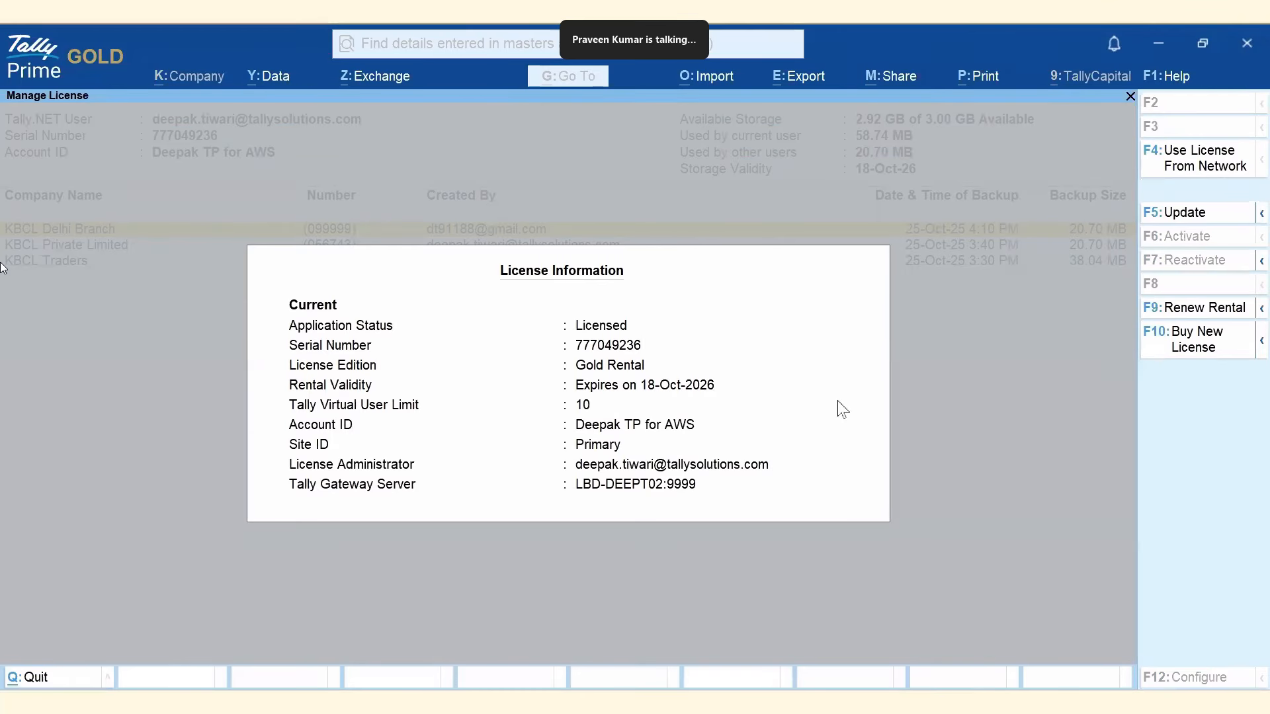
click(988, 432)
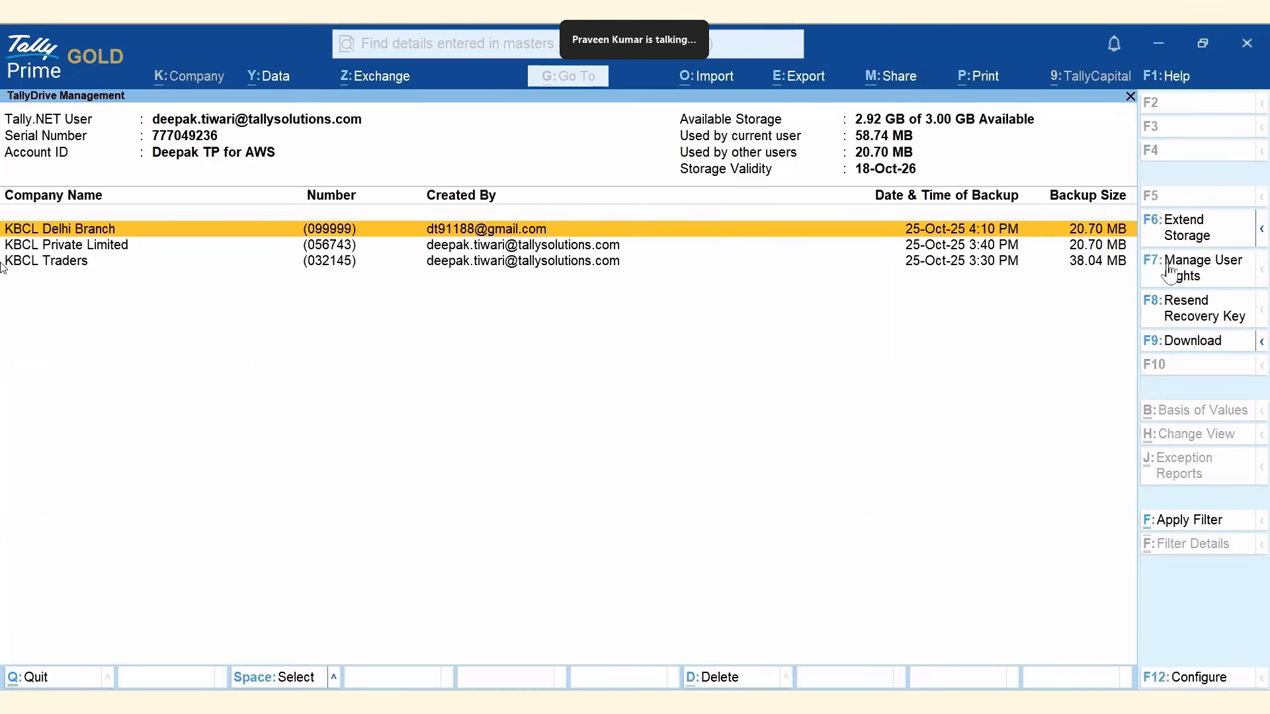
click(1262, 232)
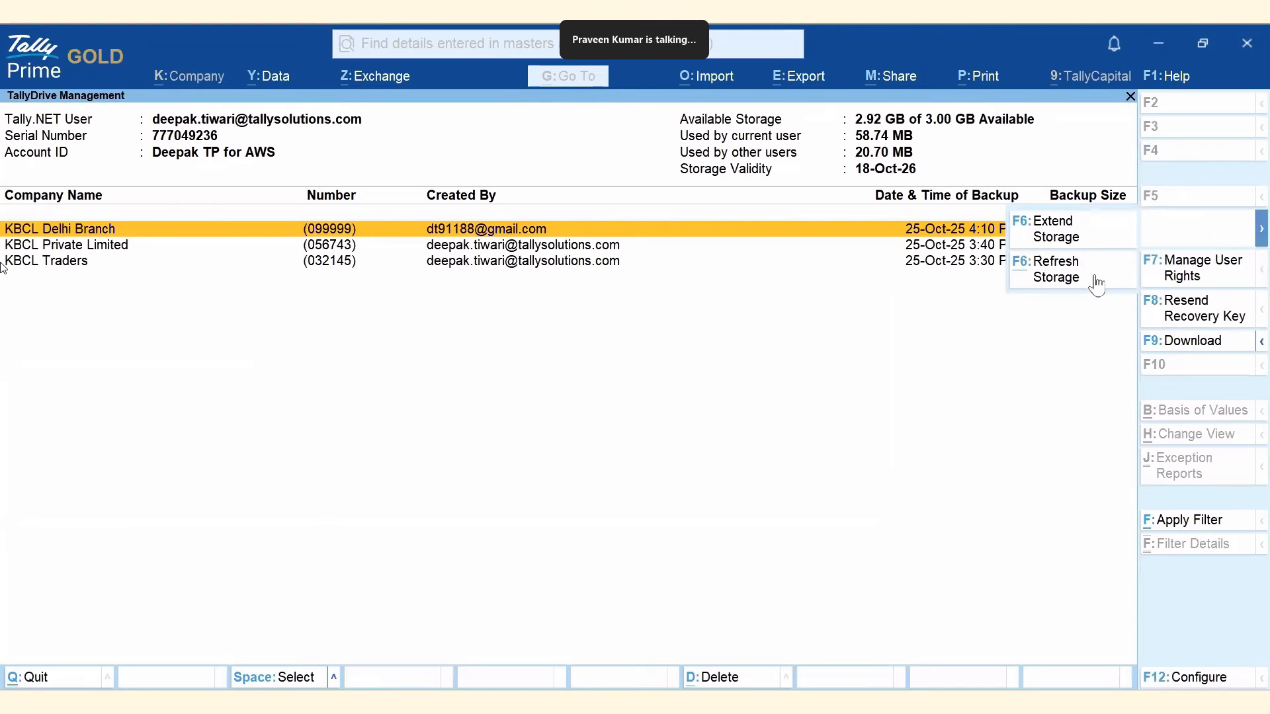
click(1072, 395)
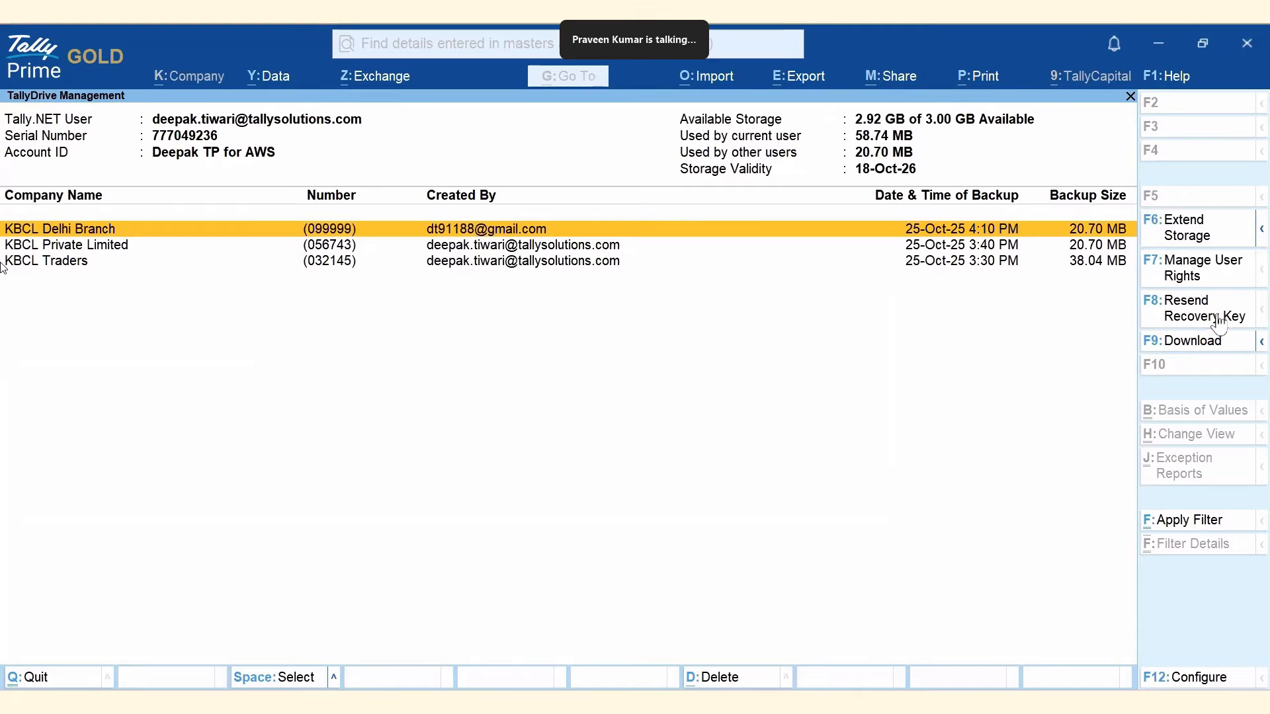
Set 'Show if Backup Password is enabled' to Yes, keeping the default sorting method.
click(1166, 681)
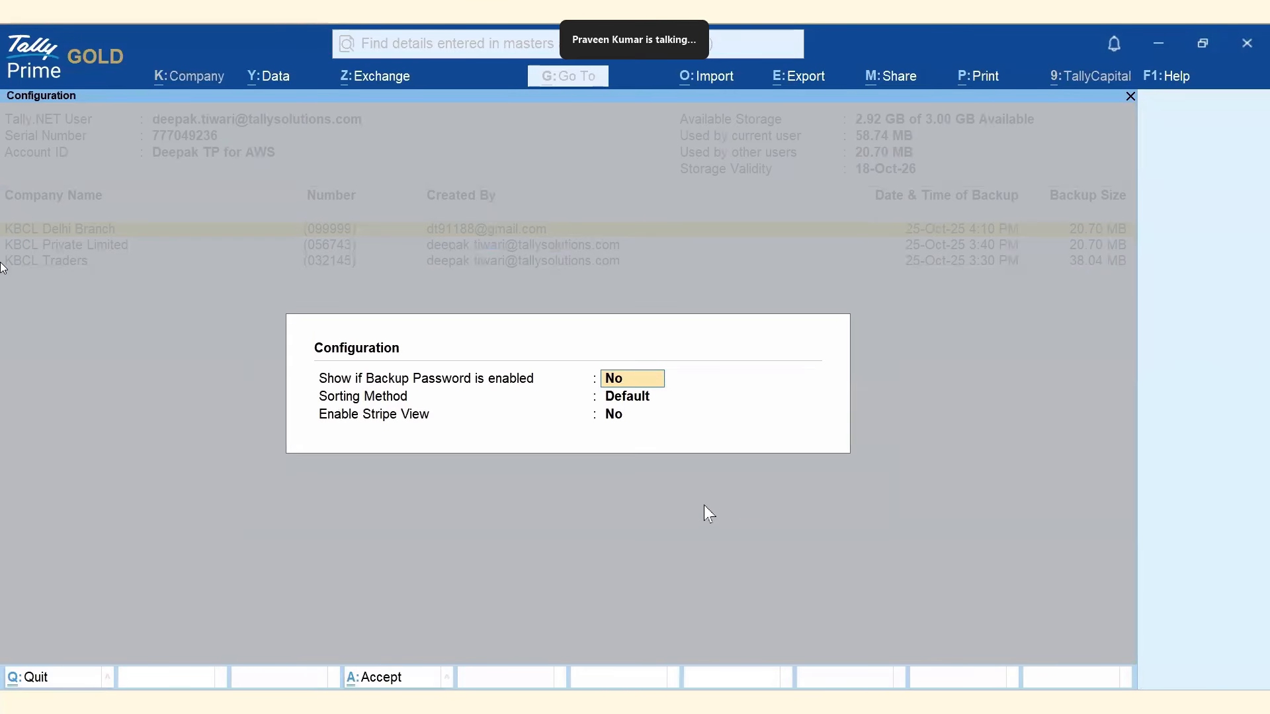
text(Yes)
key(Return)
key(Return)
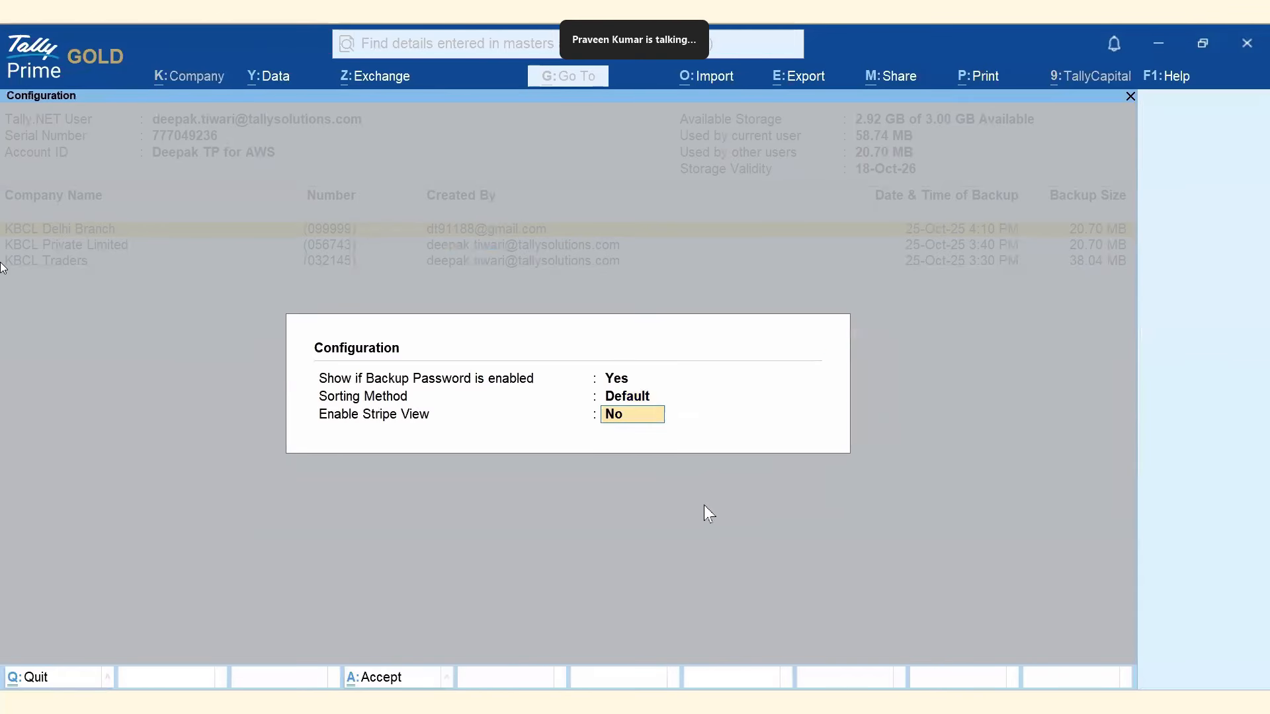
key(Return)
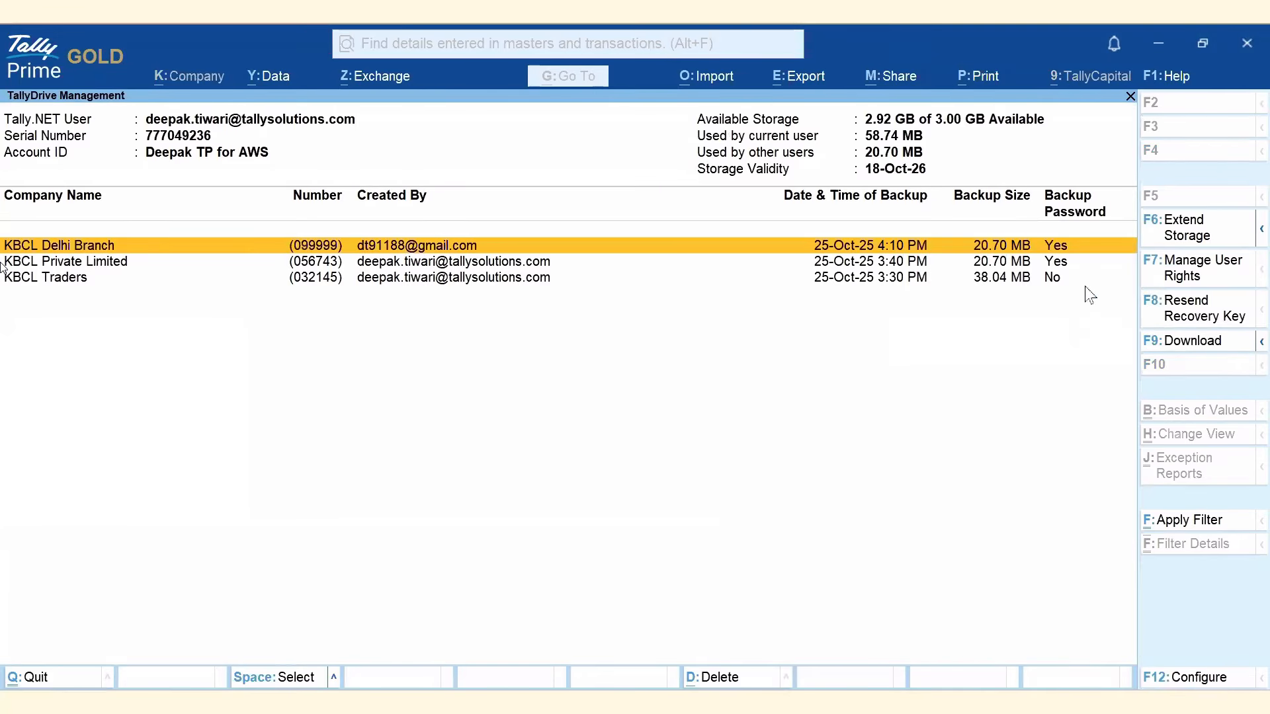
click(1055, 286)
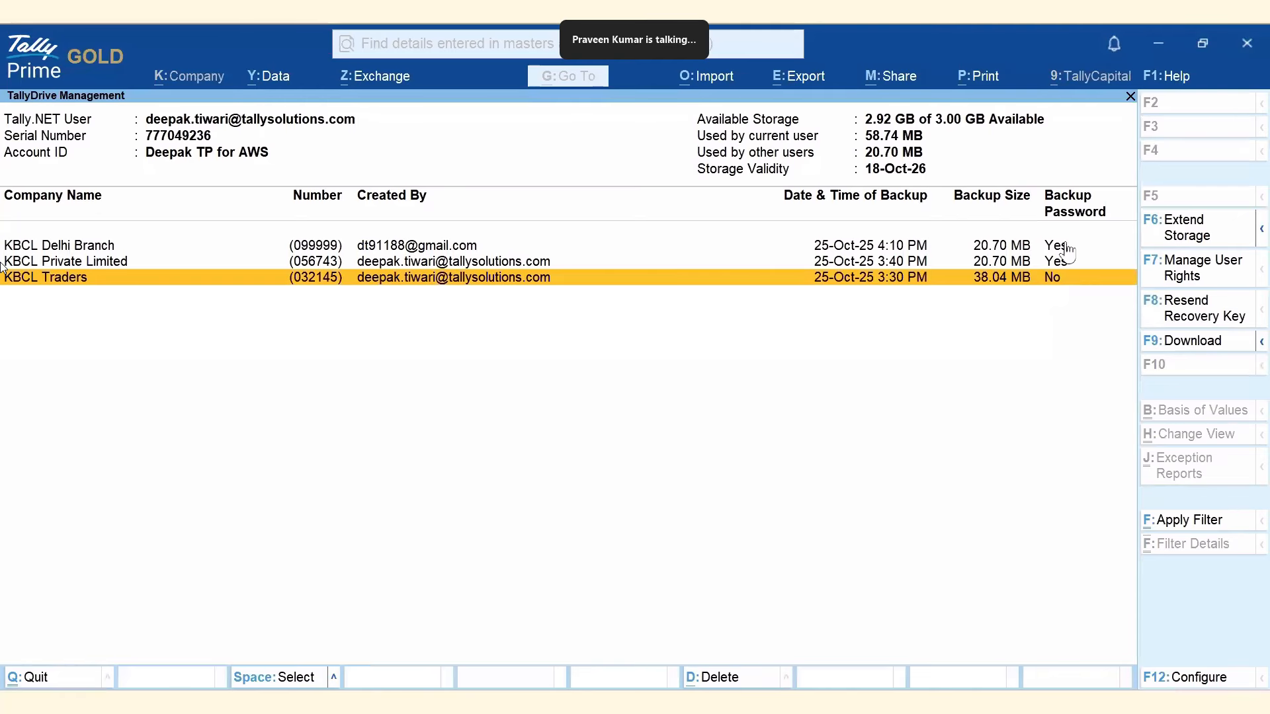
click(1057, 249)
Resend the KBCL Delhi Branch recovery key to the account's own e-mail address, then go to Outlook.
click(1176, 323)
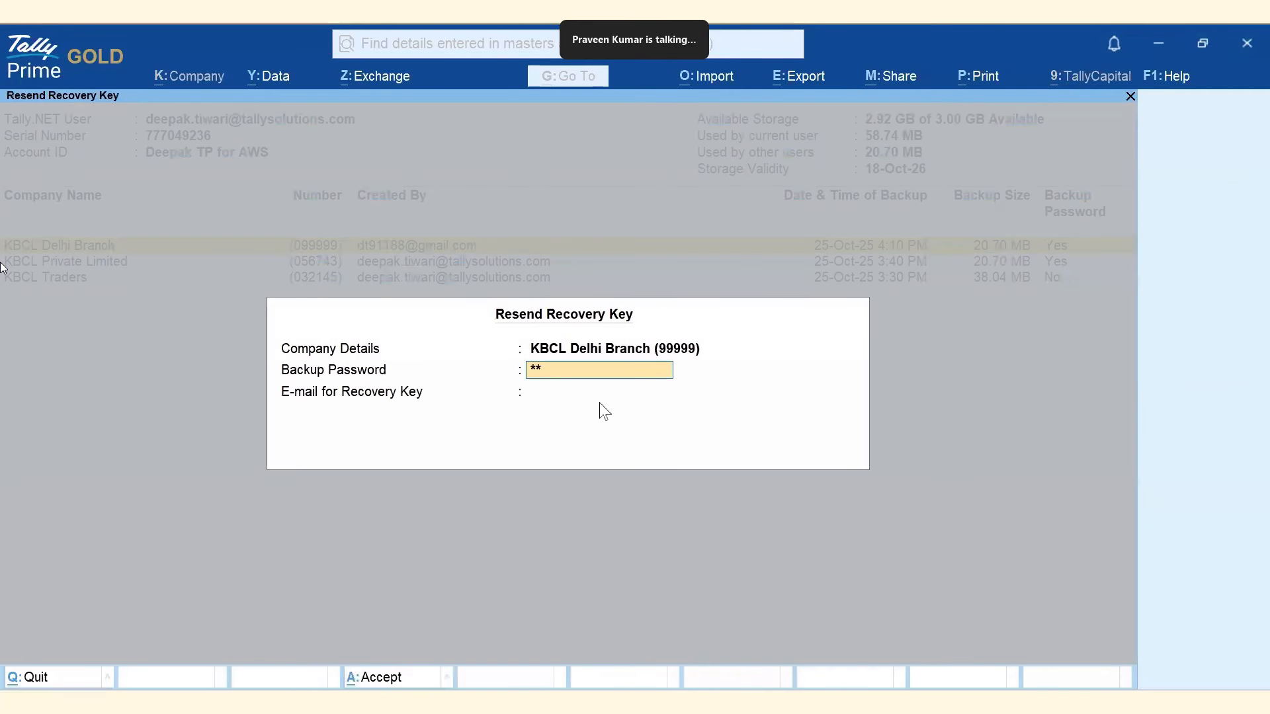
key(Return)
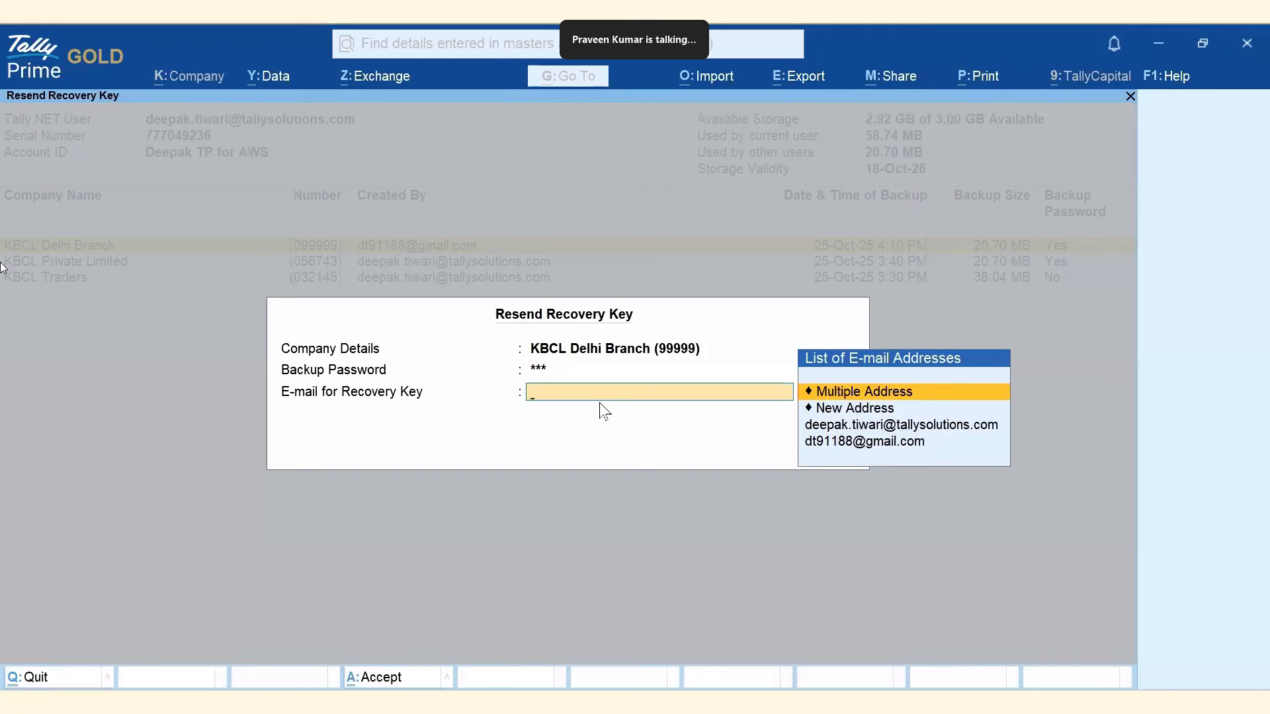
key(Down)
key(Down)
key(Return)
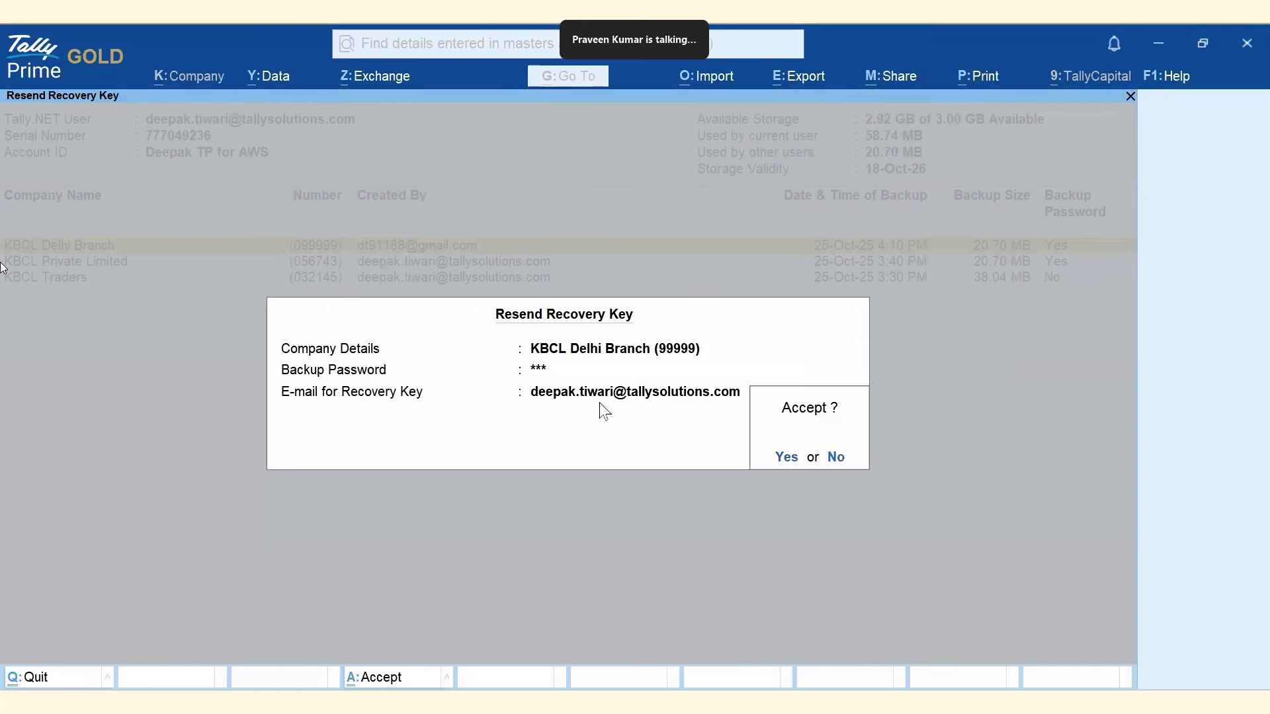
click(787, 458)
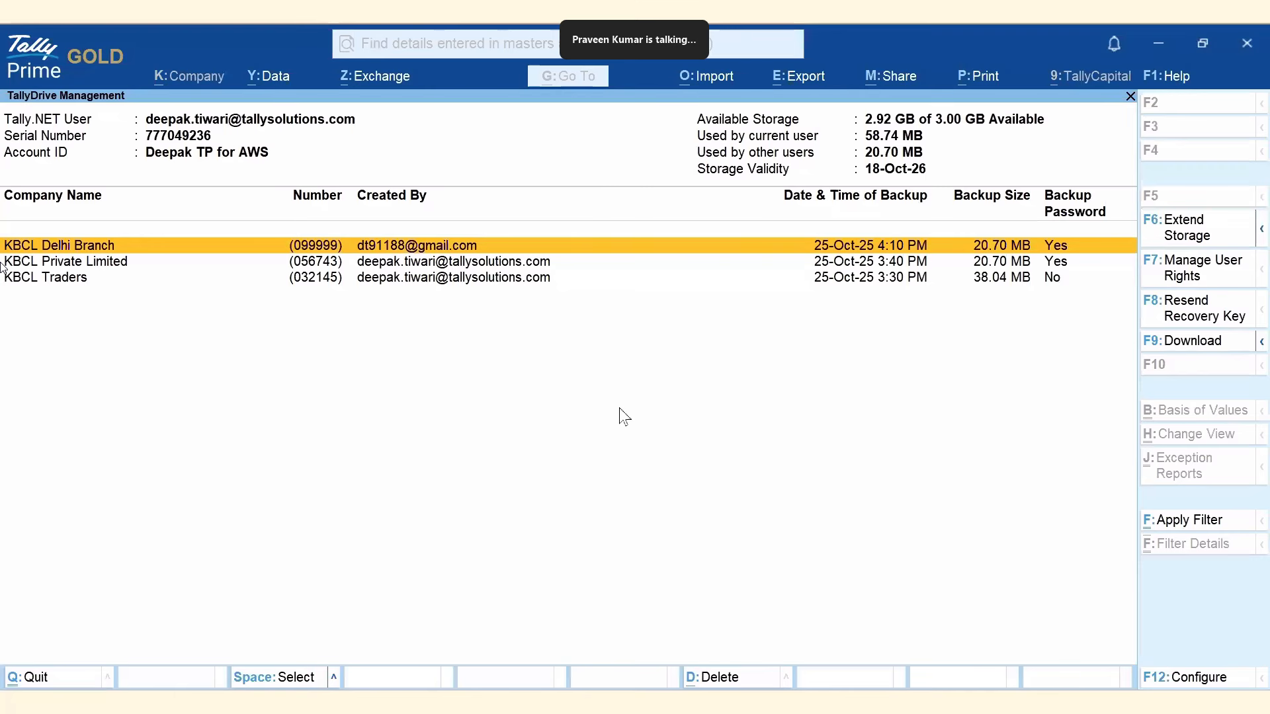
key(alt+Tab)
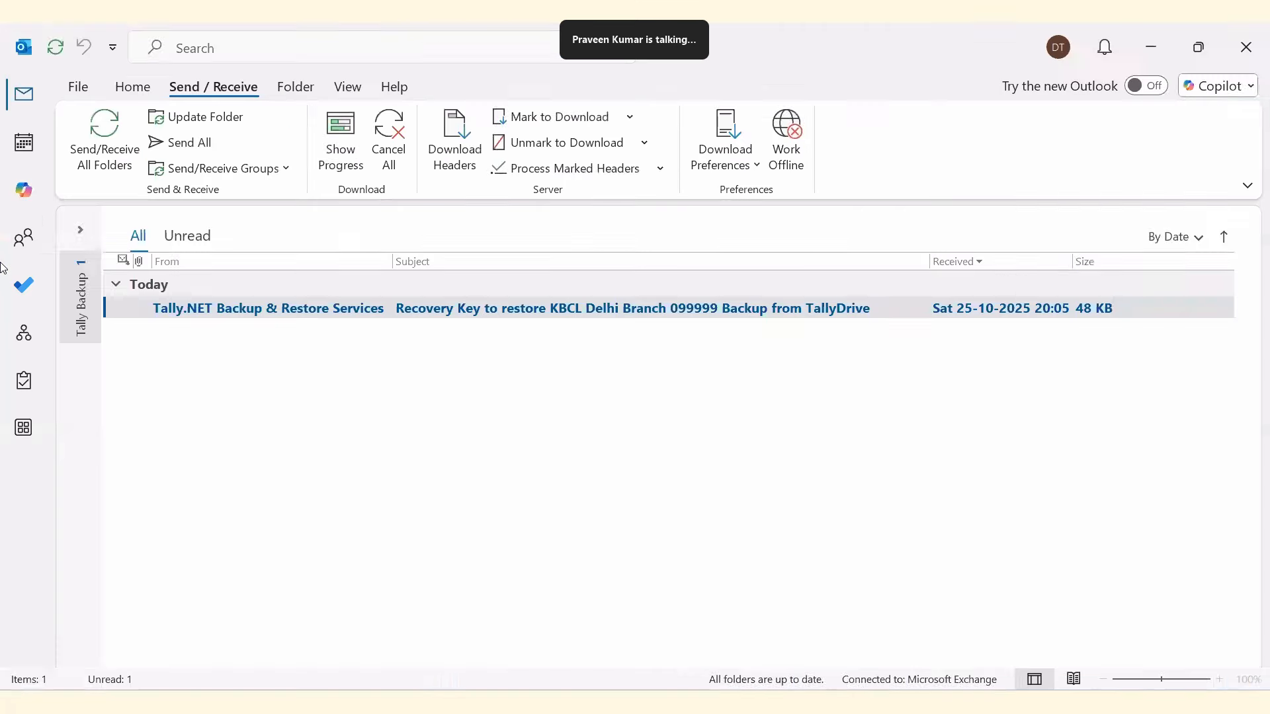
Check the signed-in account and read the KBCL Delhi Branch recovery key e-mail.
click(1058, 48)
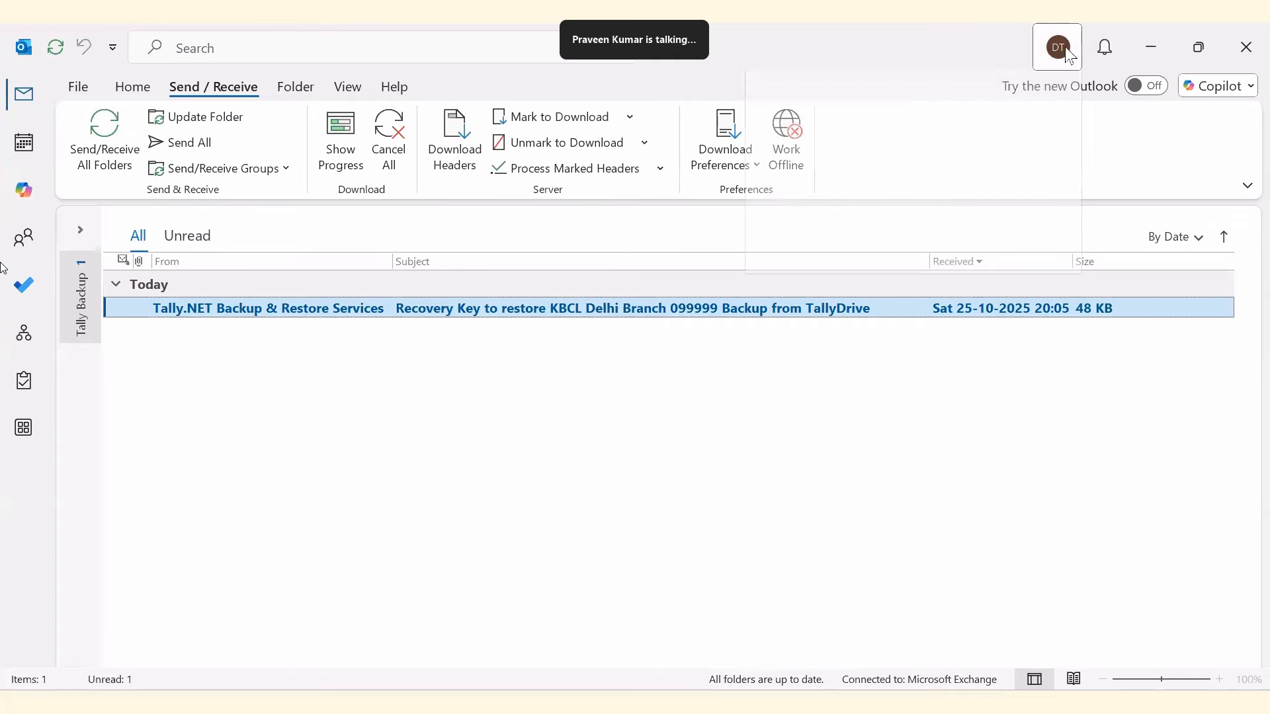
click(548, 397)
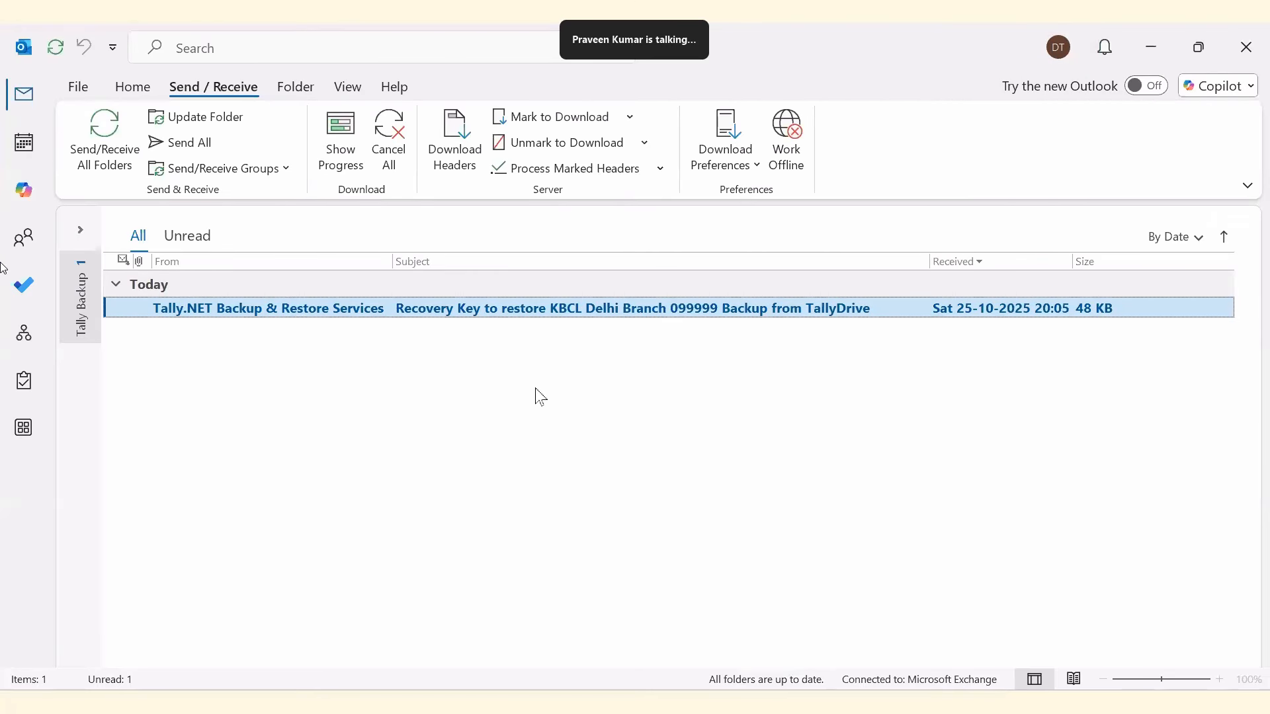
double_click(455, 316)
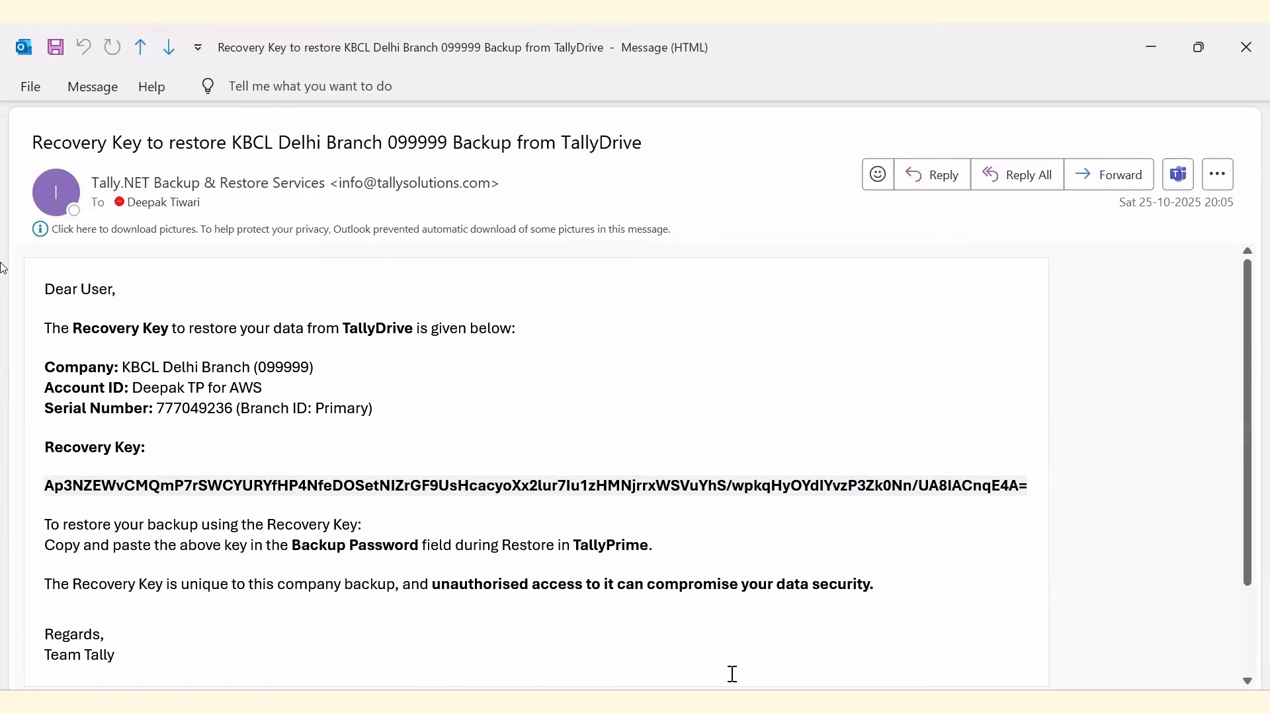
key(alt+Tab)
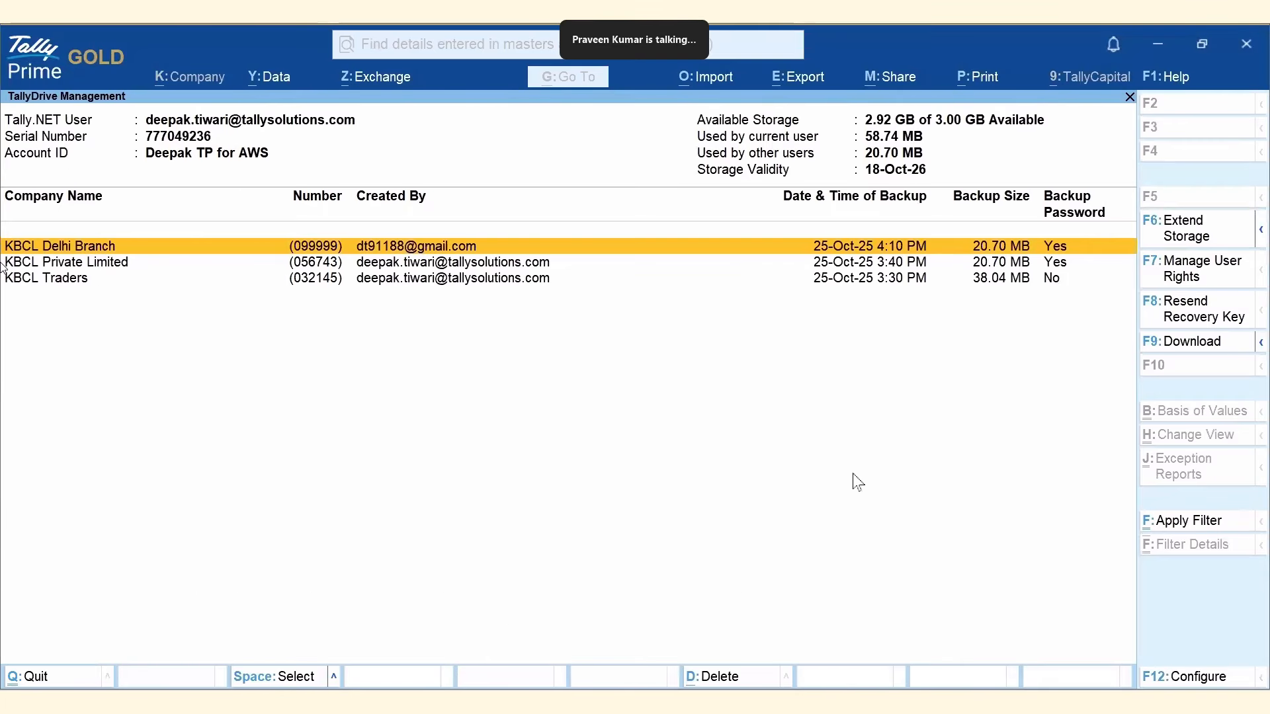
Download all companies' backups to the Desktop, with open-after-download turned off.
click(1260, 344)
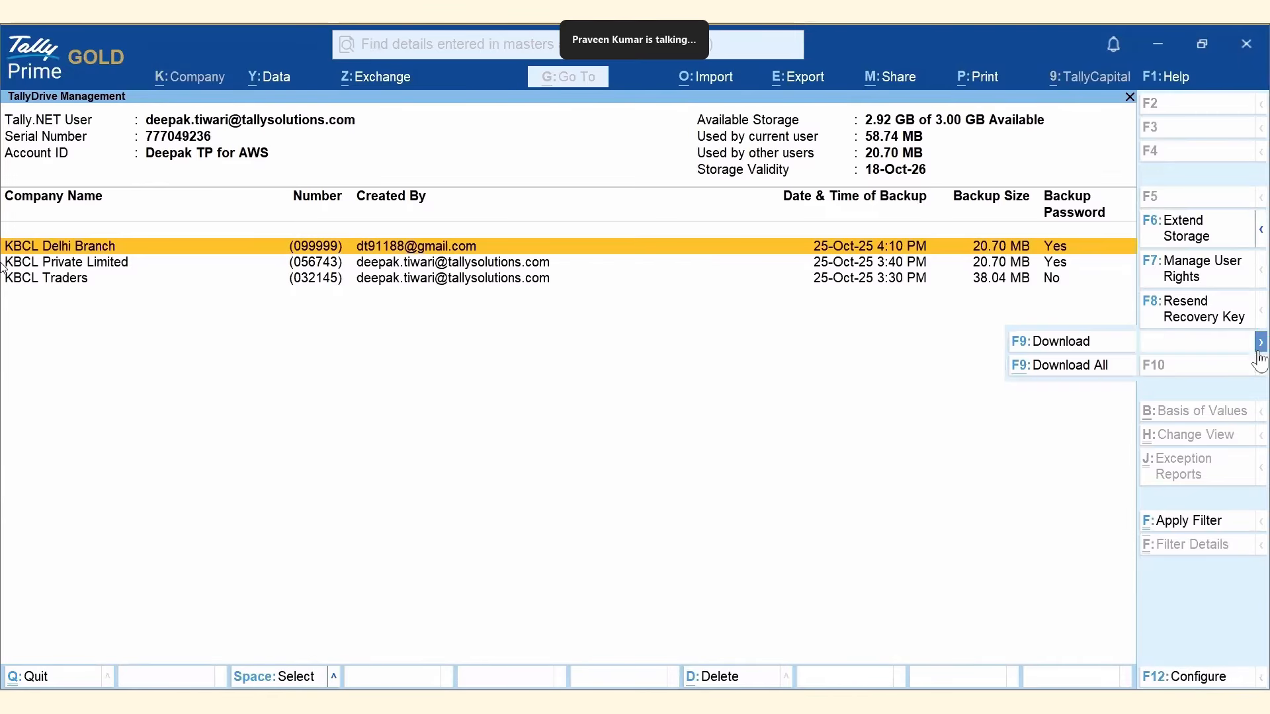
click(1090, 366)
click(519, 451)
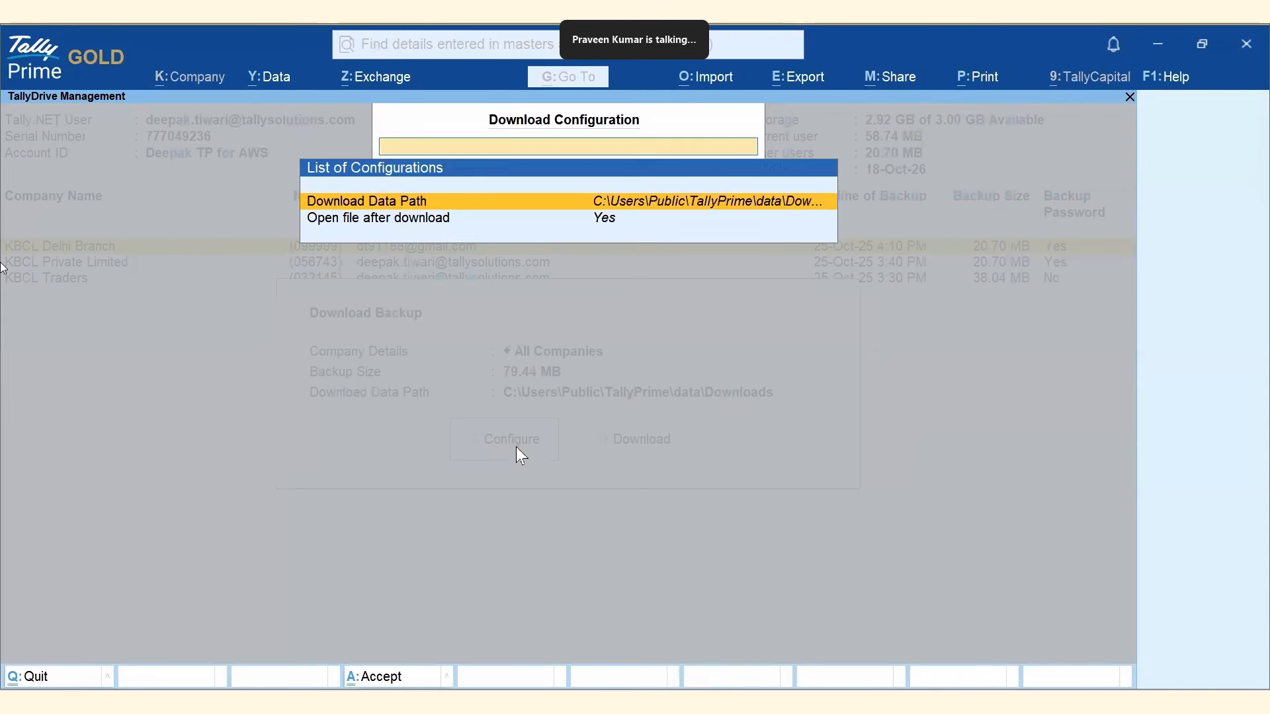
click(764, 209)
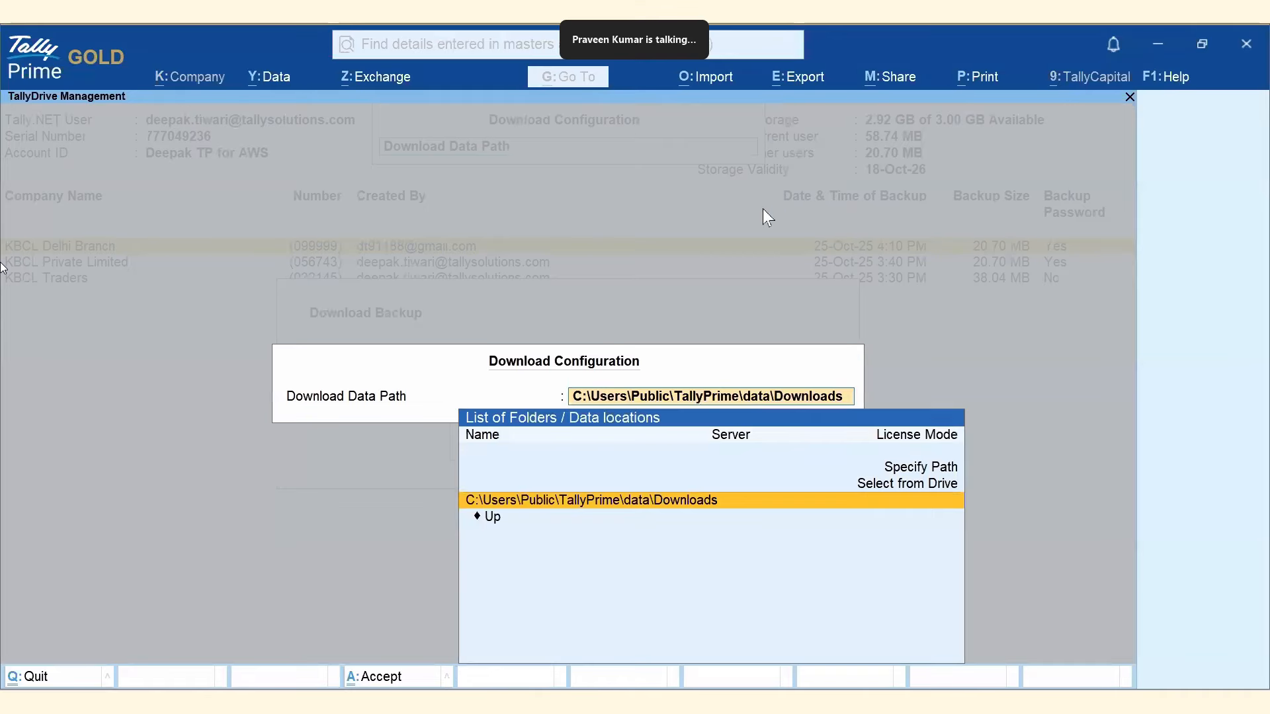
click(872, 489)
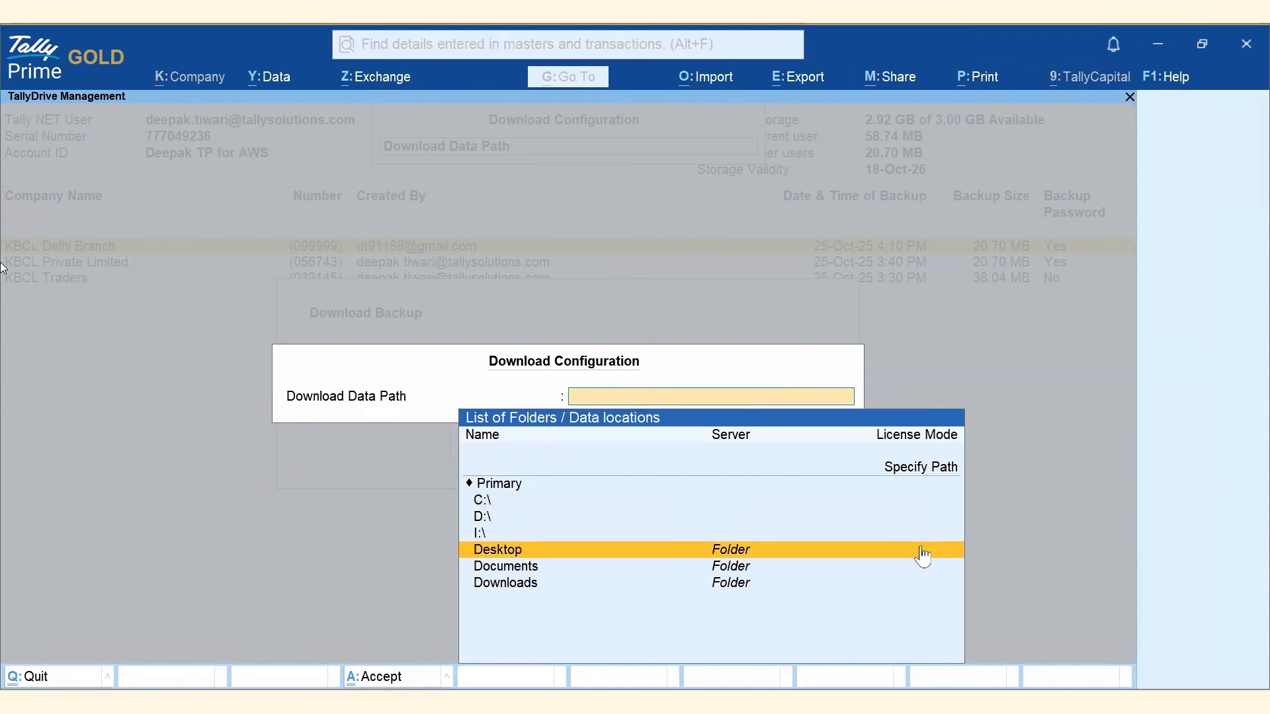
click(922, 549)
key(Return)
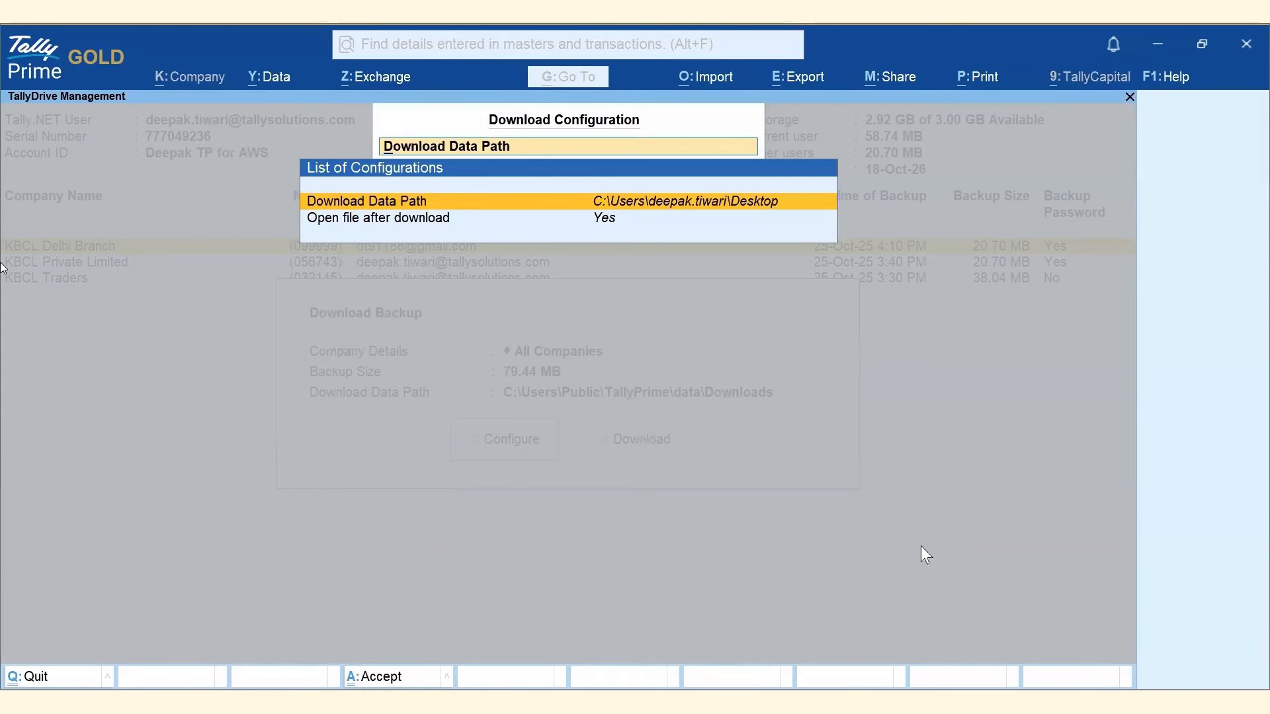
key(Down)
key(Return)
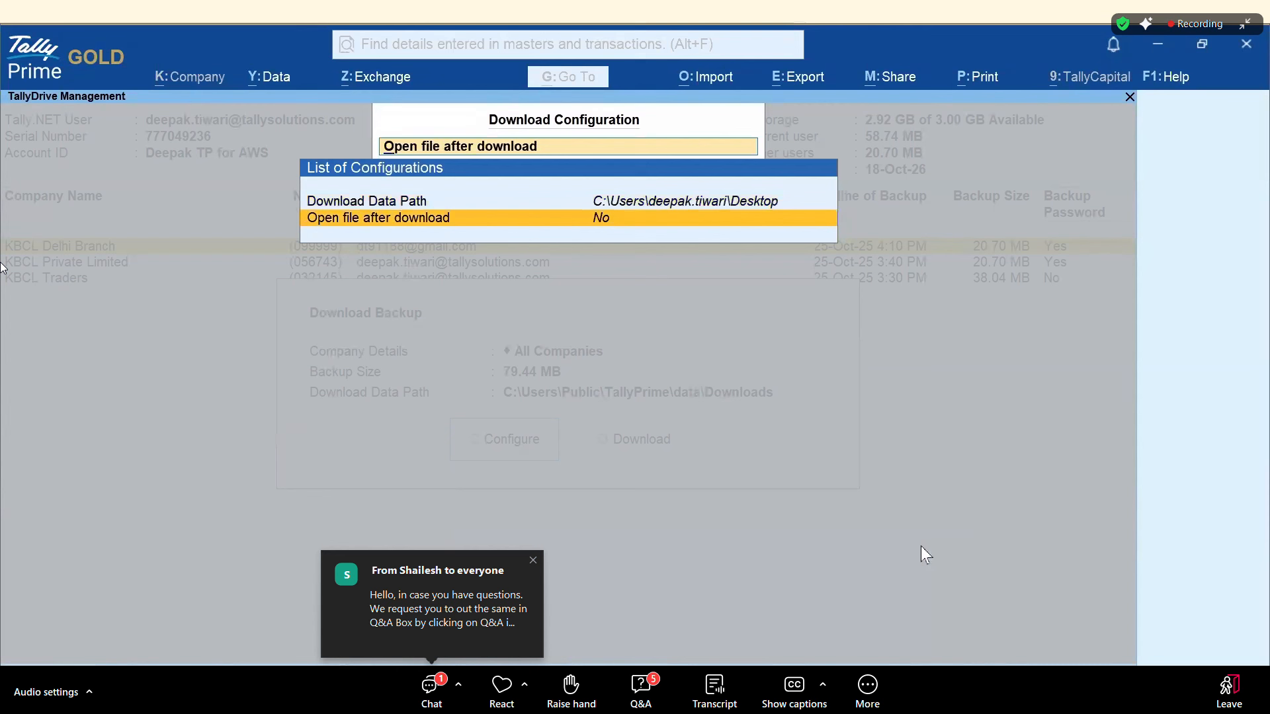
key(Escape)
key(Escape)
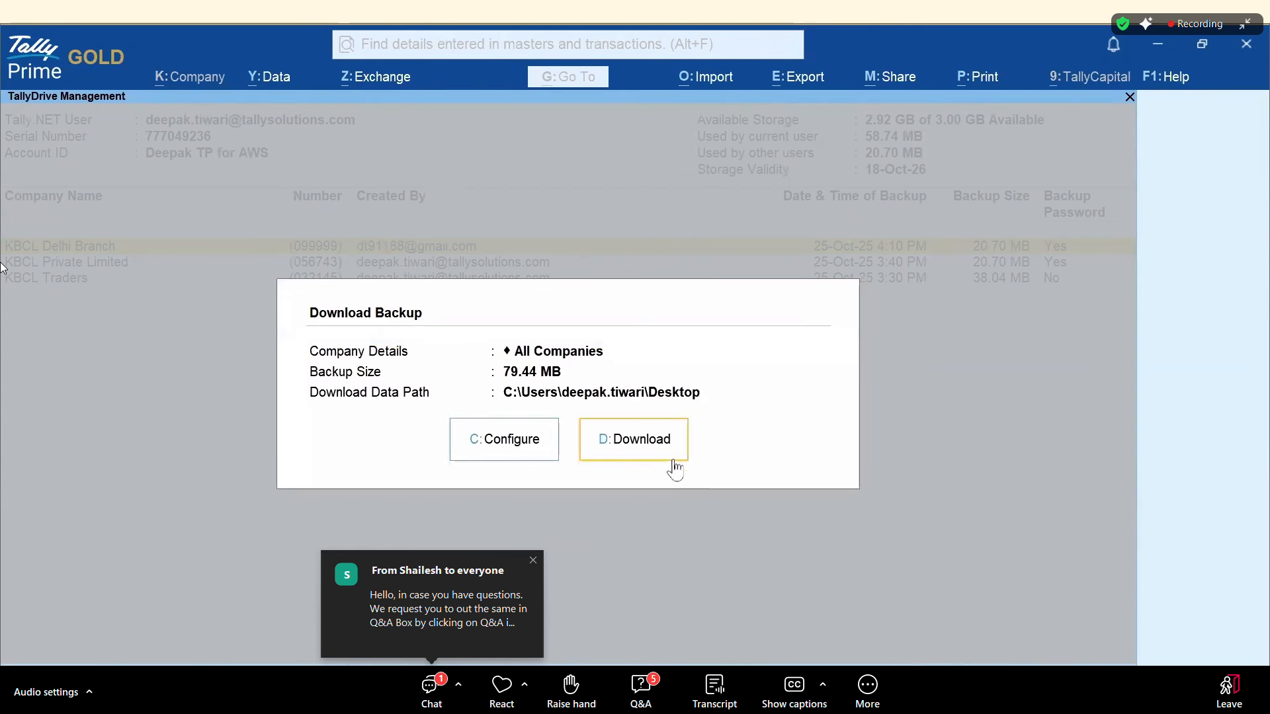
click(654, 453)
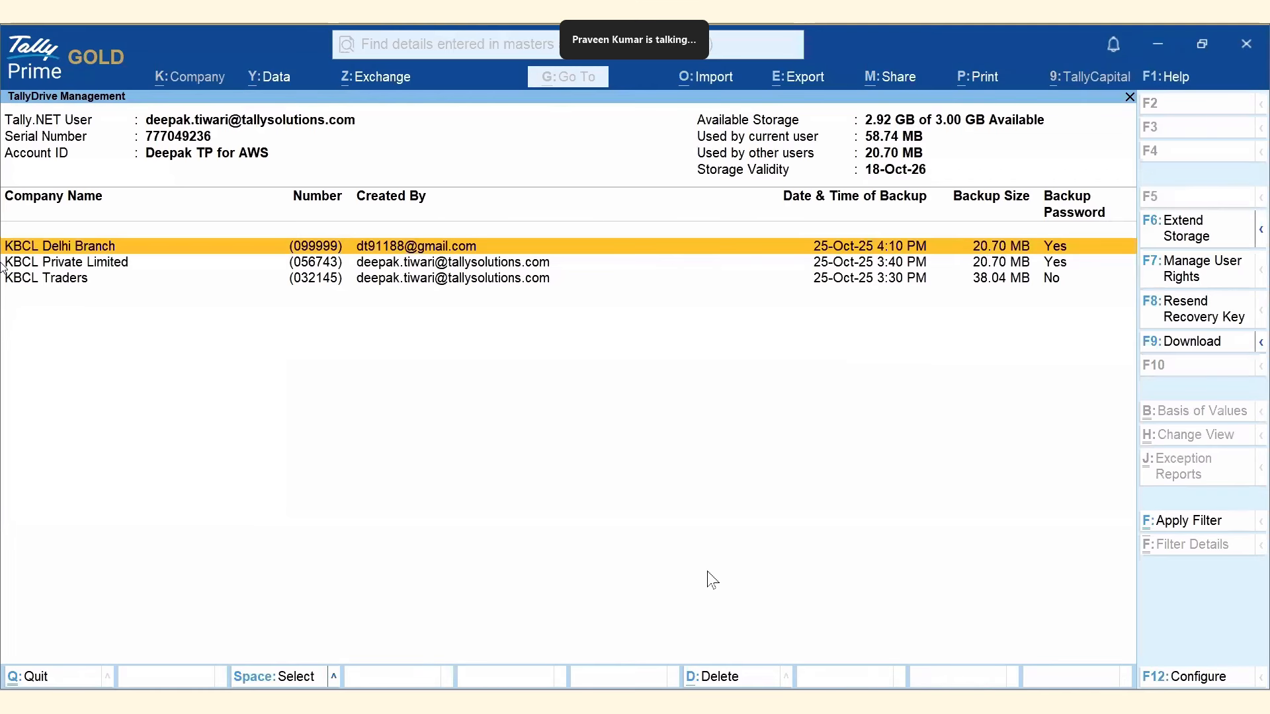
click(1160, 41)
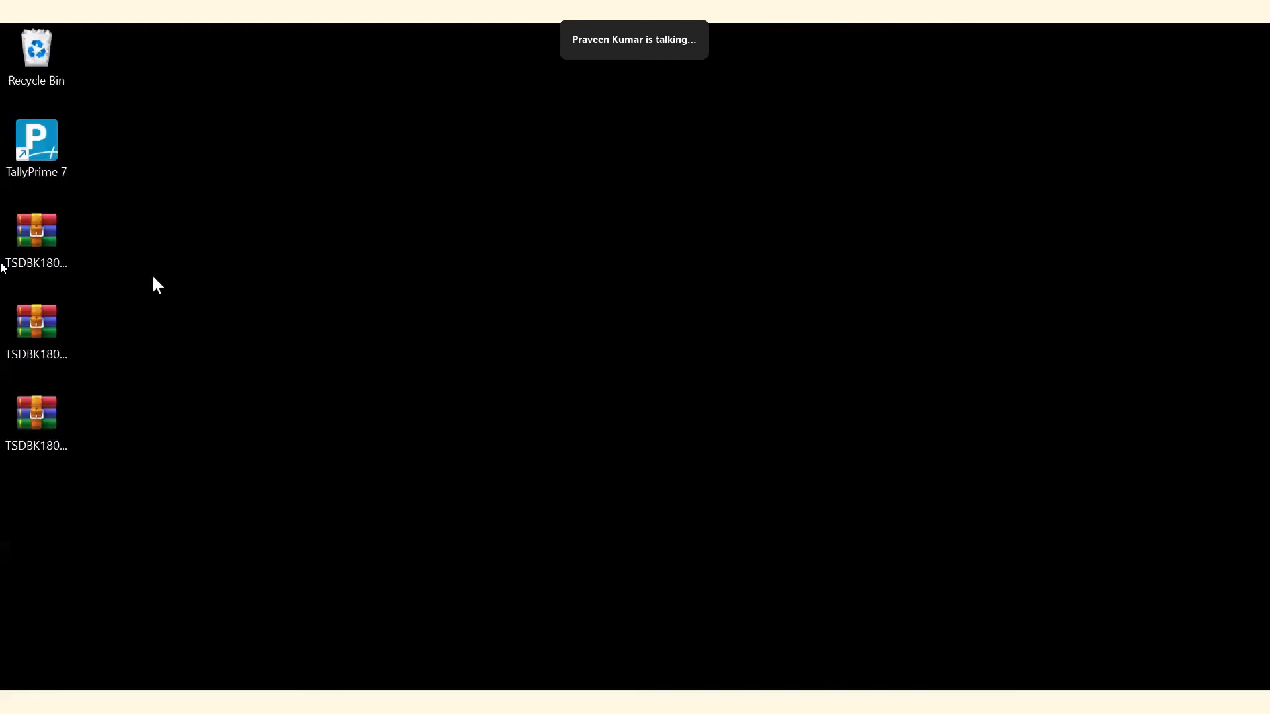
click(46, 236)
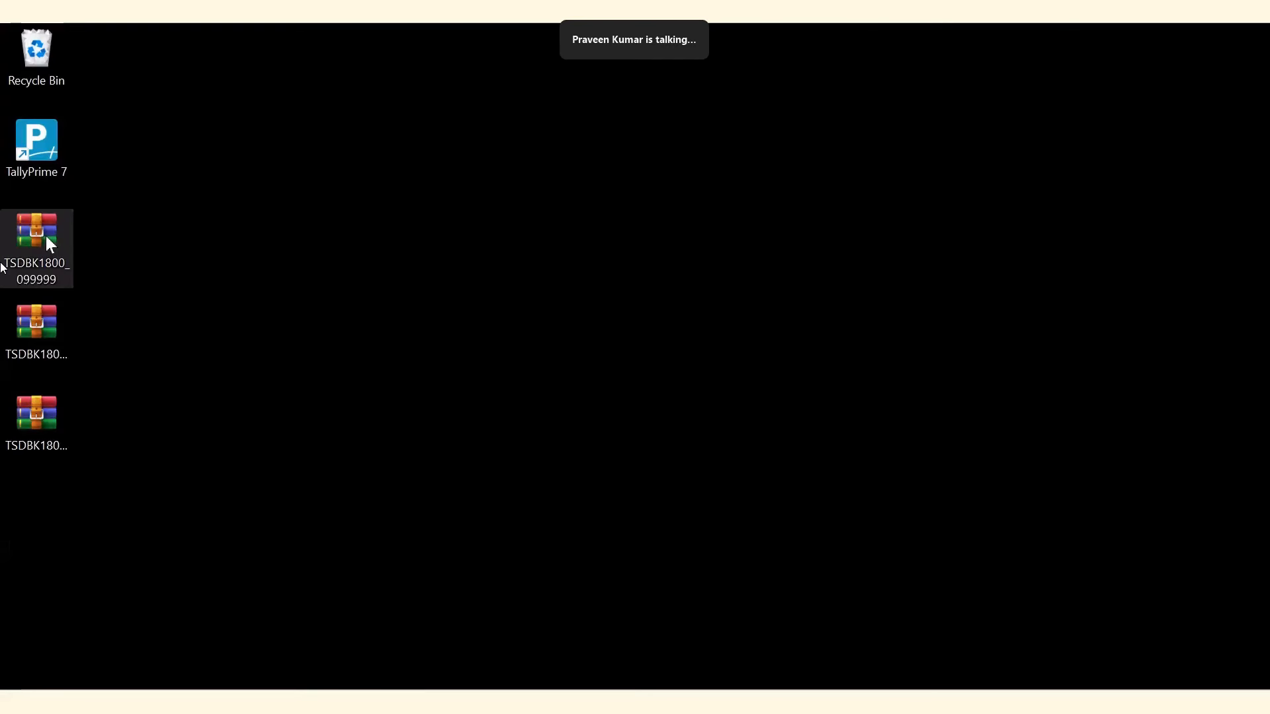
click(46, 314)
click(50, 422)
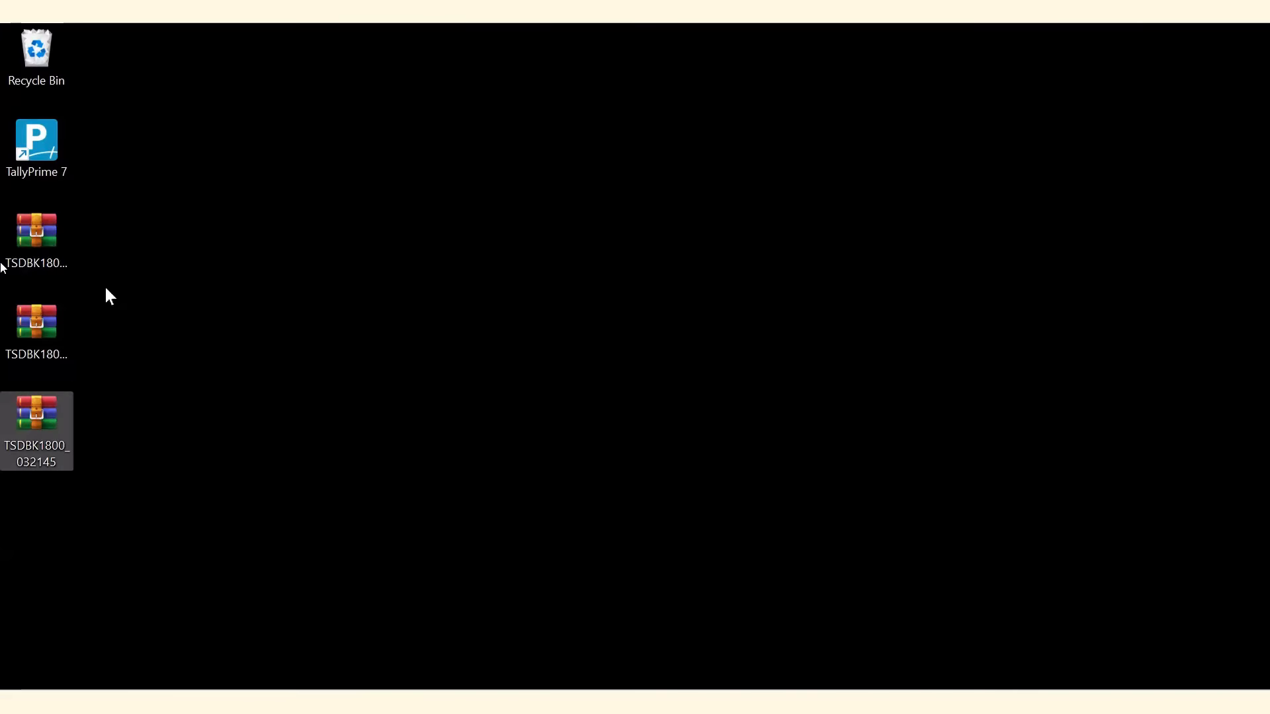
click(348, 413)
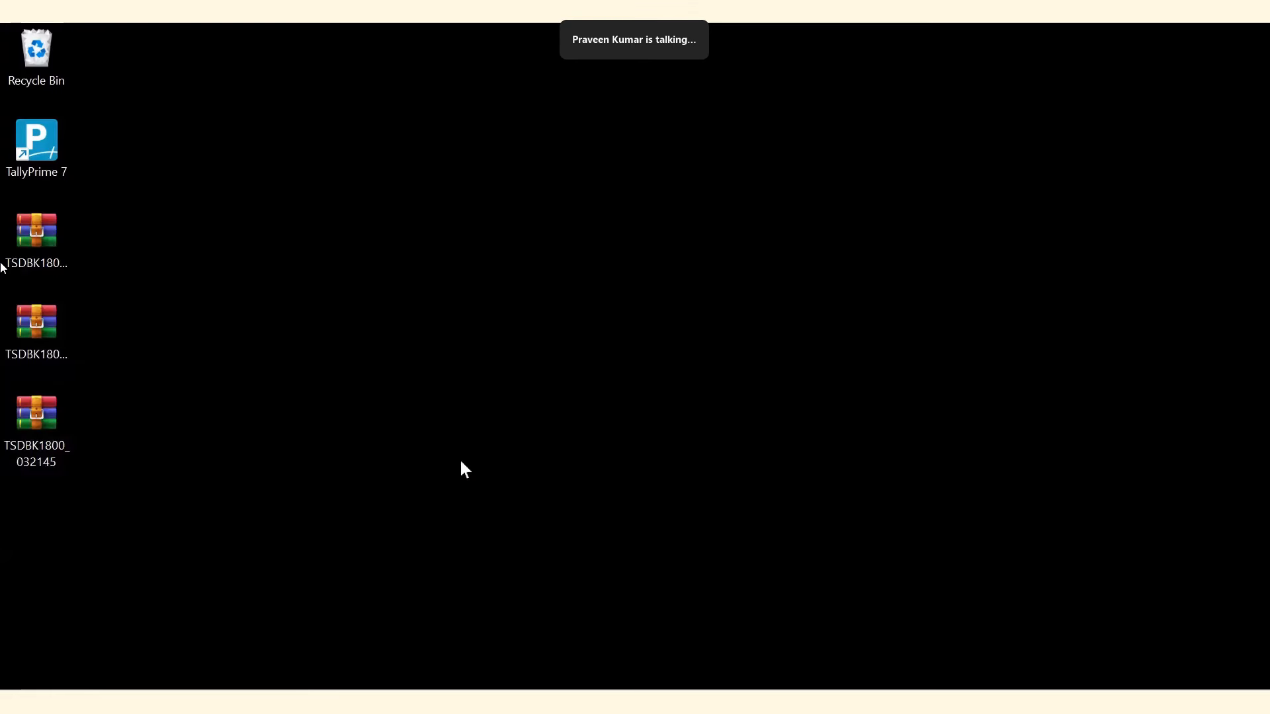
click(721, 705)
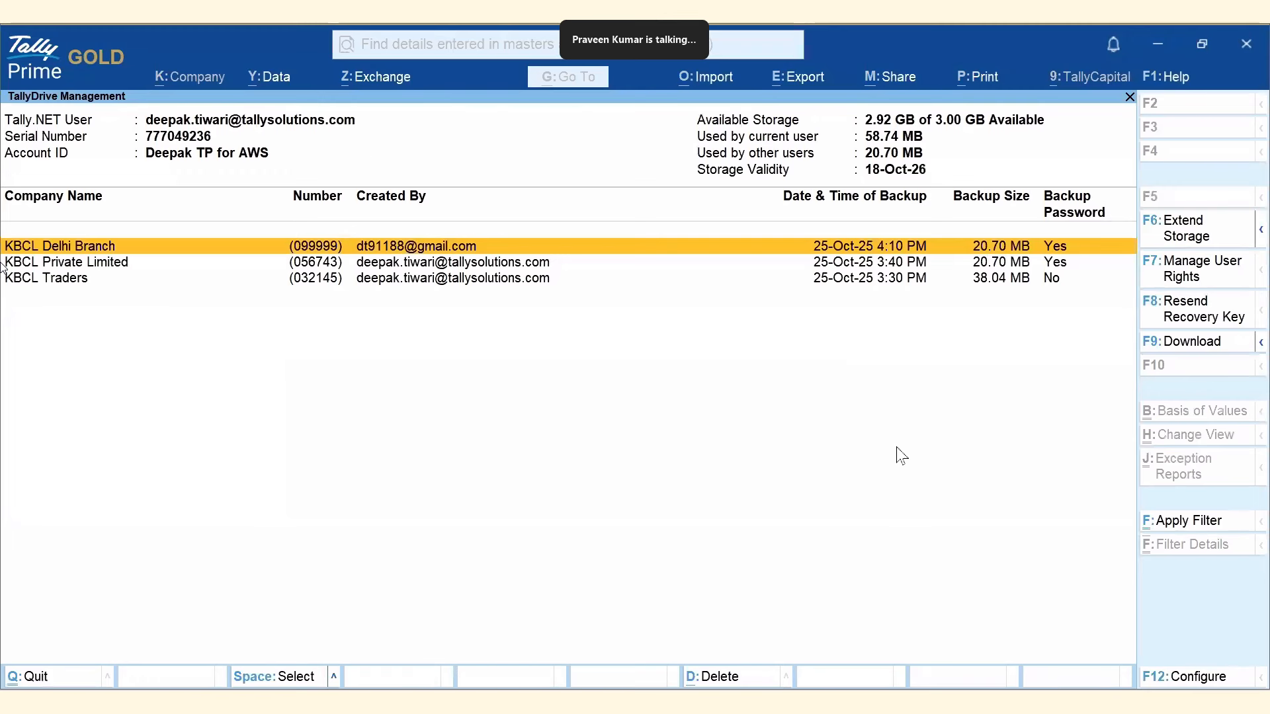
click(1210, 522)
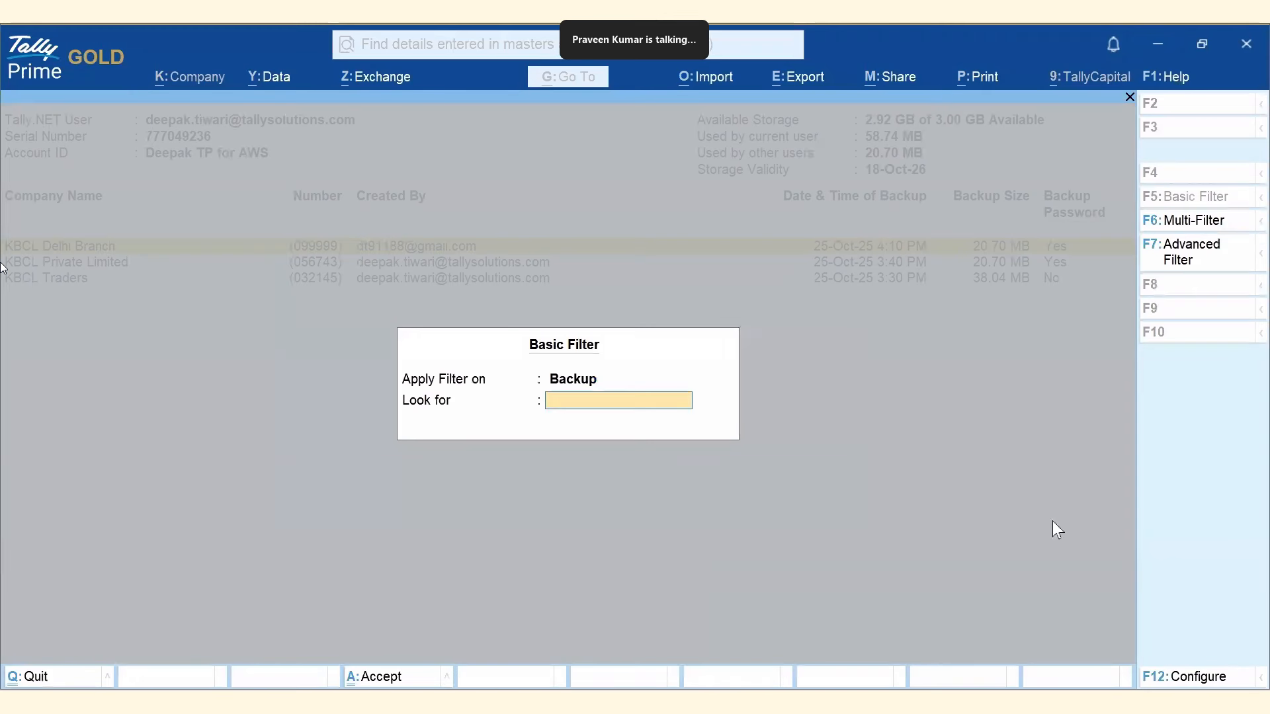
key(Return)
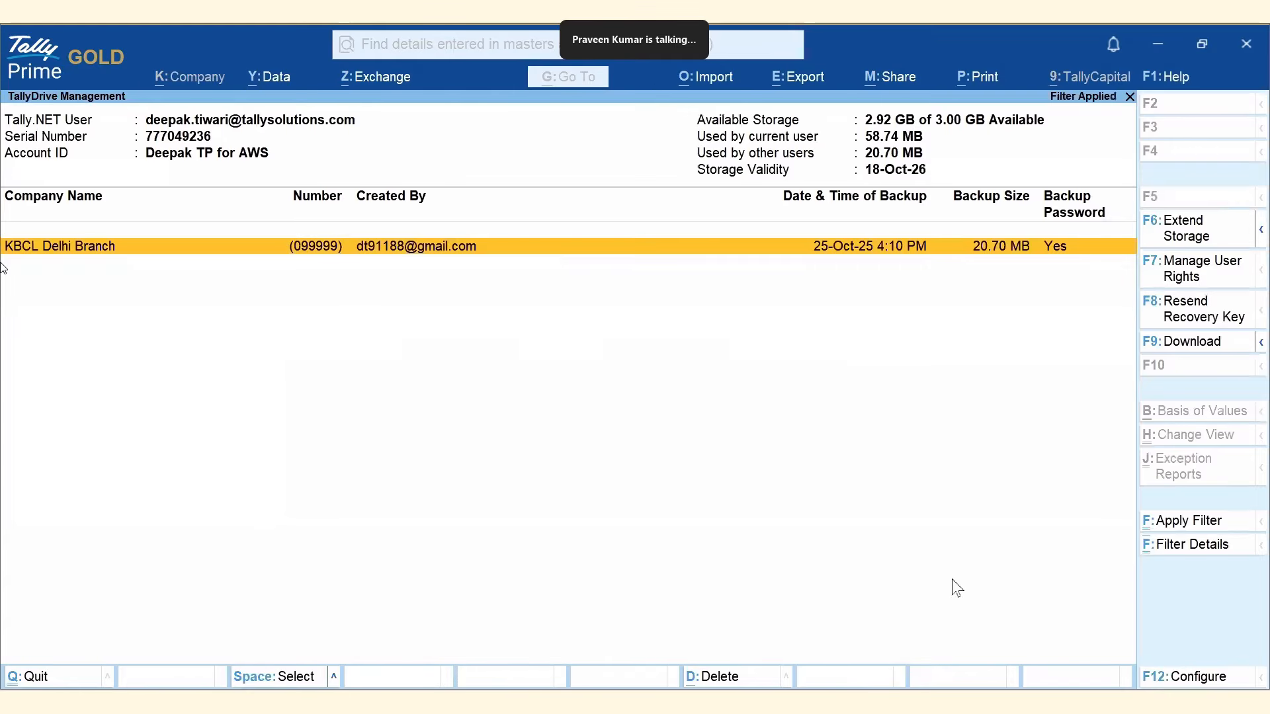
click(1190, 545)
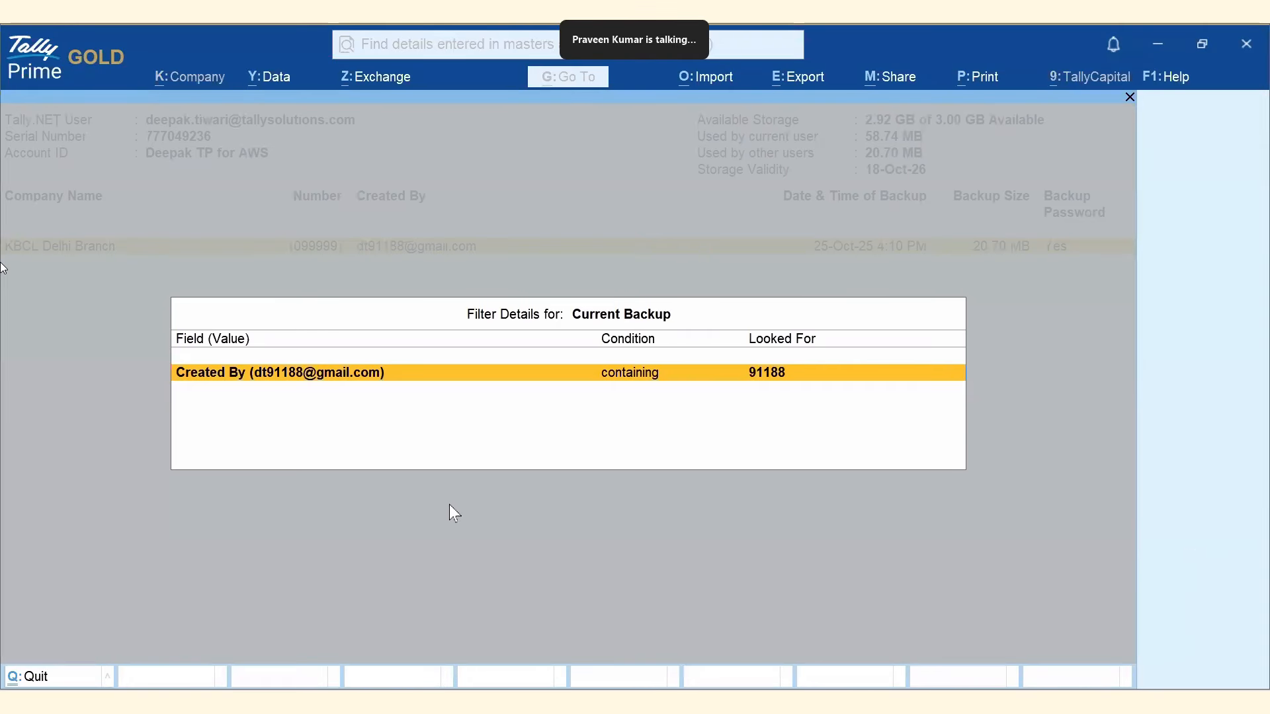
key(Escape)
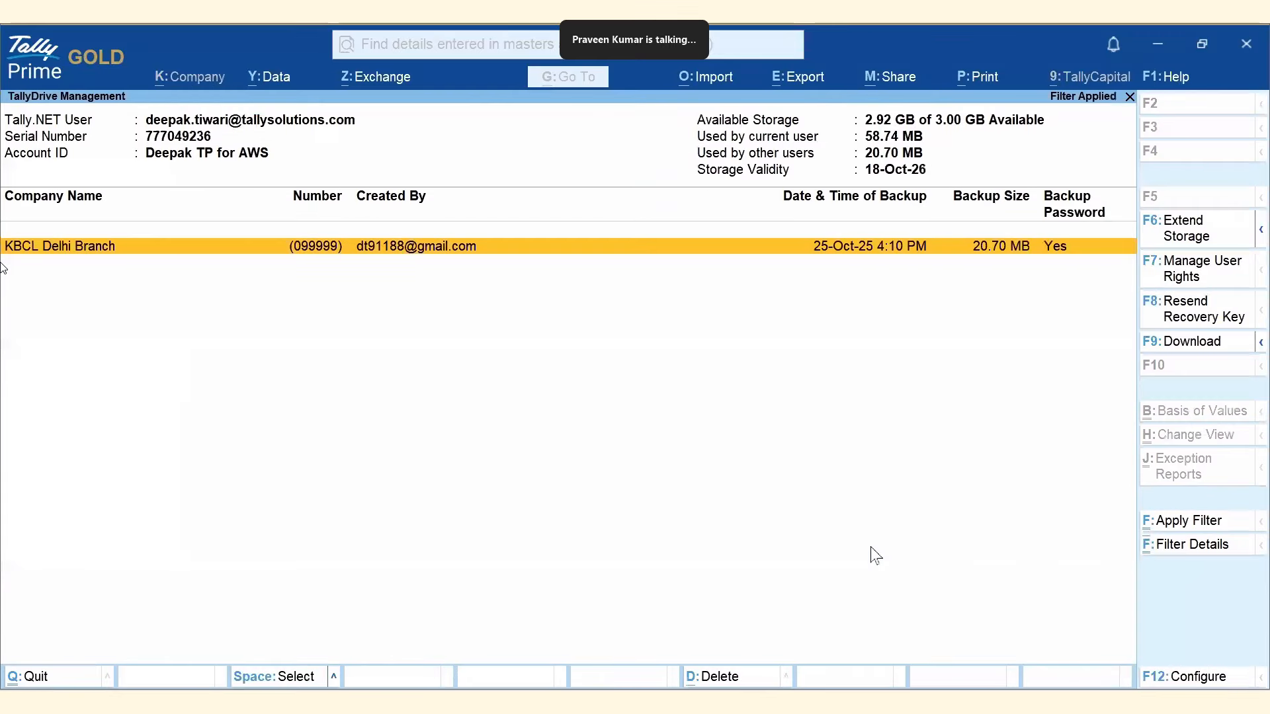
key(Escape)
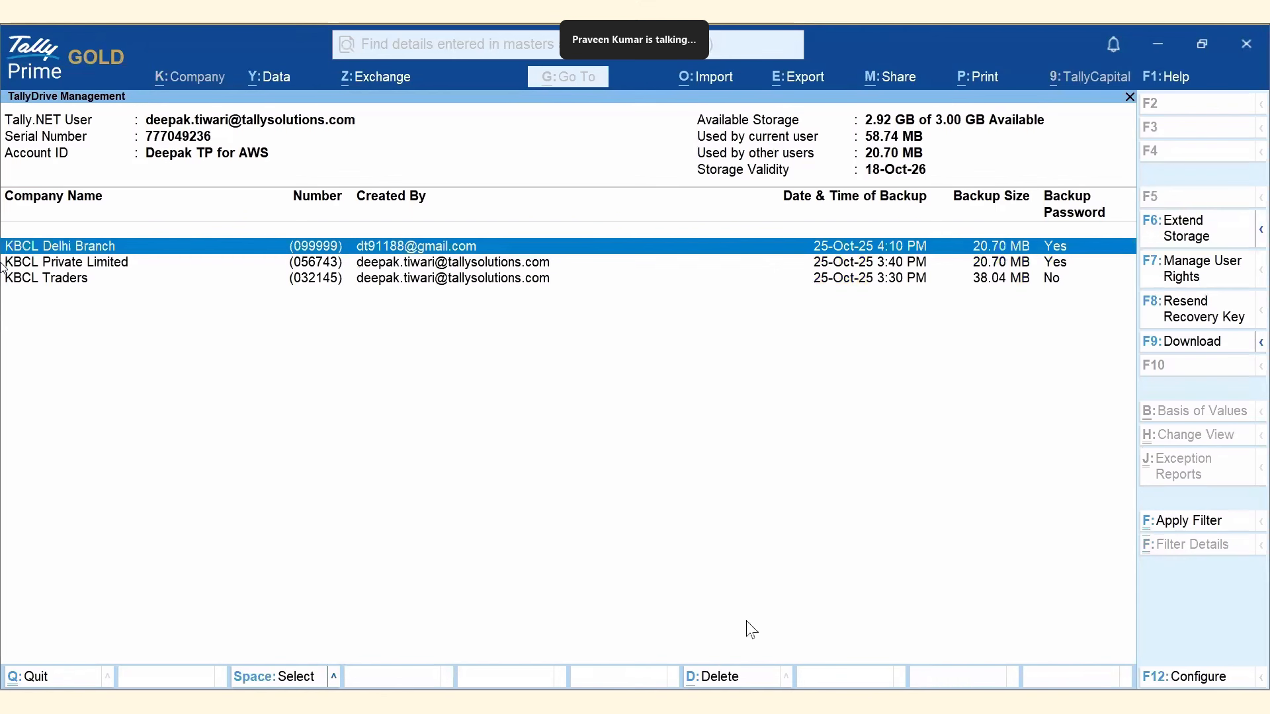
Request deletion of the KBCL Delhi Branch backup, then answer No to keep it.
click(727, 681)
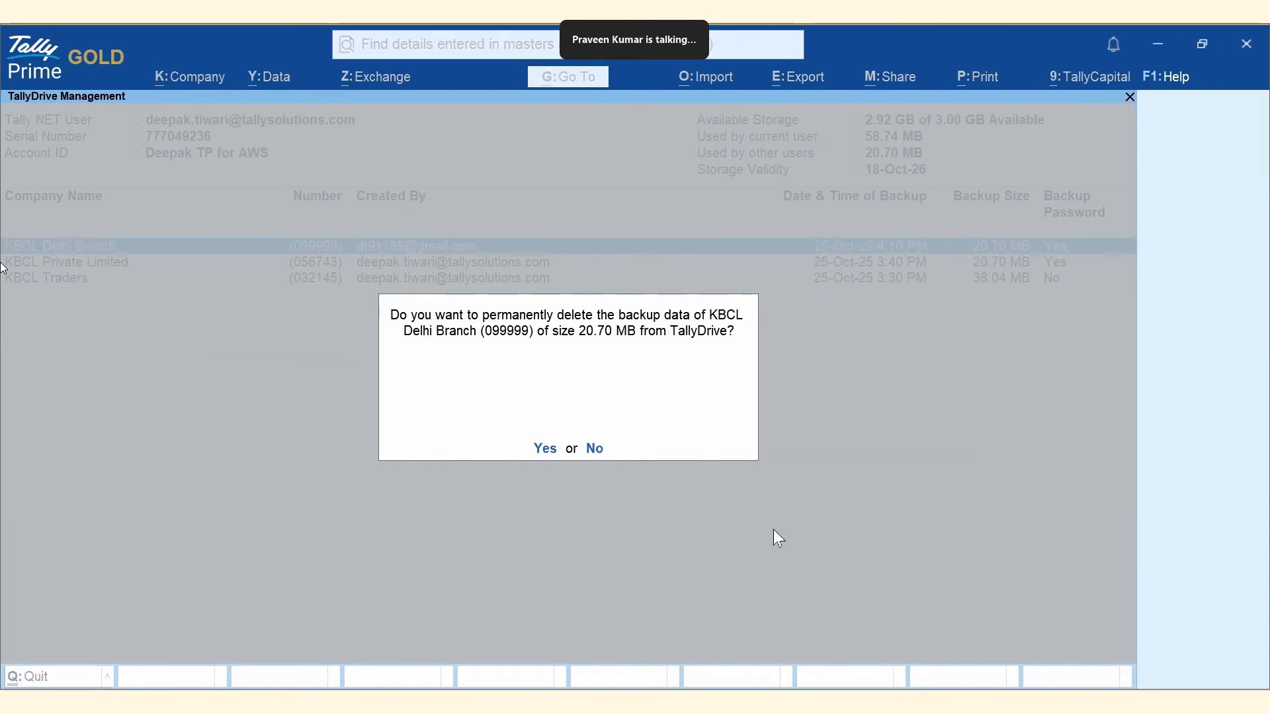
key(n)
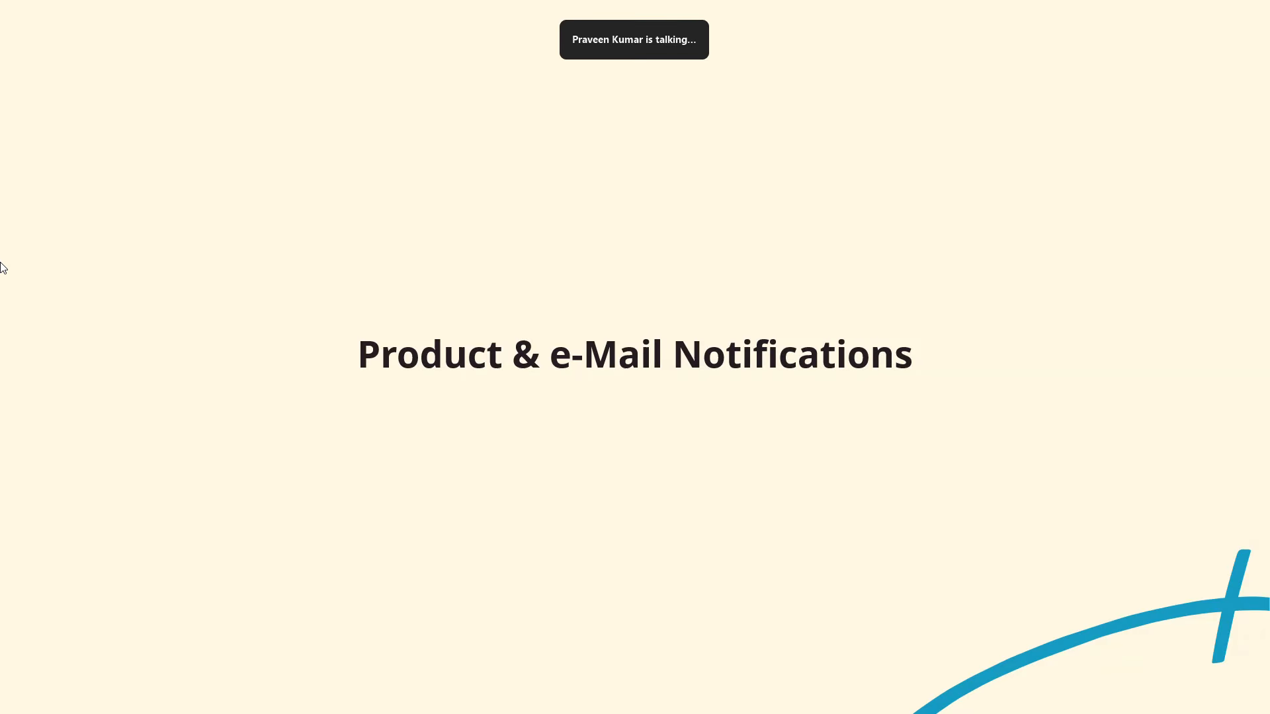
Advance to the 'Welcome to TallyDrive Services in TallyPrime' e-mail slide.
key(Right)
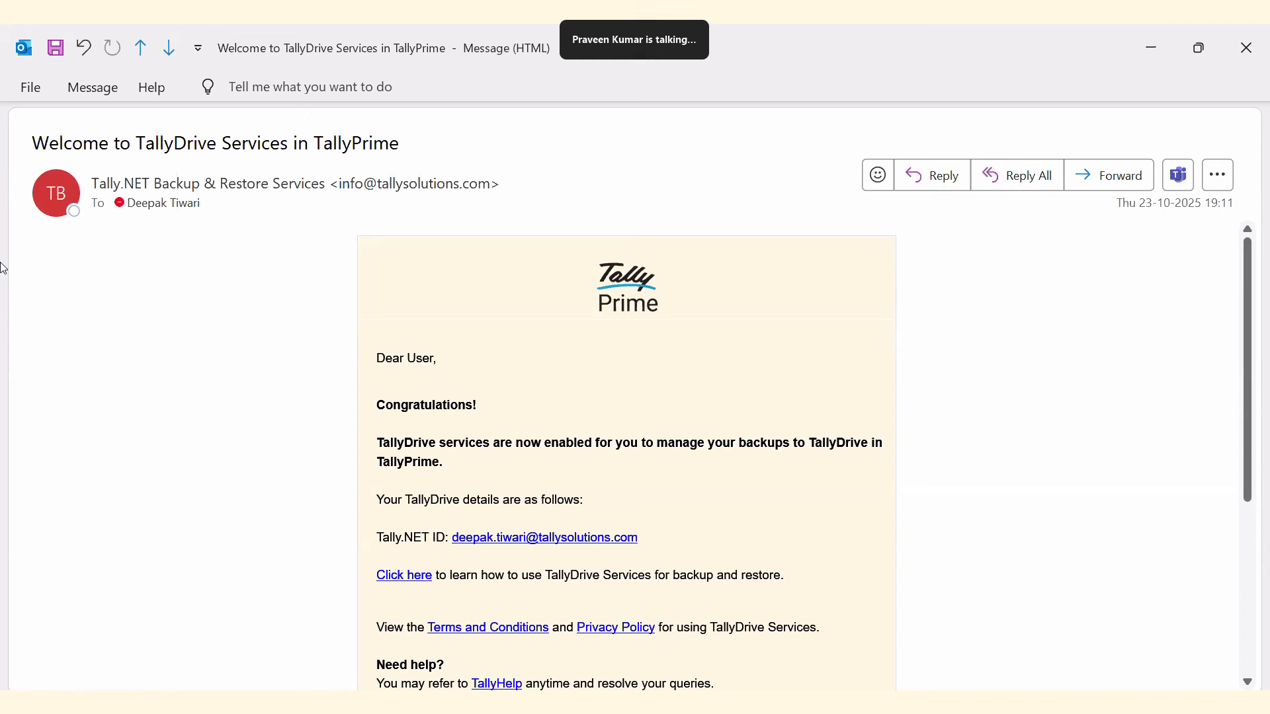
Review the User Approved notice, then advance to the 'Access to TallyDrive Removed' e-mail.
key(alt+Tab)
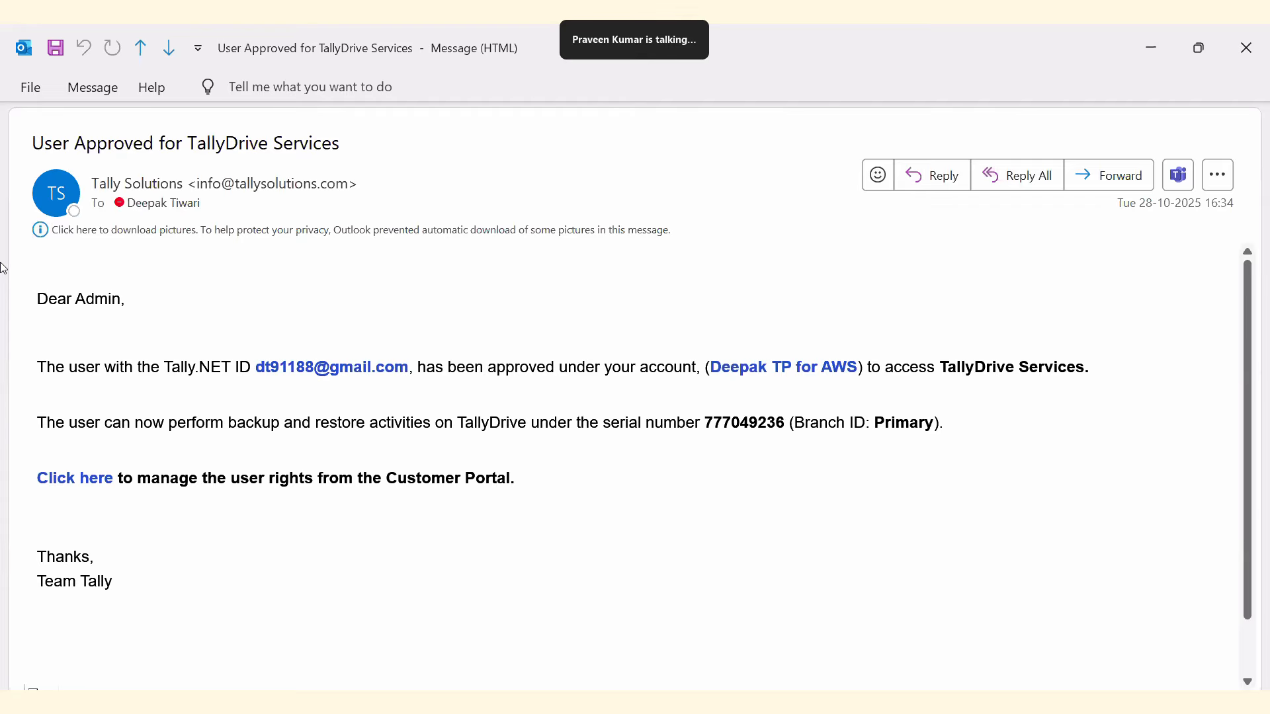
key(Right)
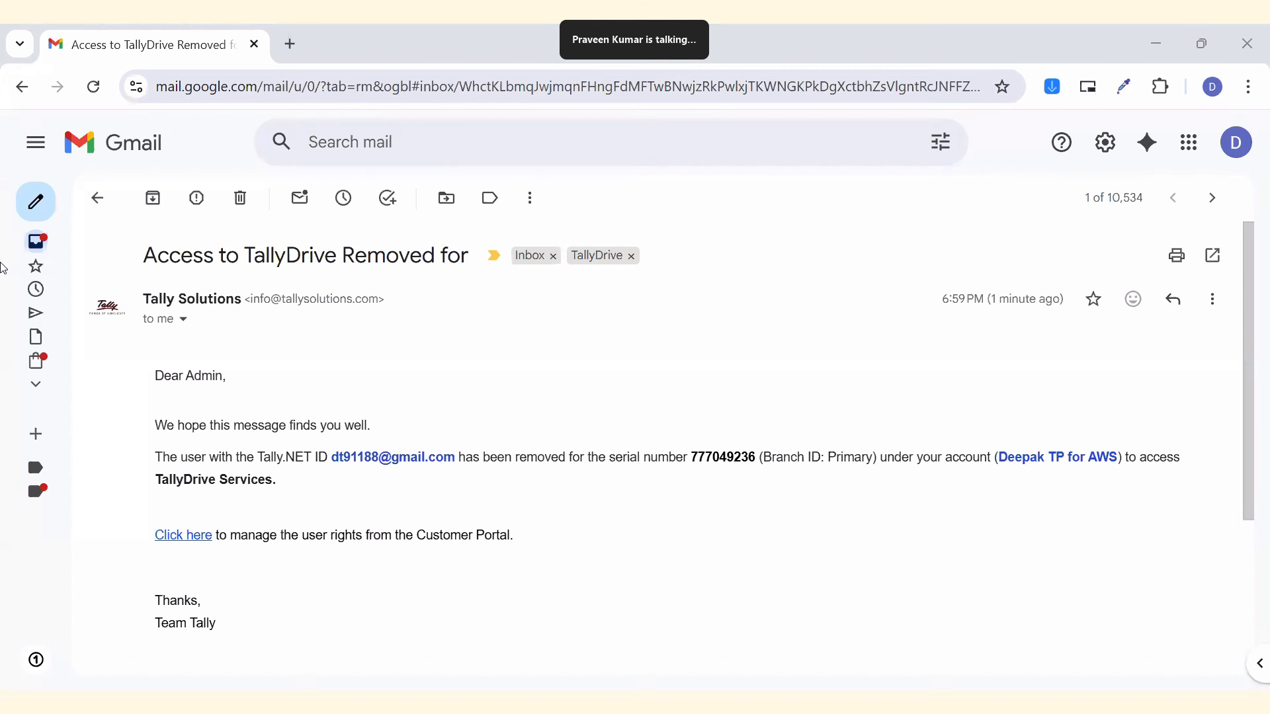
key(Right)
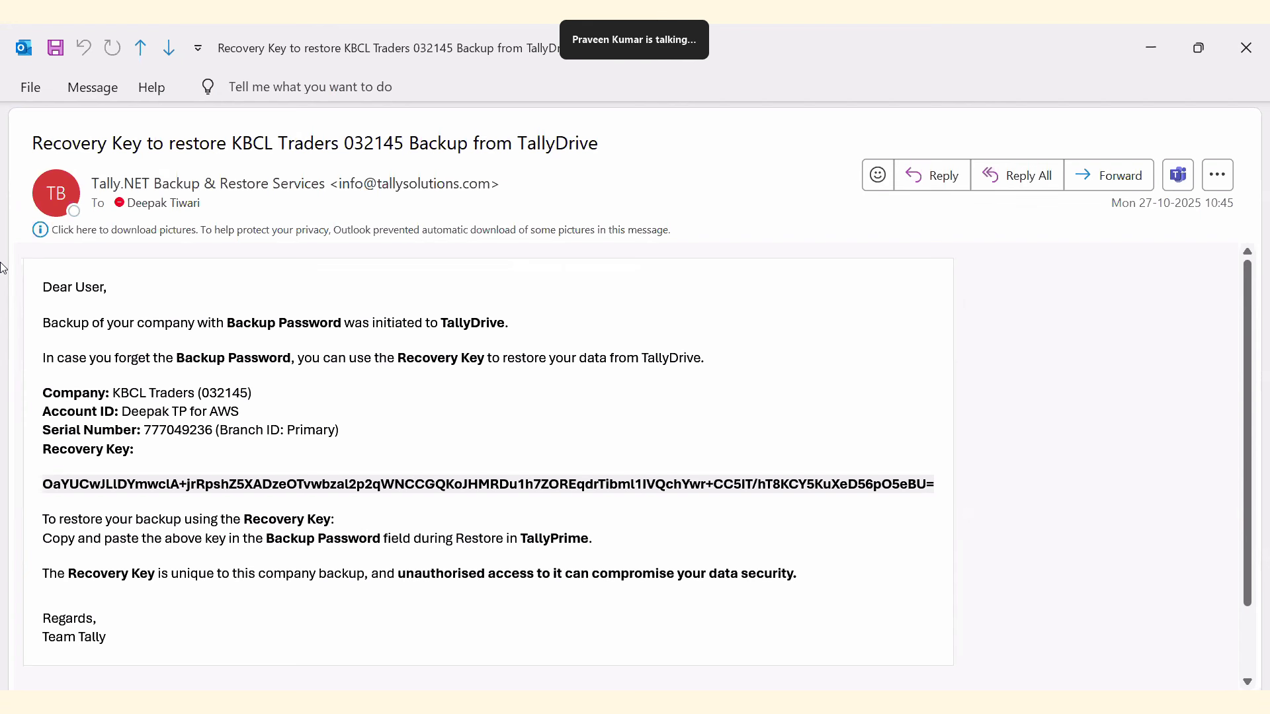
Advance to the email reporting the restore of KBCL Traders (032145) from TallyDrive was initiated.
key(Right)
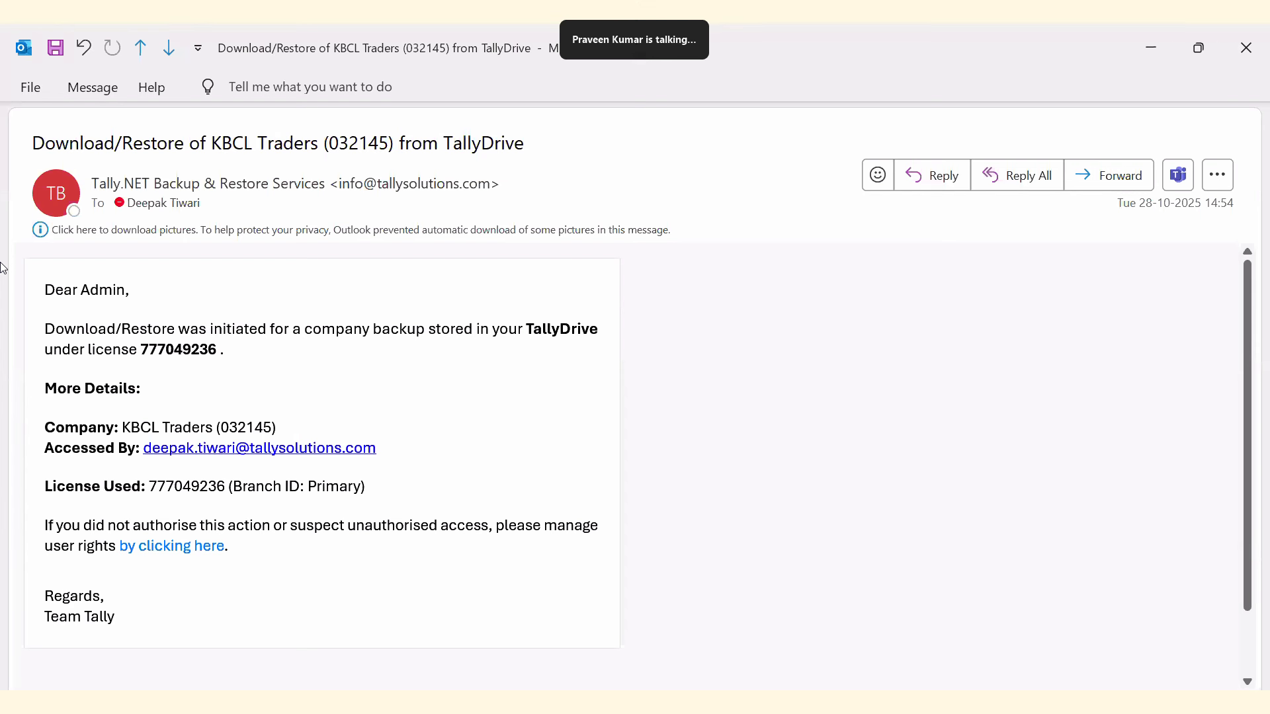
Go past the KBCL Traders (333333) backup-deleted email to TallyPrime's backup-failed and 90%-storage alerts.
key(Right)
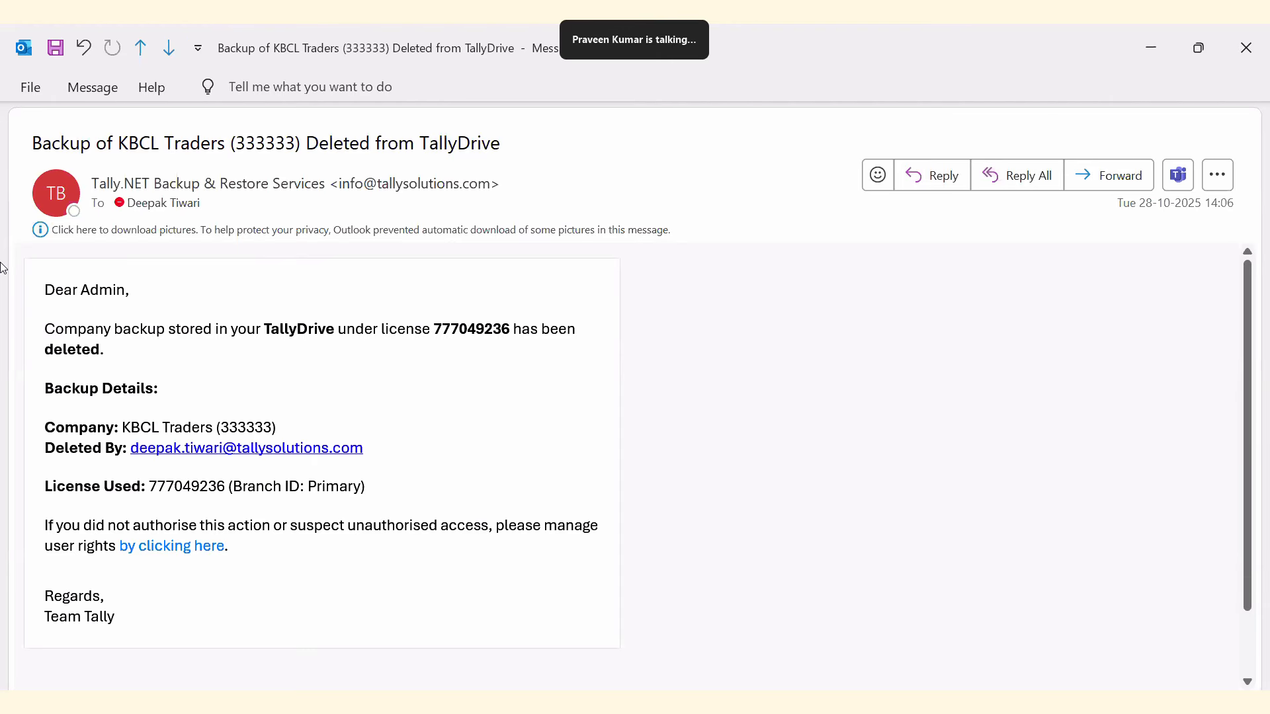
key(Right)
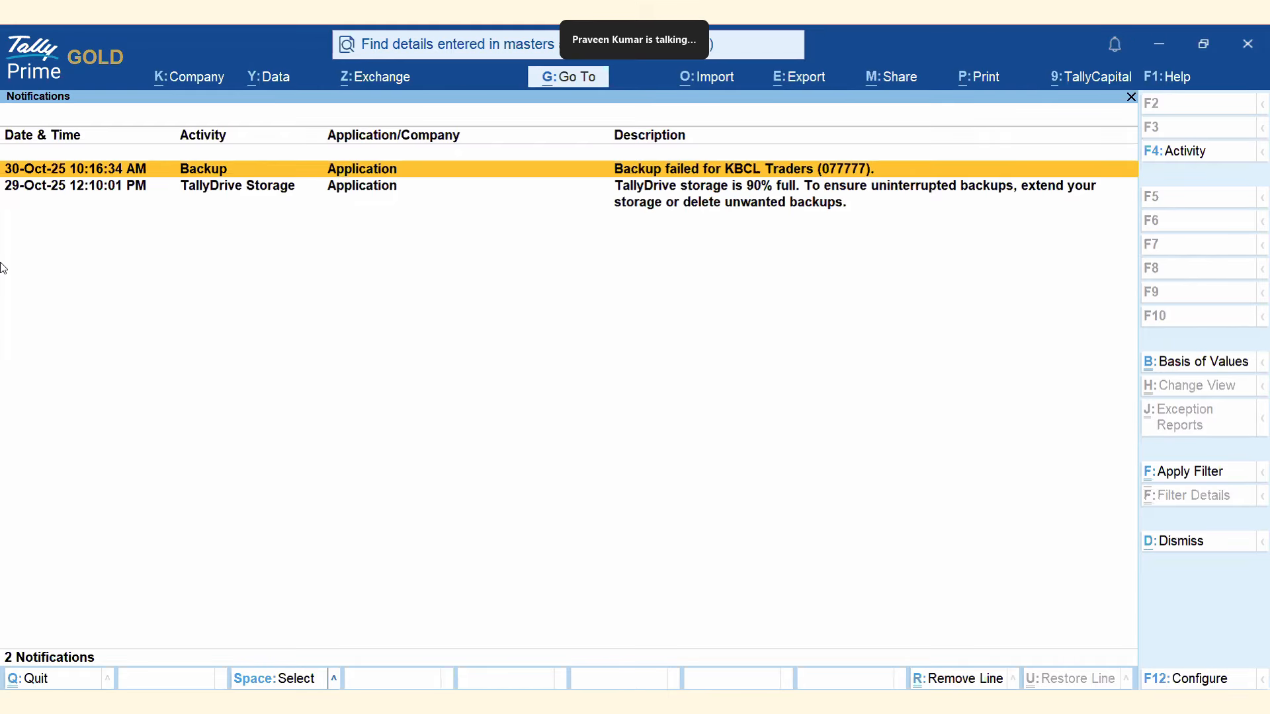
Move through the TallyDrive storage page to the Benefits slide listing Automated Backup through Instant Alerts.
key(Right)
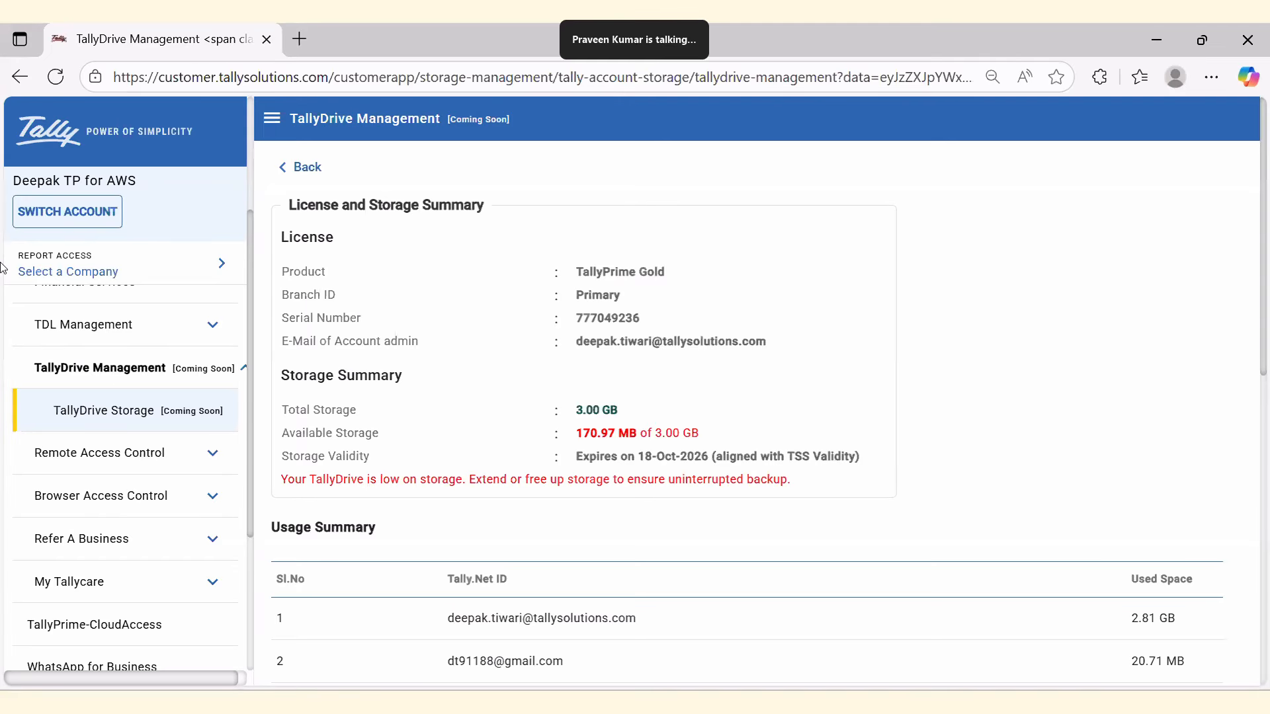
key(Right)
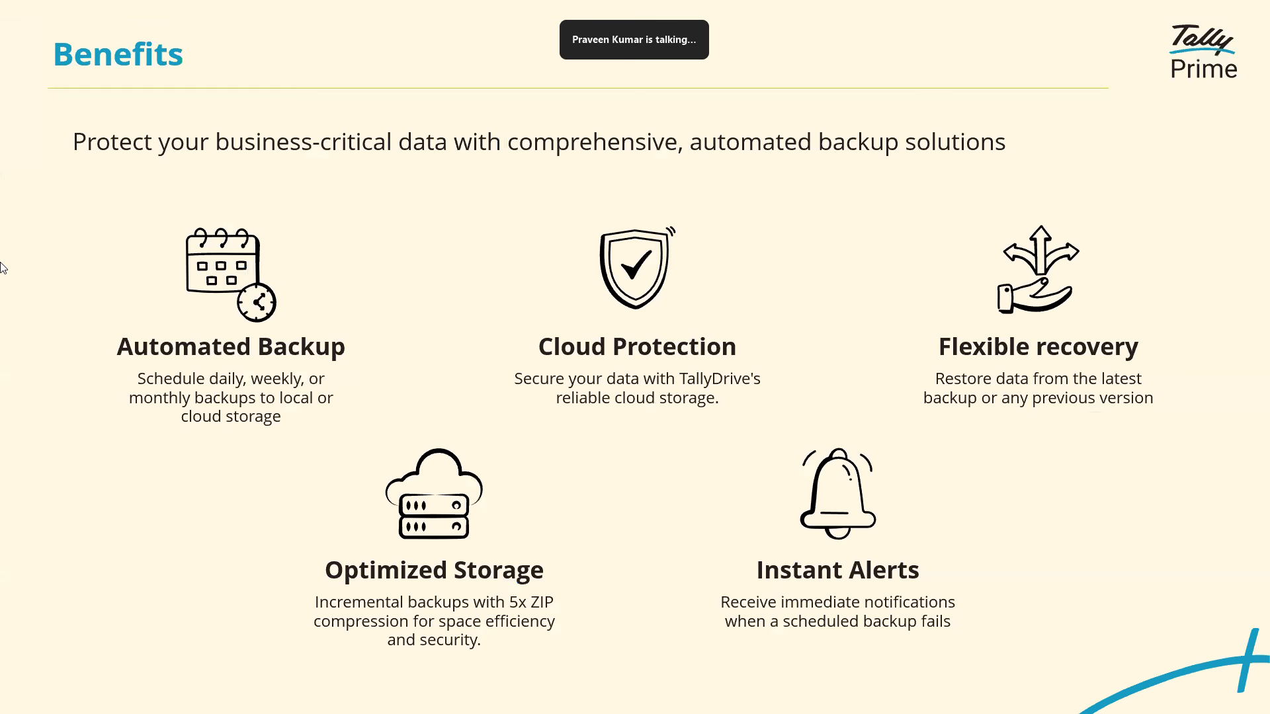
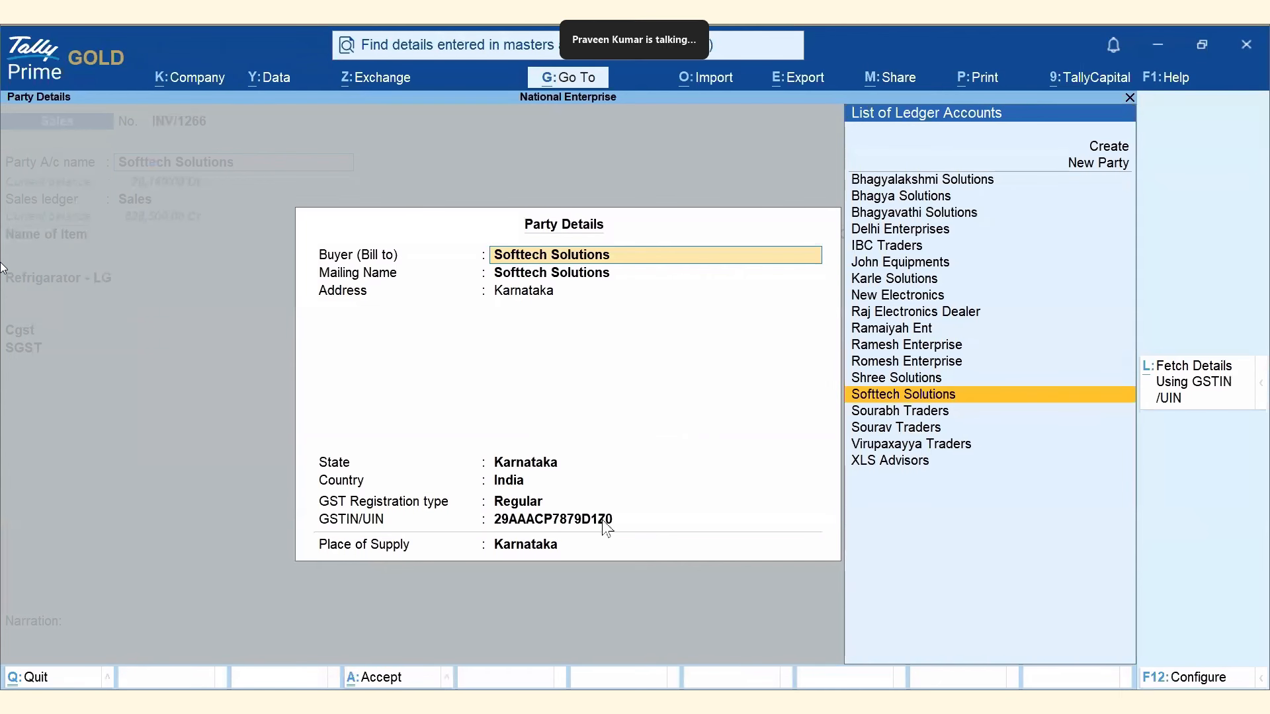
Exit the party details of sales voucher INV/1266 and begin quitting the voucher unsaved.
key(BackSpace)
key(Escape)
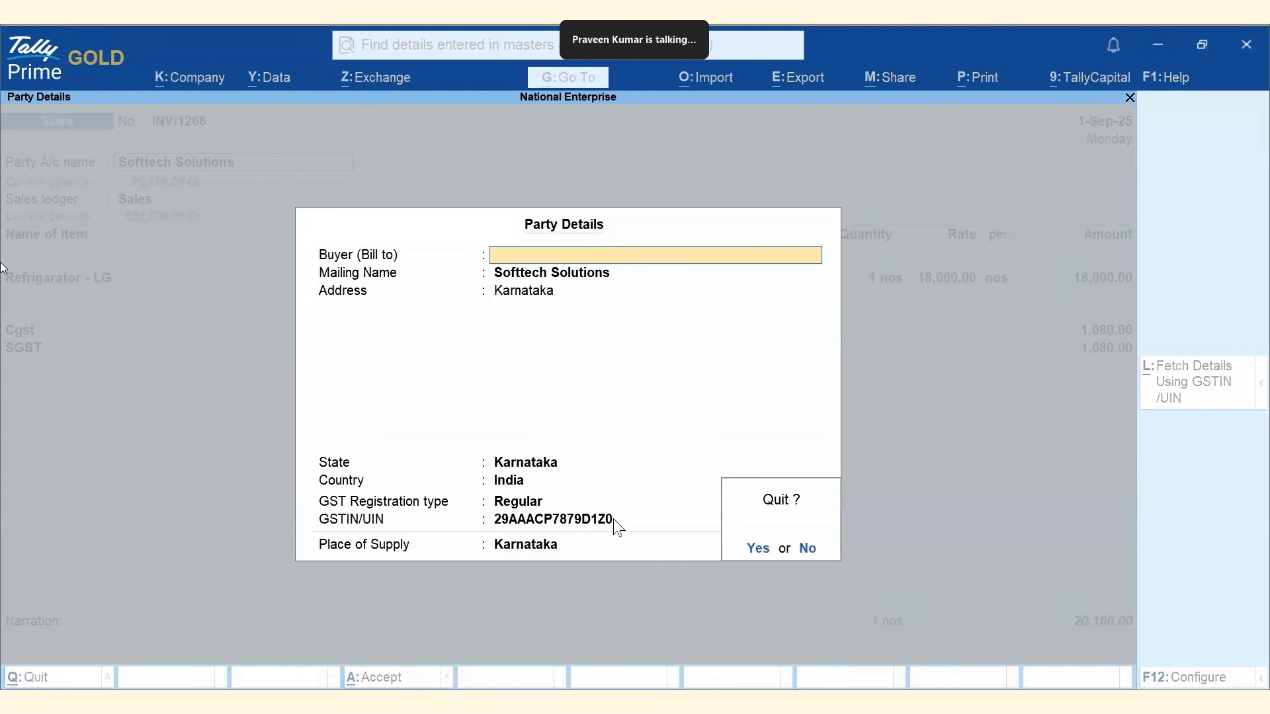
key(y)
key(Escape)
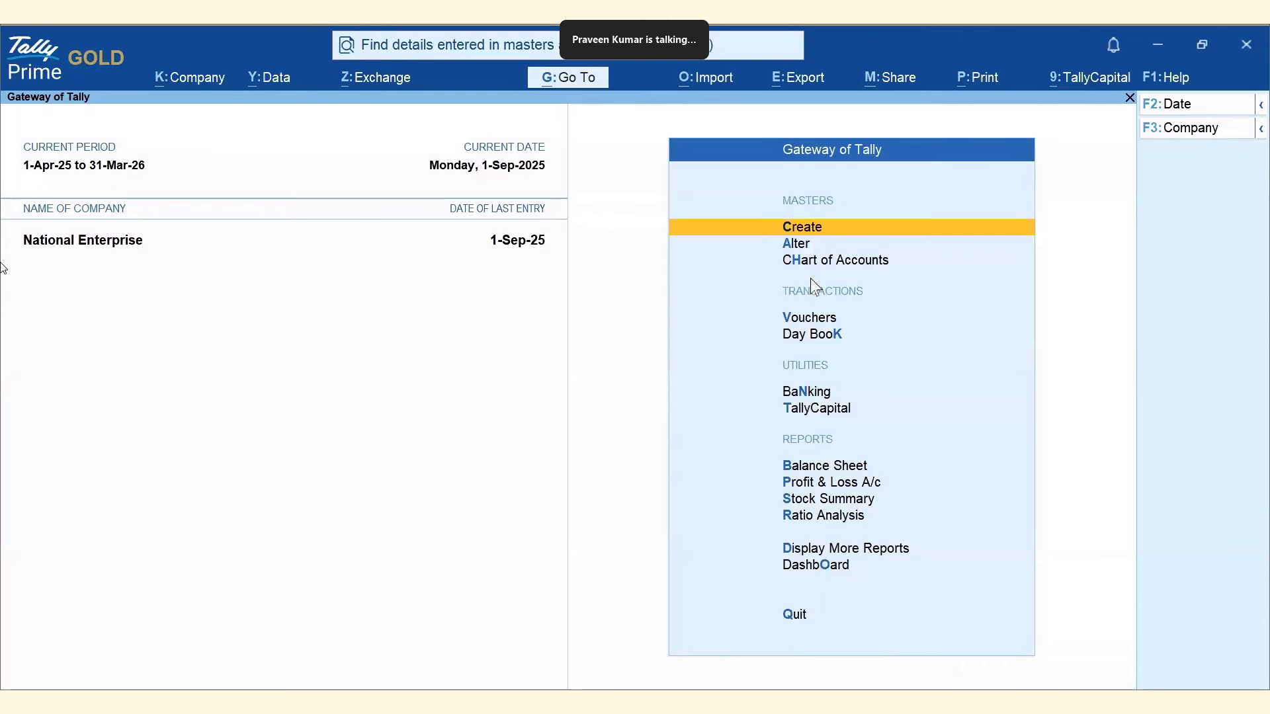
Review the Find setting 'Show results when', leaving it at All Words Are Present.
click(1146, 81)
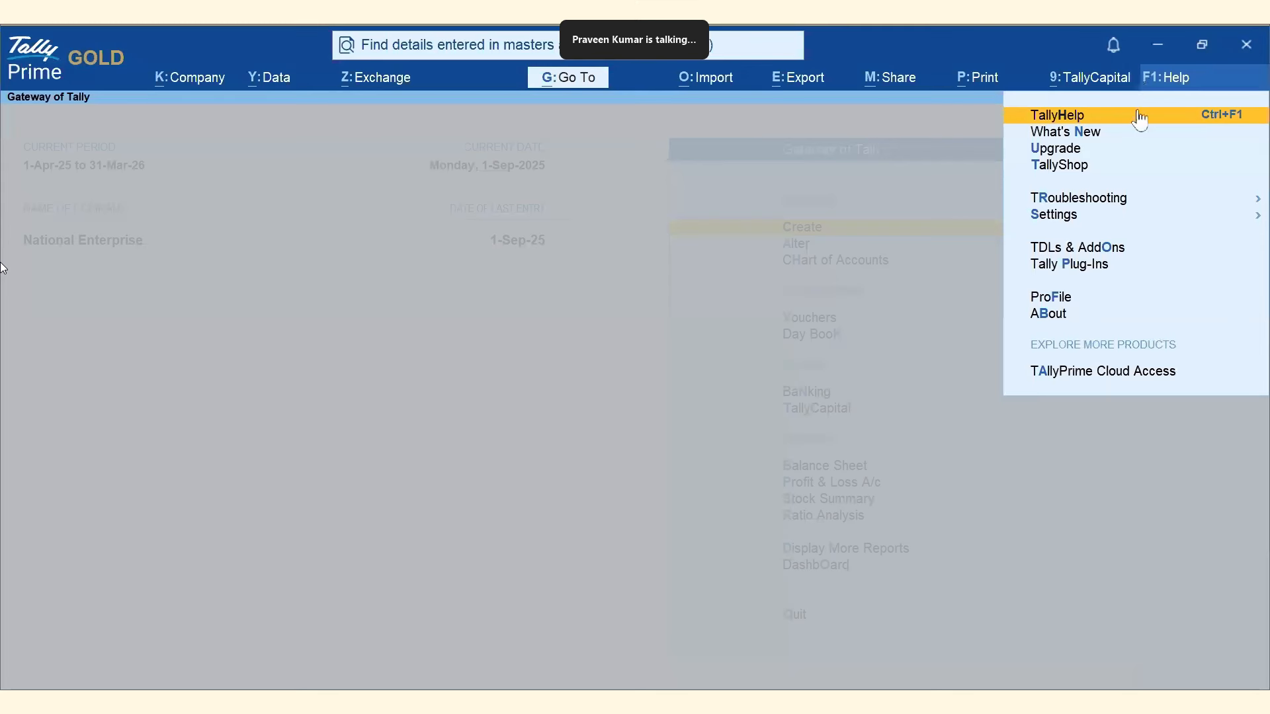
click(1041, 218)
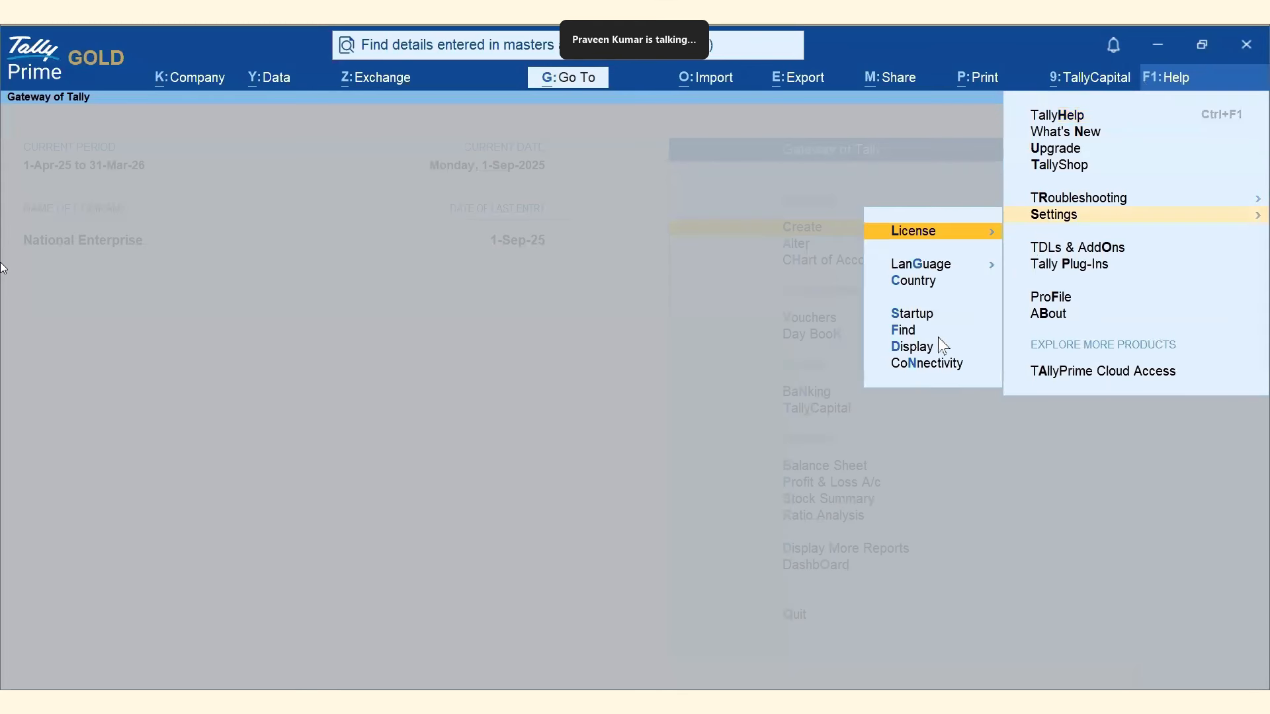
click(903, 334)
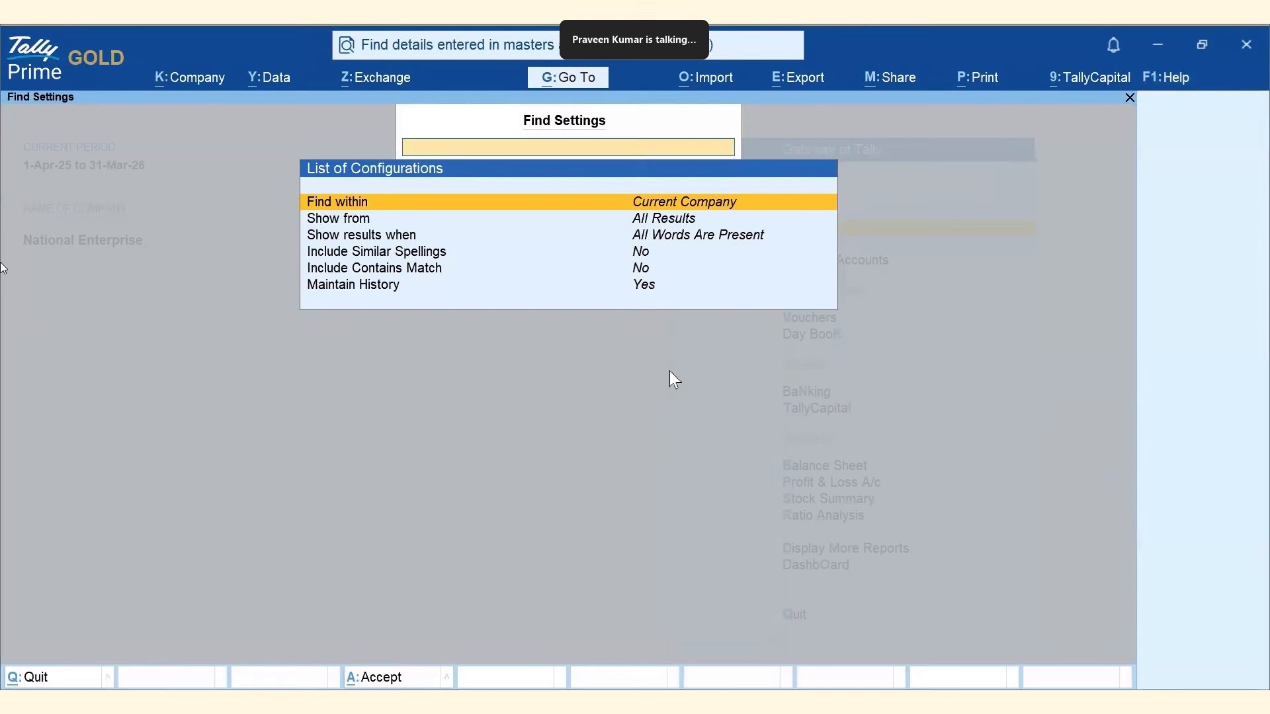
click(357, 238)
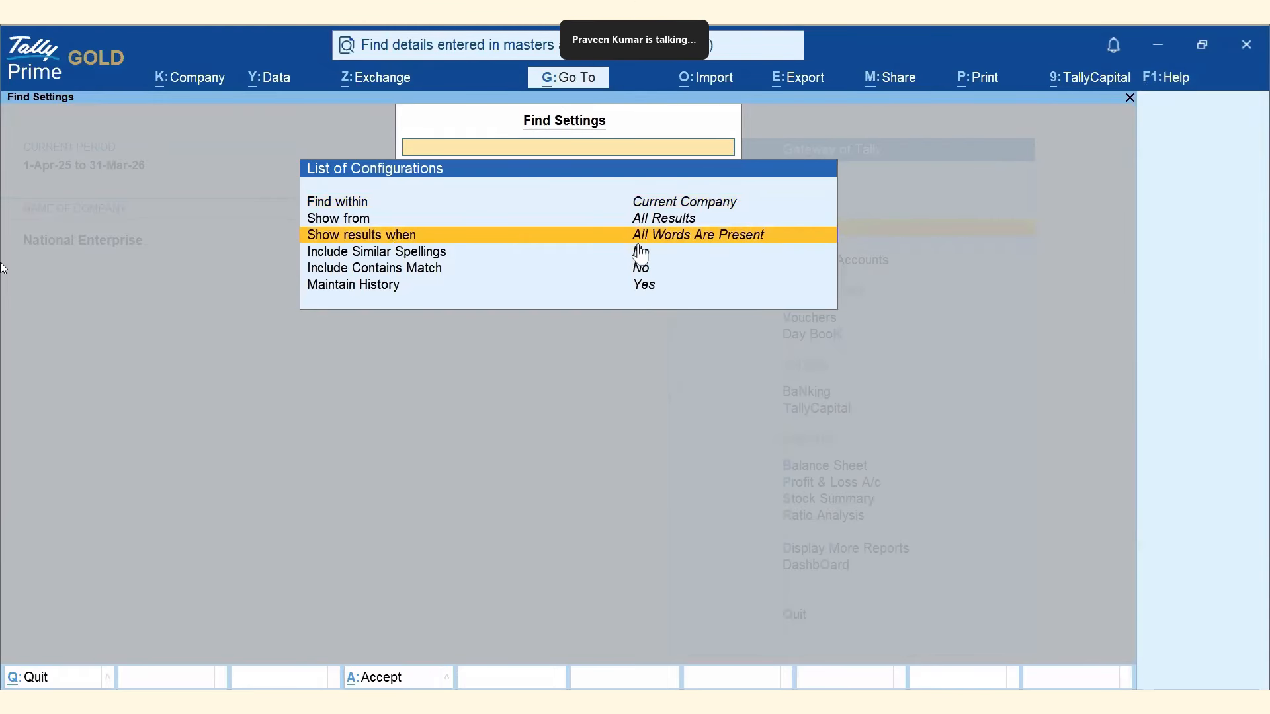
key(Escape)
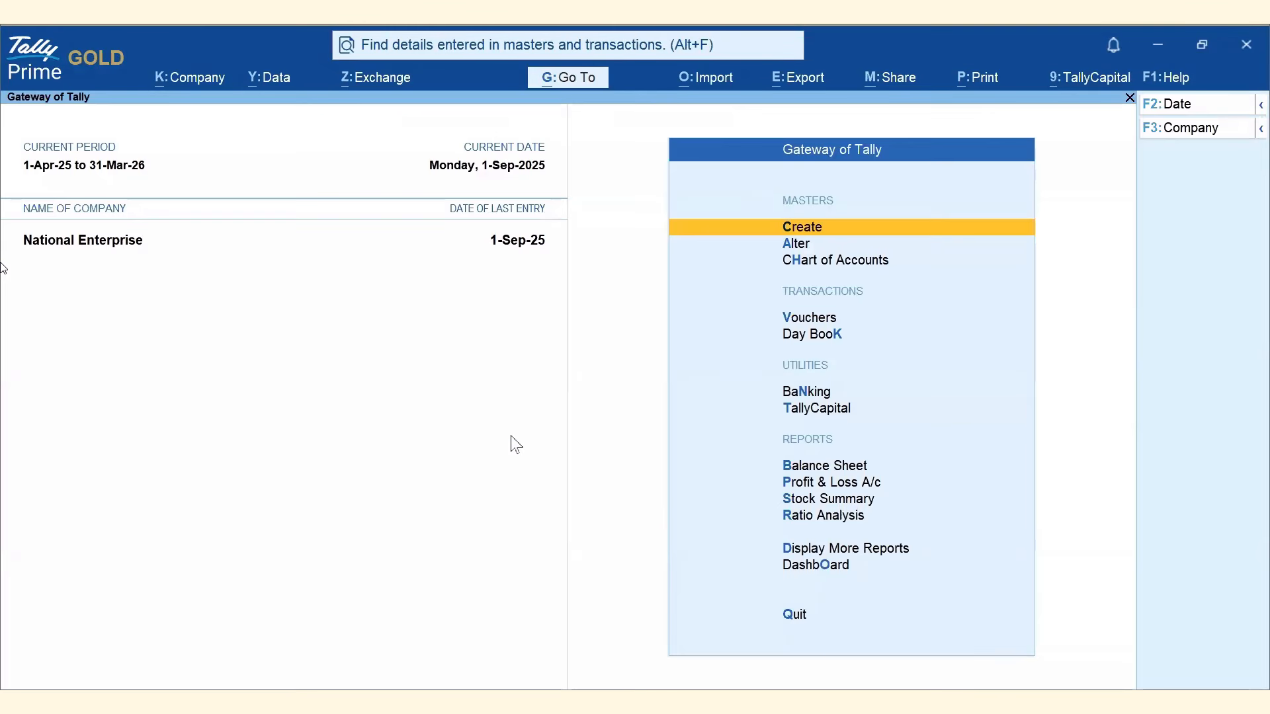
Search for 'Bhagya Dell' and inspect the matching Purchase No. 8 voucher.
click(501, 53)
text(Bhagya)
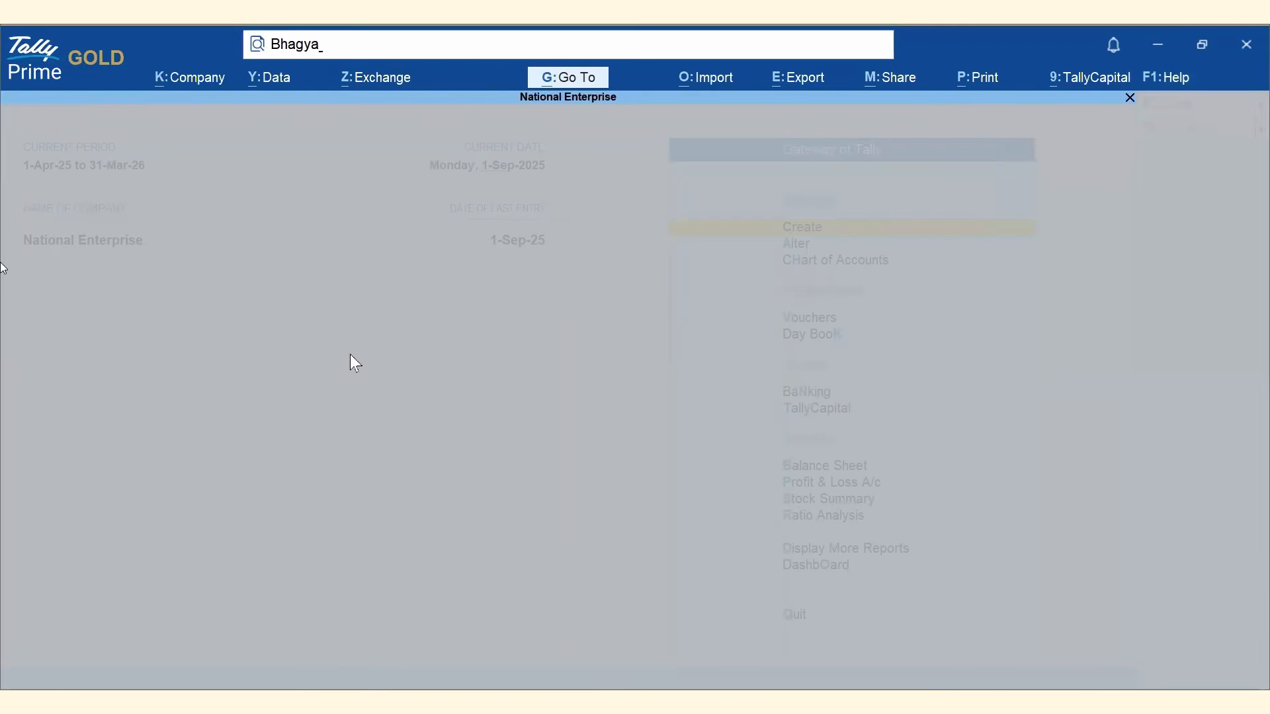
text( Dell)
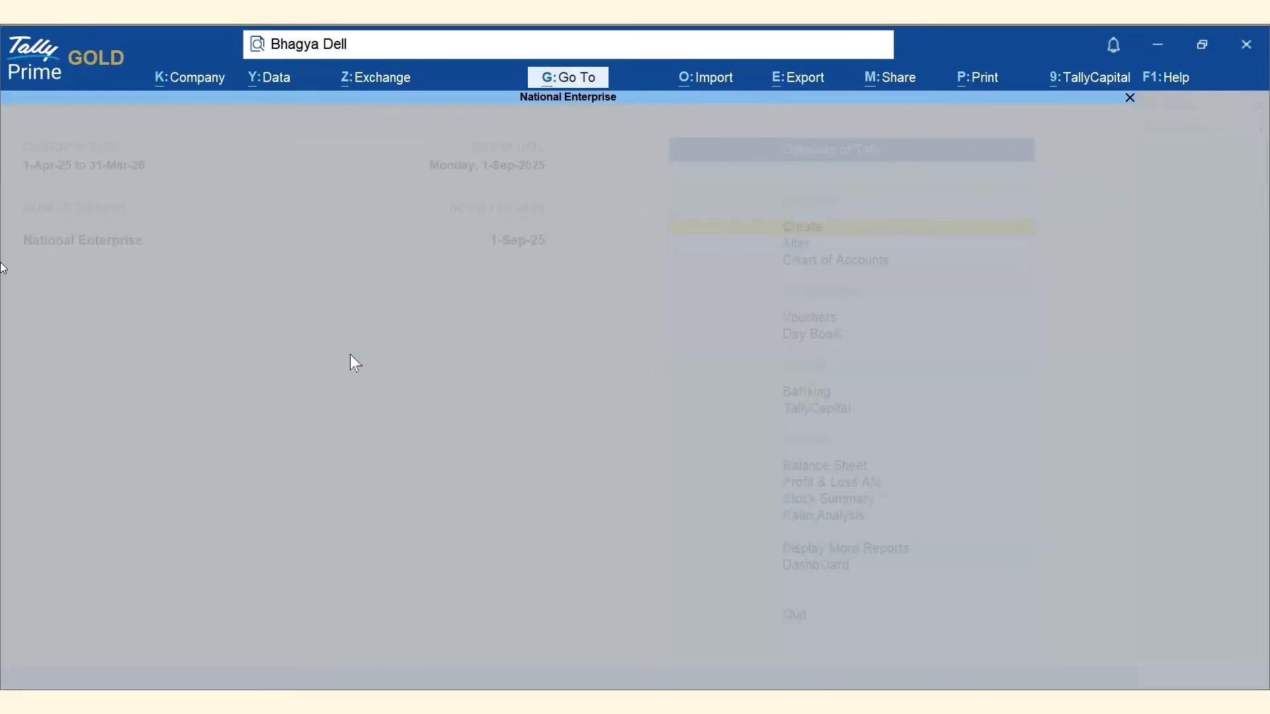
key(Return)
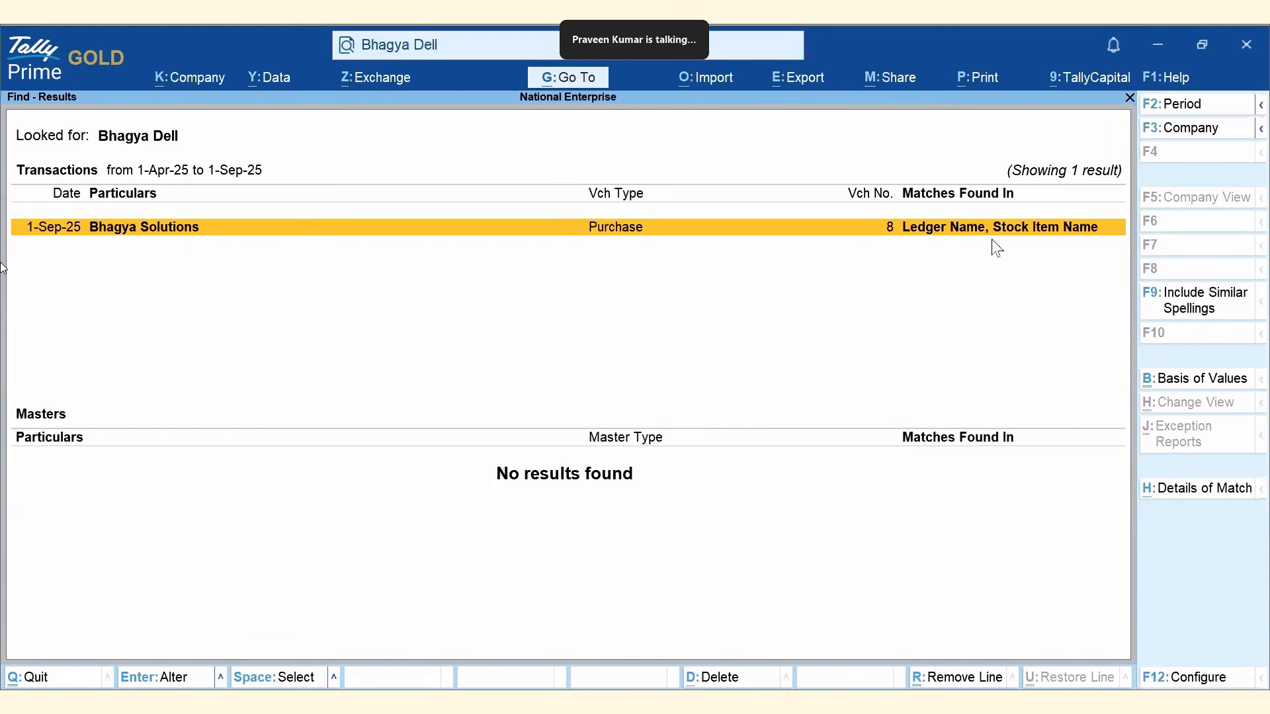
click(201, 232)
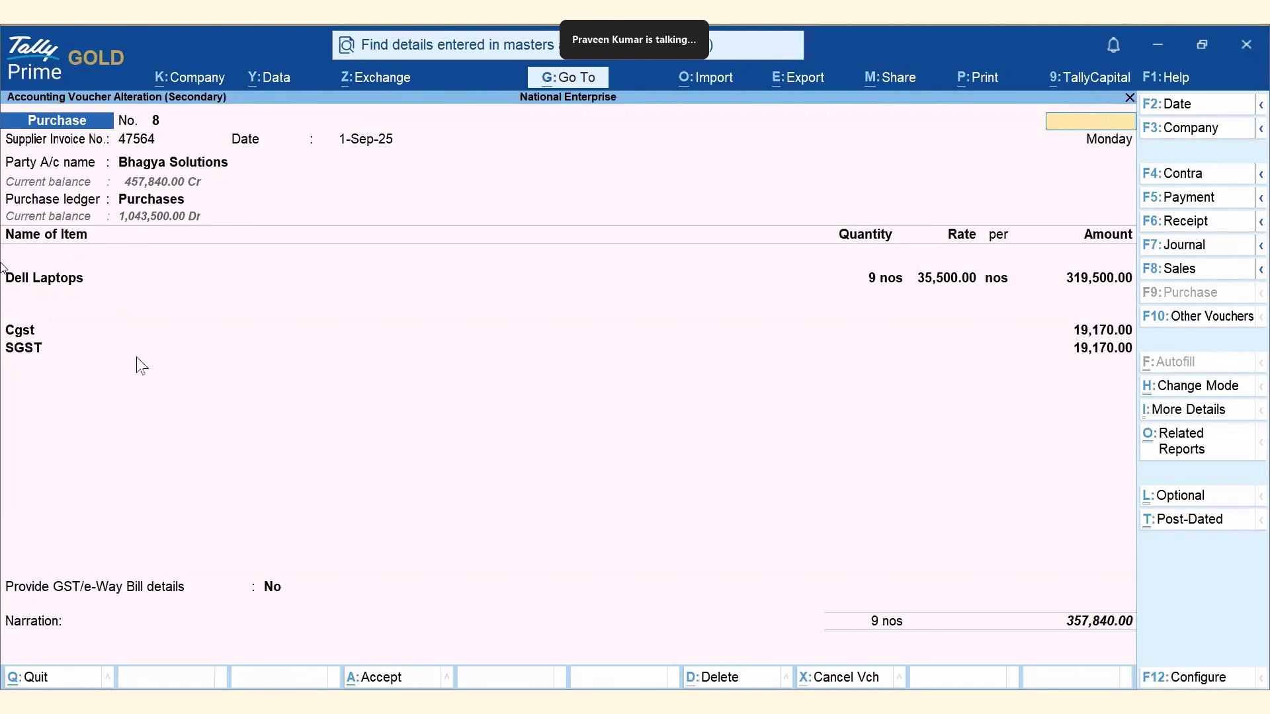
key(Escape)
key(y)
key(Escape)
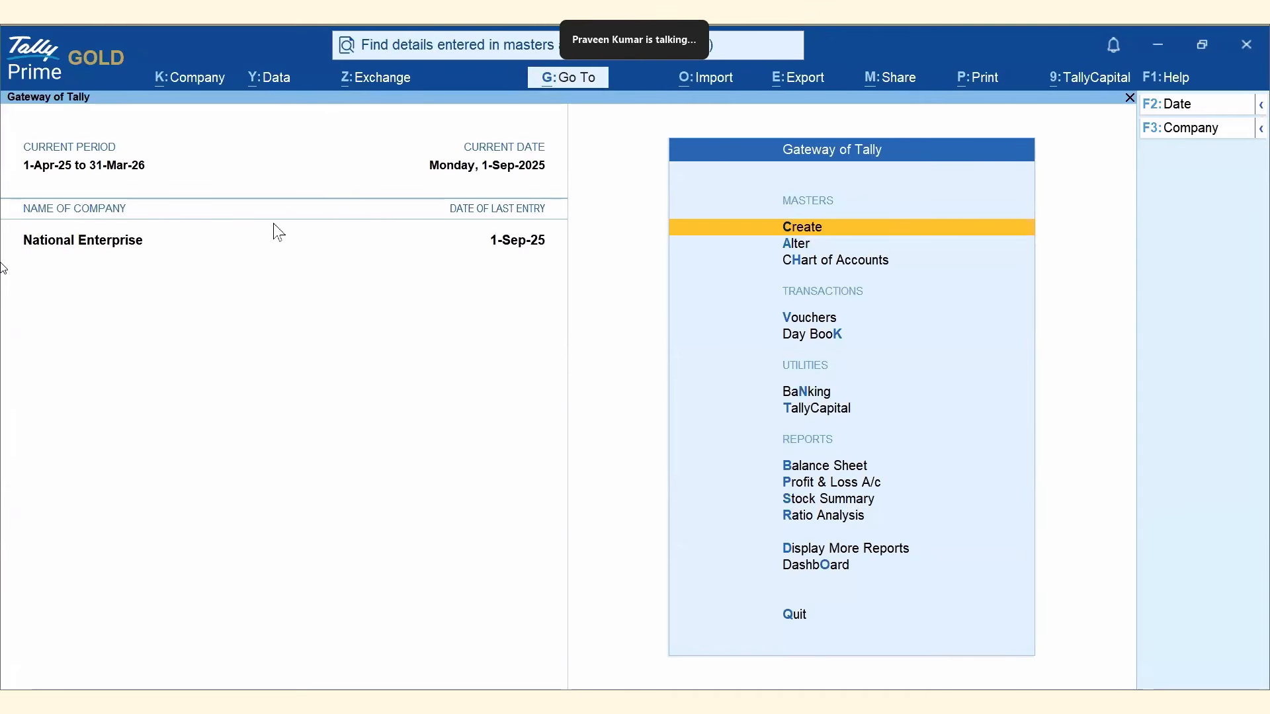
Search for 'Bhagya & Dell', which also matches only Purchase No. 8, then close results.
click(476, 43)
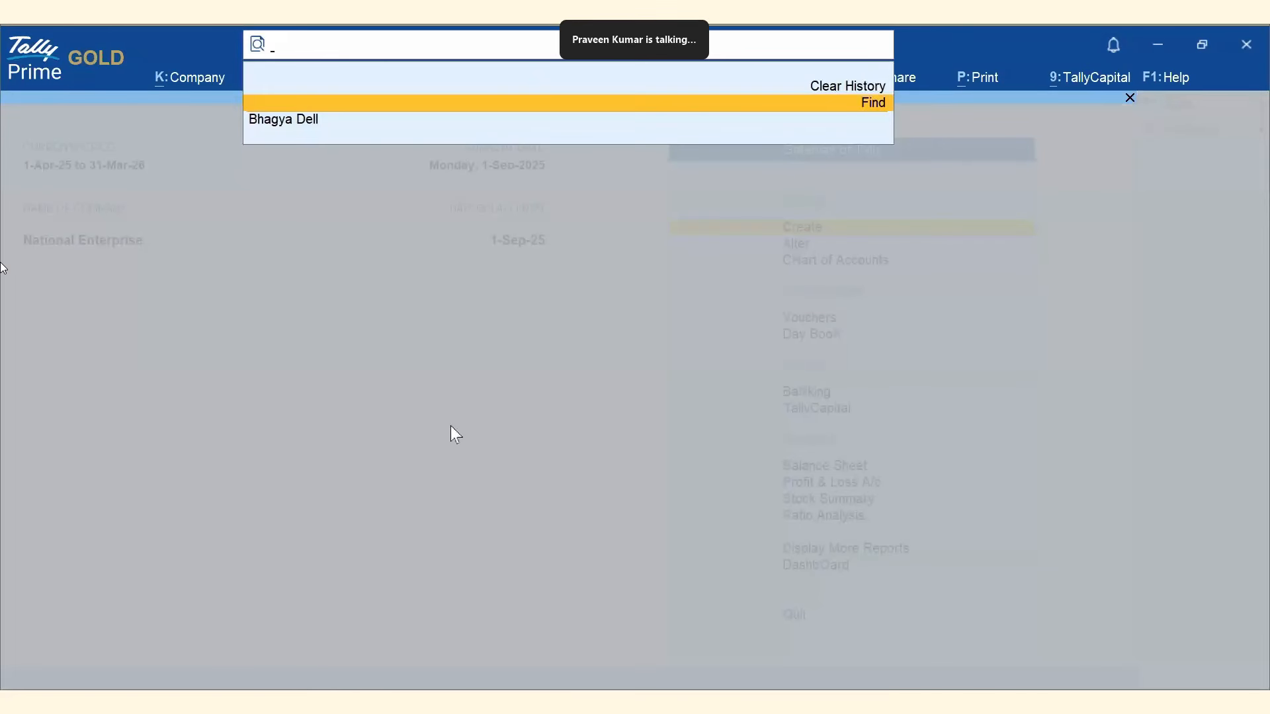
text(Bha)
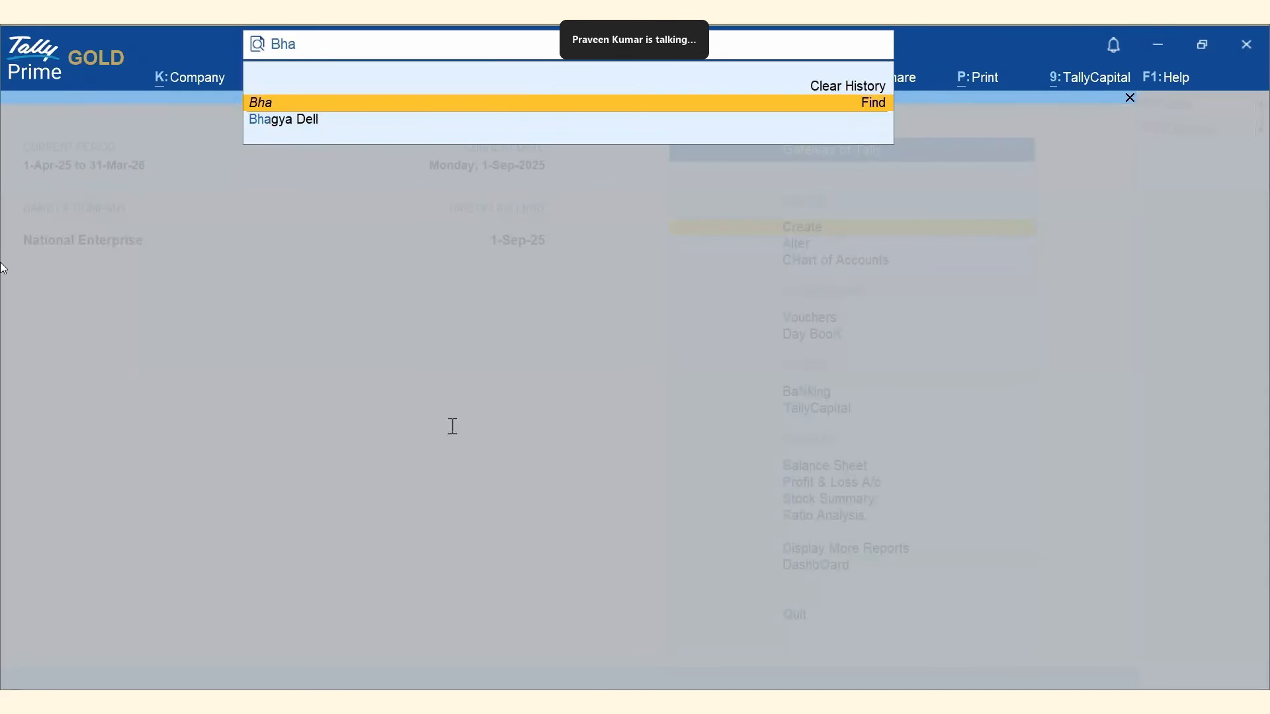
text(gya &)
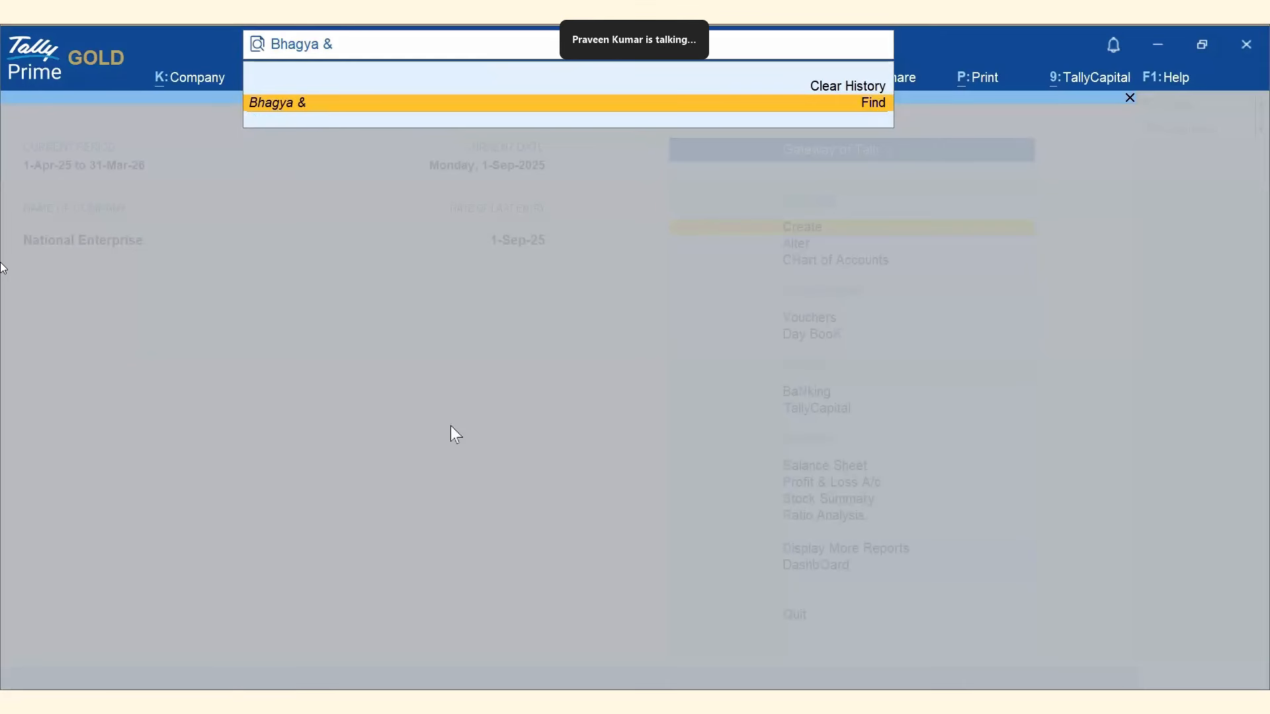
text( Dell)
key(Return)
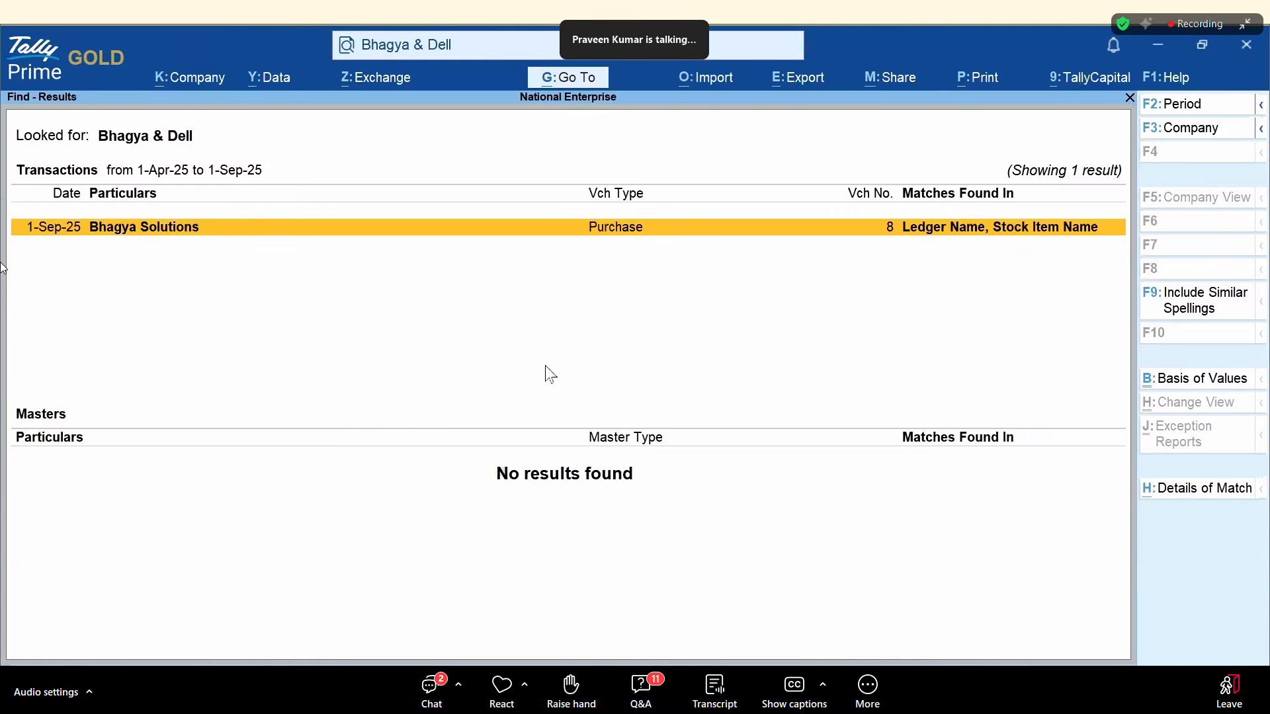
key(Escape)
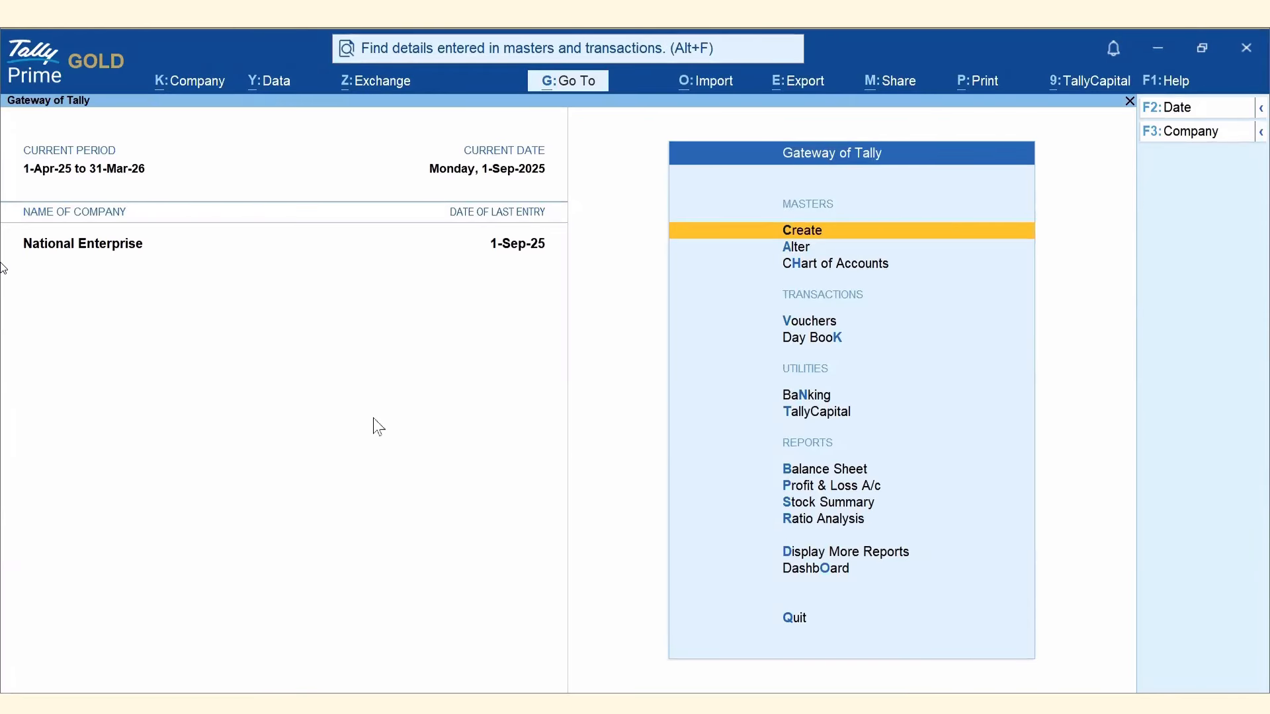
Change the Find setting 'Show results when' to Any Word Is Present.
click(1168, 82)
click(1070, 225)
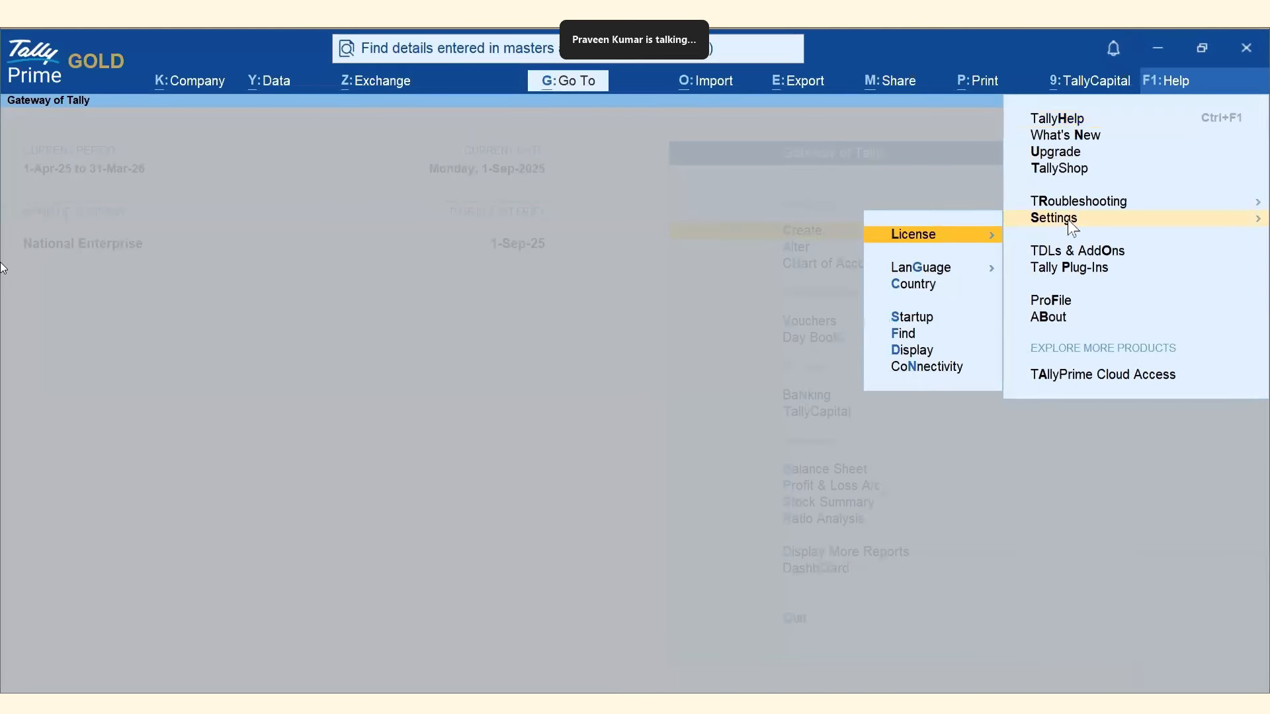
click(906, 336)
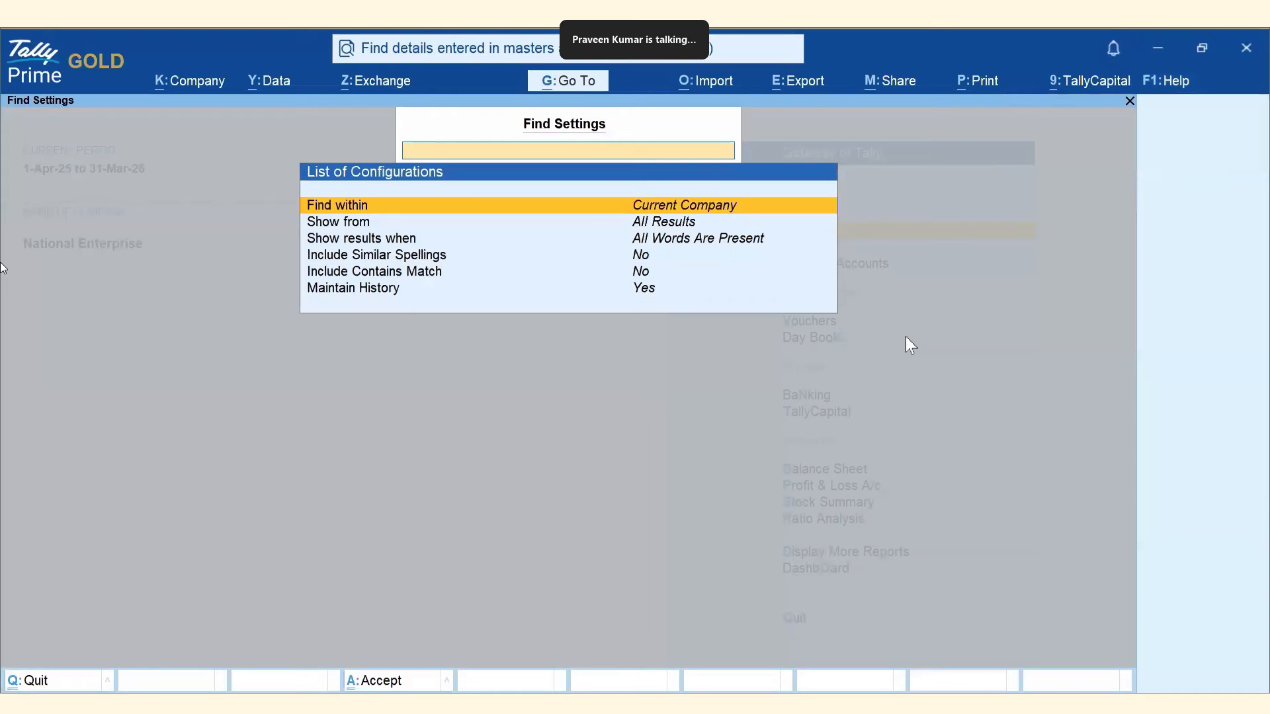
click(390, 239)
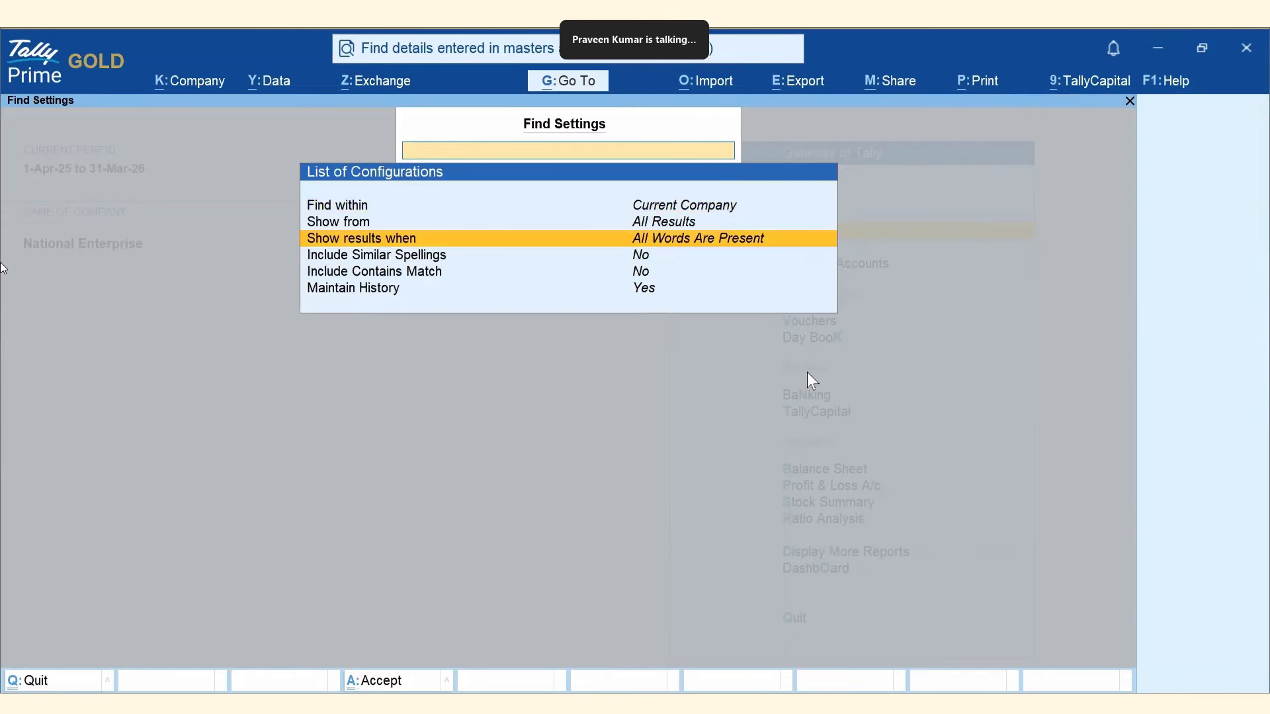
key(Return)
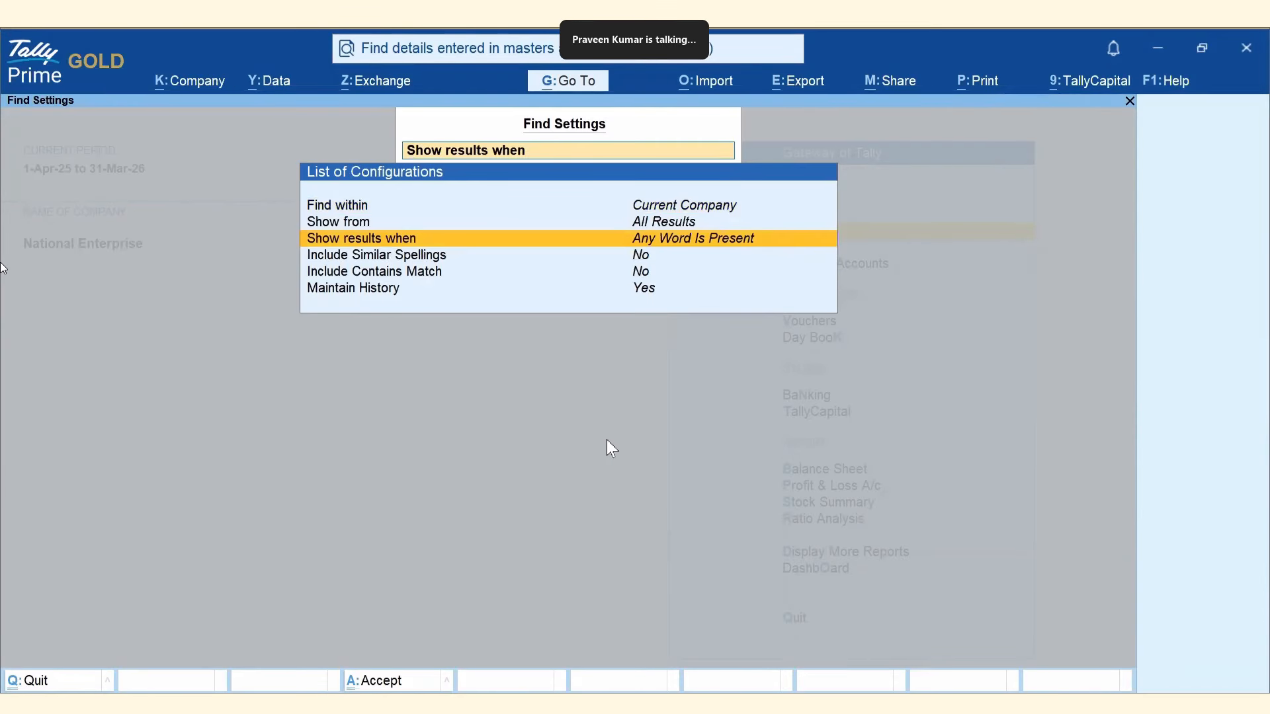
key(Escape)
key(Escape)
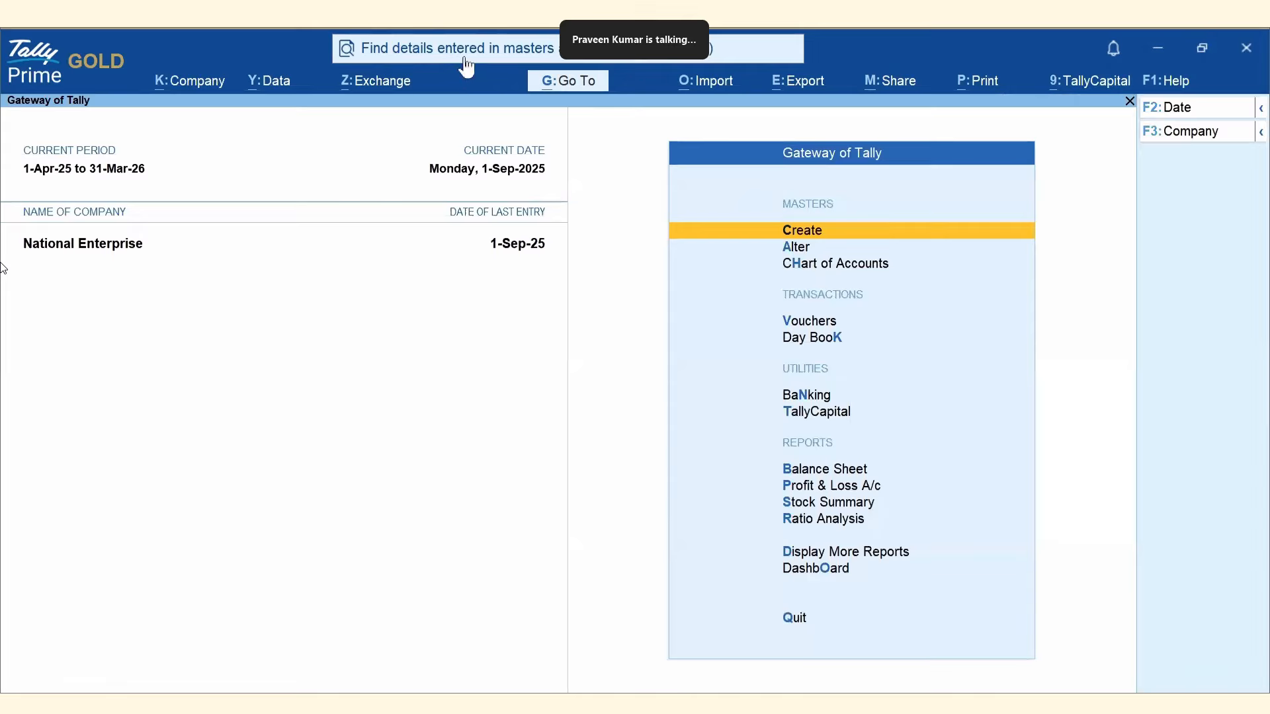
click(458, 65)
text(B)
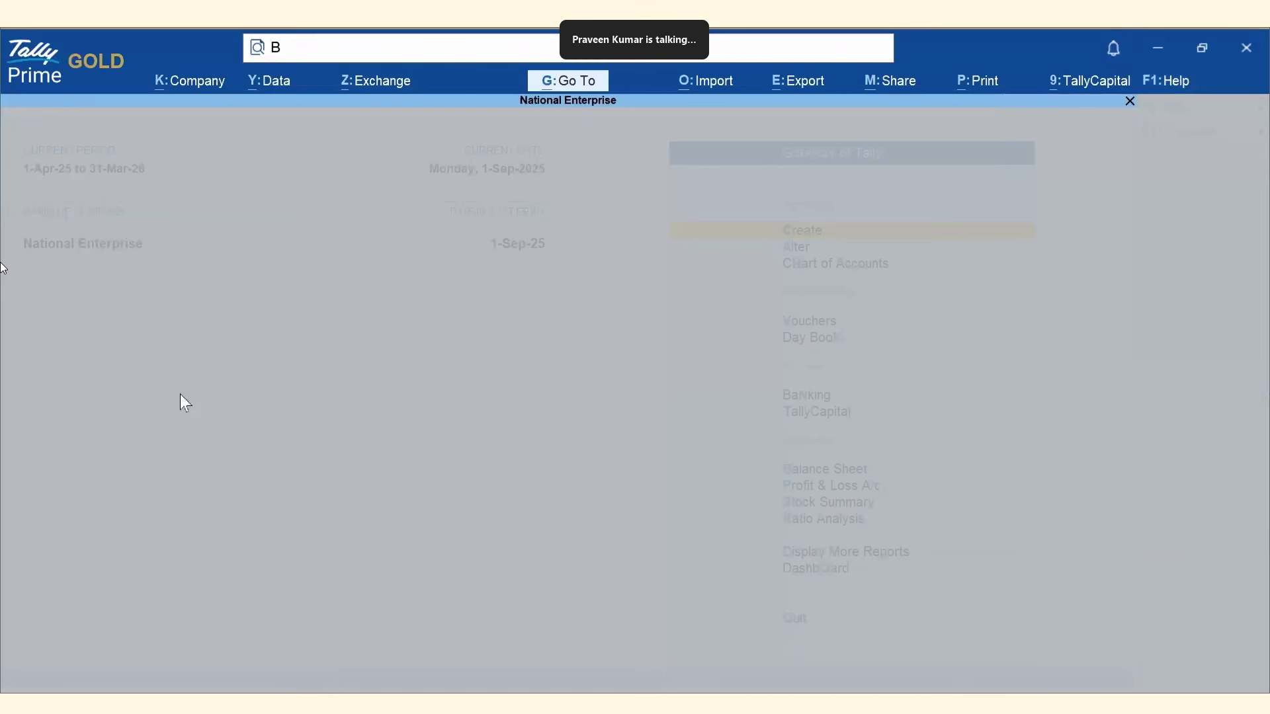
text(hagya Dell)
key(Return)
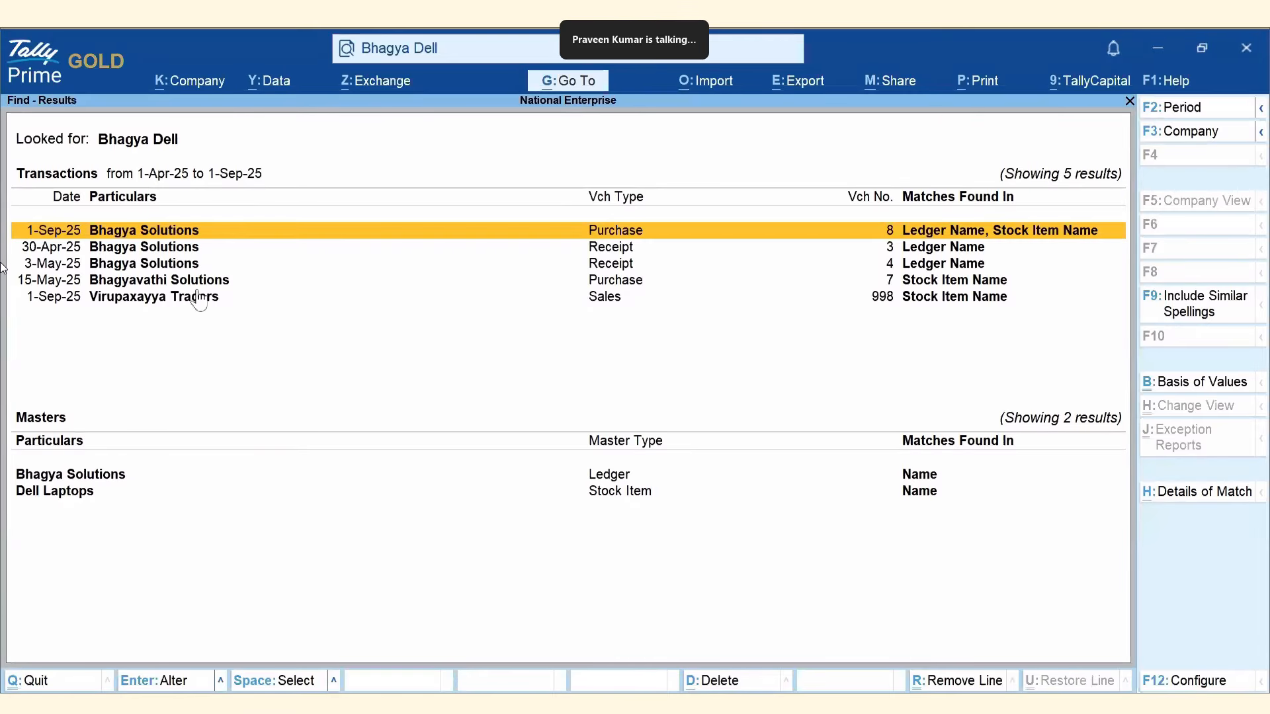
click(160, 252)
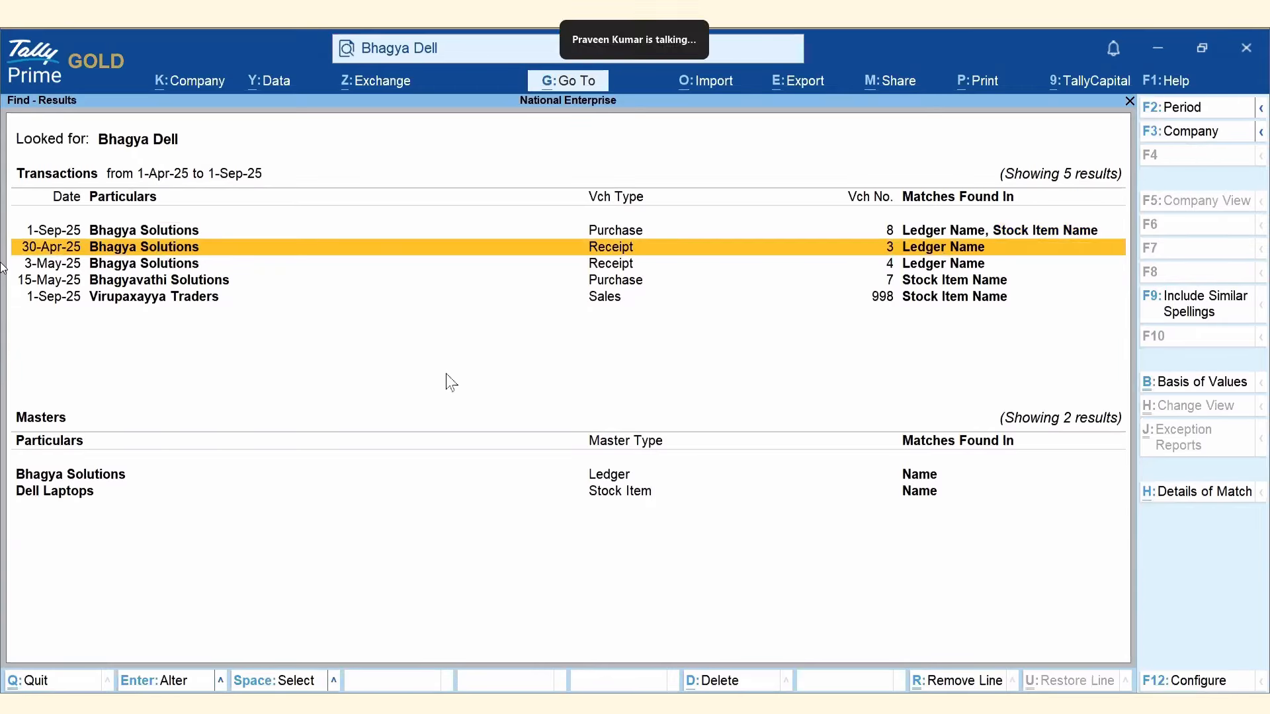
key(Return)
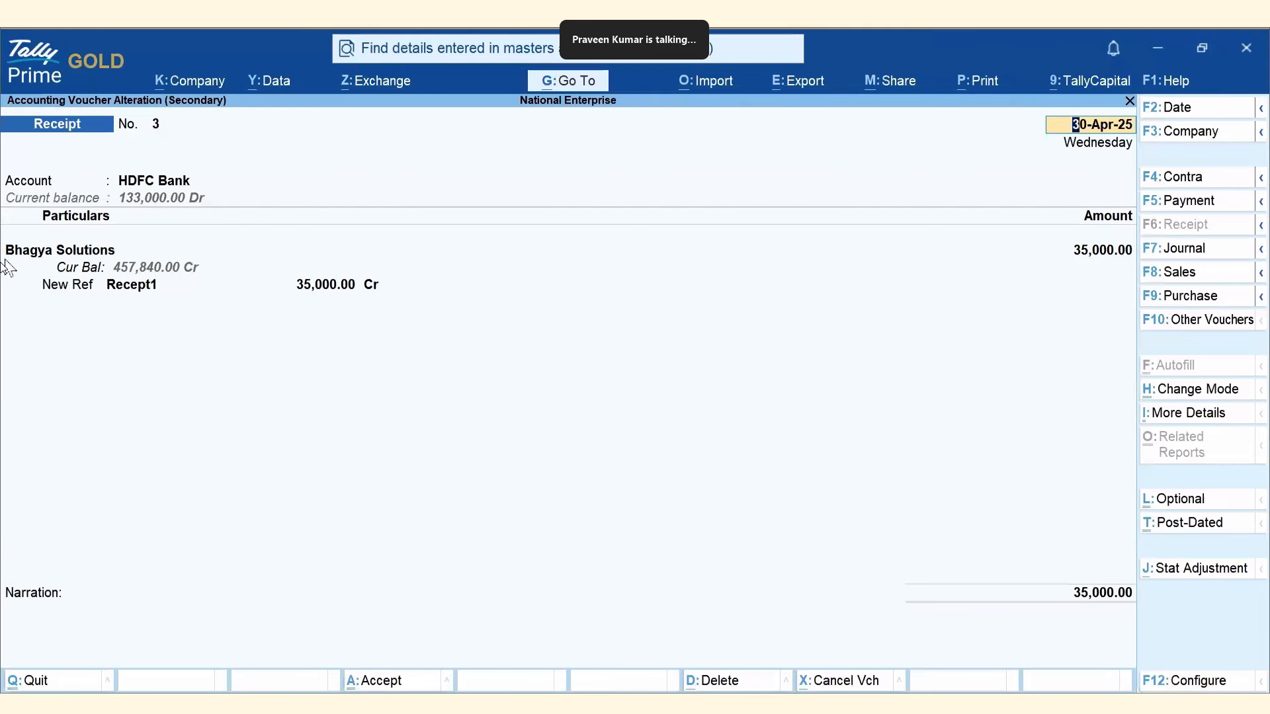
key(Escape)
key(Return)
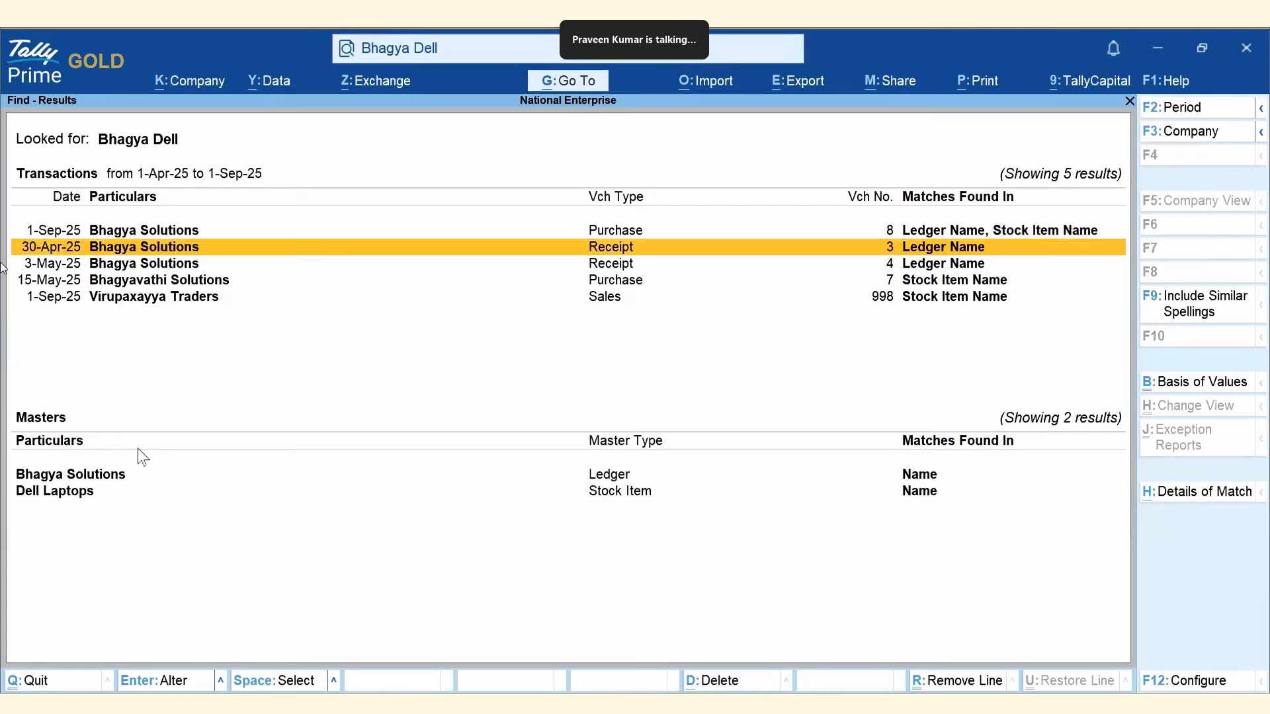
Inspect the Virupaxayya Traders Sales voucher No. 998, then close the find results.
key(Down)
key(Down)
key(Down)
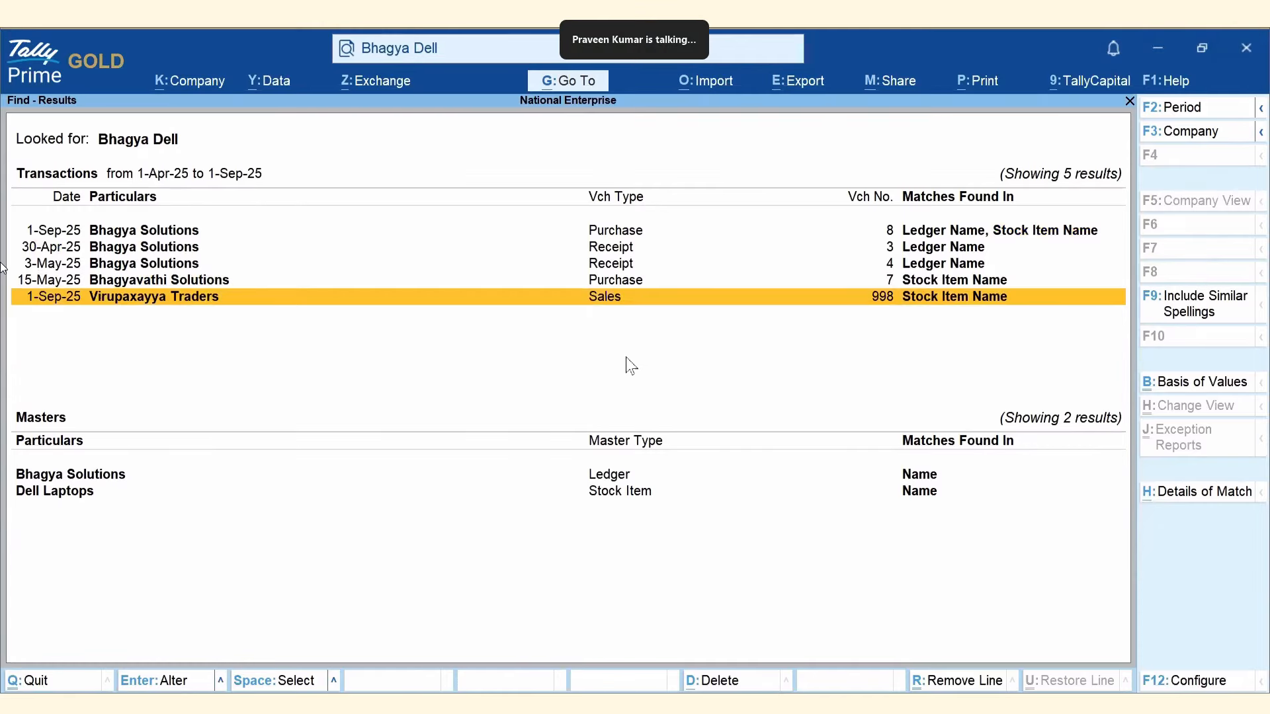
key(Return)
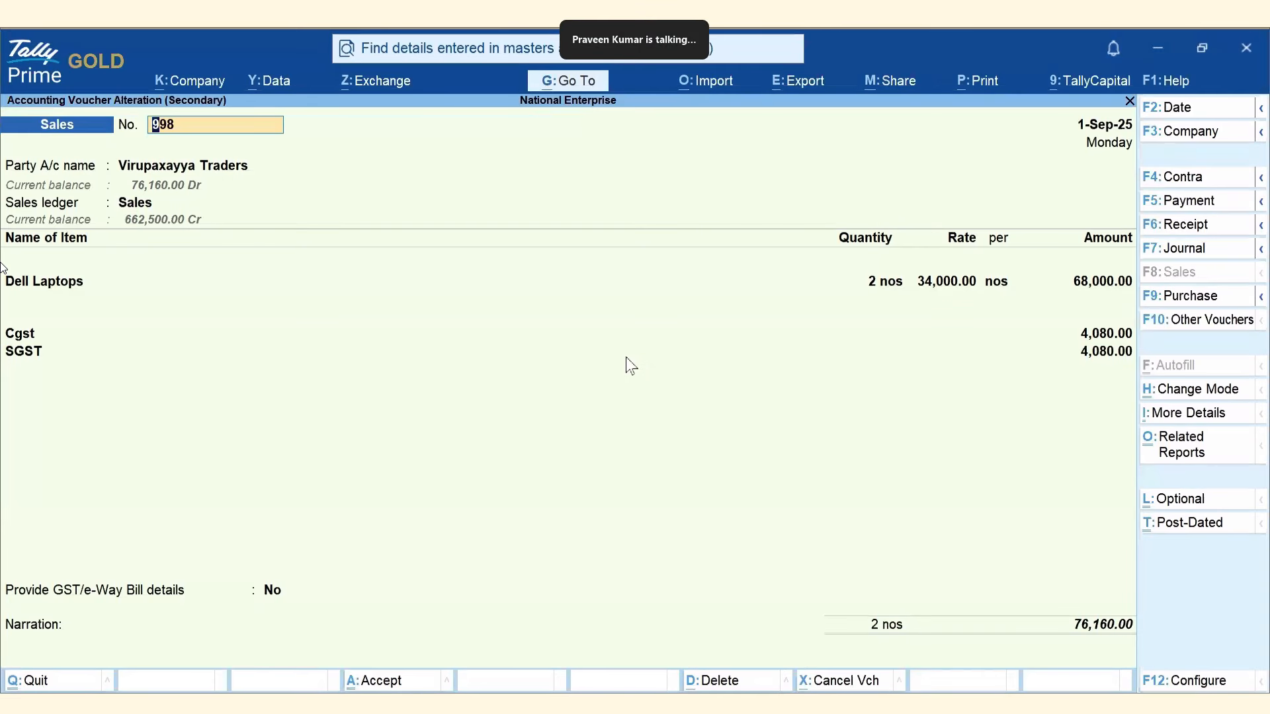
key(Escape)
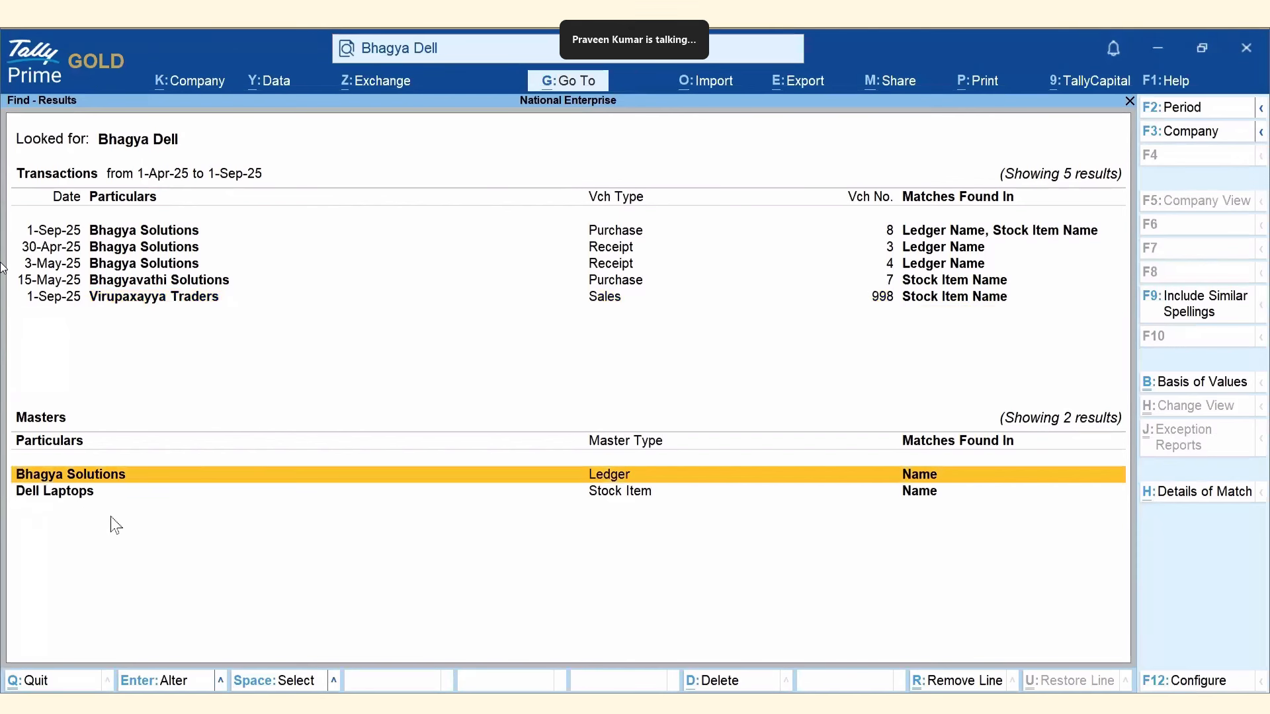
key(Escape)
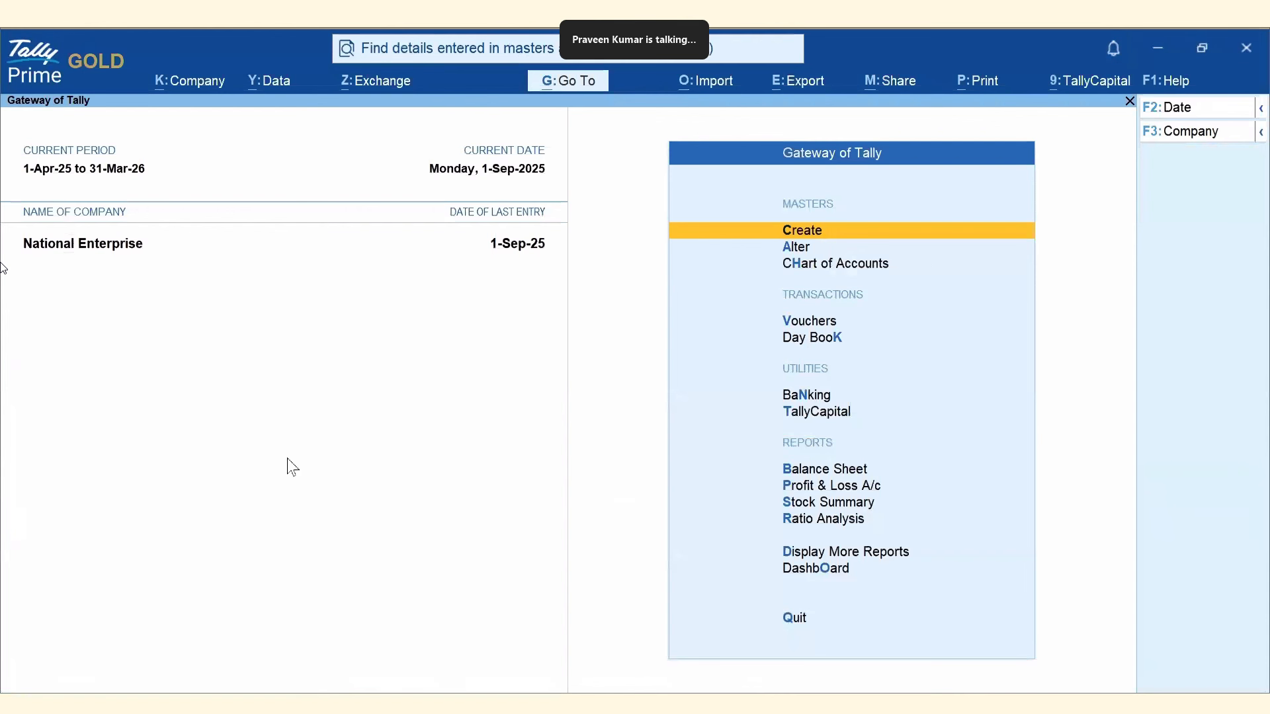
Search 'Bhagya | Dell' to list matches containing either word, then close the results.
click(457, 53)
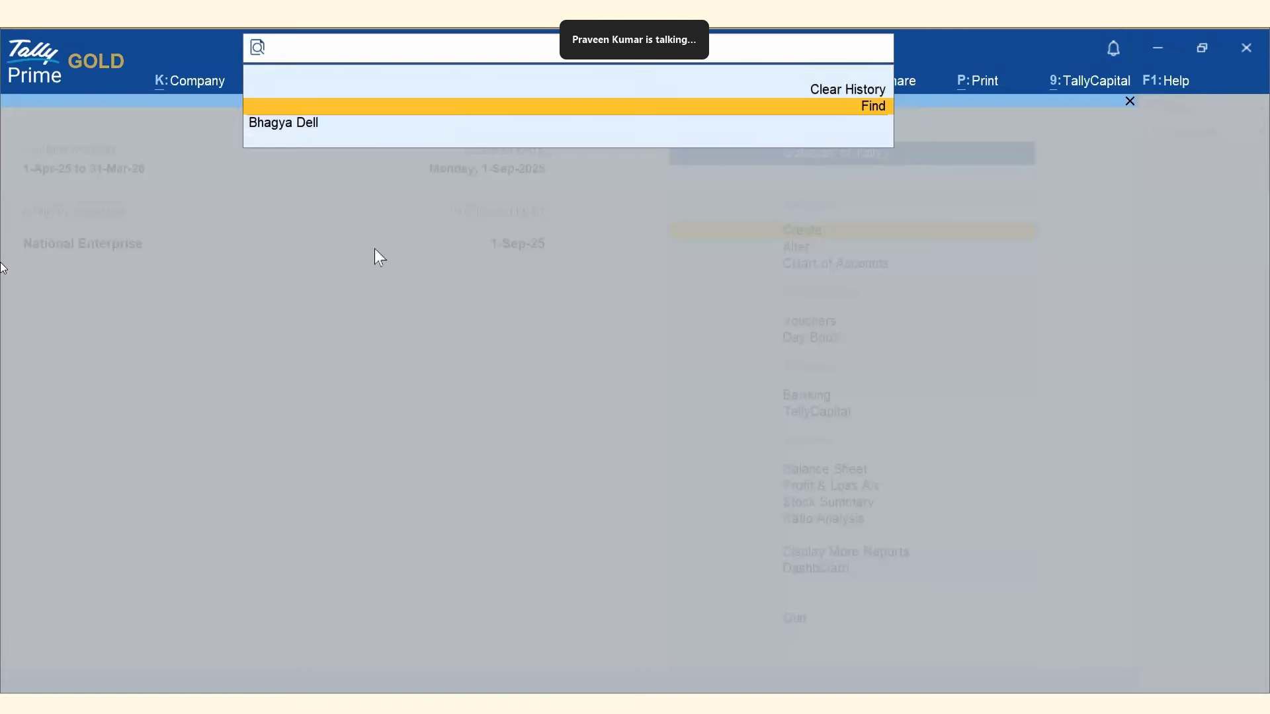
text(Bhagya )
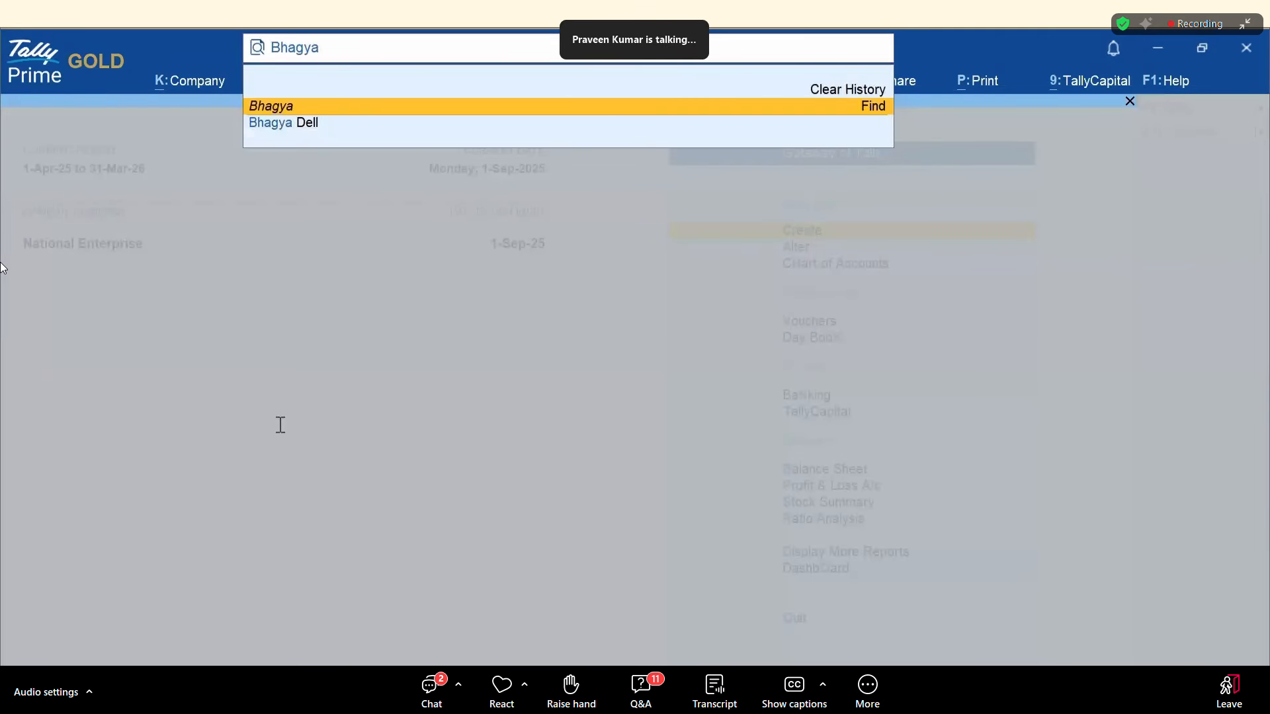
text(|)
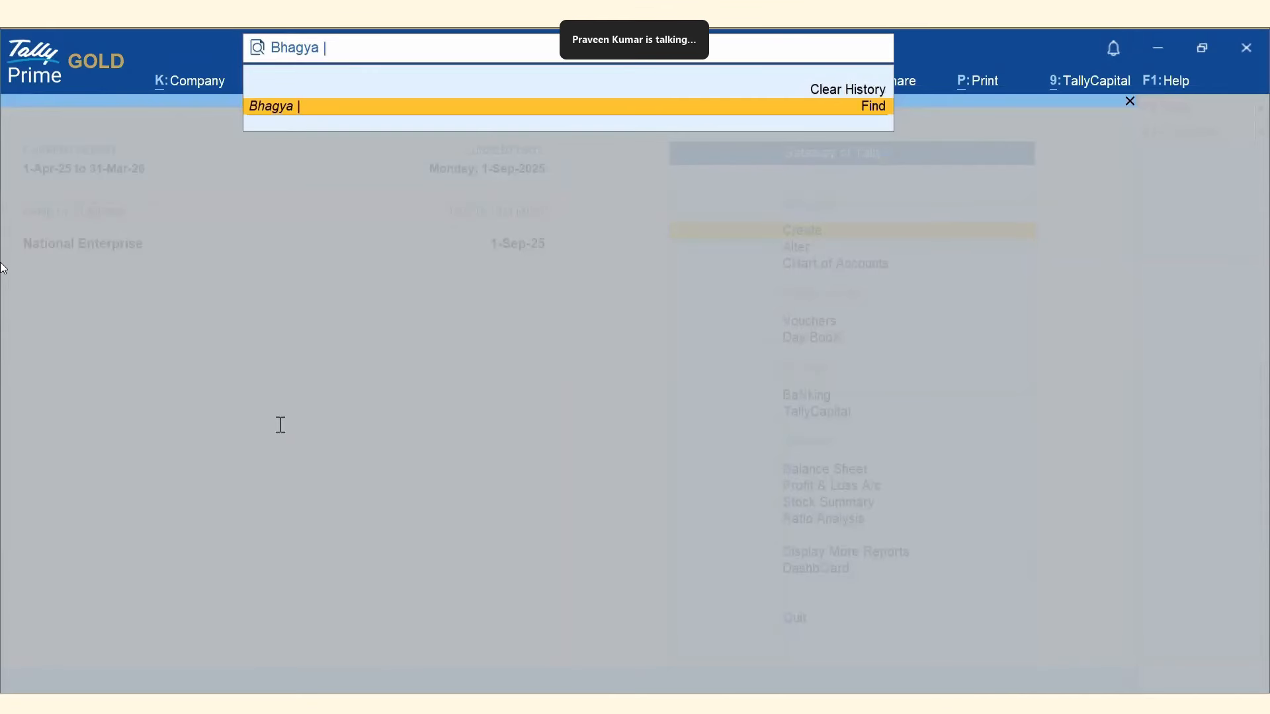
text( Dell)
key(Return)
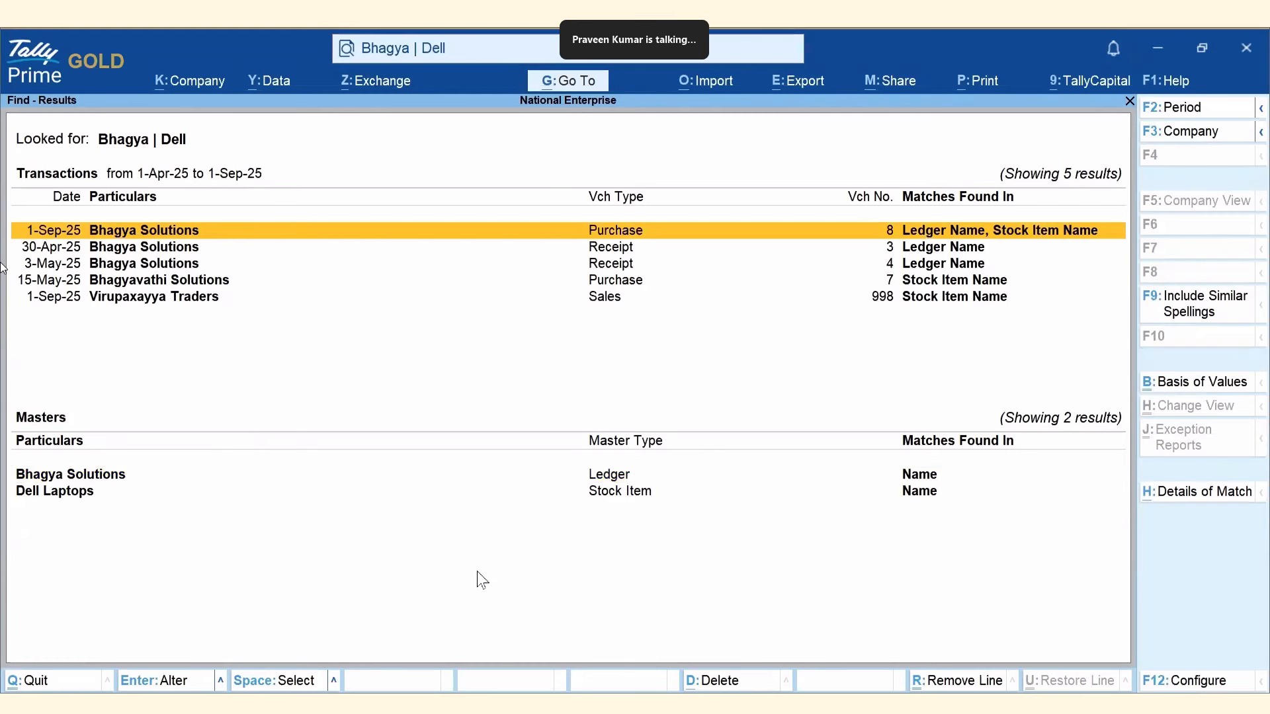
key(Escape)
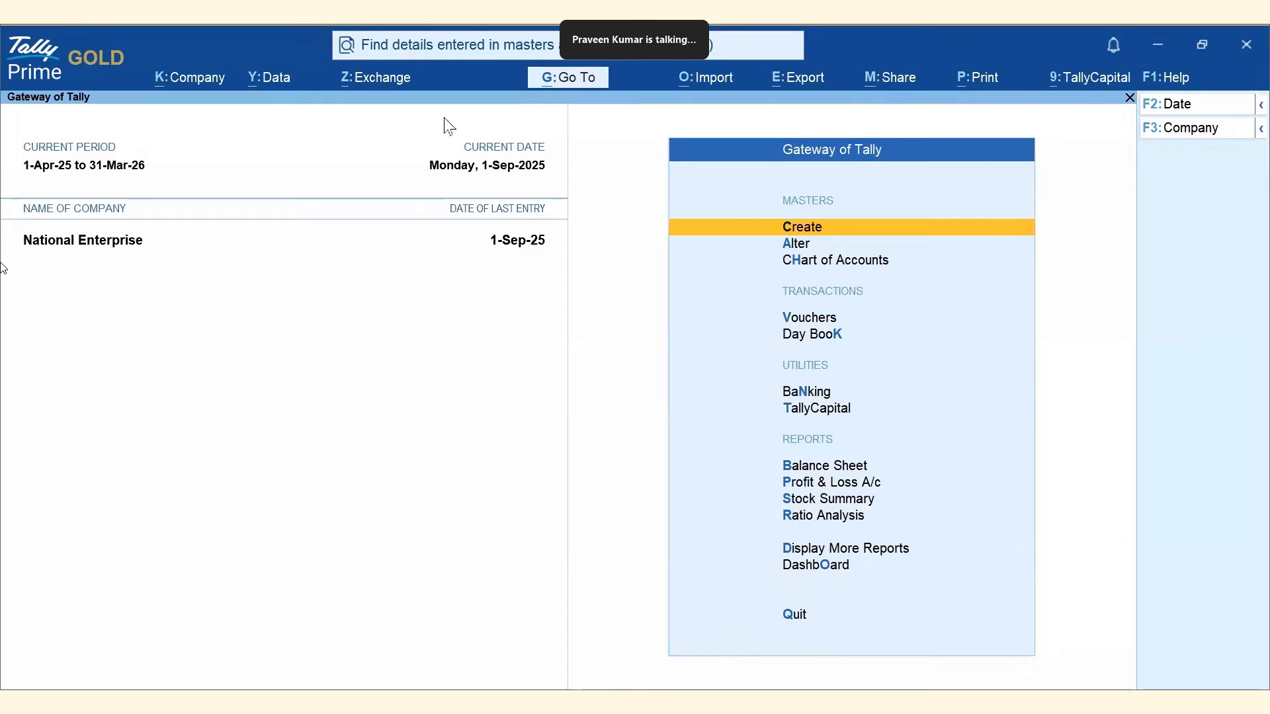
Search mumbai, then destination:mumbai, then godownname:mumbai to get three Godown Name matches.
click(465, 56)
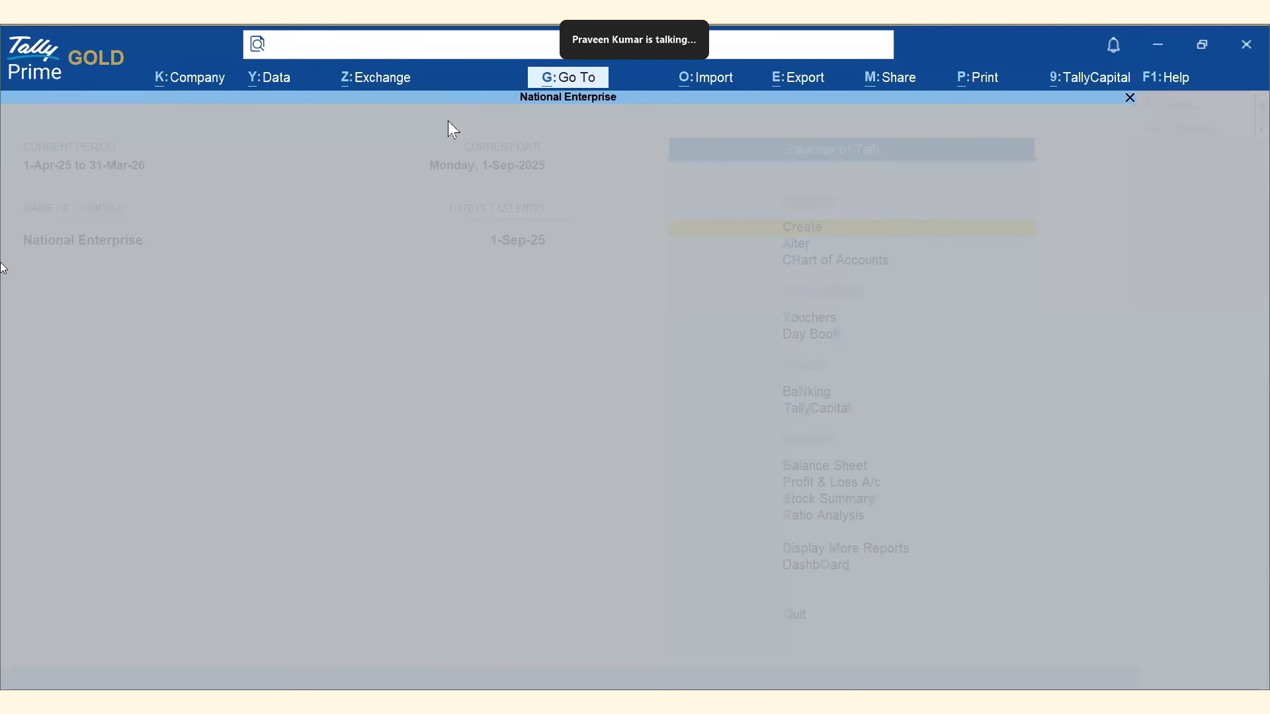
text(mumbai)
key(Return)
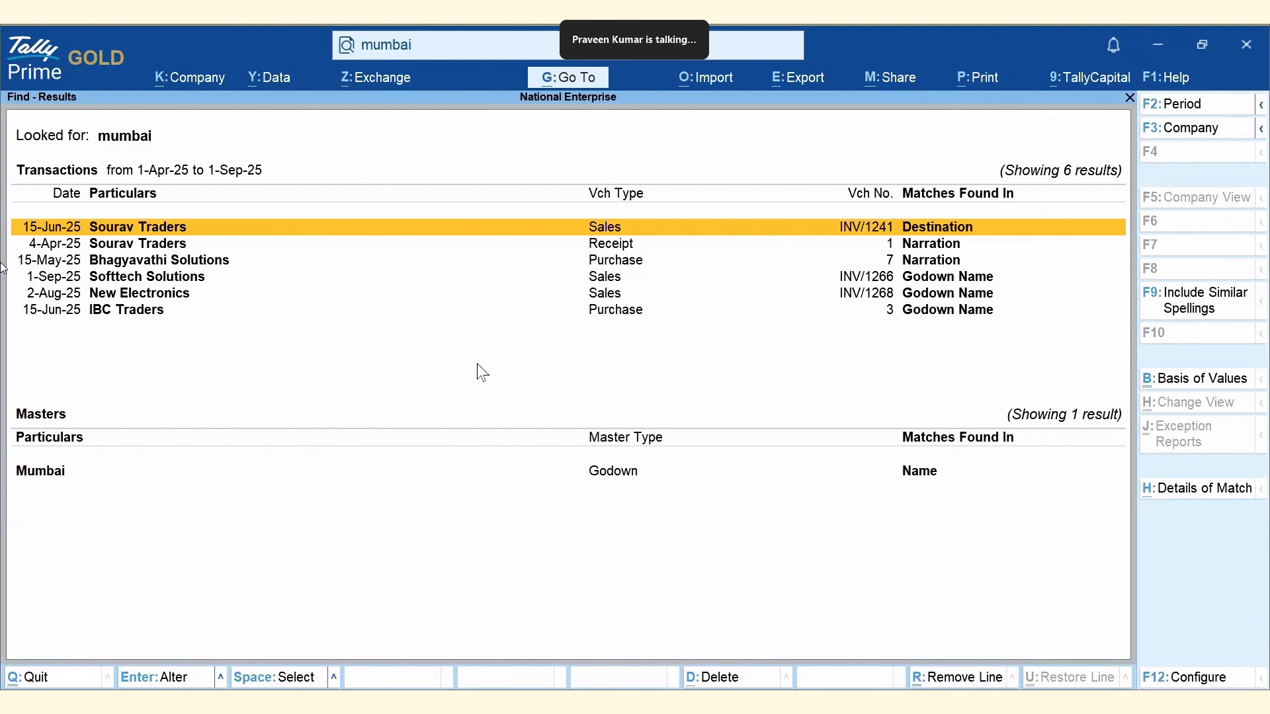
key(ctrl+f)
text(de)
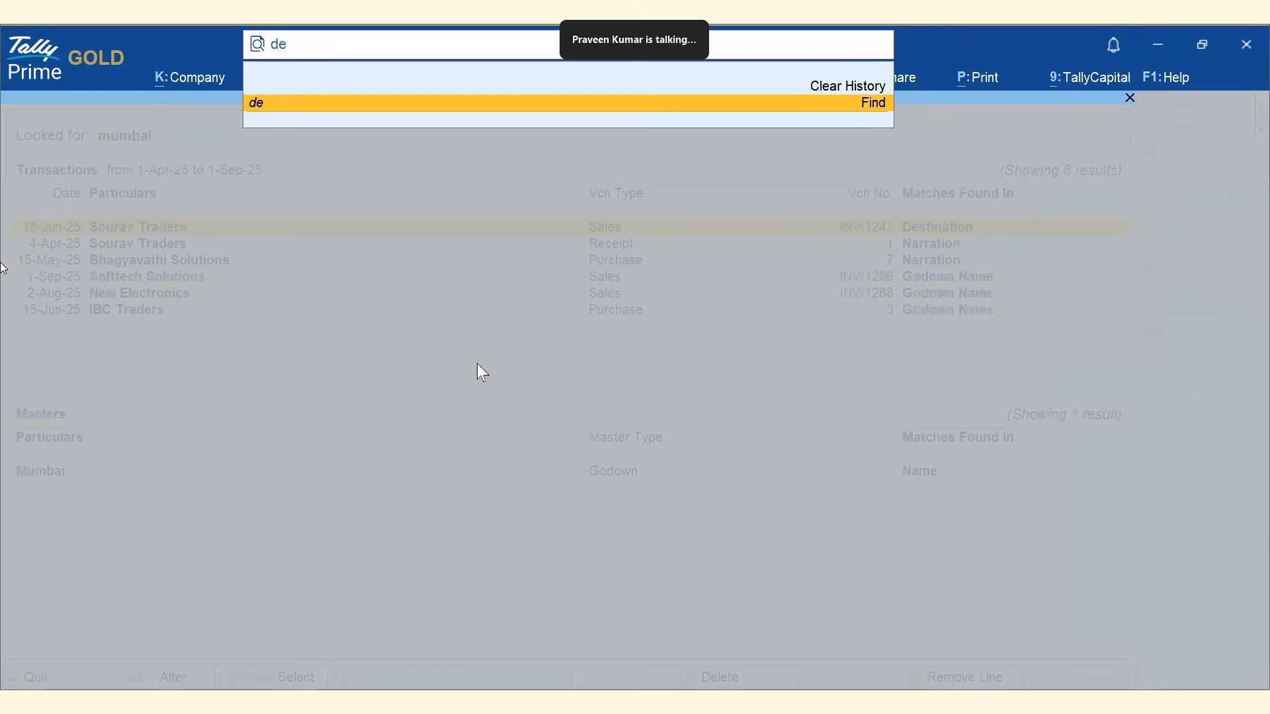
text(stination:mumbai)
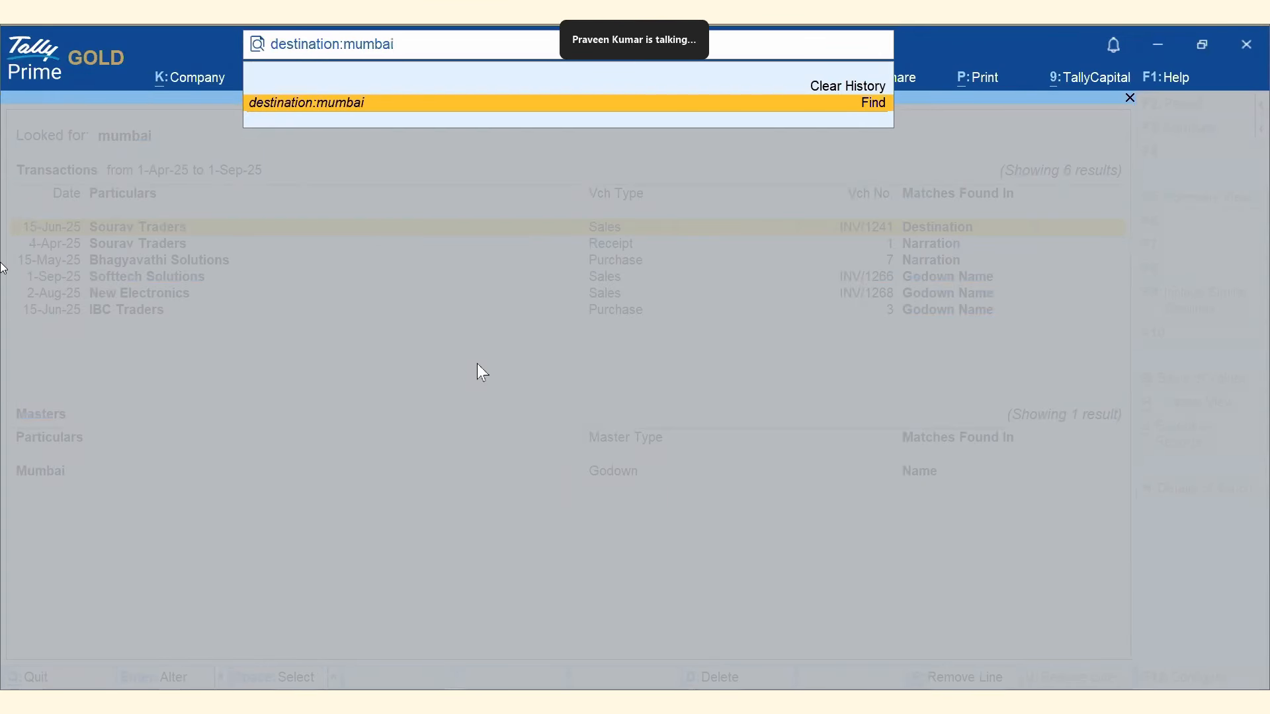
key(Return)
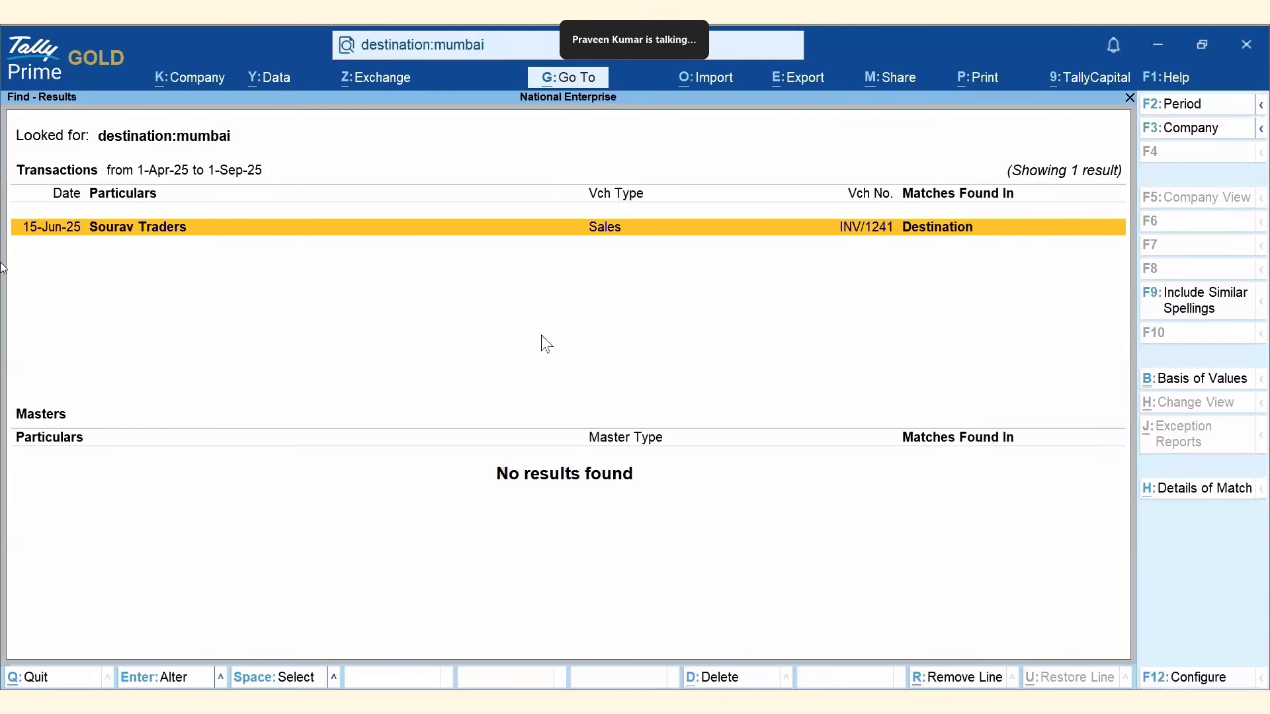
key(alt+g)
text(g)
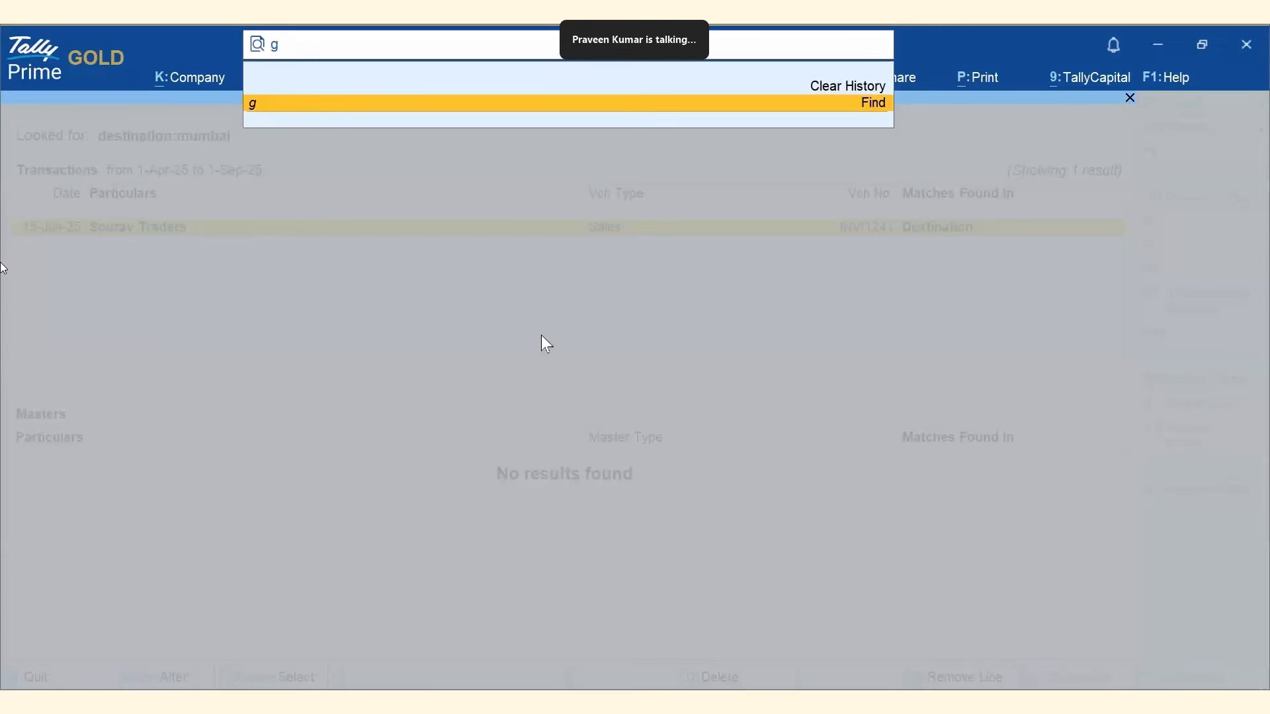
text(odownname)
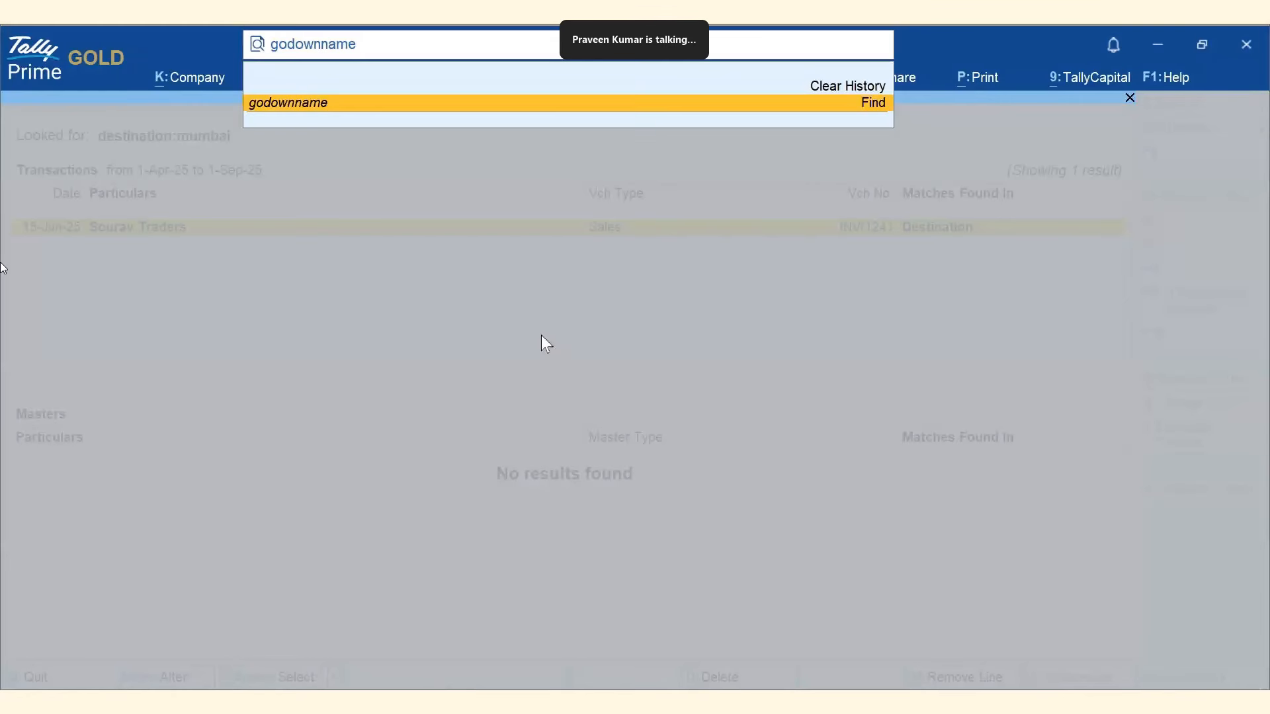
text(:mumbai)
key(Return)
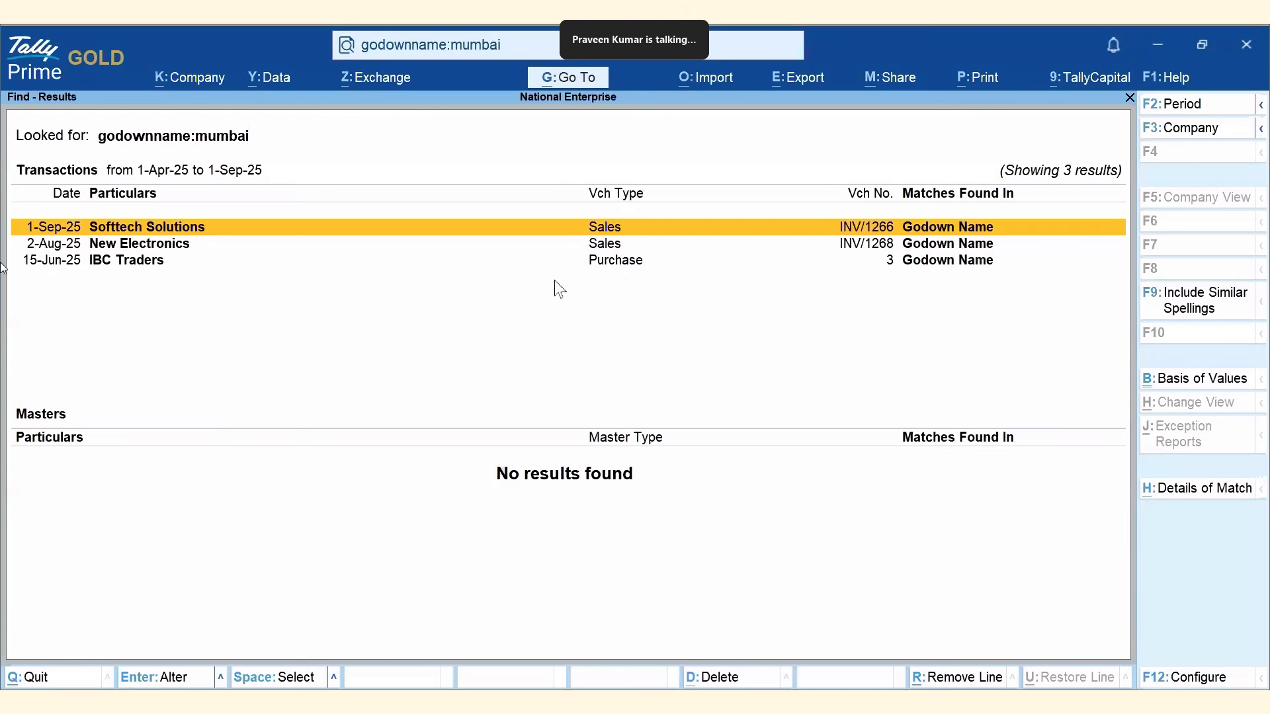
Search 'narration:cash' and inspect the matched Petty Expenses payment voucher.
key(alt)
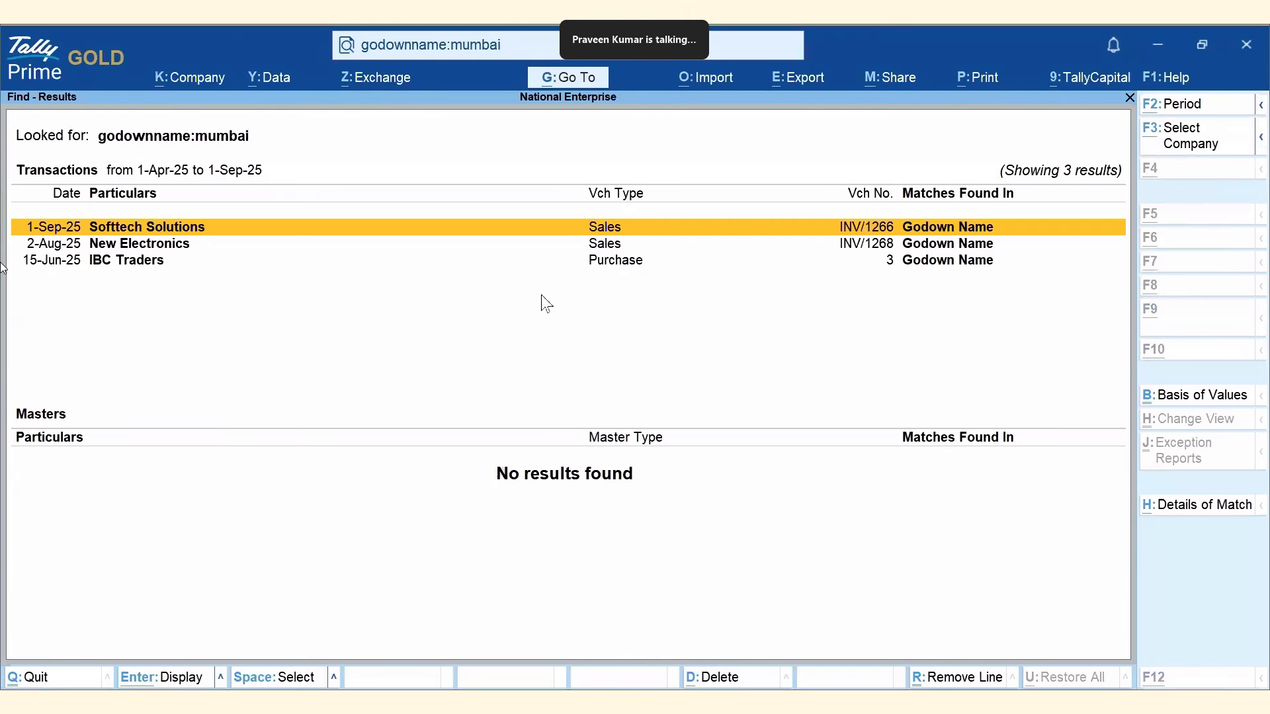
key(alt+g)
text(na)
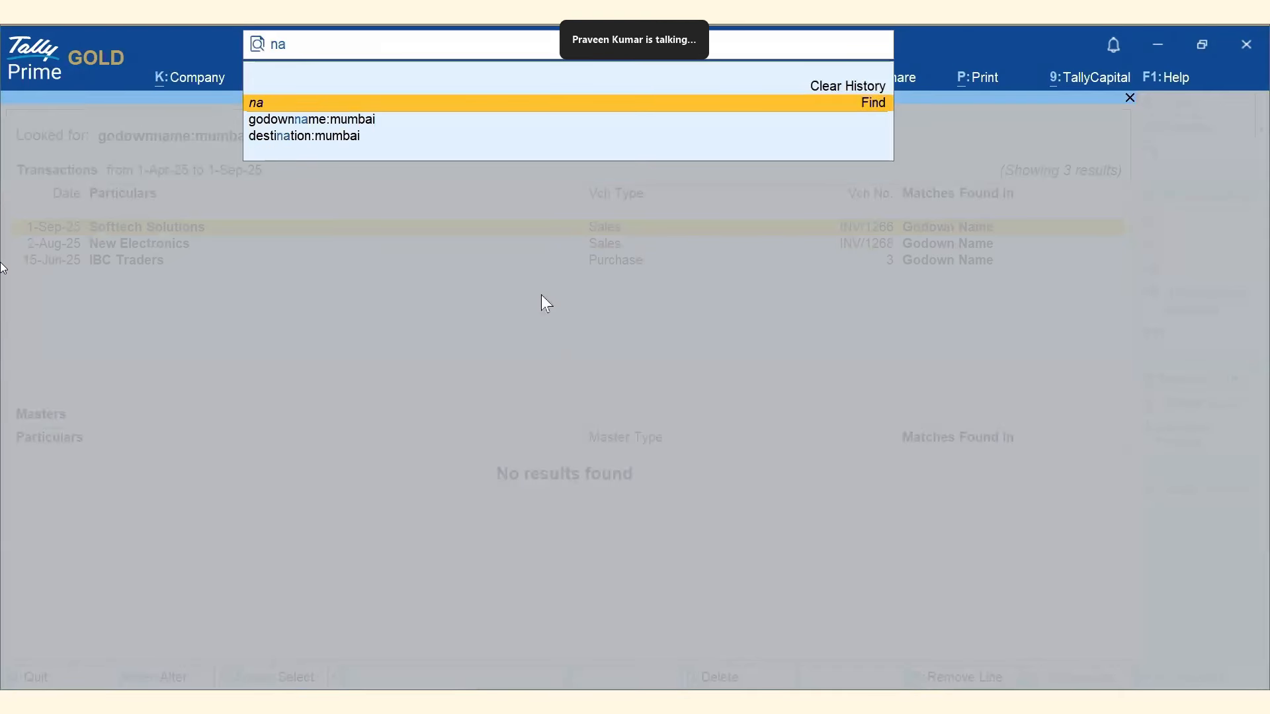
text(rration)
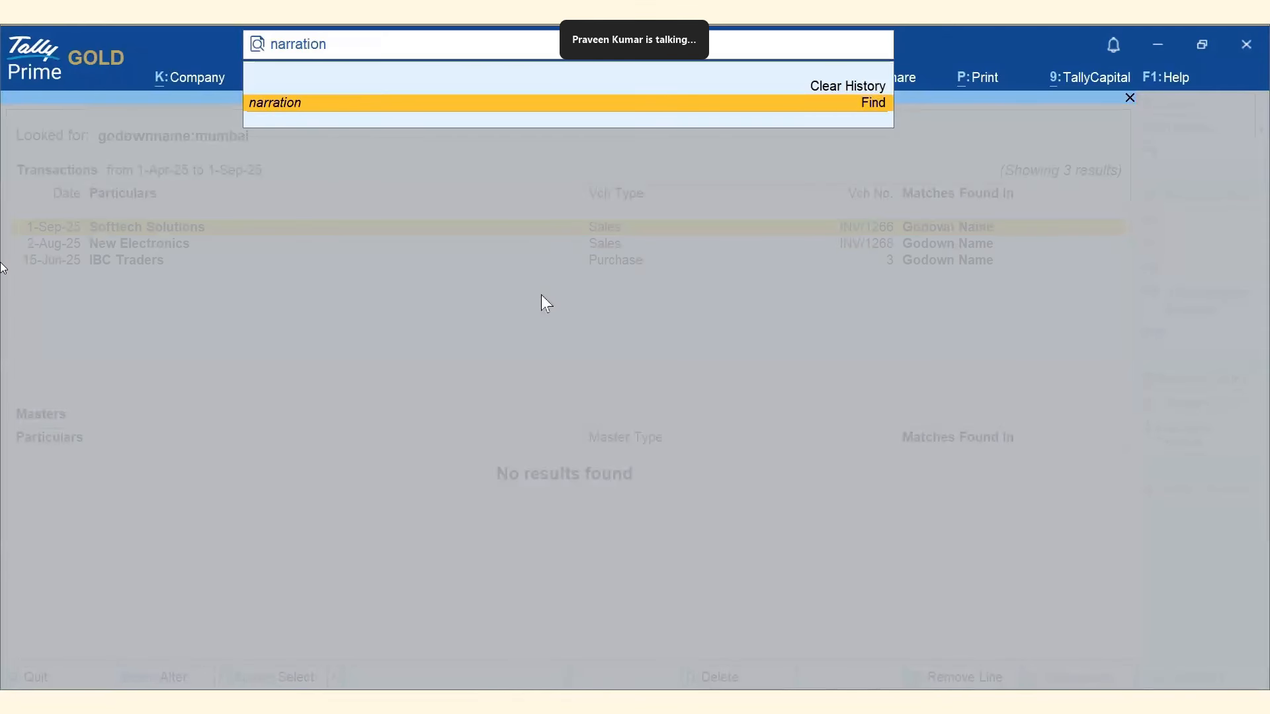
text(:cash)
key(Return)
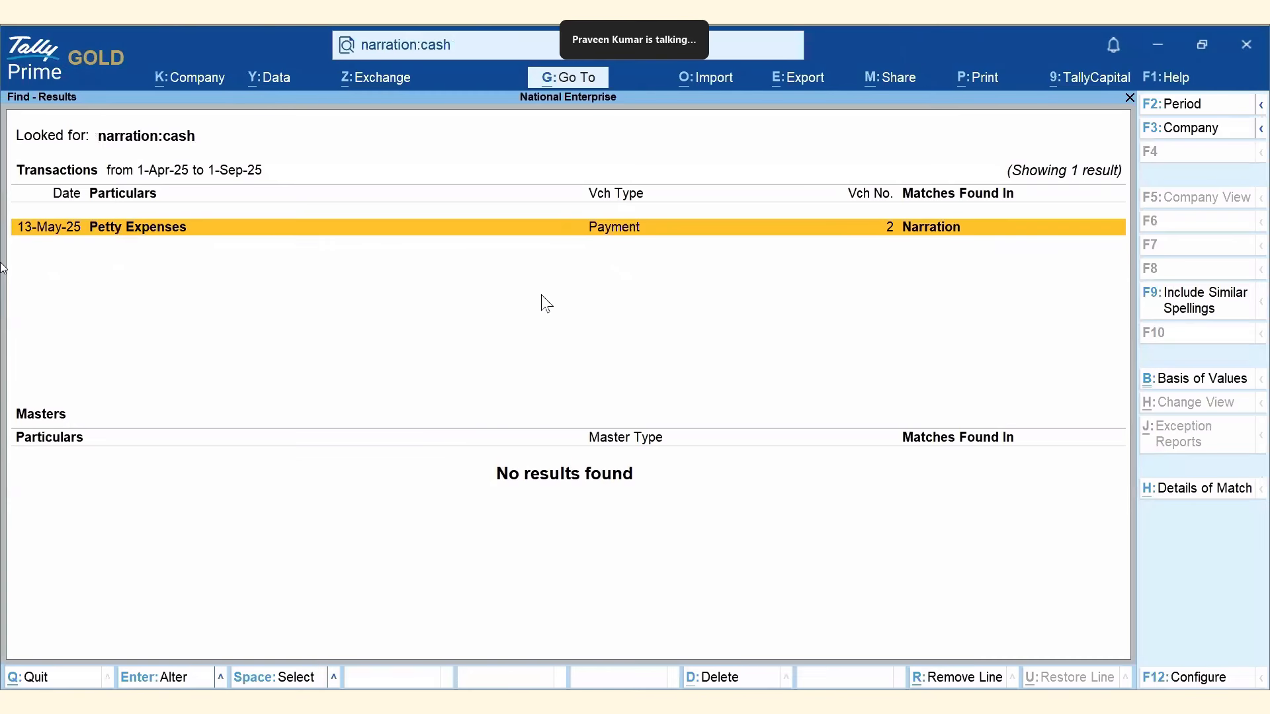
key(Return)
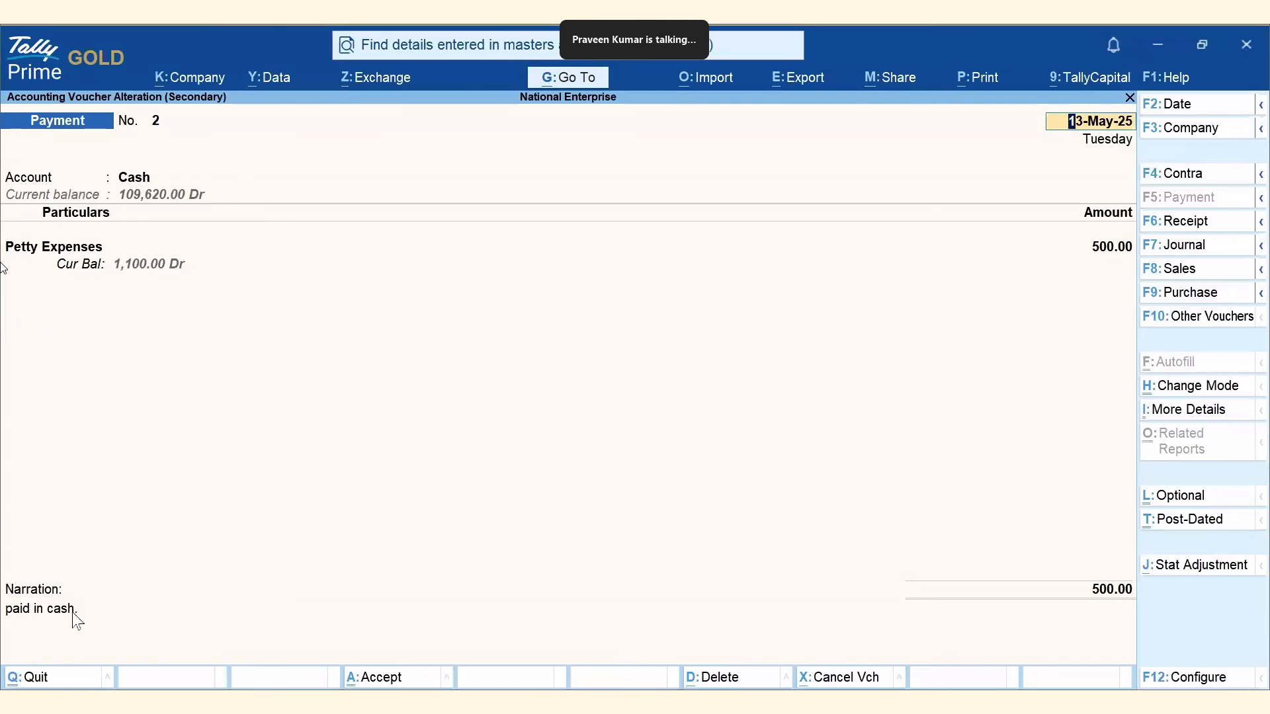
key(Escape)
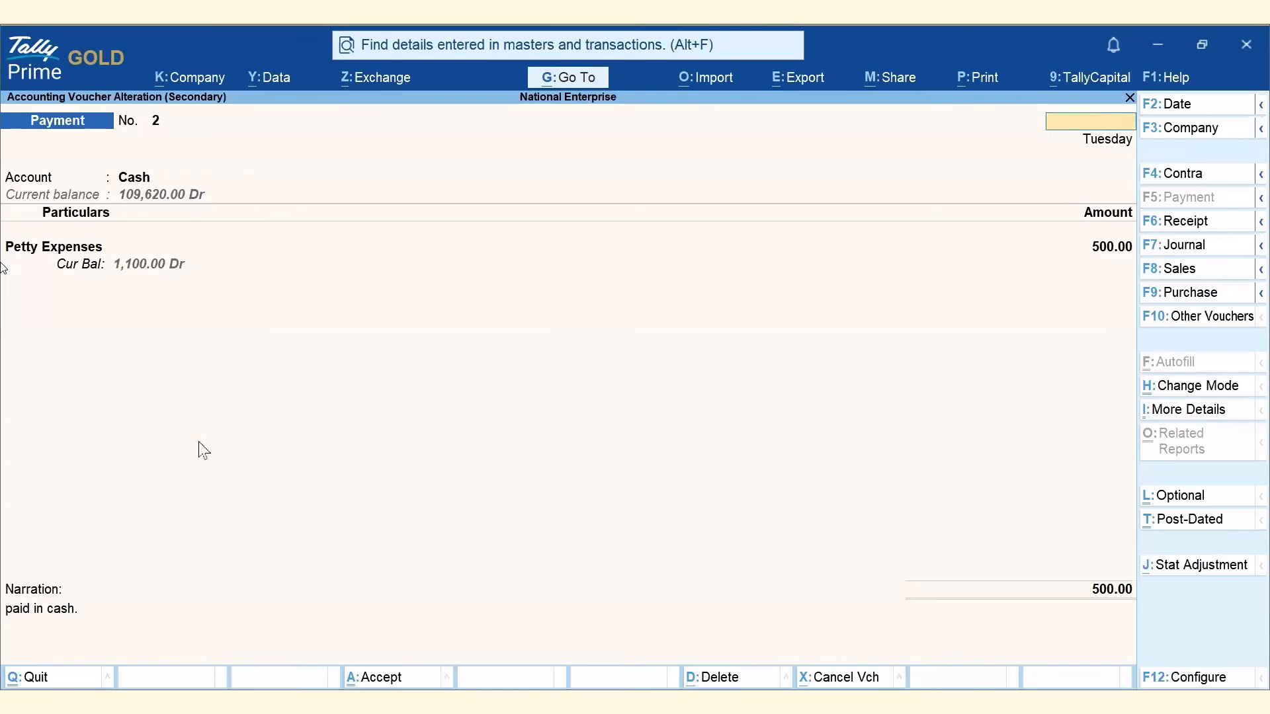
key(Escape)
key(Return)
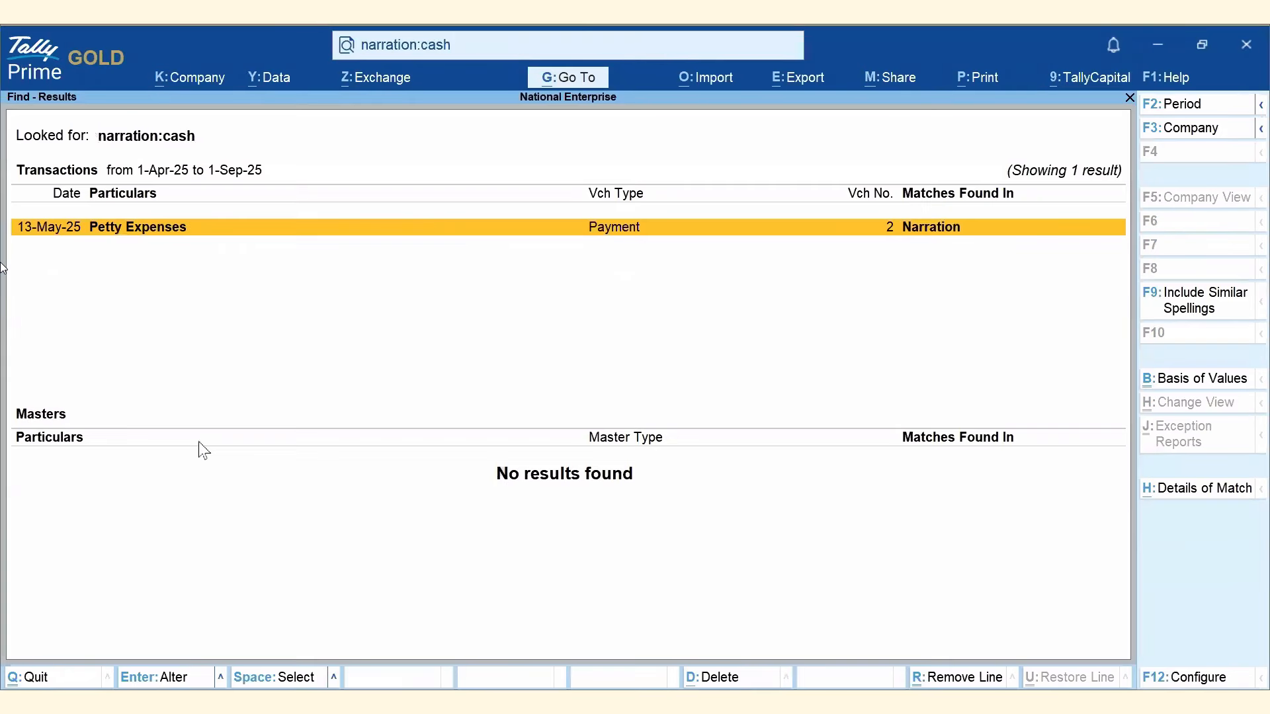
Search 'ledgername:bhagya' and check the Bhagya Solutions Receipt No. 3 voucher.
key(alt+g)
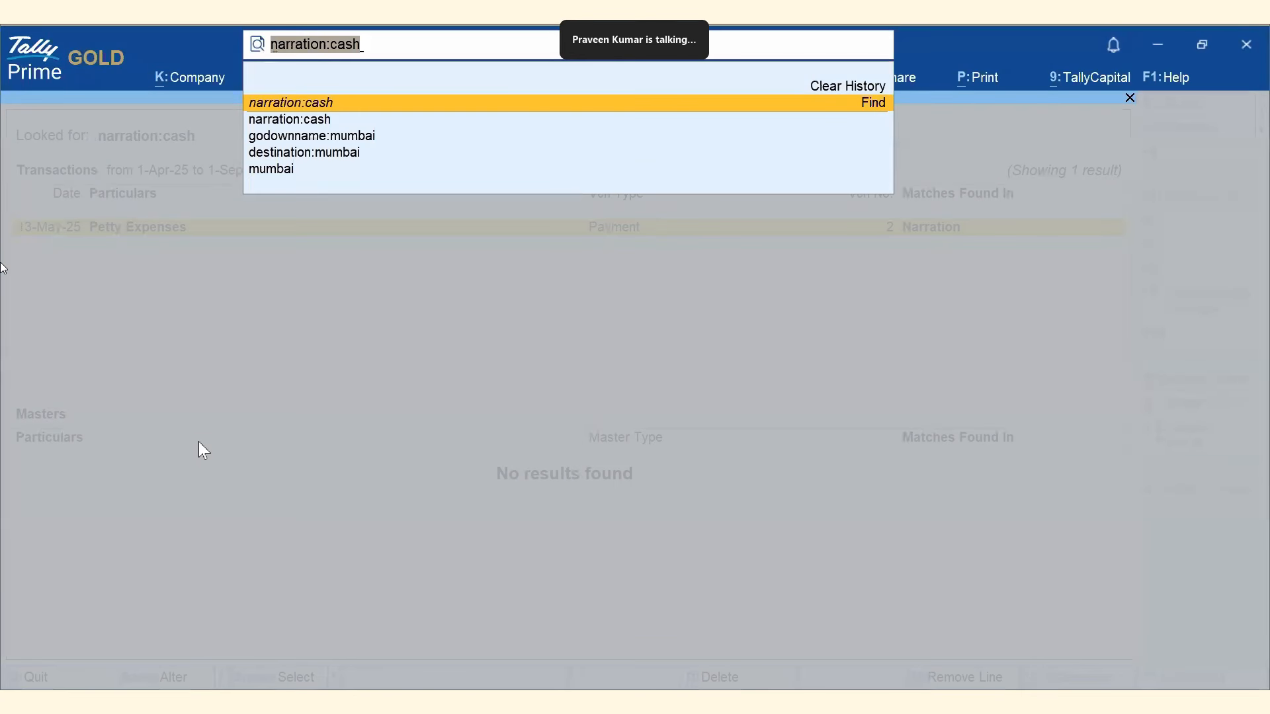
text(ledgername)
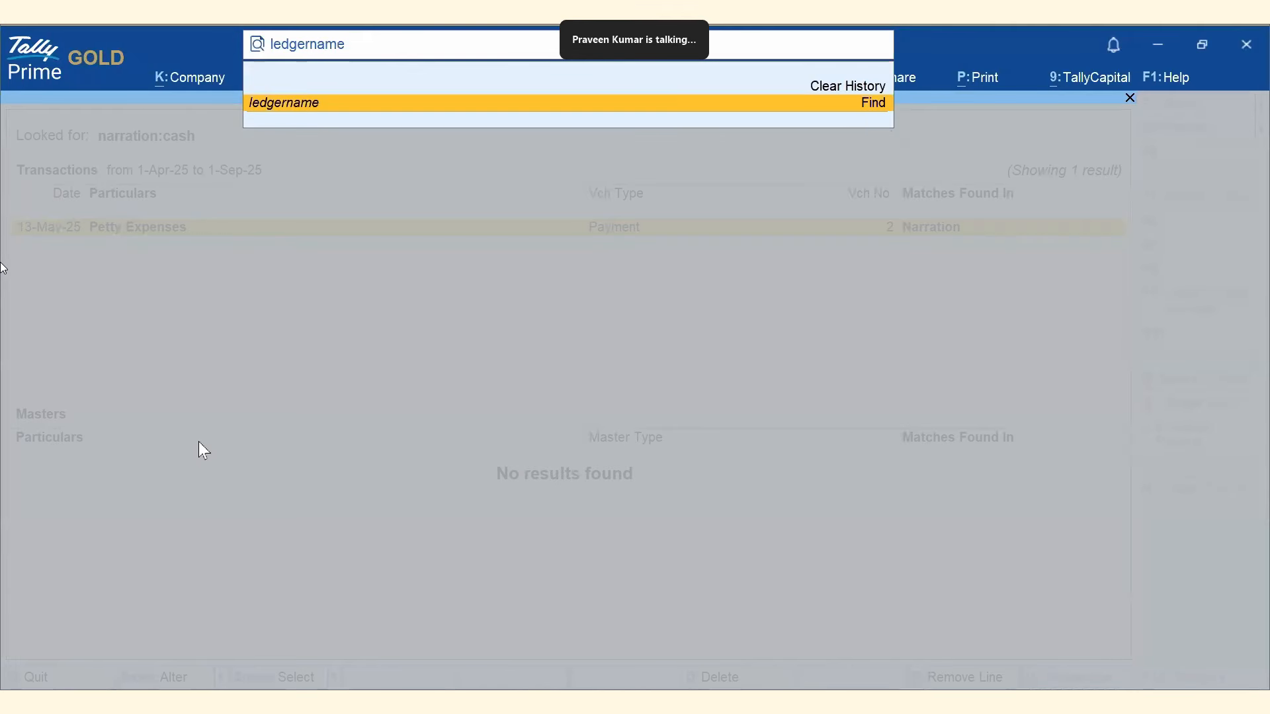
text(:bhagya)
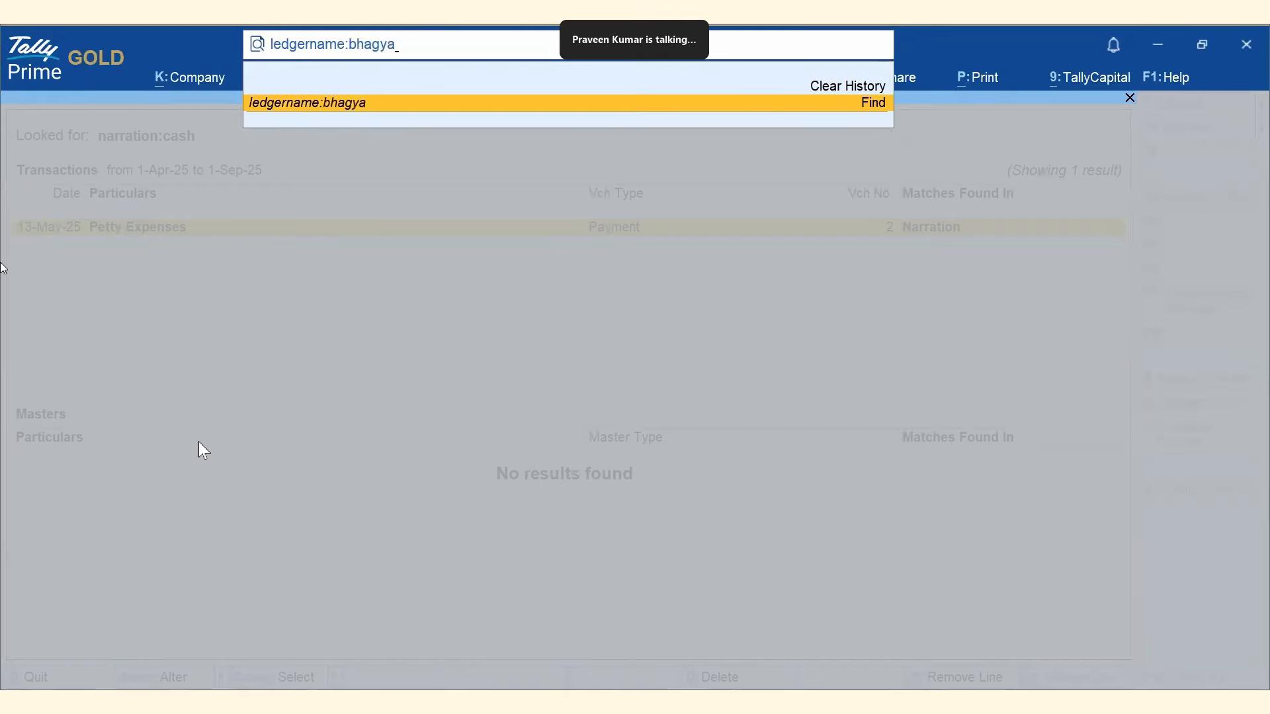
key(Return)
key(Return)
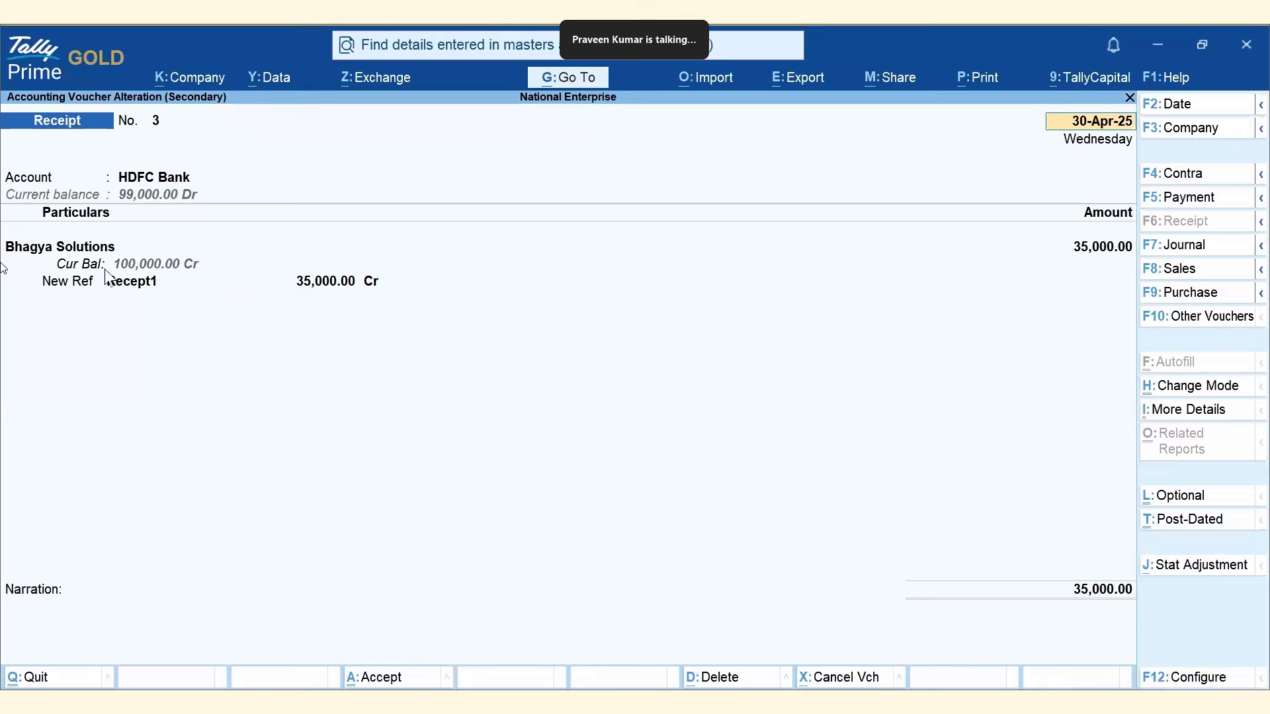
key(BackSpace)
key(Escape)
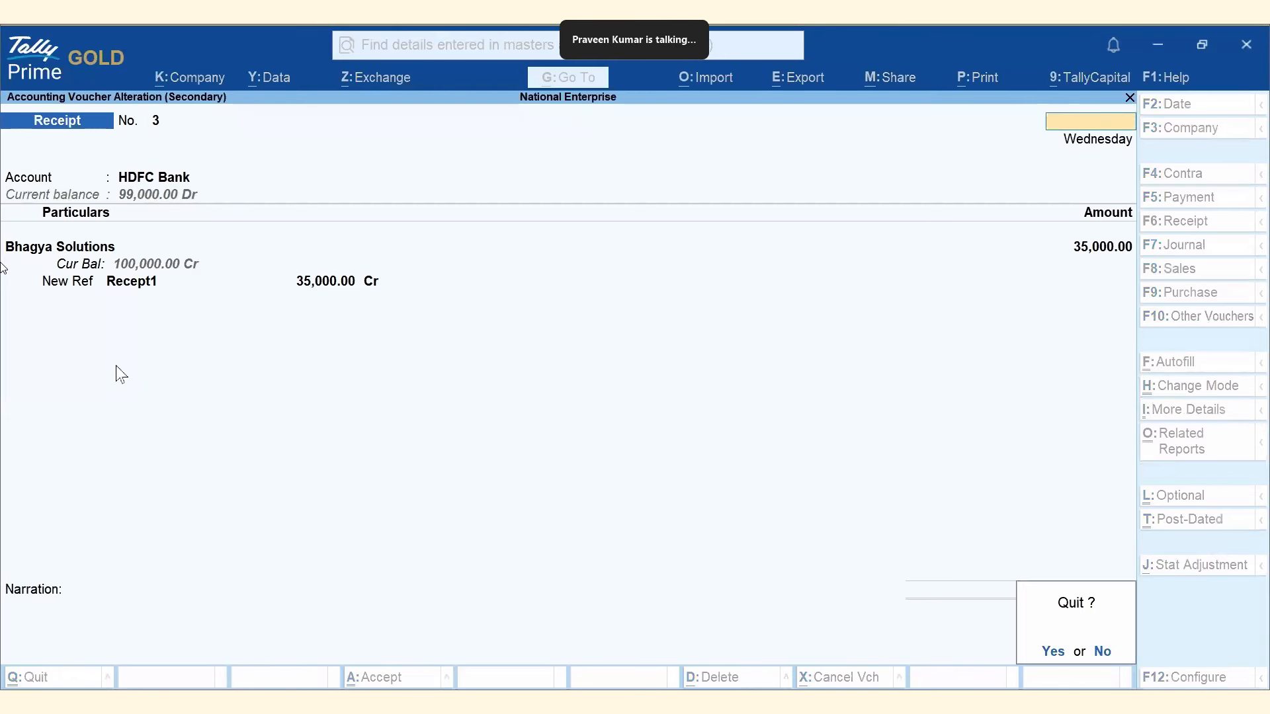
key(Return)
Search 'ledgeramount:12000', inspect the matched XLS Advisors payment voucher, and return home.
key(alt+g)
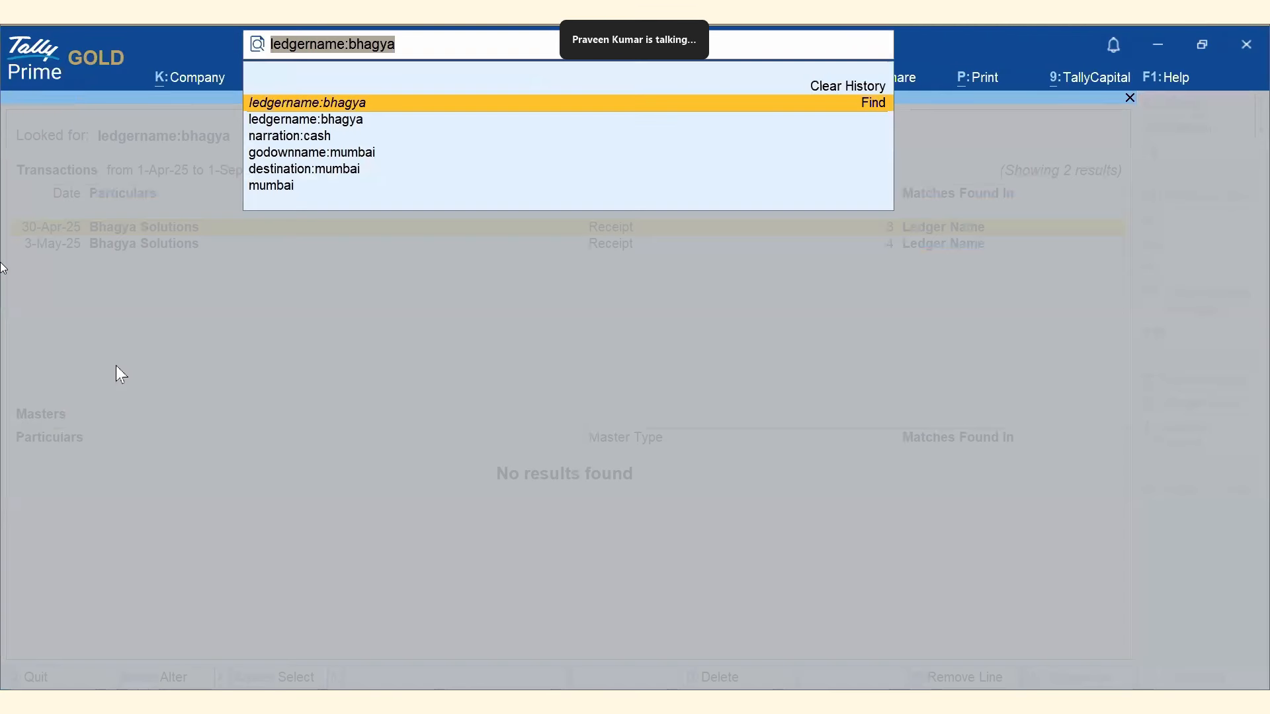
text(ledgeramo)
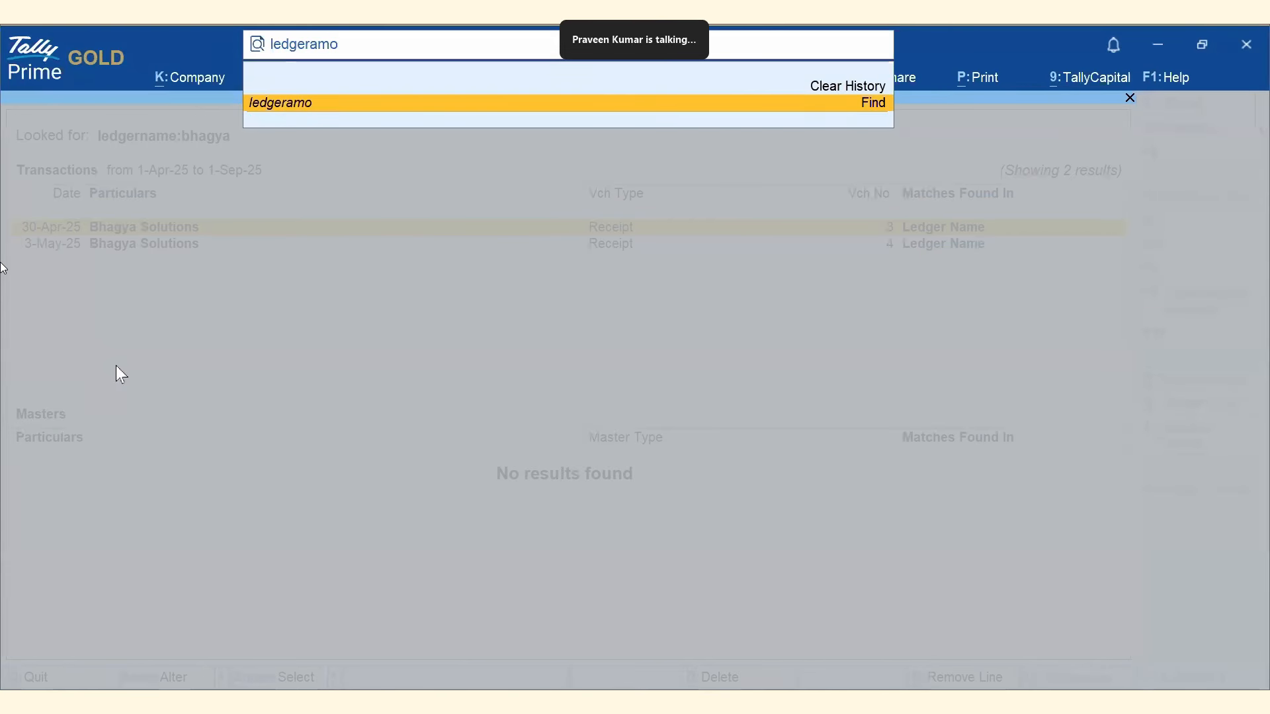
text(unt:12000)
key(Return)
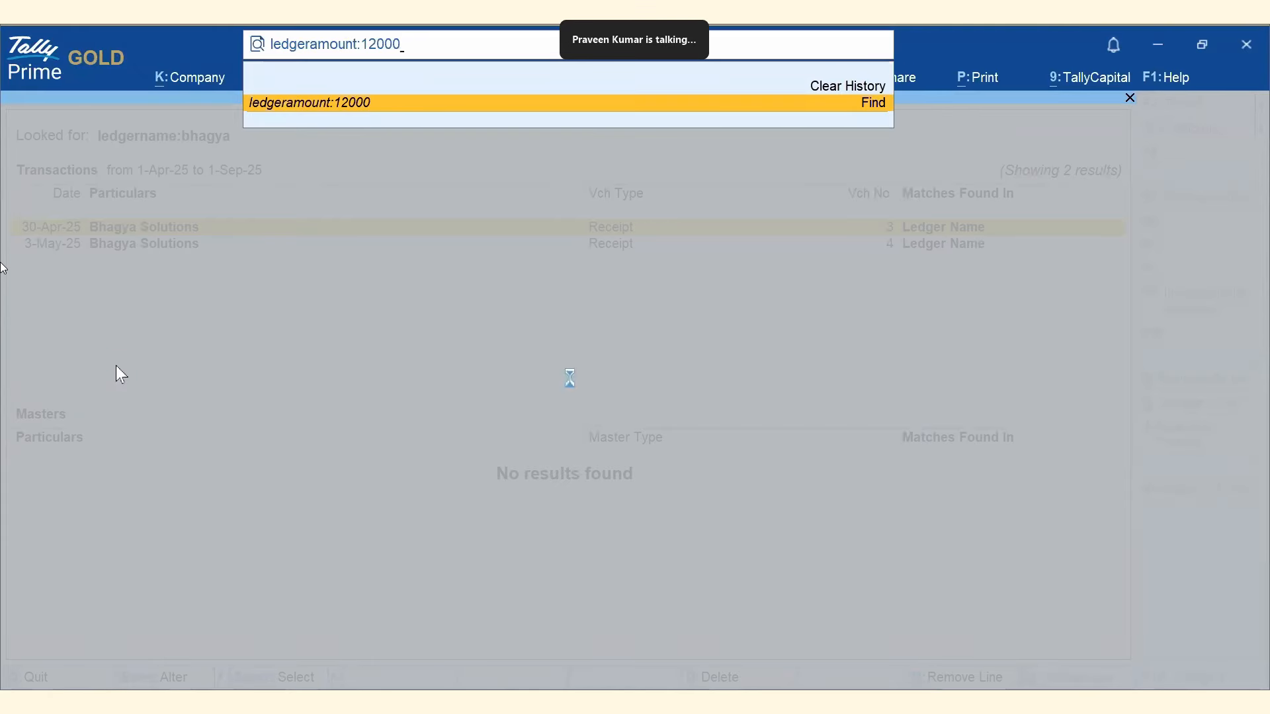
key(Return)
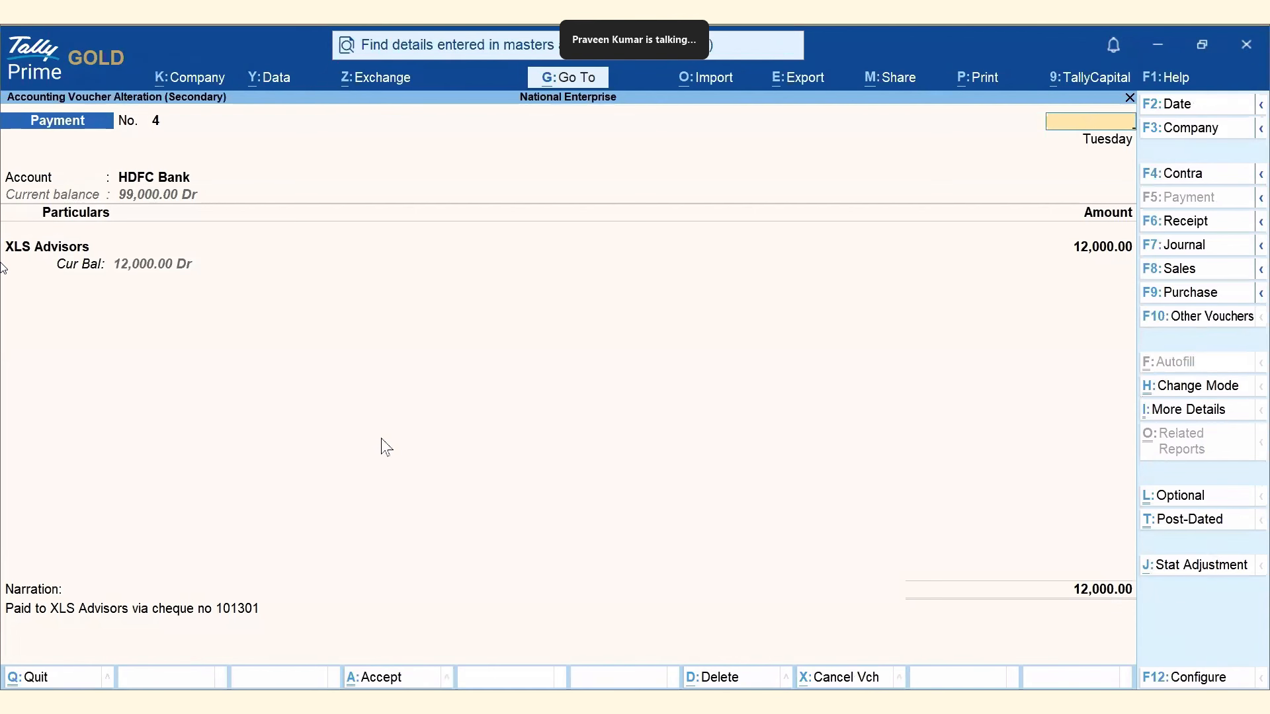
key(Escape)
key(y)
key(Escape)
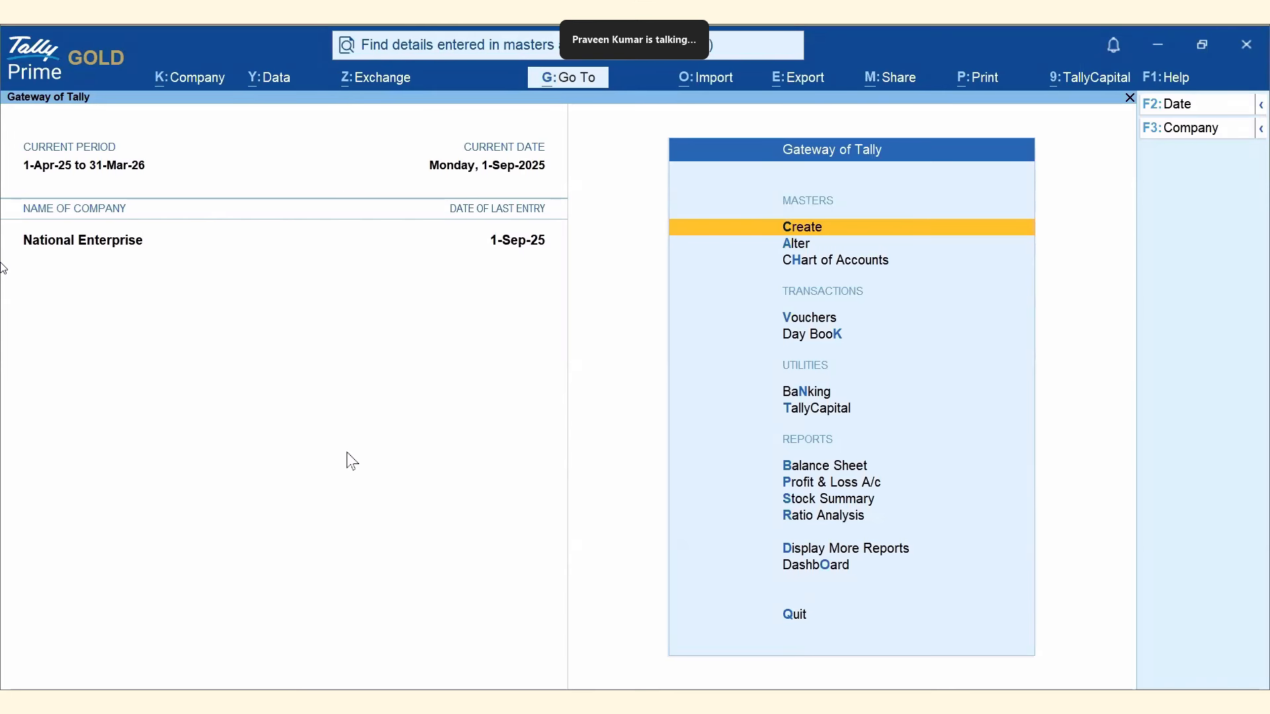
Search 'ledgername:bhagya & itemname:samsung' and inspect the matching Sales voucher 8.
click(481, 60)
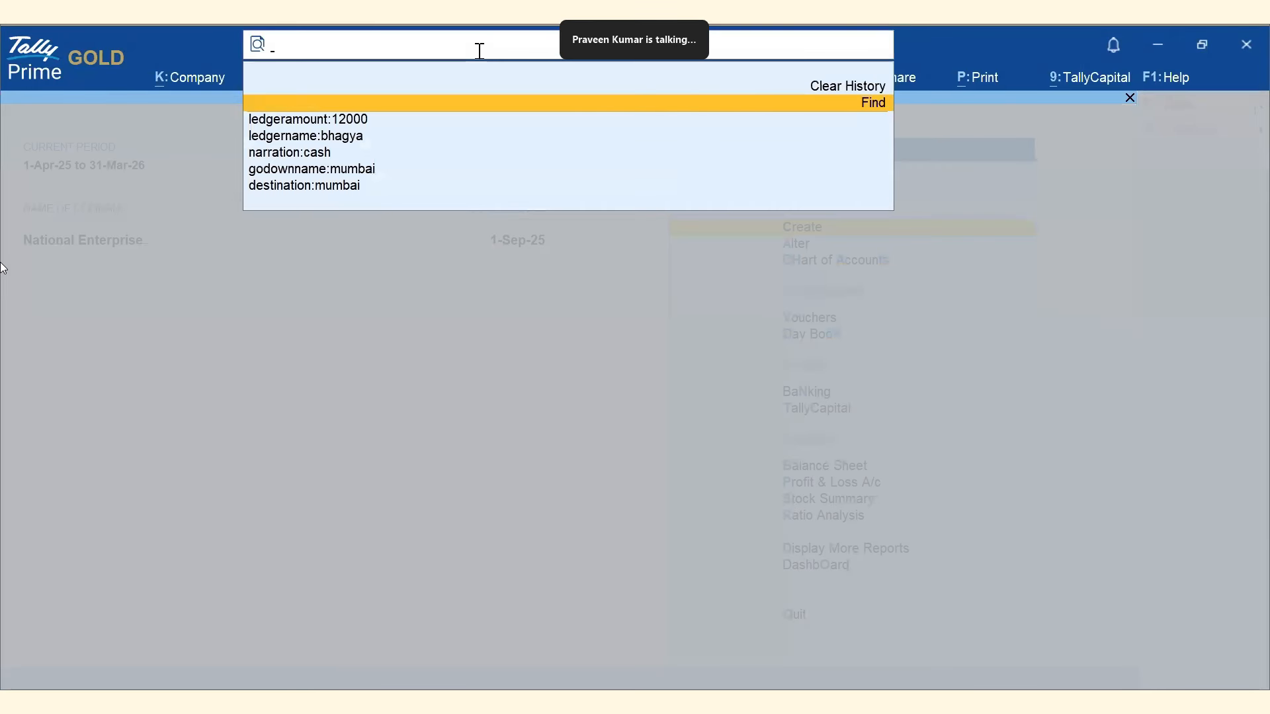
text(l)
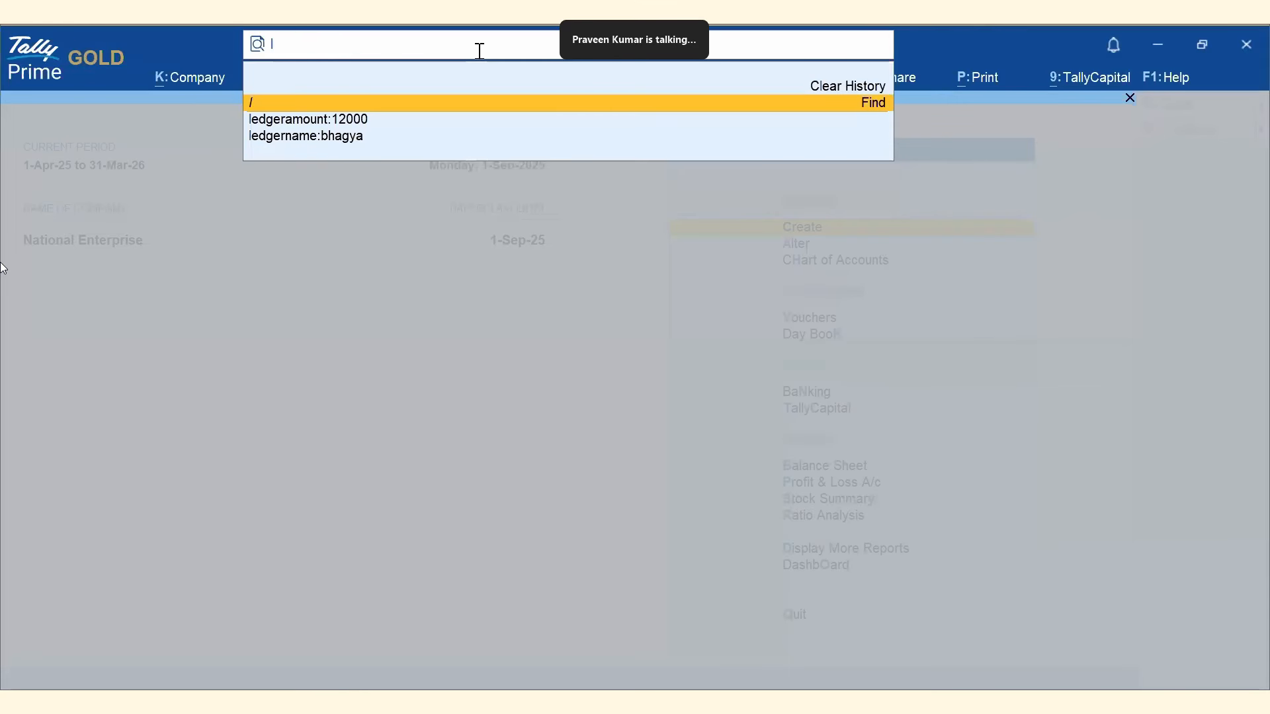
text(edg)
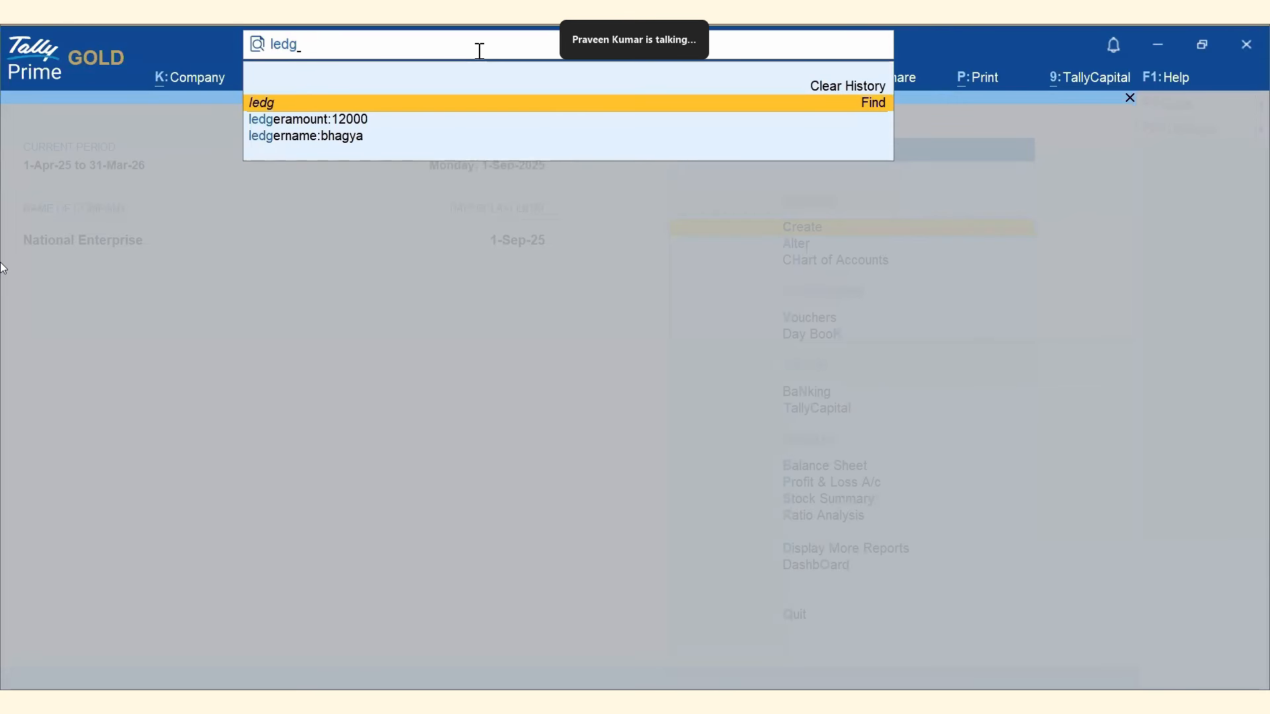
key(Down)
key(Down)
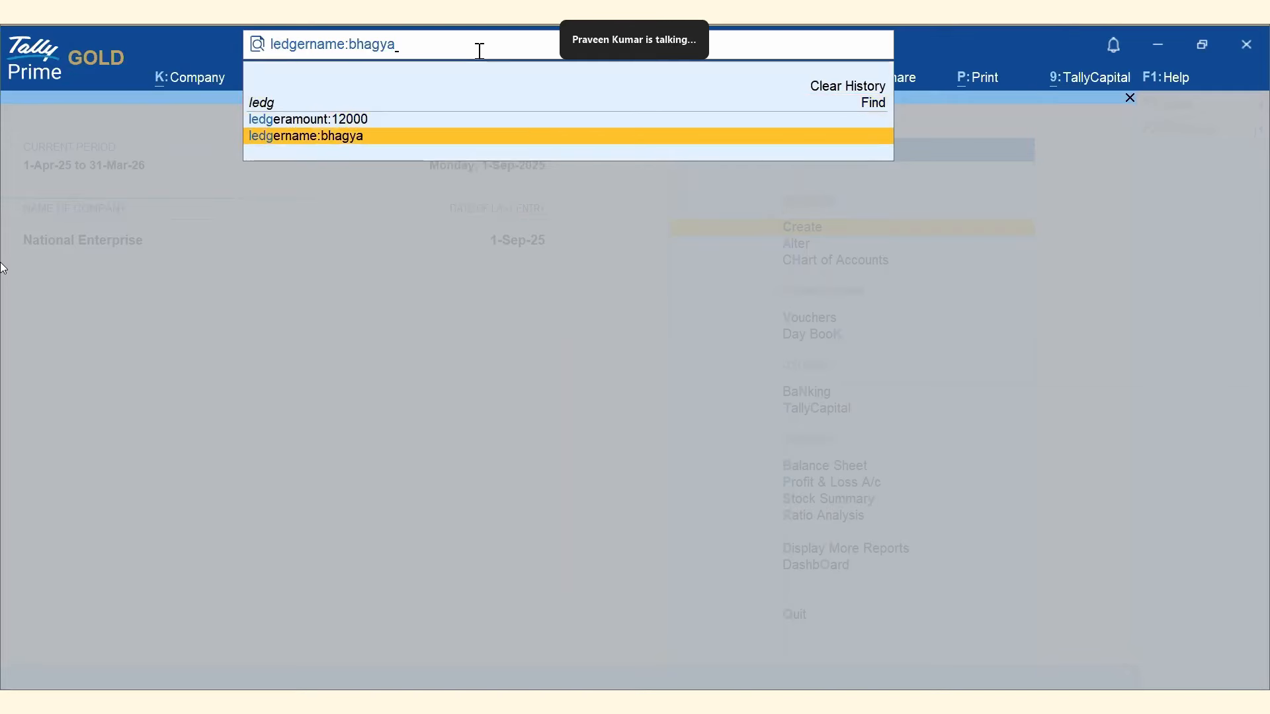
key(Return)
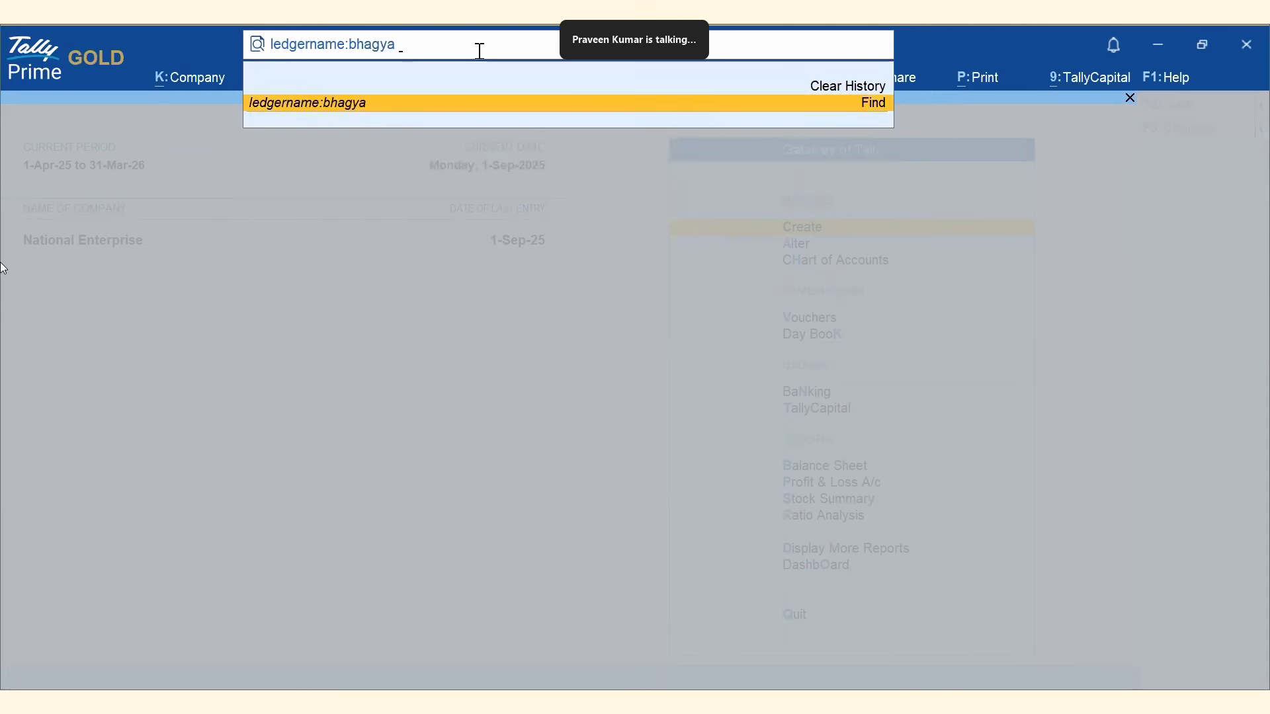
text(& itemnam)
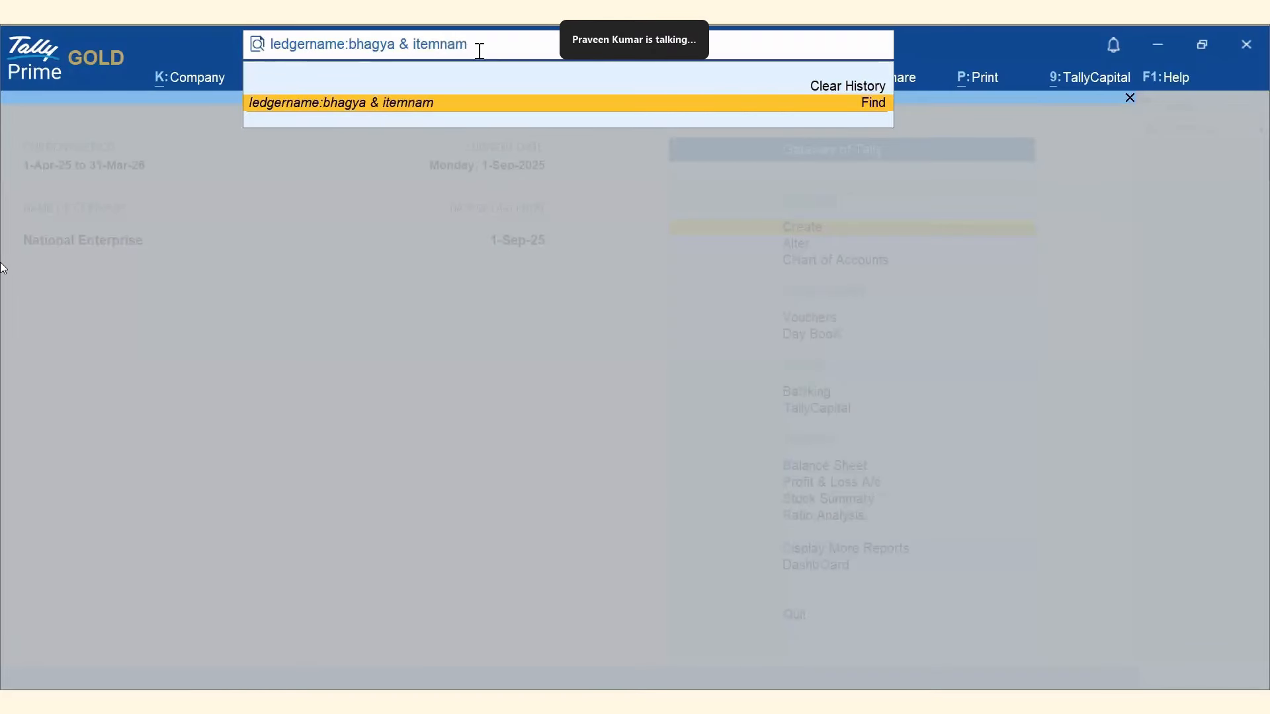
text(e:samsung)
key(Return)
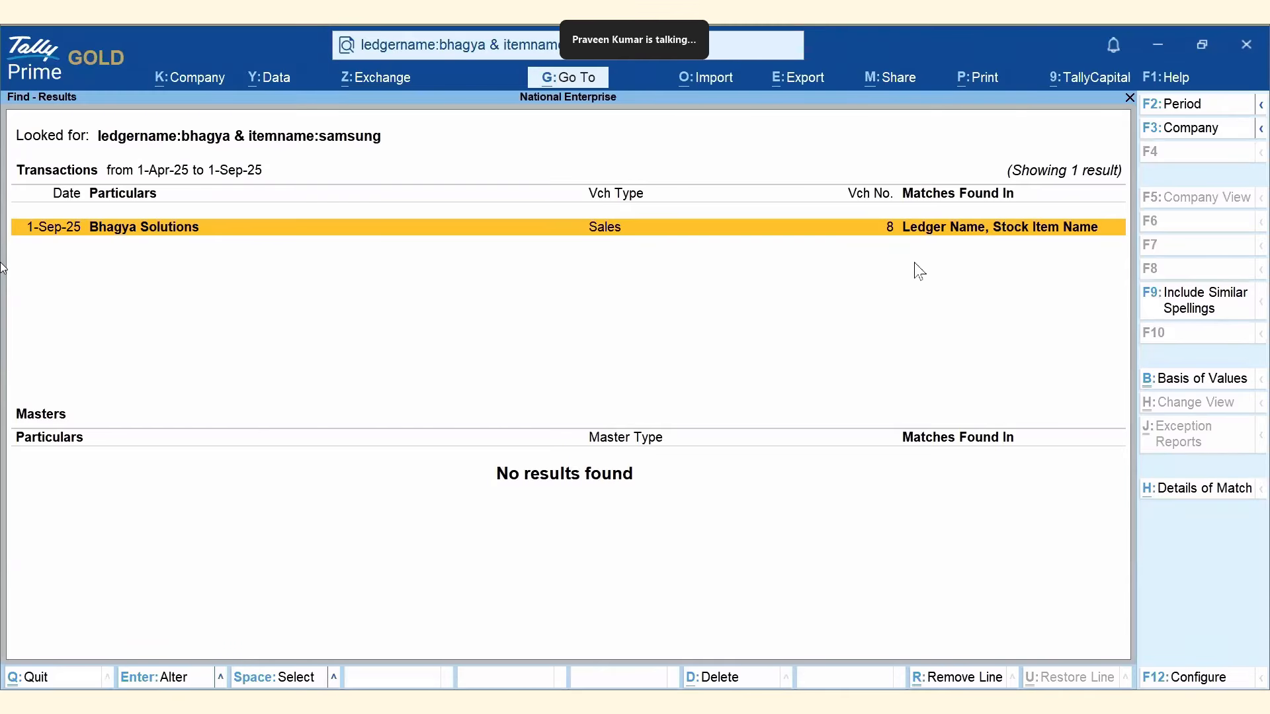
key(Return)
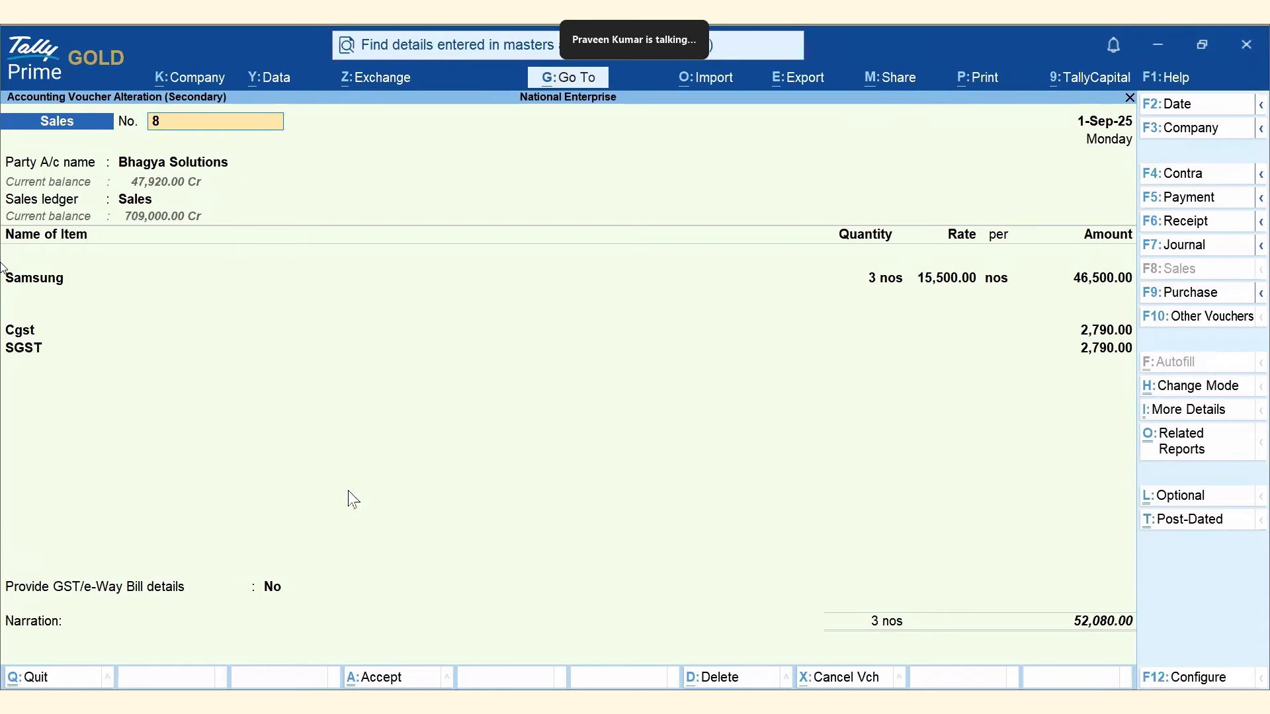
key(Escape)
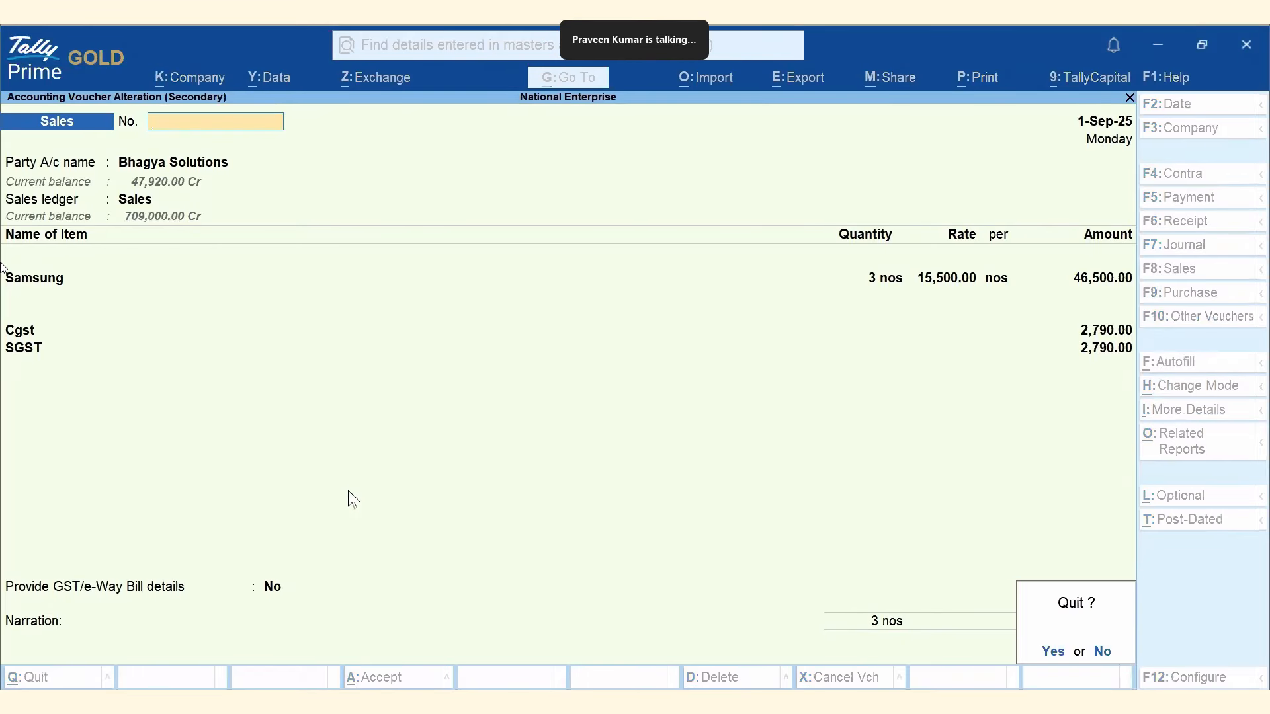
key(y)
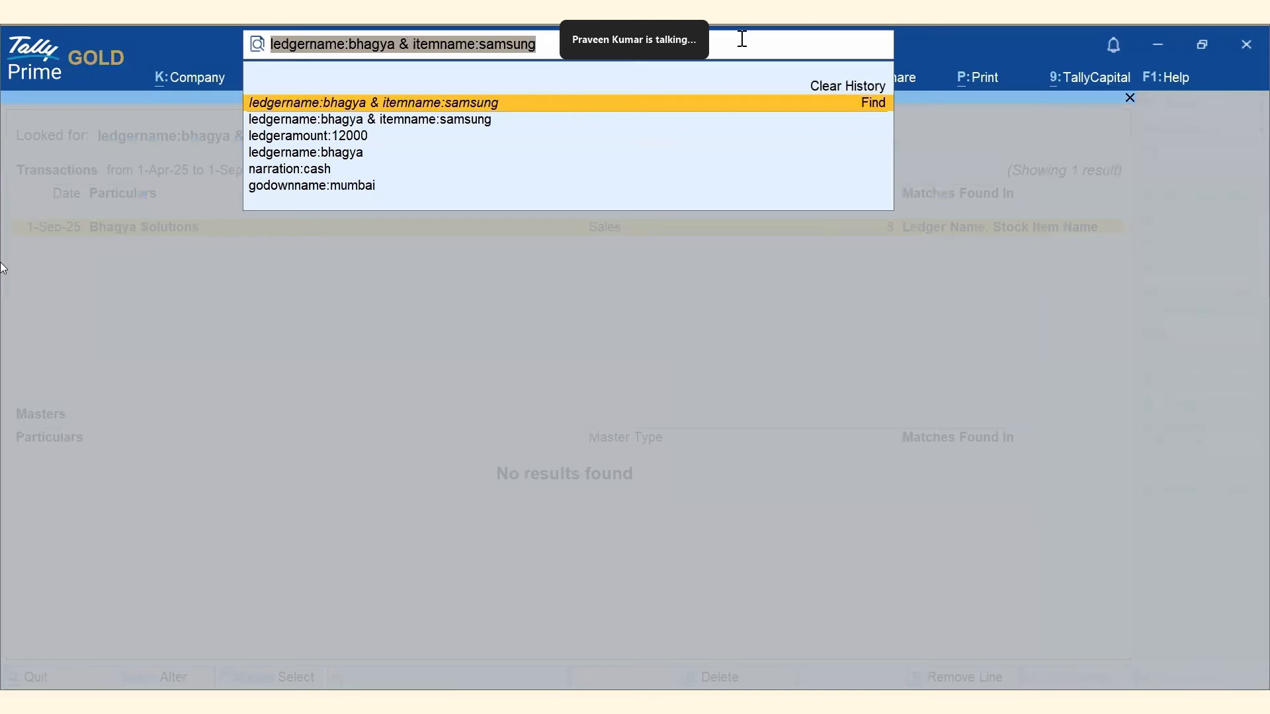
Change the query's & to | so results match ledger bhagya or item samsung.
click(740, 38)
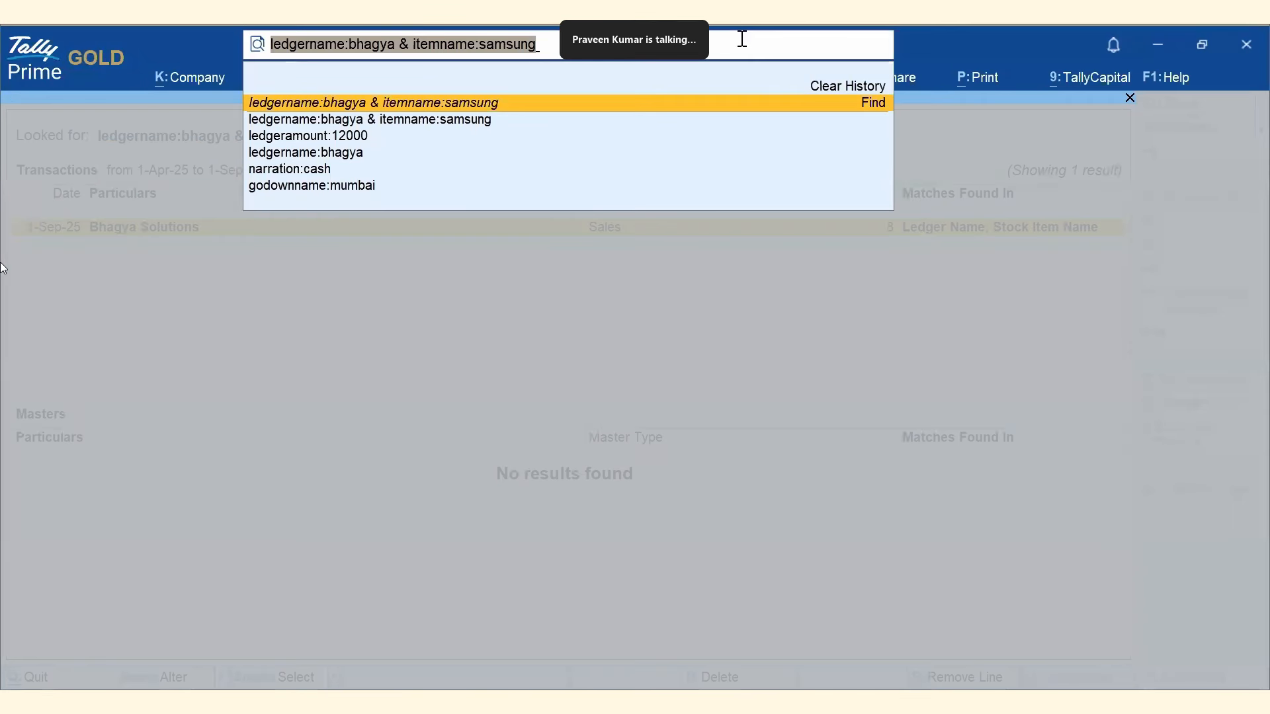
click(742, 39)
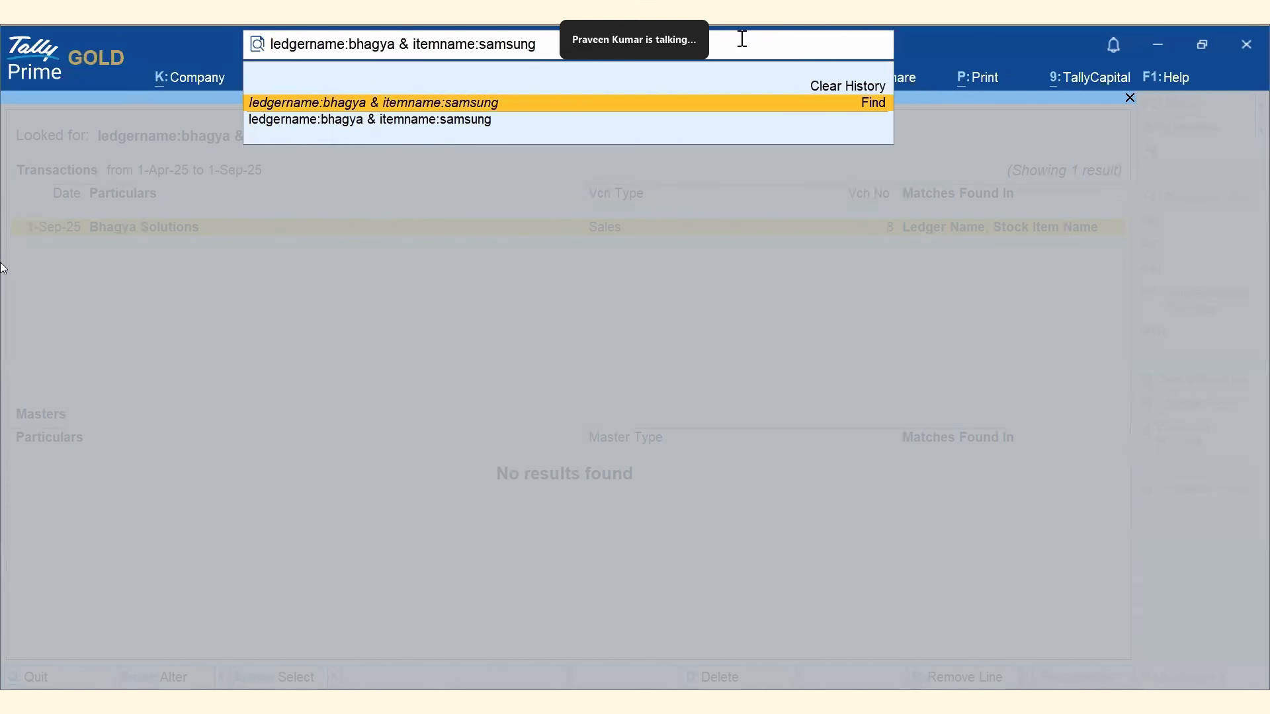
key(BackSpace)
key(BackSpace)
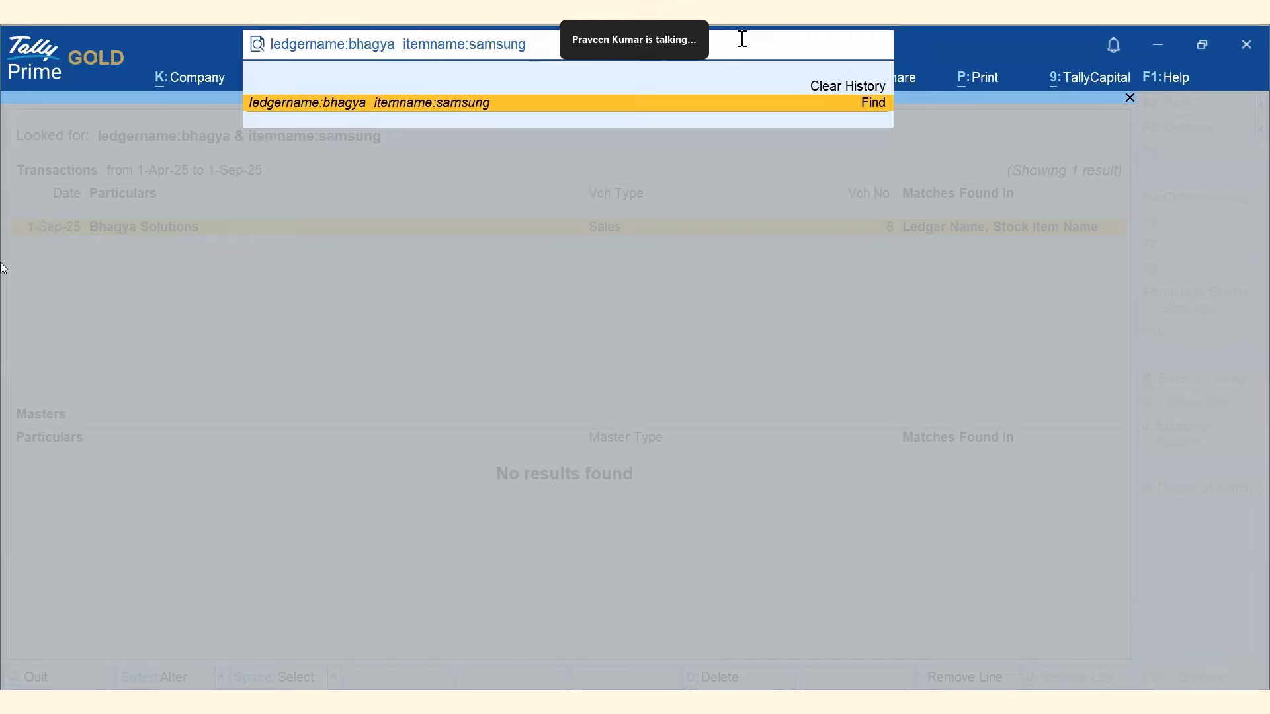
text(|)
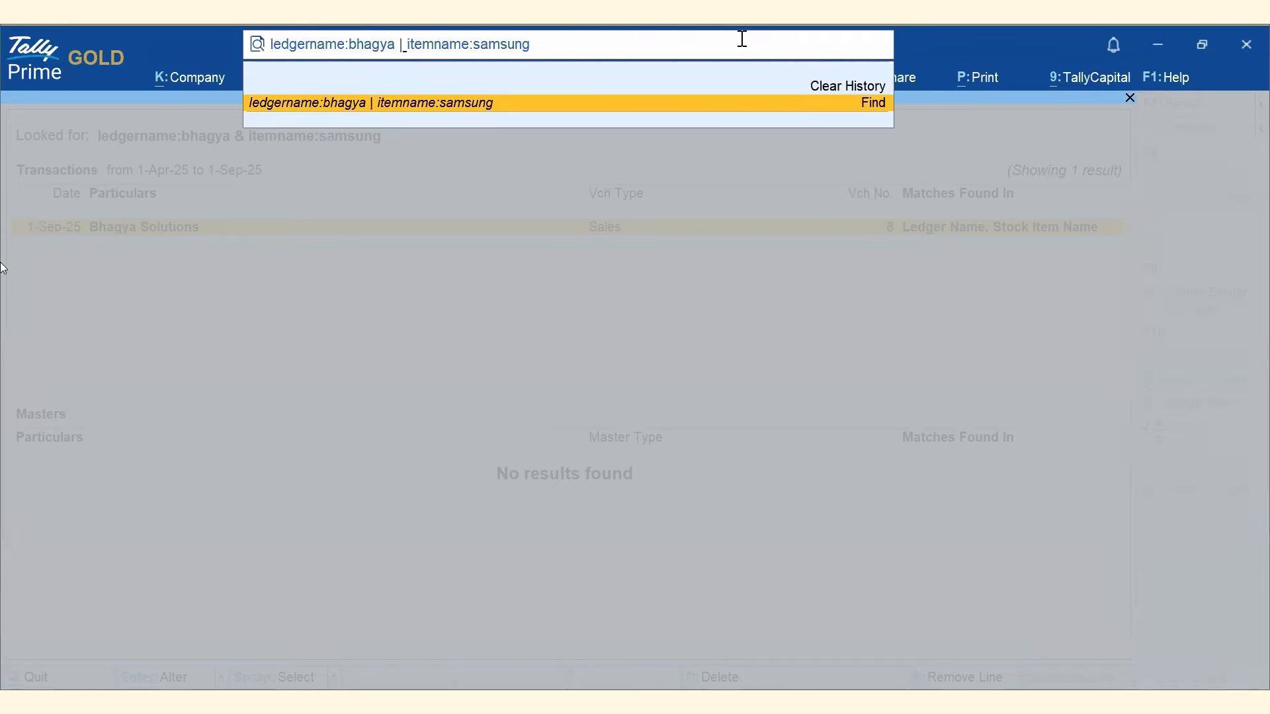
key(Return)
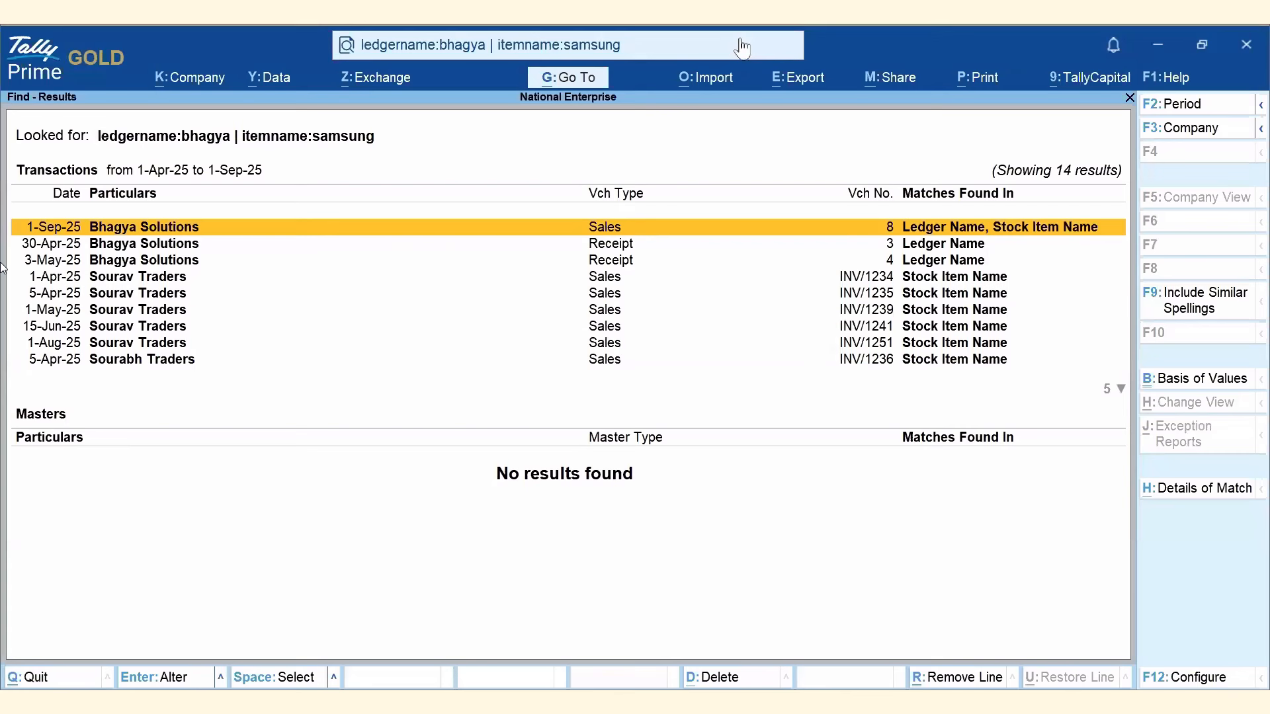
Scan the 14 results and inspect the Bhagya Solutions sales voucher 8.
key(Down)
key(Down)
key(Down)
key(Down)
key(Down)
key(Down)
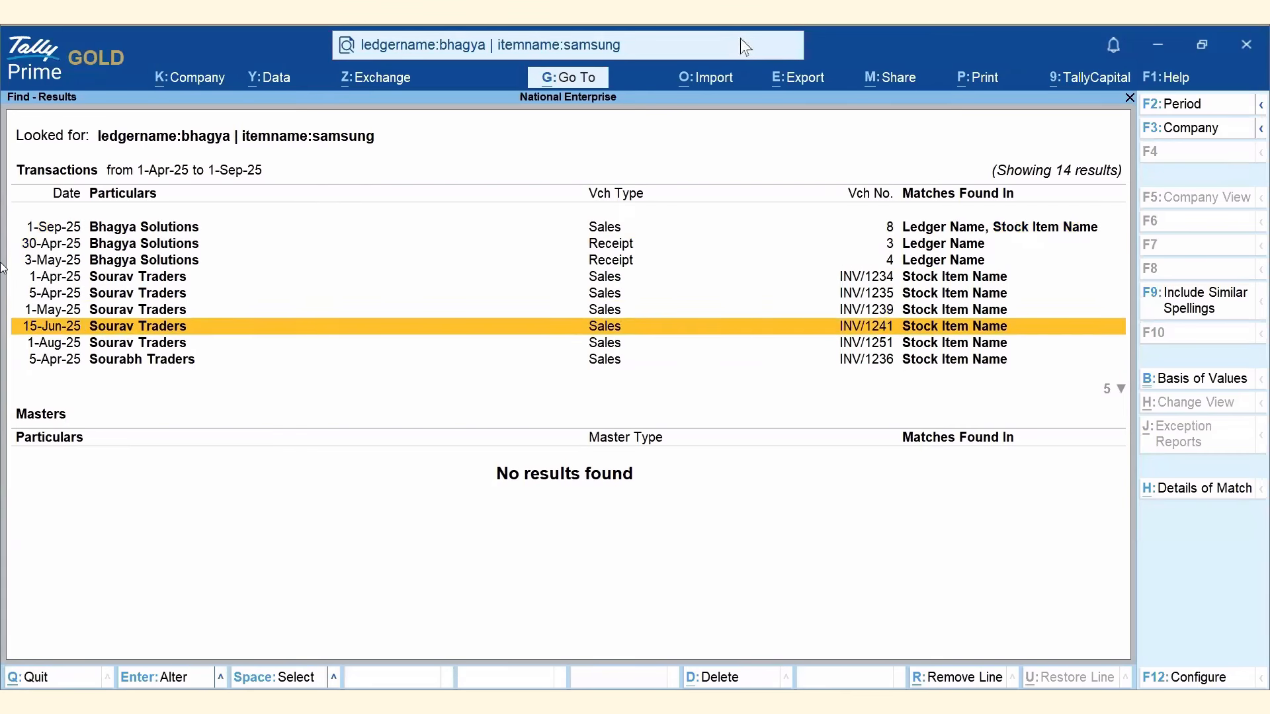
key(Down)
key(Down)
key(Down)
key(Down)
key(Down)
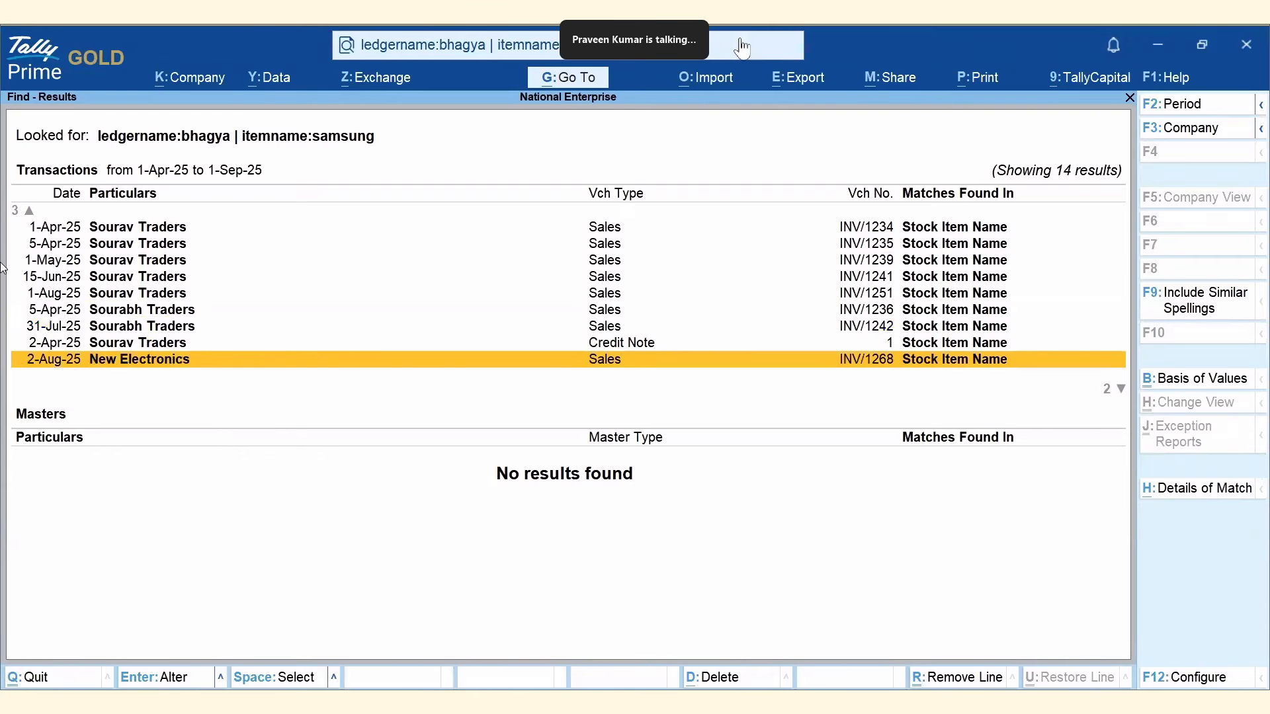
key(ctrl+Home)
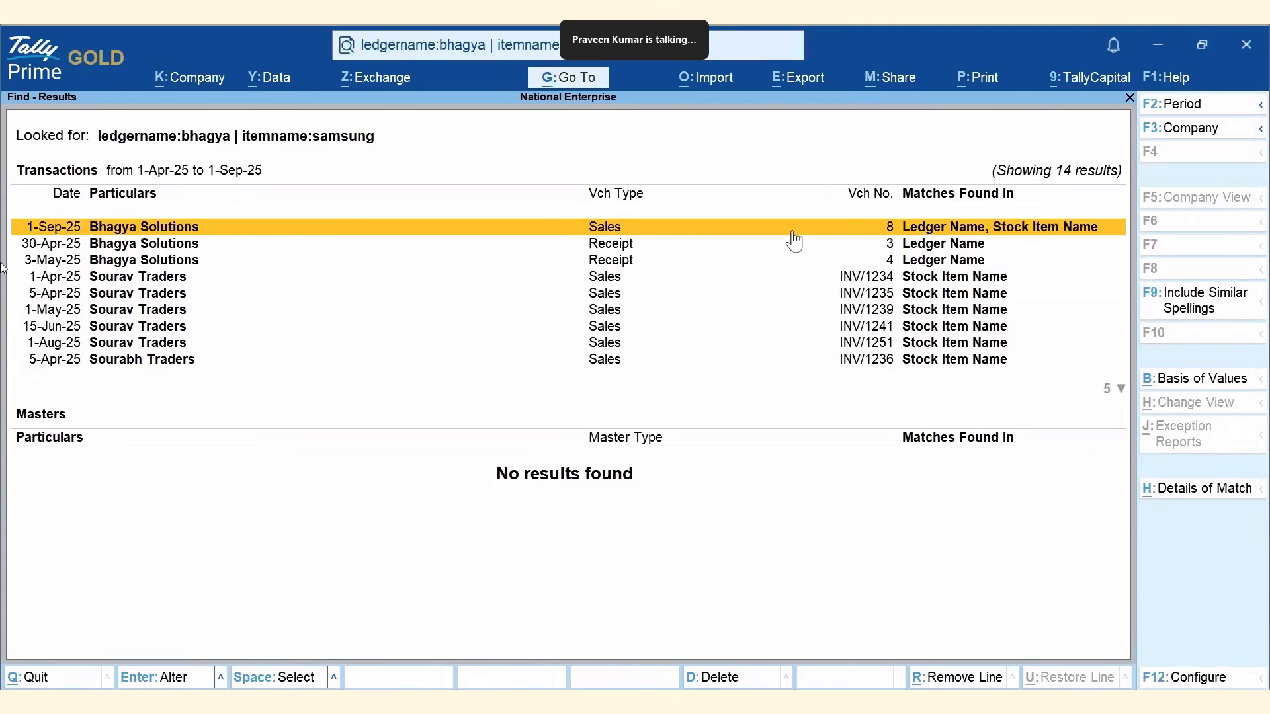
click(187, 232)
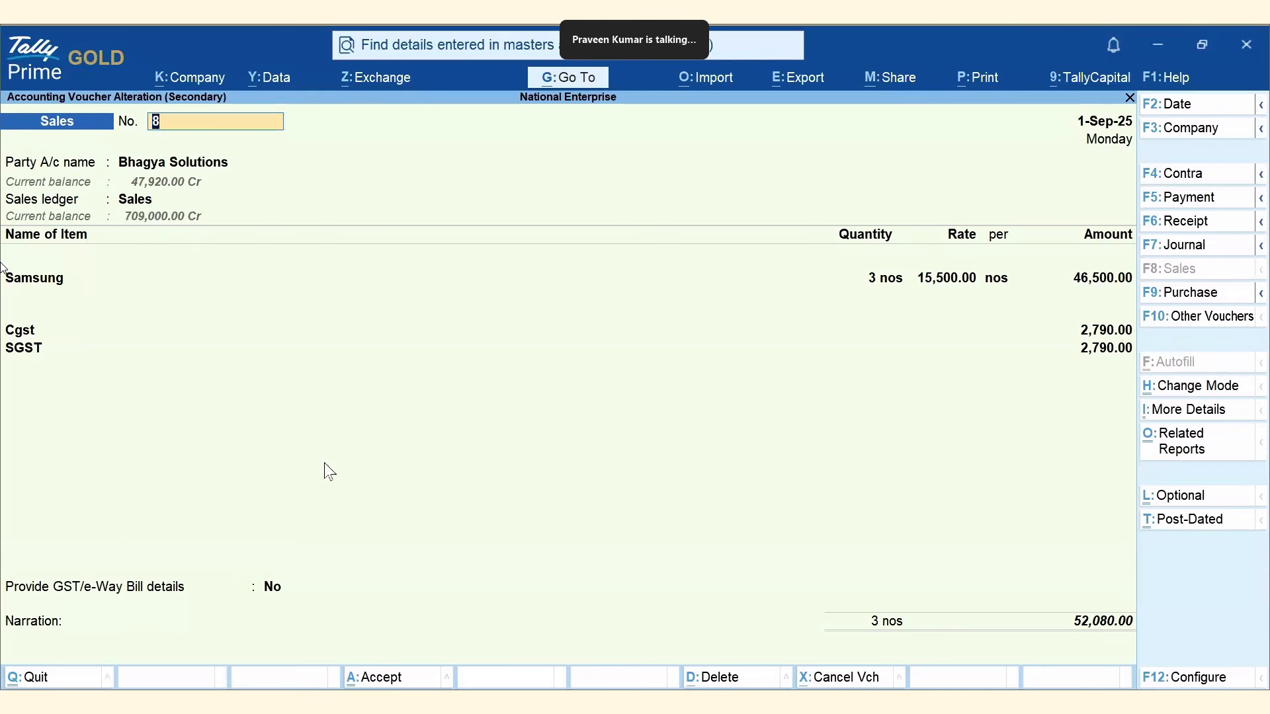
key(Escape)
key(y)
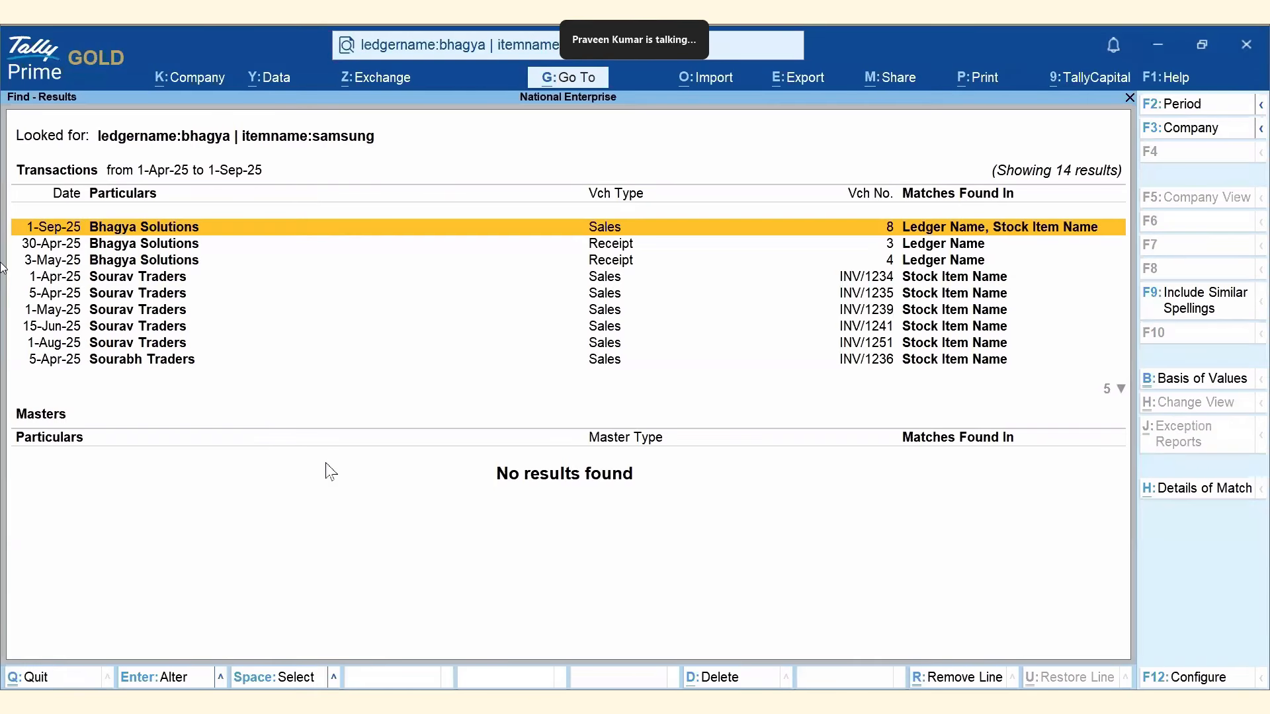
Inspect the 30-Apr-25 receipt and 1-Apr-25 Sourav Traders sales vouchers, then close the results.
key(Down)
key(Return)
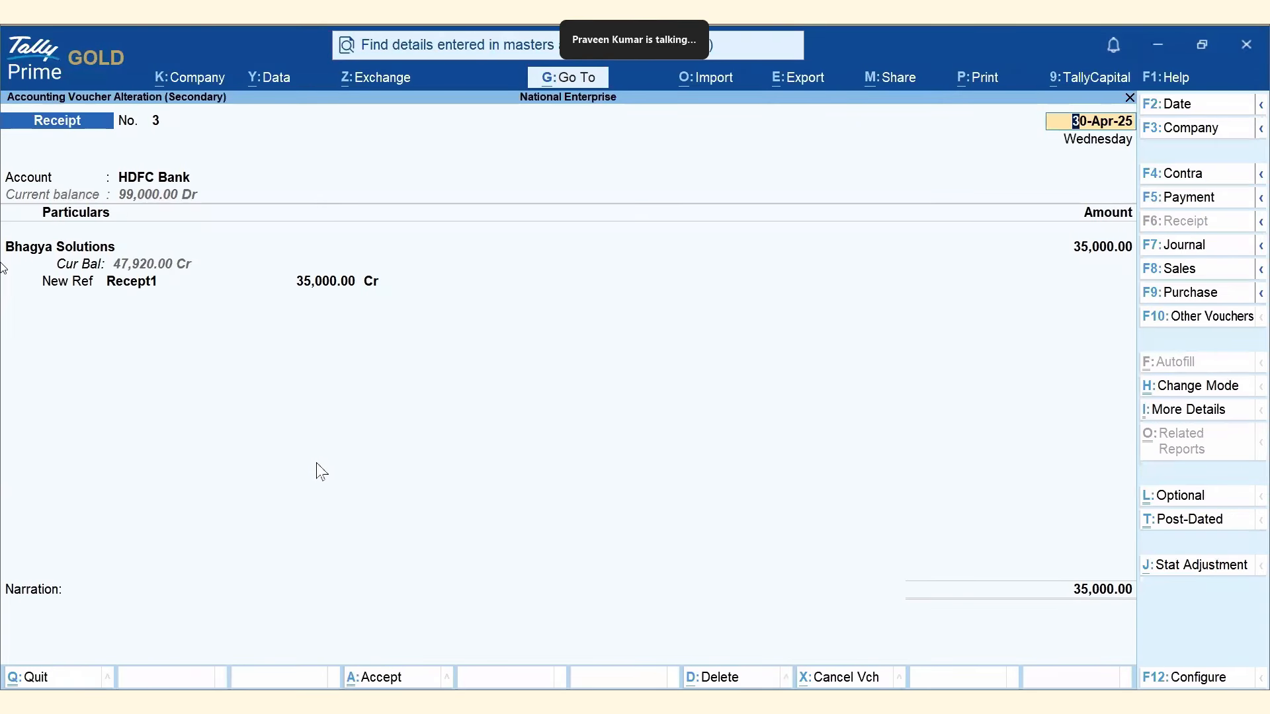
key(Escape)
key(Escape)
key(Return)
key(Down)
key(Down)
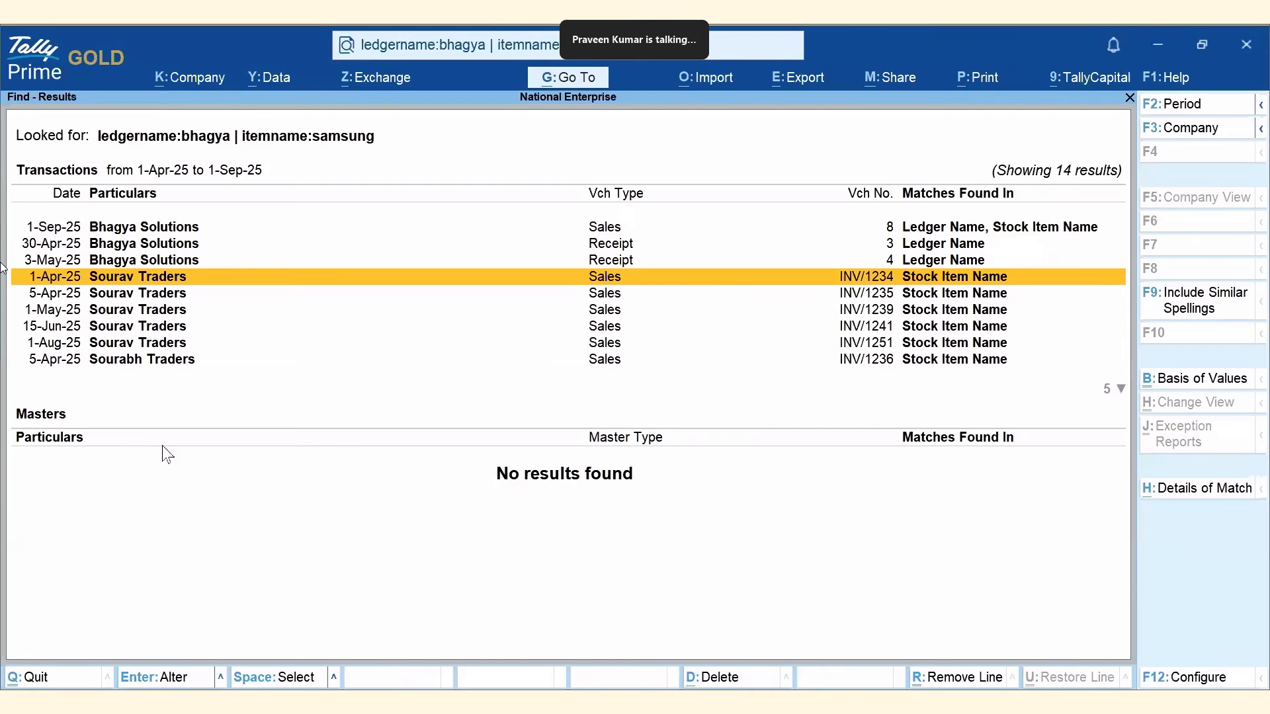
key(Return)
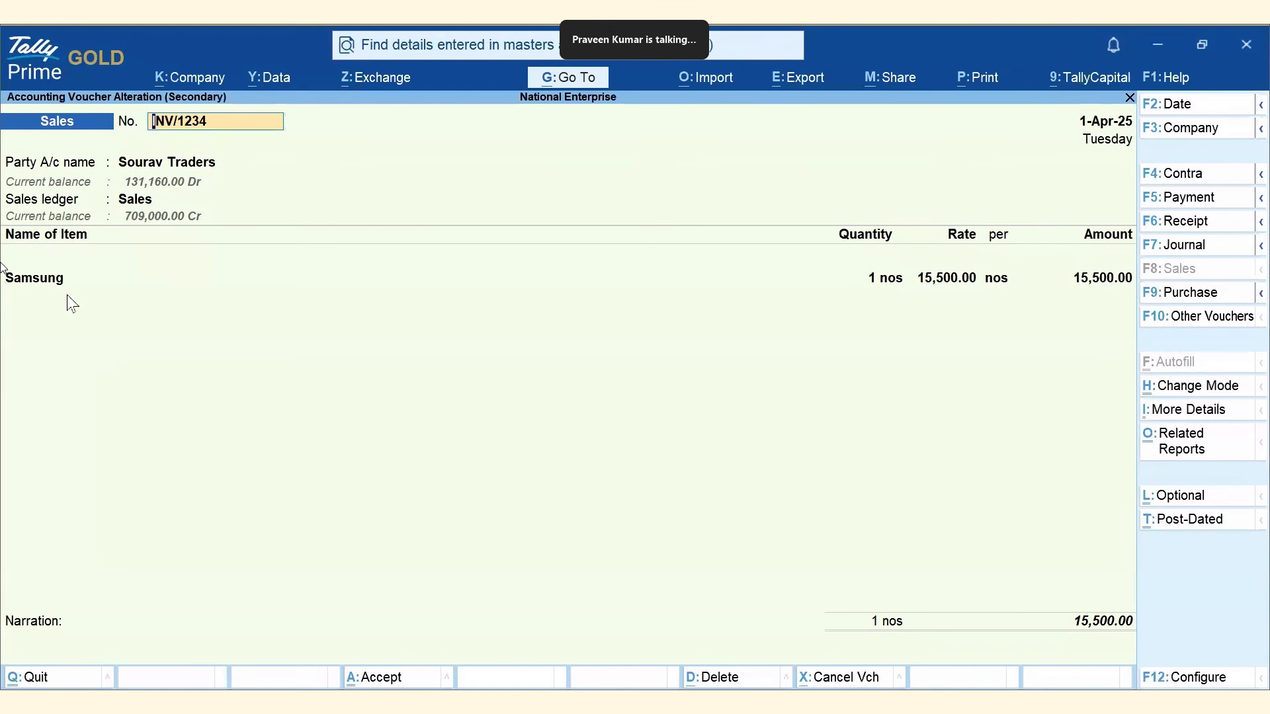
key(BackSpace)
key(Escape)
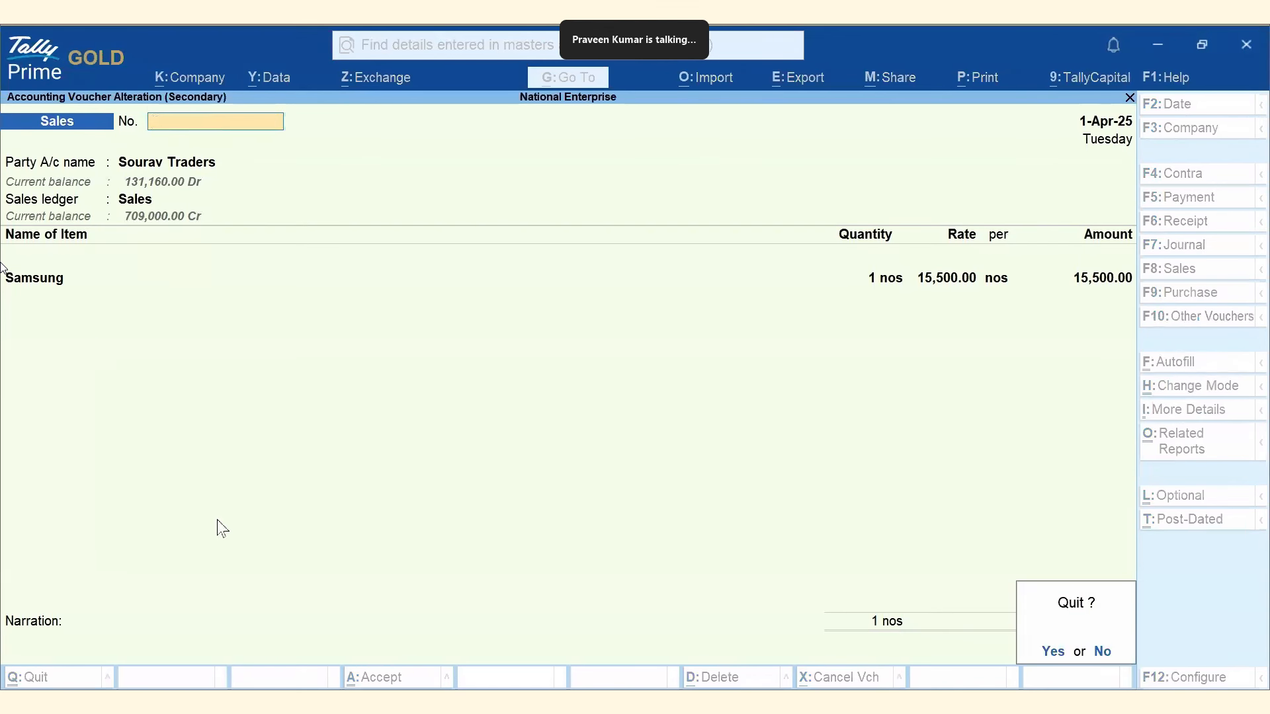
key(y)
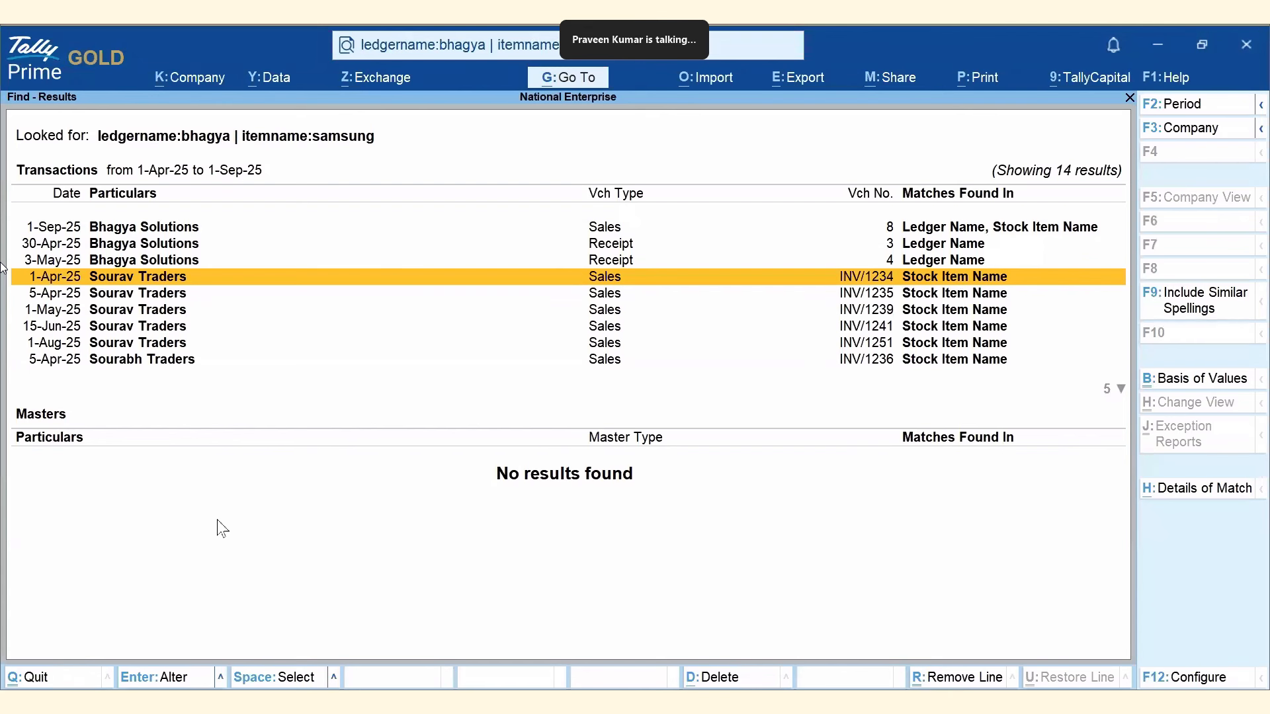
key(Escape)
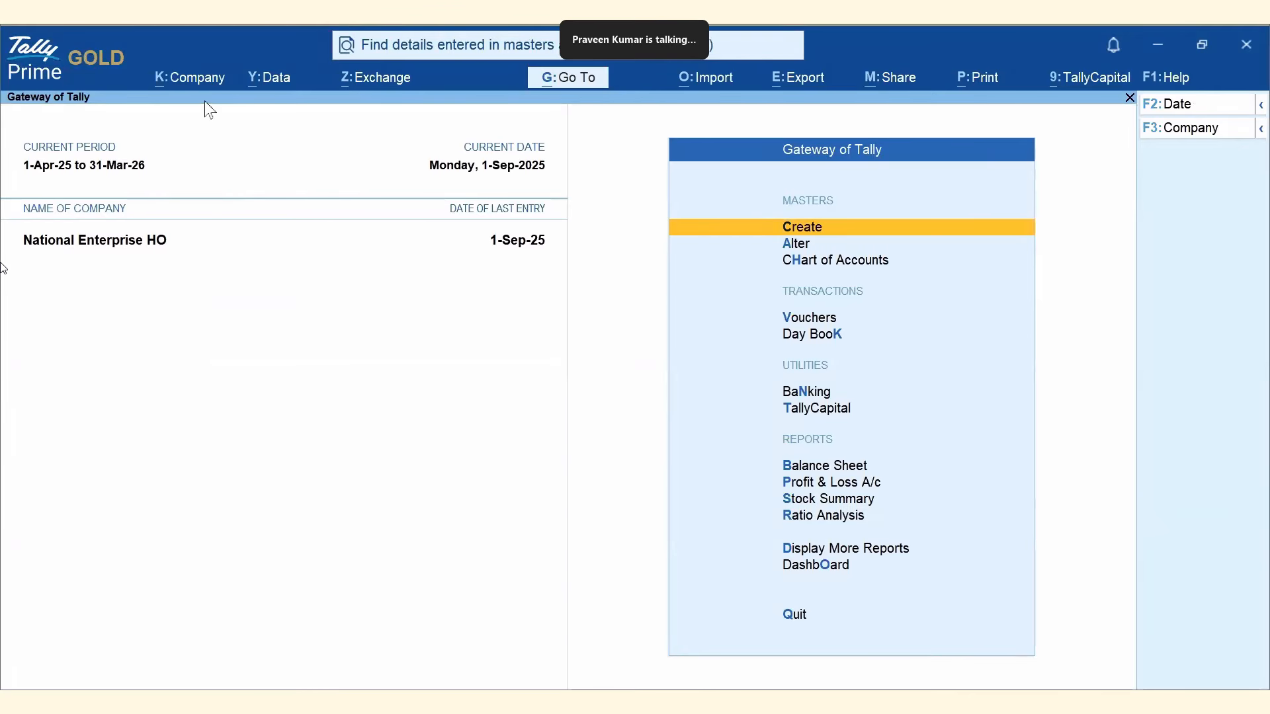
Select National Enterprise Delhi from the List of Companies to load it alongside HO.
click(201, 82)
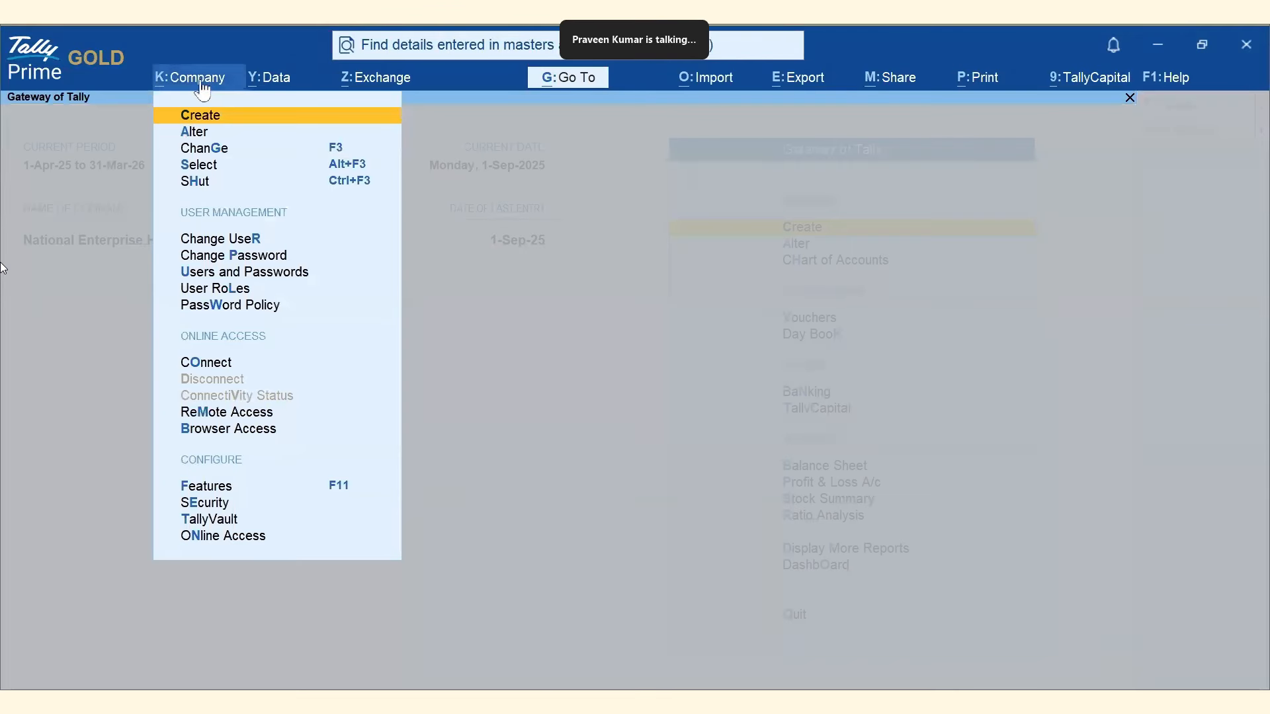
click(209, 169)
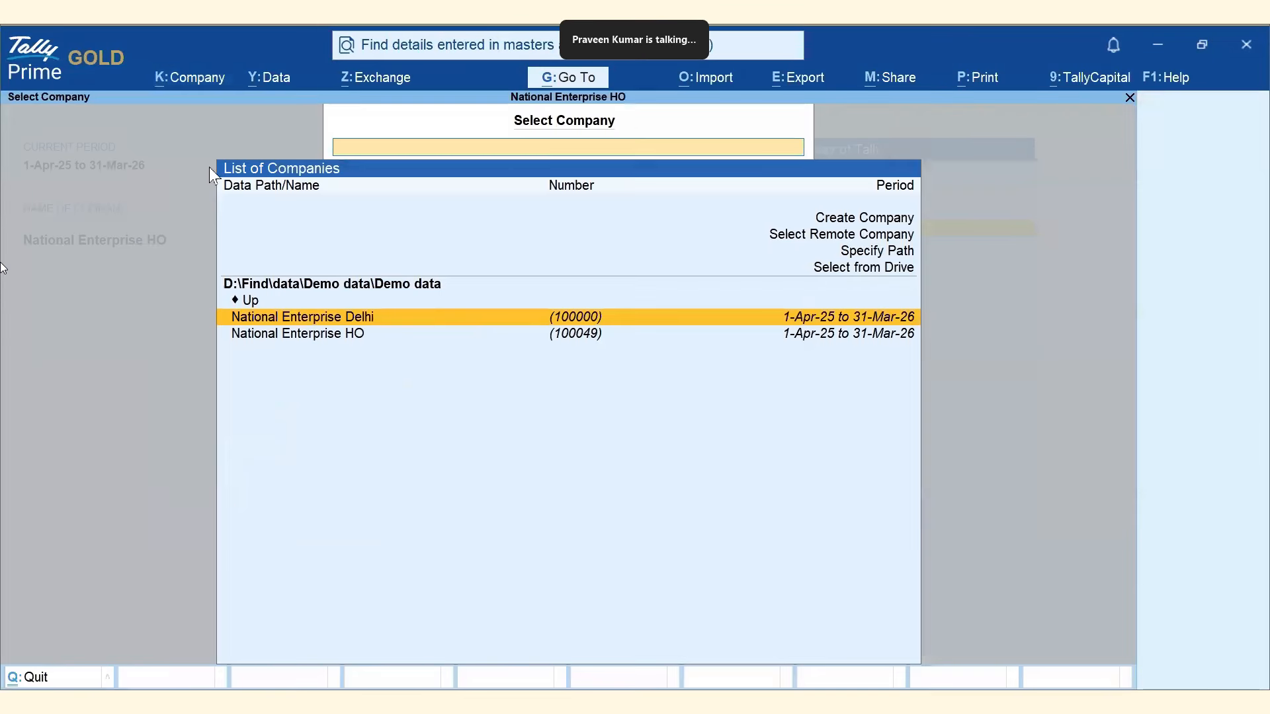
click(372, 319)
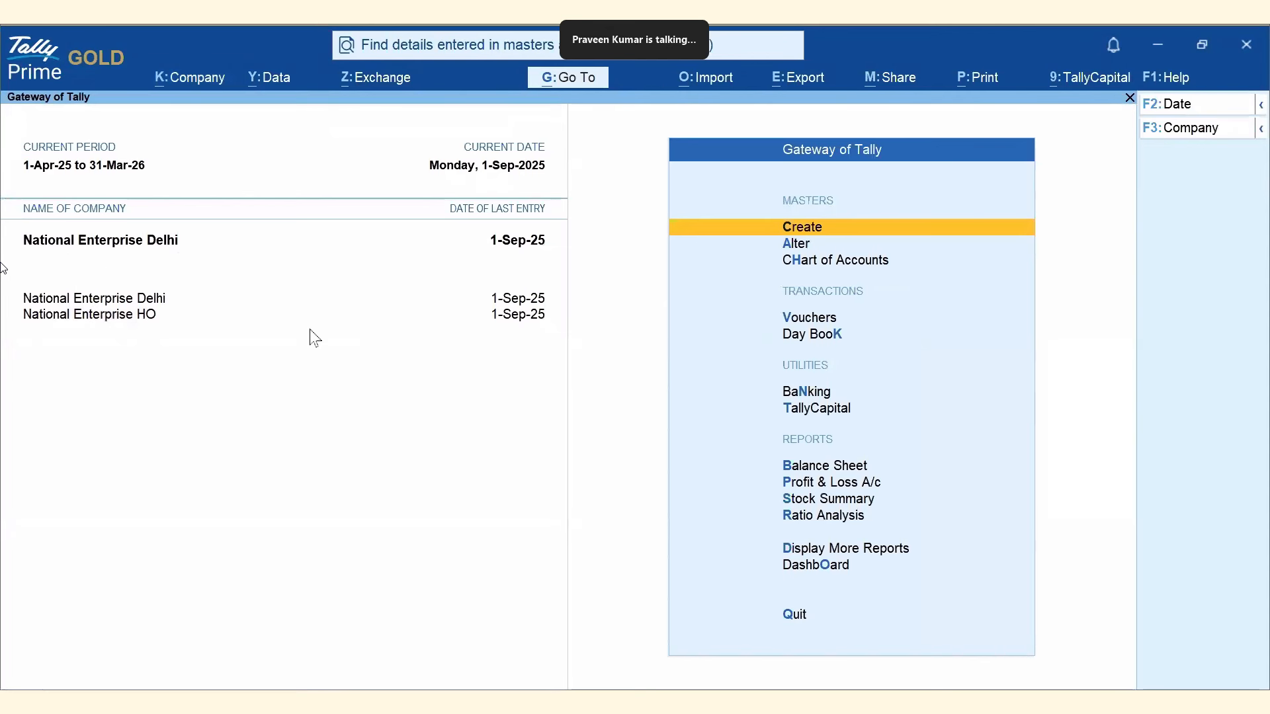
click(479, 54)
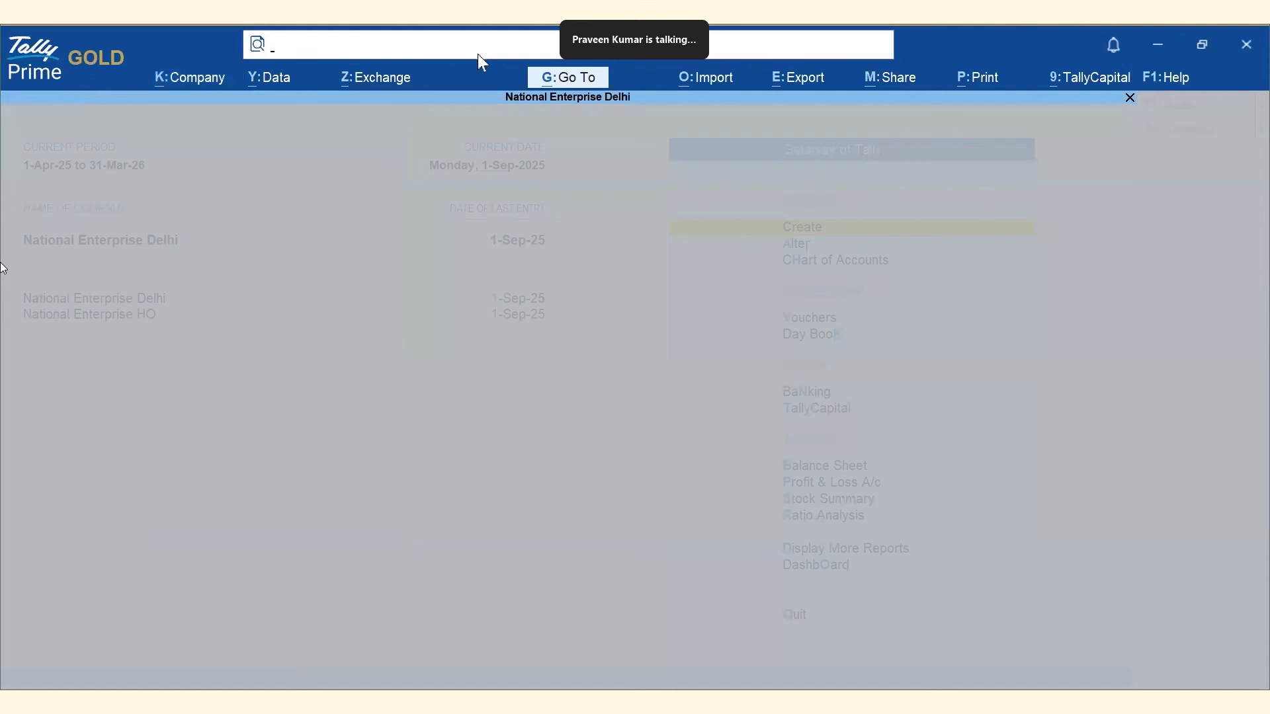
text(bhagya)
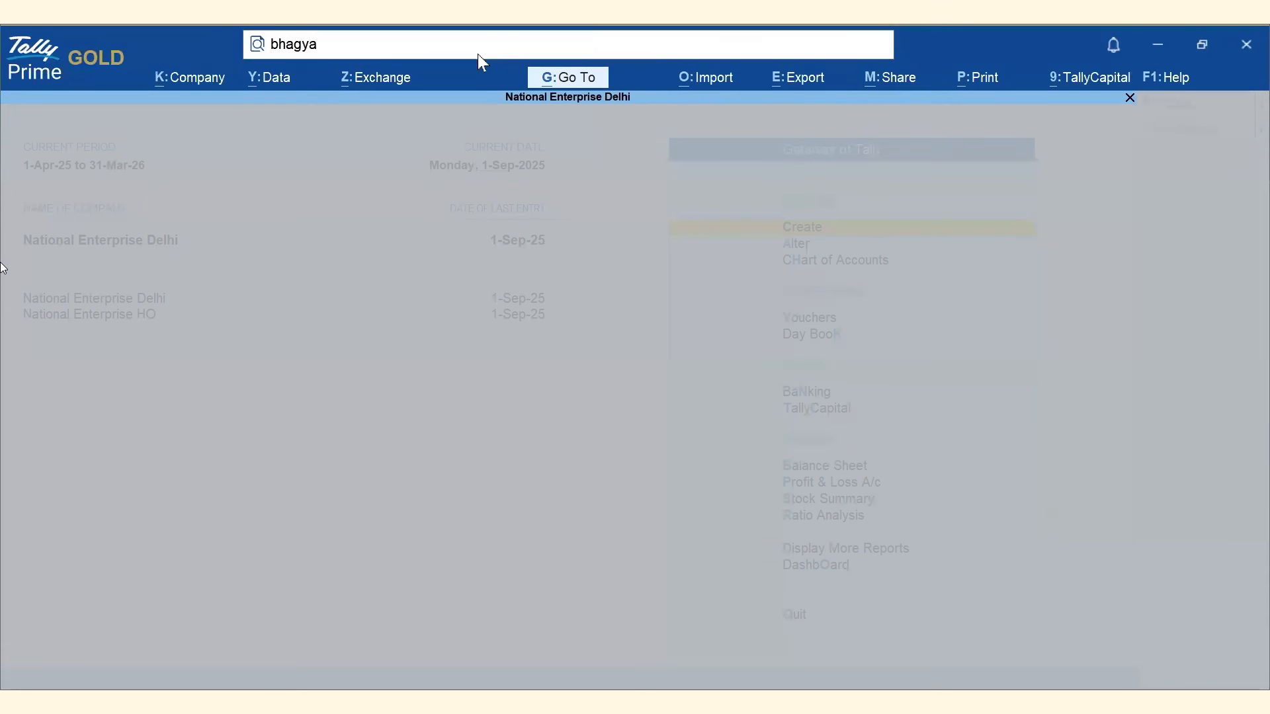
key(Return)
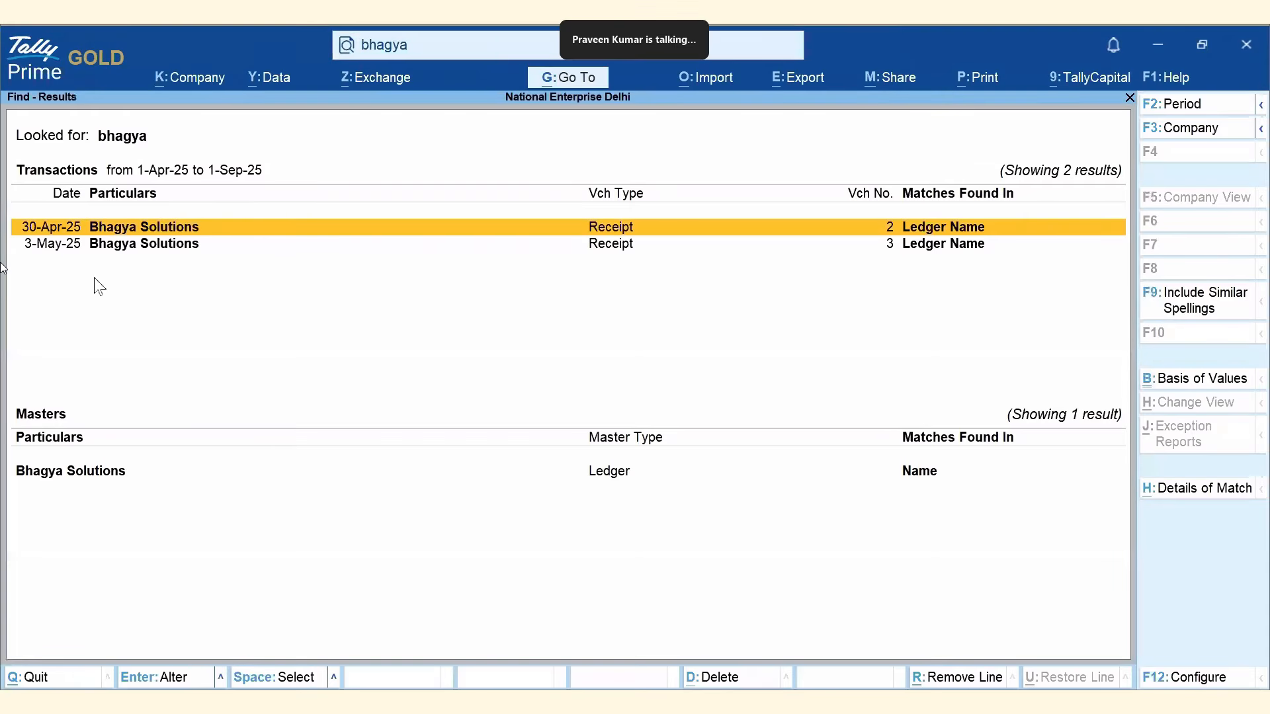
click(1200, 130)
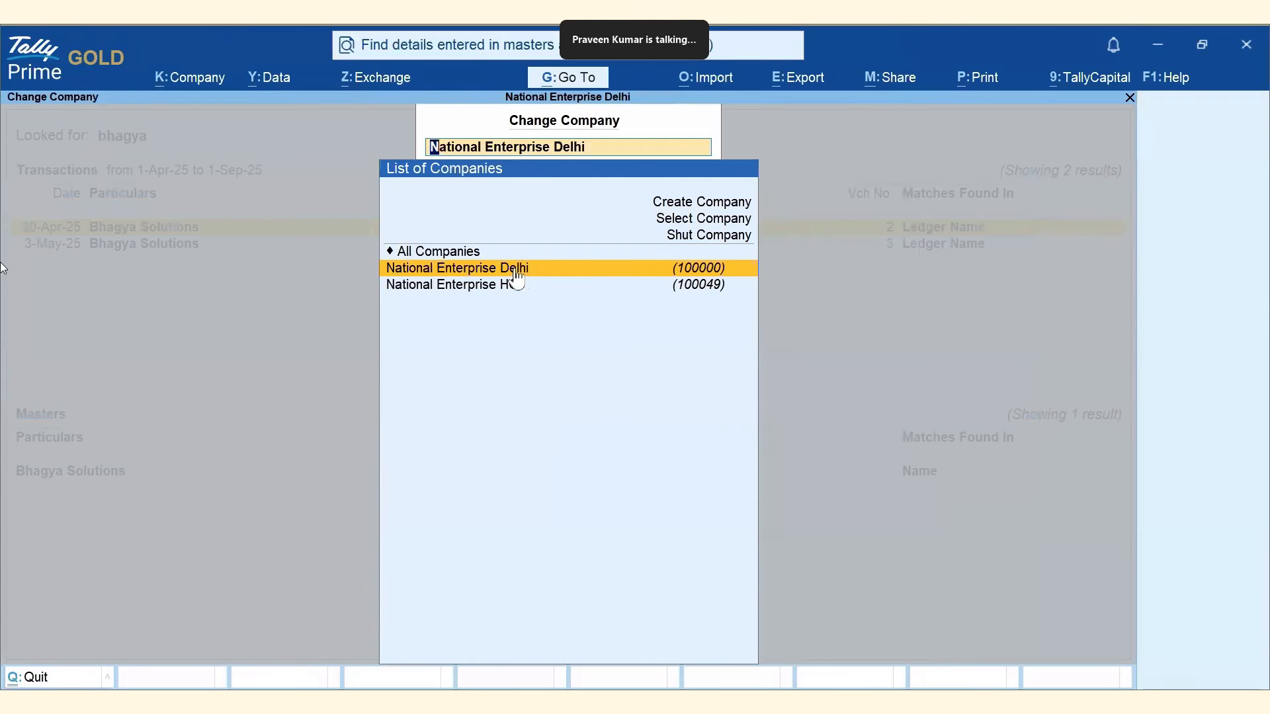
click(496, 288)
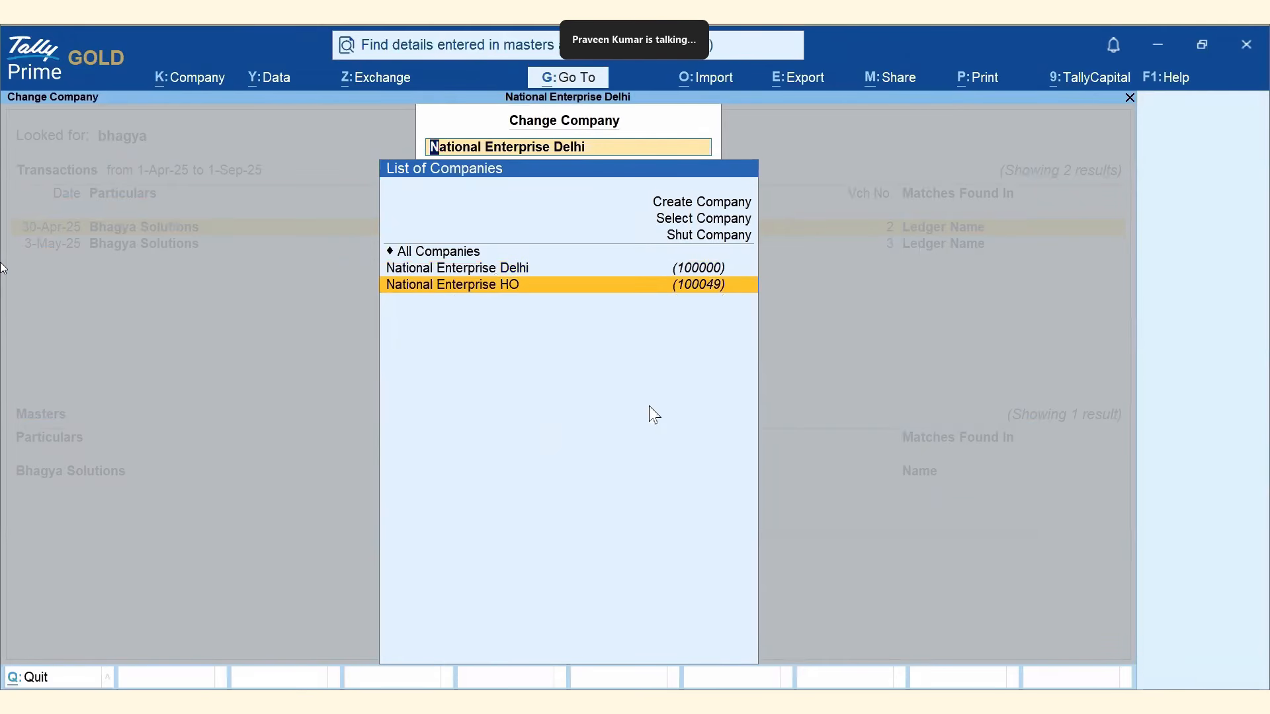
key(Return)
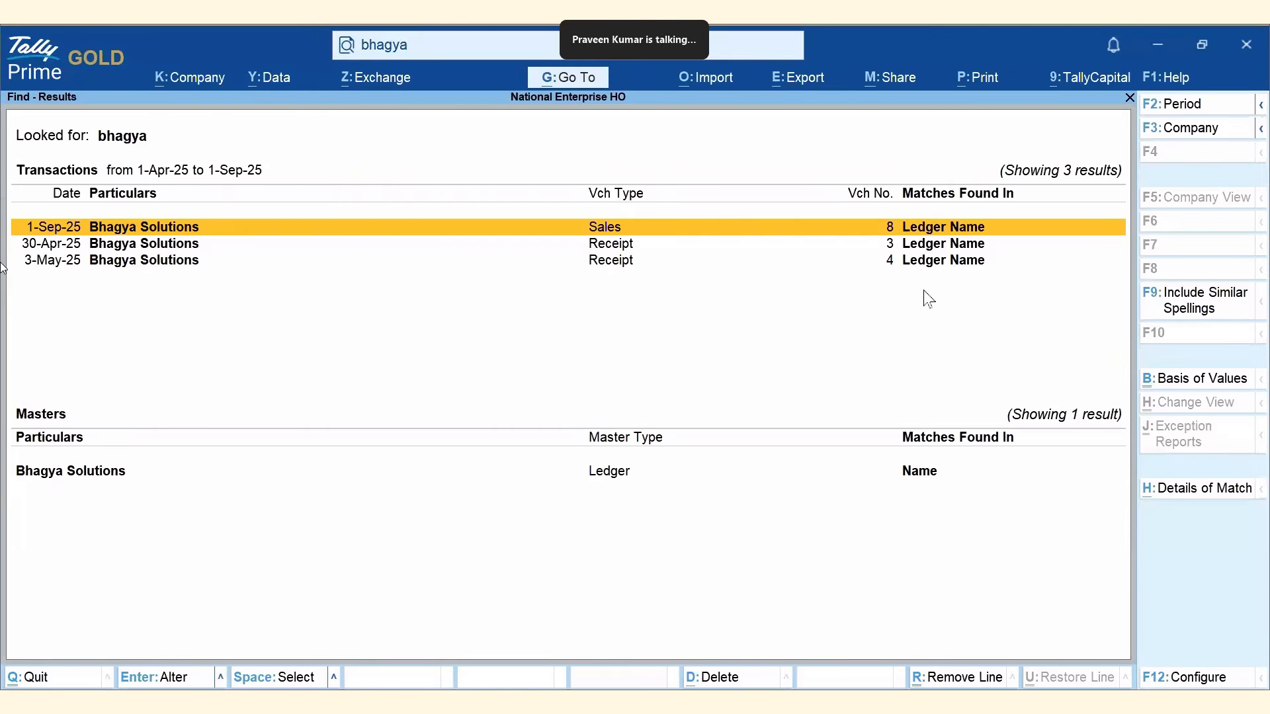
click(1177, 129)
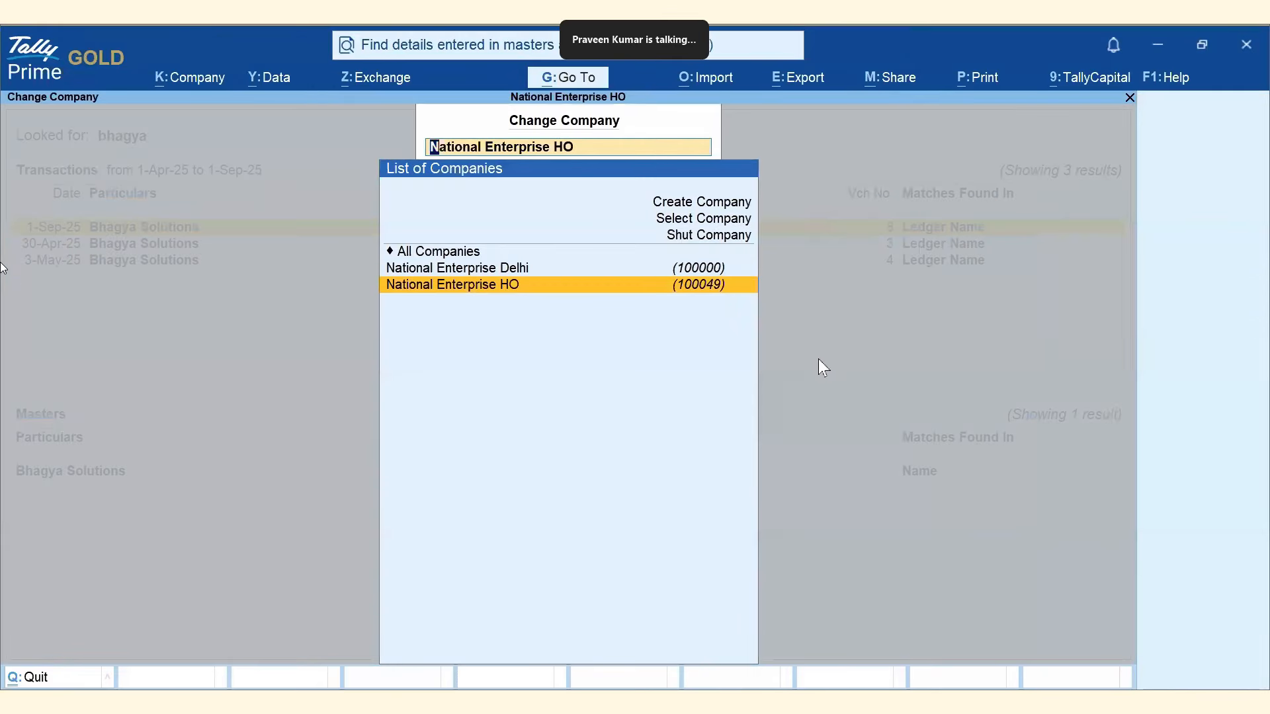
key(Up)
key(Up)
key(Return)
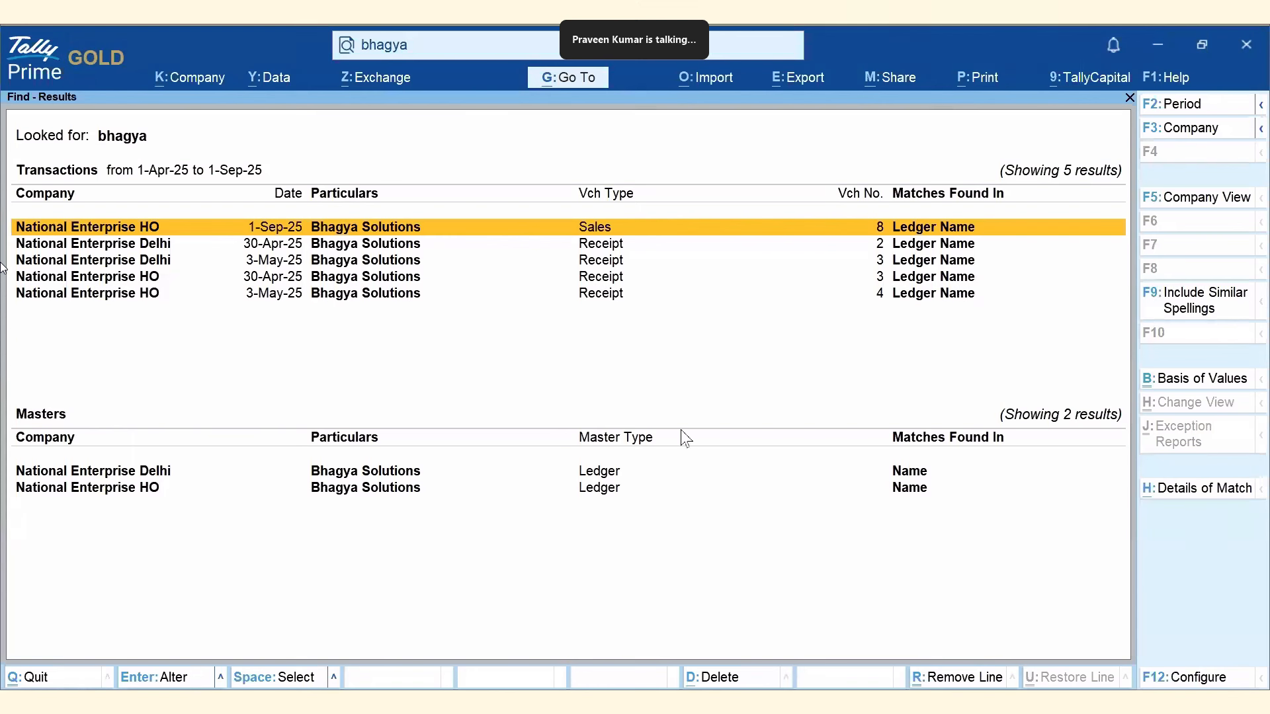
click(1208, 383)
click(542, 220)
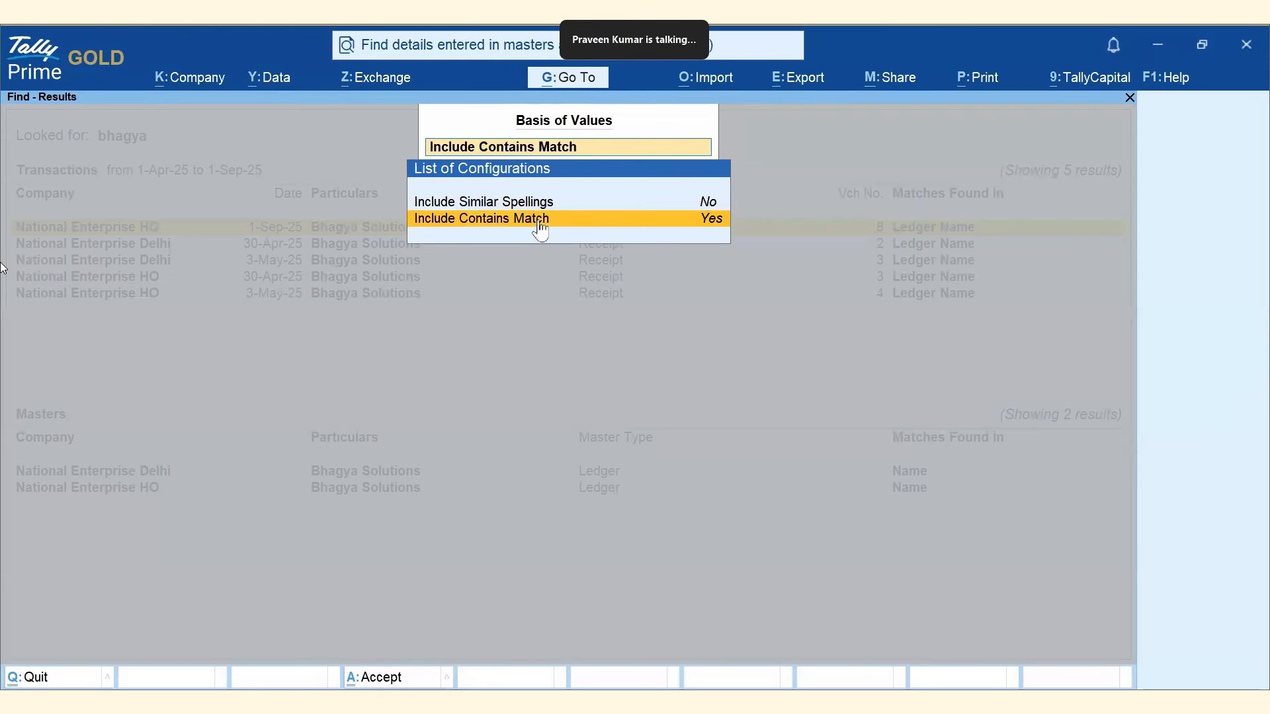
key(Escape)
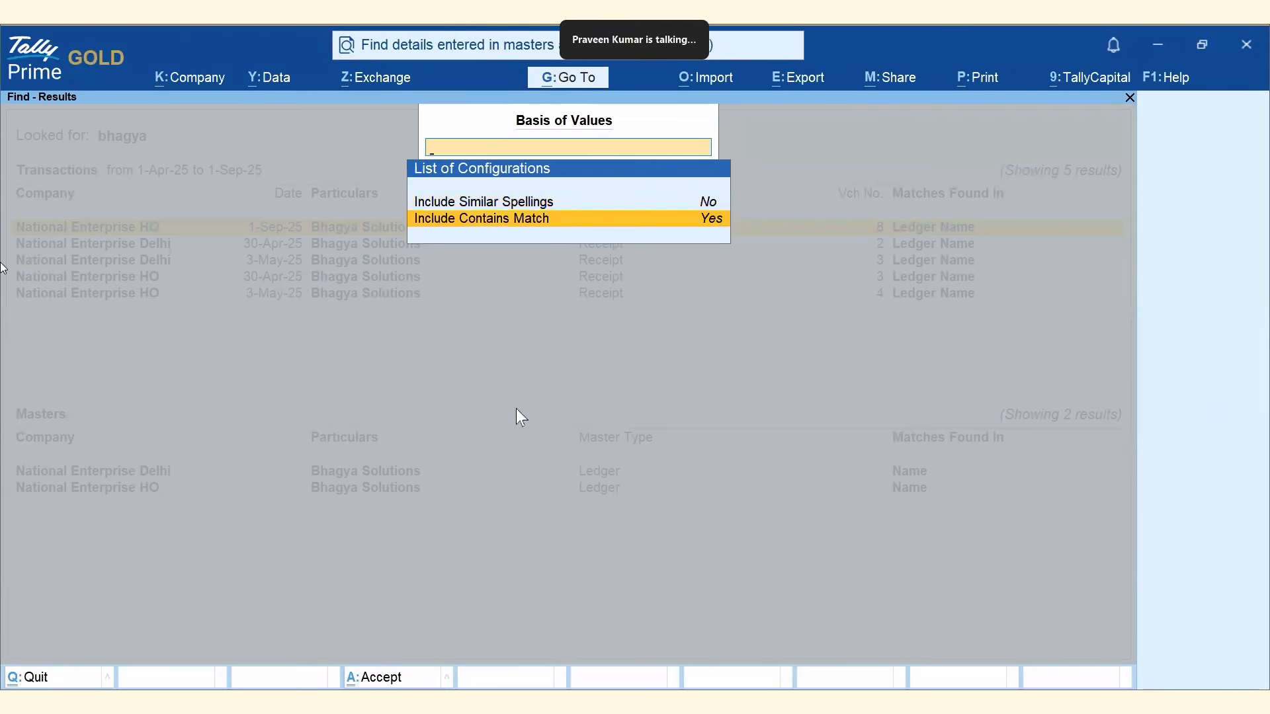
key(Escape)
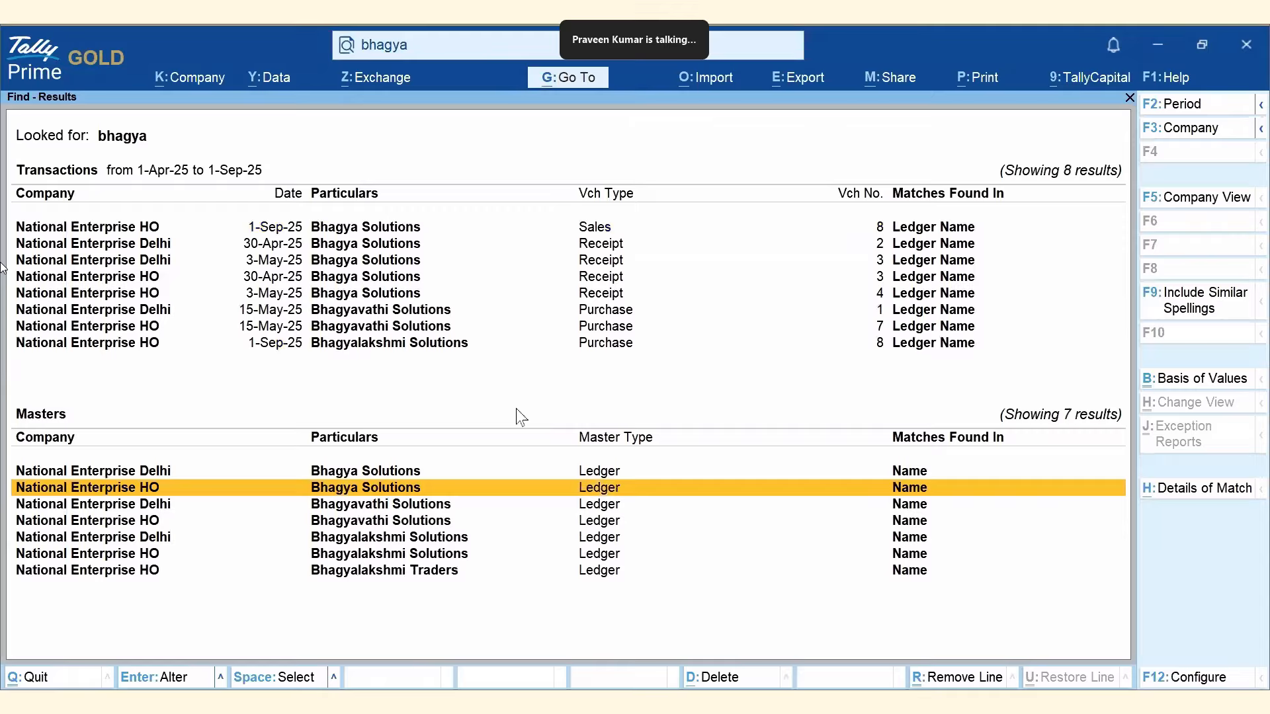
click(355, 229)
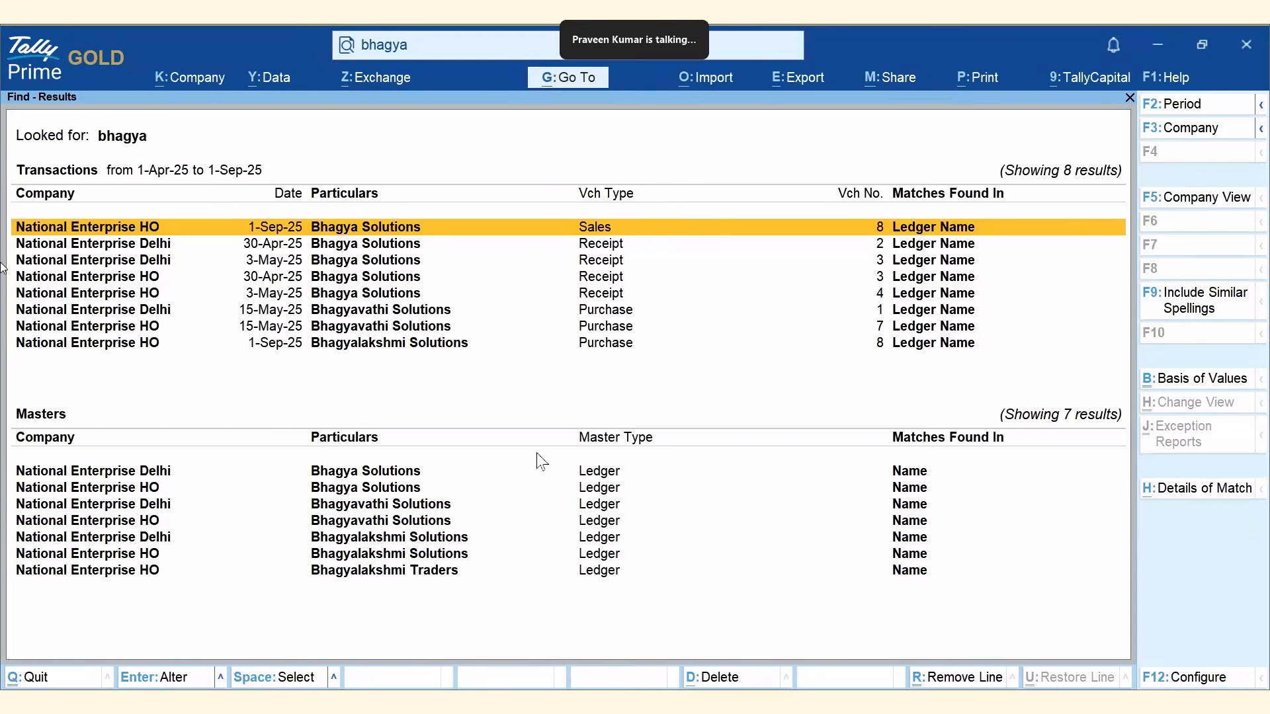
key(Escape)
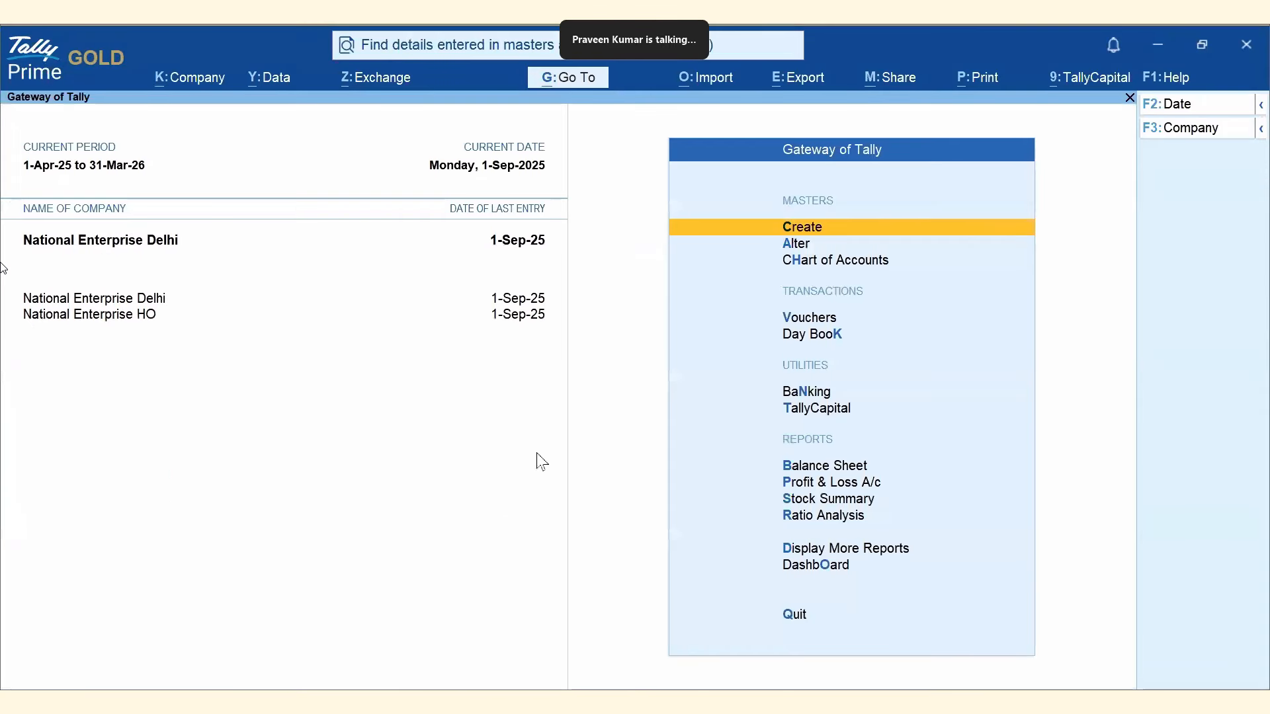
key(alt)
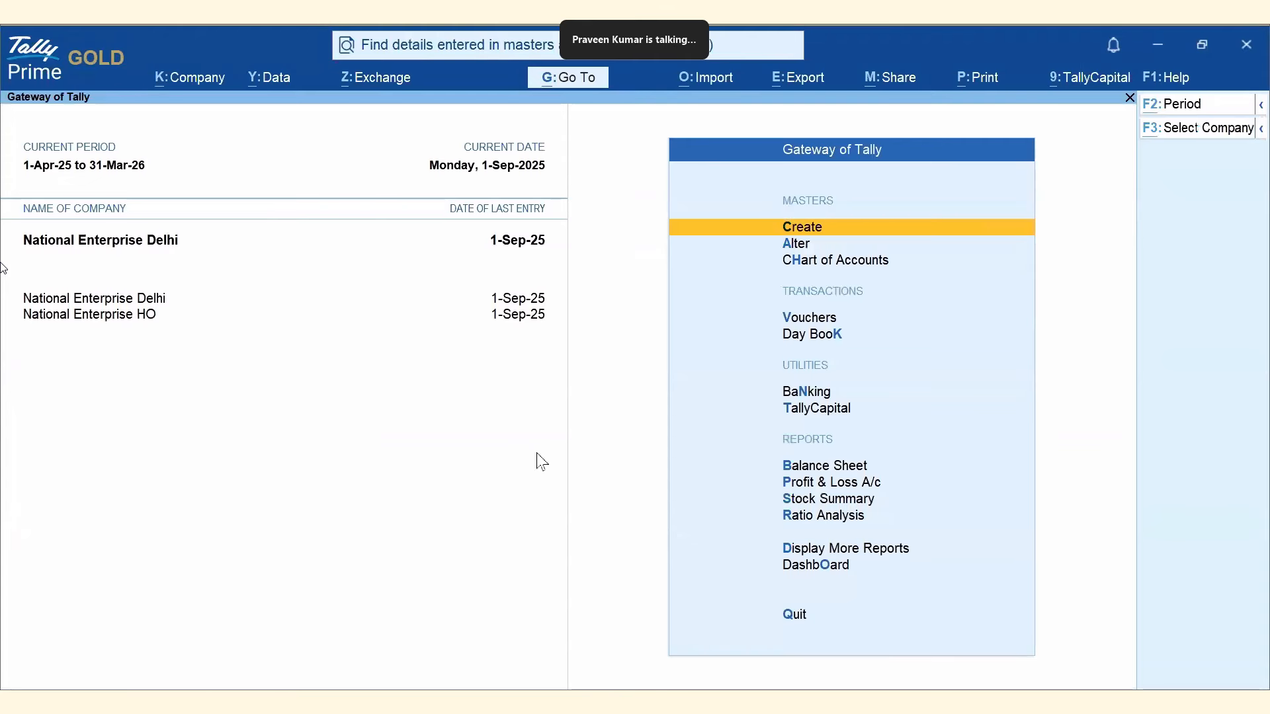
key(ctrl+f)
text(cash)
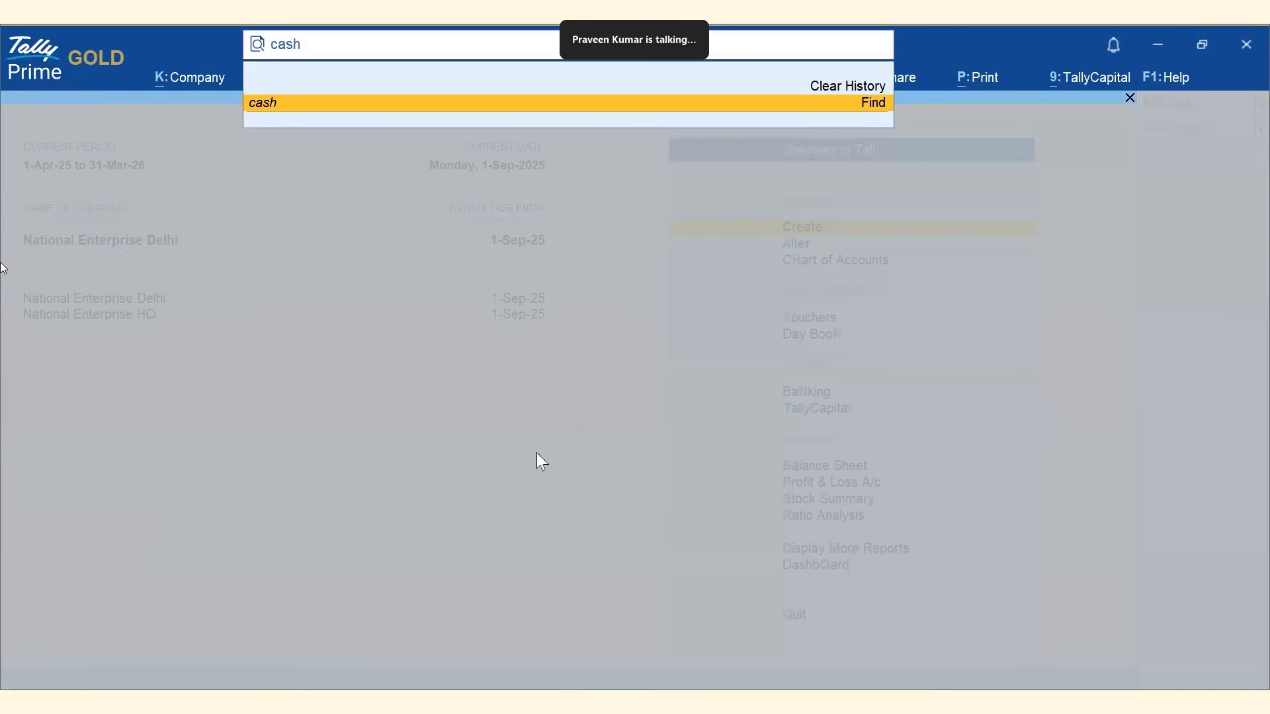
key(Return)
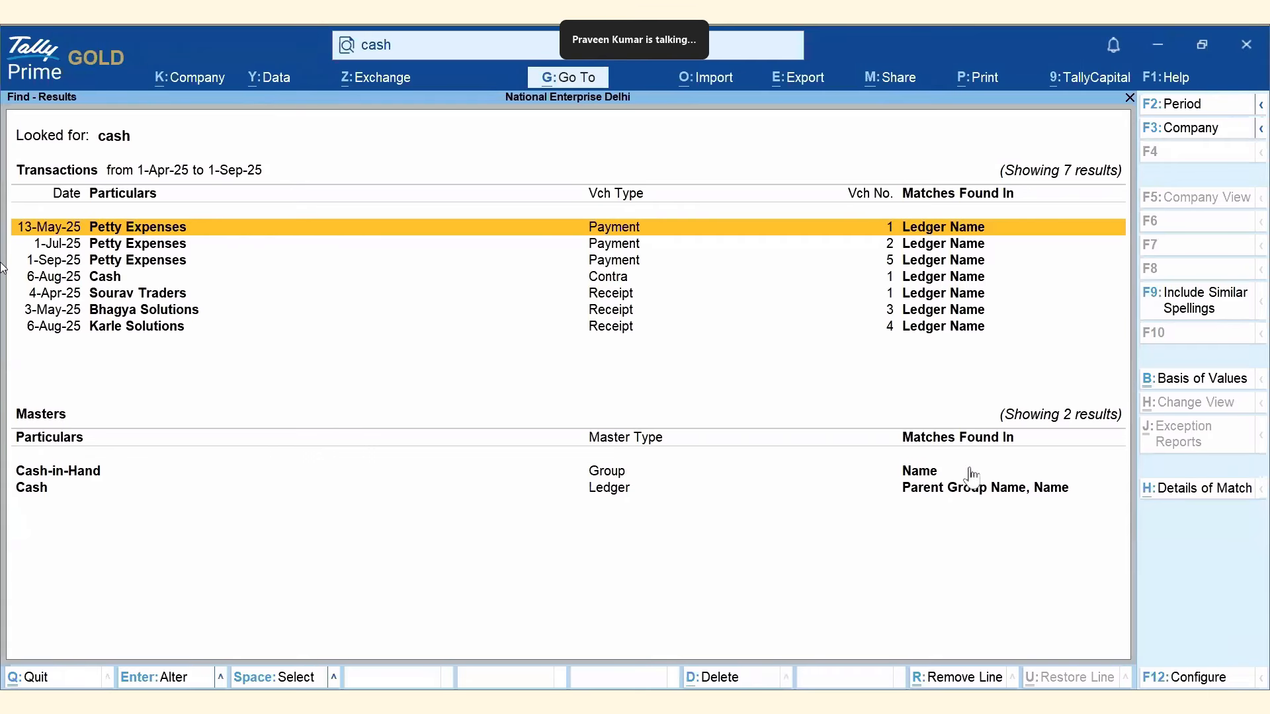
click(1198, 127)
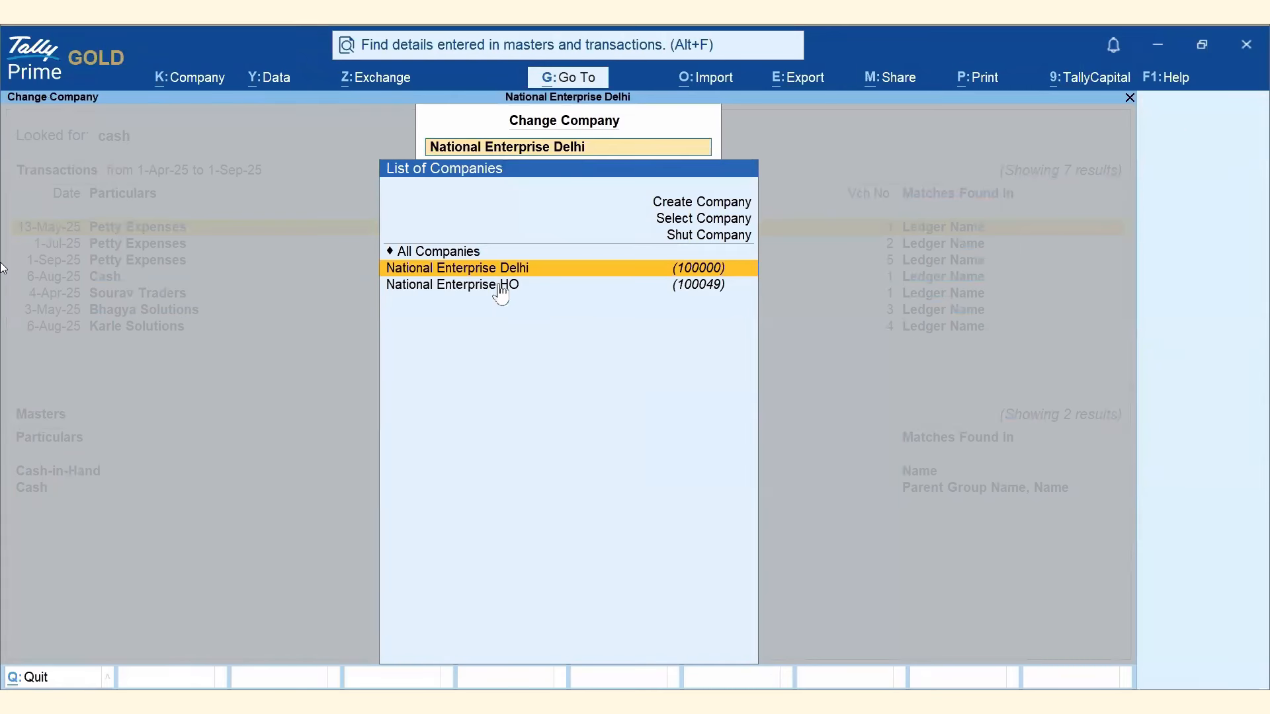
click(466, 254)
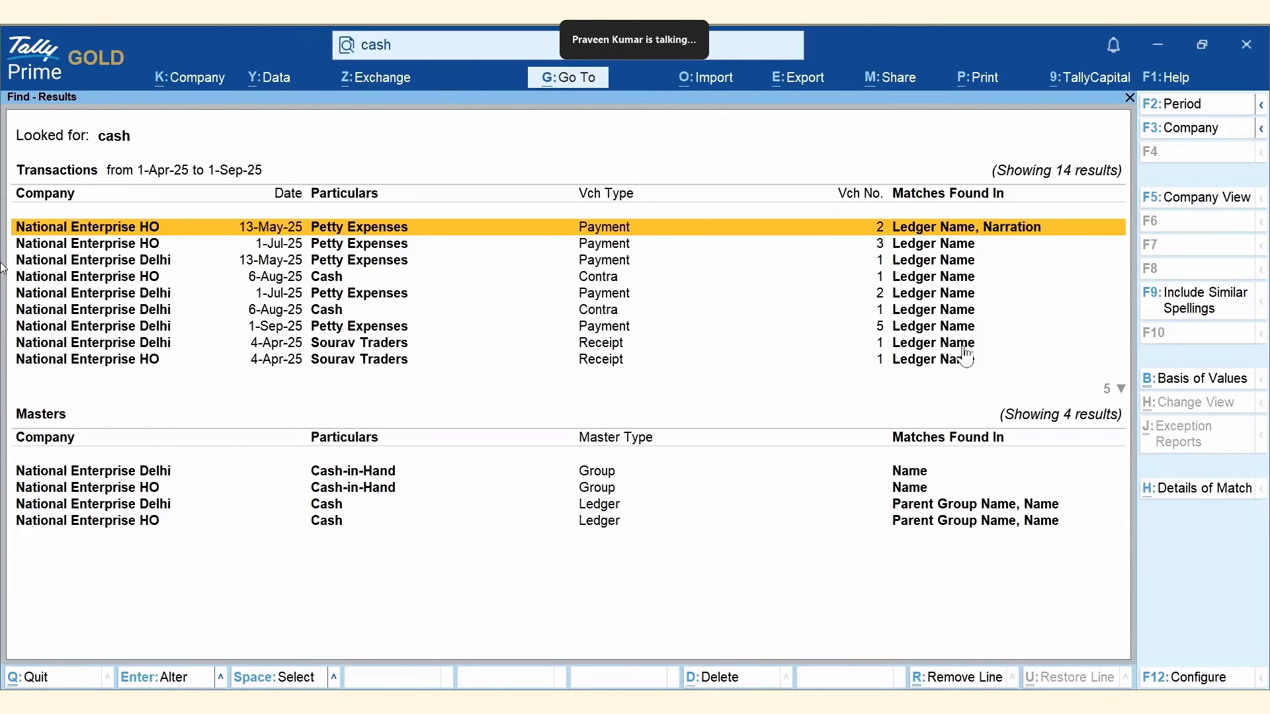
click(1188, 206)
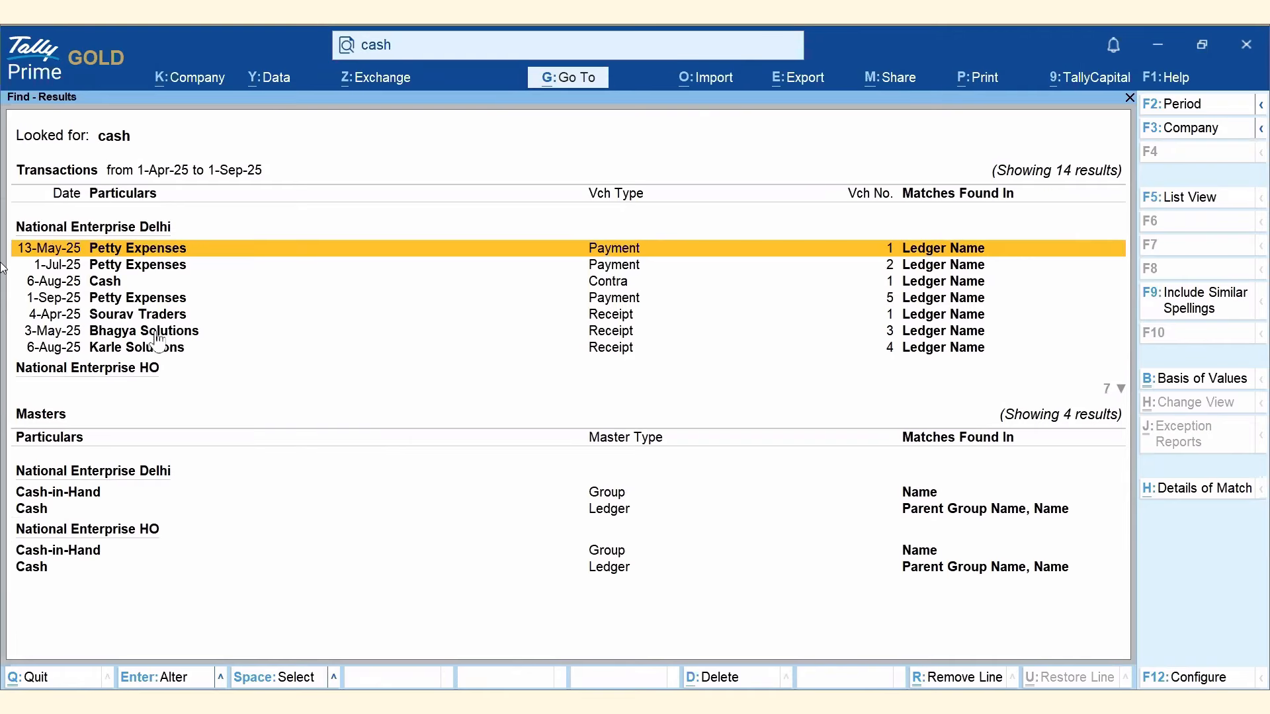
key(Down)
key(Down)
key(Down)
key(Down)
key(Down)
key(Down)
key(Down)
key(Down)
key(Down)
key(Down)
key(Down)
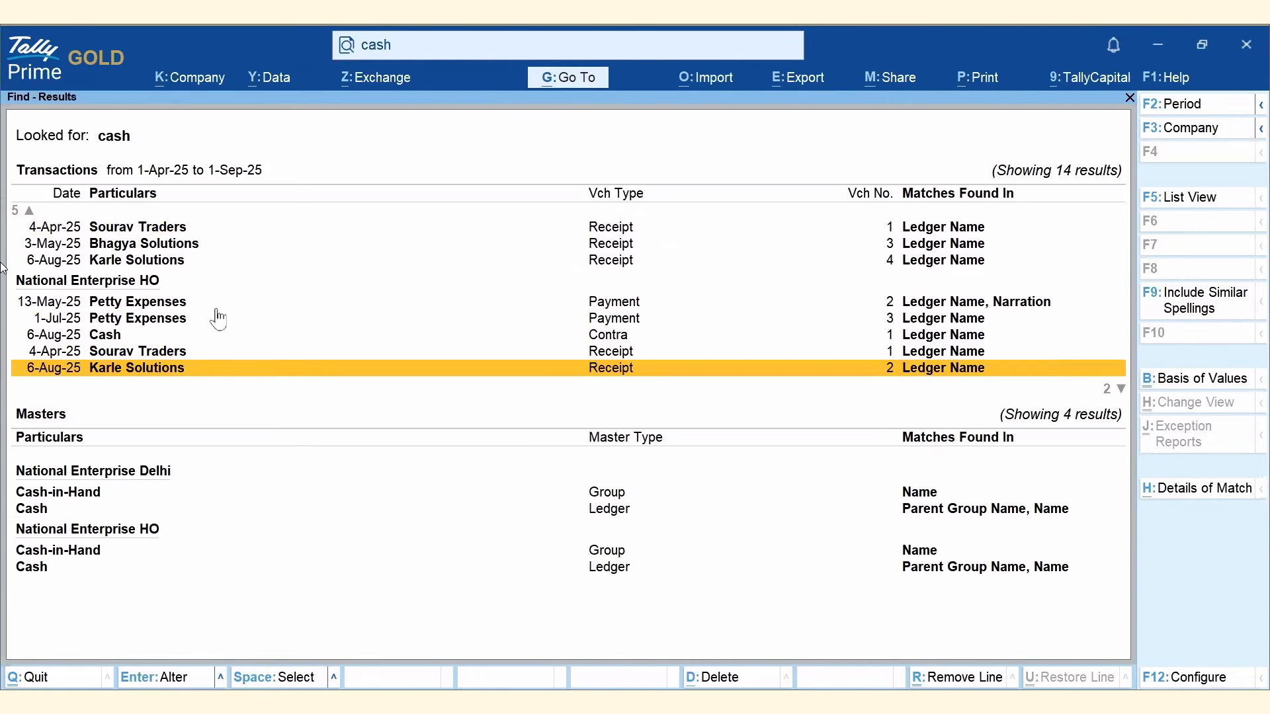
key(Down)
key(Down)
key(Down)
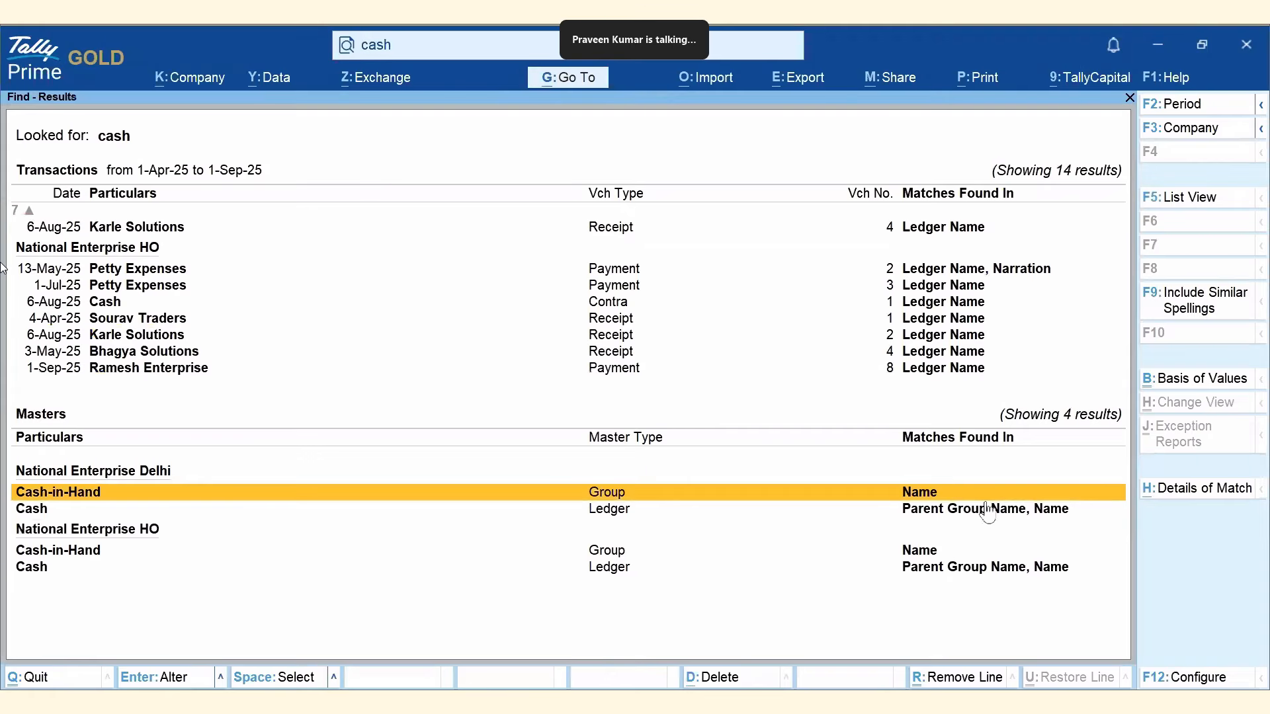
click(1189, 681)
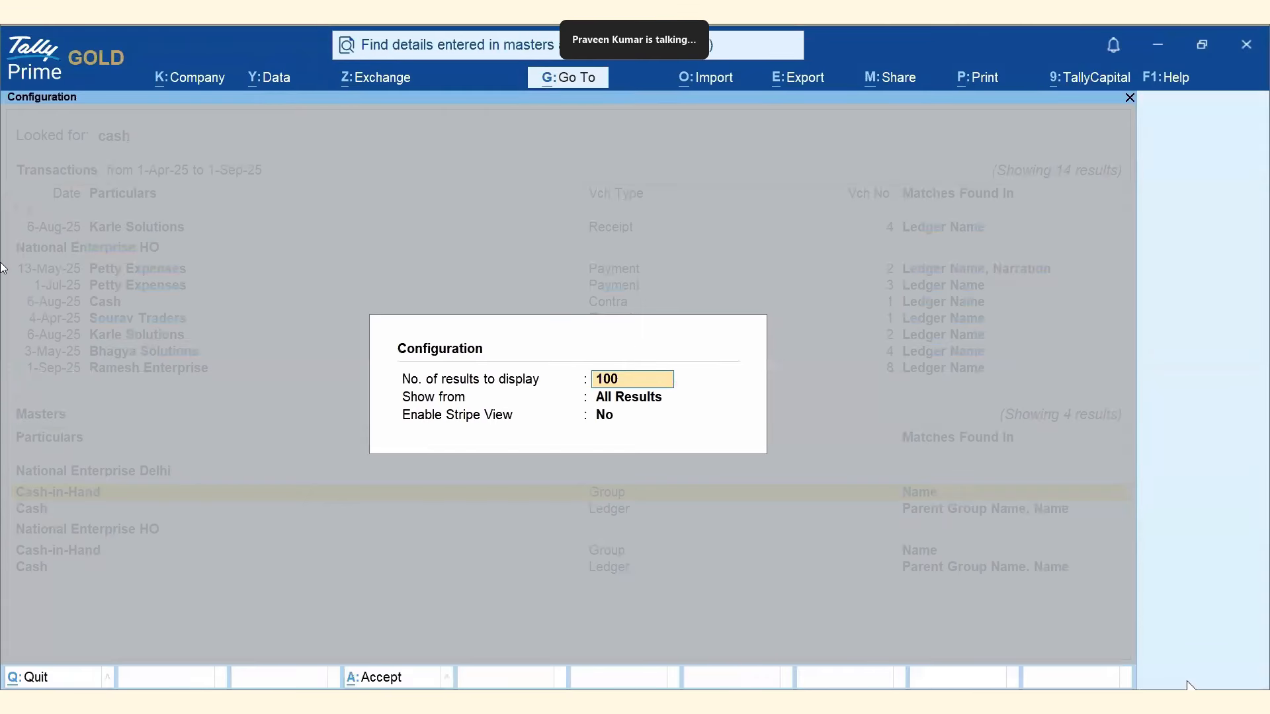
click(629, 396)
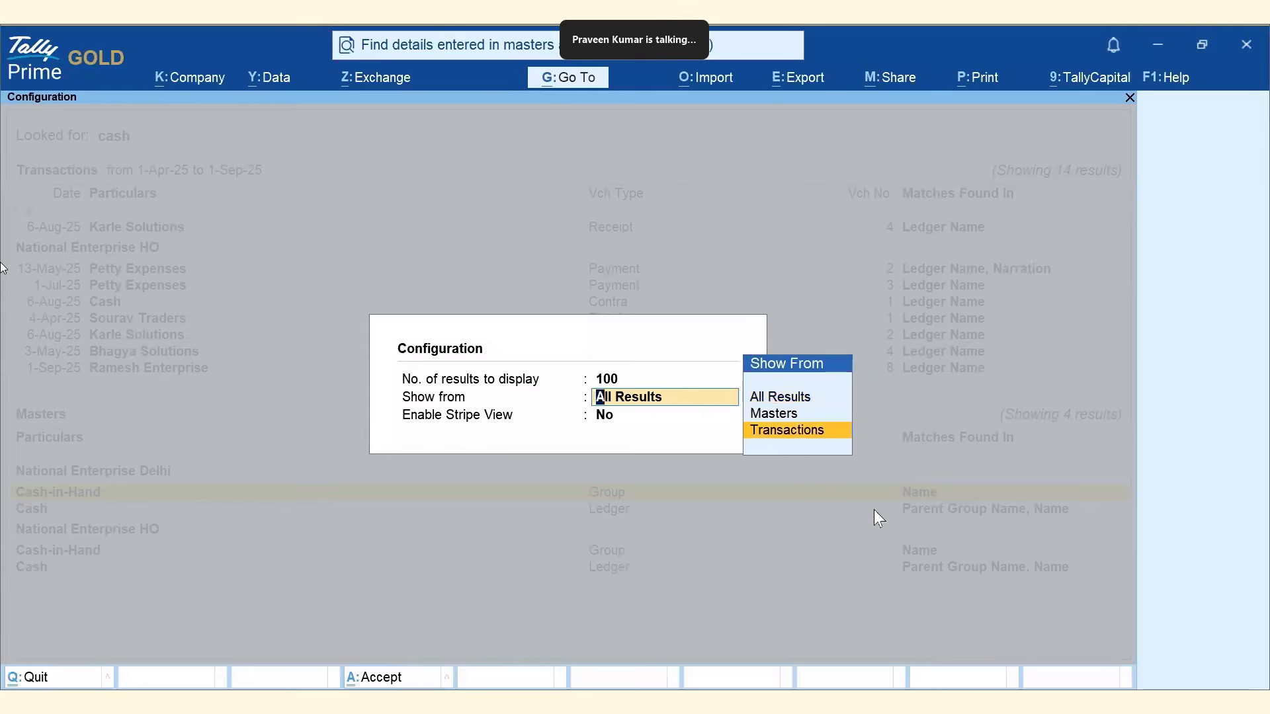
key(Return)
key(Return)
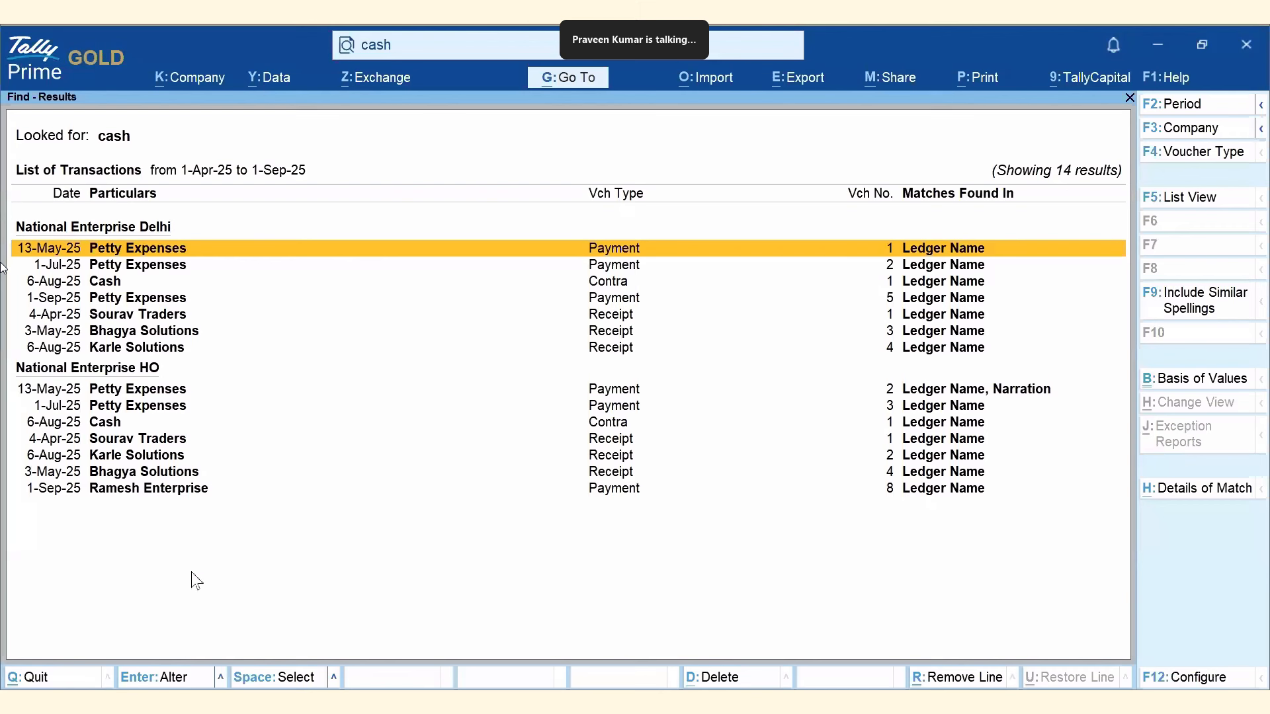
key(Escape)
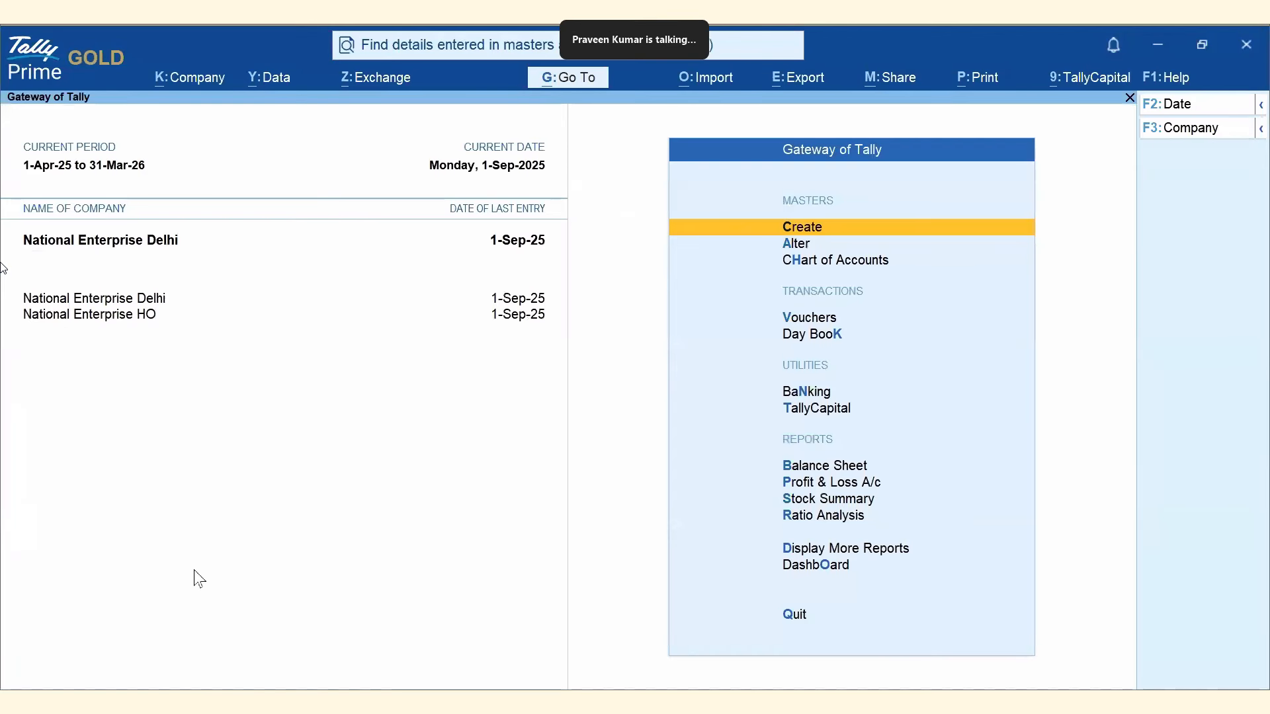
Set Find to search Loaded Companies and show results from Transactions only.
click(1146, 78)
click(1070, 224)
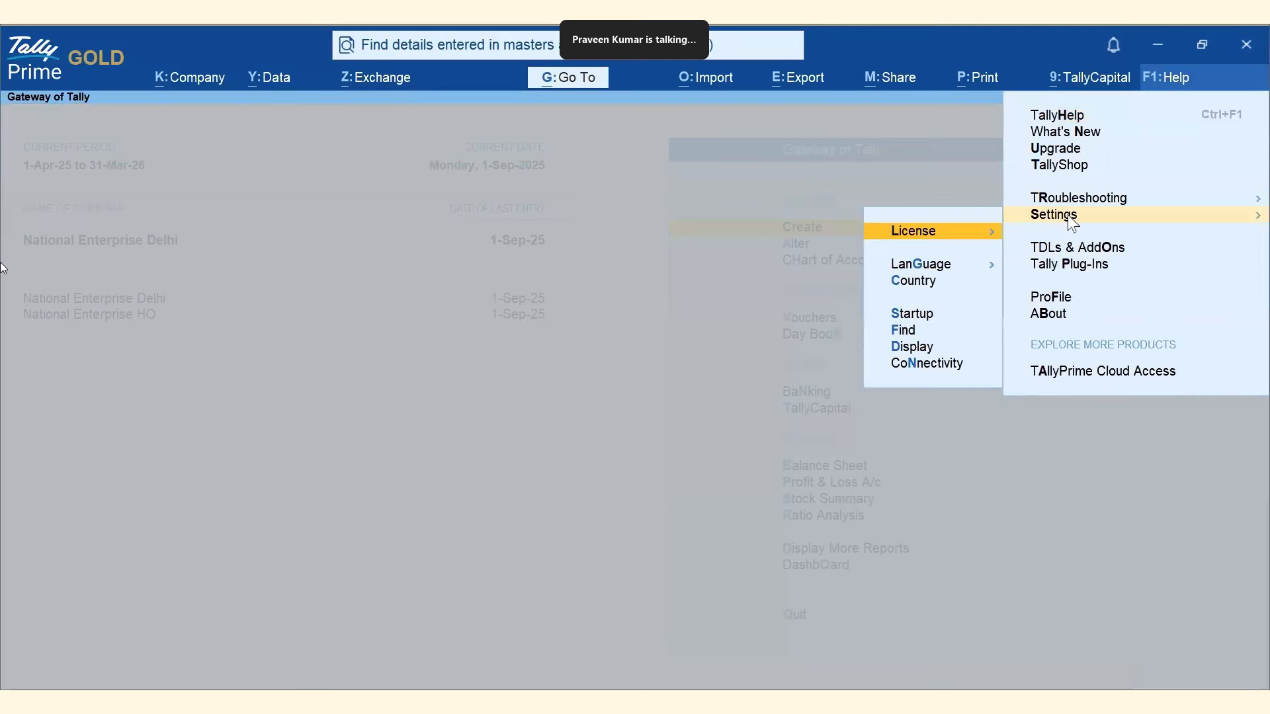
click(901, 331)
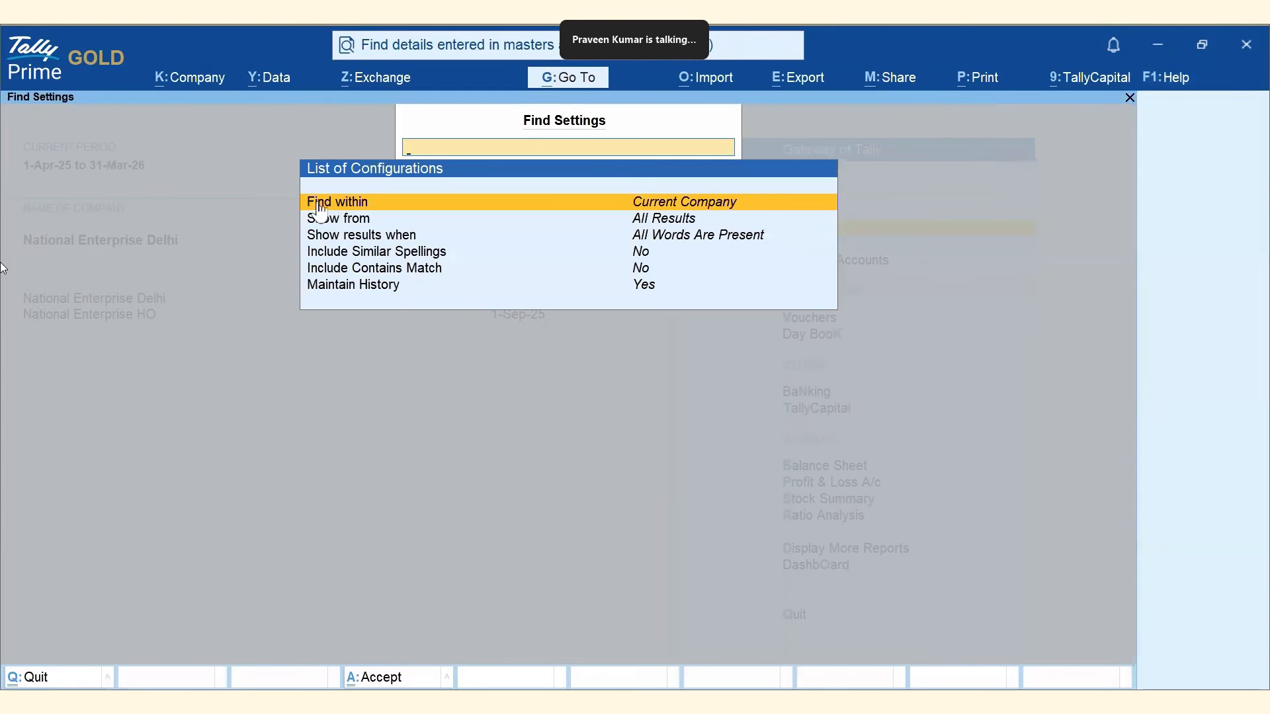
click(724, 209)
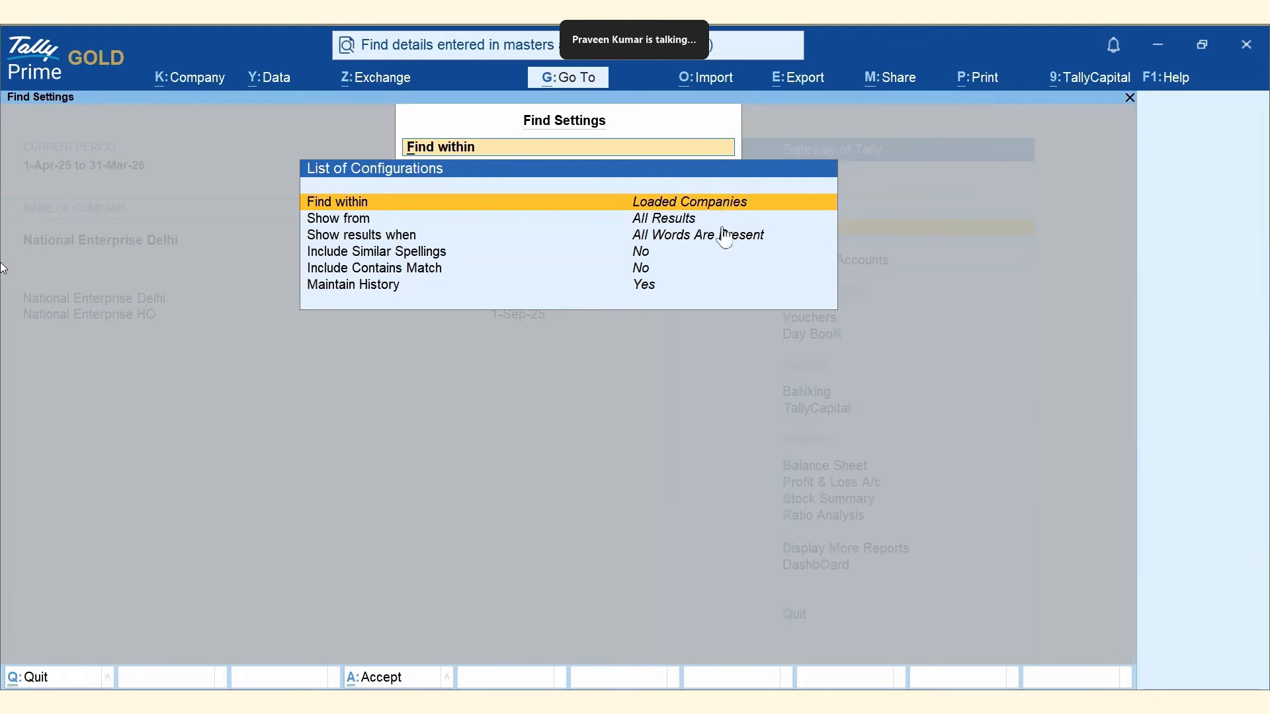
click(678, 221)
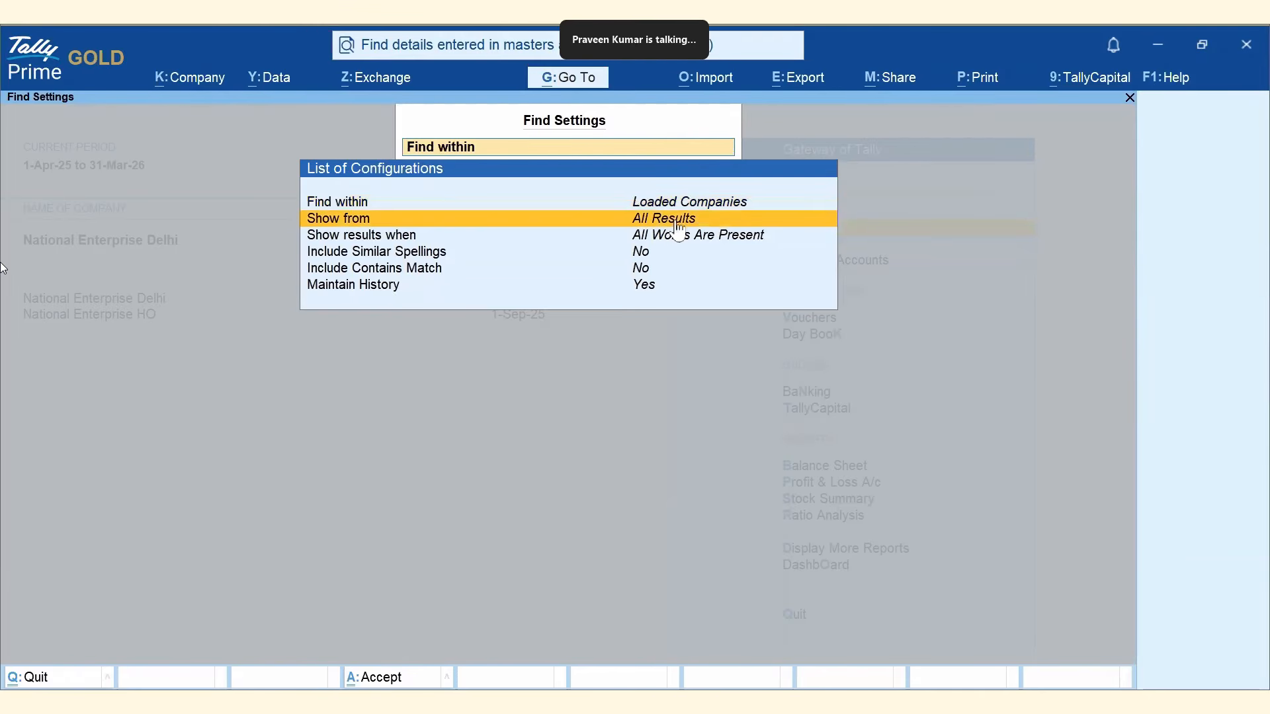
click(681, 227)
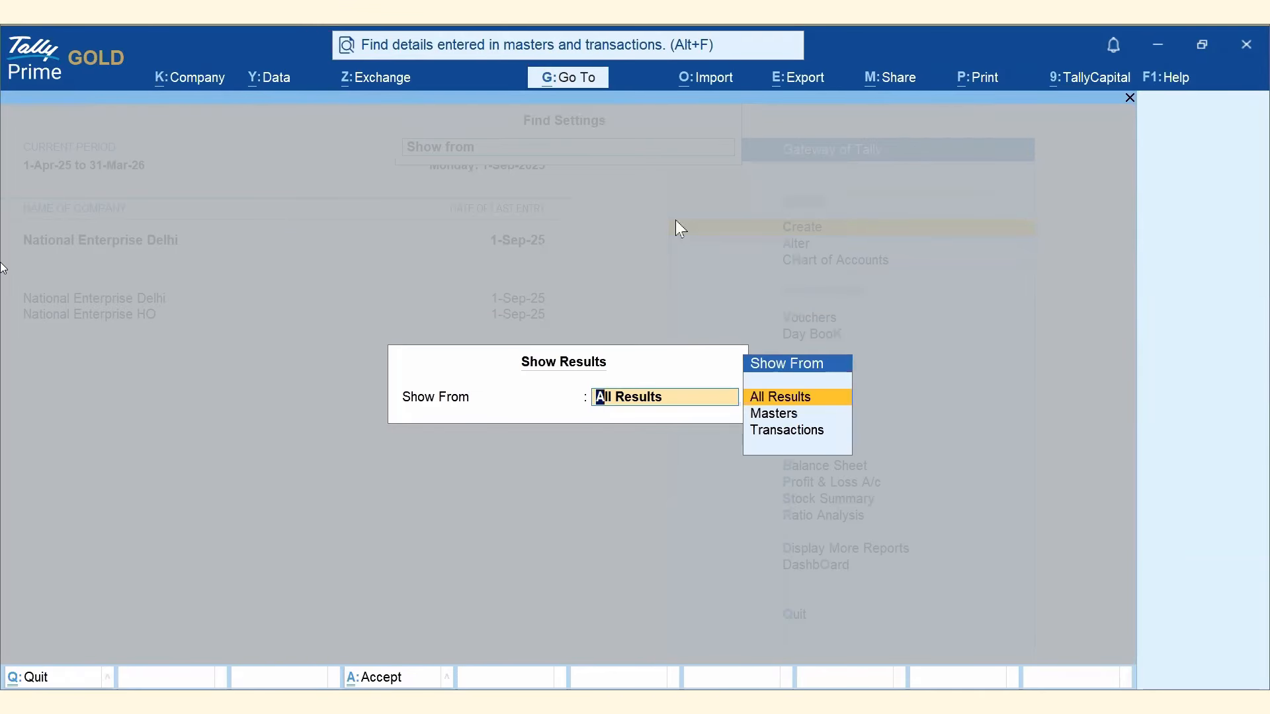
click(787, 430)
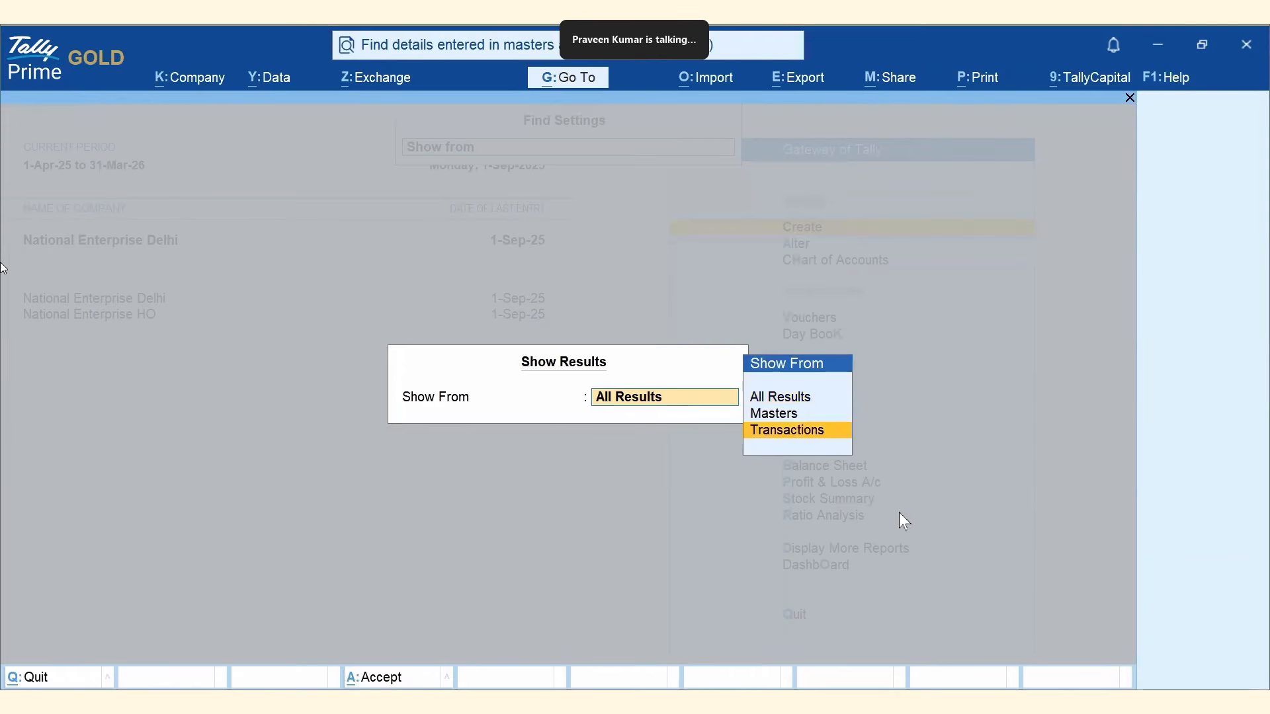
key(Return)
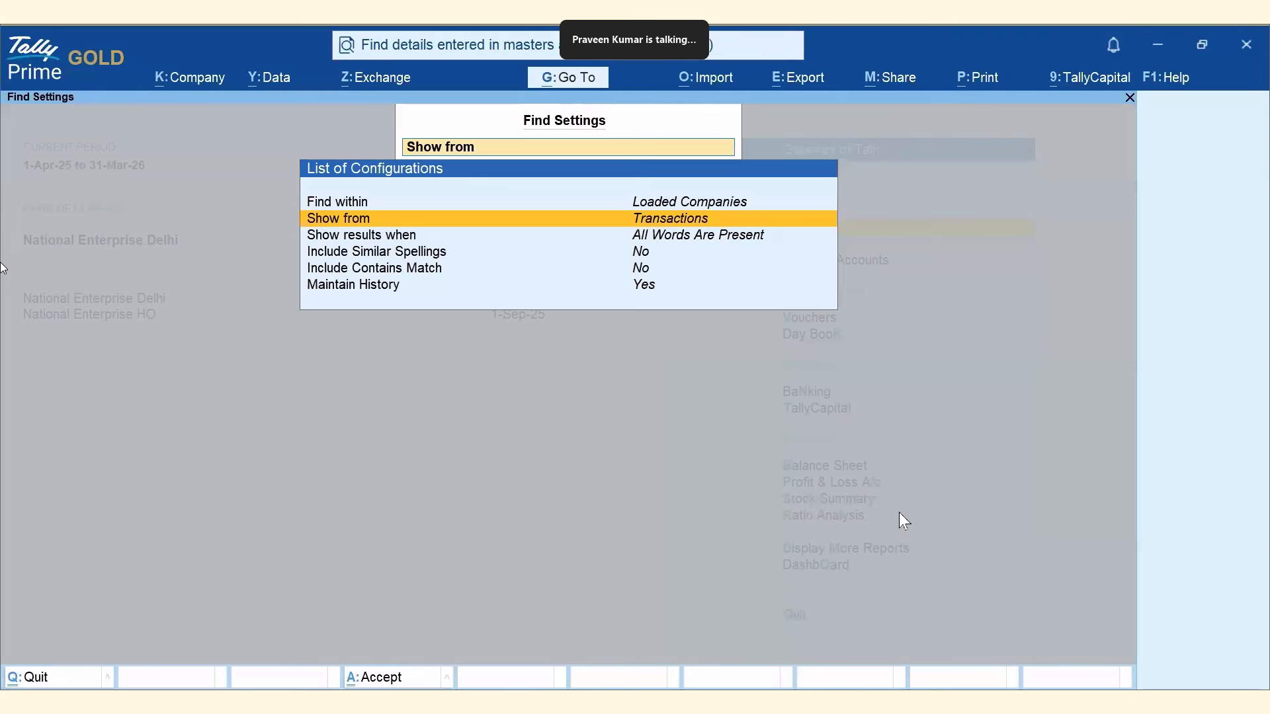
key(ctrl+a)
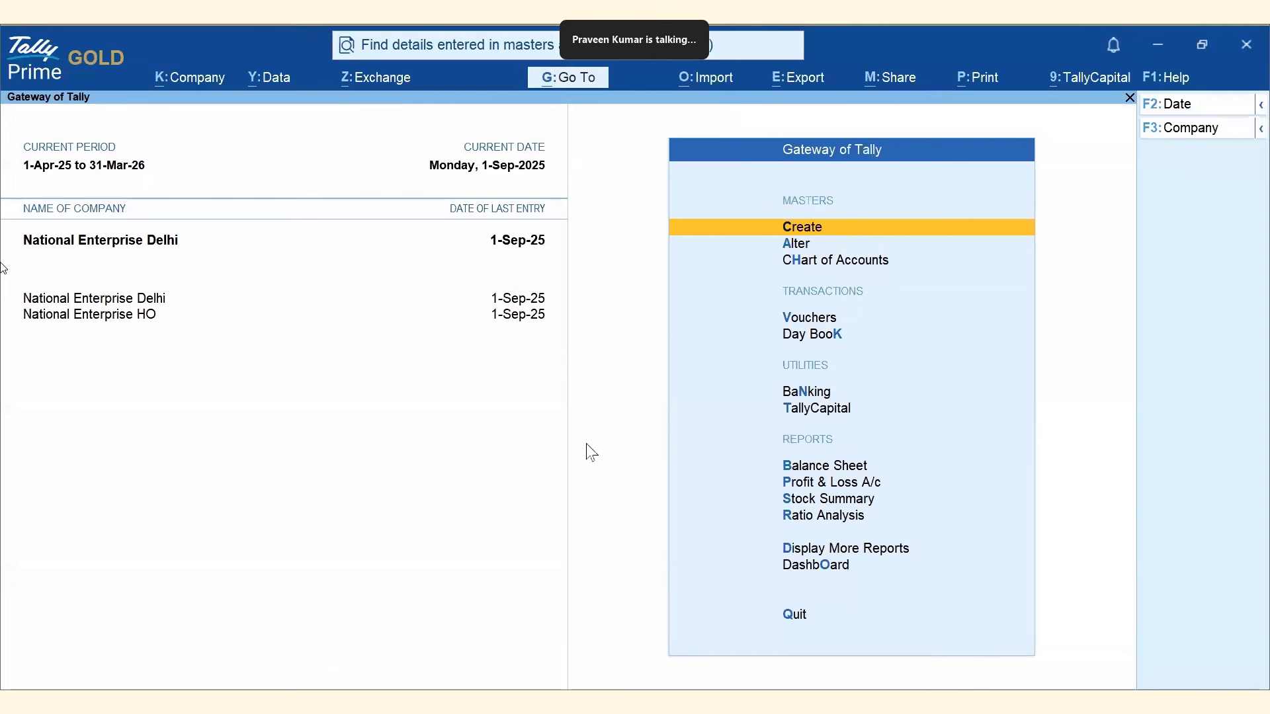
Rerun the 'cash' search from history and view its 14 results grouped by company.
click(446, 54)
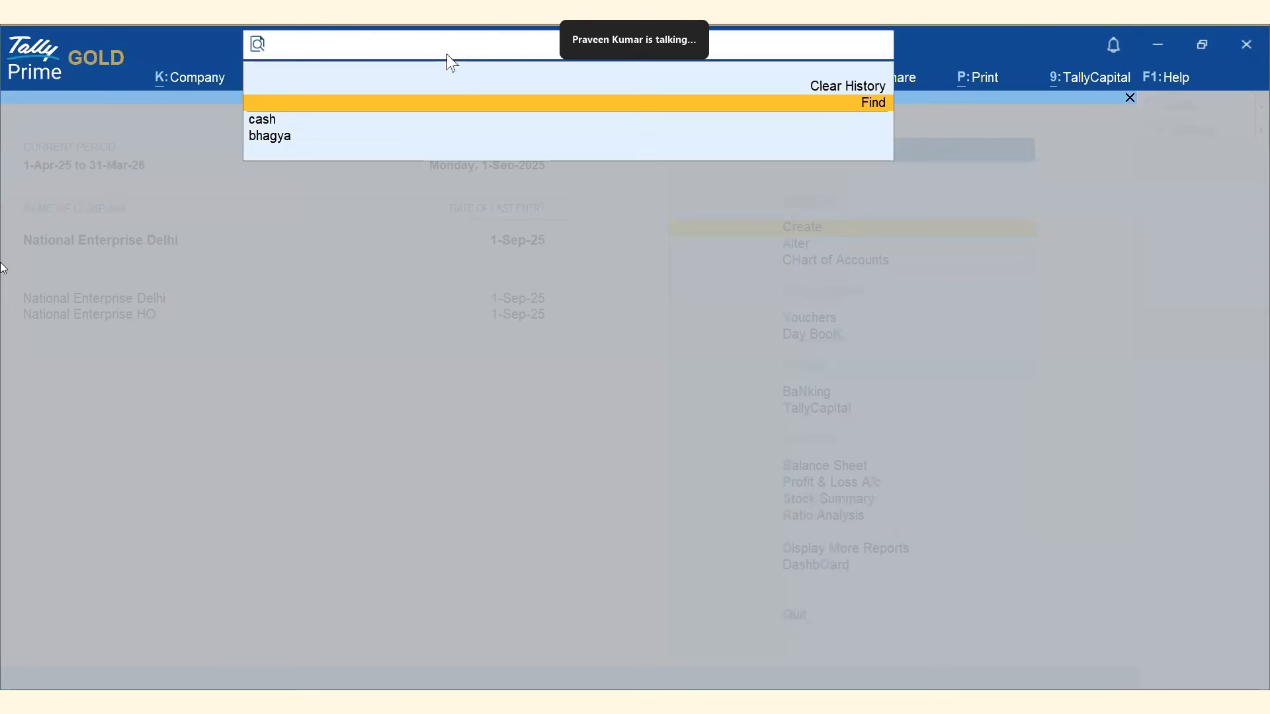
click(271, 120)
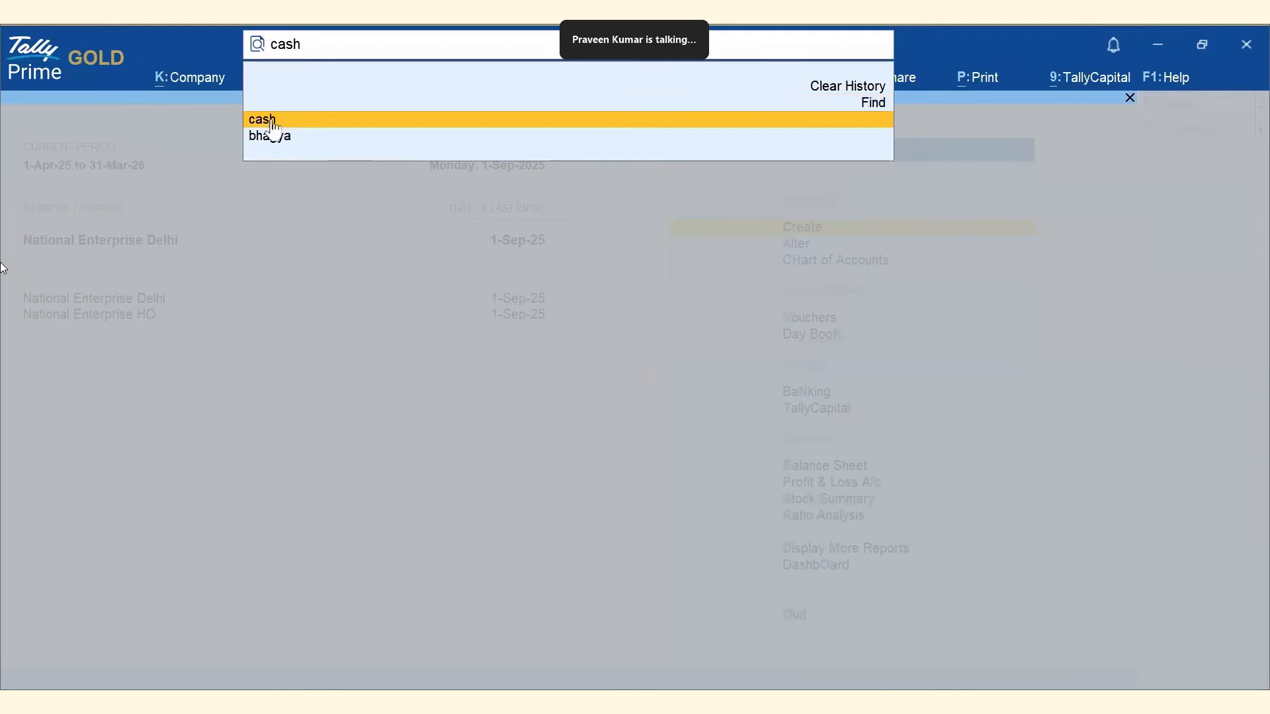
key(Return)
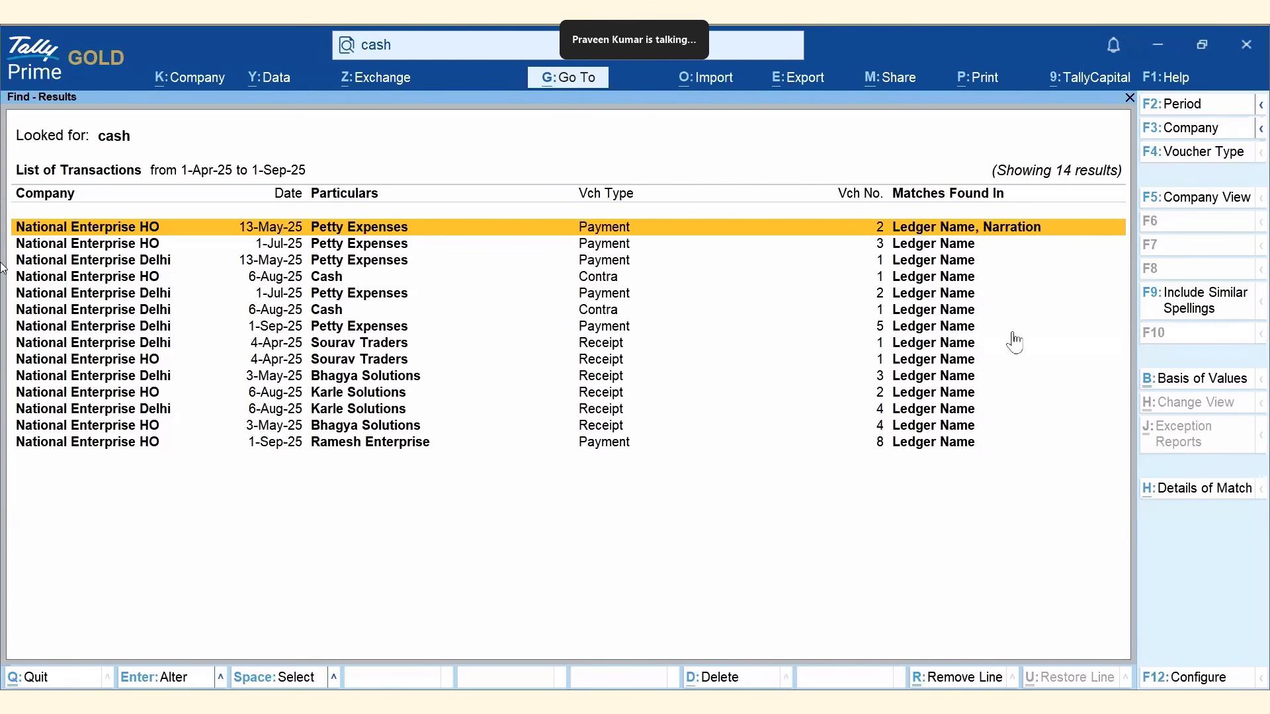
click(1195, 210)
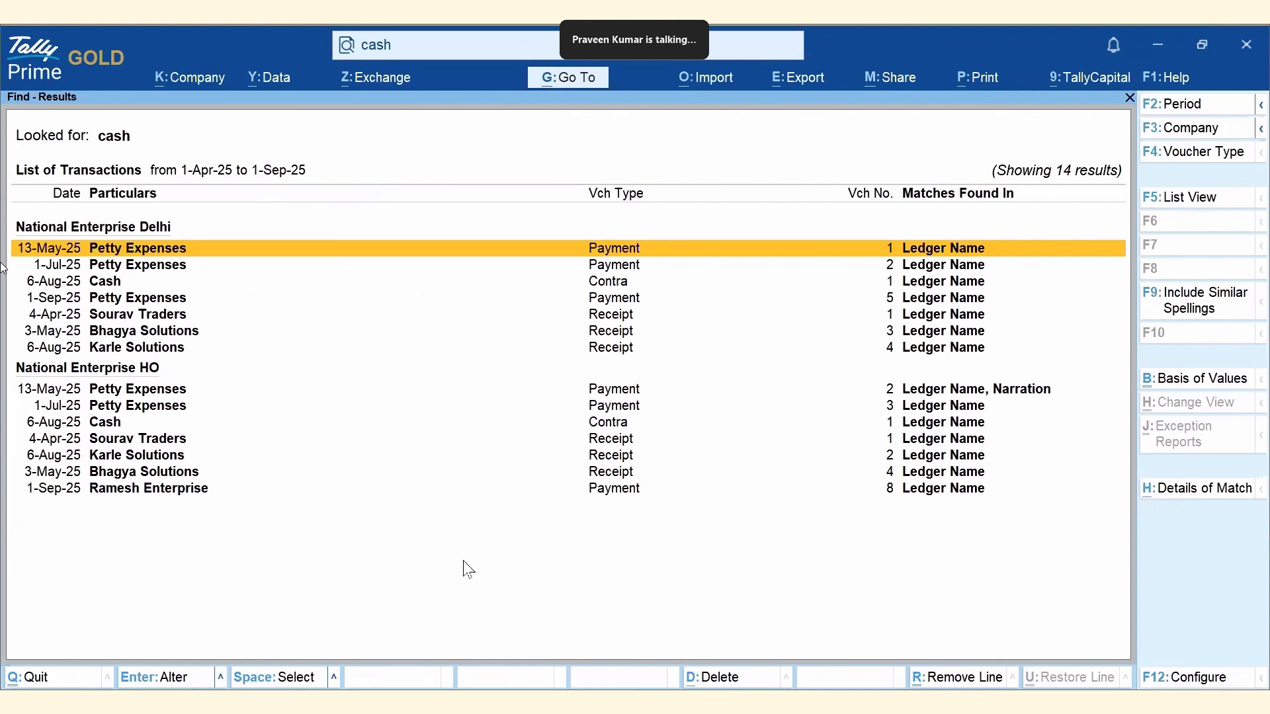
key(Escape)
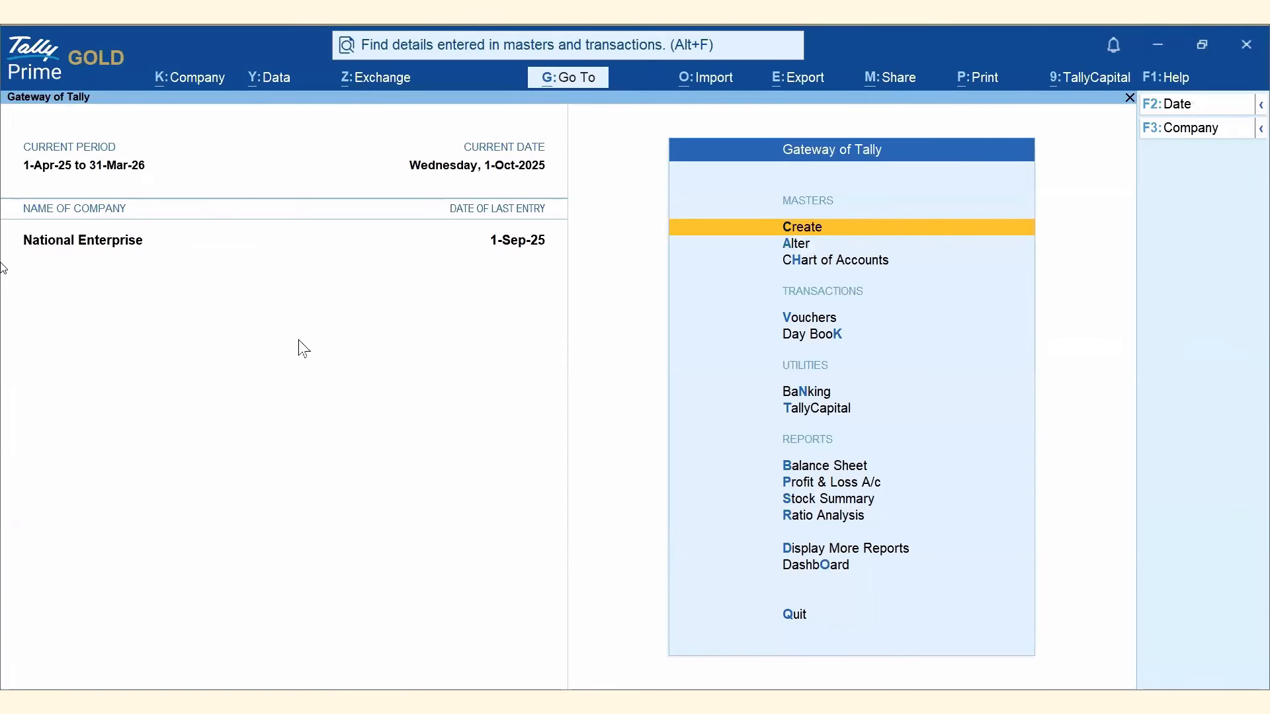
click(1164, 78)
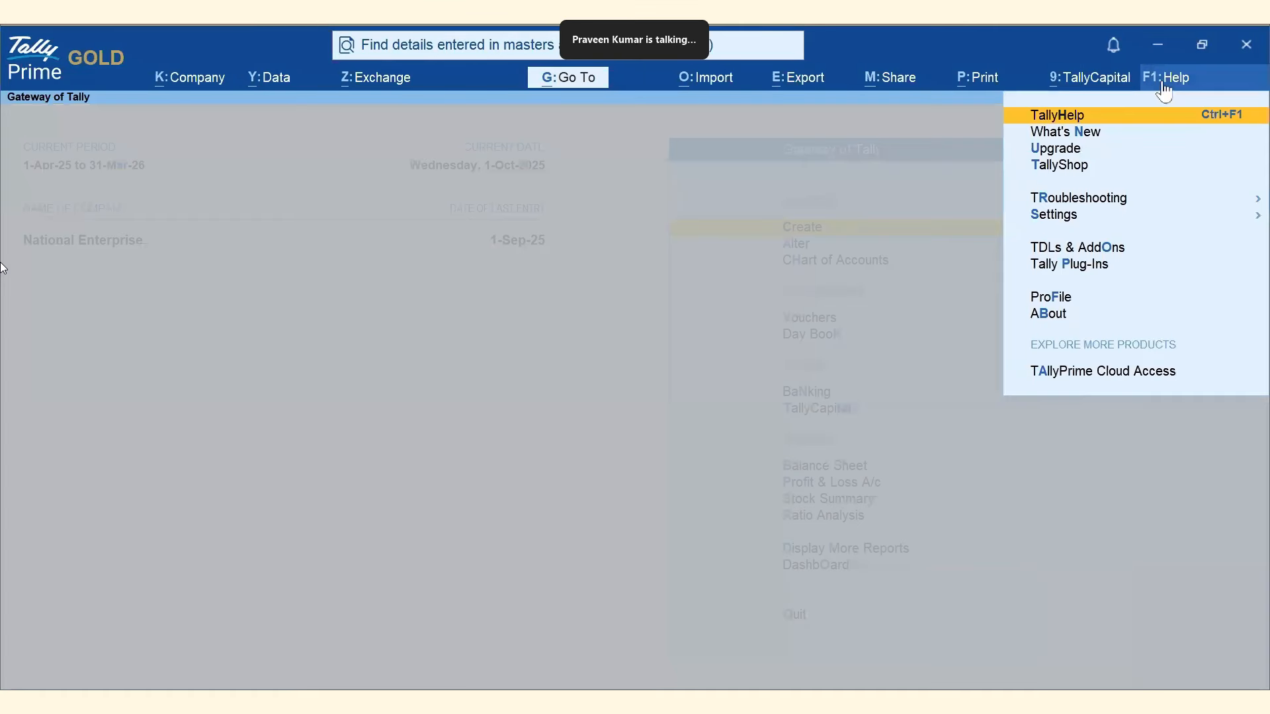
click(1063, 215)
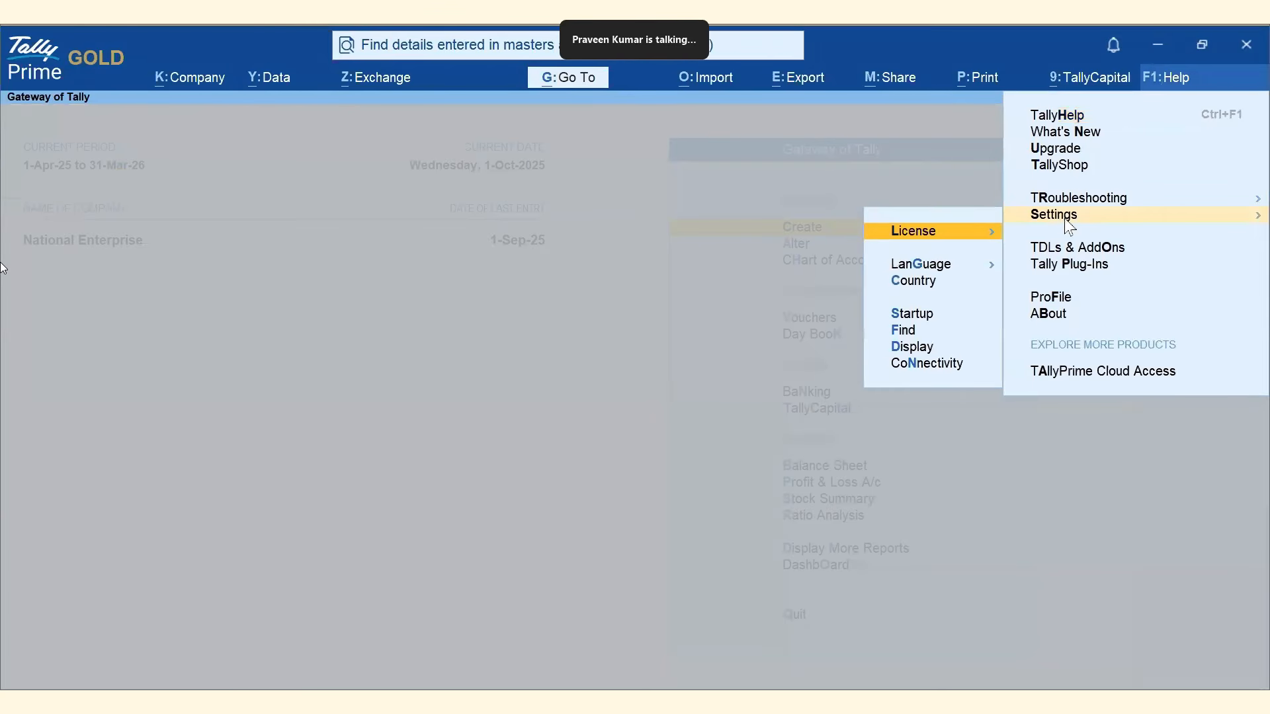
click(903, 331)
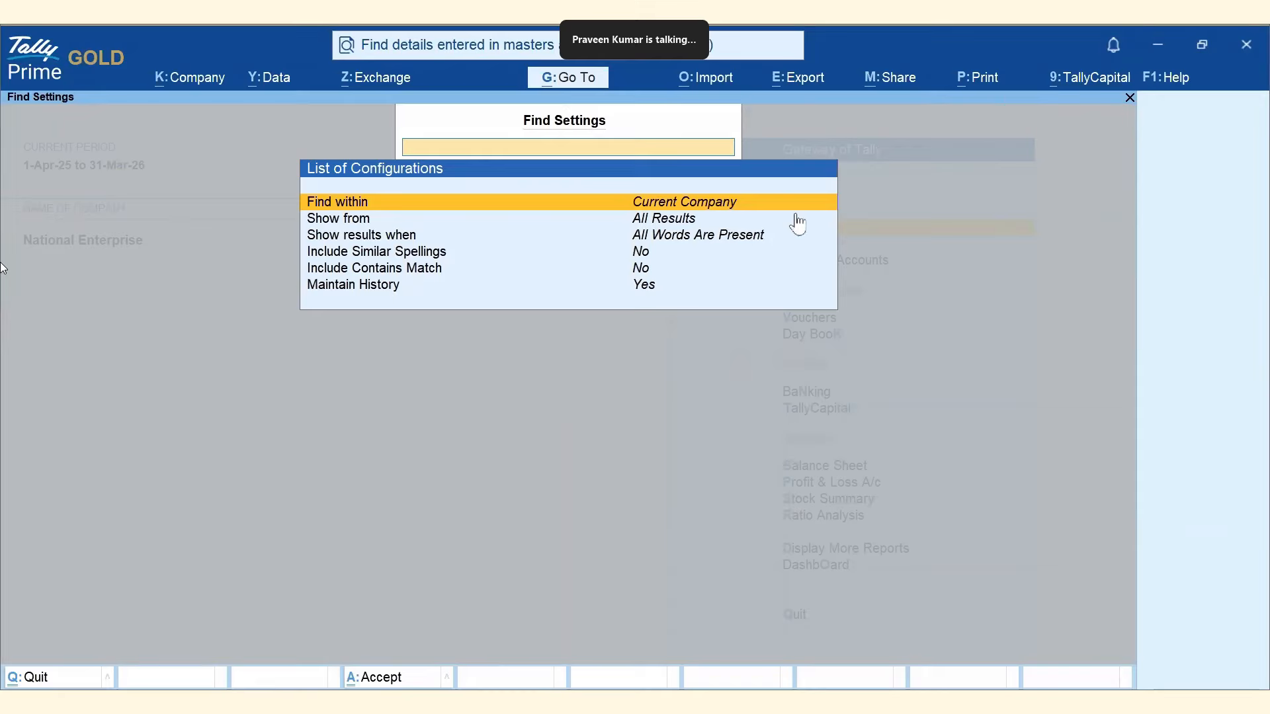
click(818, 210)
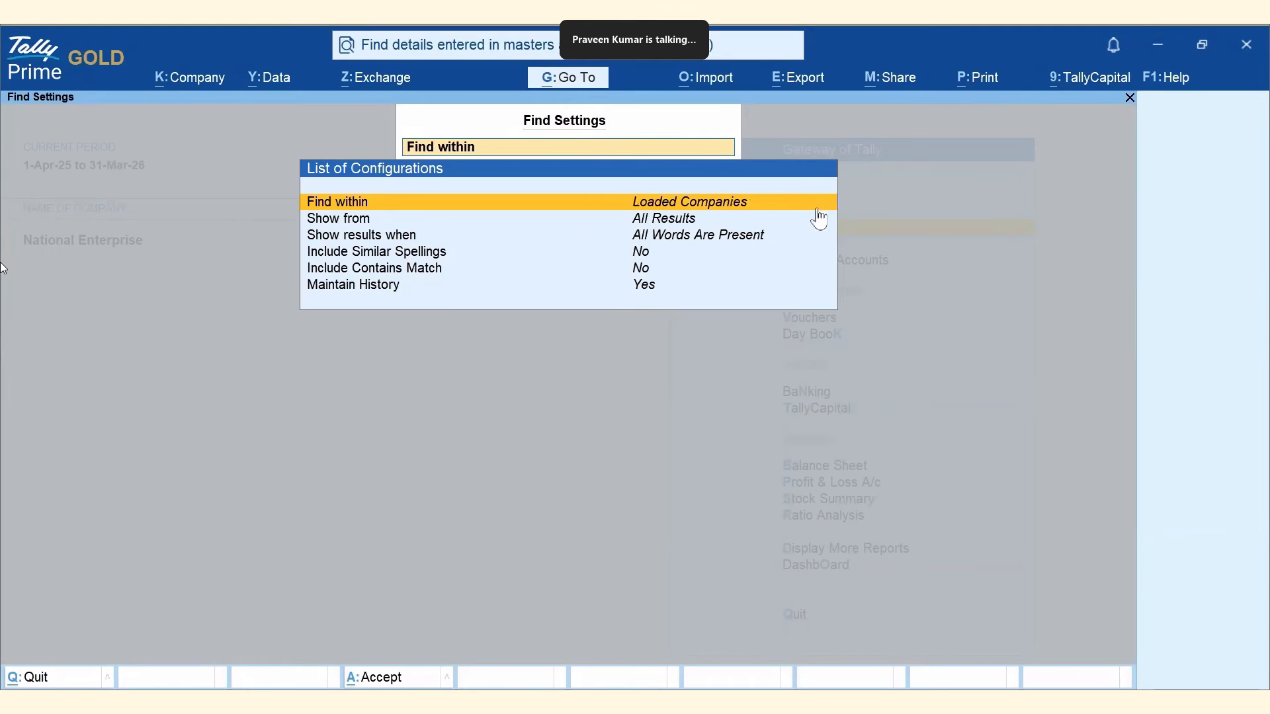
click(818, 210)
click(670, 223)
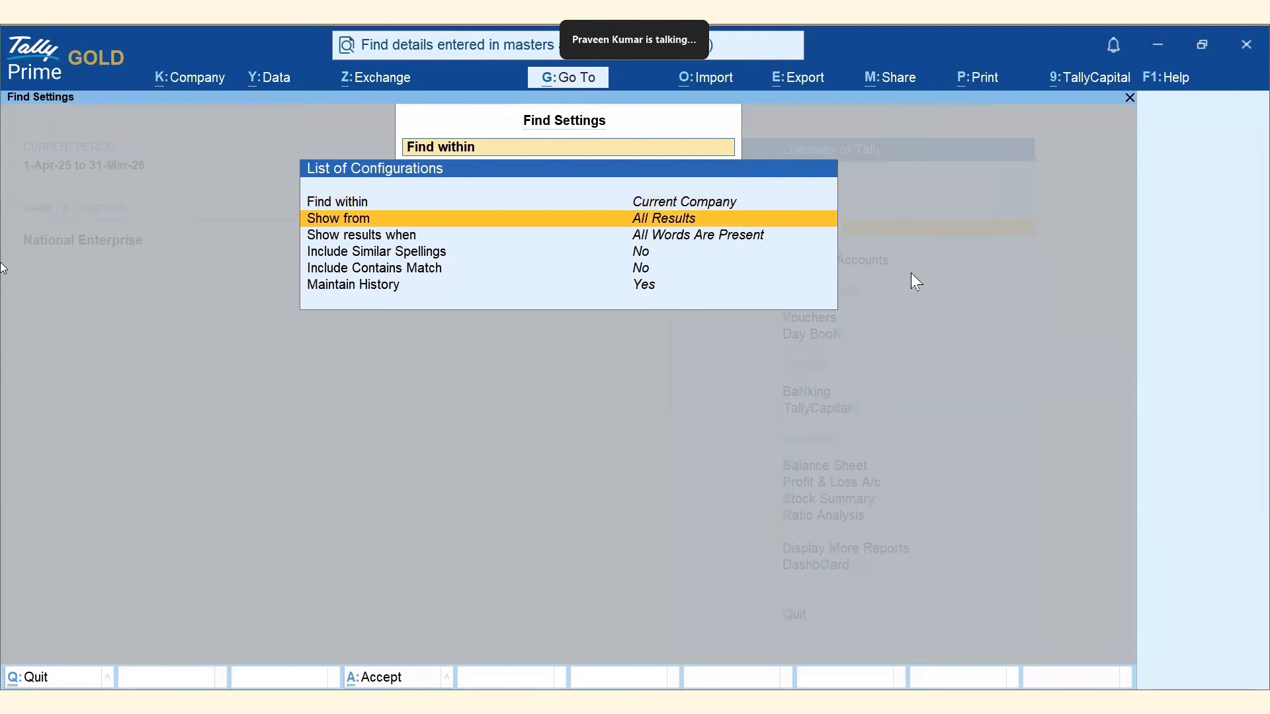
key(Return)
key(Down)
key(Down)
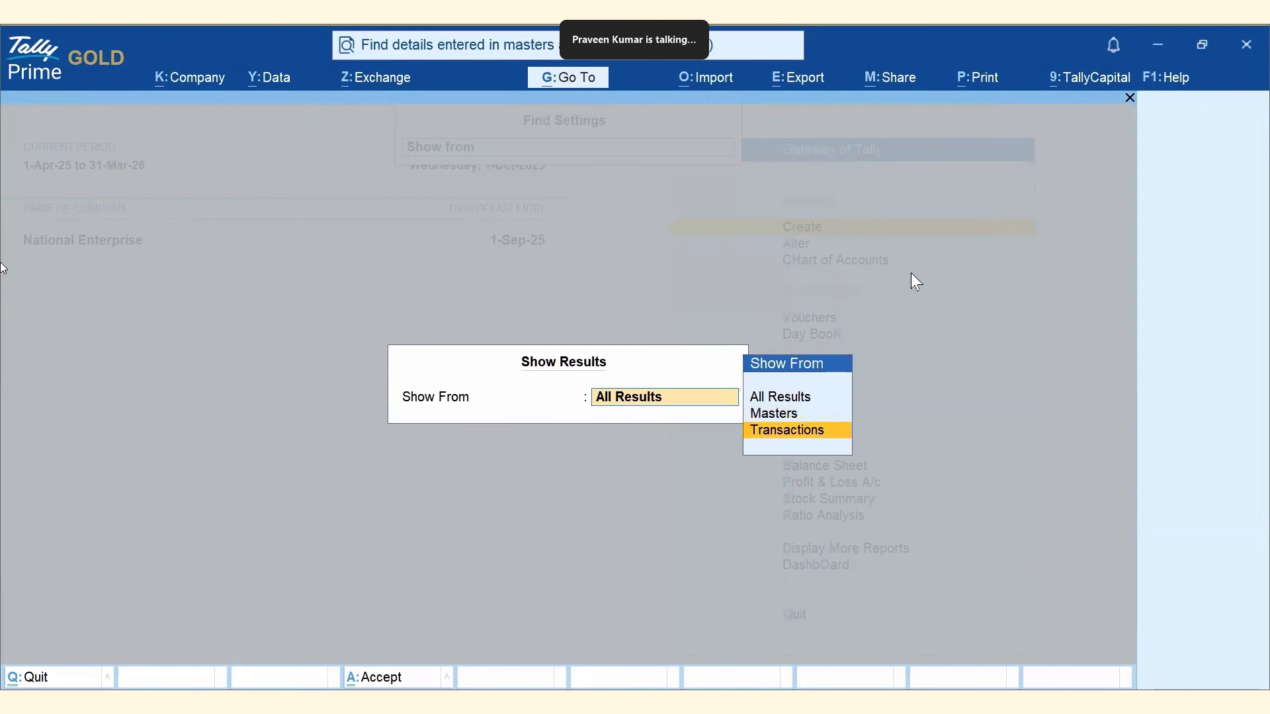
key(Up)
key(Up)
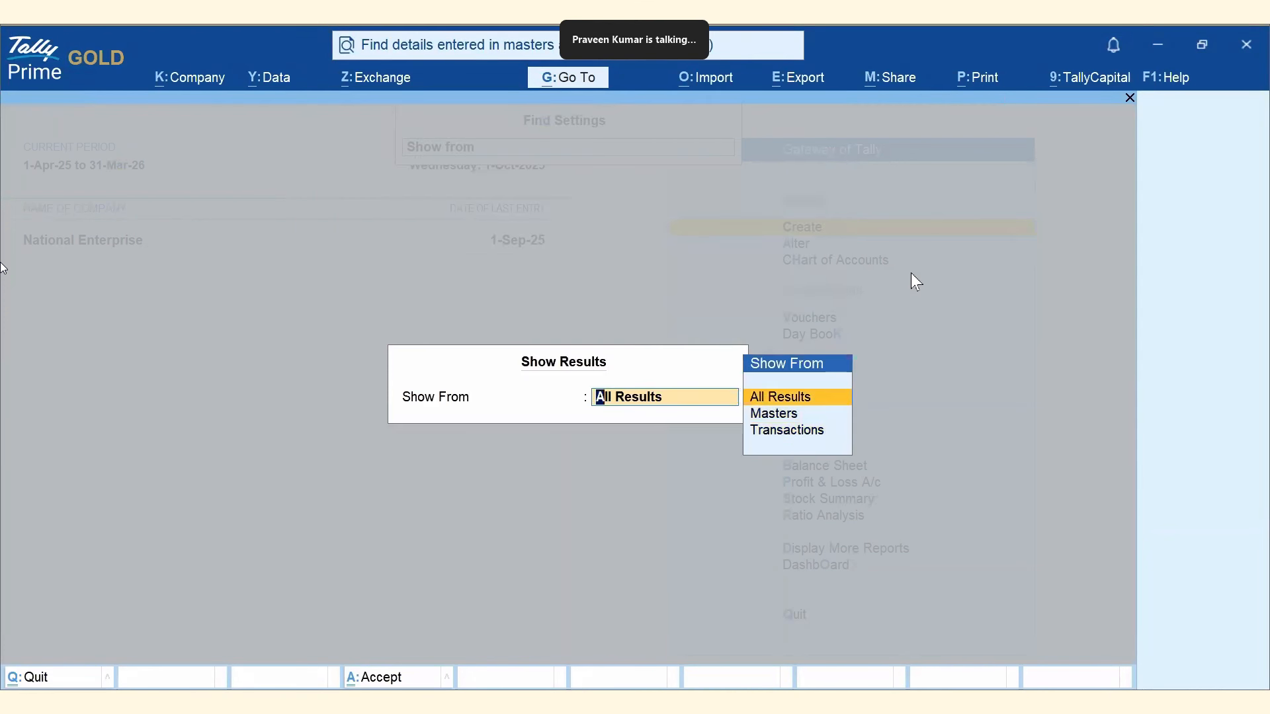
key(Return)
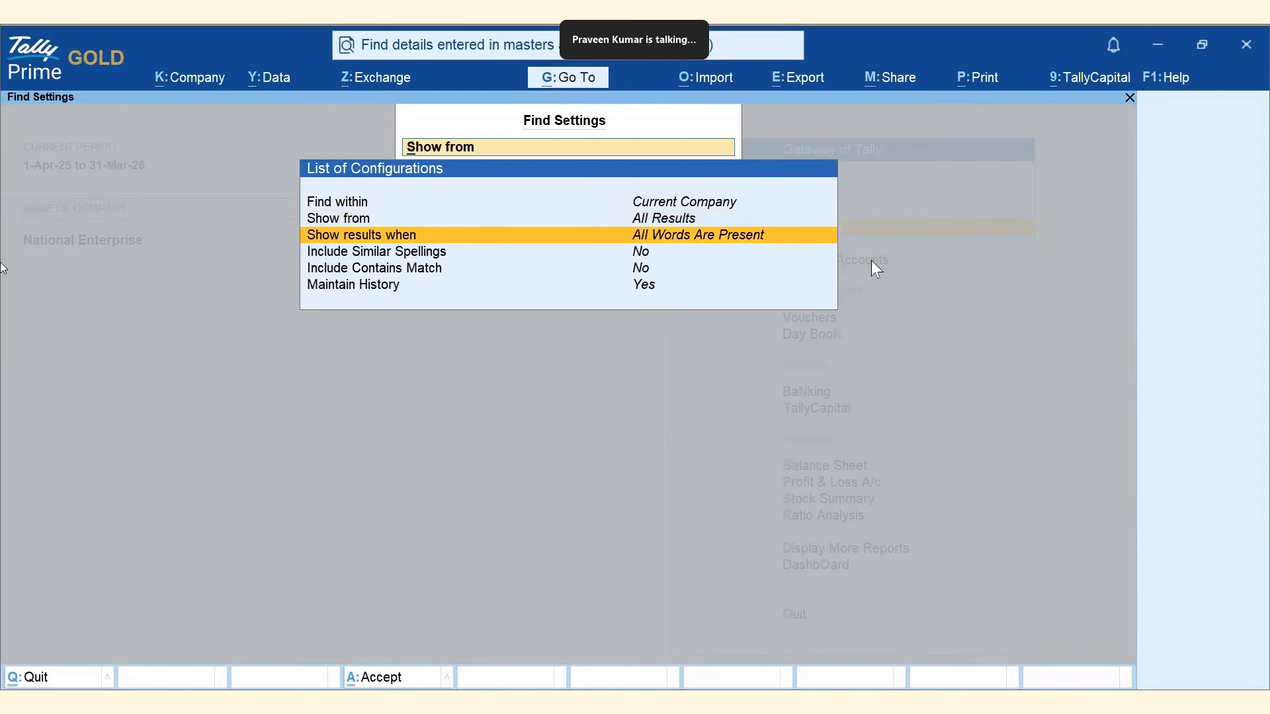
key(Return)
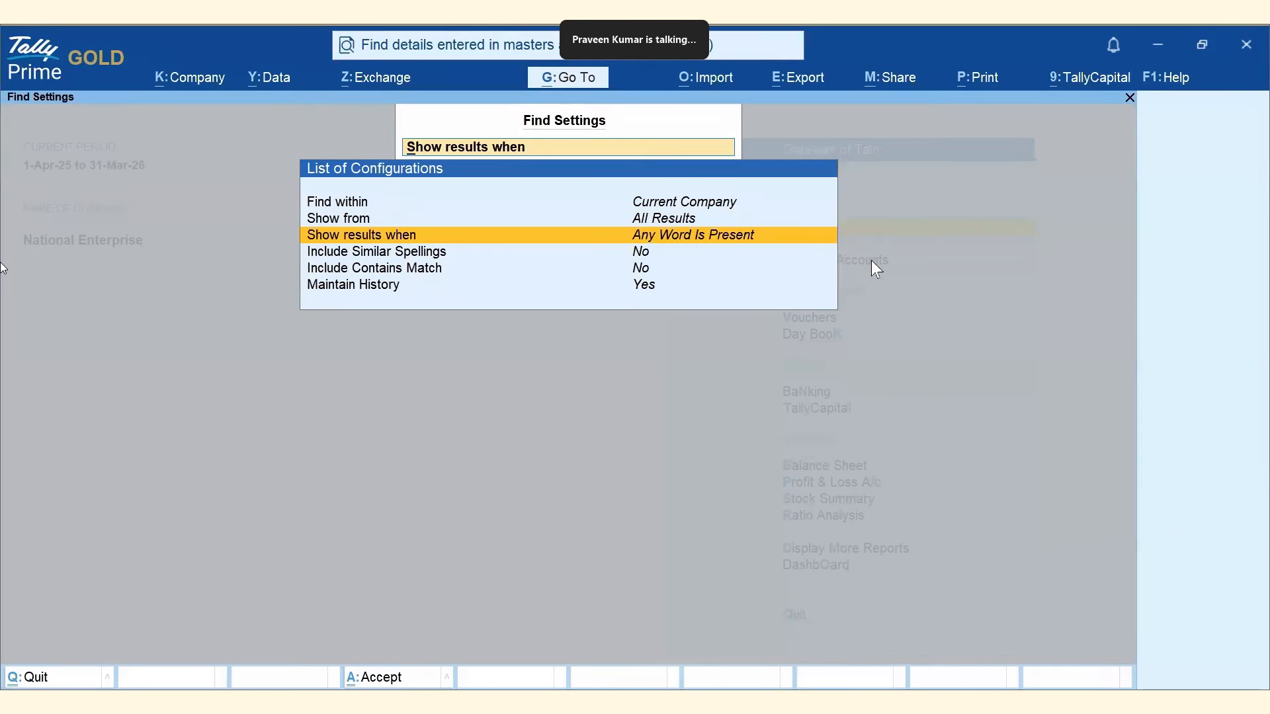
key(Return)
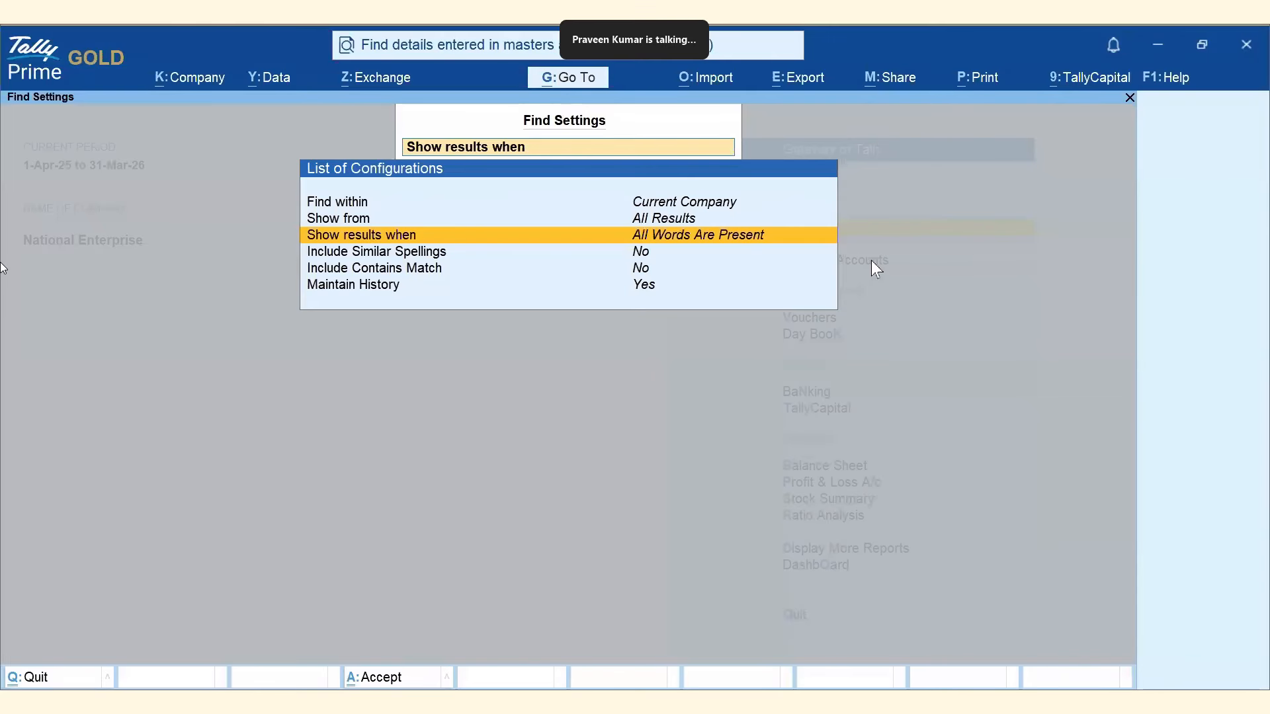
click(643, 255)
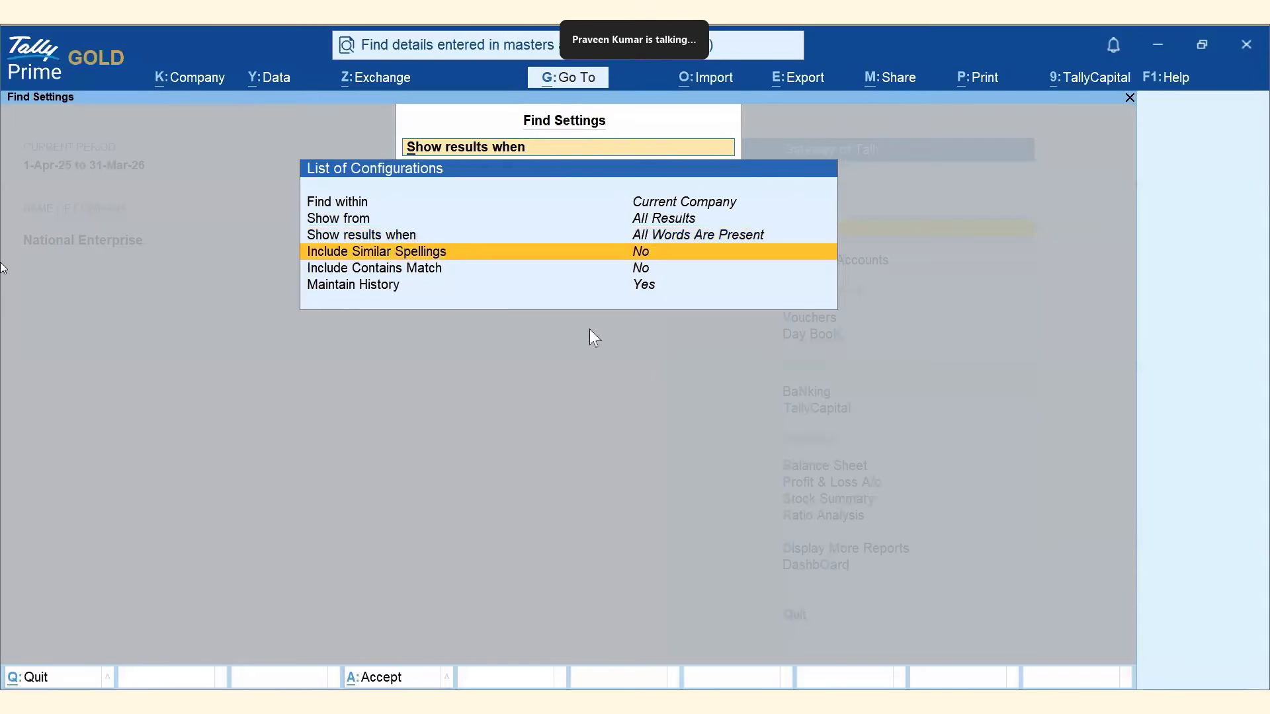
key(Return)
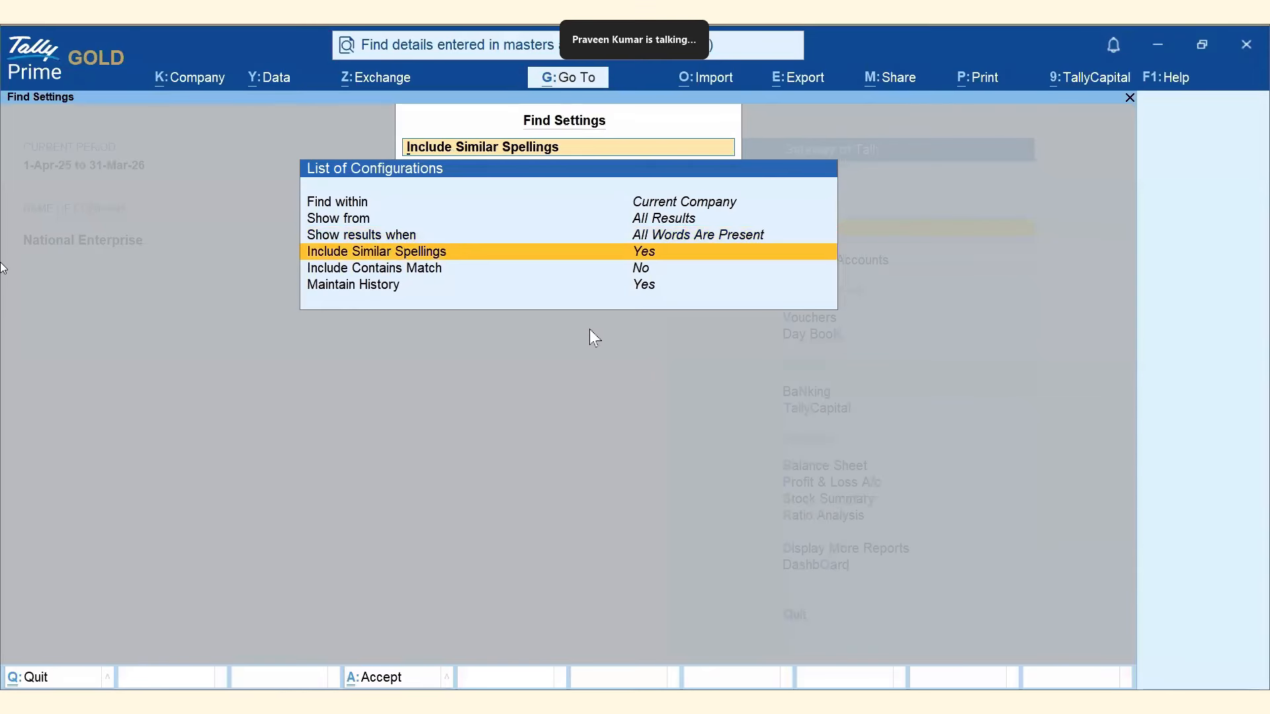
key(Return)
click(631, 272)
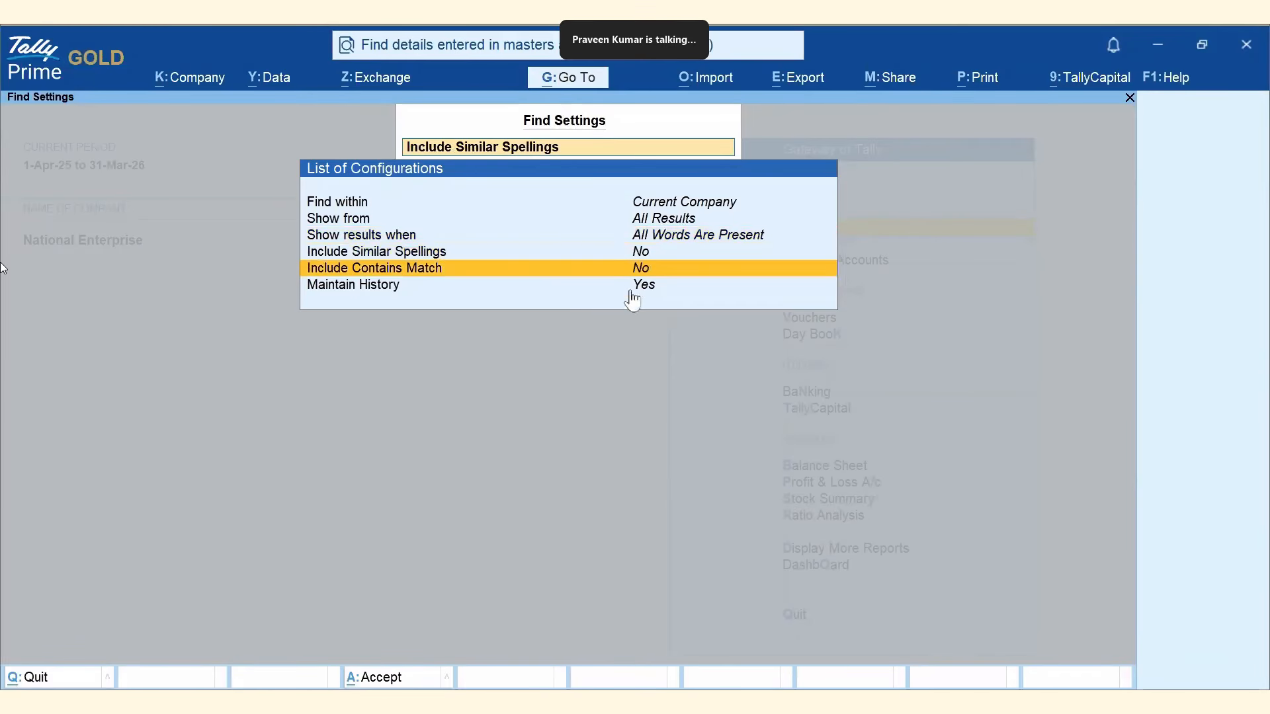
key(Return)
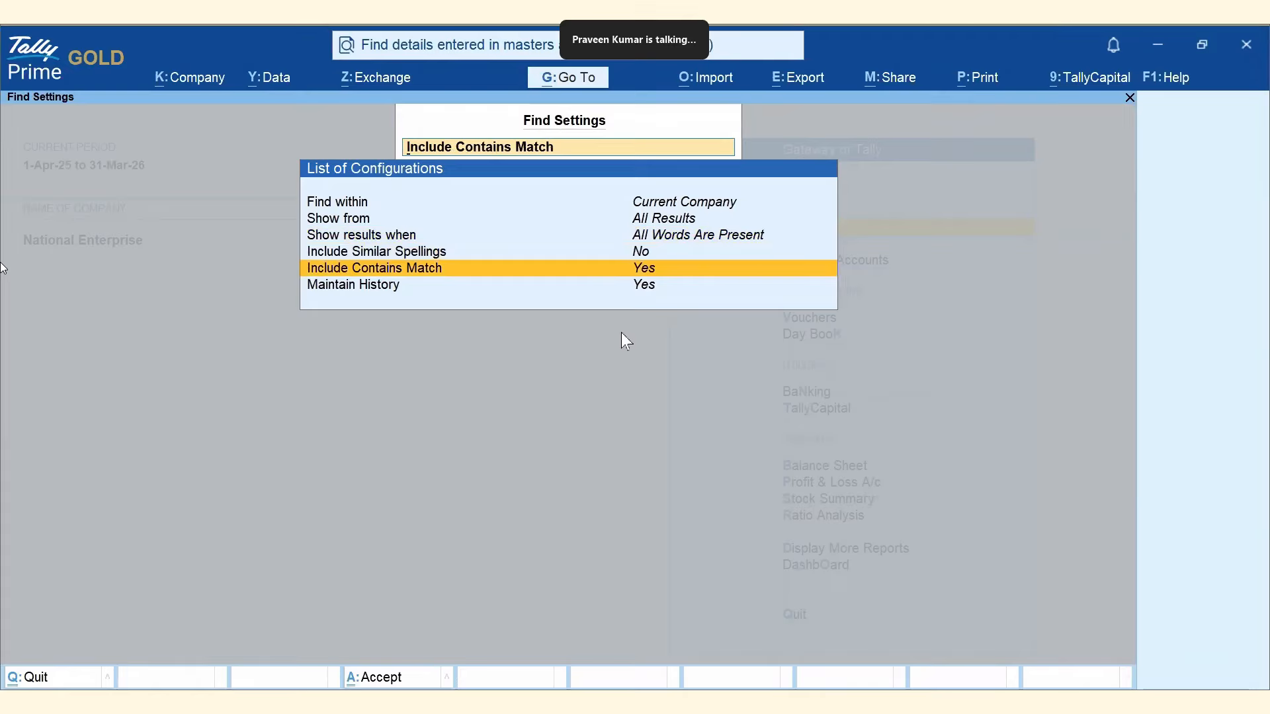
key(Return)
click(643, 293)
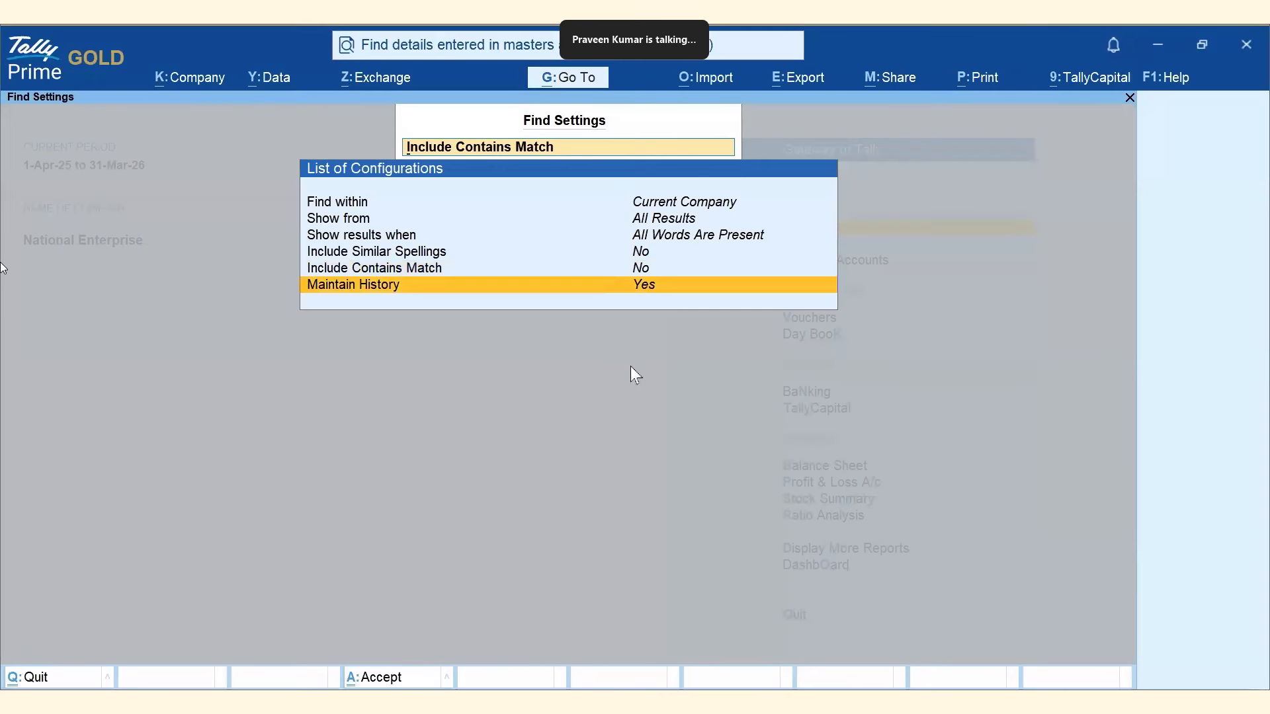
key(Return)
key(Return)
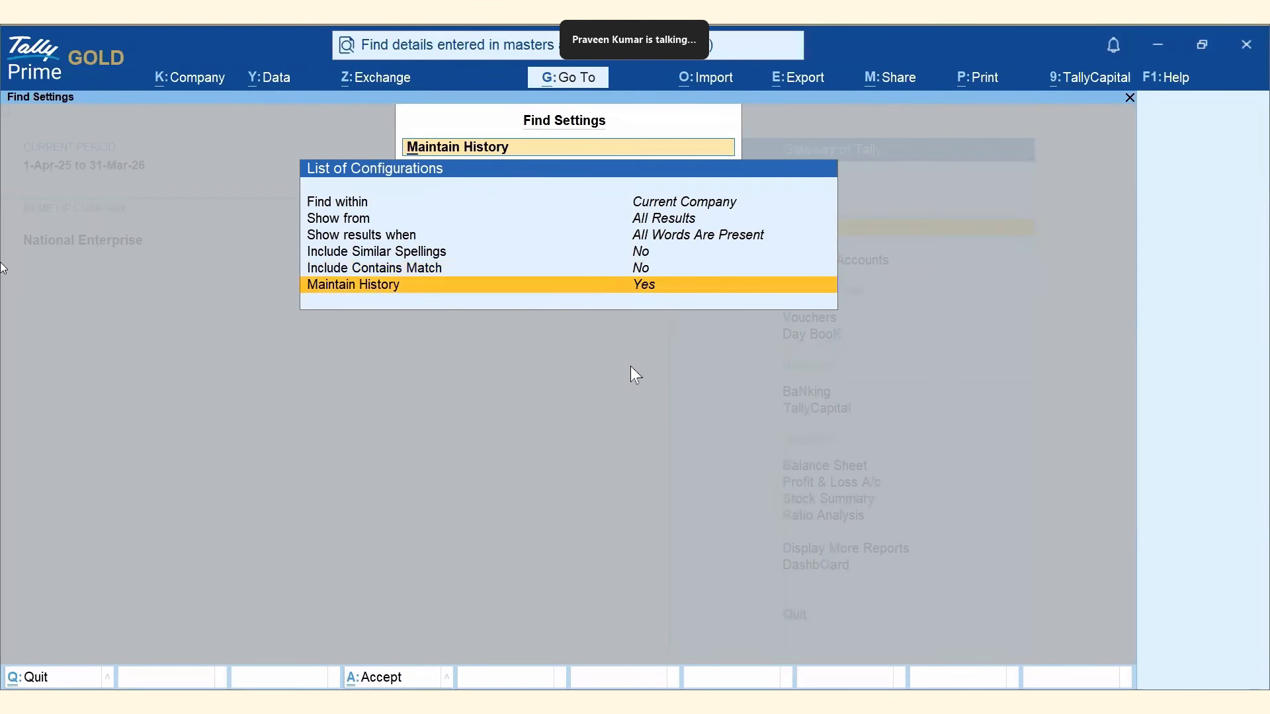
key(Escape)
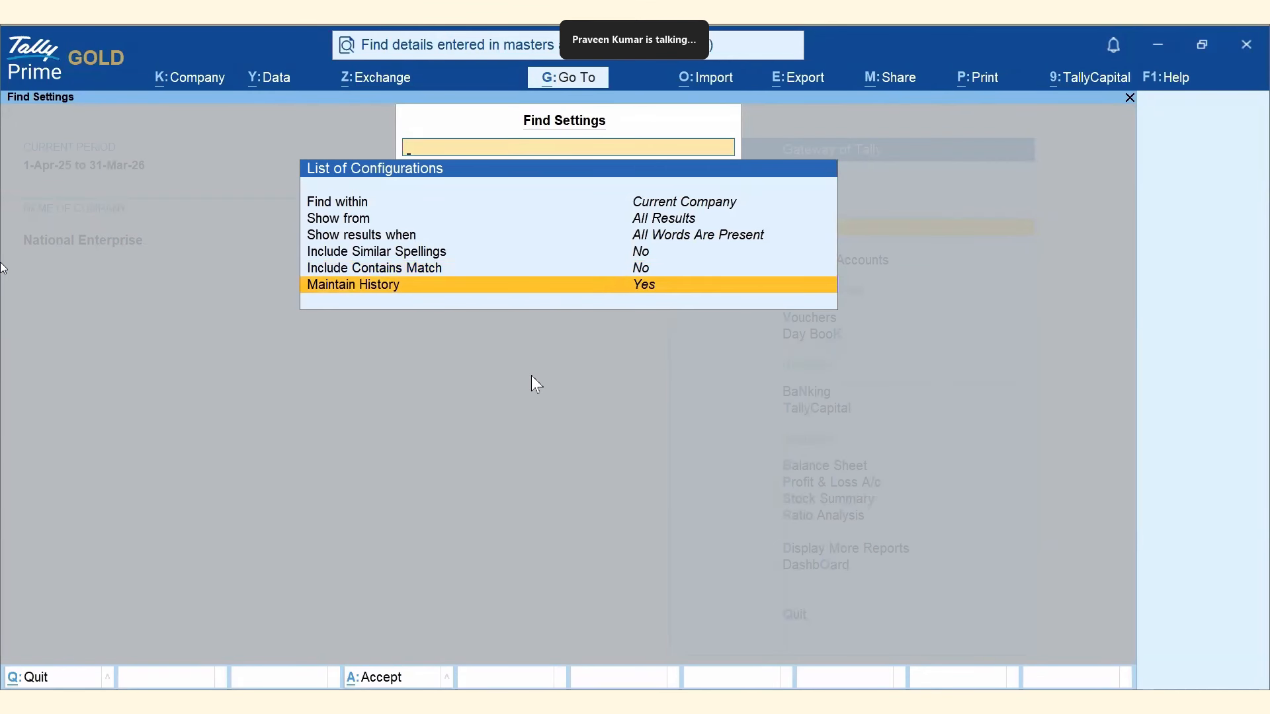
key(Escape)
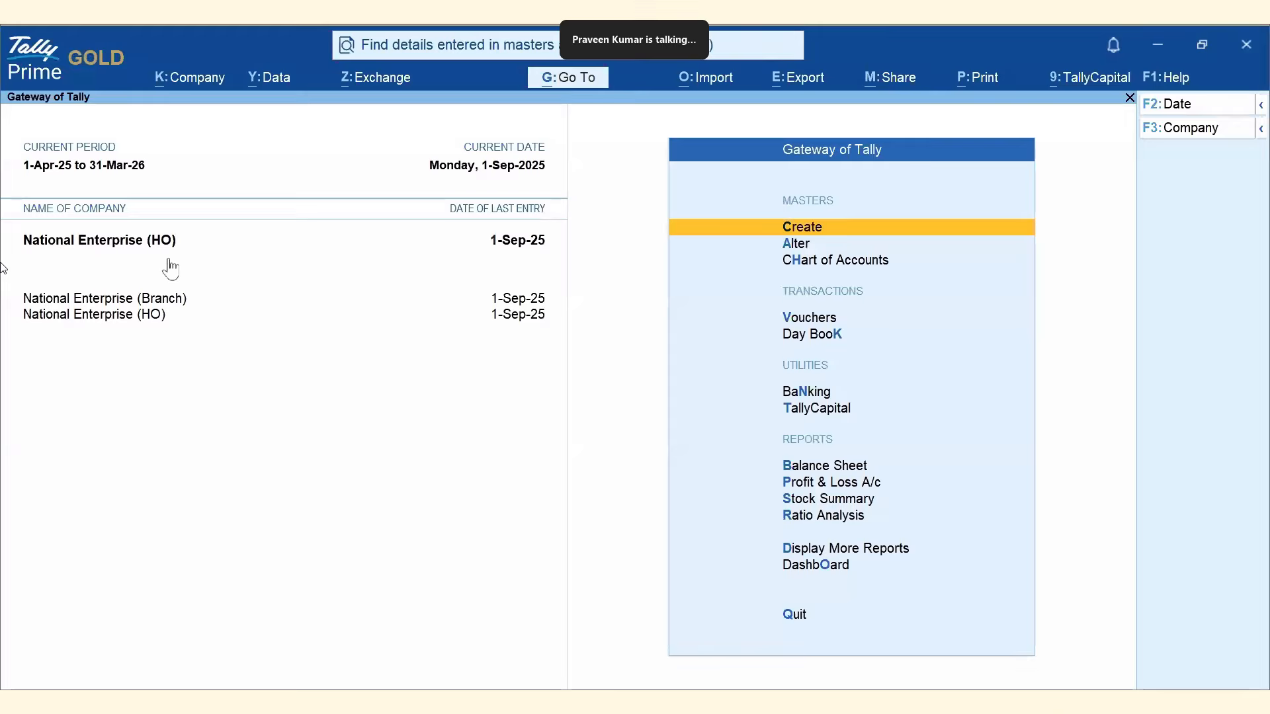
click(462, 51)
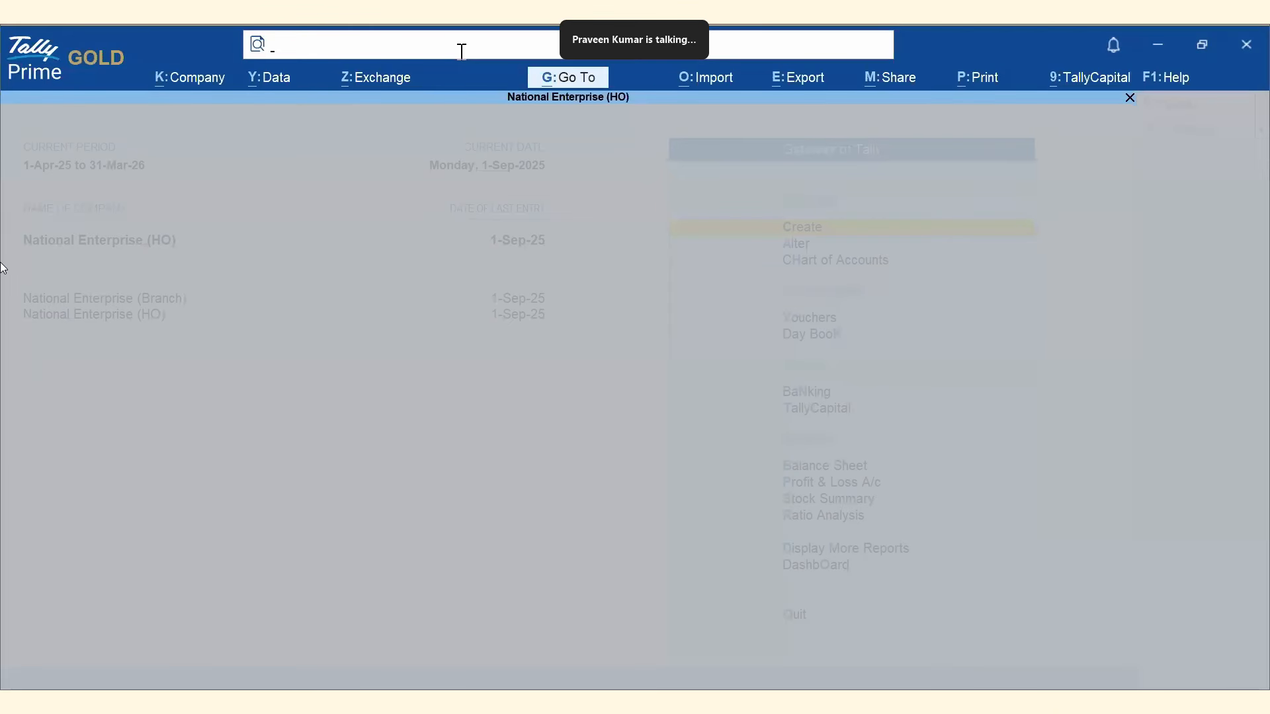
text(Delhi)
key(Return)
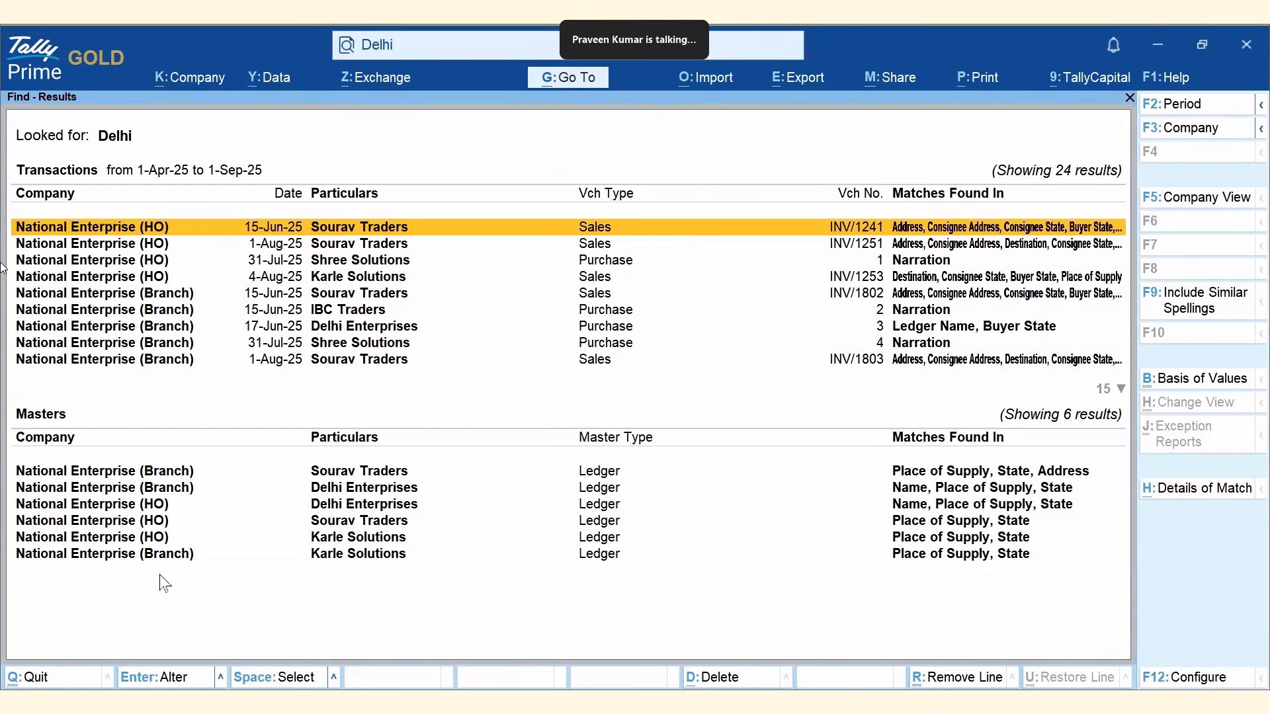
key(Escape)
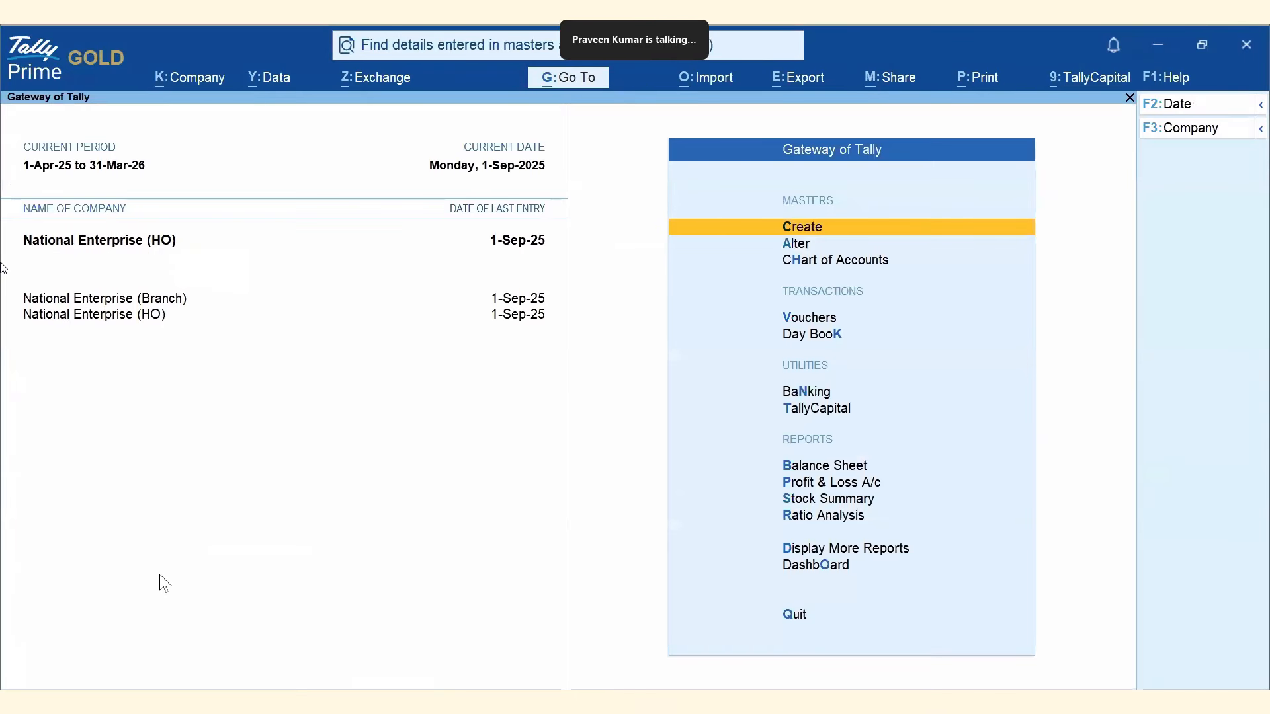
Check the DEO user in the Users and Passwords list, then quit without changes.
click(188, 83)
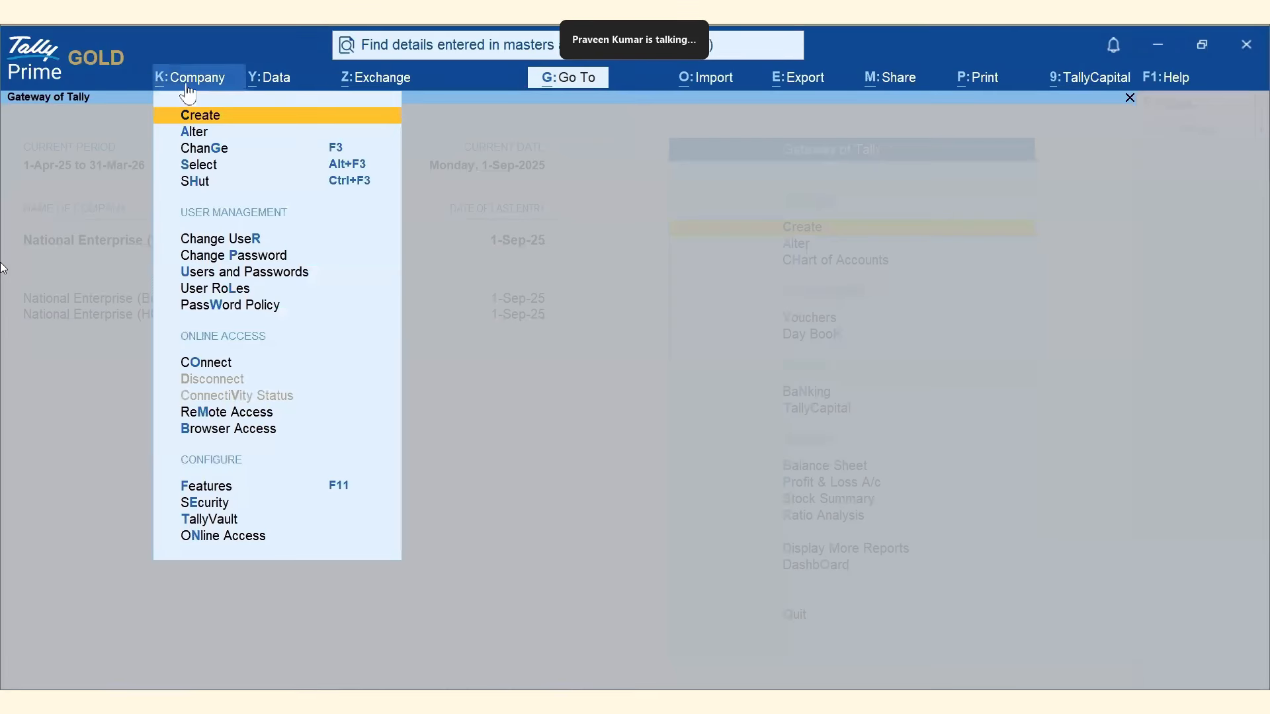
click(284, 275)
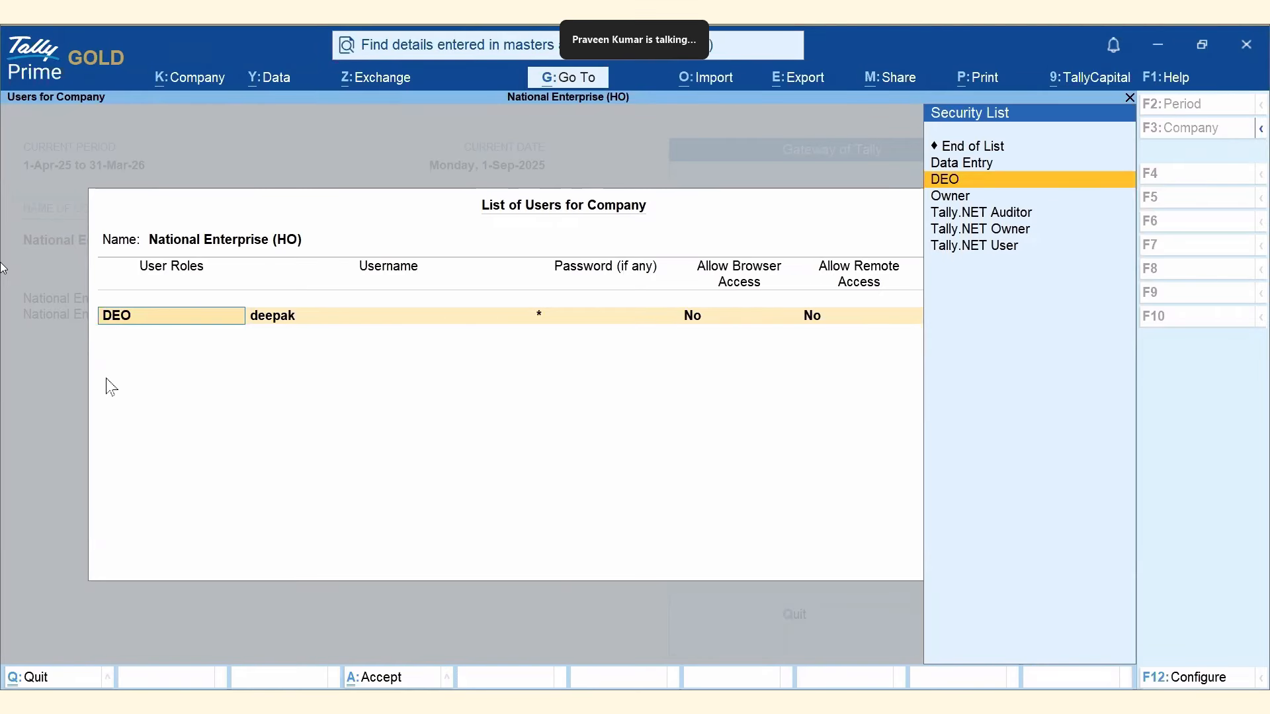
key(BackSpace)
key(Escape)
key(Return)
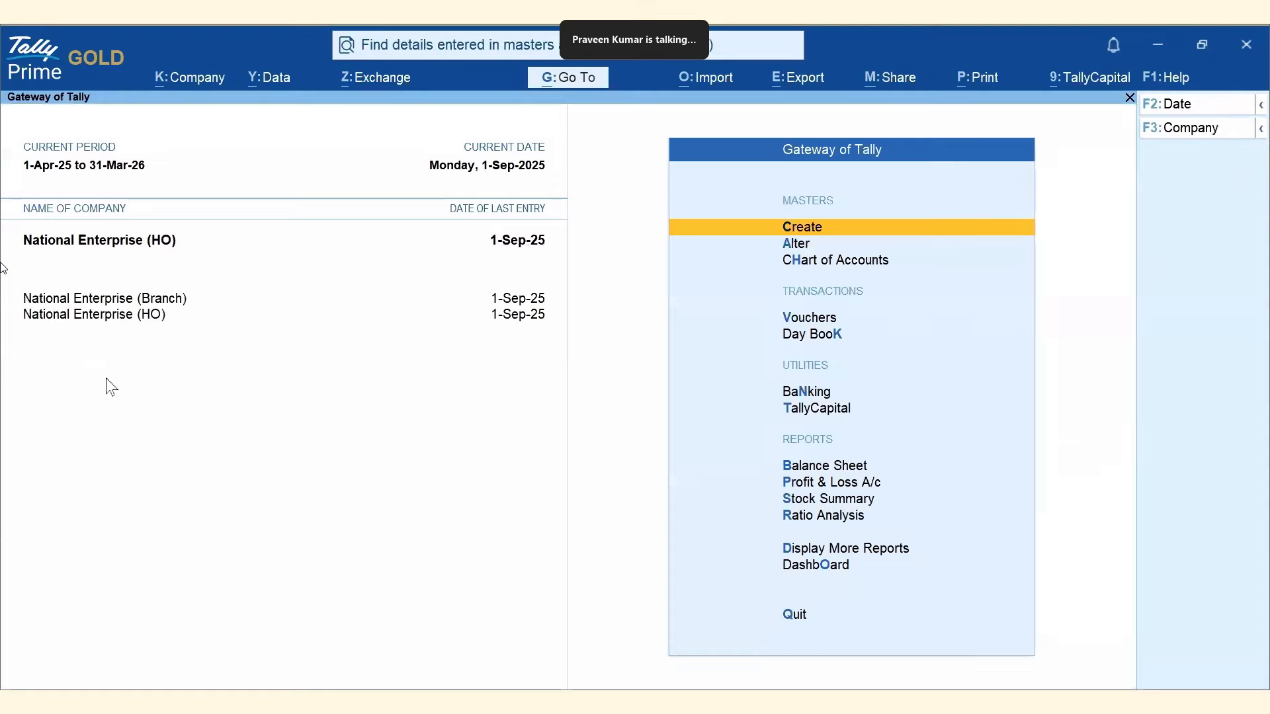
Disallow Full Access to Find - Results in the DEO security level and accept.
click(191, 88)
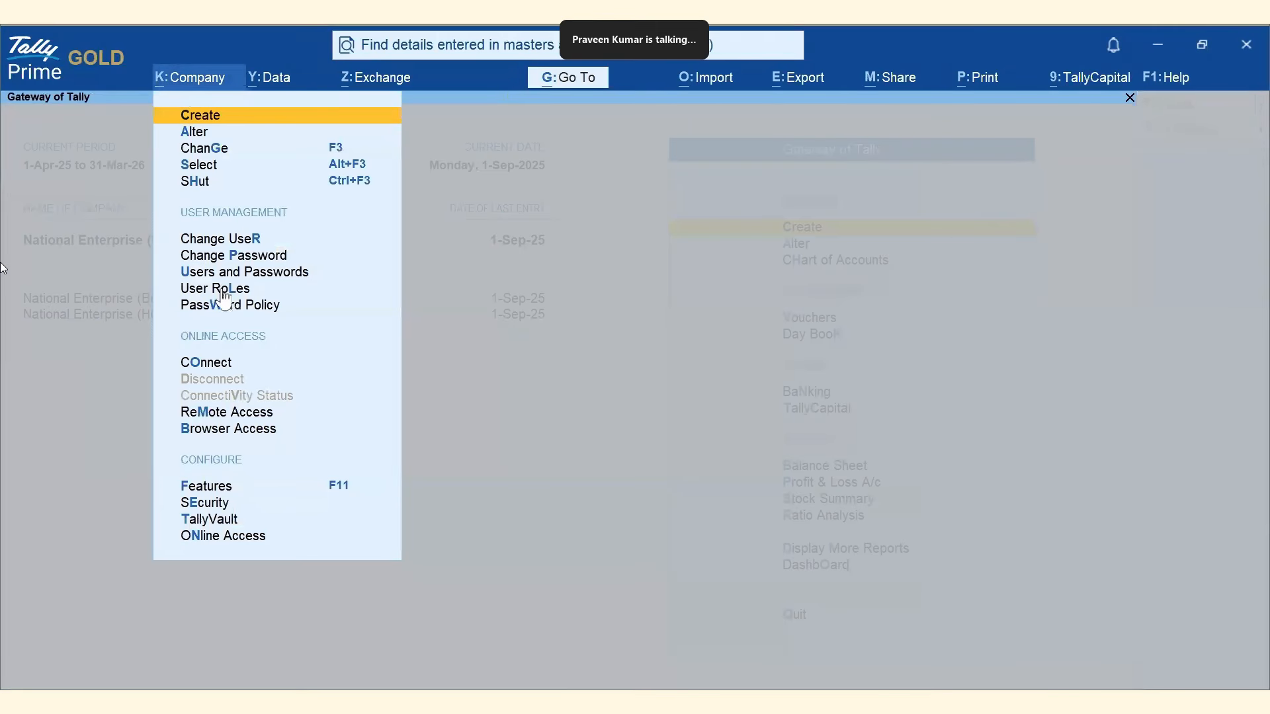
key(e)
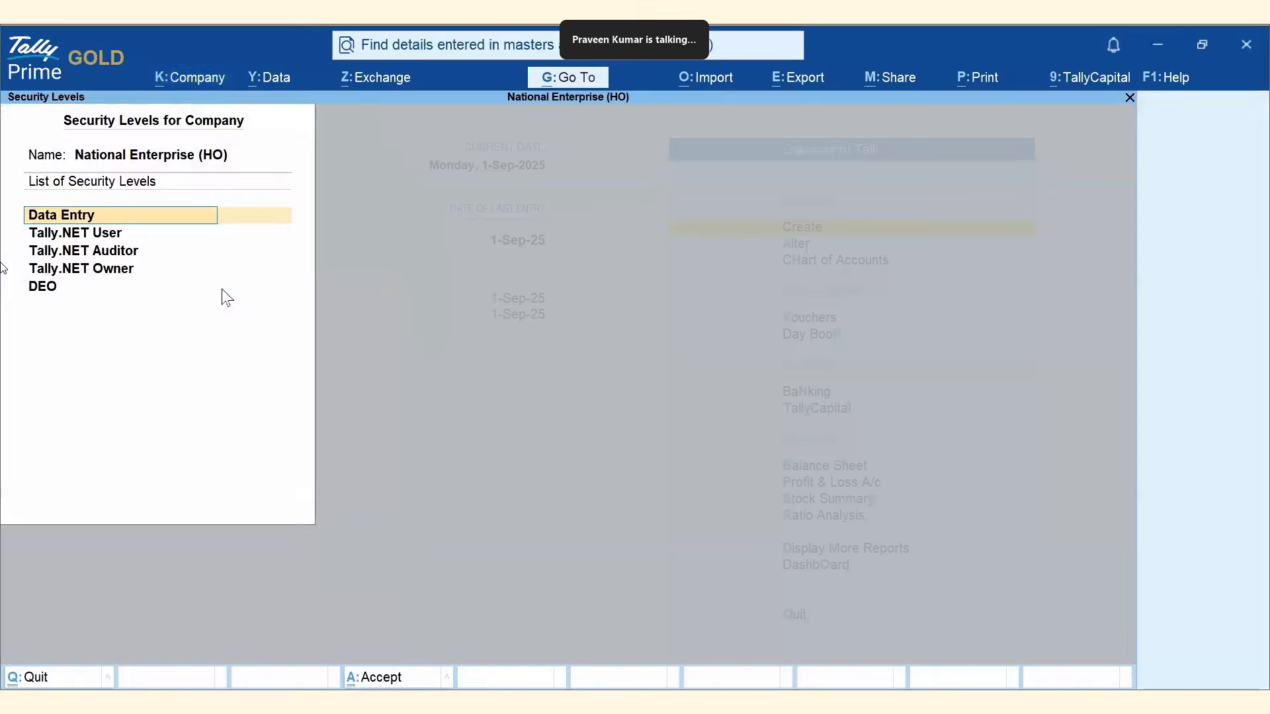
click(52, 287)
key(Return)
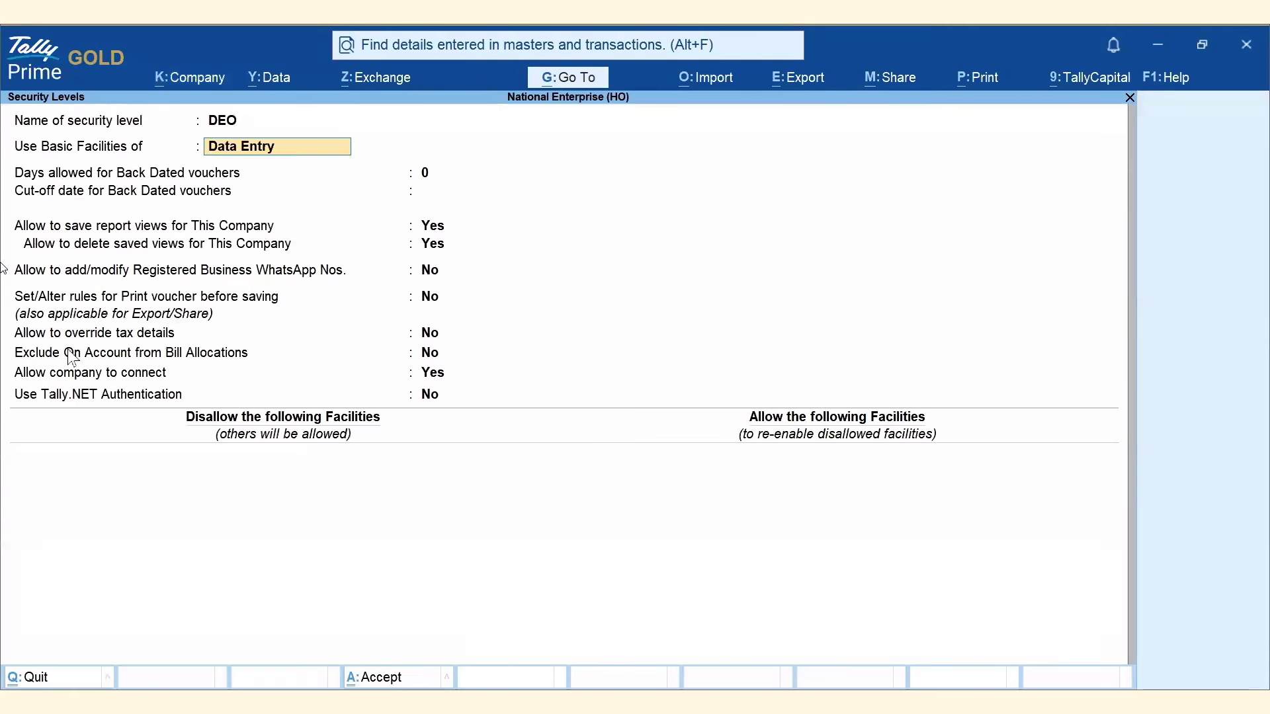
click(103, 470)
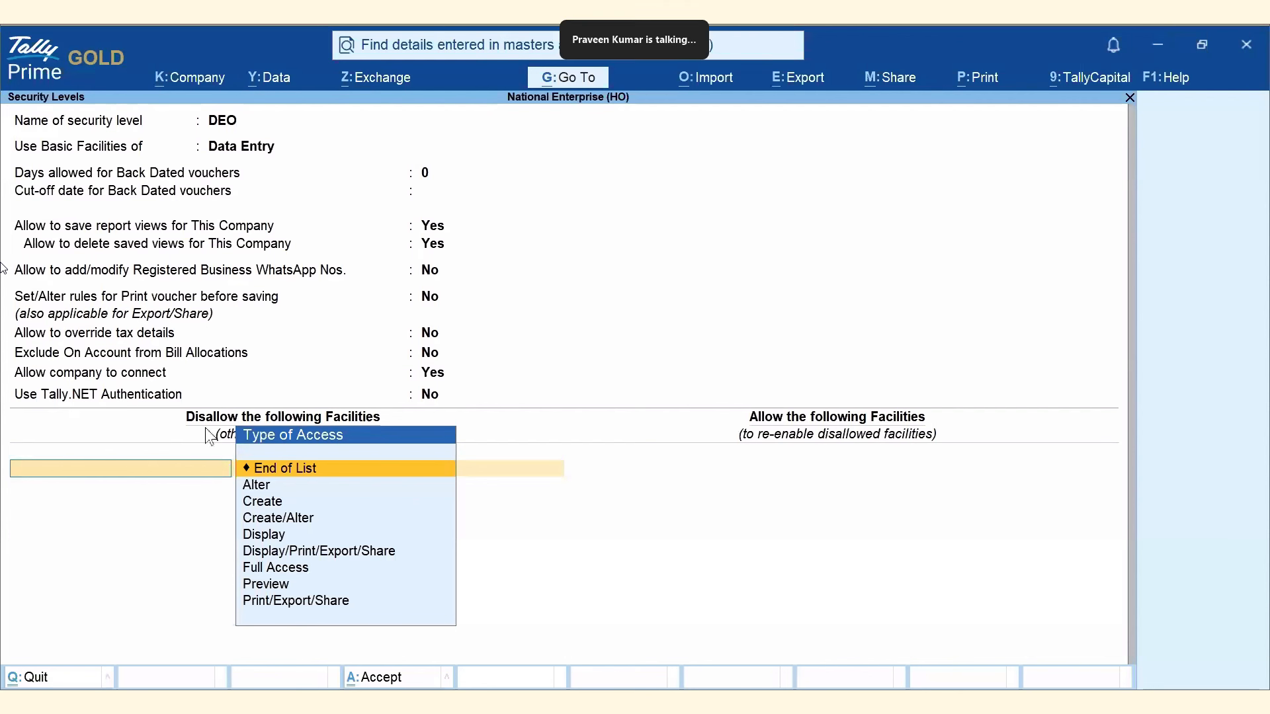
click(275, 567)
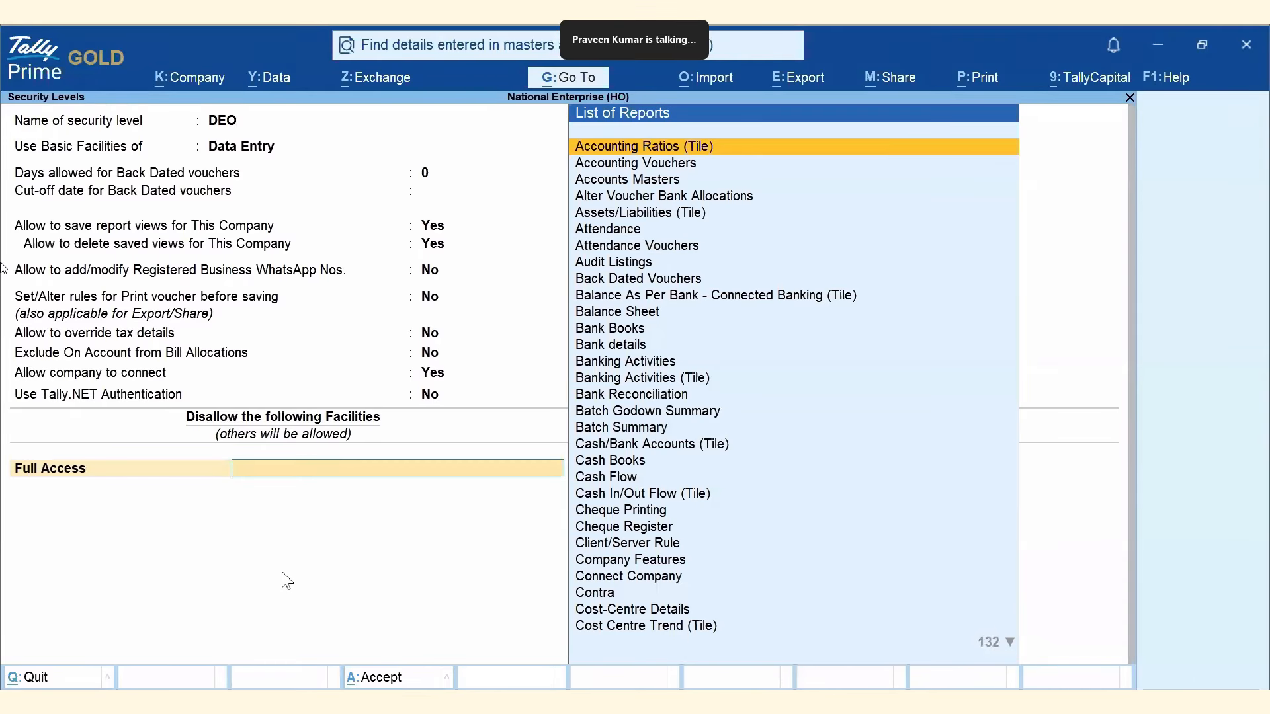
text(Fin)
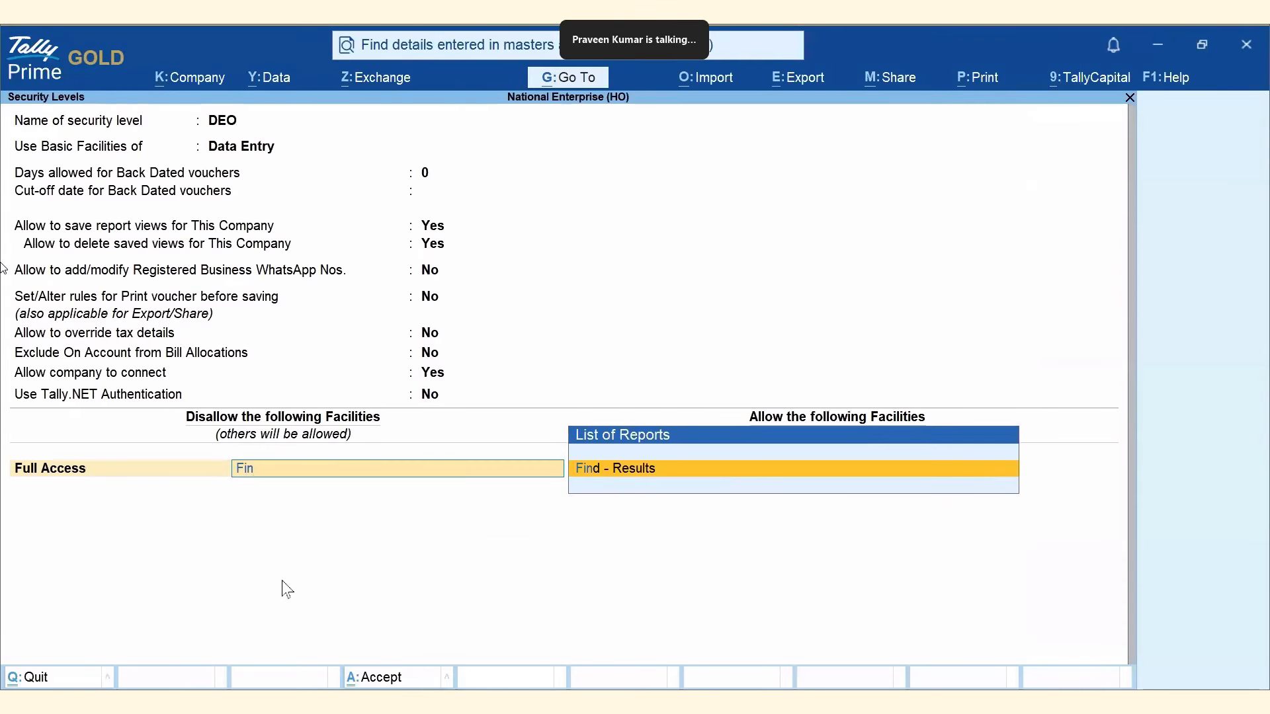
click(588, 472)
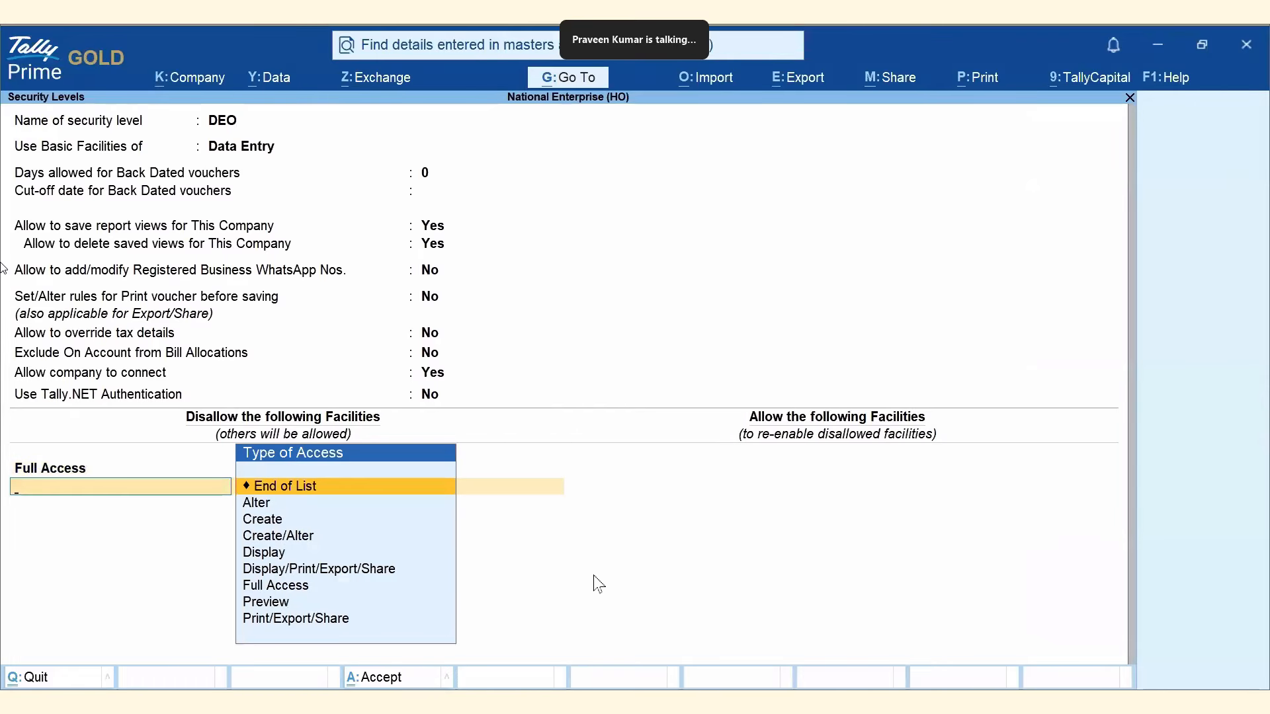
key(Return)
key(Return)
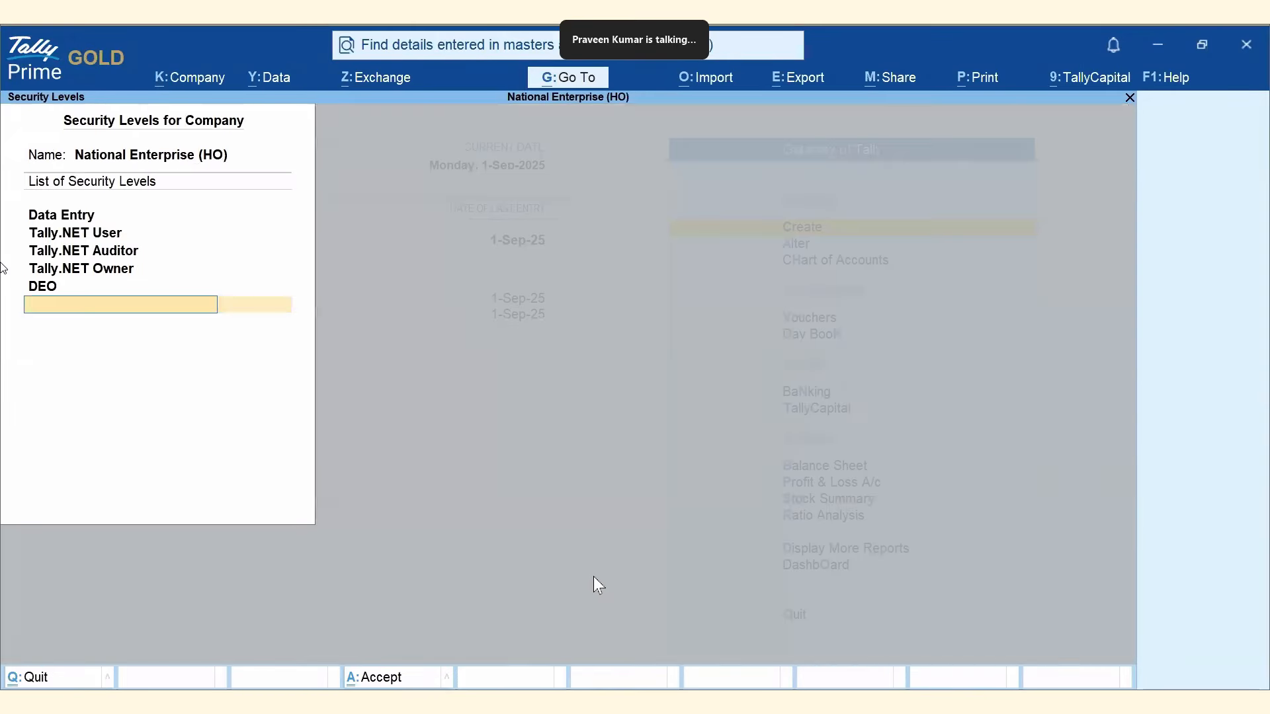
key(Return)
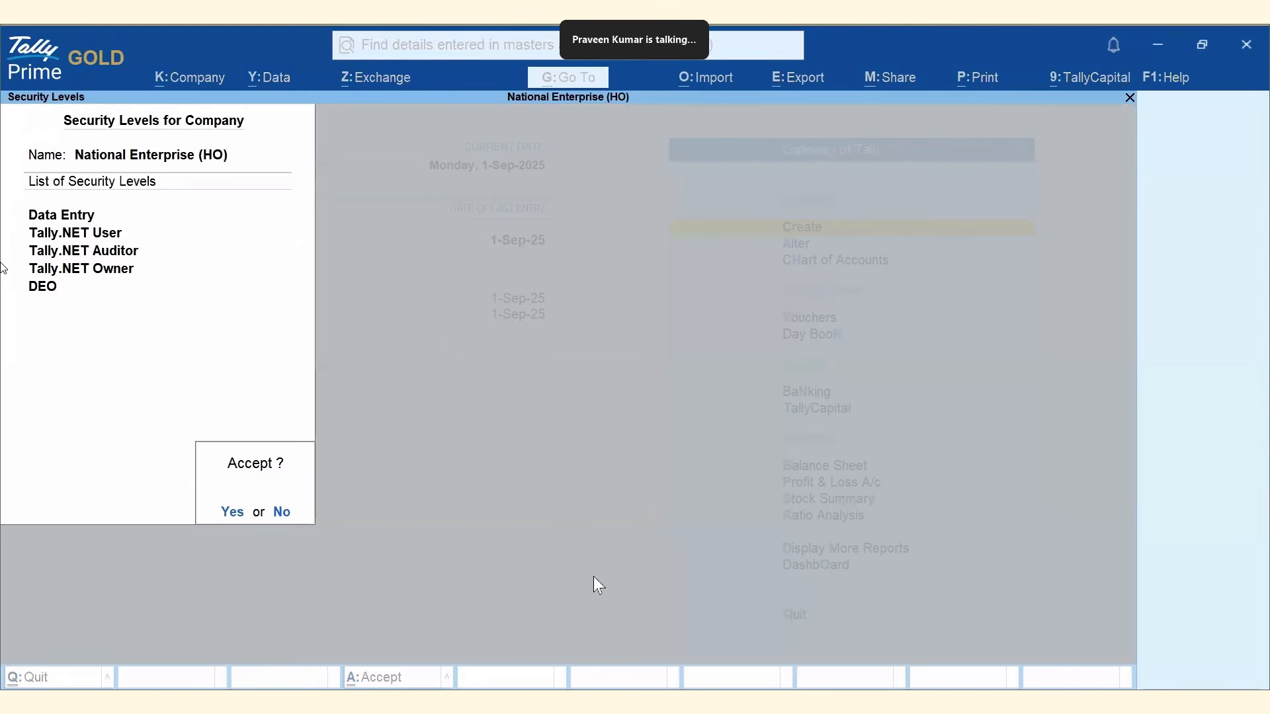
click(233, 519)
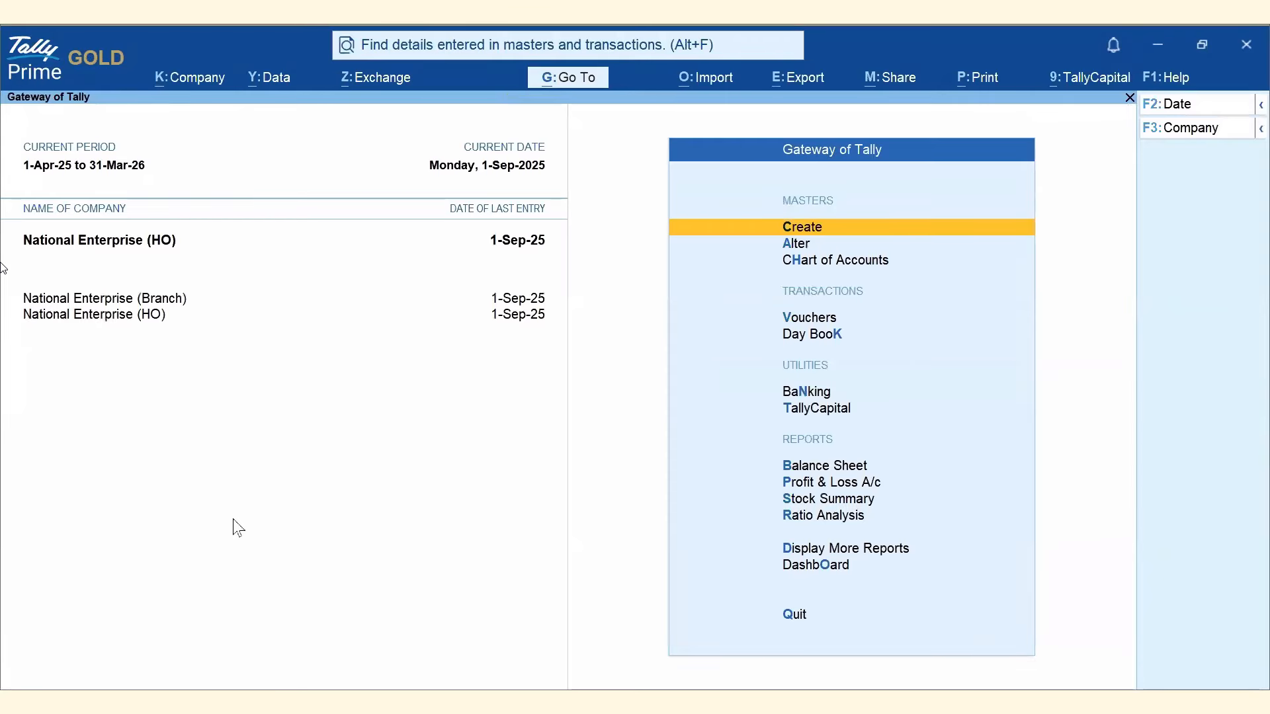
Change user to the DEO user by entering its username and password.
click(202, 85)
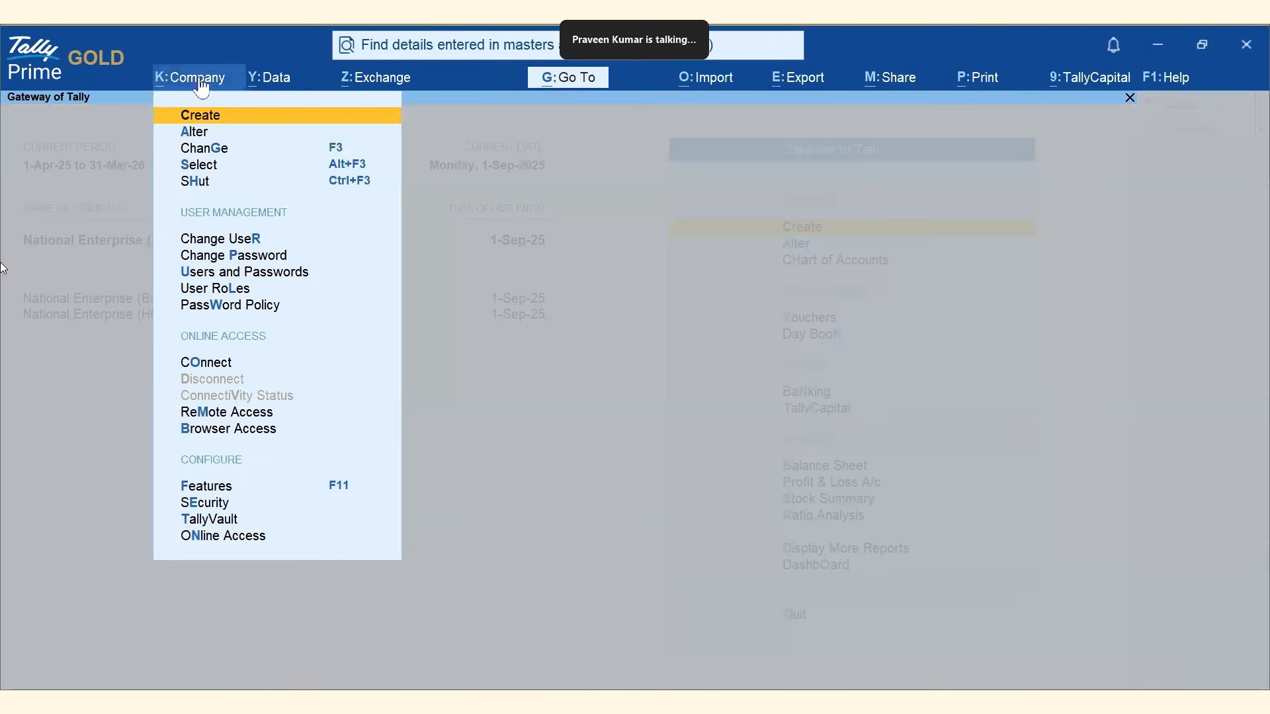
click(200, 241)
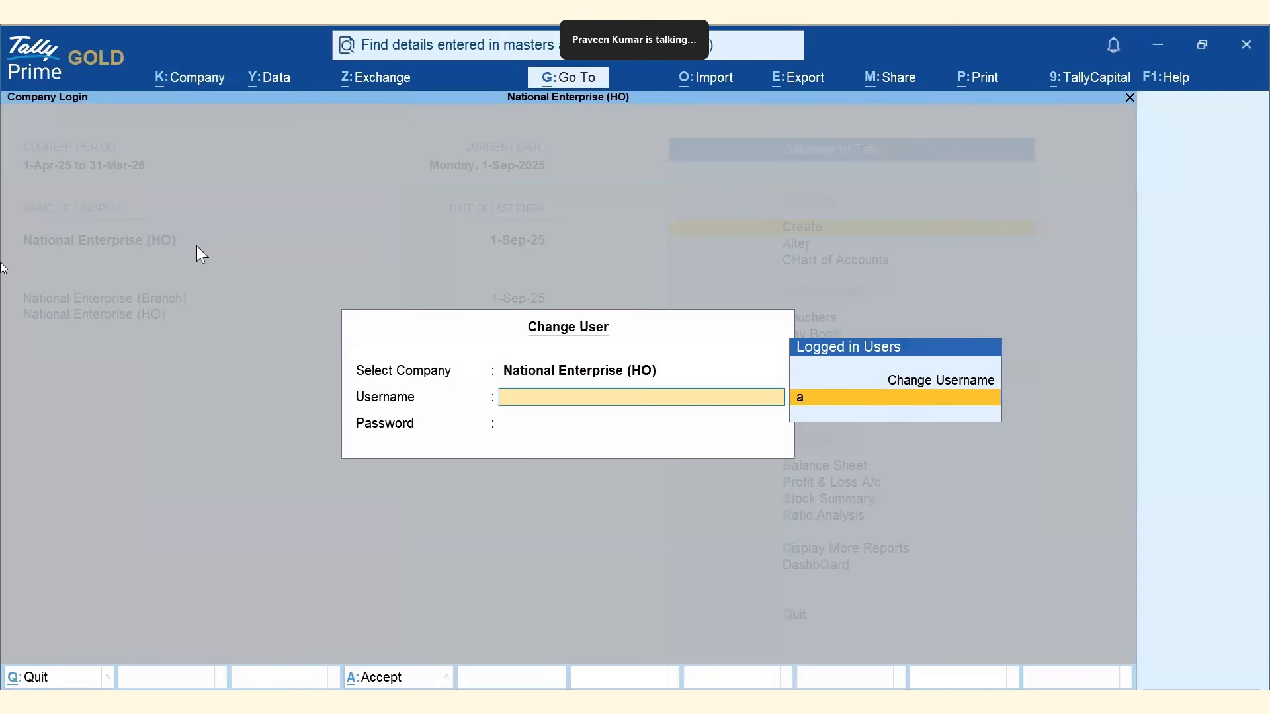
key(Up)
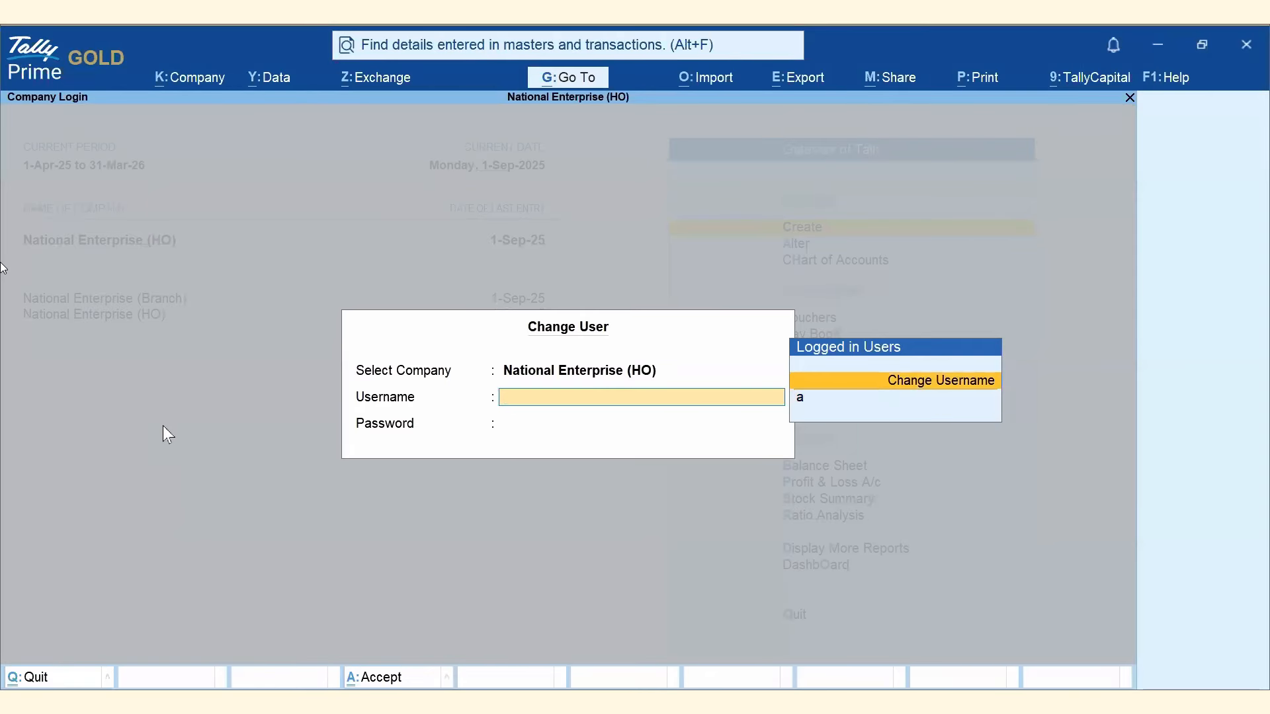
key(Return)
text(deepak)
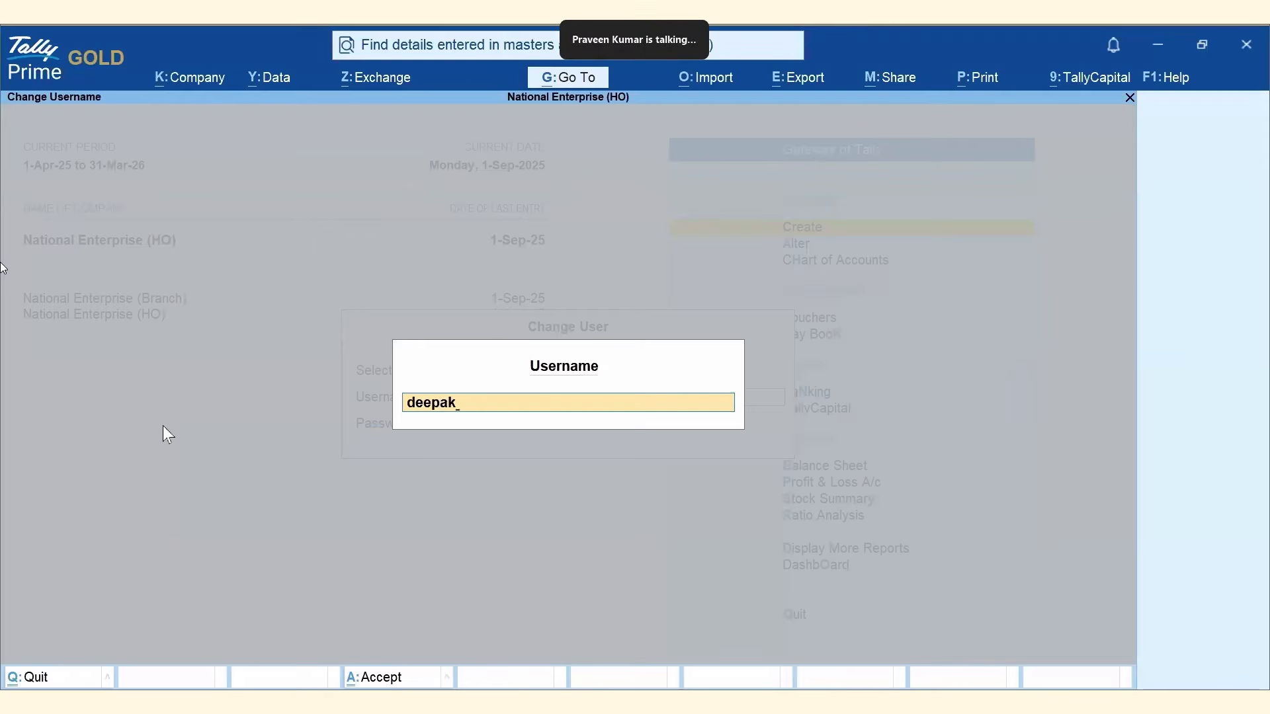
key(Return)
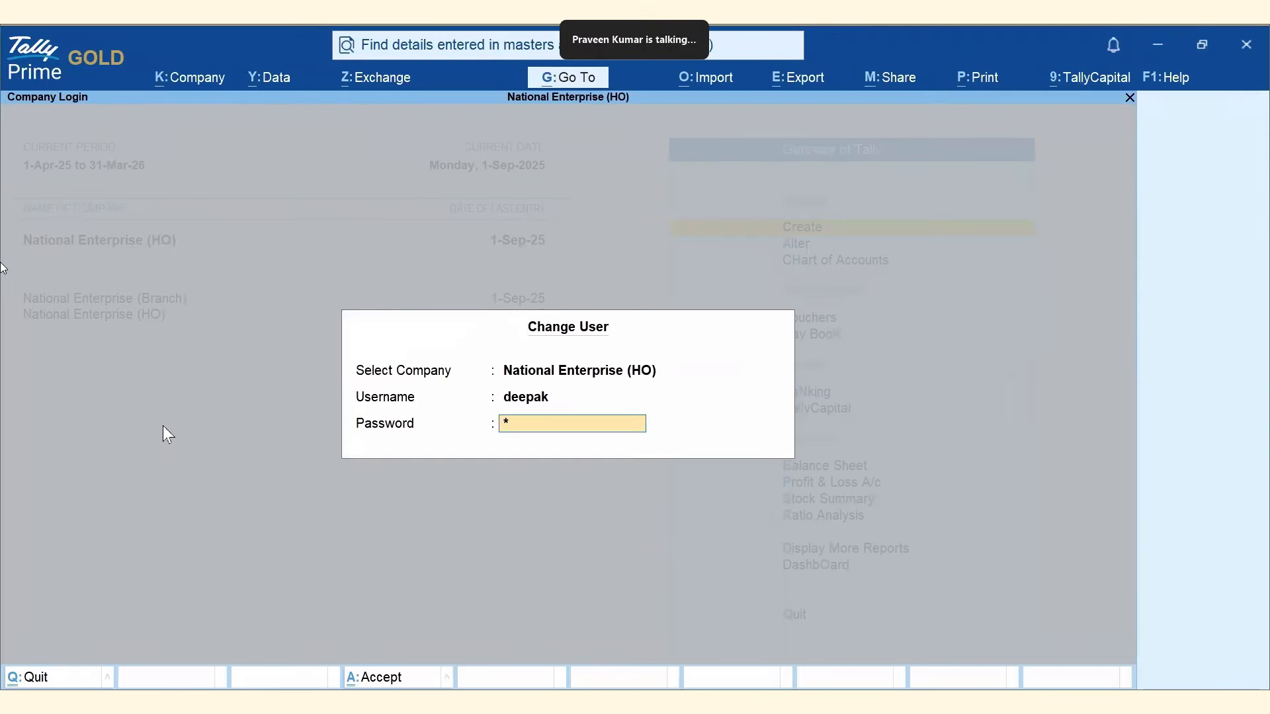
key(Return)
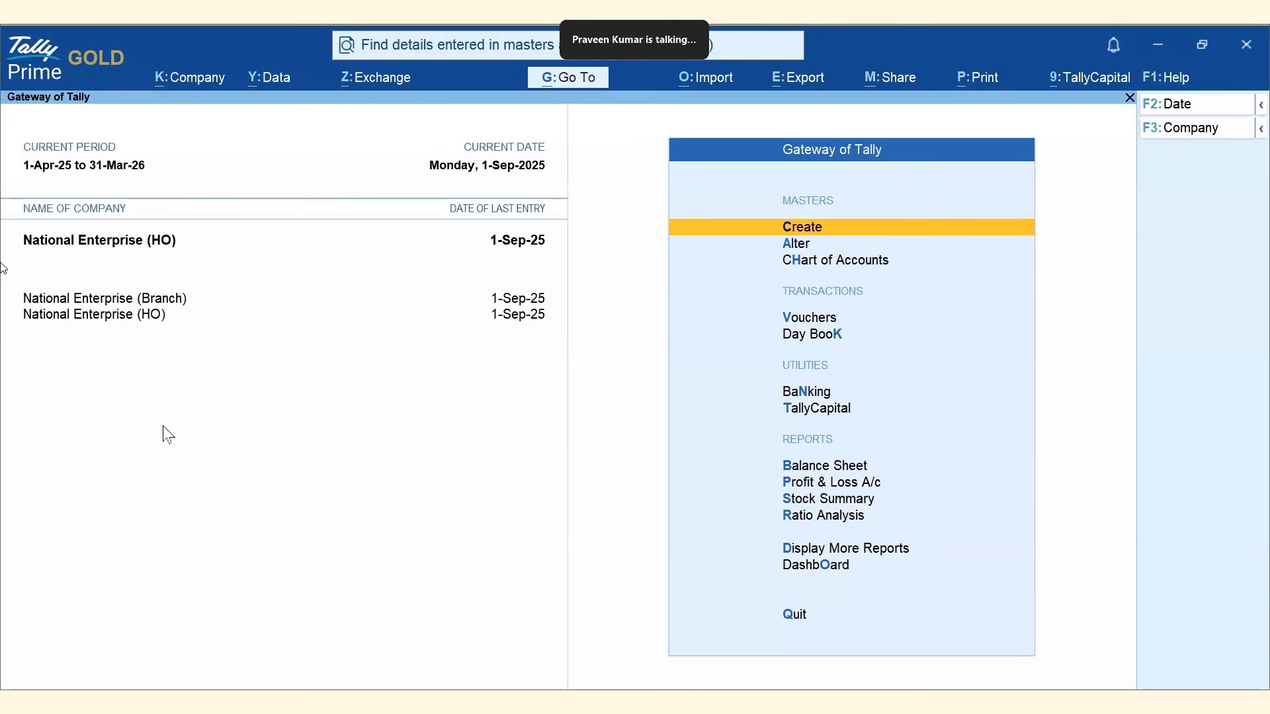
Rerun the 'Delhi' search from history, getting 12 transactions and 3 masters.
click(460, 48)
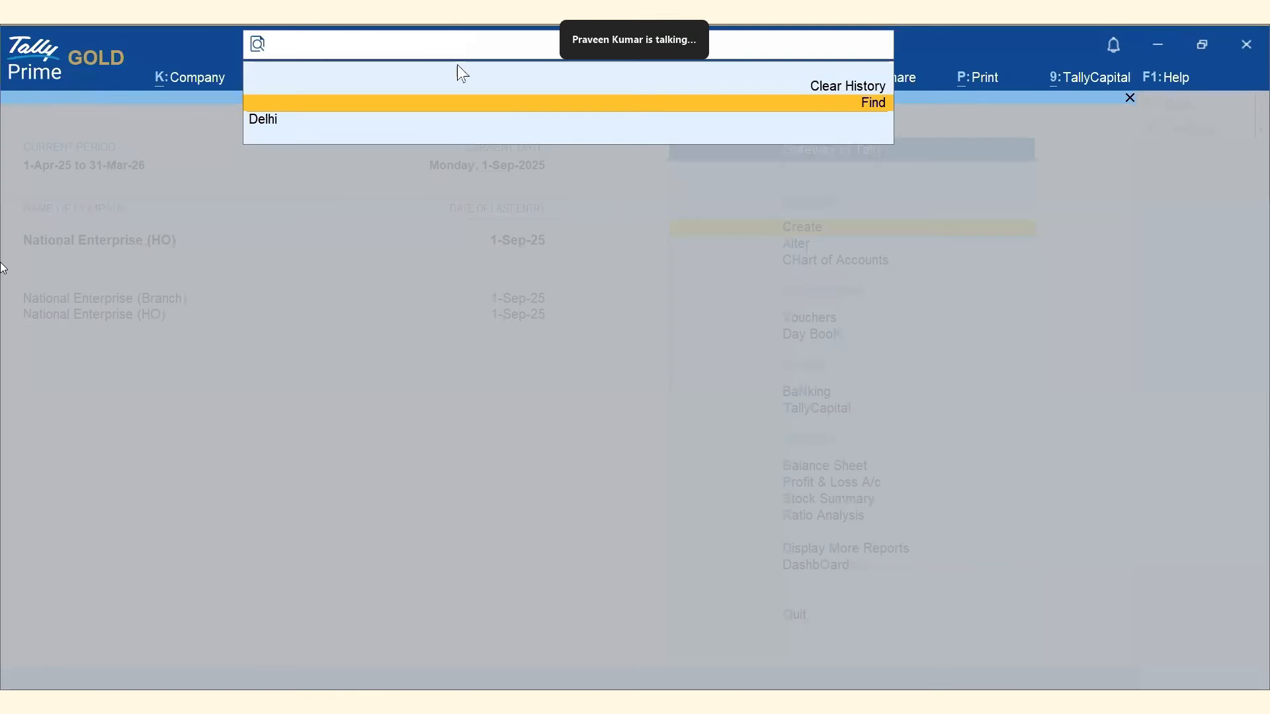
click(265, 125)
key(Return)
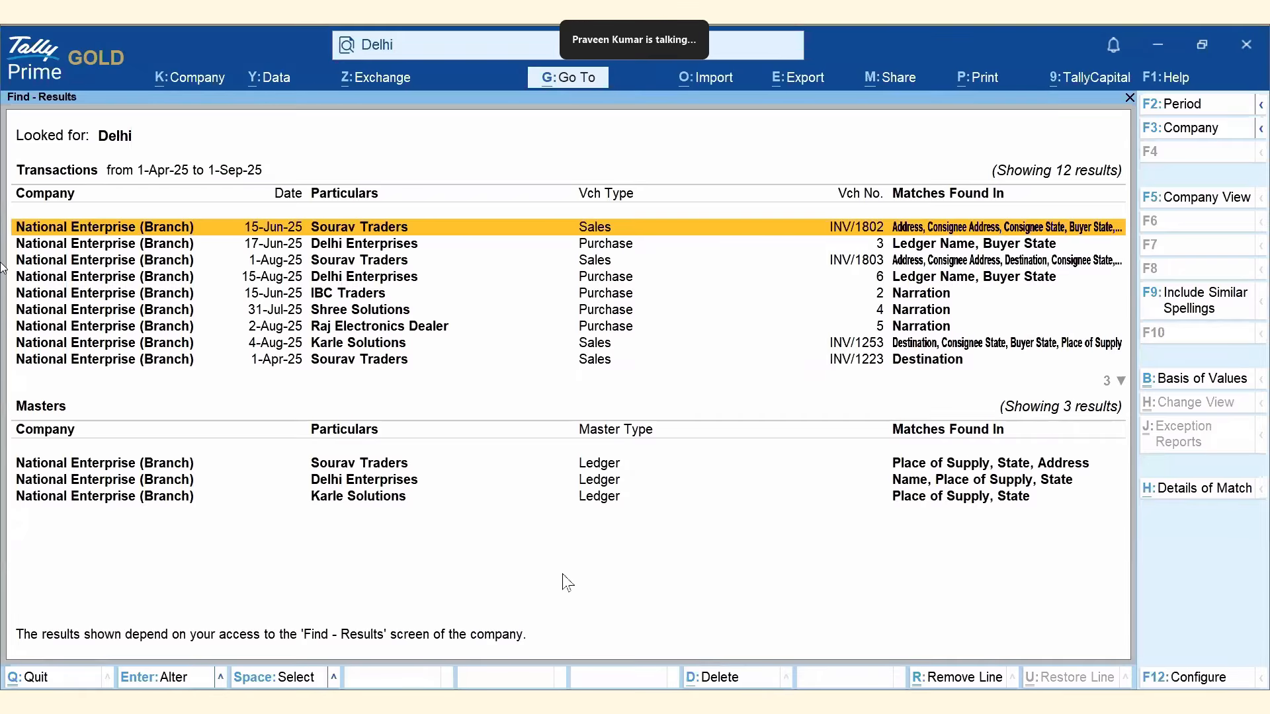
Limit the Delhi results to National Enterprise (HO), which shows no results.
click(1194, 129)
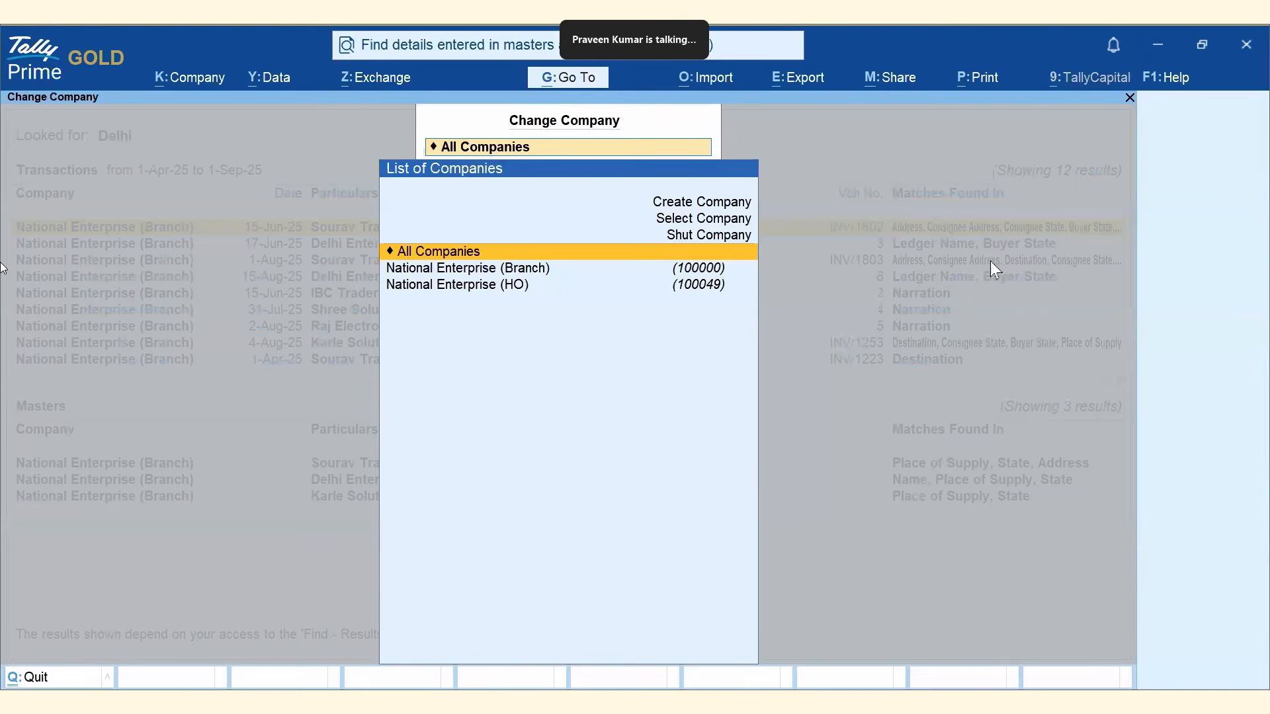
click(473, 286)
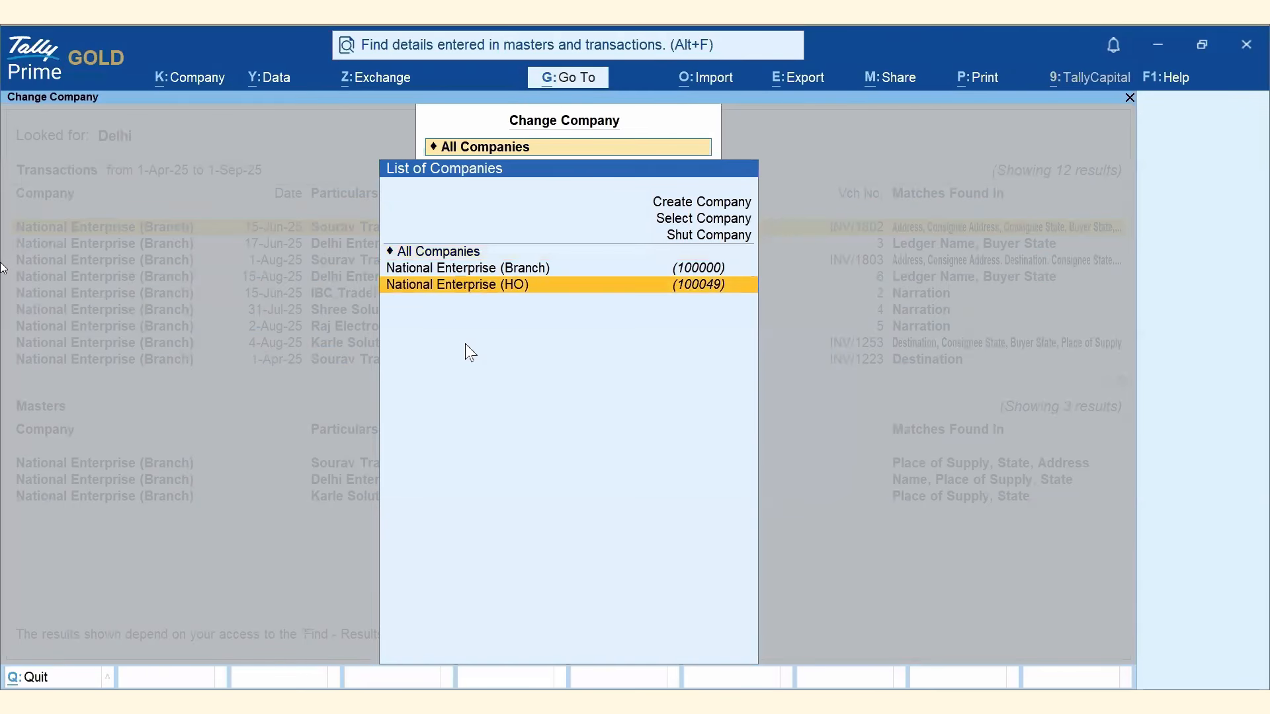
key(Return)
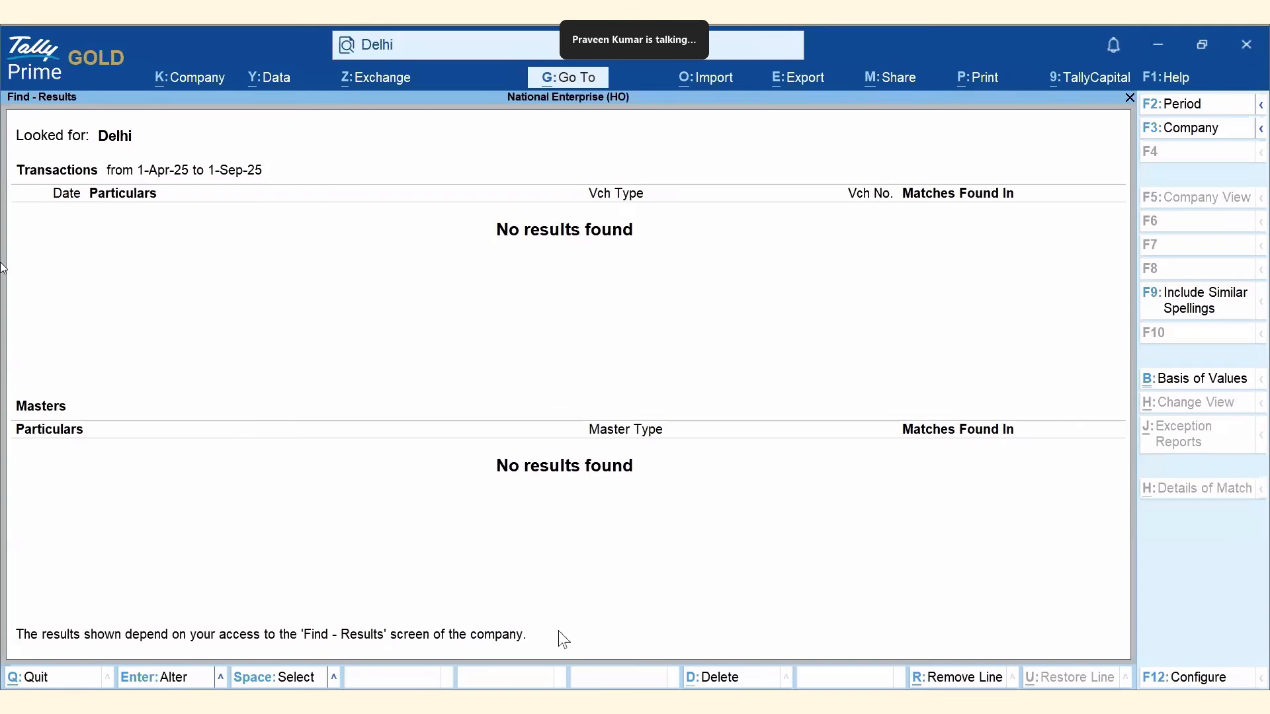
Switch the Delhi results back to All Companies and advance to the Special Characters slide.
click(1167, 130)
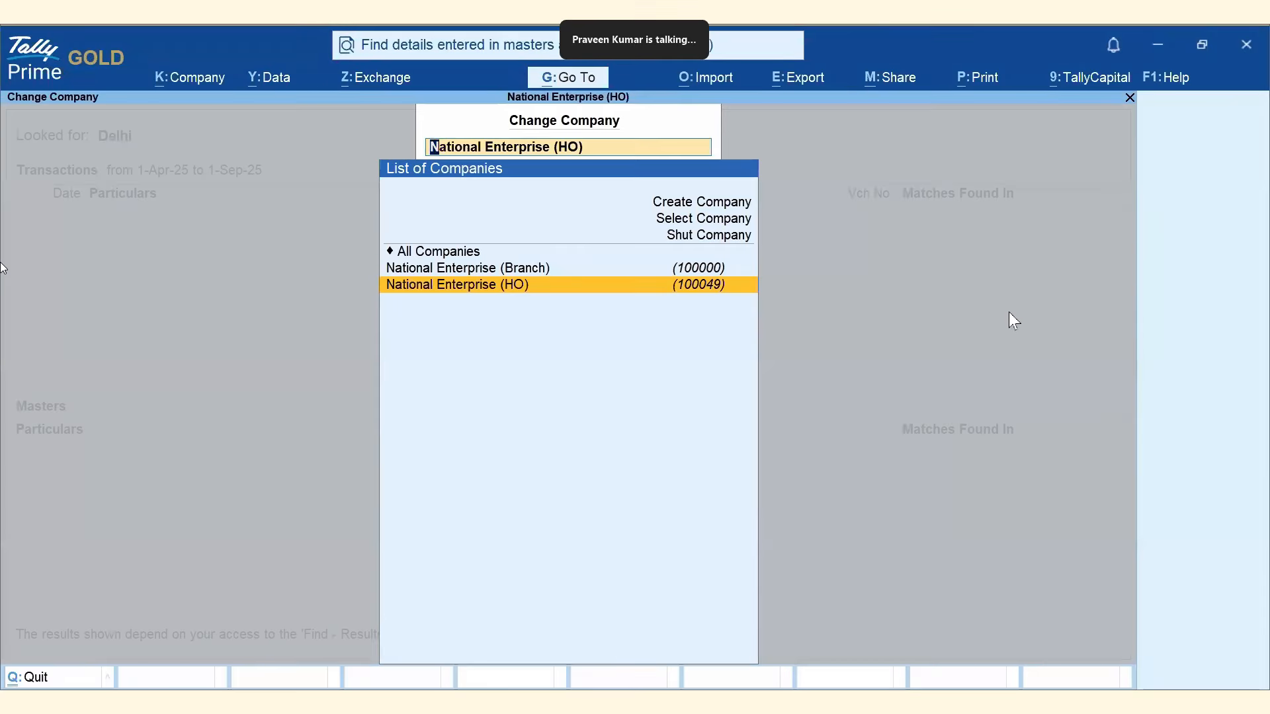
key(Up)
key(Up)
key(Return)
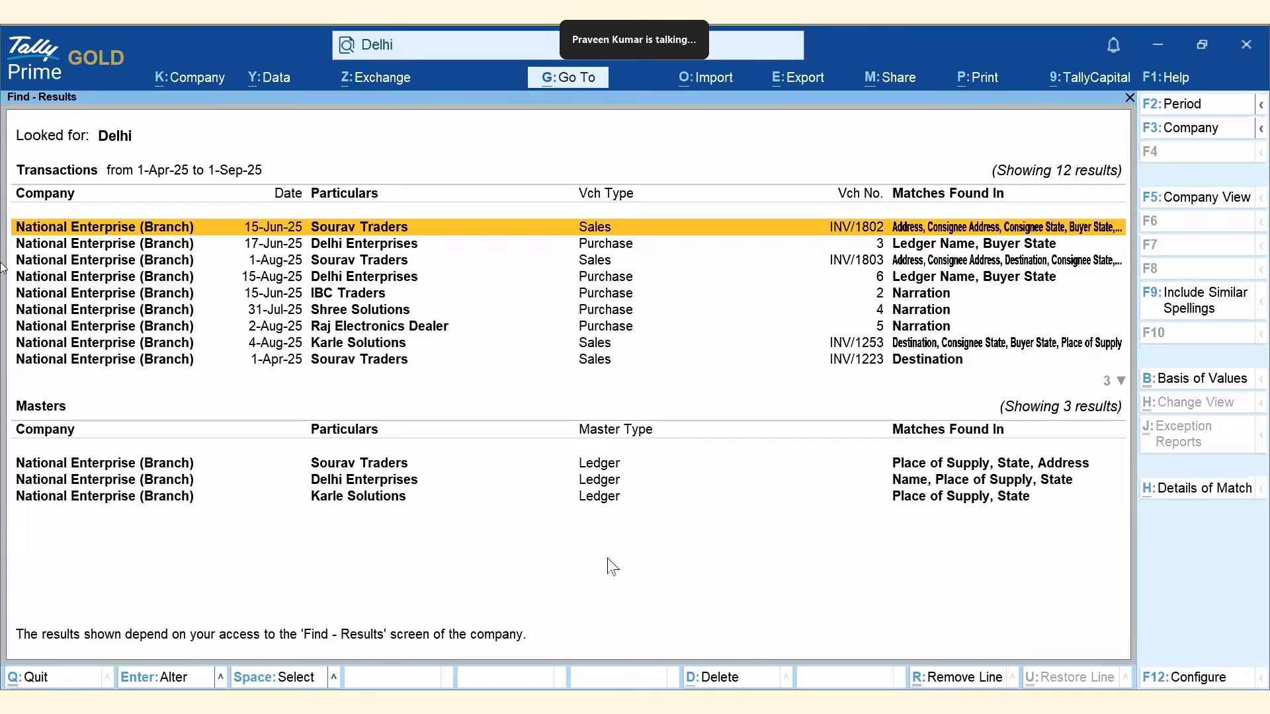
key(Right)
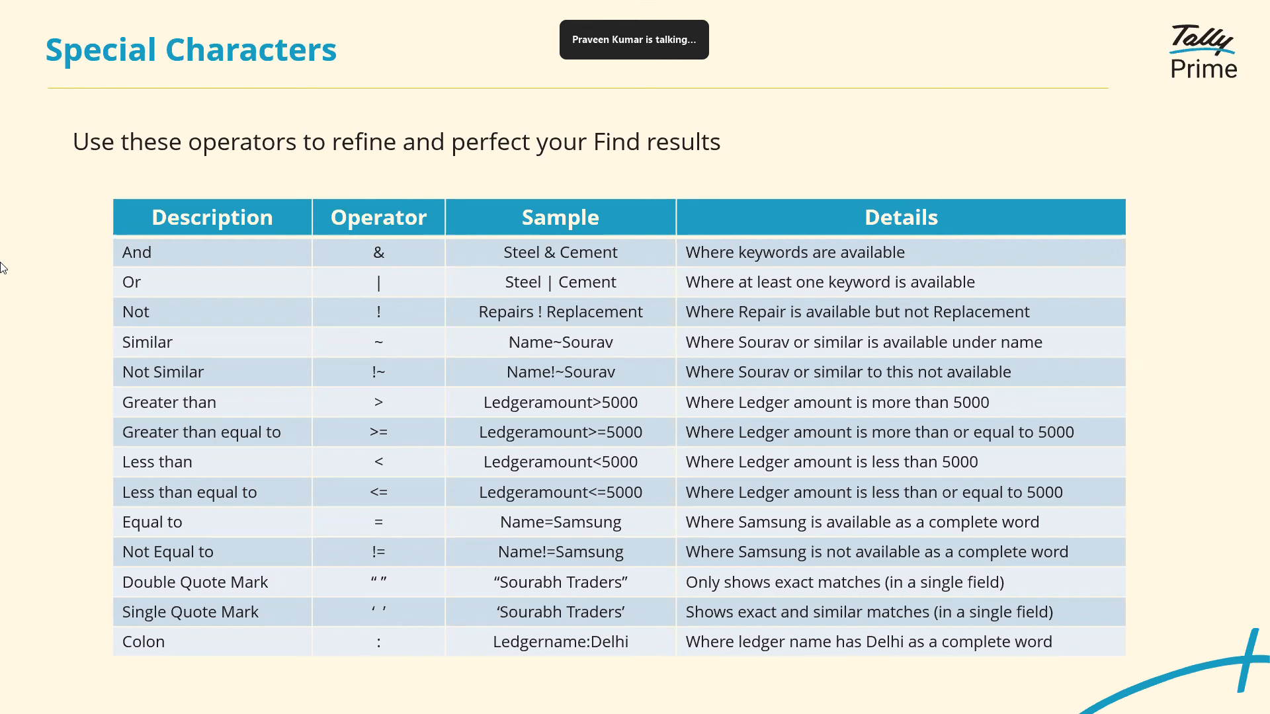
Advance past the Points to remember slide to the Other Enhancements slide.
key(Right)
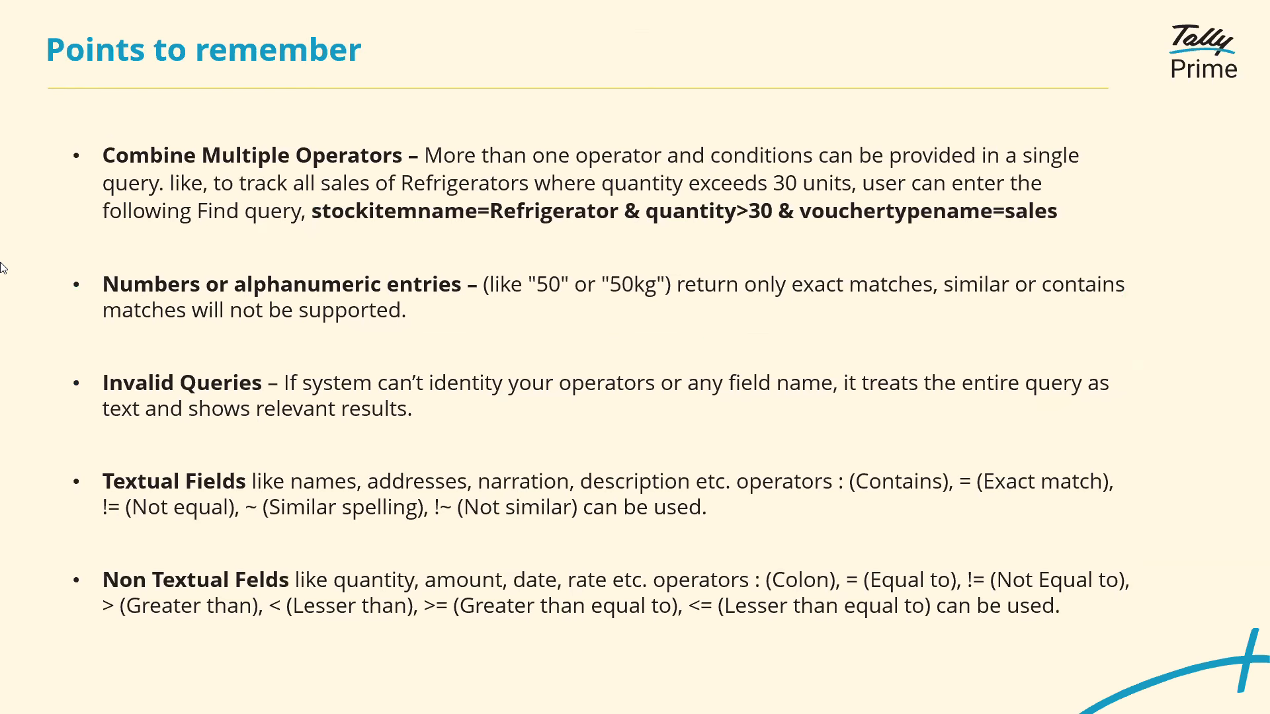
key(Right)
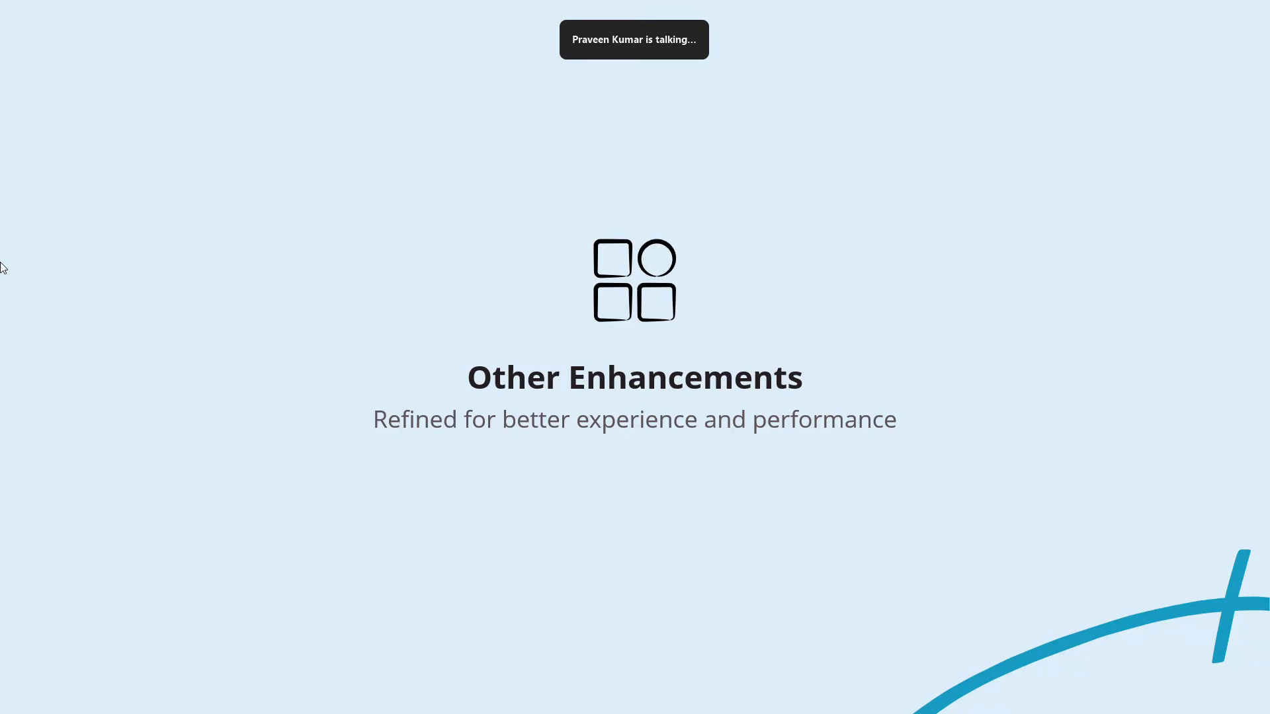
key(Right)
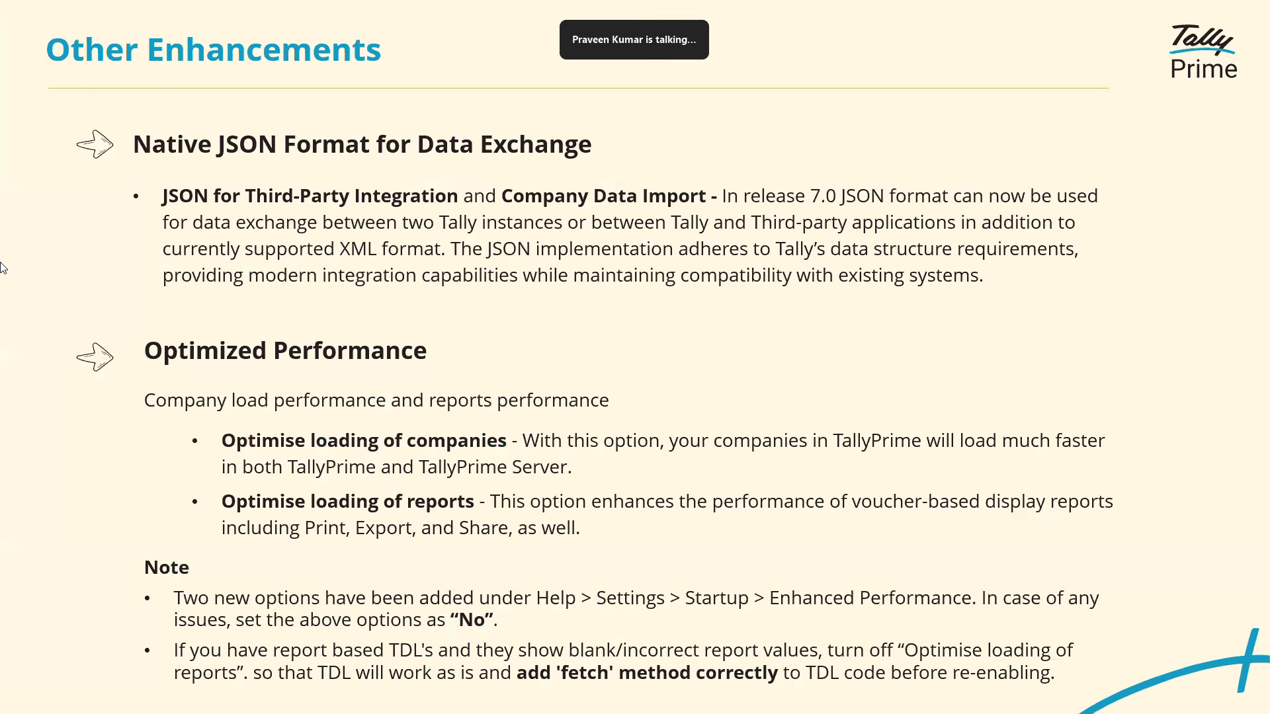